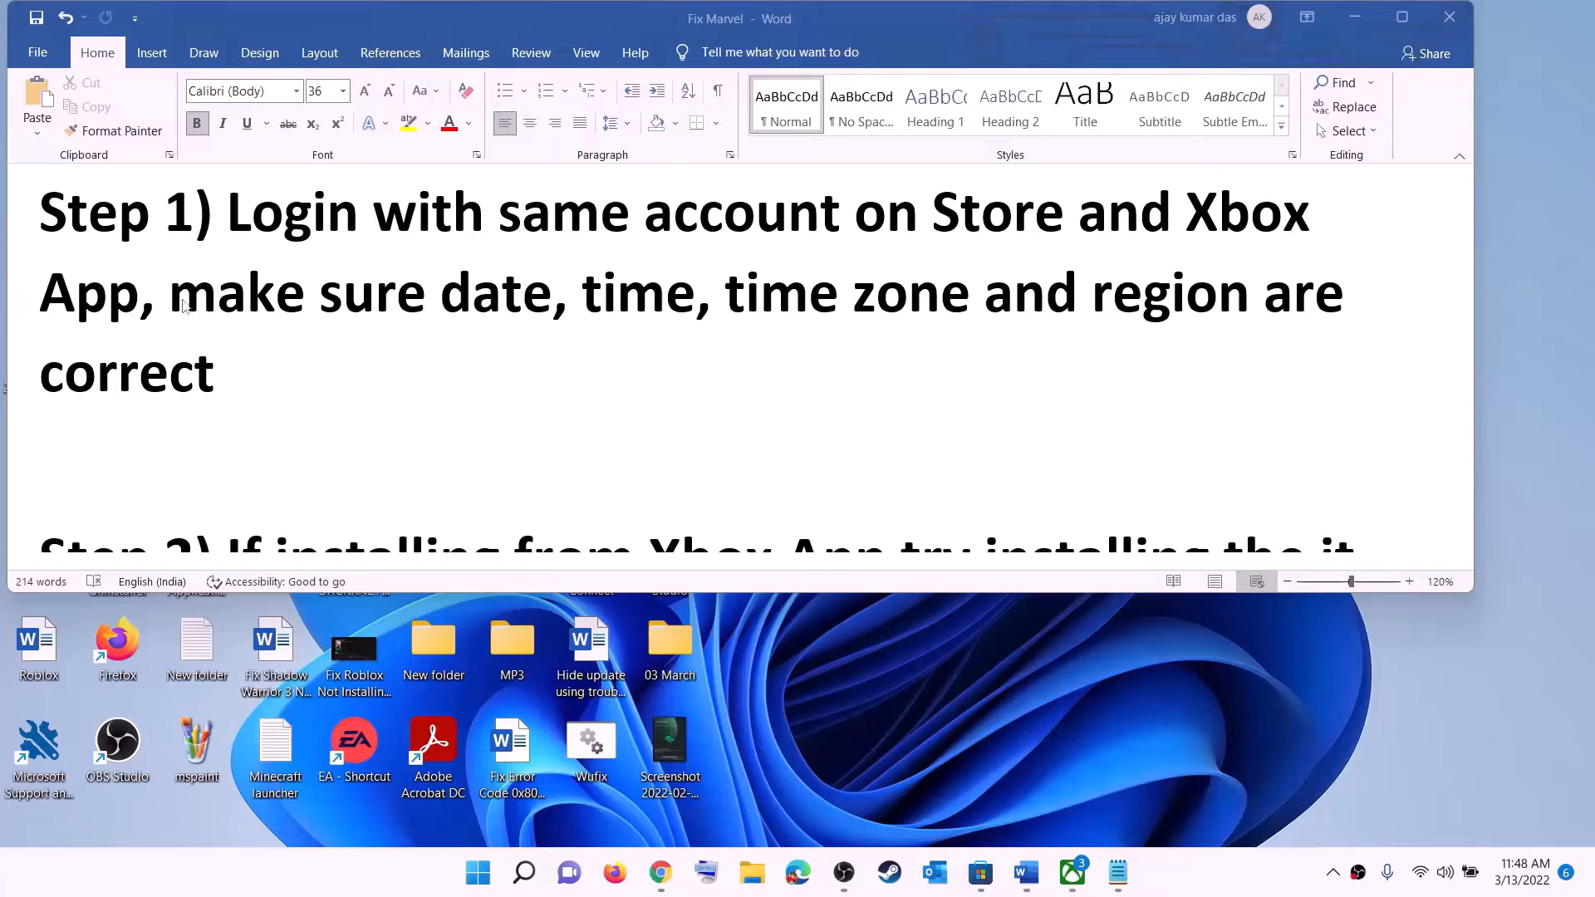
Bring the Microsoft Store window in front of the Word troubleshooting notes
click(980, 875)
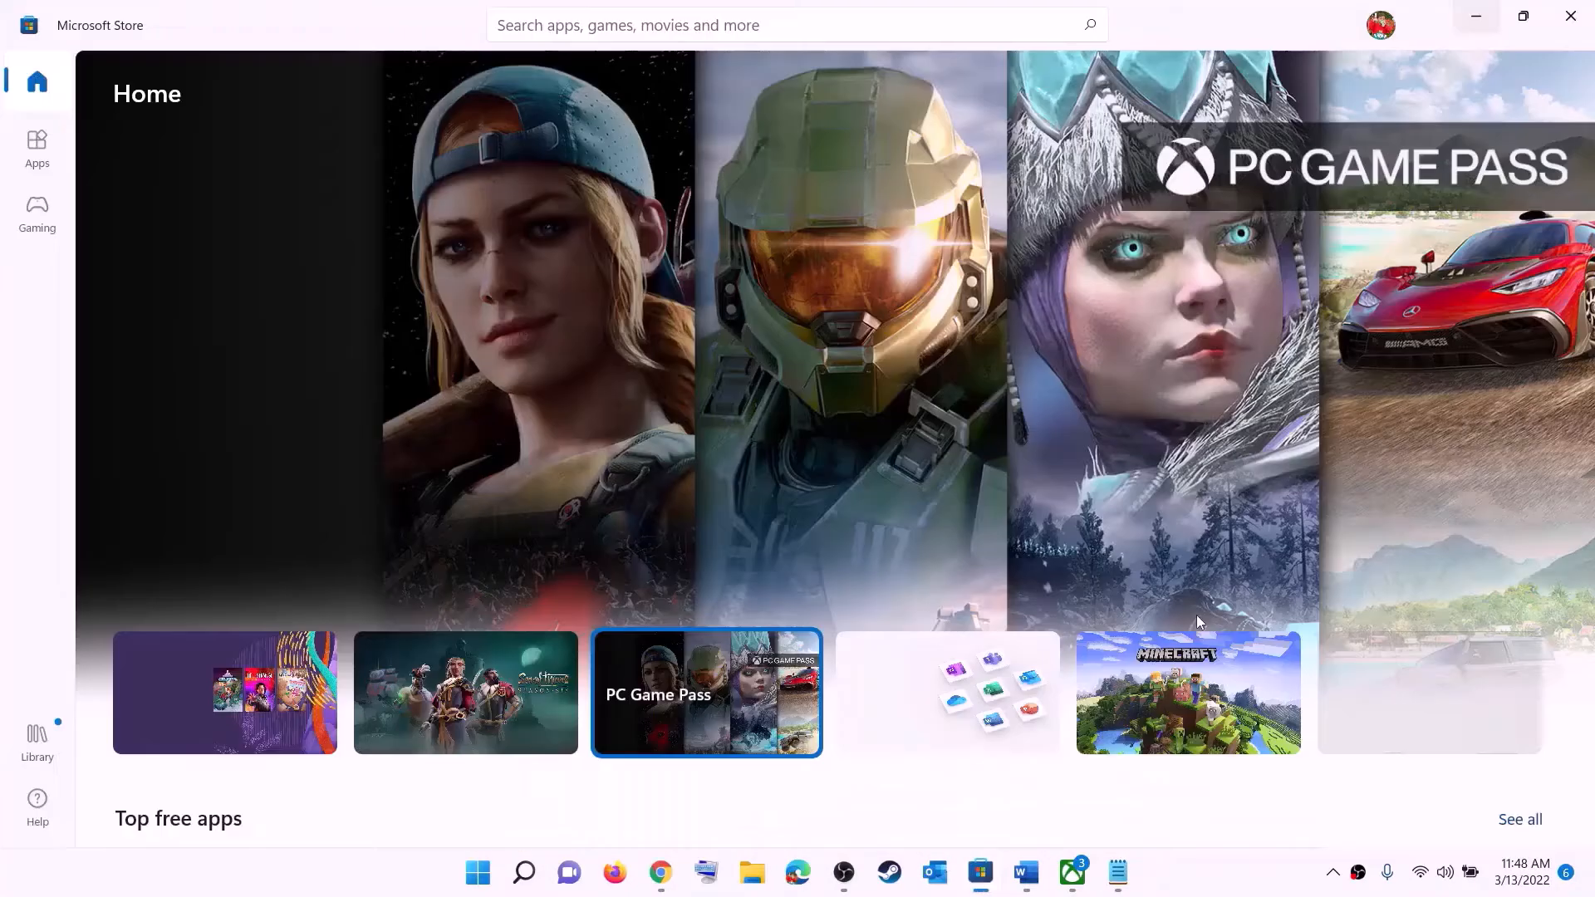
Sign out of Microsoft Store, then sign back in with the first listed account and enter the PIN
click(1378, 35)
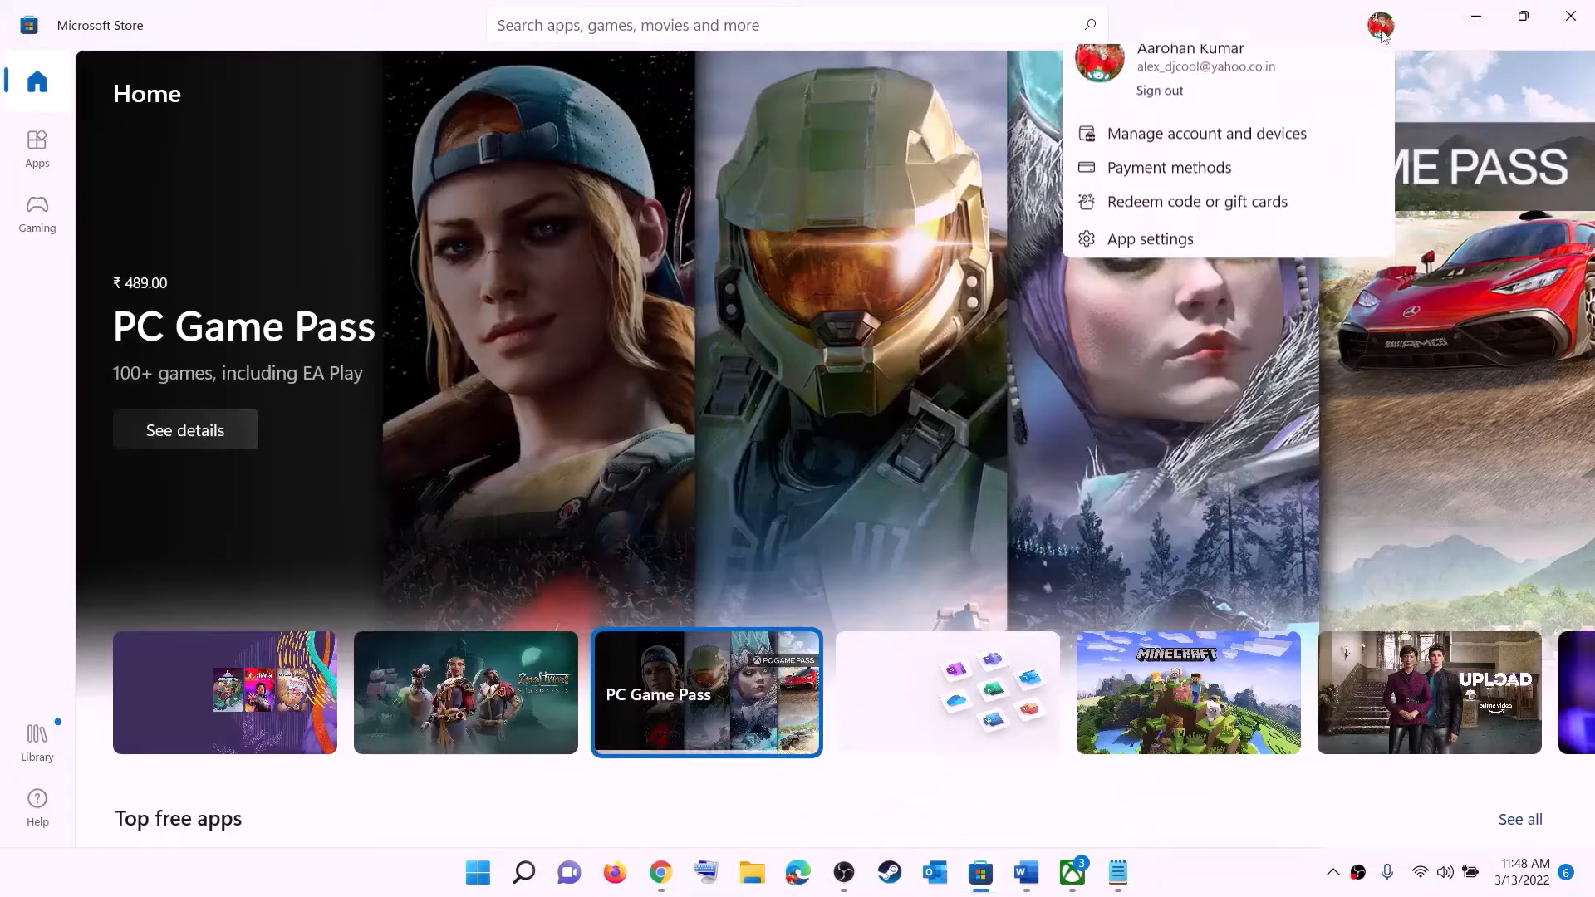
click(1151, 118)
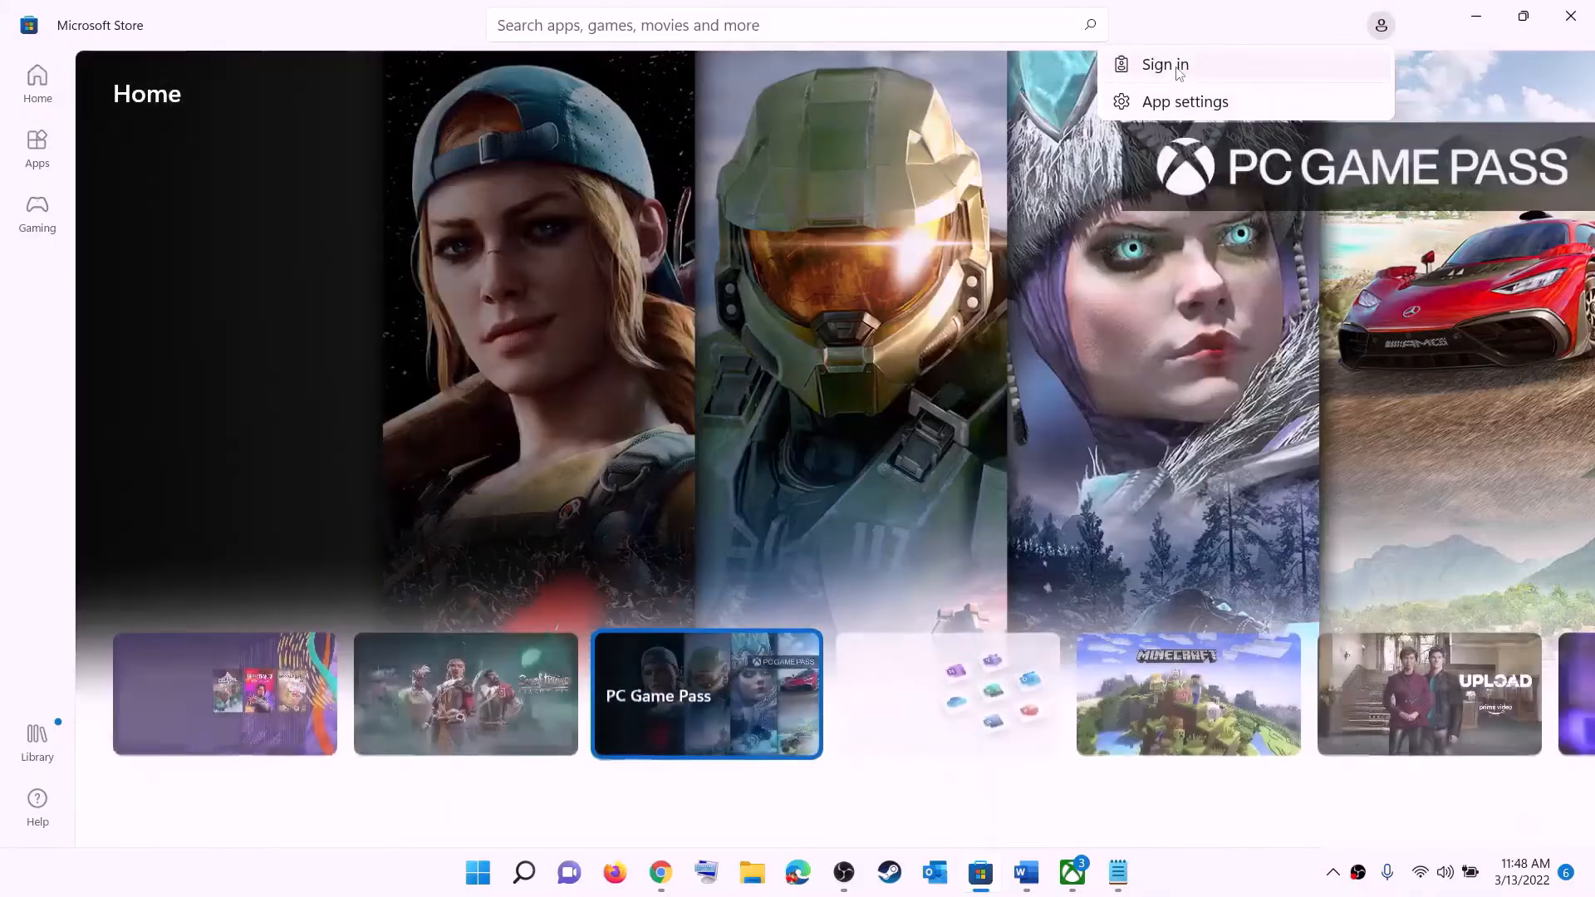
click(1180, 68)
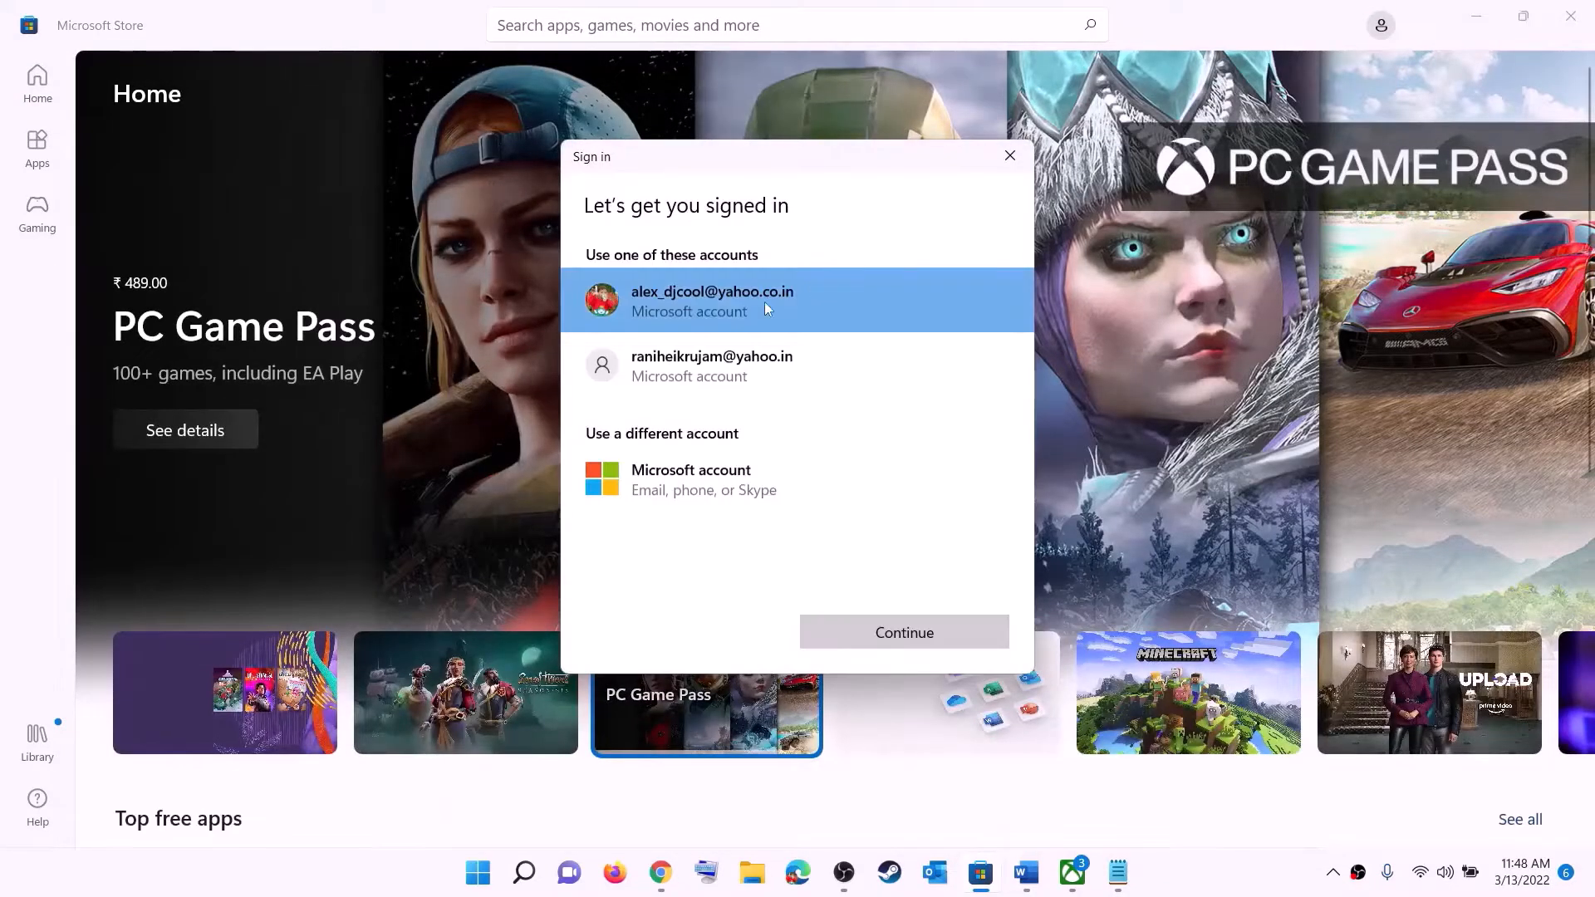
click(868, 644)
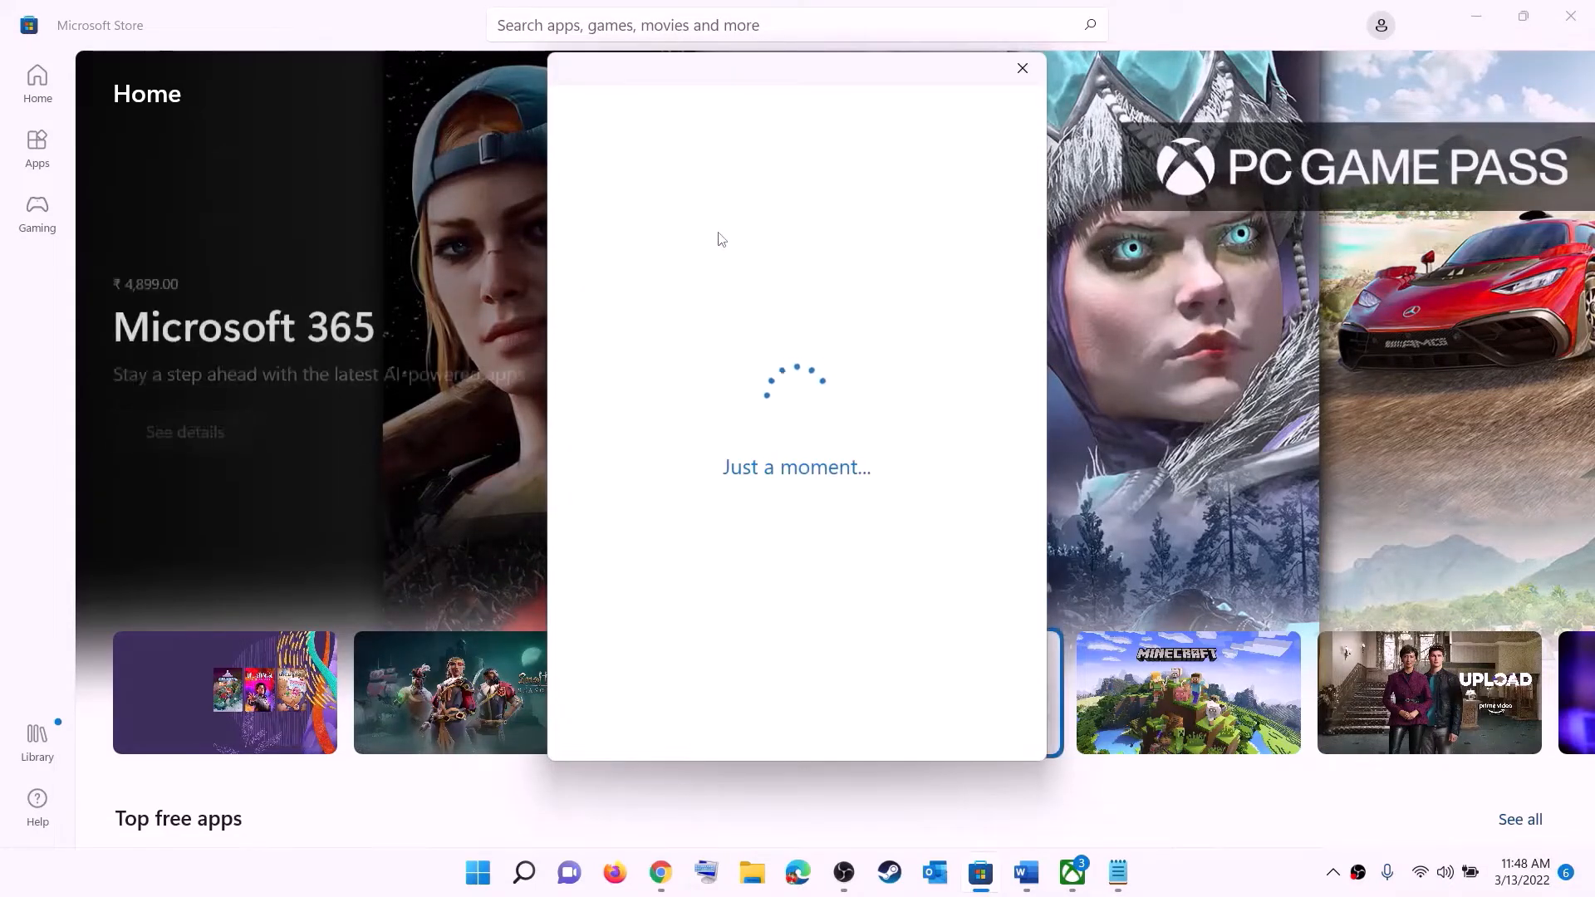
text(1)
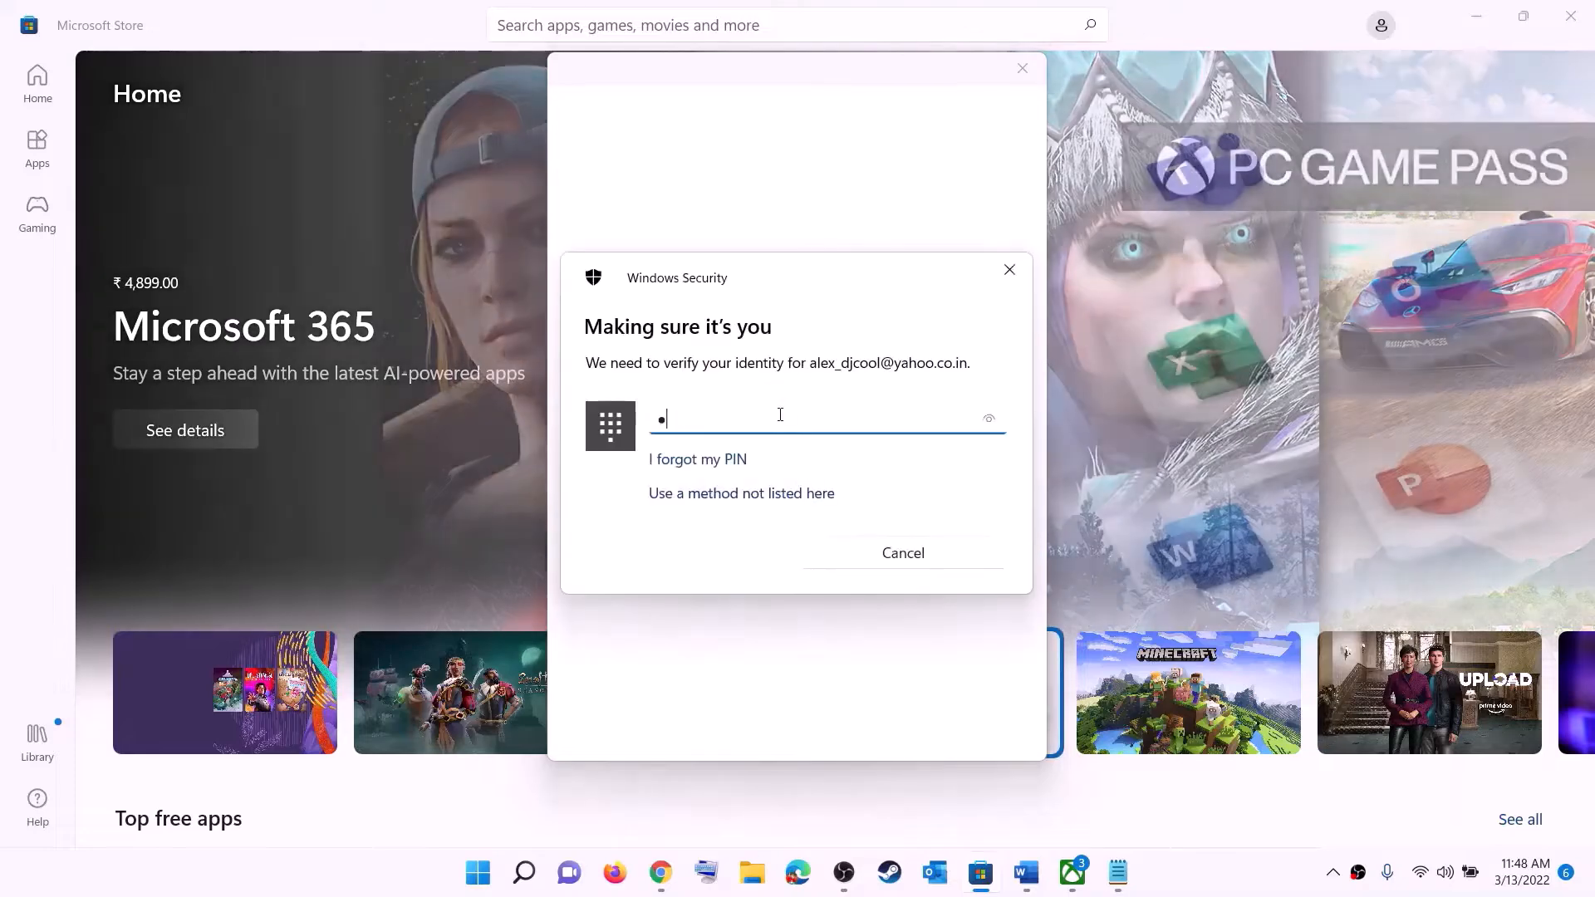
text(234)
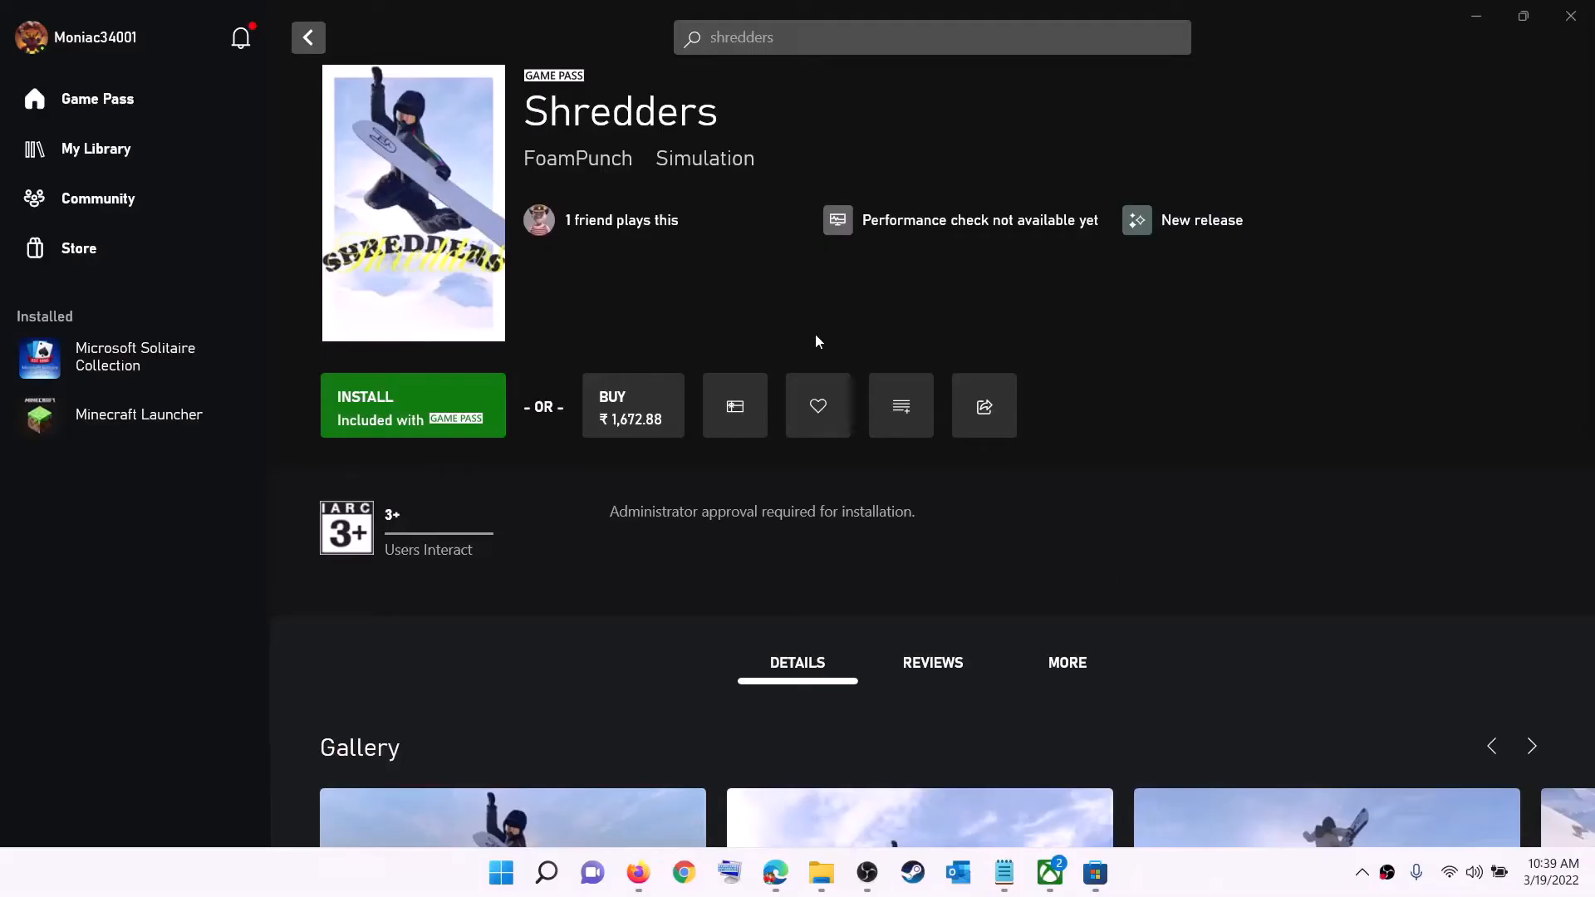
Sign out of the Xbox app gamer profile and start signing back in from the profile menu
click(96, 43)
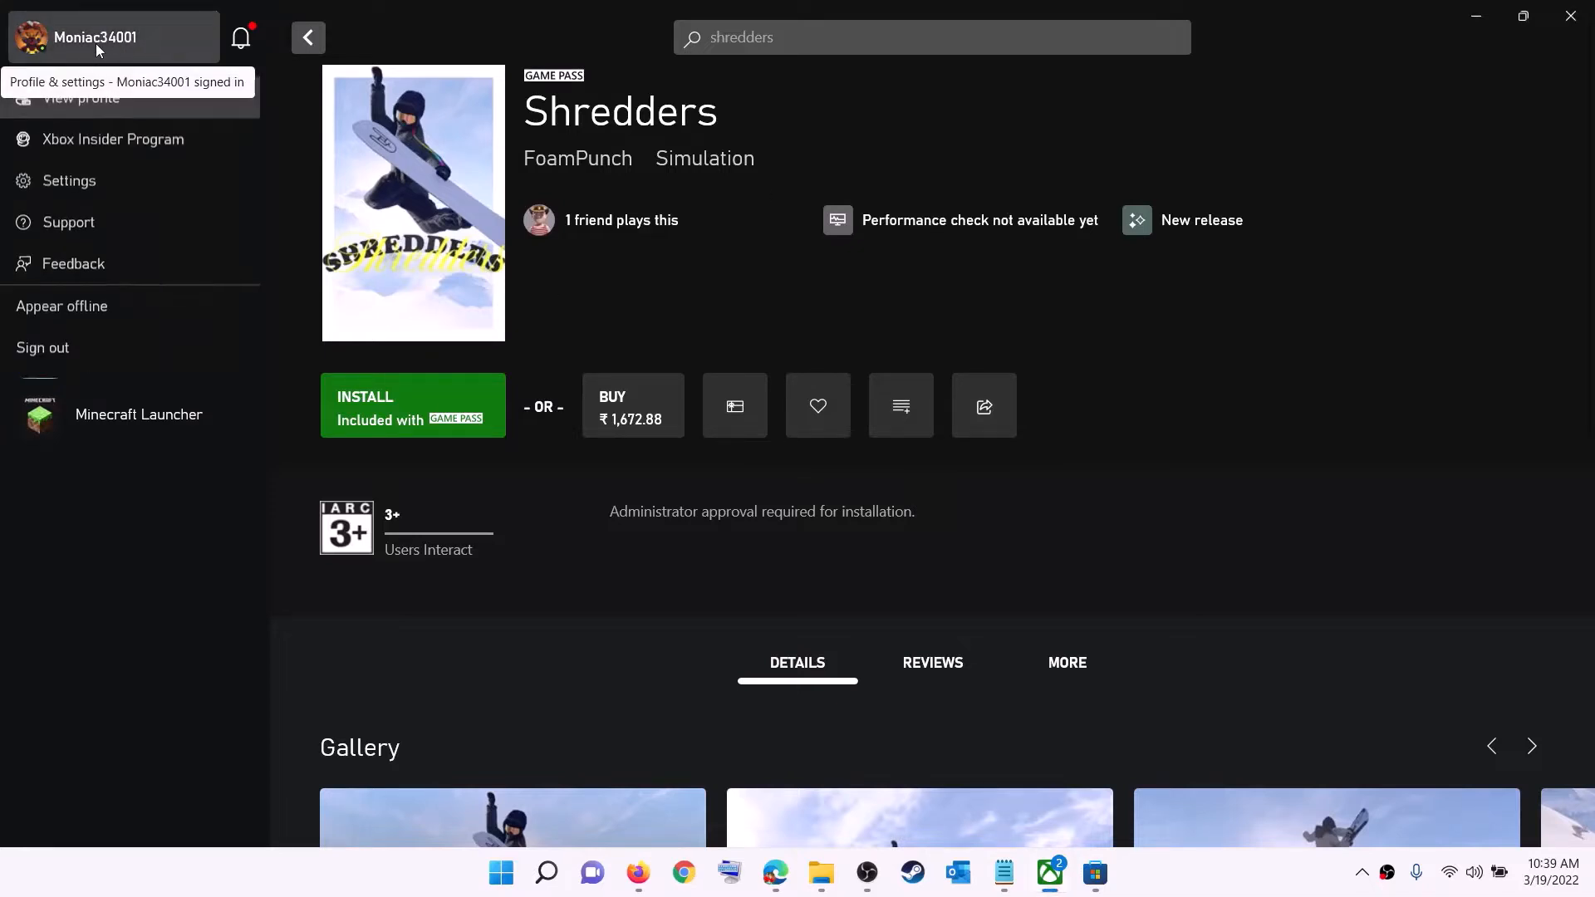
click(89, 356)
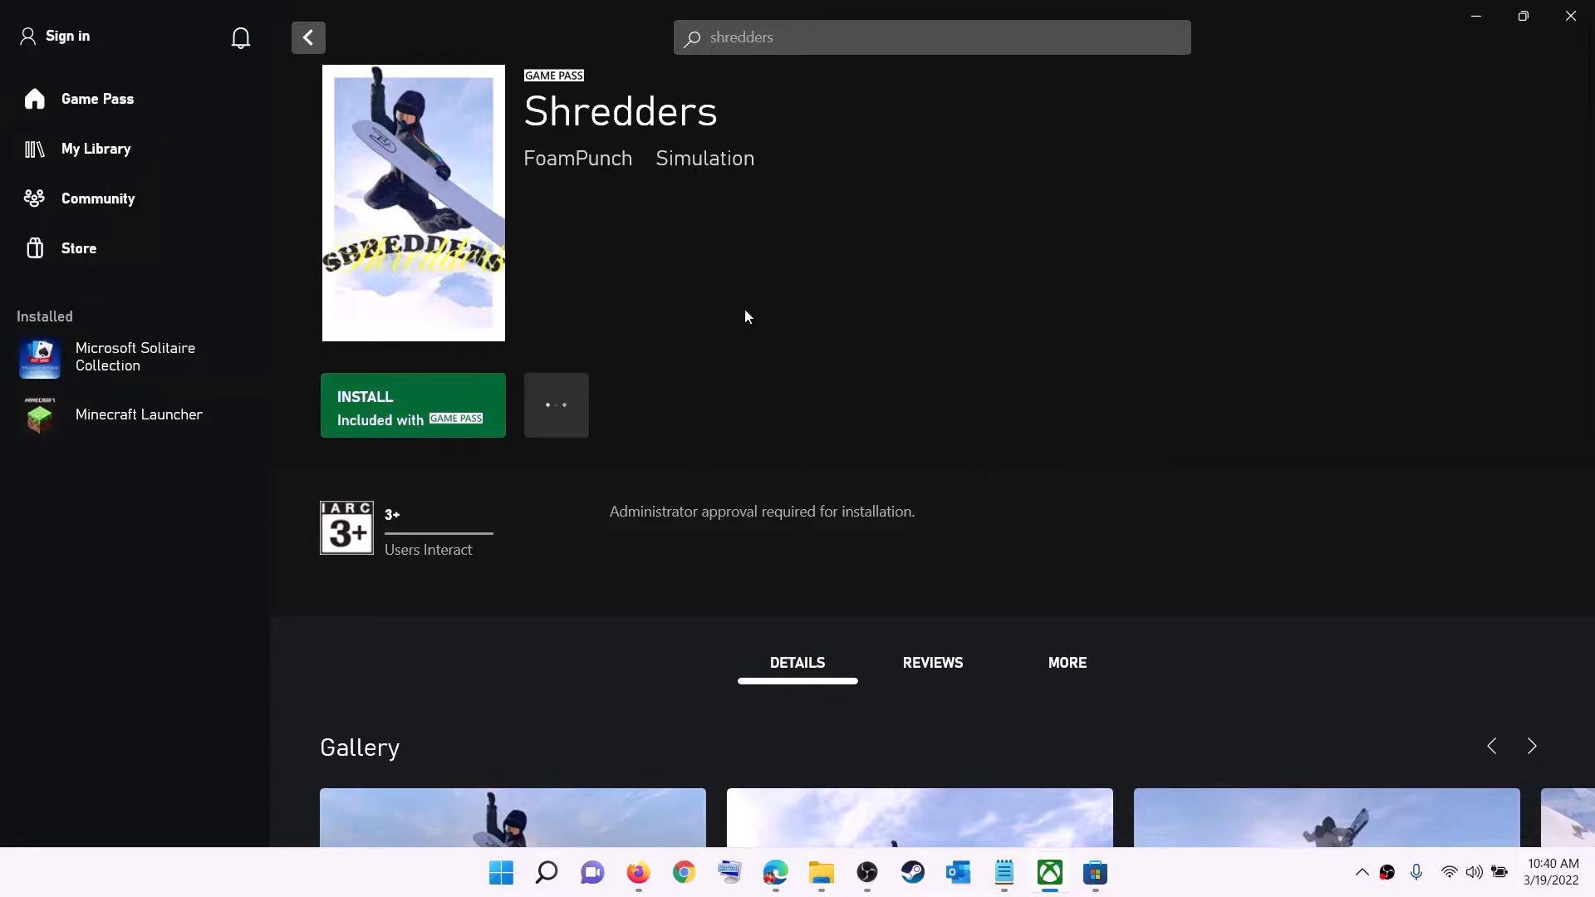
click(73, 38)
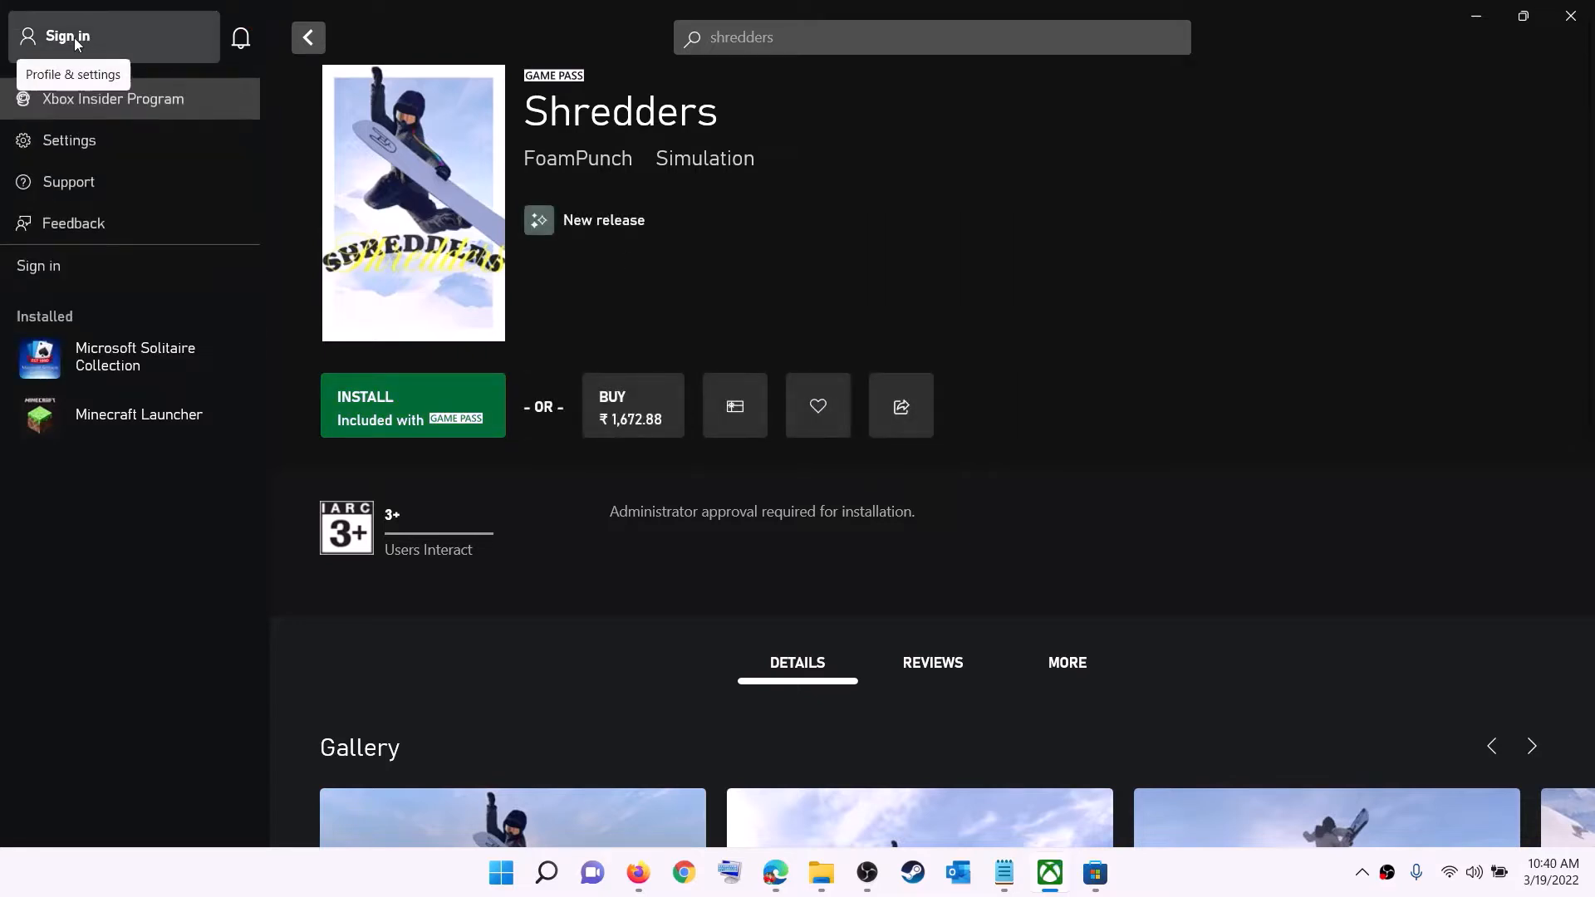
click(56, 268)
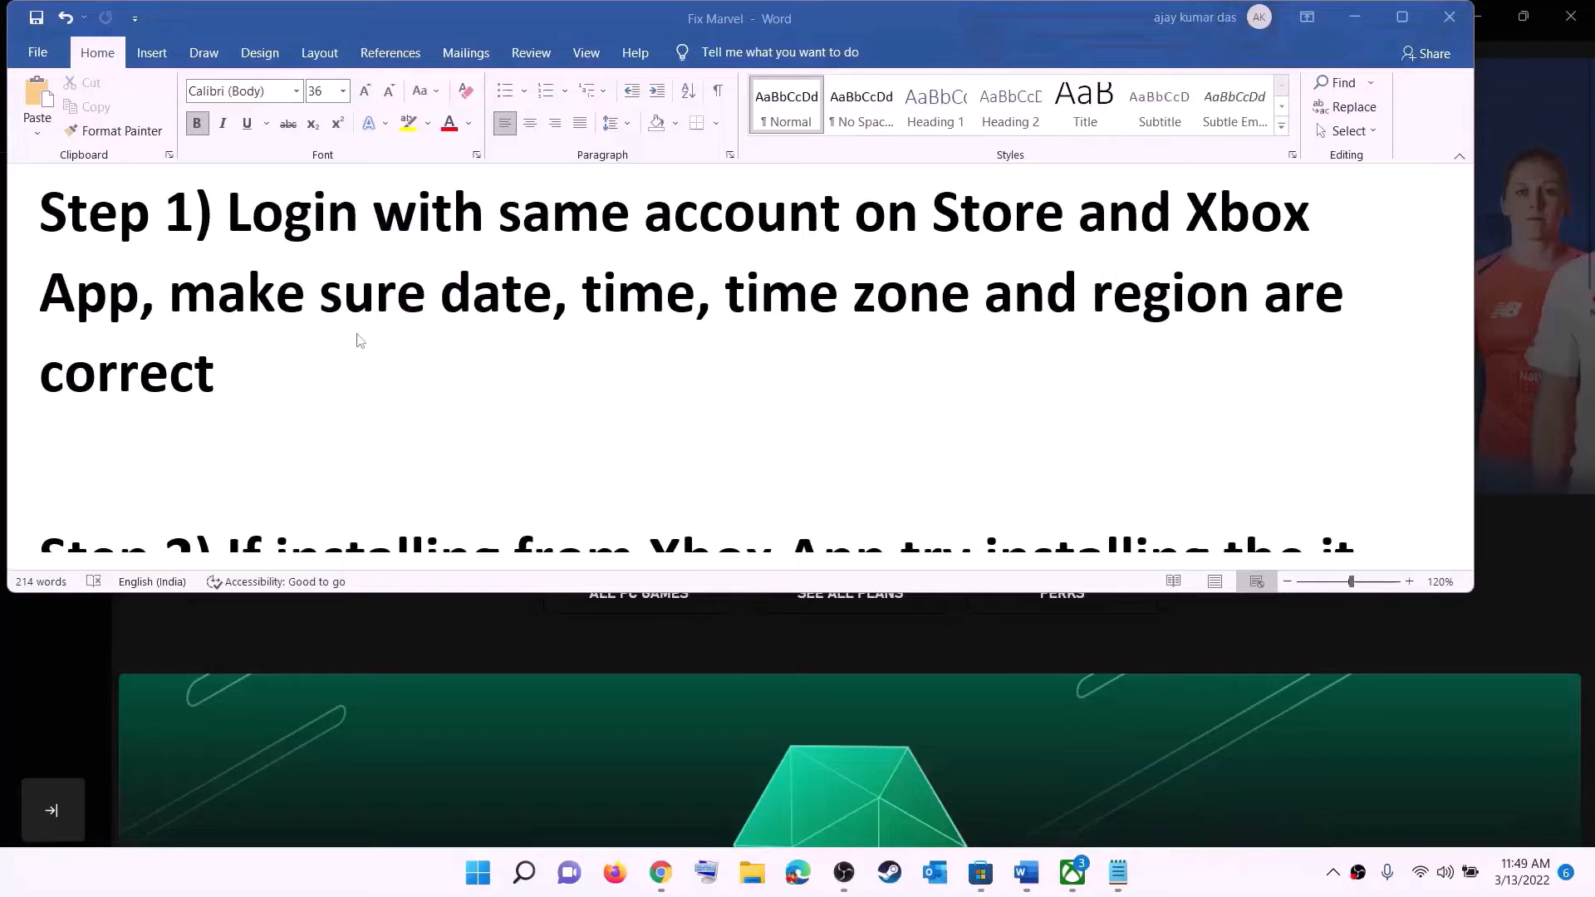
Highlight 'make sure date, time, time zone and region are correct' in the notes, then minimise Word
click(359, 340)
drag(171, 292, 1213, 341)
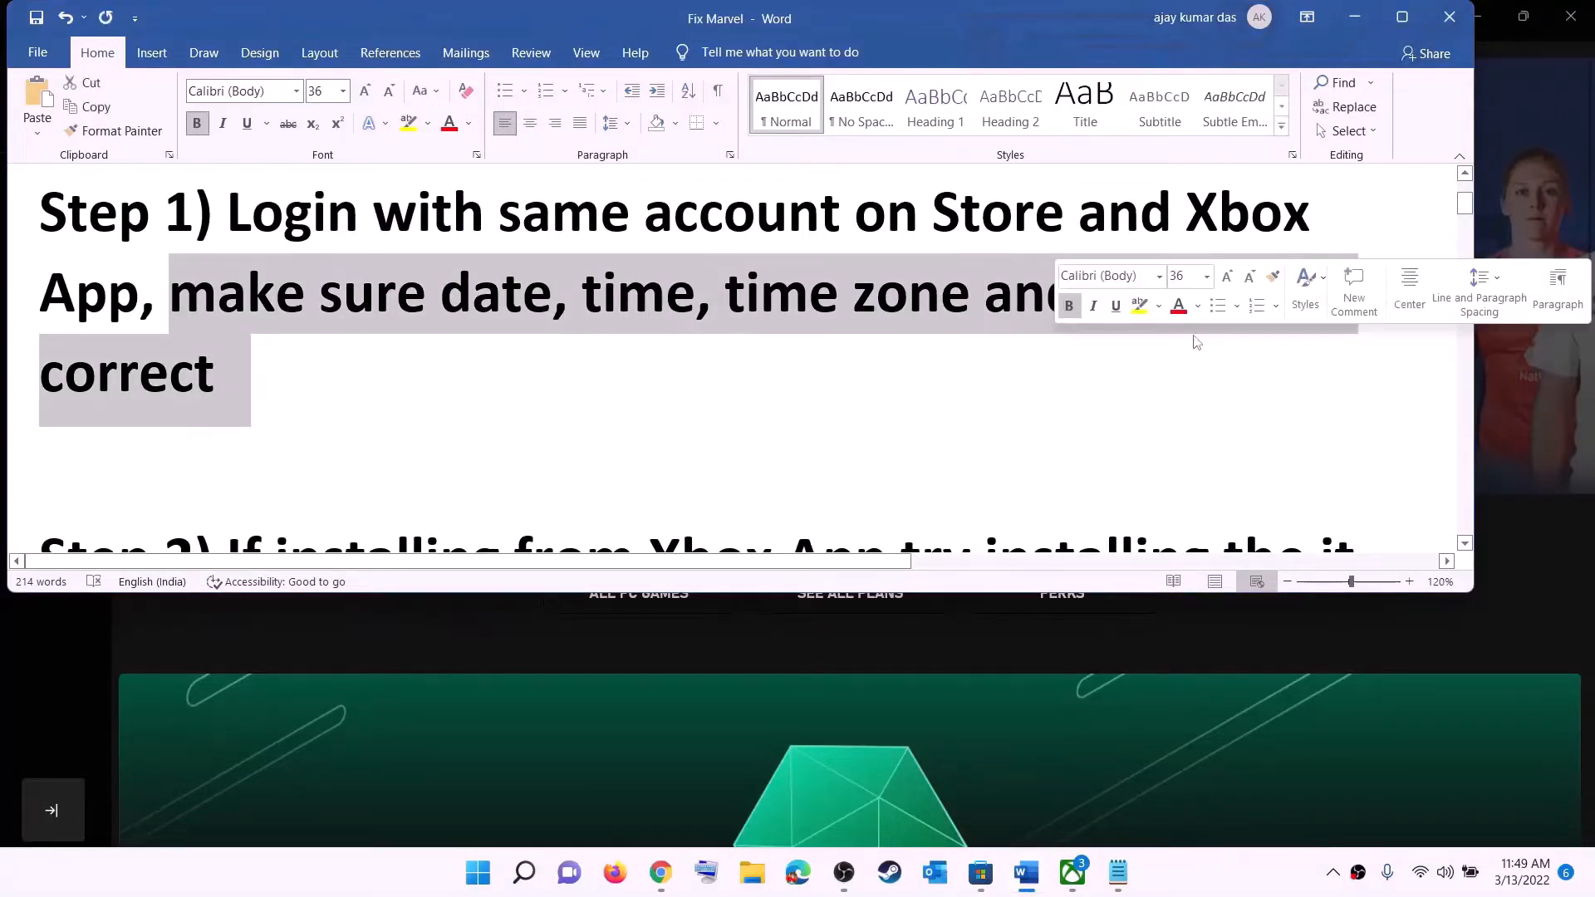
click(1355, 16)
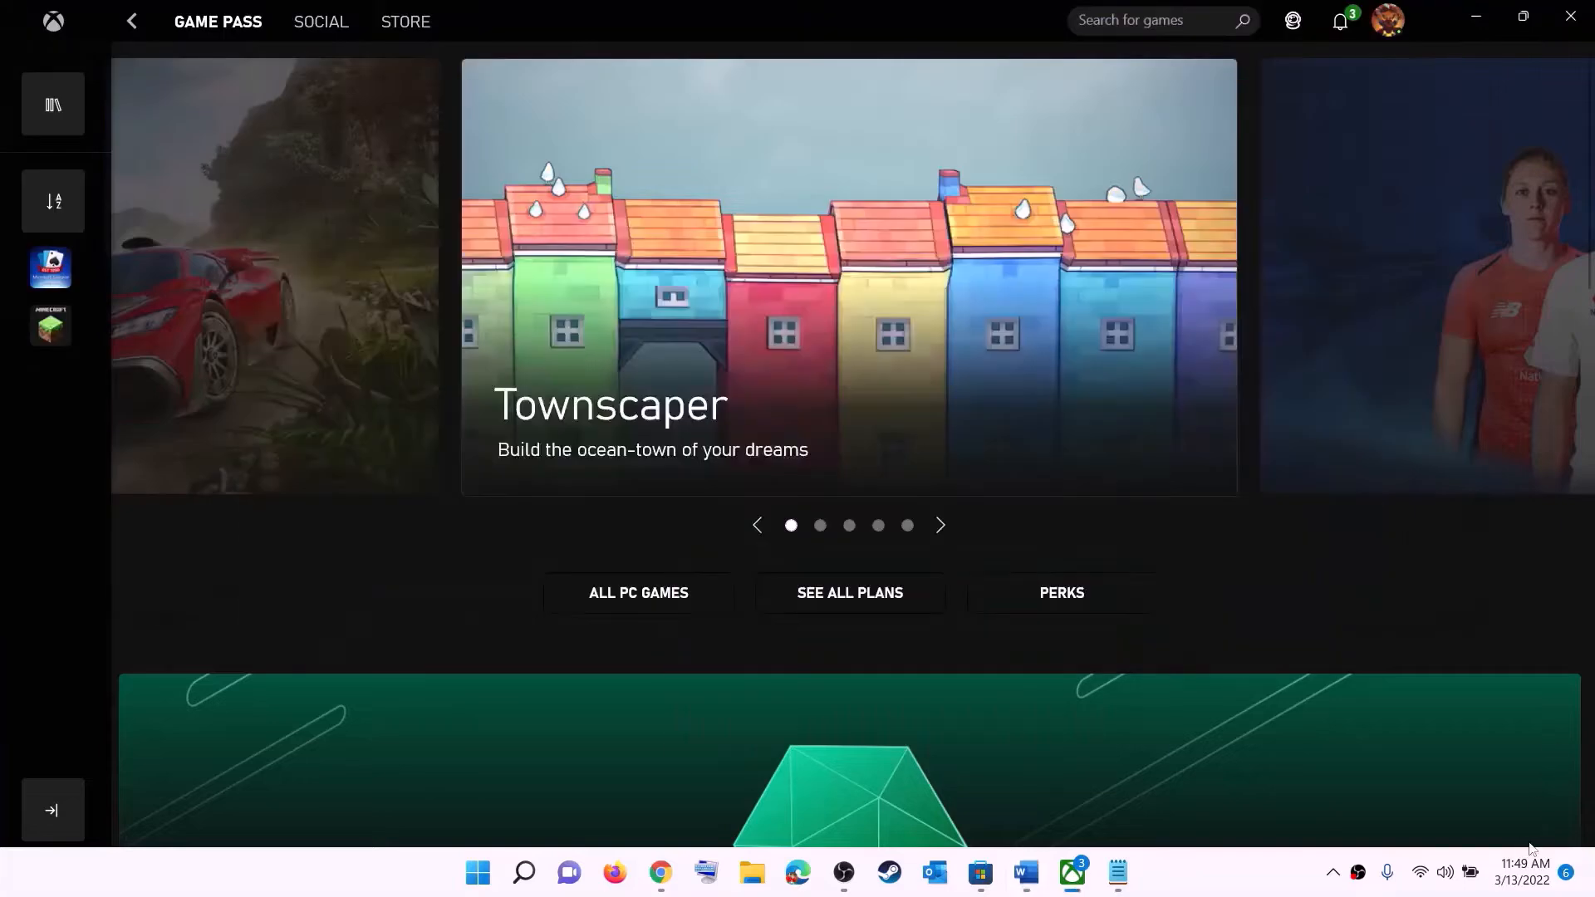
Keep the Chennai UTC+05:30 time zone and sync the clock with time.windows.com
right_click(1516, 886)
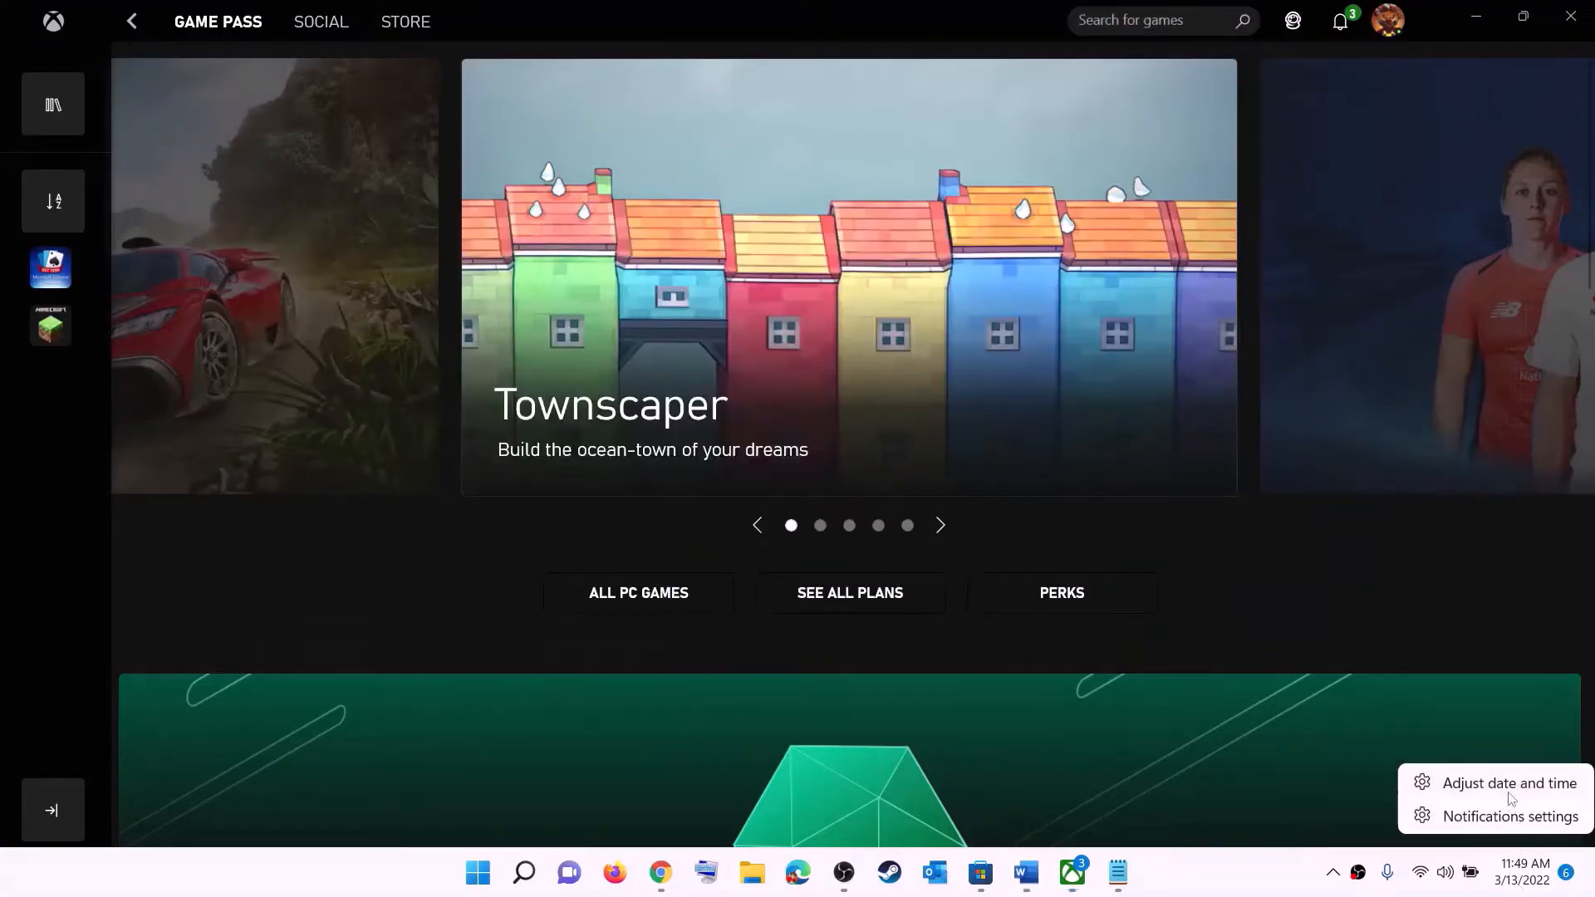
click(1510, 784)
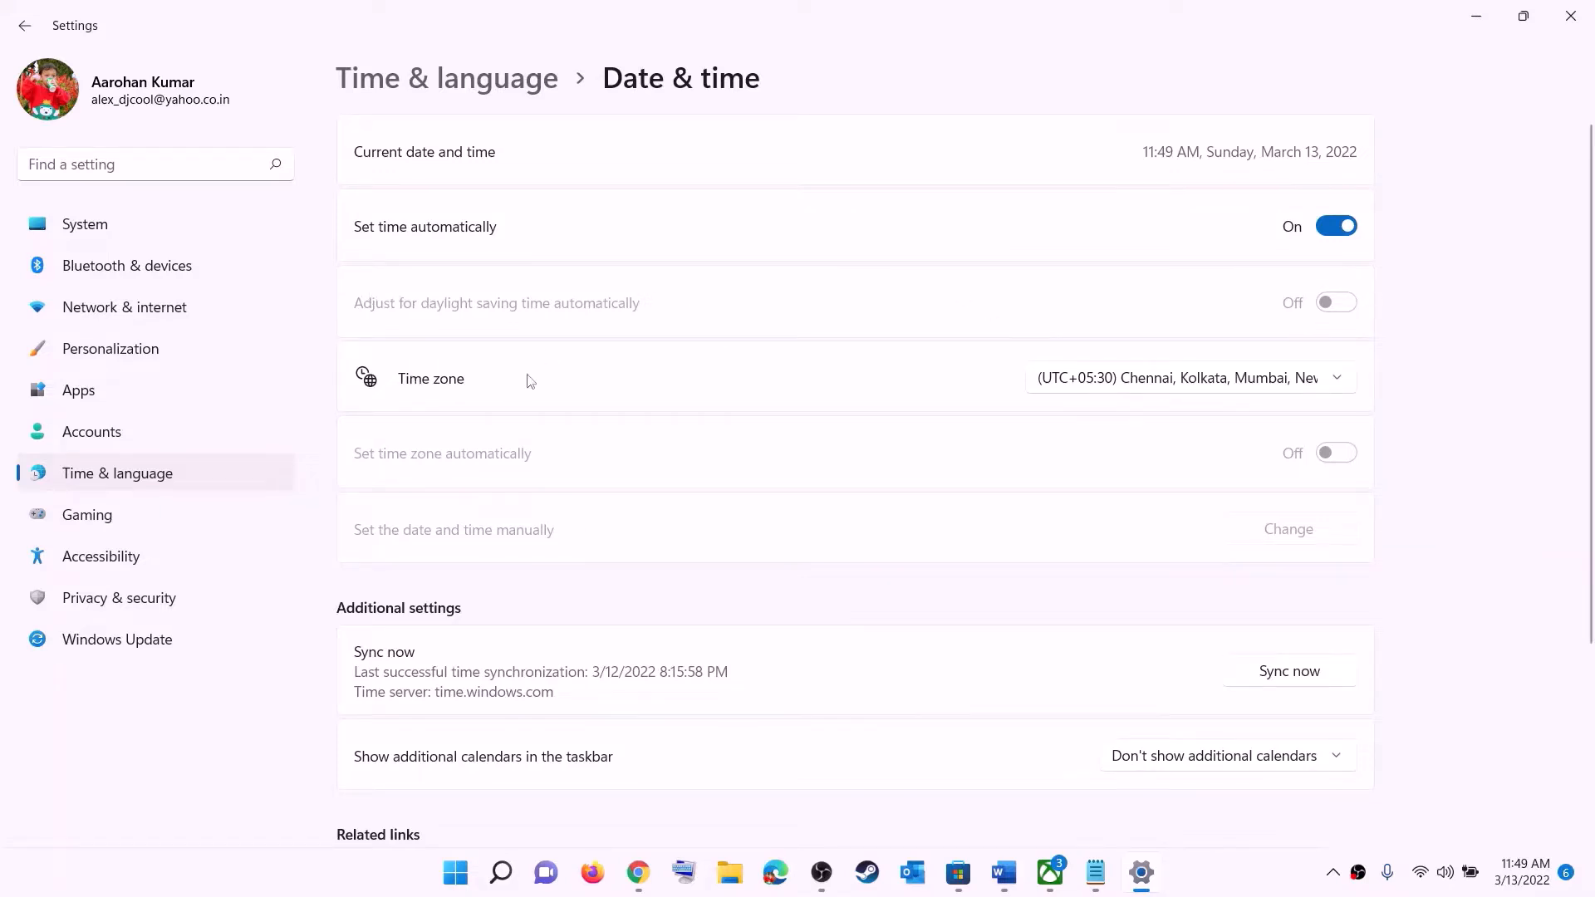
click(1169, 387)
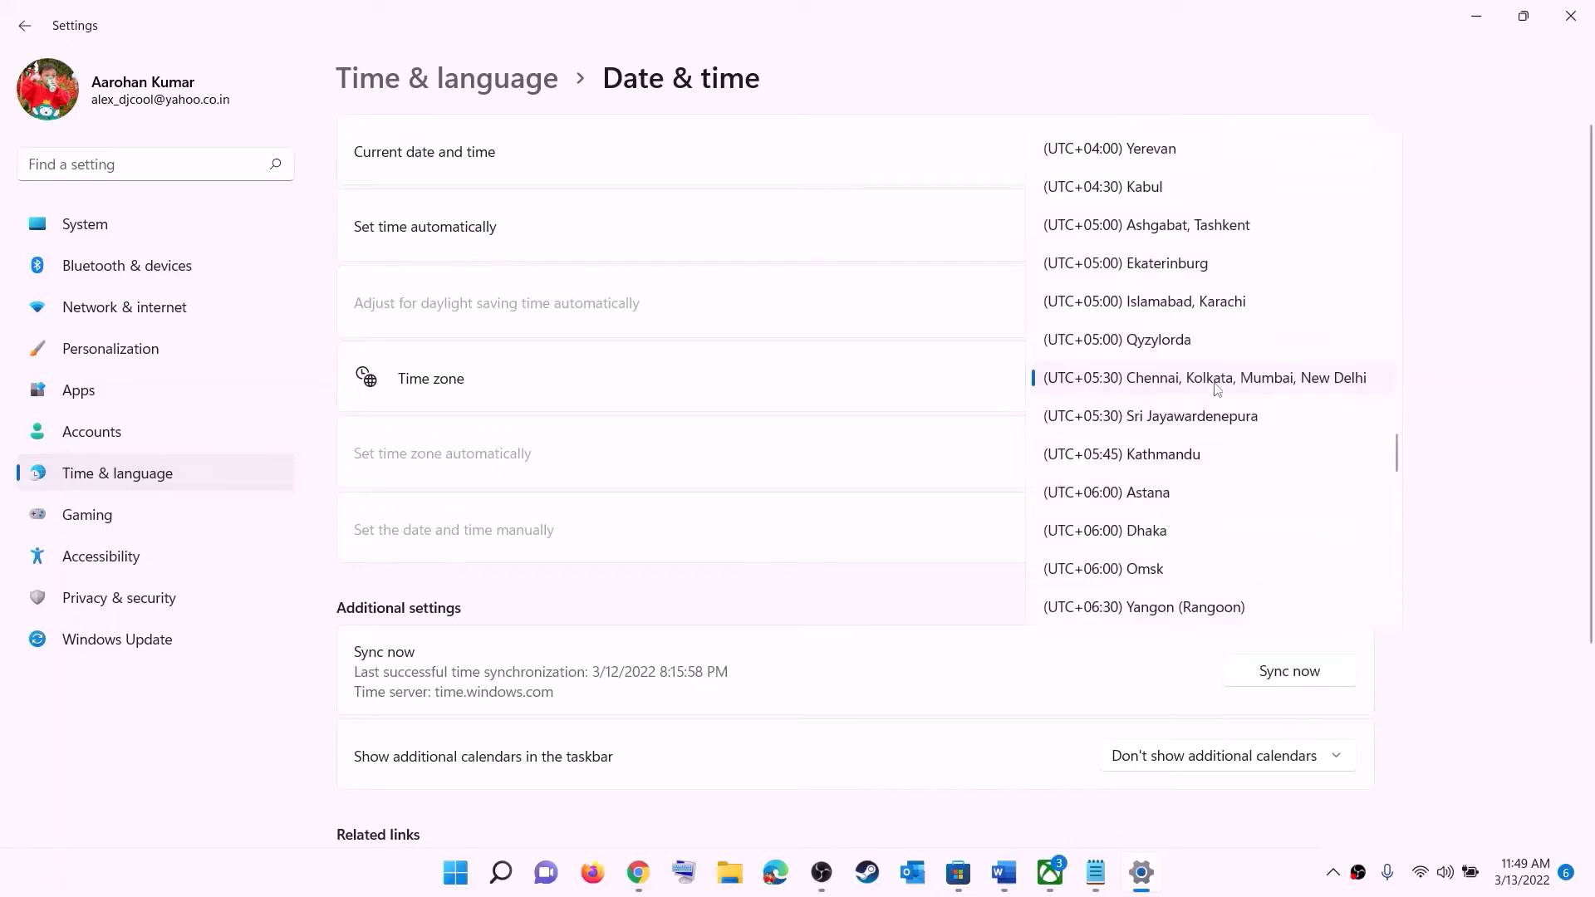
click(1218, 388)
click(1303, 679)
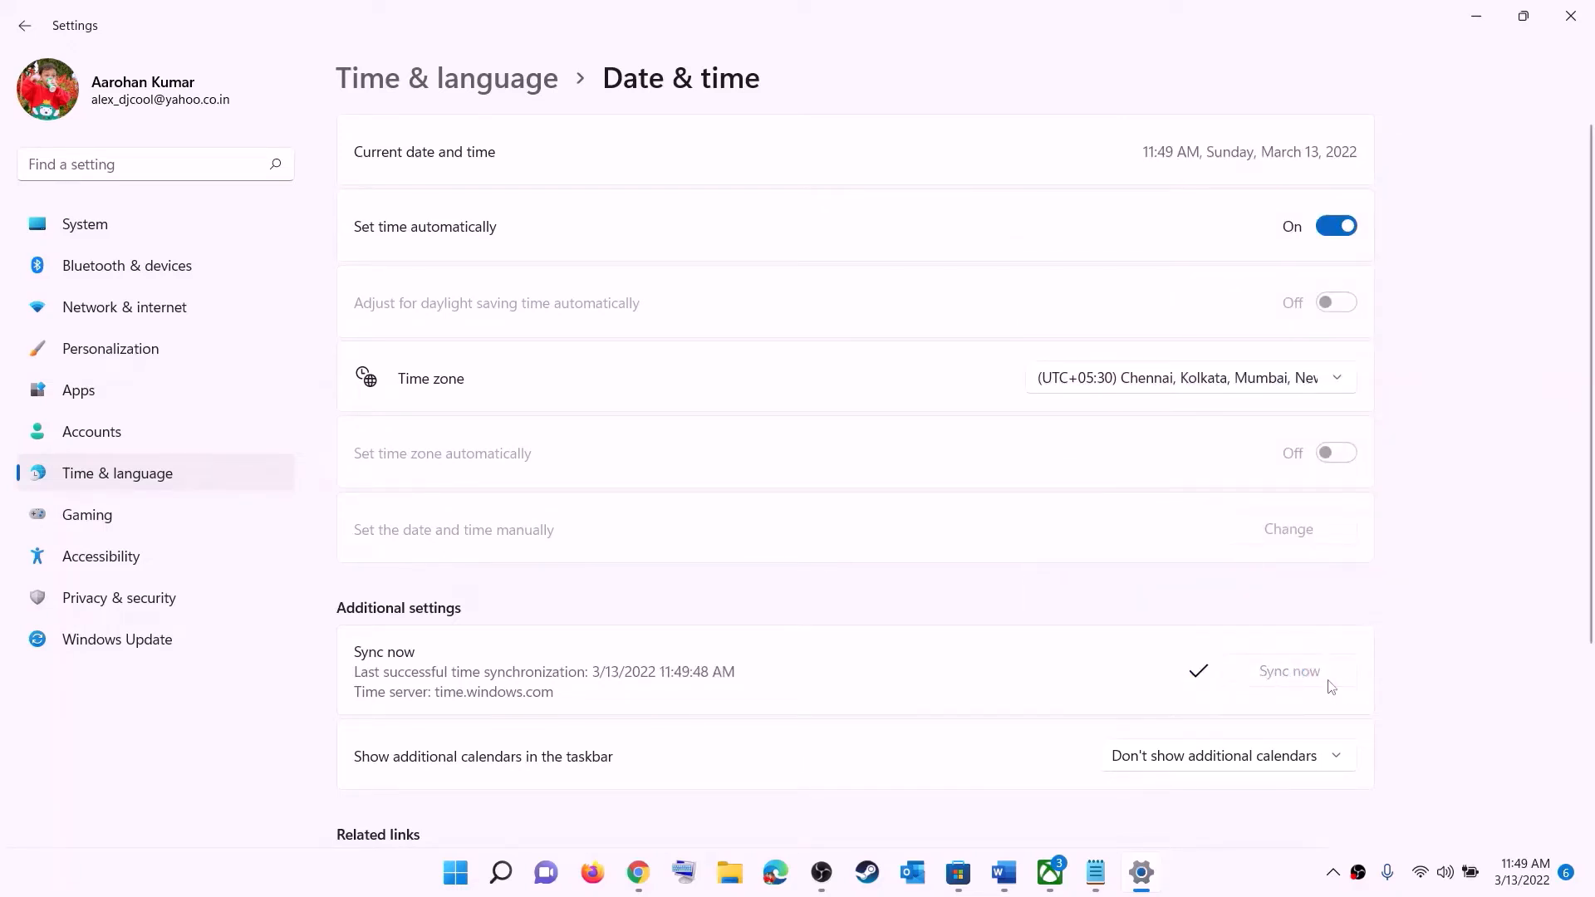
Confirm India as the country or region in Language & region, then close Settings
click(120, 475)
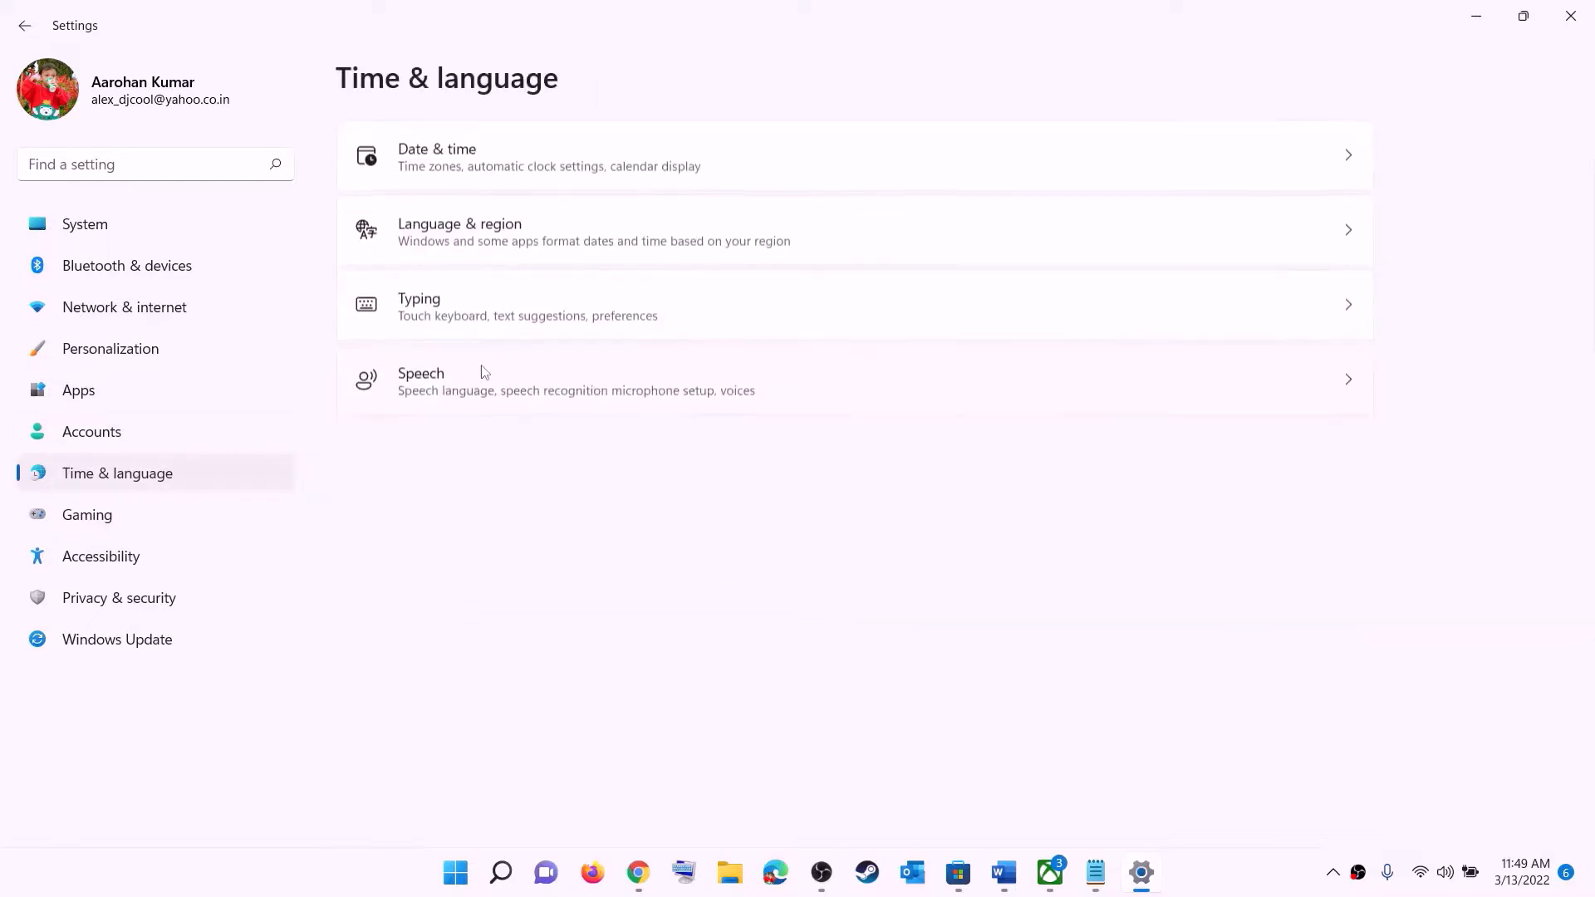
click(453, 252)
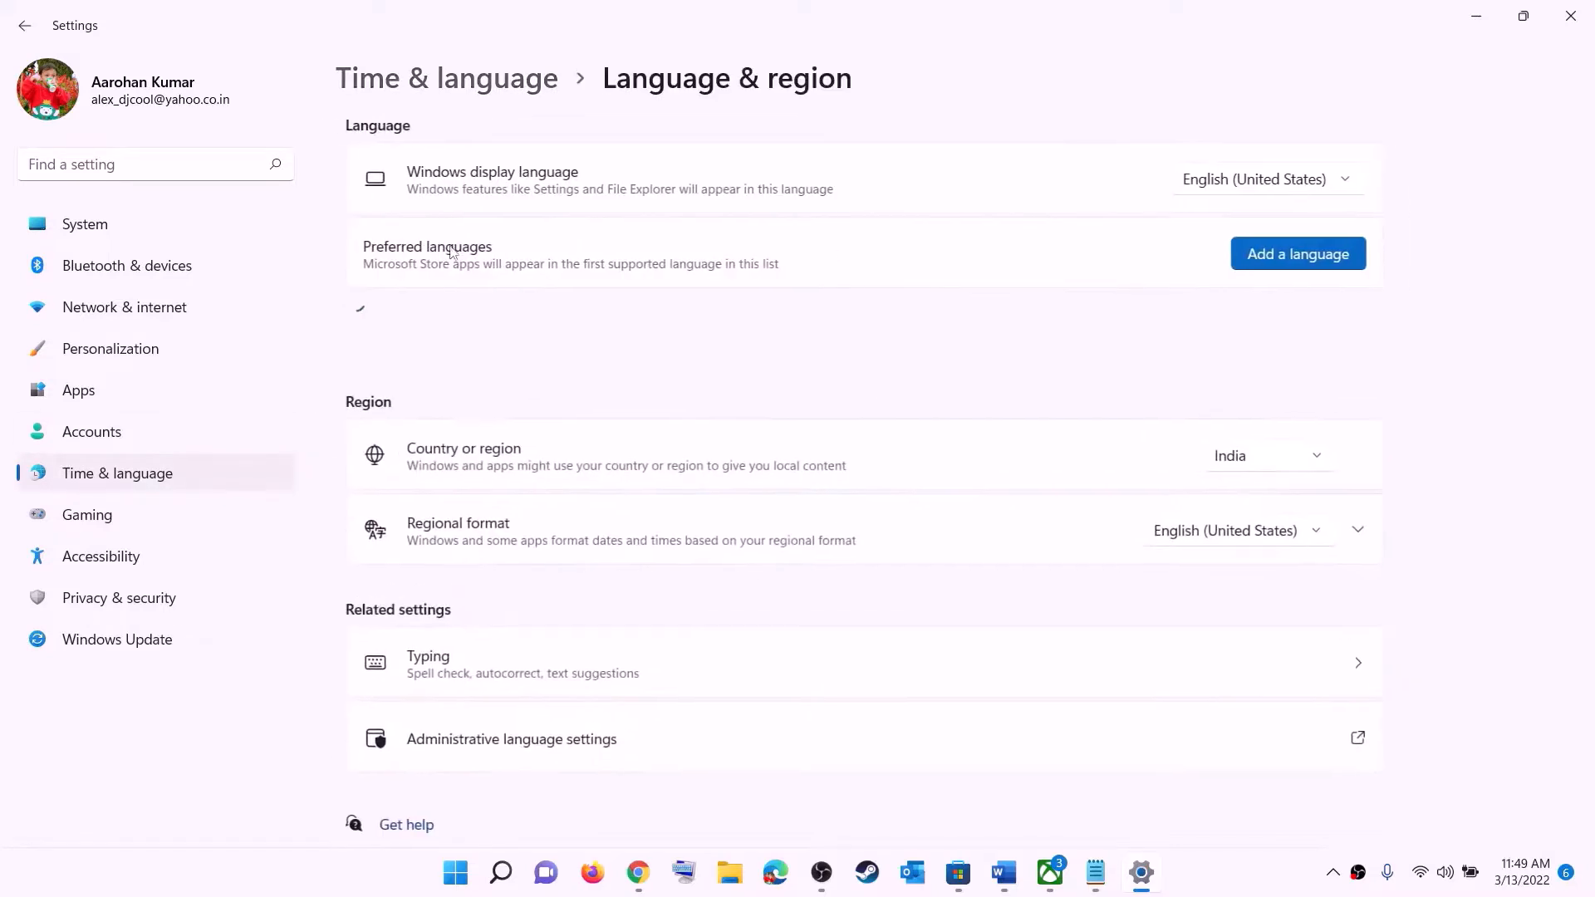
click(1292, 471)
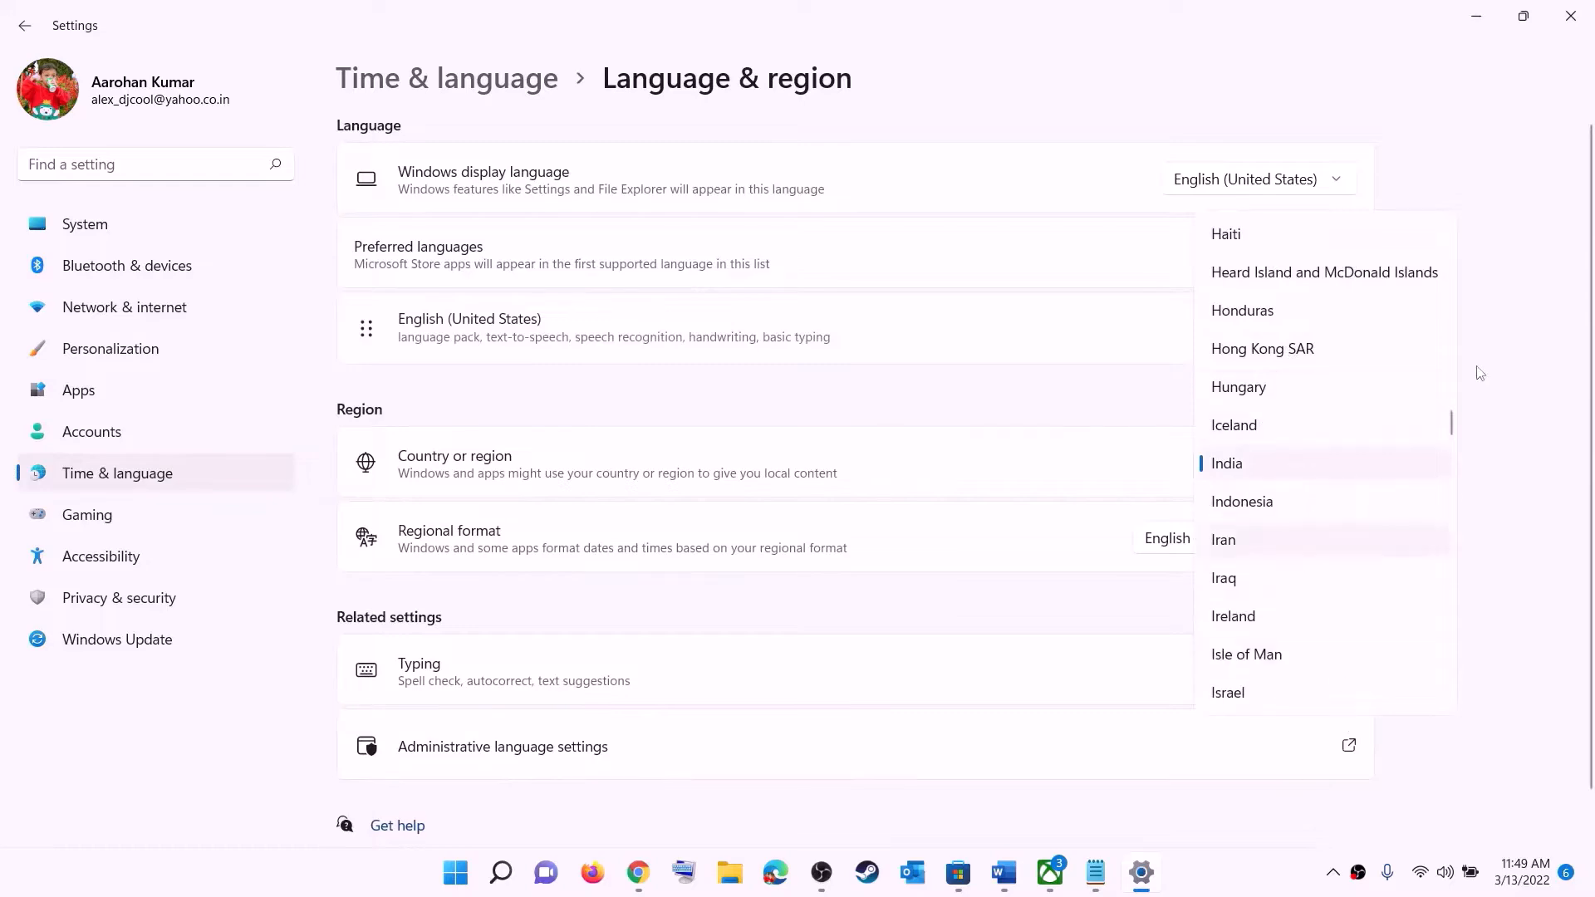
click(1557, 97)
click(1571, 16)
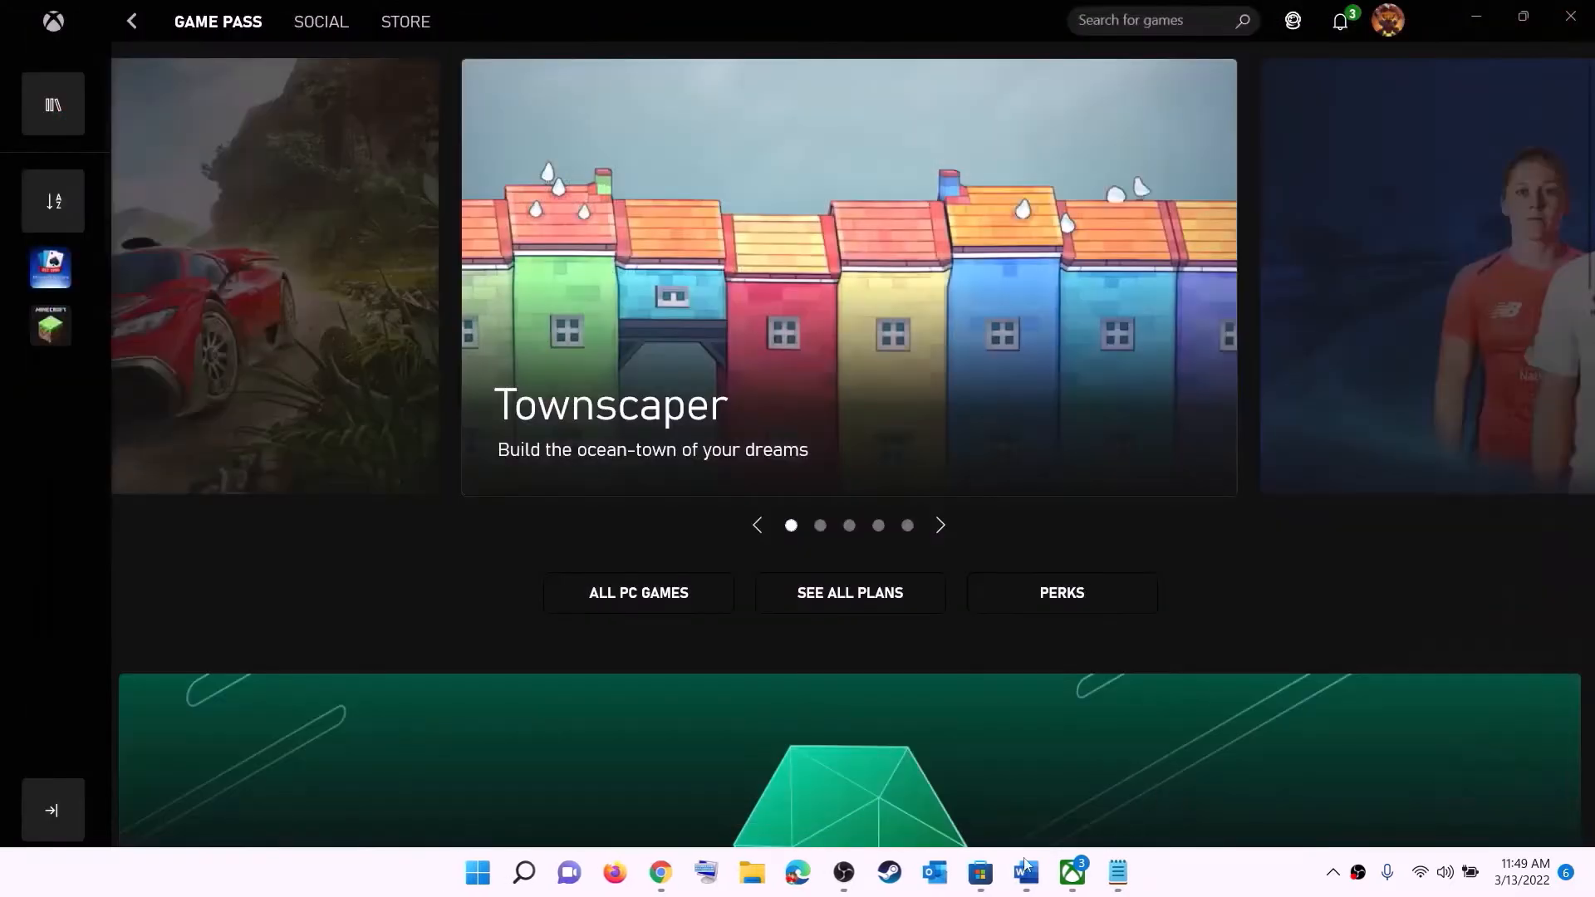
Highlight Step 2's advice 'try installing the it from Microsoft Store library', then switch to the Store
click(1025, 872)
scroll(335, 370, down, 4)
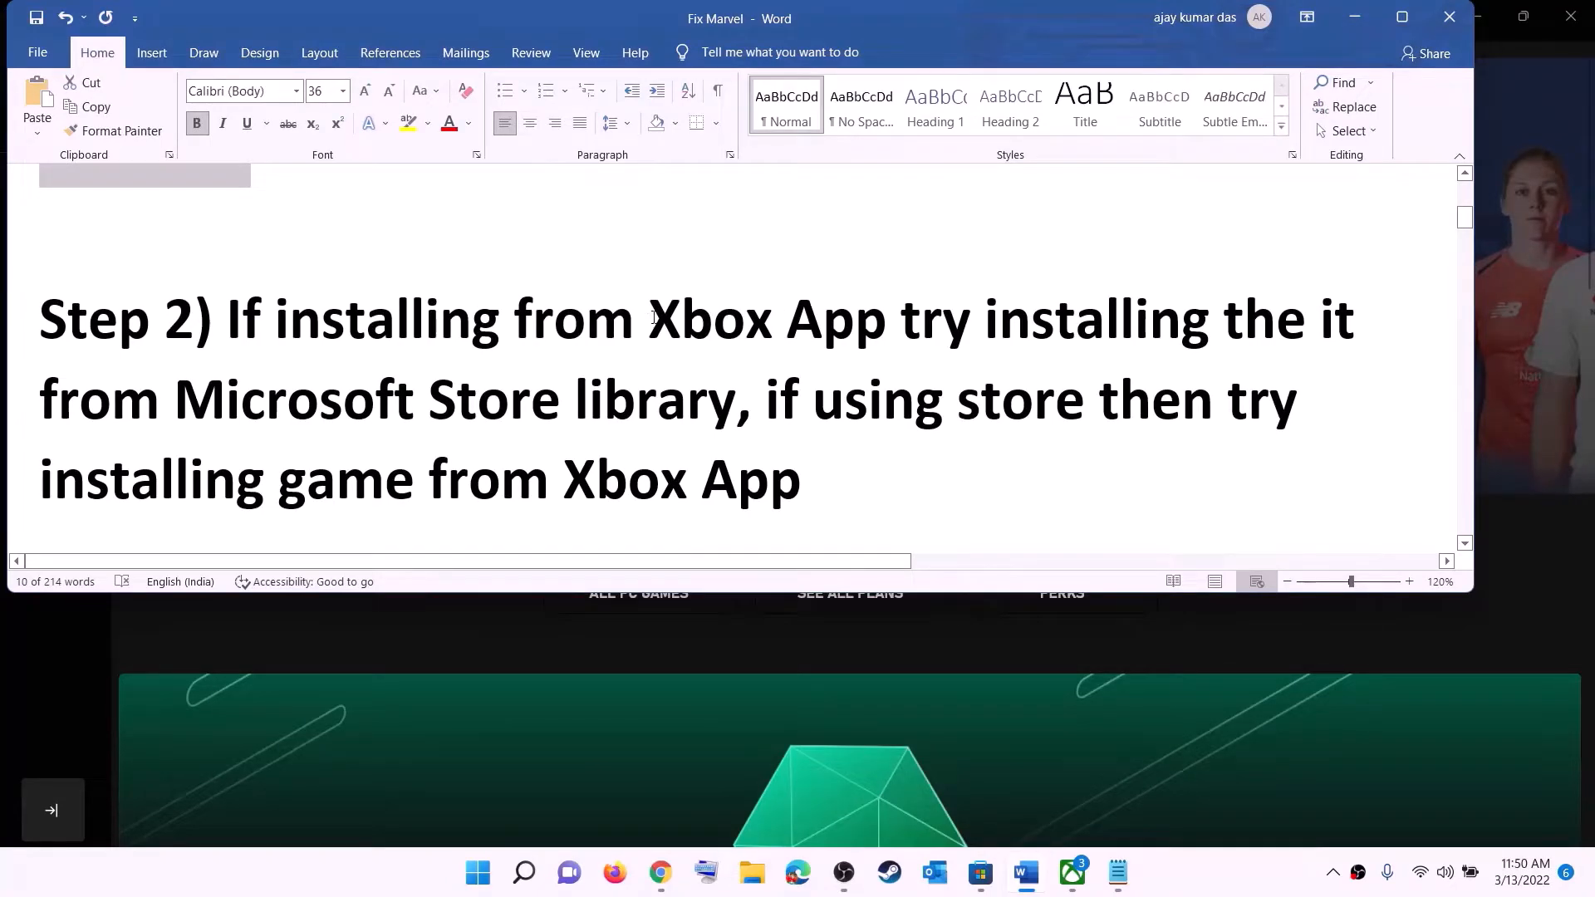
drag(653, 318, 855, 321)
click(969, 335)
drag(1072, 336, 563, 346)
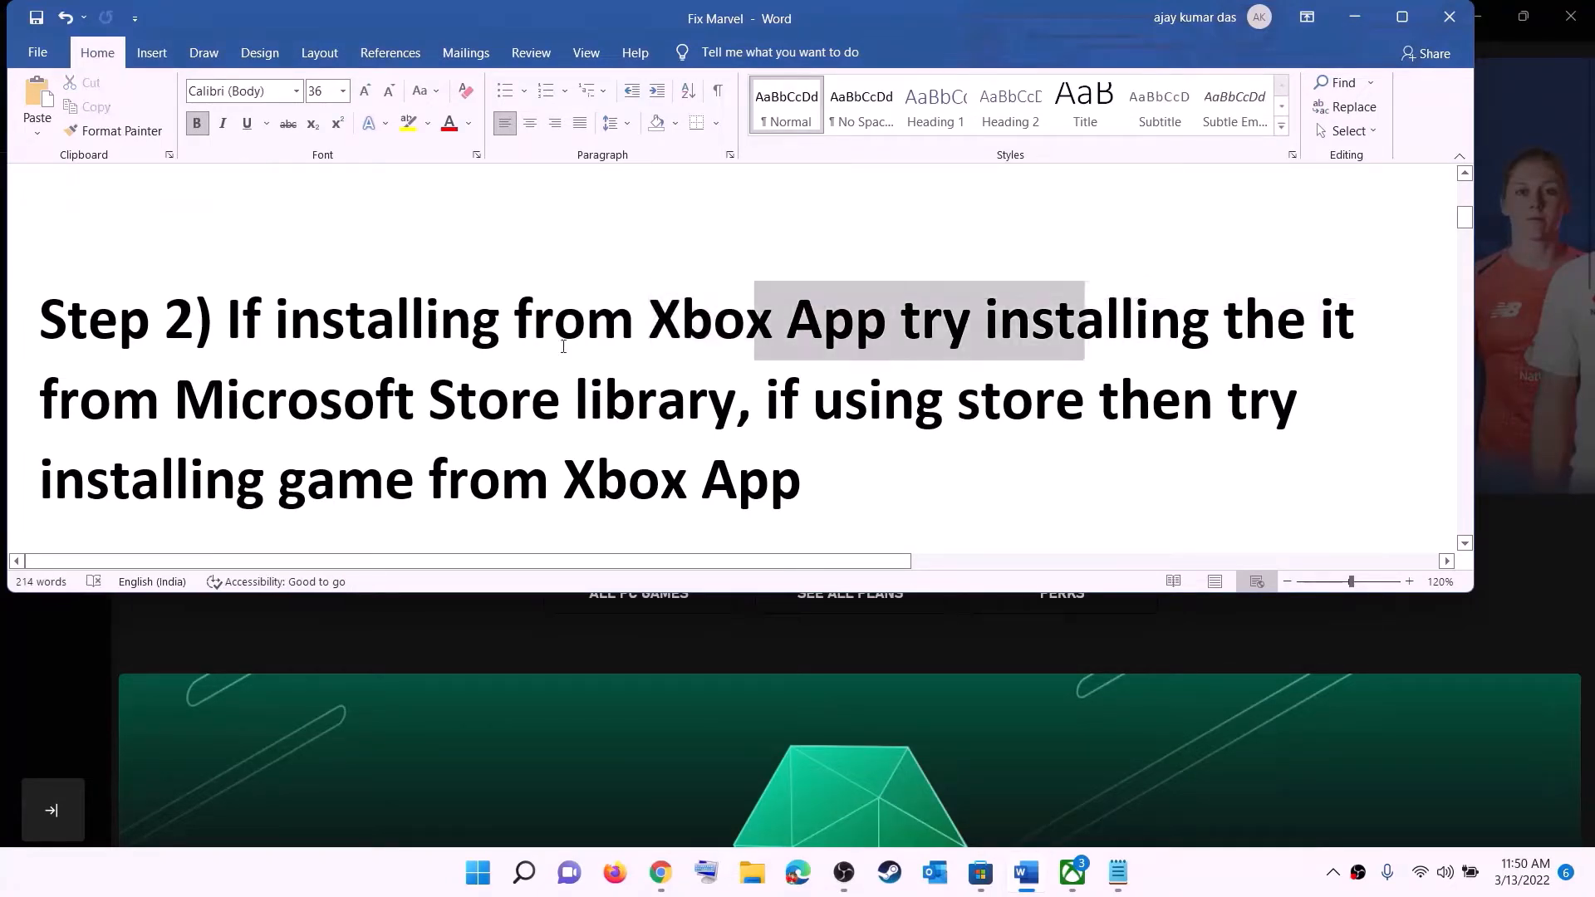
drag(901, 324, 736, 400)
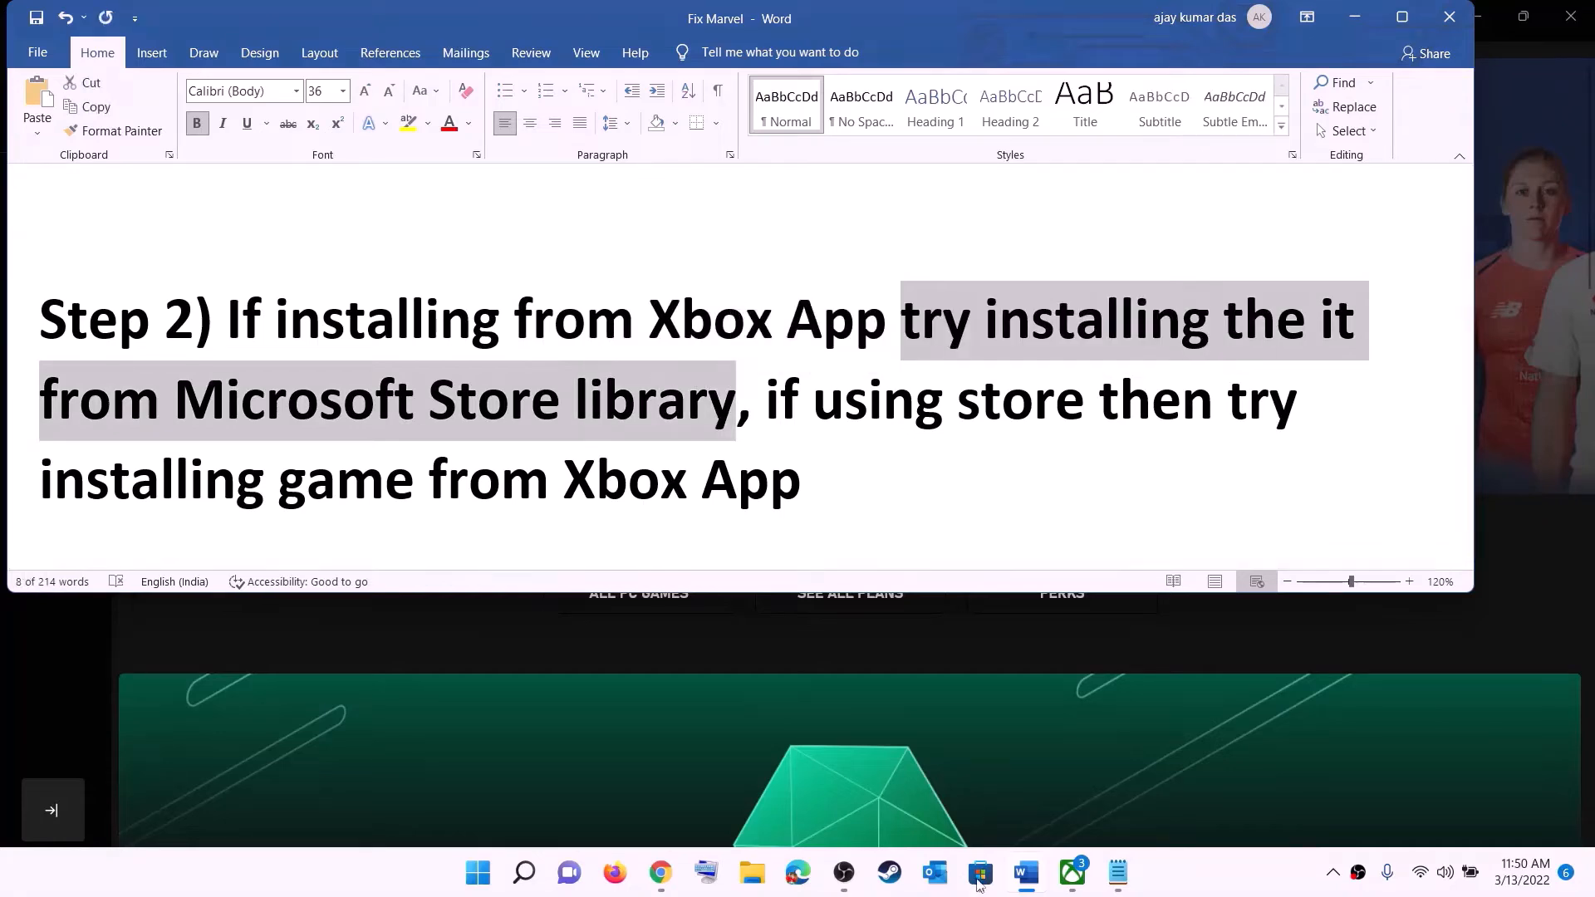
click(978, 882)
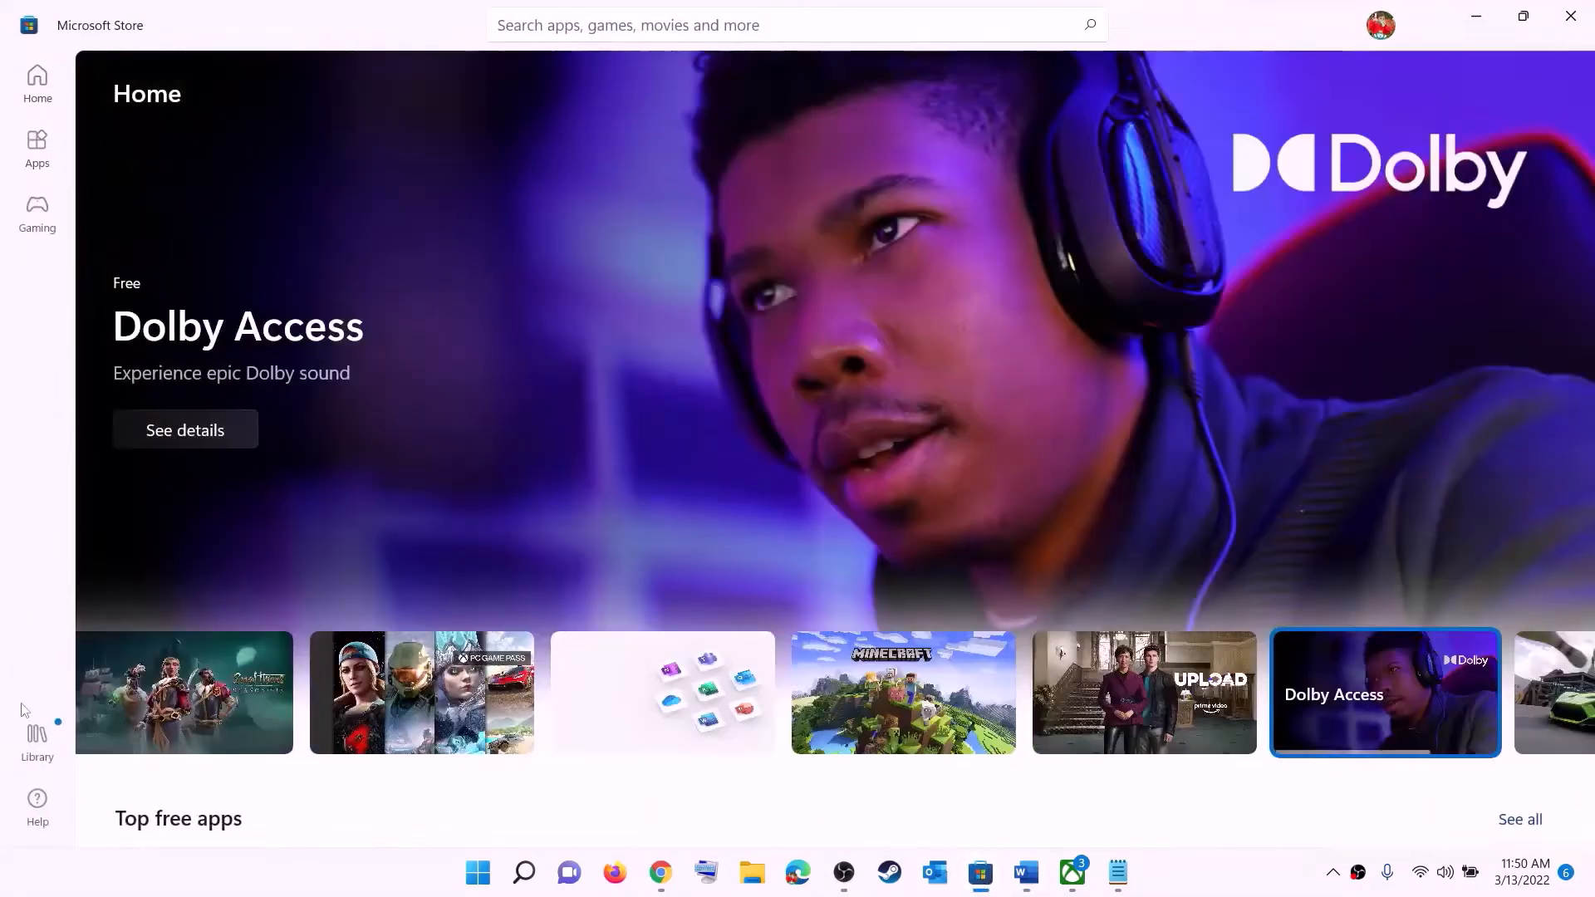
Scroll through the 33 pending updates in the Store Library, then return to Word
click(38, 746)
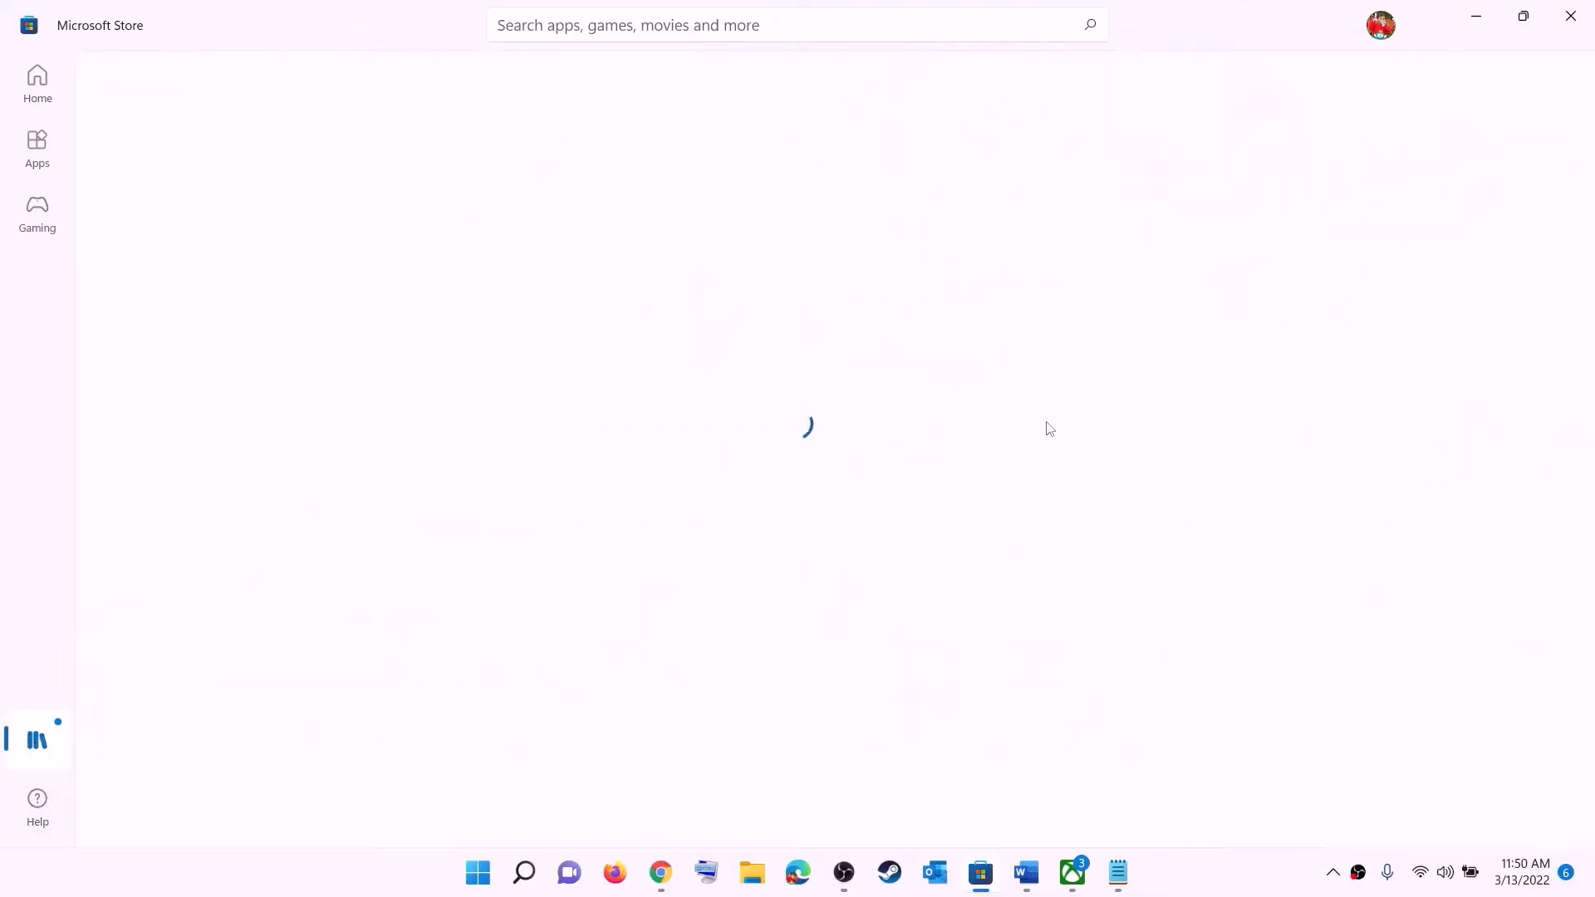
scroll(1091, 522, down, 3)
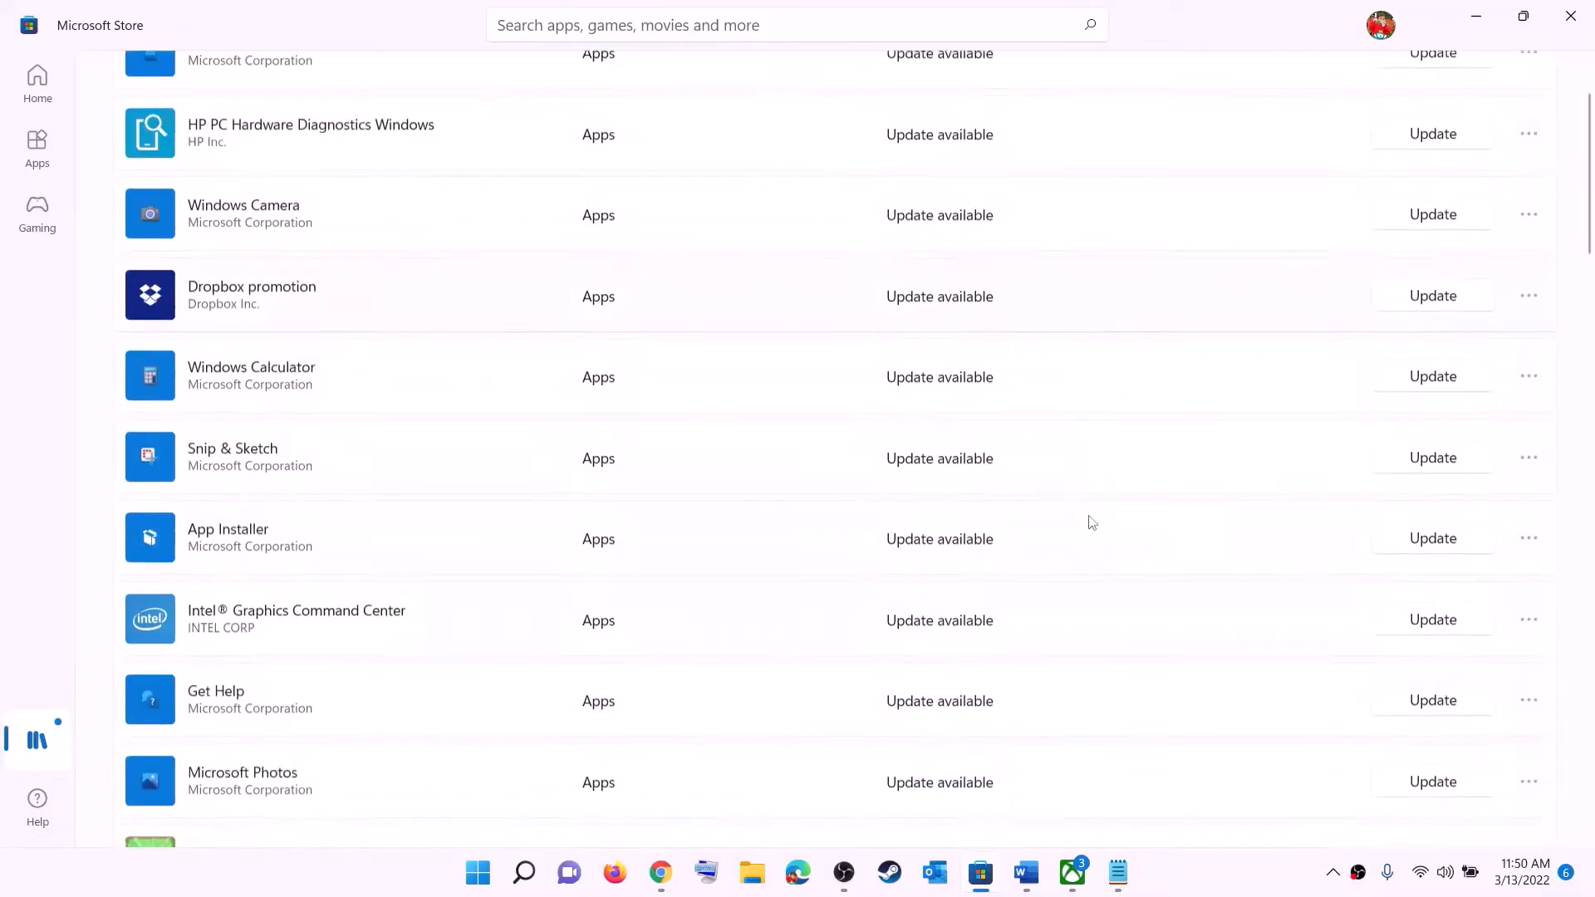
scroll(1092, 522, down, 9)
scroll(953, 659, up, 12)
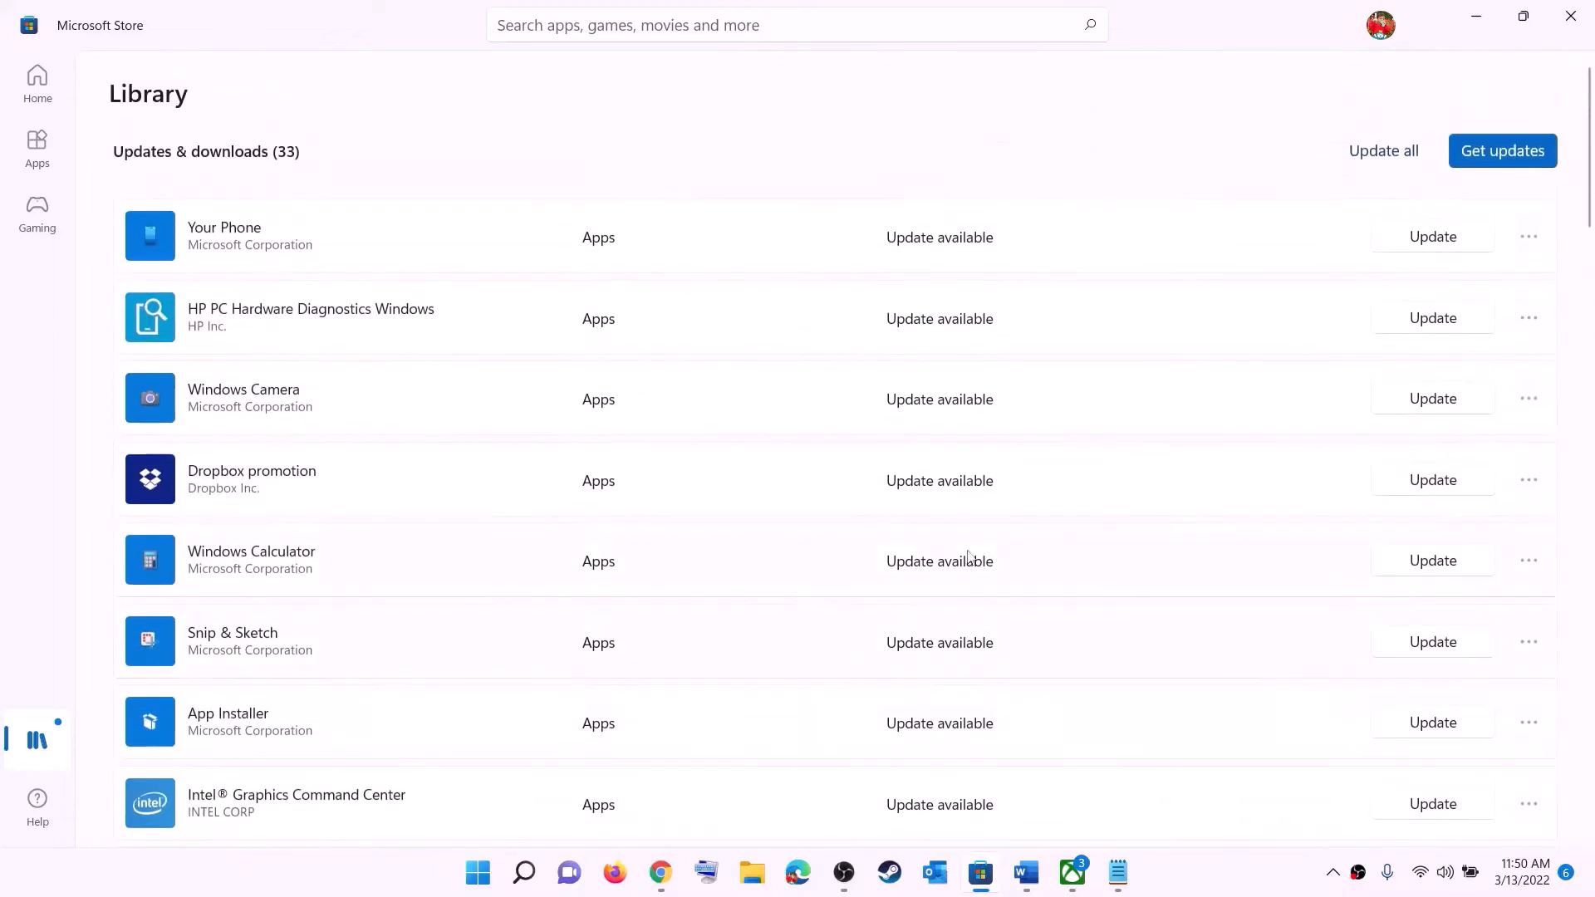
scroll(968, 556, down, 15)
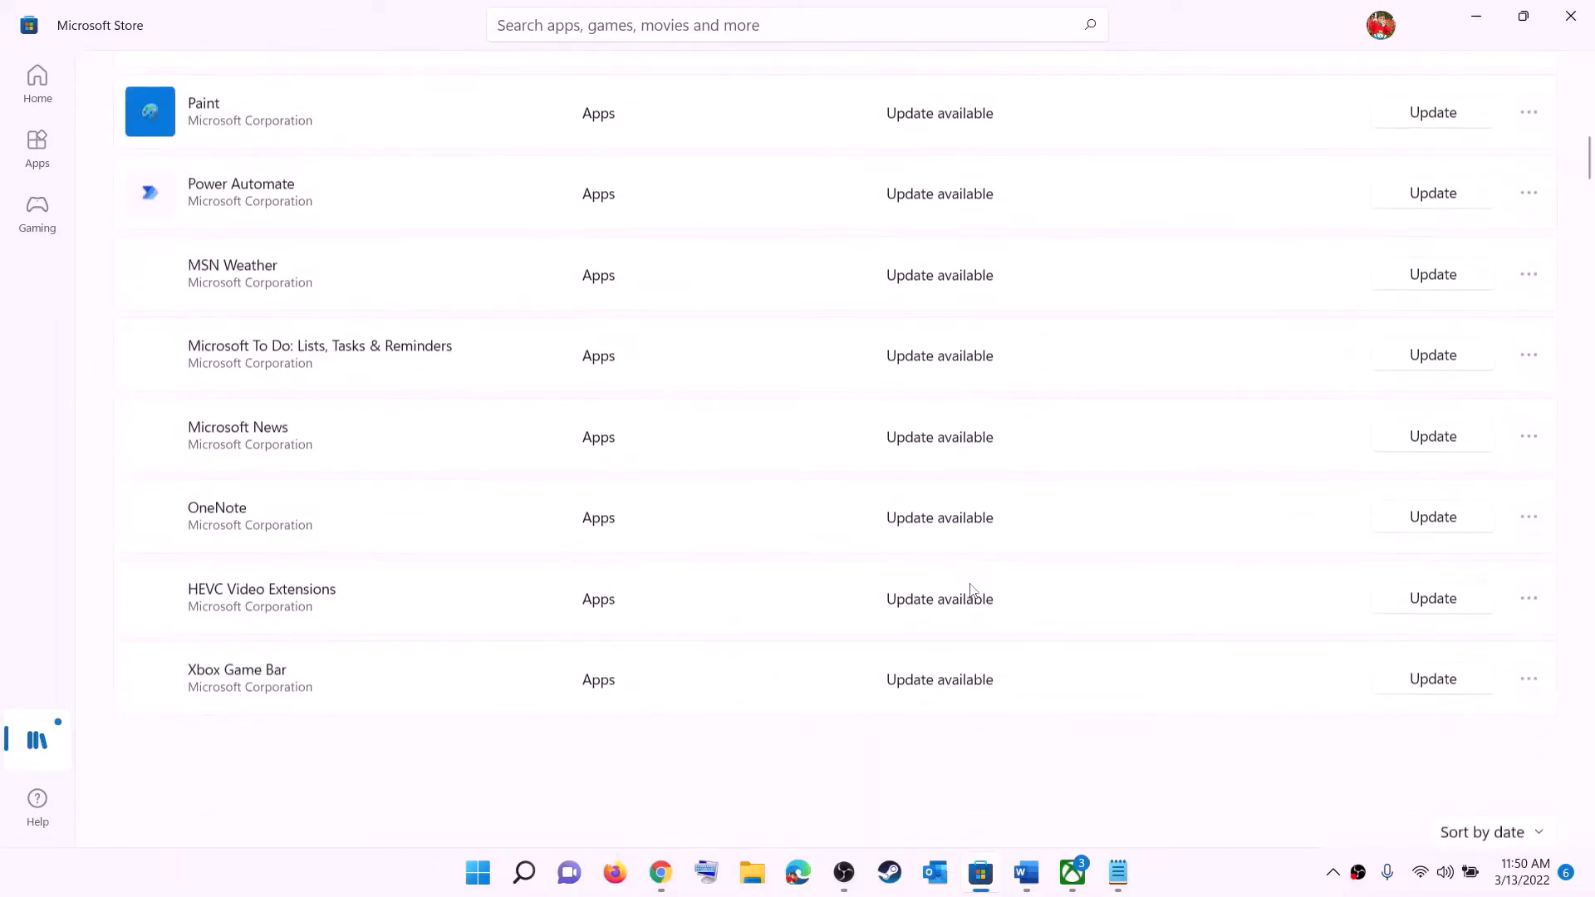
scroll(997, 421, down, 2)
scroll(1033, 527, up, 15)
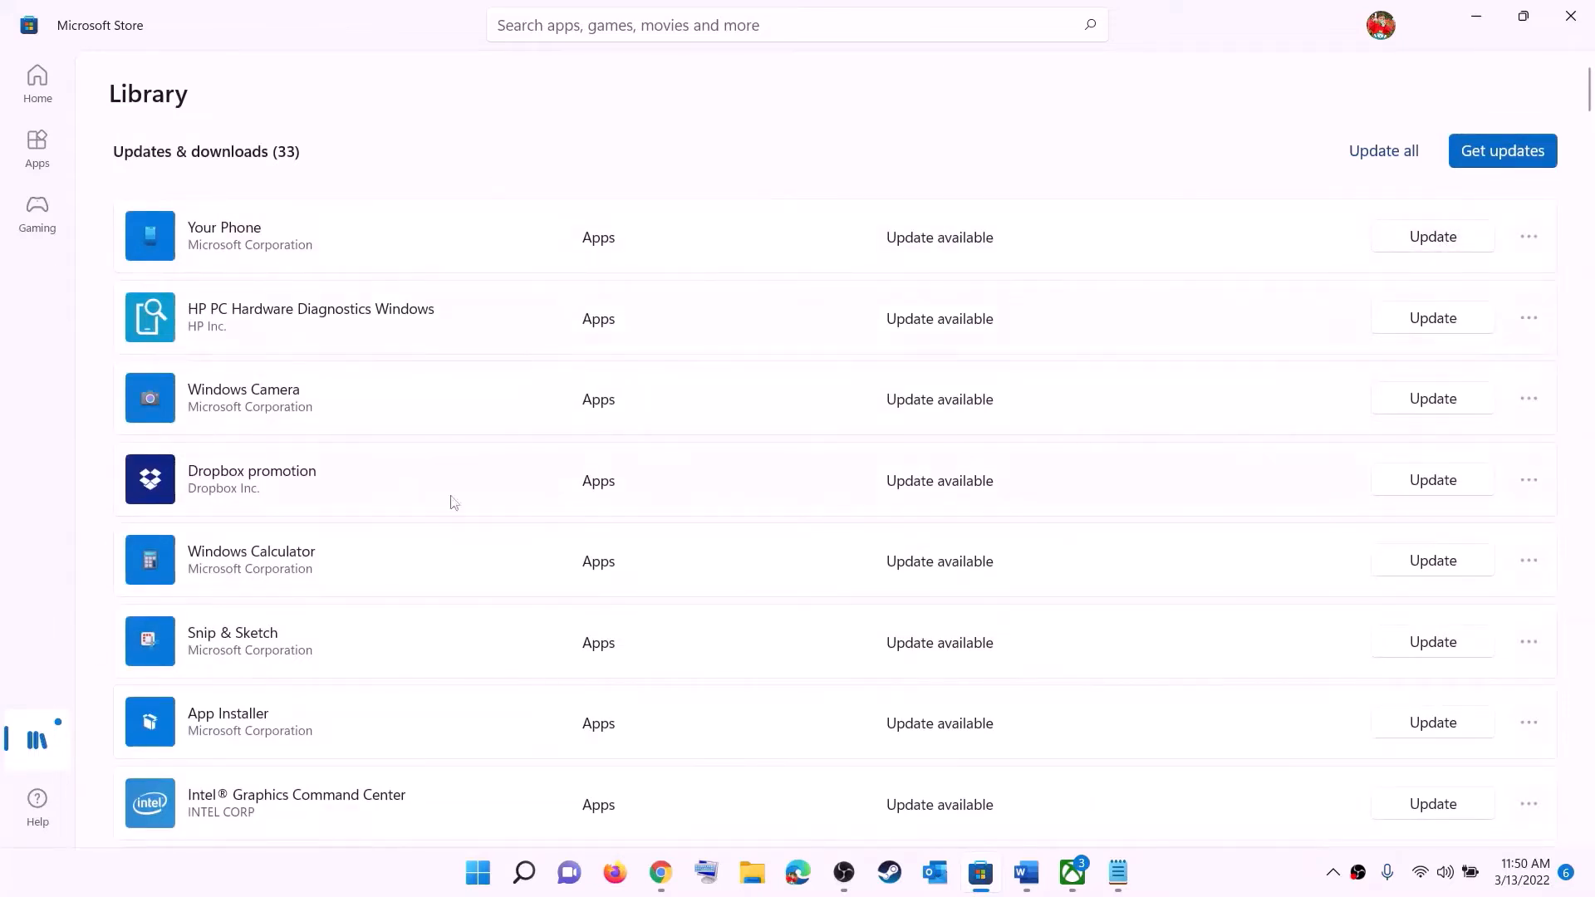
click(1026, 874)
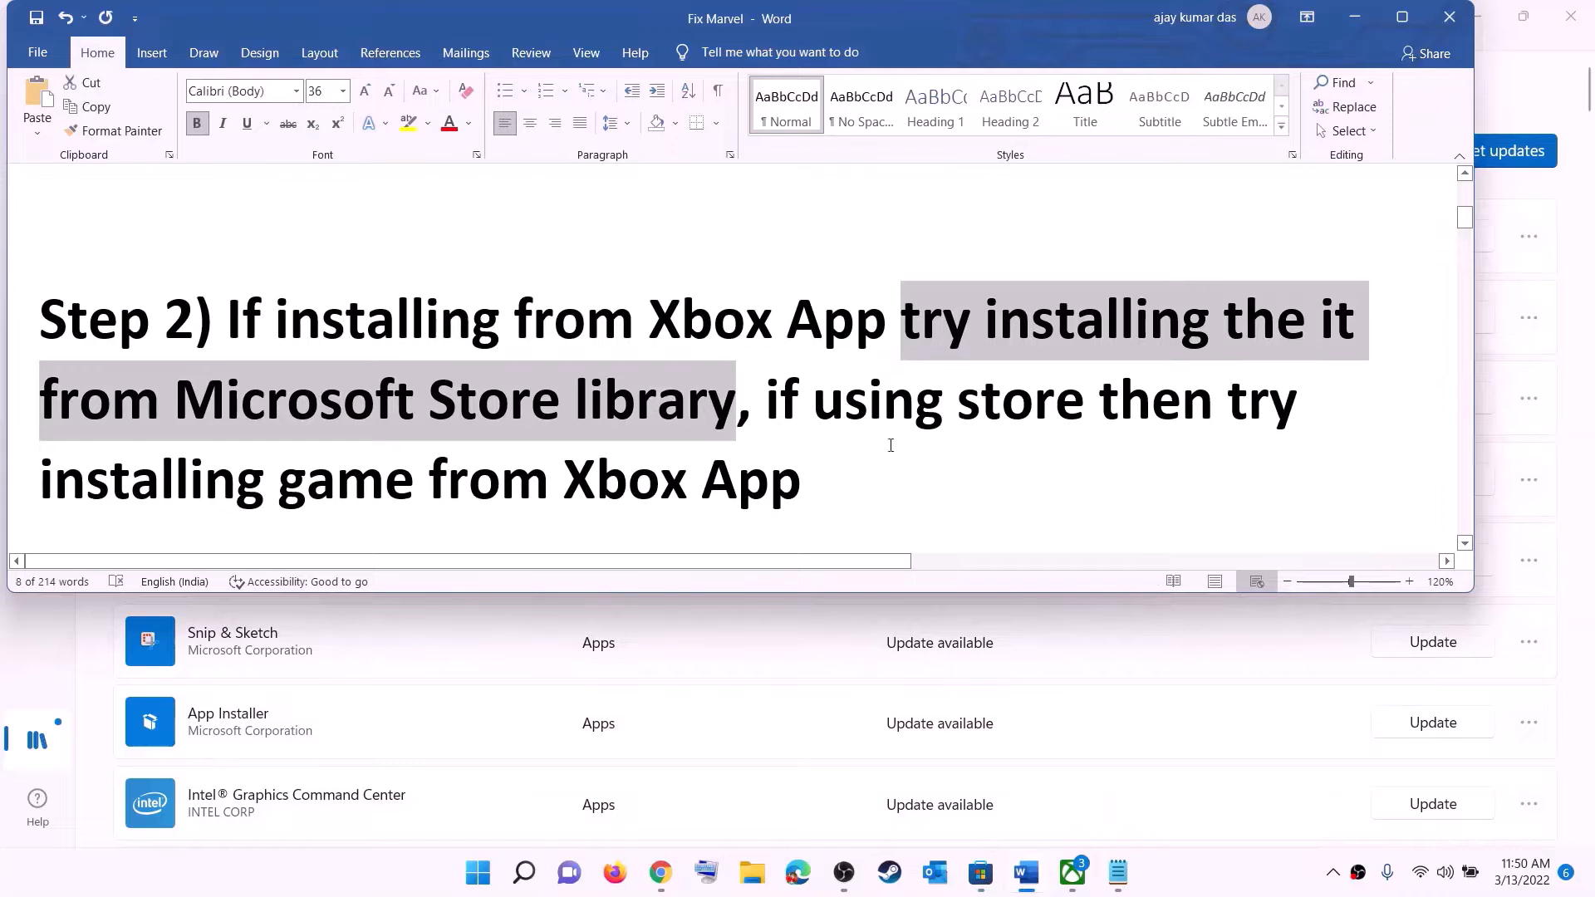
click(822, 402)
drag(841, 403, 1024, 404)
drag(41, 480, 815, 473)
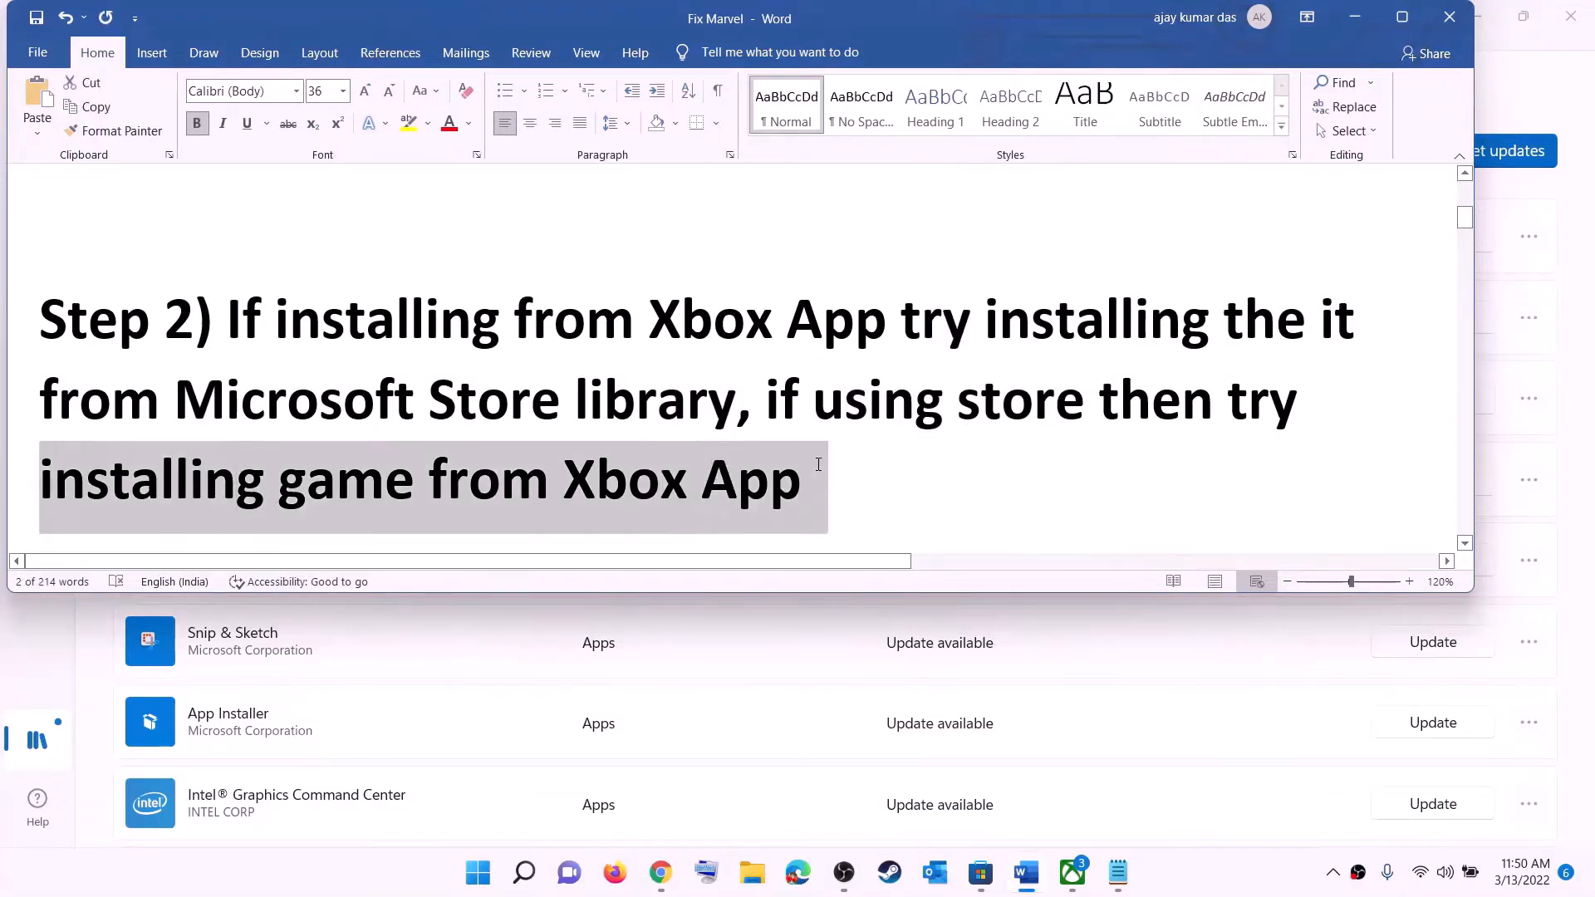
click(1072, 872)
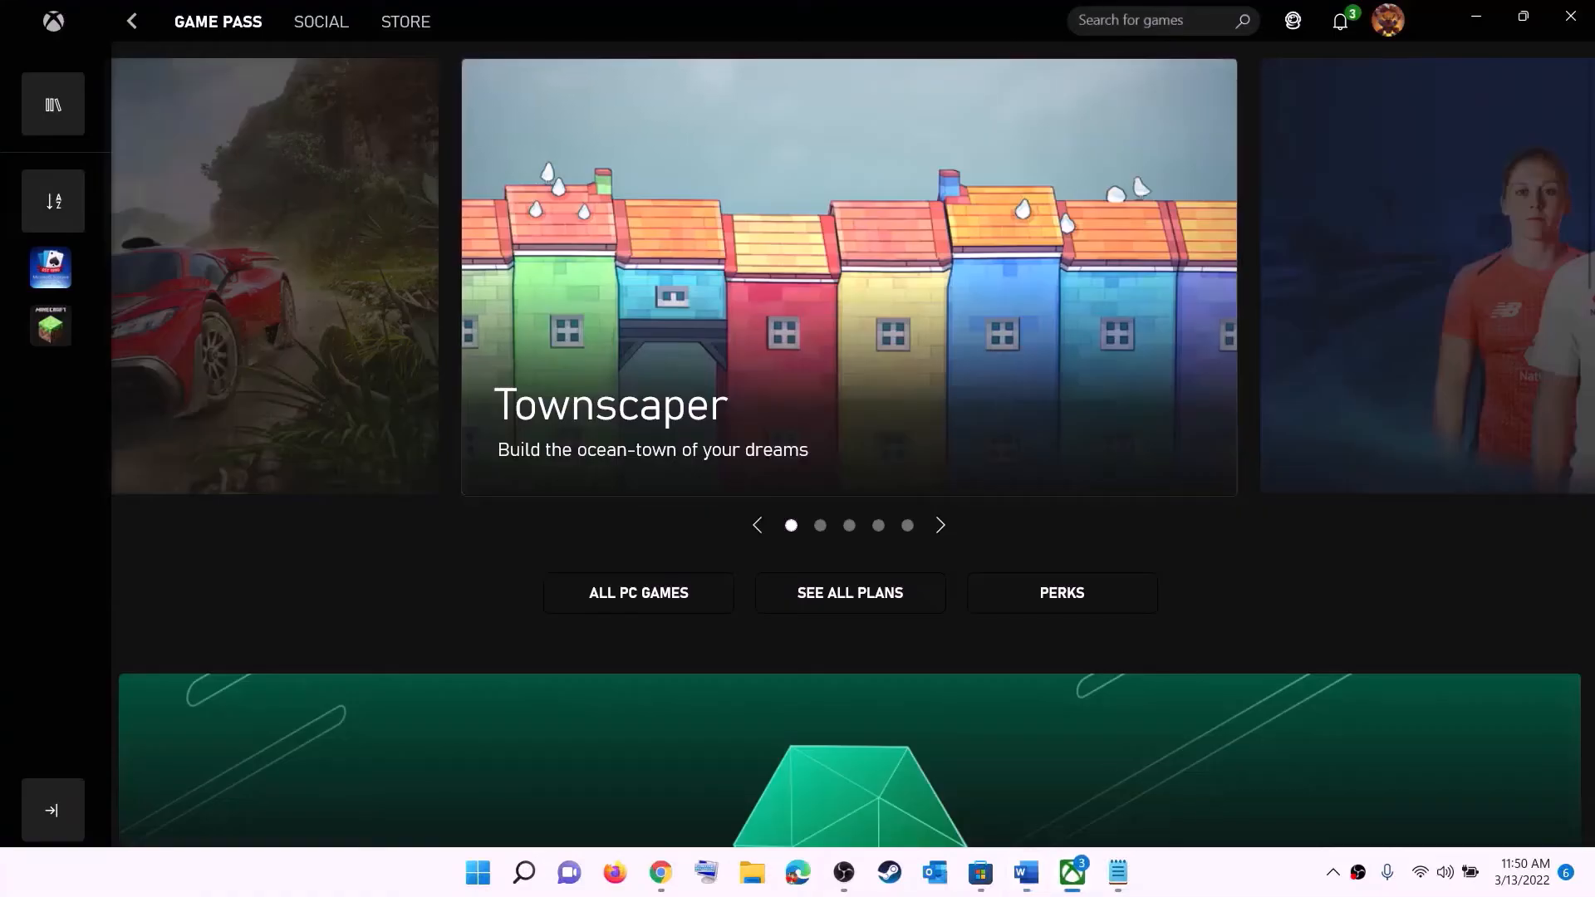
click(1096, 20)
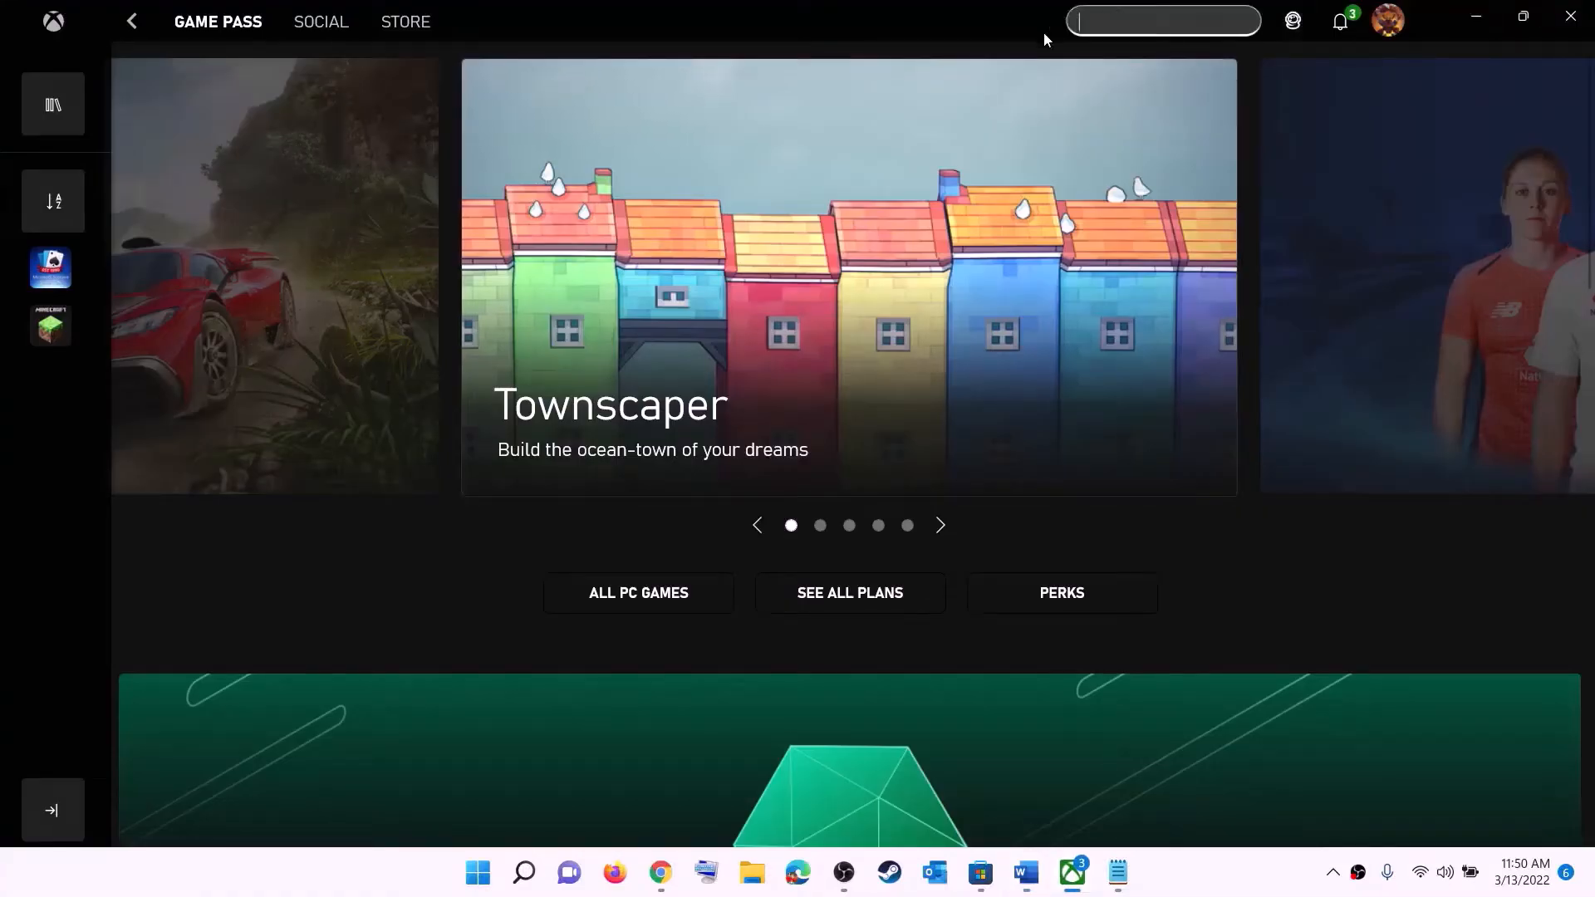
click(1476, 15)
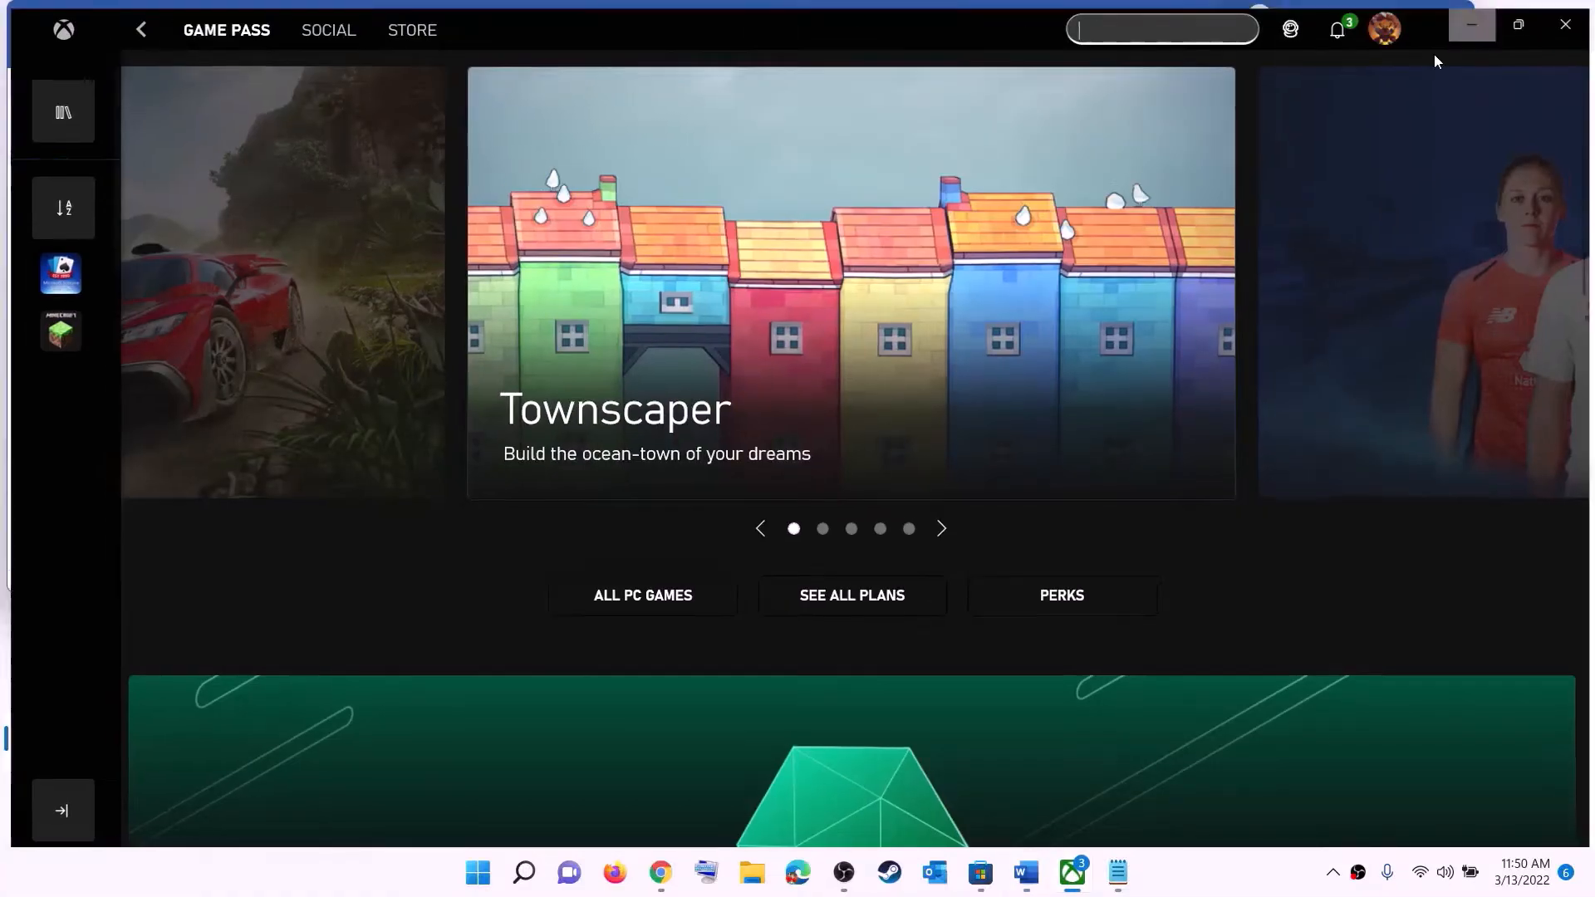
click(844, 399)
scroll(501, 415, down, 7)
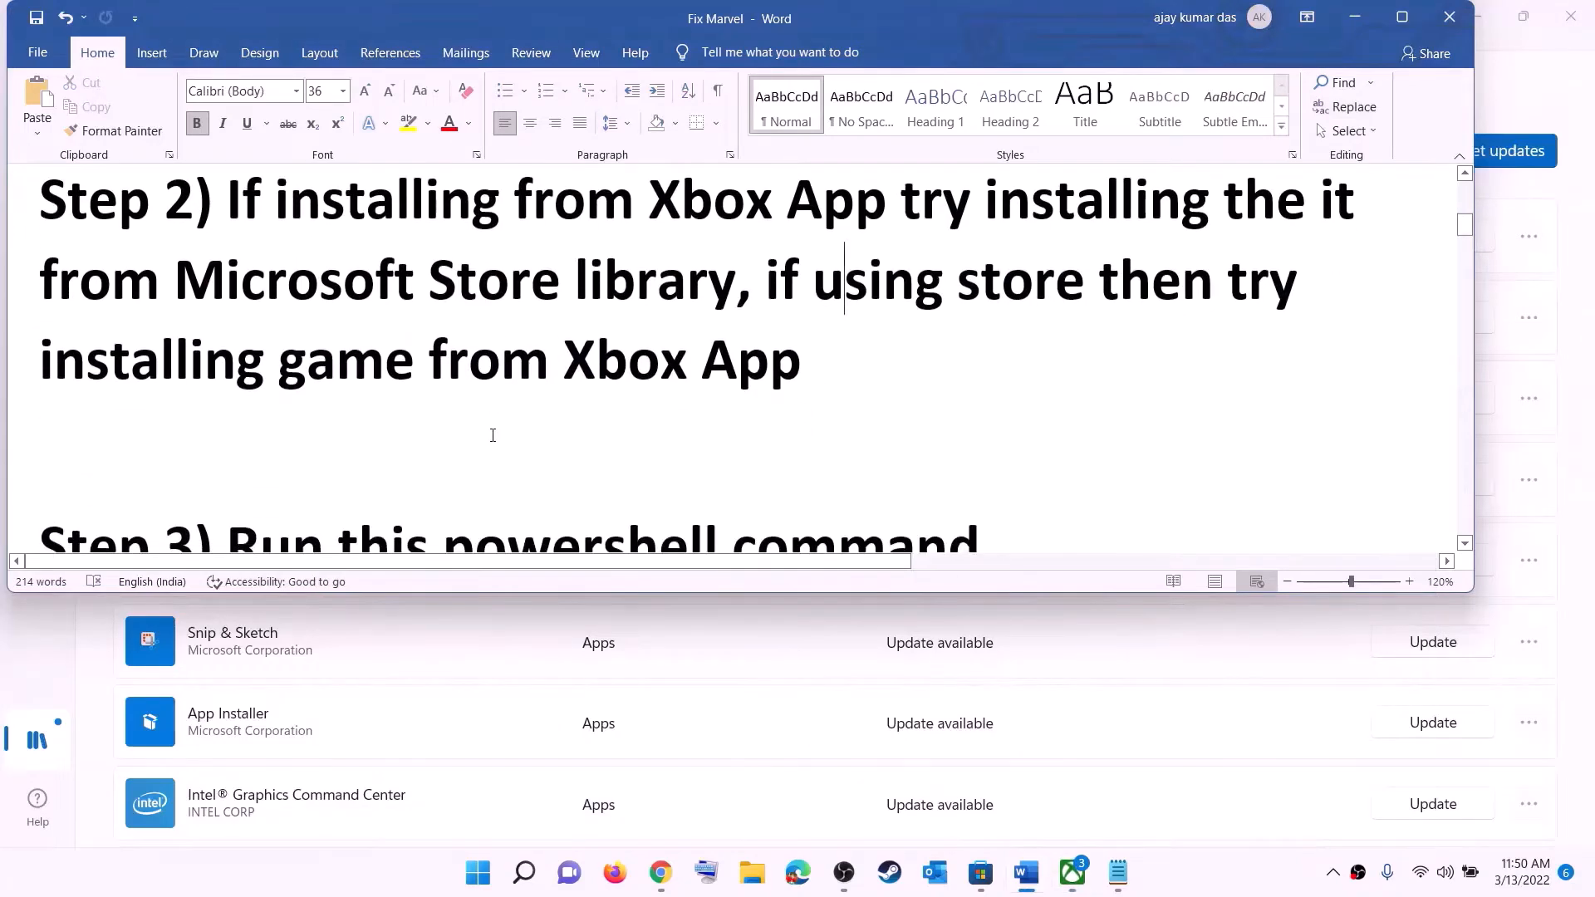
Copy the full Step 3 Get-AppxPackage command from the notes
scroll(501, 415, down, 3)
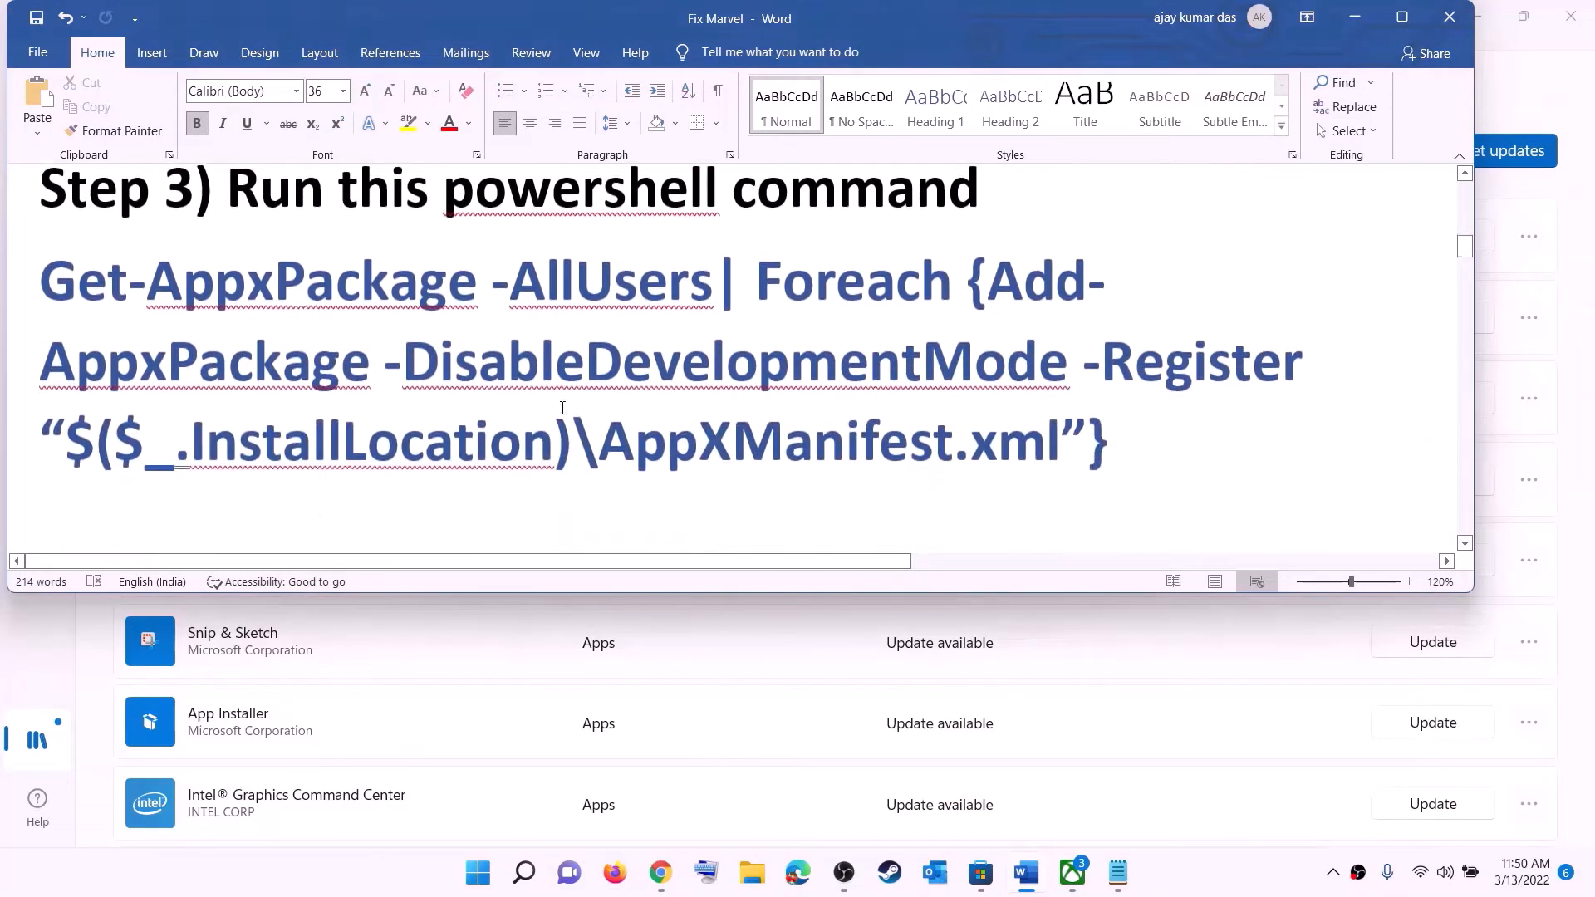
drag(1115, 440, 39, 274)
right_click(221, 326)
click(281, 366)
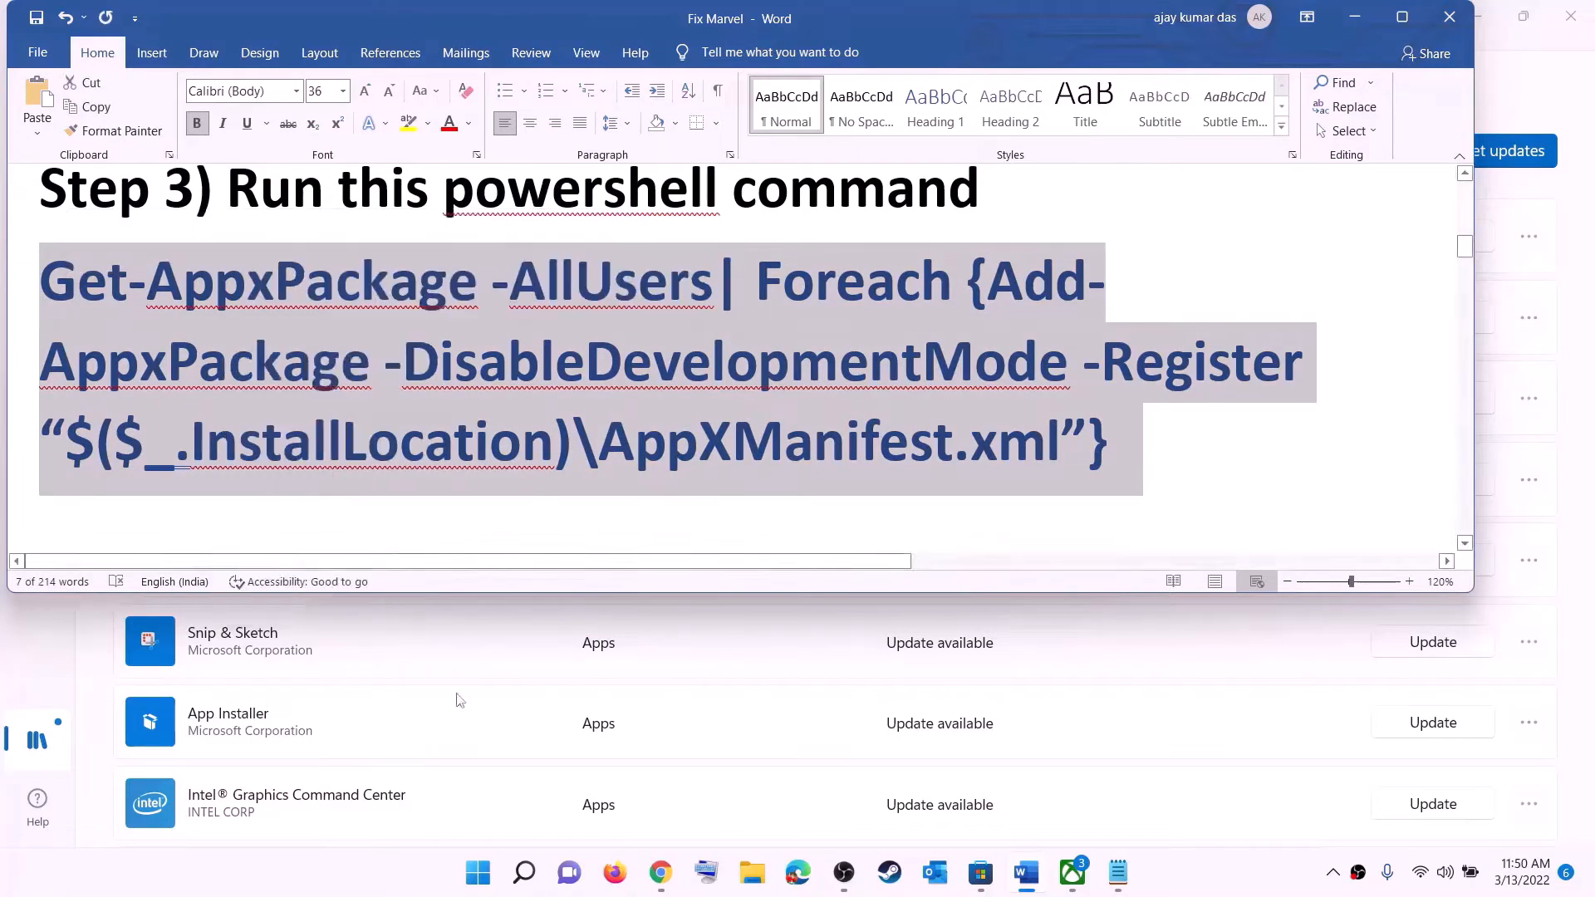
Search Start for 'powers' and launch Windows PowerShell as administrator
click(479, 872)
text(powers)
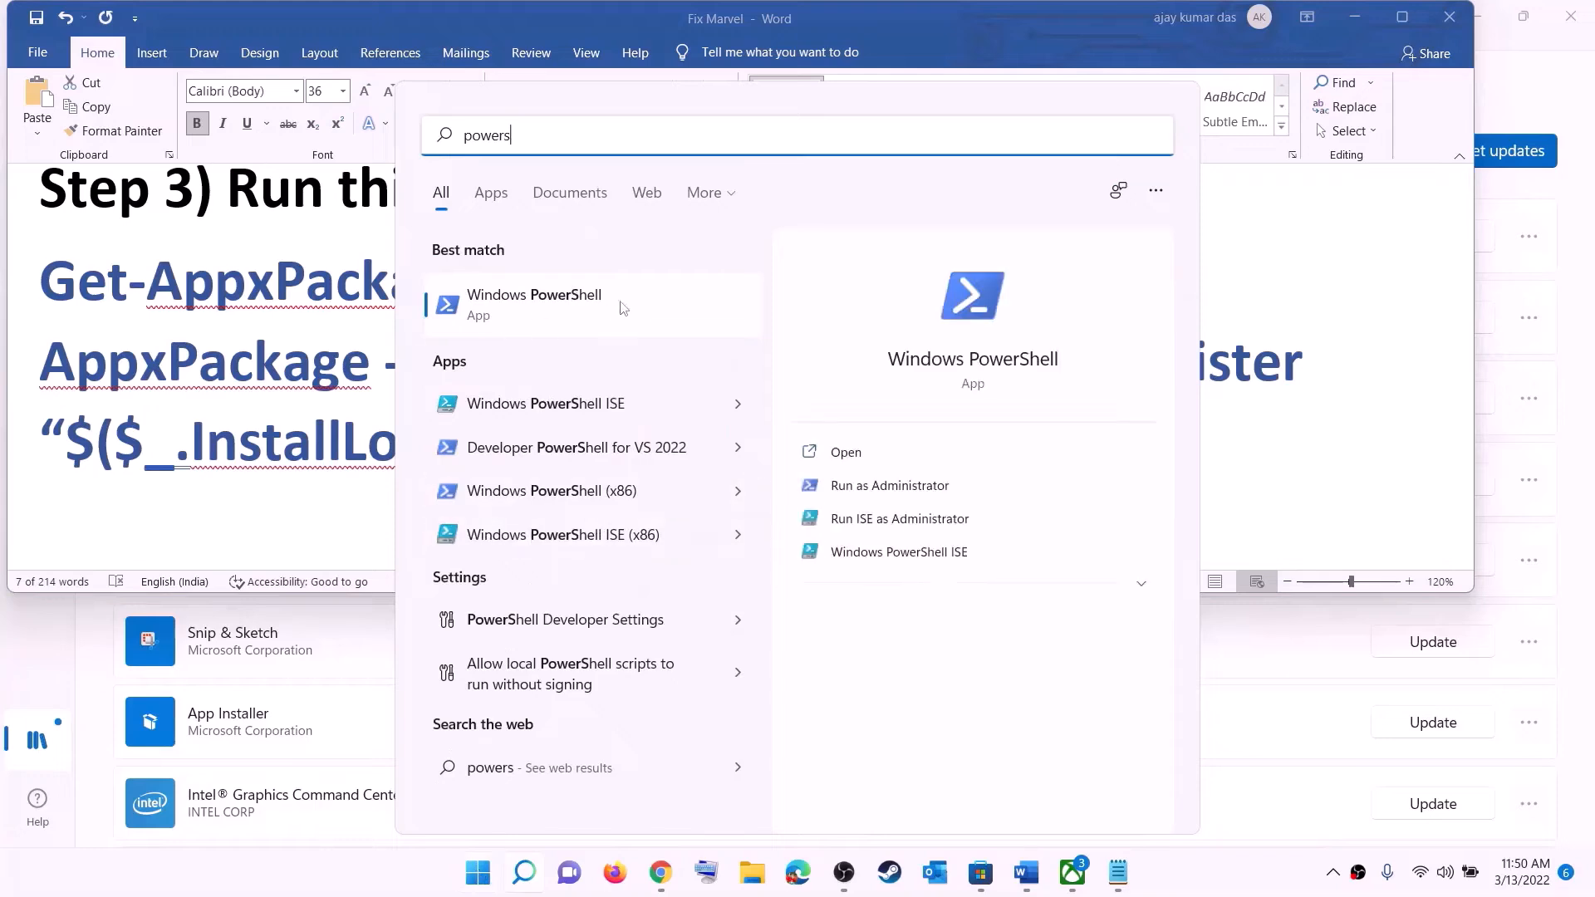
right_click(551, 307)
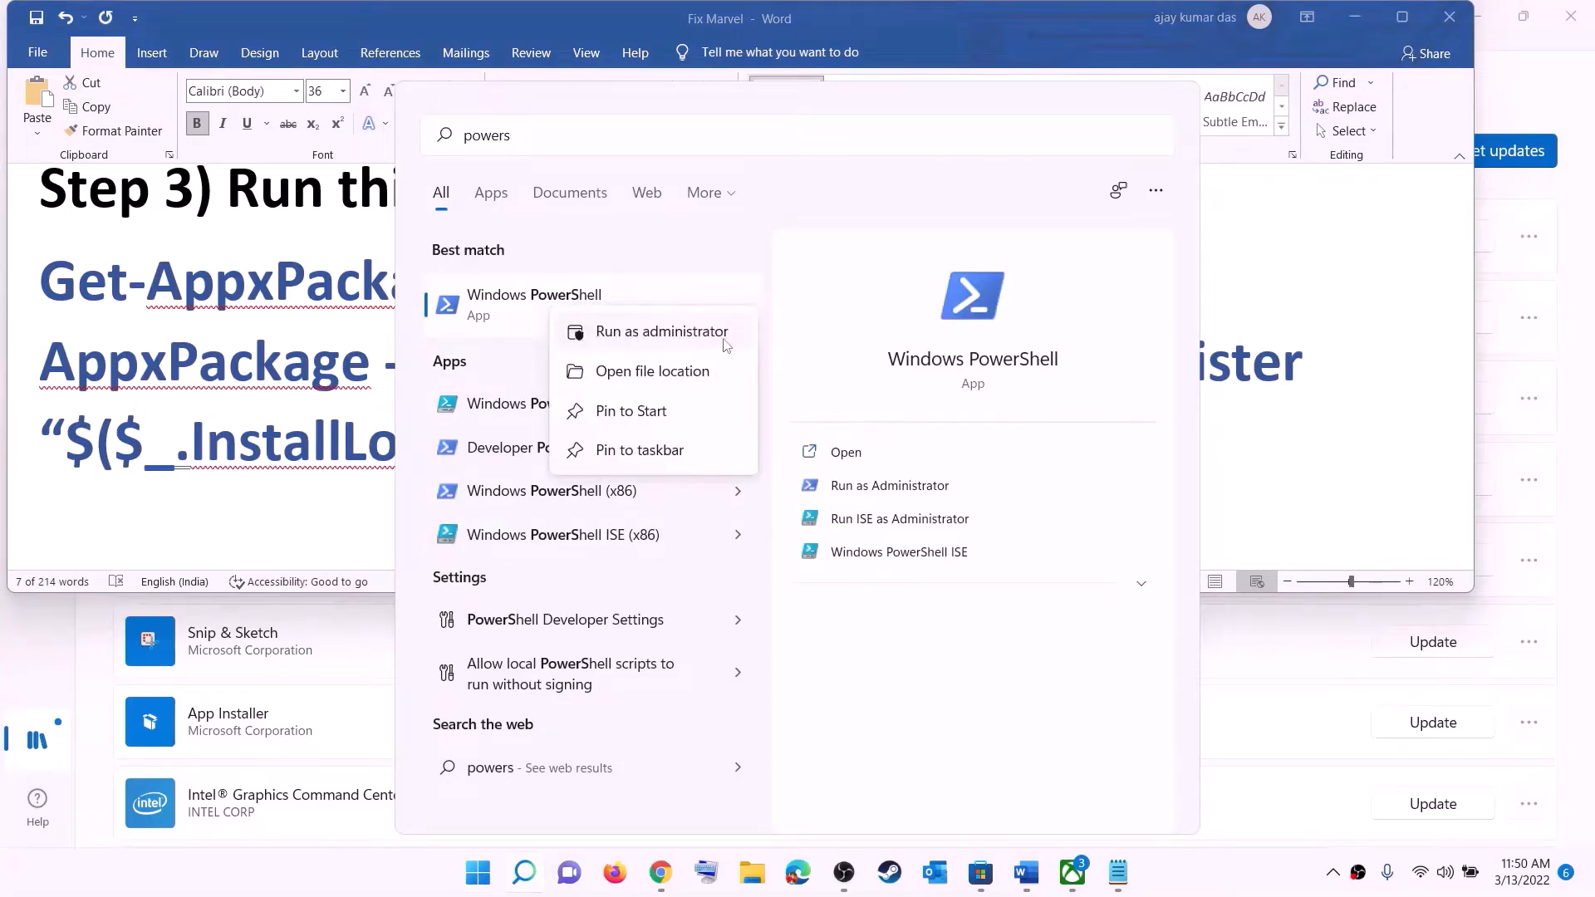
click(707, 339)
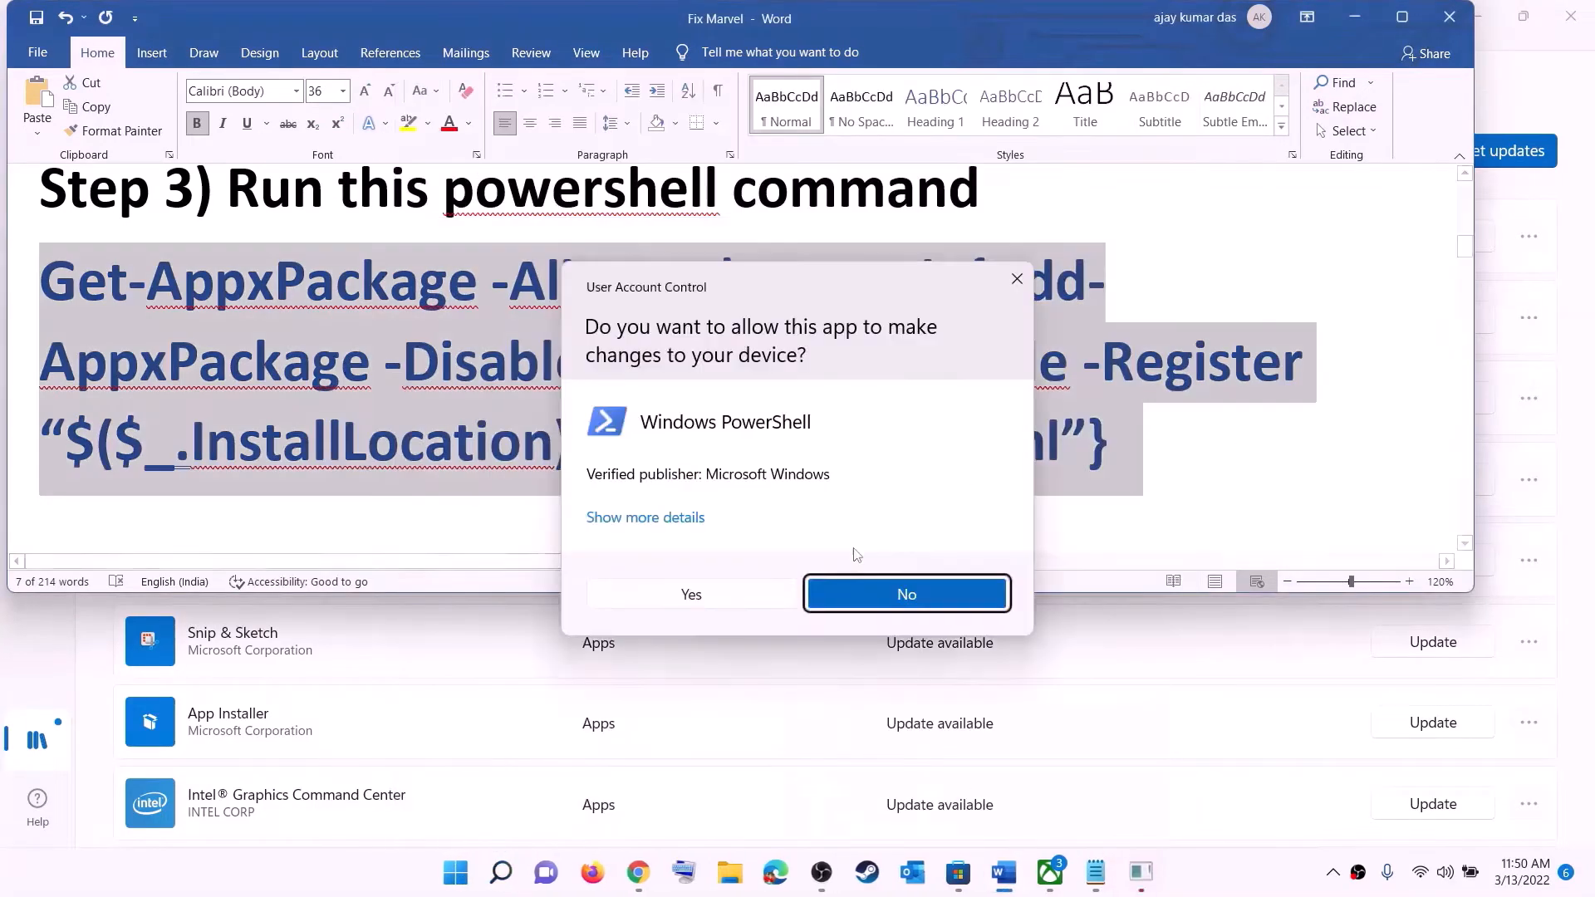
Approve the UAC prompt, paste and run the Get-AppxPackage re-registration command, then close PowerShell
click(721, 600)
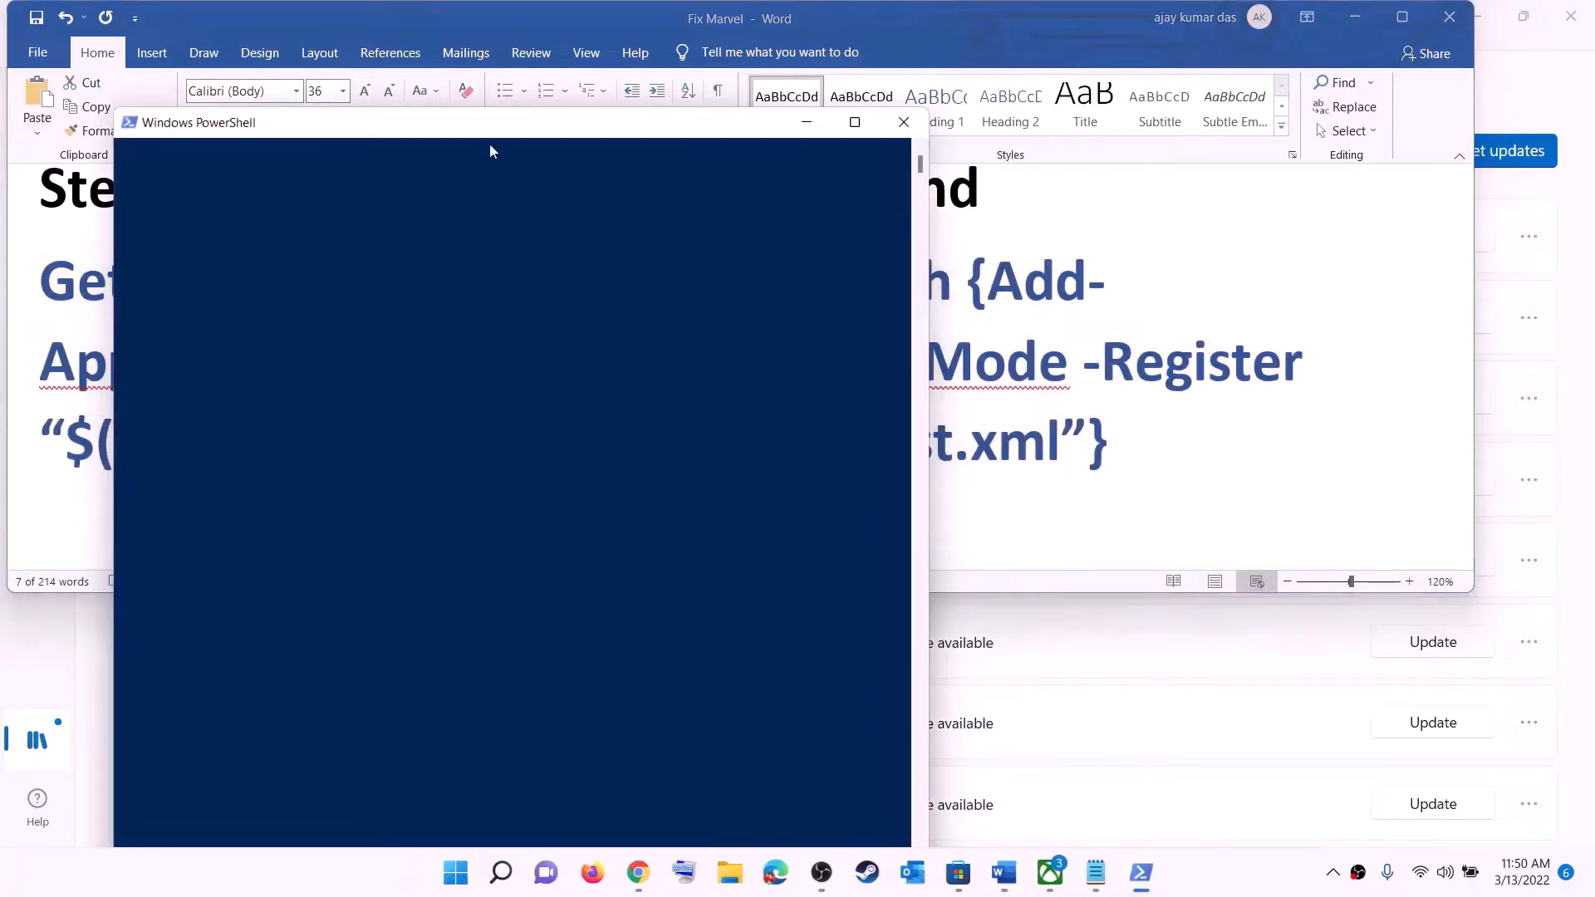
drag(583, 133, 708, 146)
key(ctrl+v)
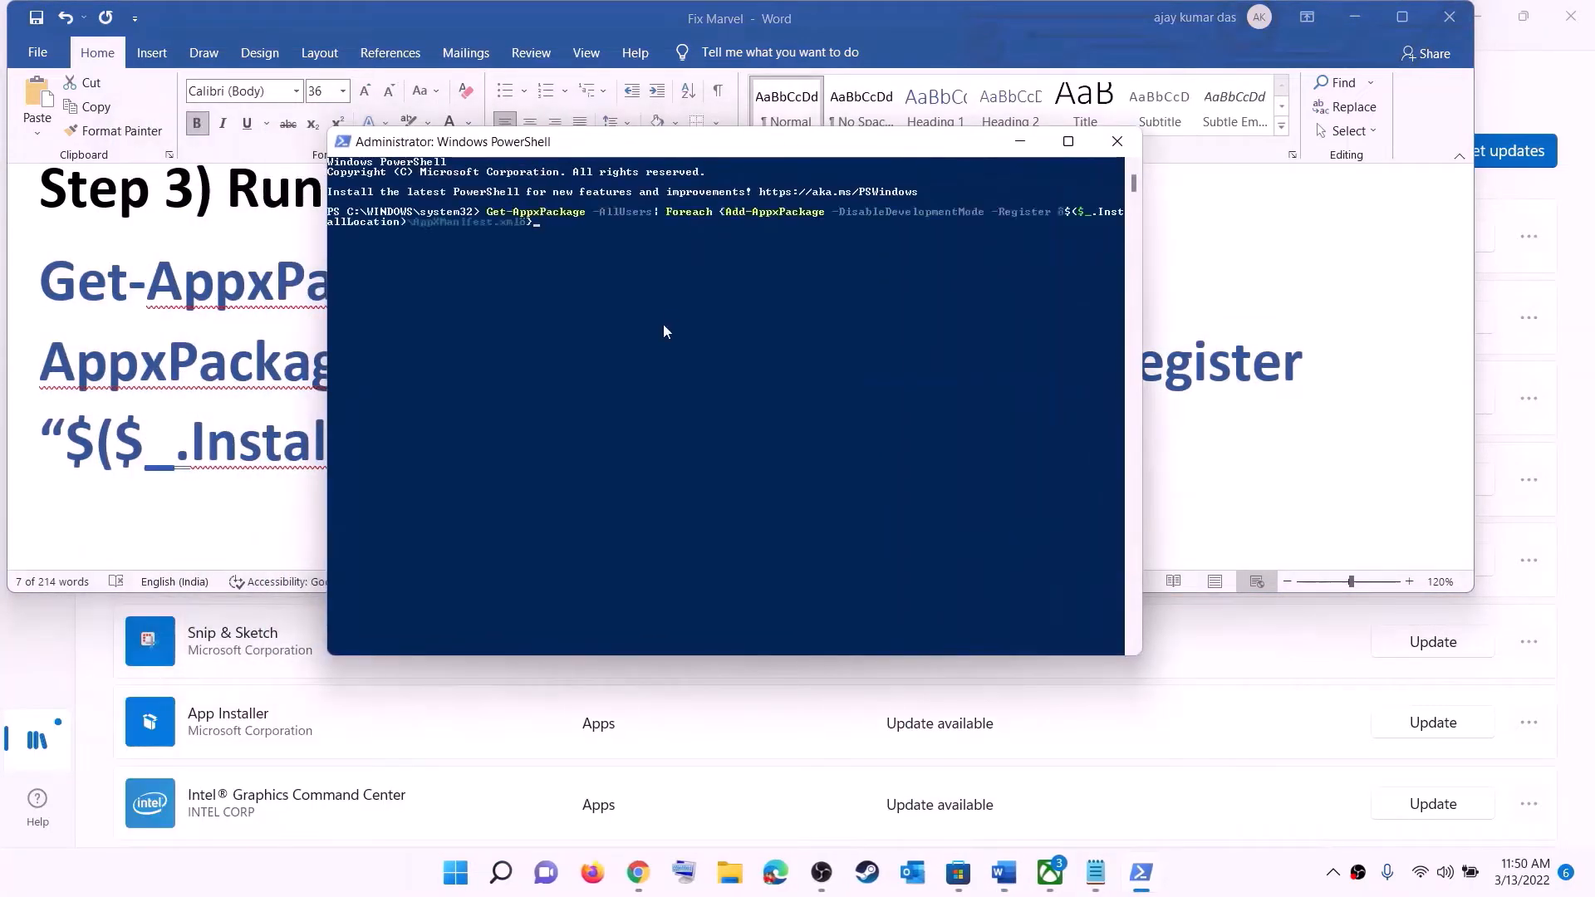
key(Return)
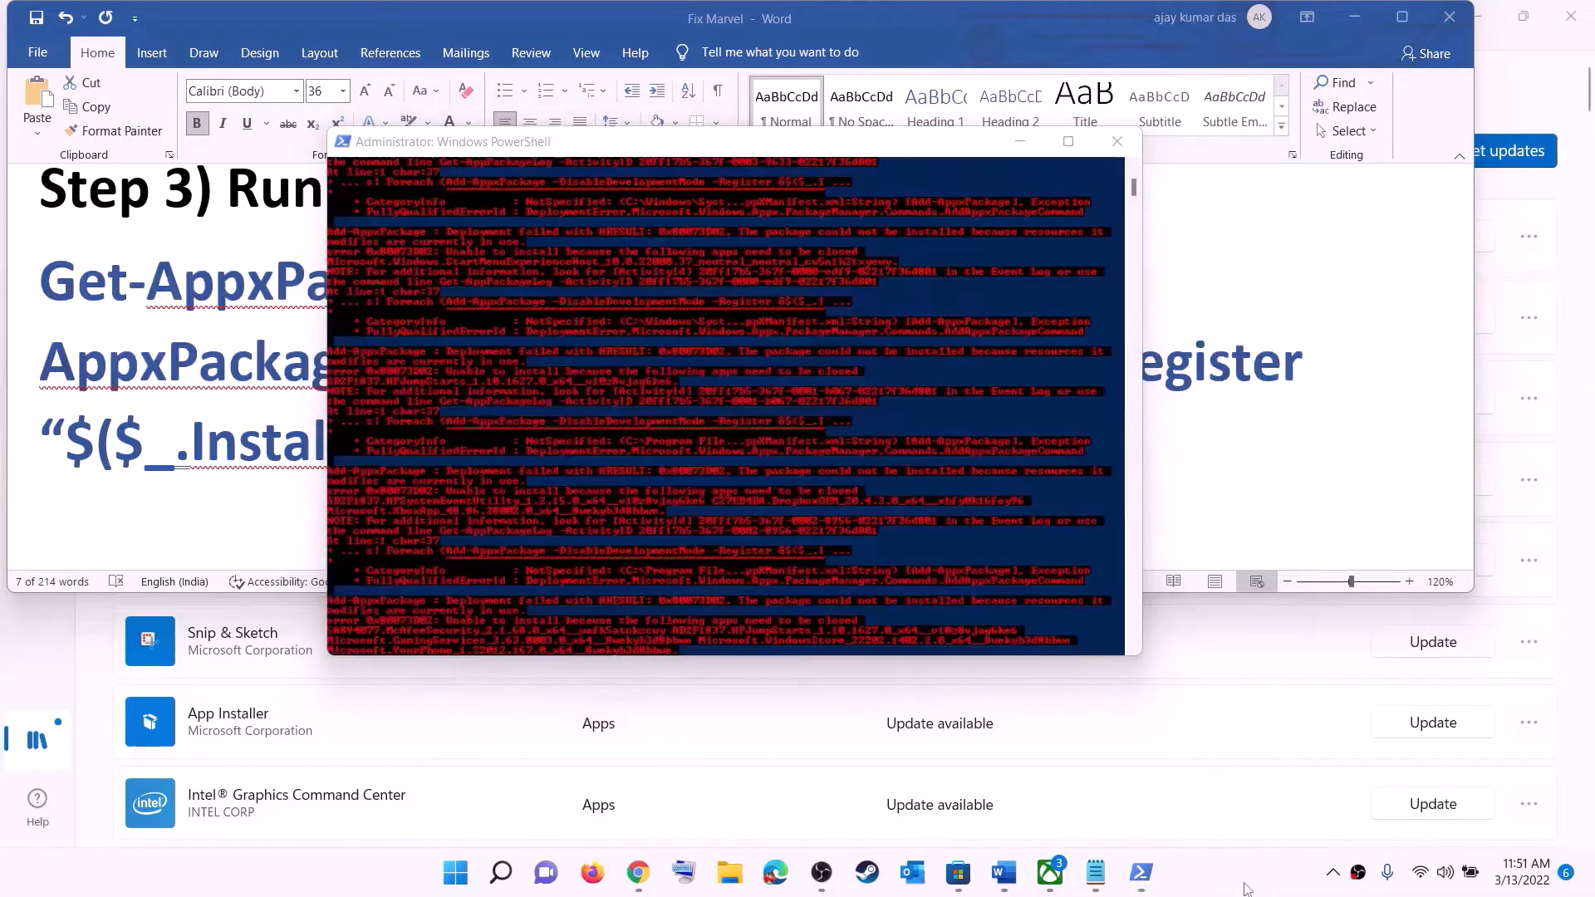
click(1118, 141)
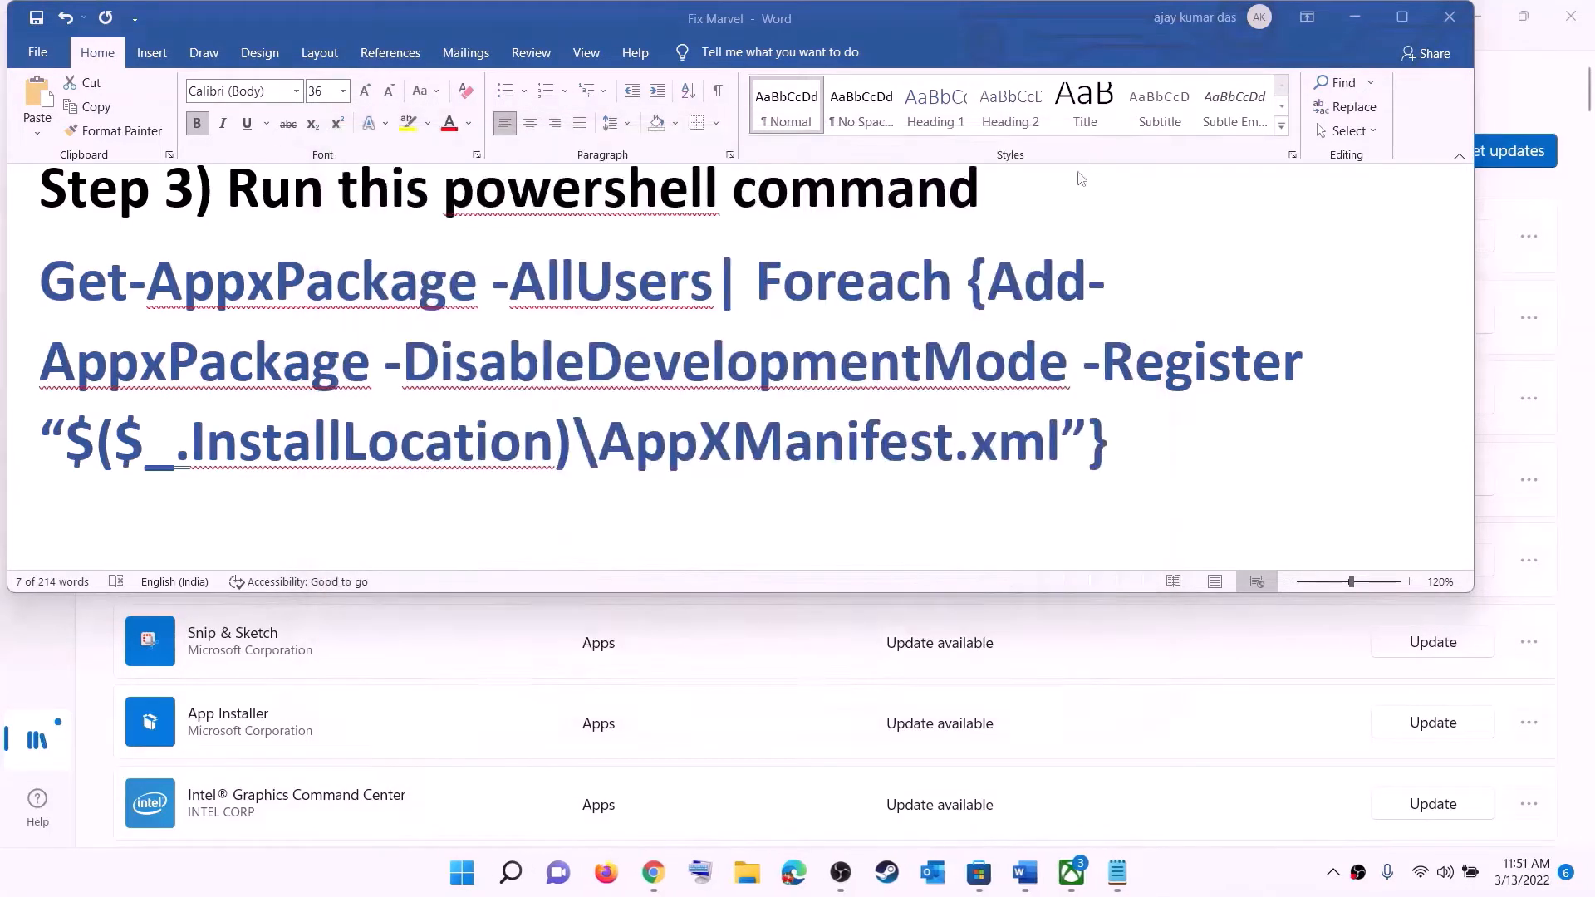
Resize the Step 4 Microsoft Store cache folder path from 36 pt to 14 pt
triple_click(658, 408)
scroll(632, 366, down, 5)
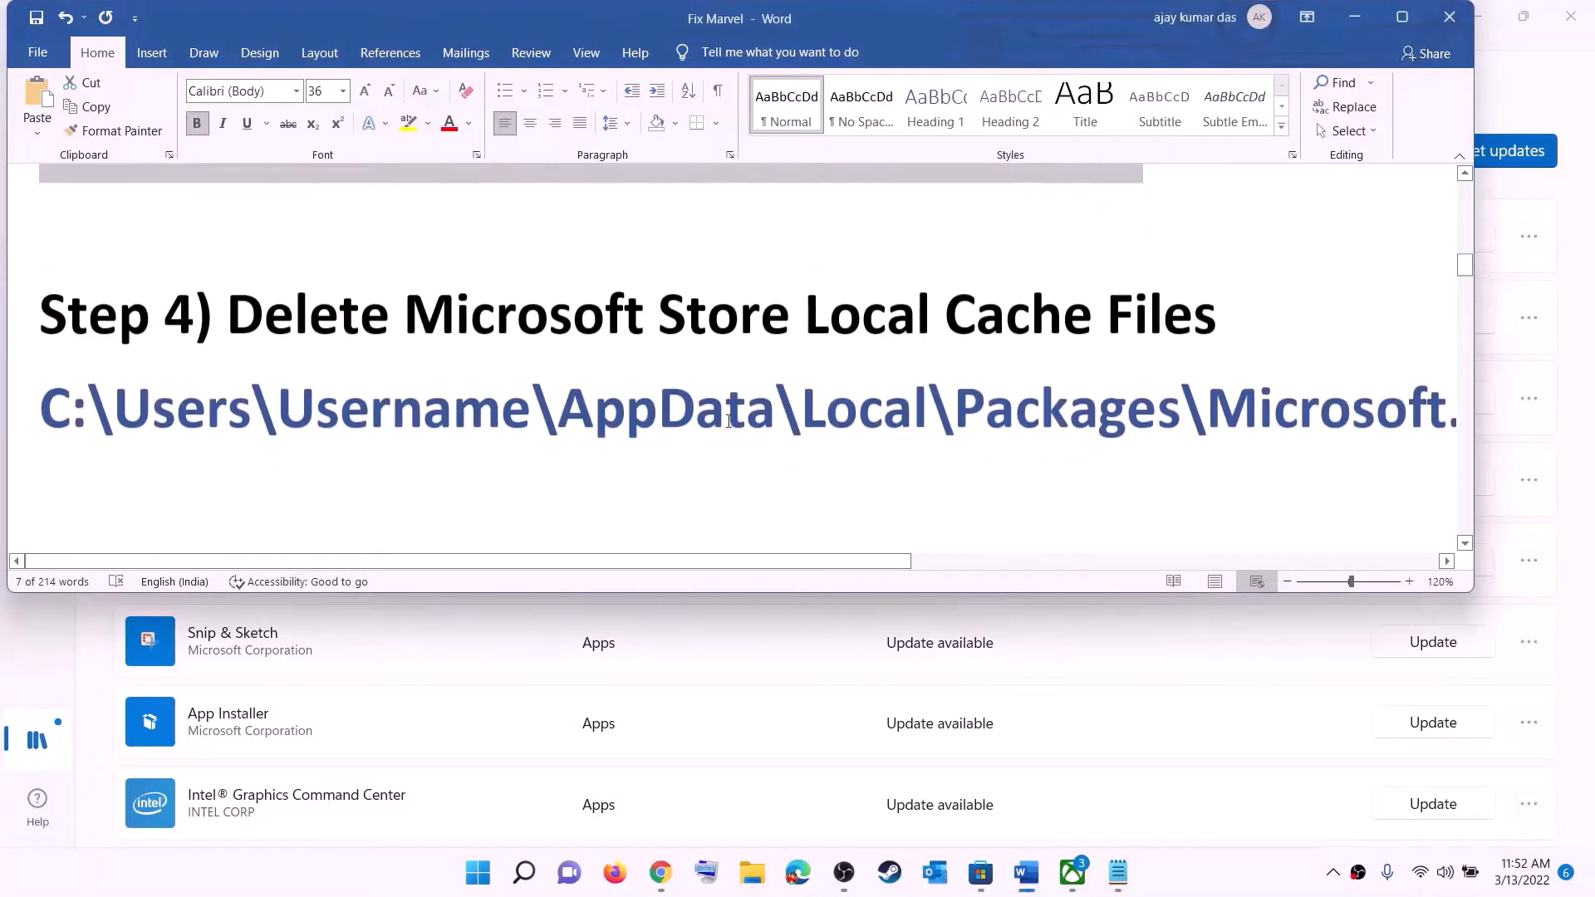
scroll(771, 363, up, 1)
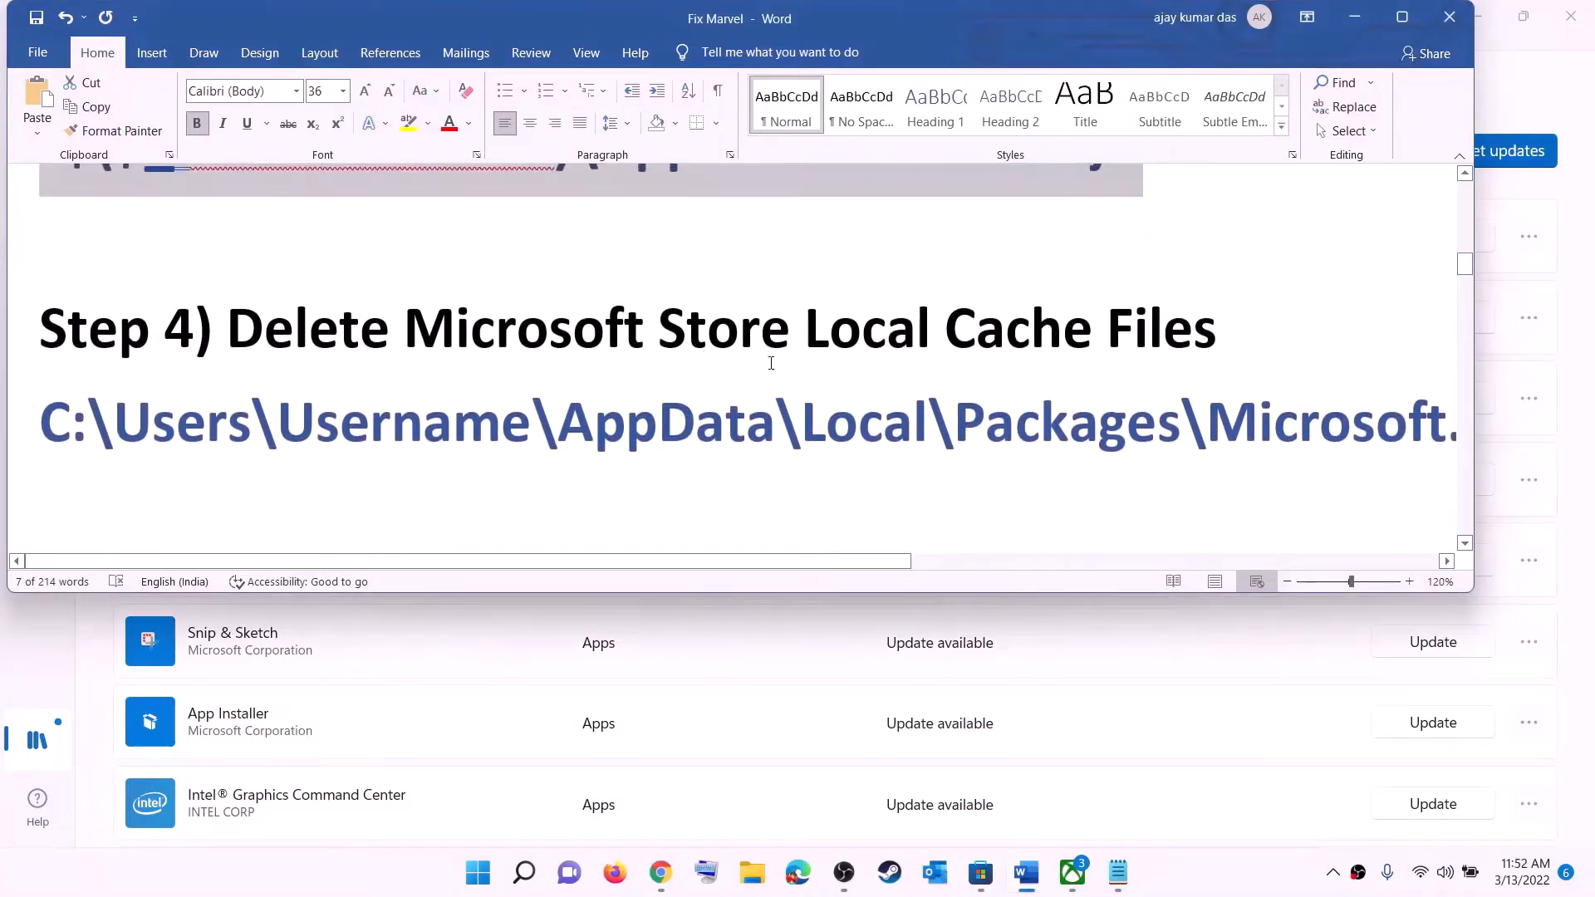
triple_click(796, 429)
click(345, 92)
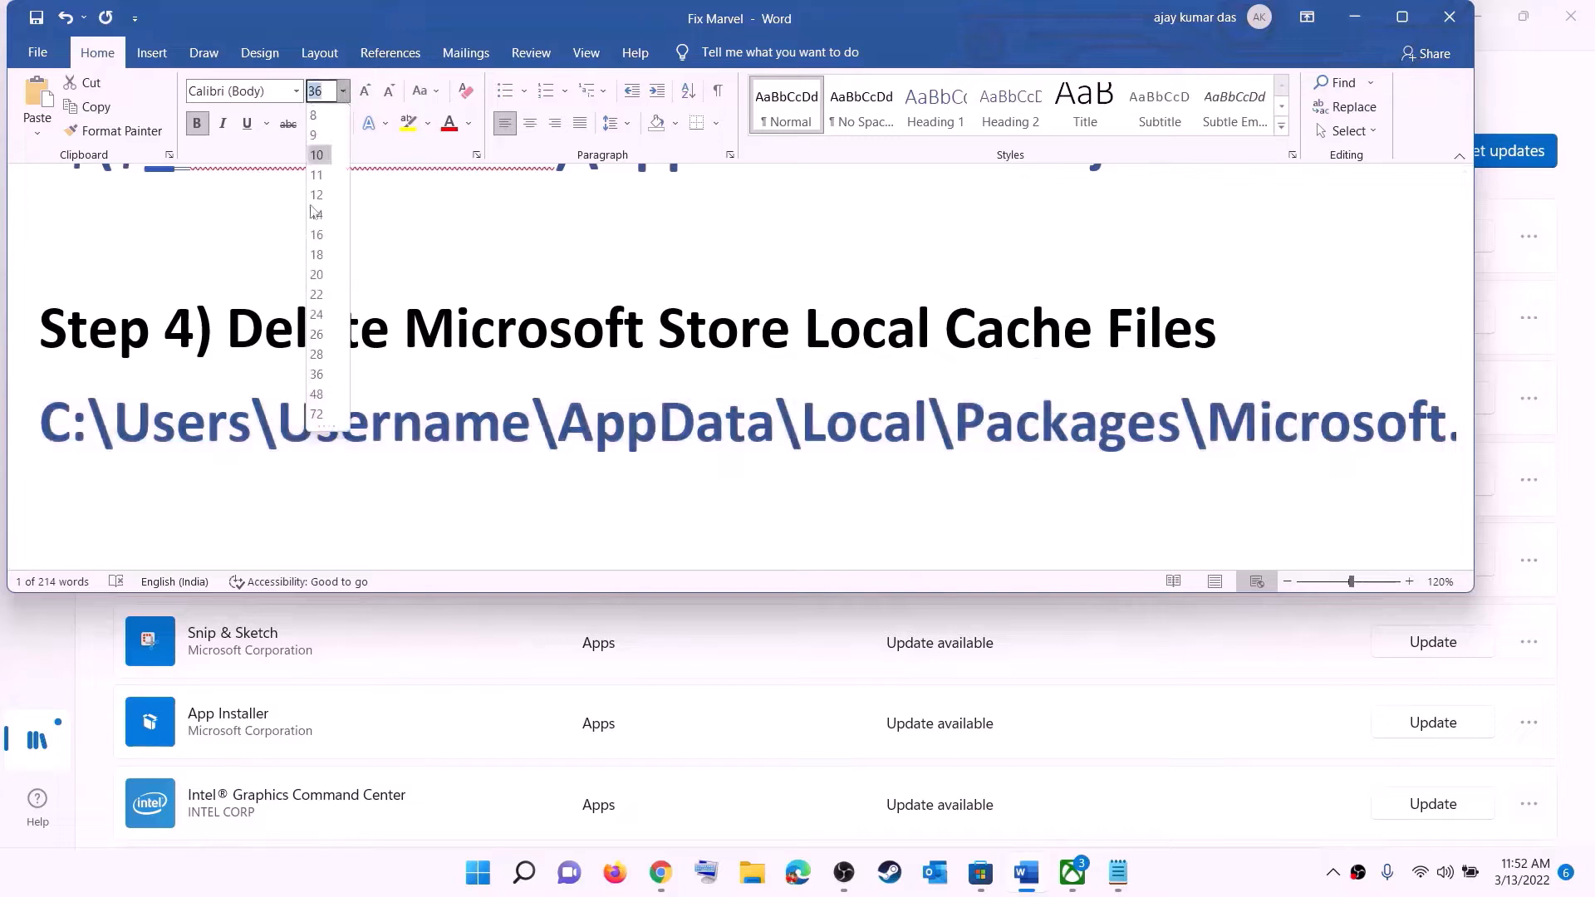
click(311, 217)
click(790, 427)
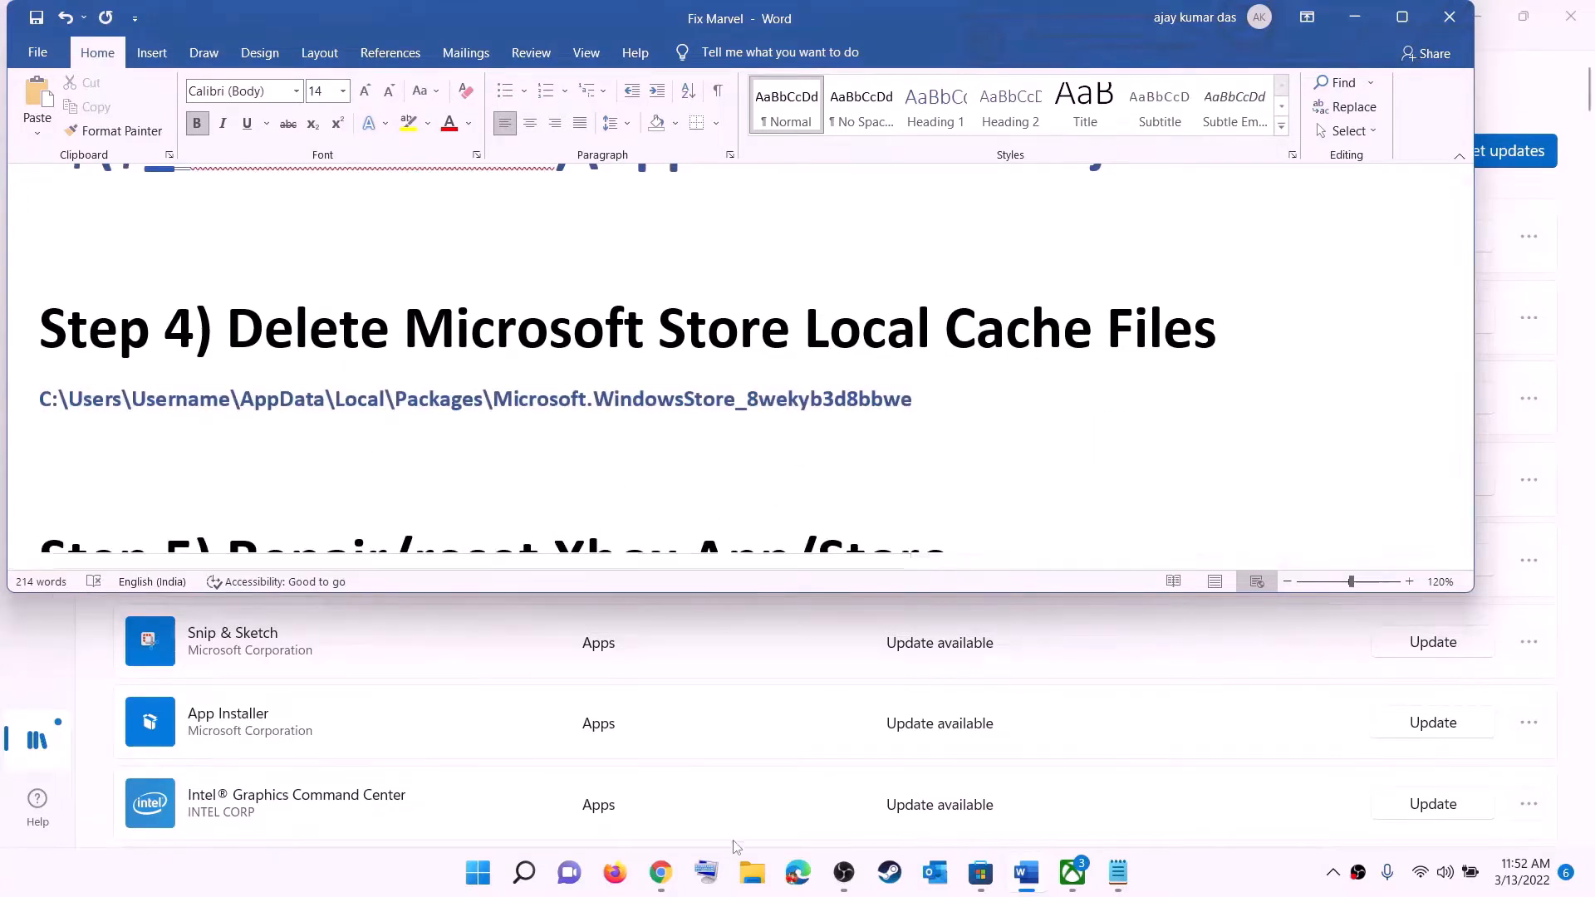
click(752, 872)
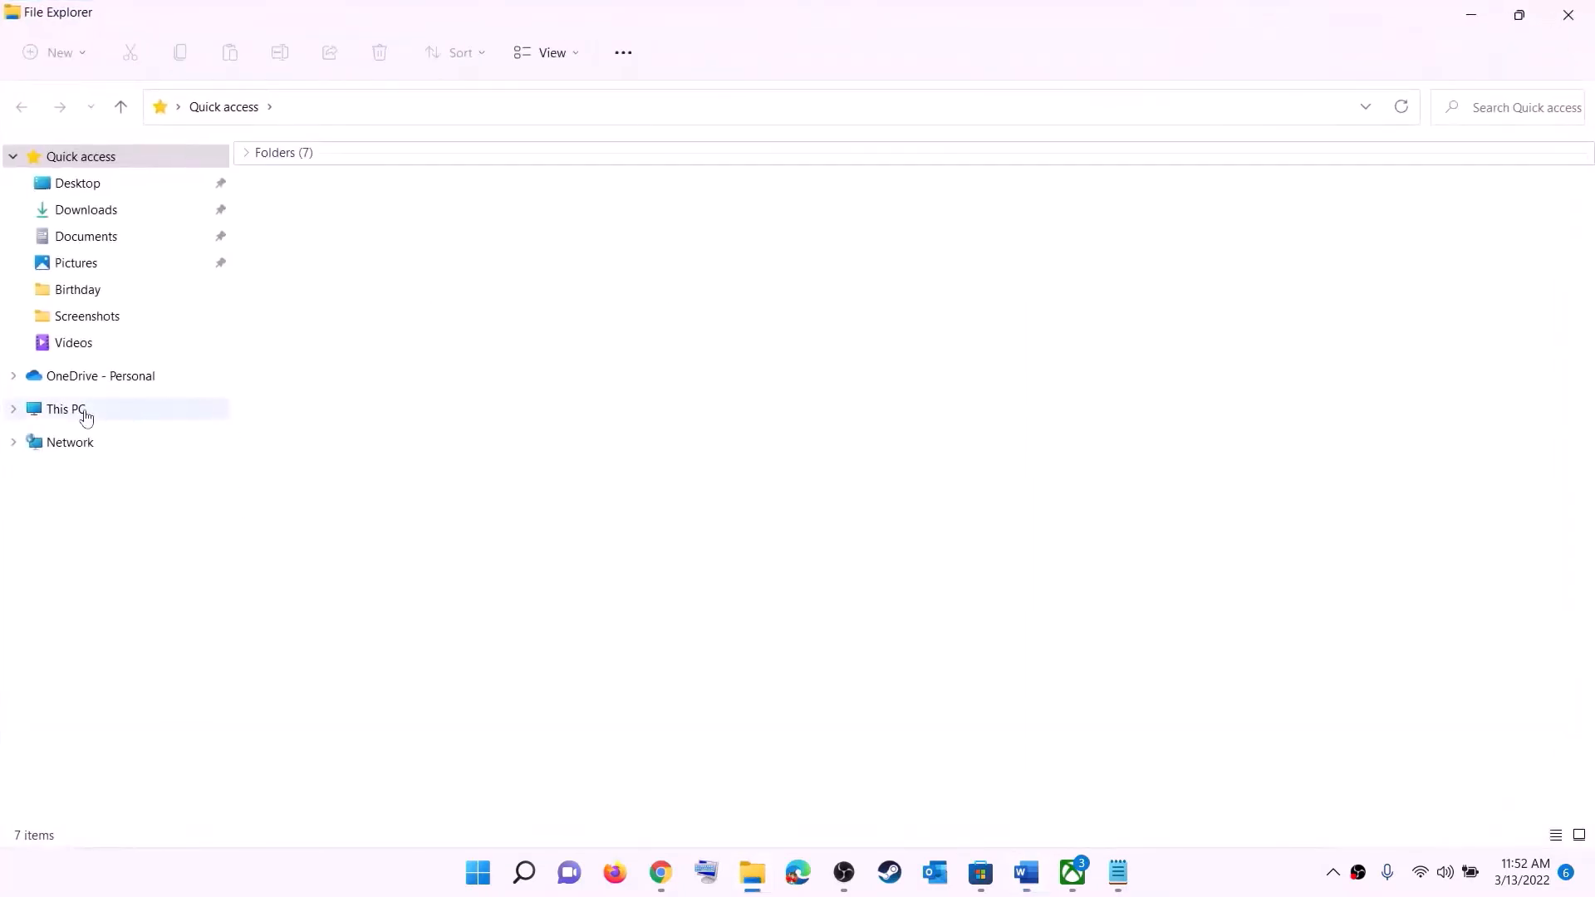
Browse from This PC through Windows (C:) and Users into your profile folder
click(77, 410)
double_click(363, 345)
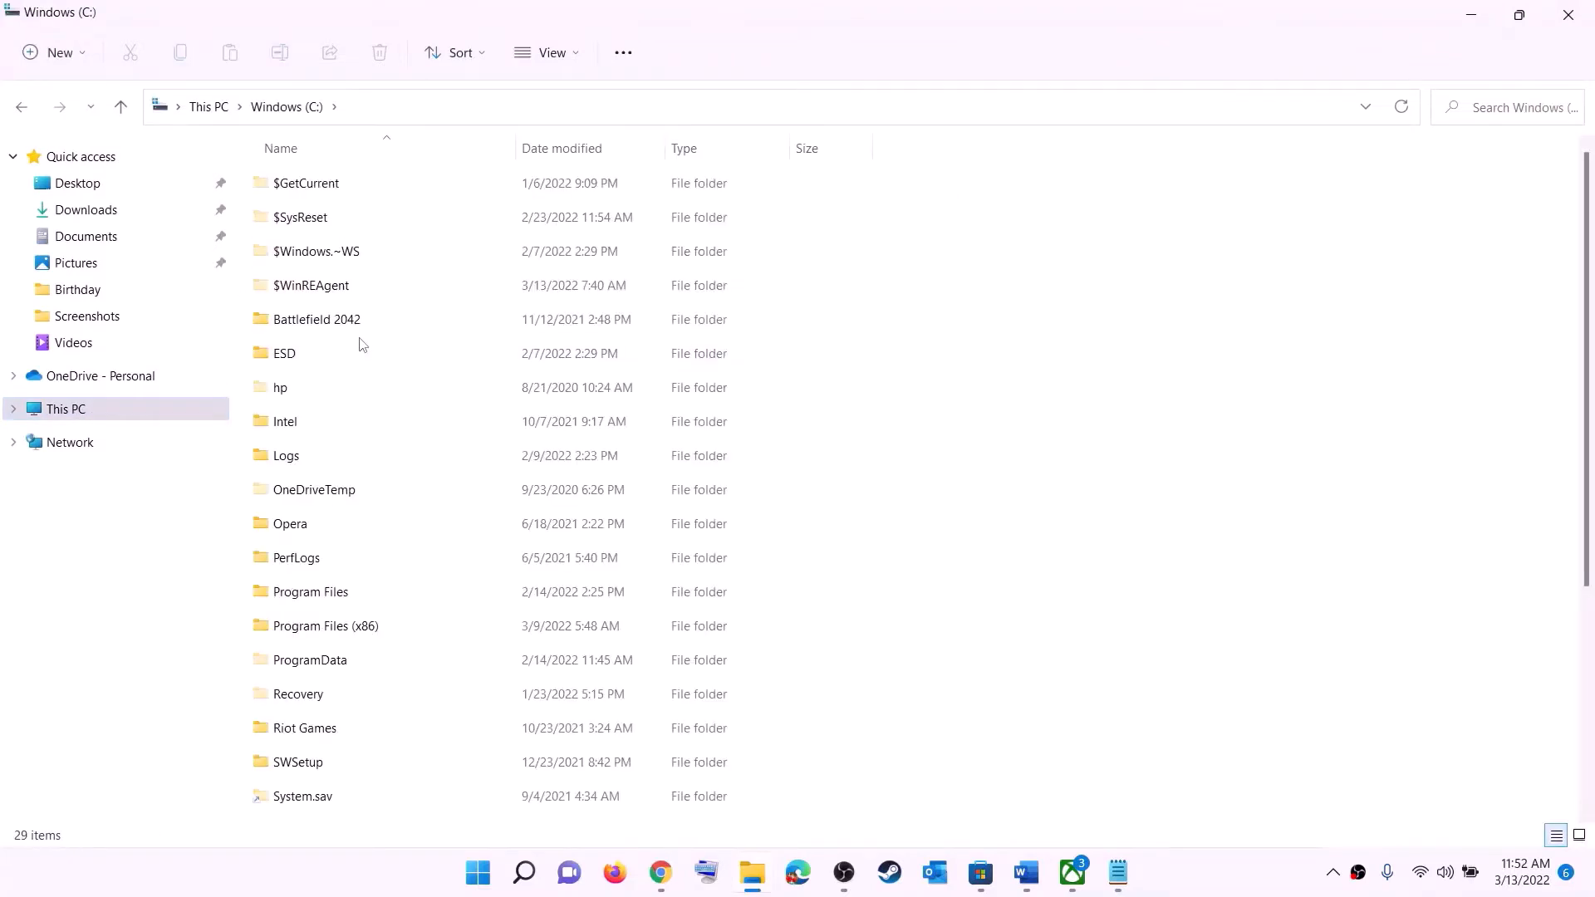
scroll(406, 517, down, 3)
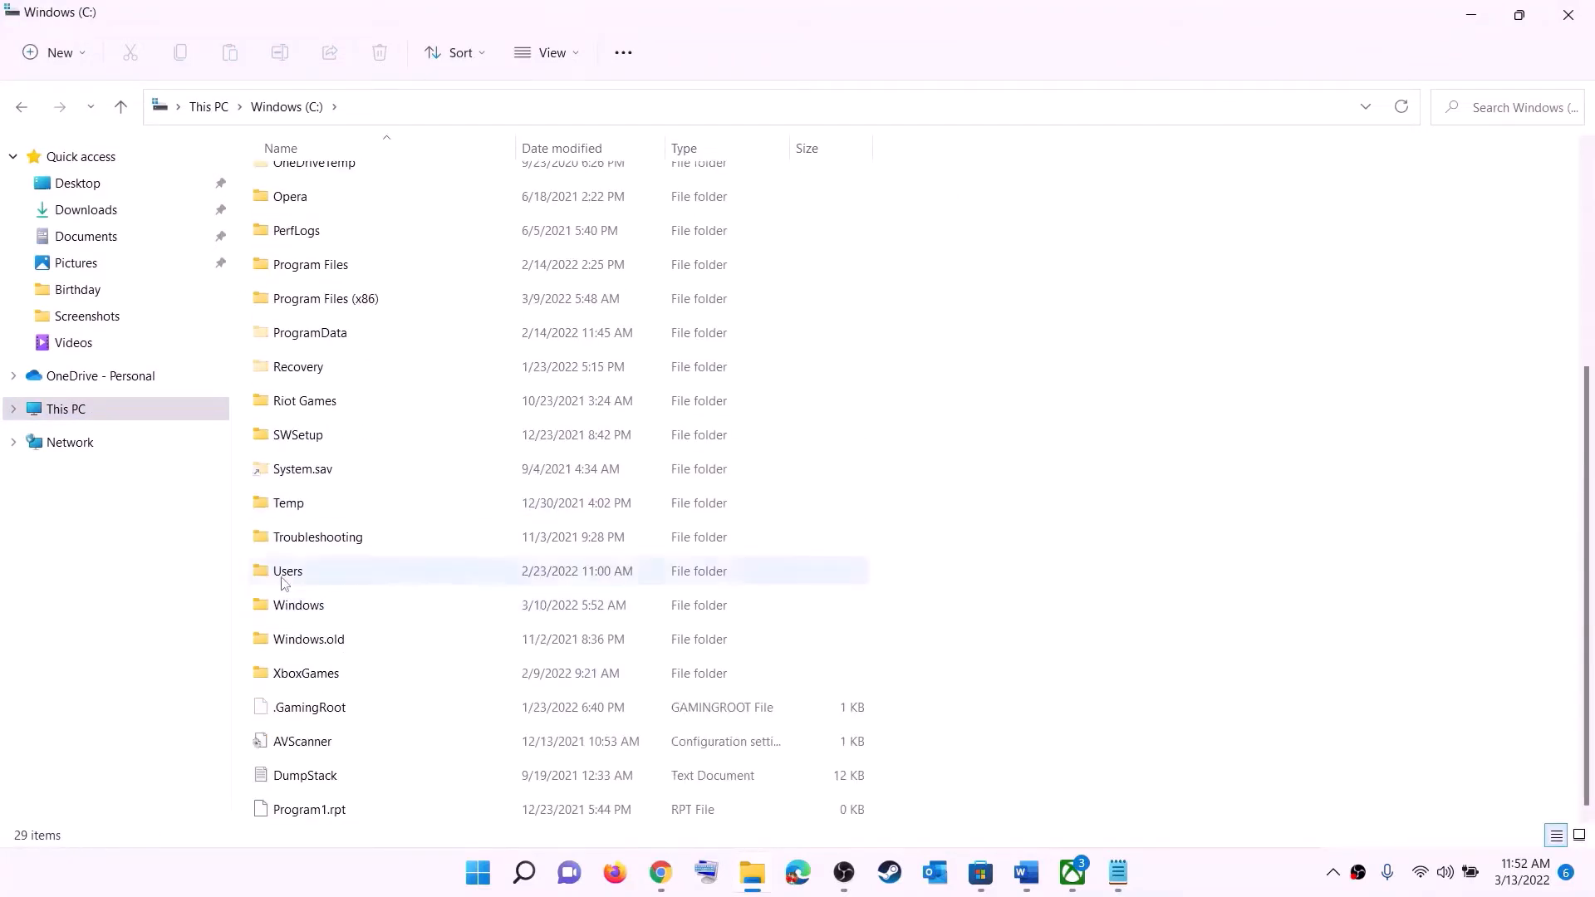
double_click(340, 571)
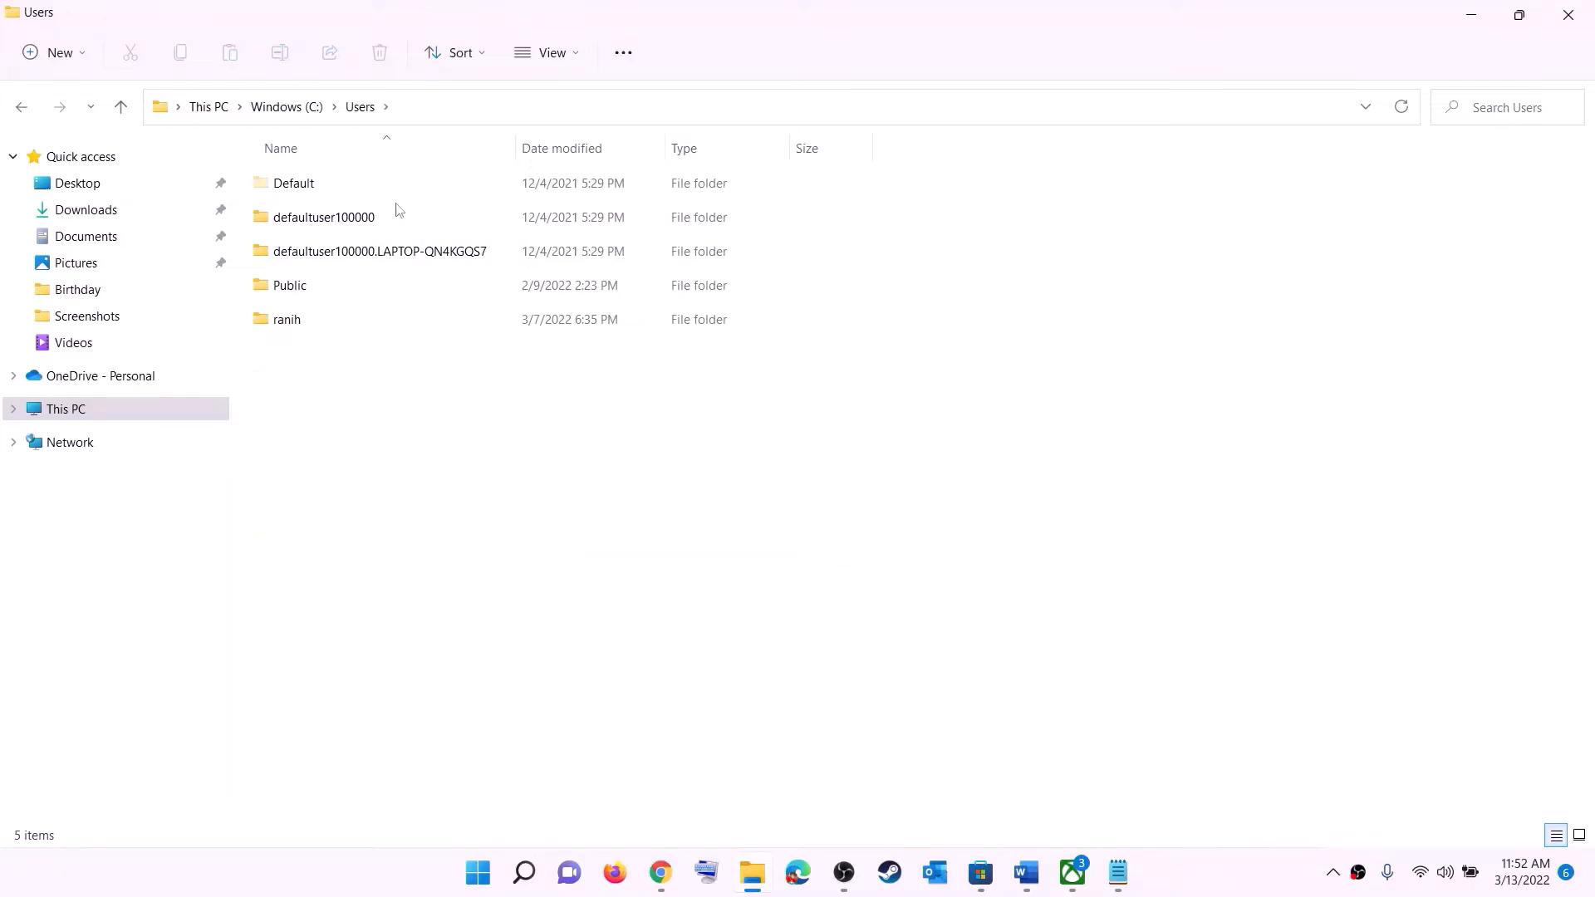
double_click(299, 326)
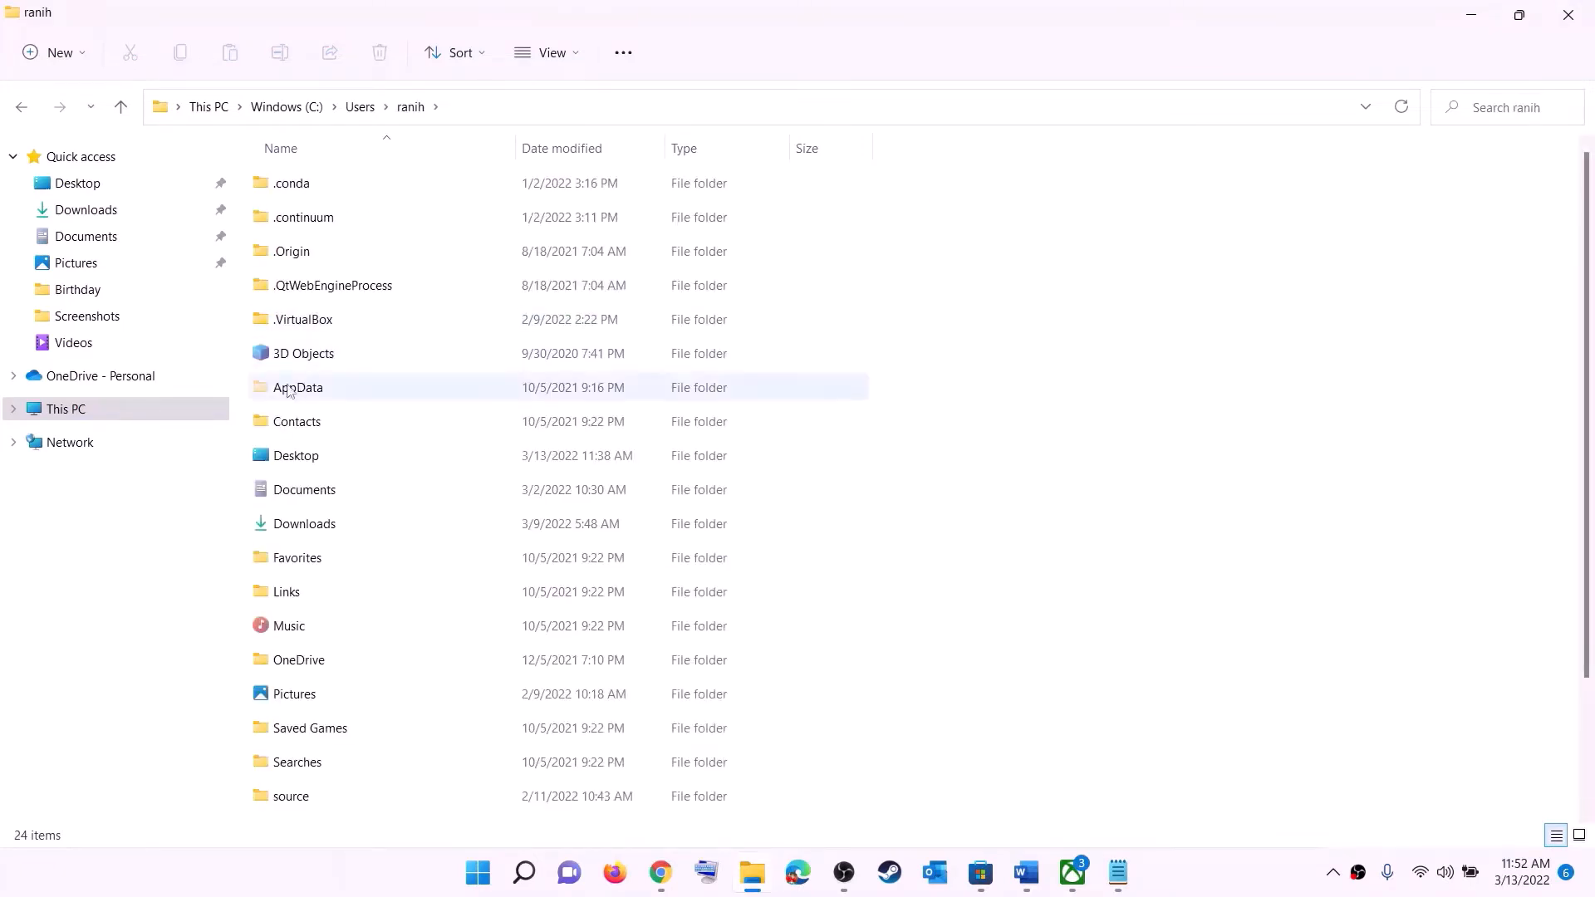
Turn on hidden items so the AppData folder is listed
click(288, 392)
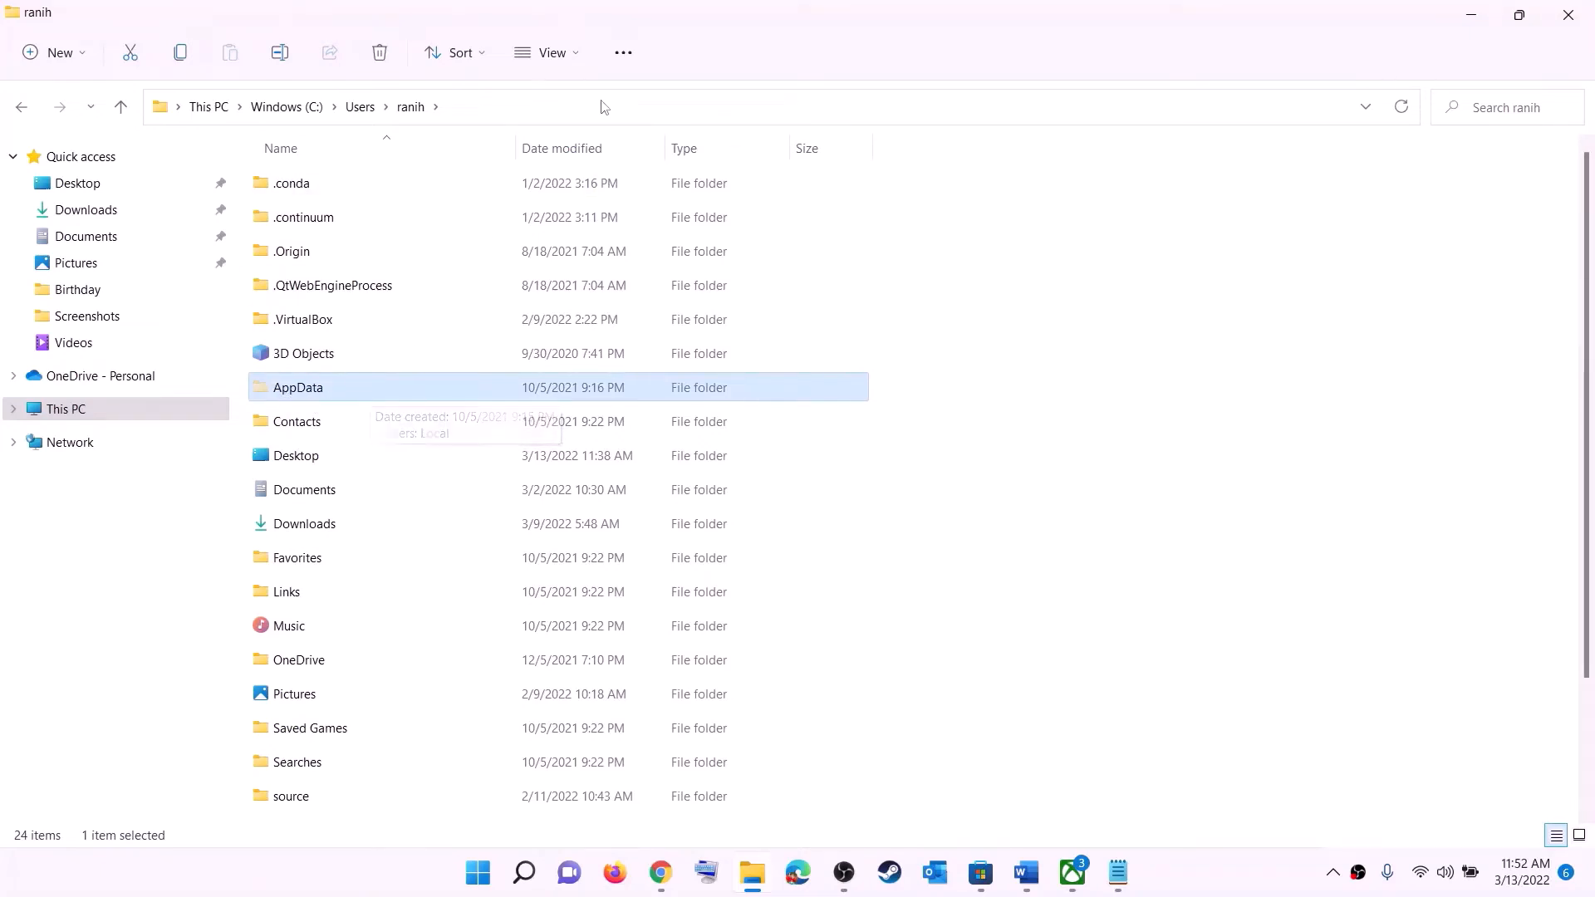
click(579, 54)
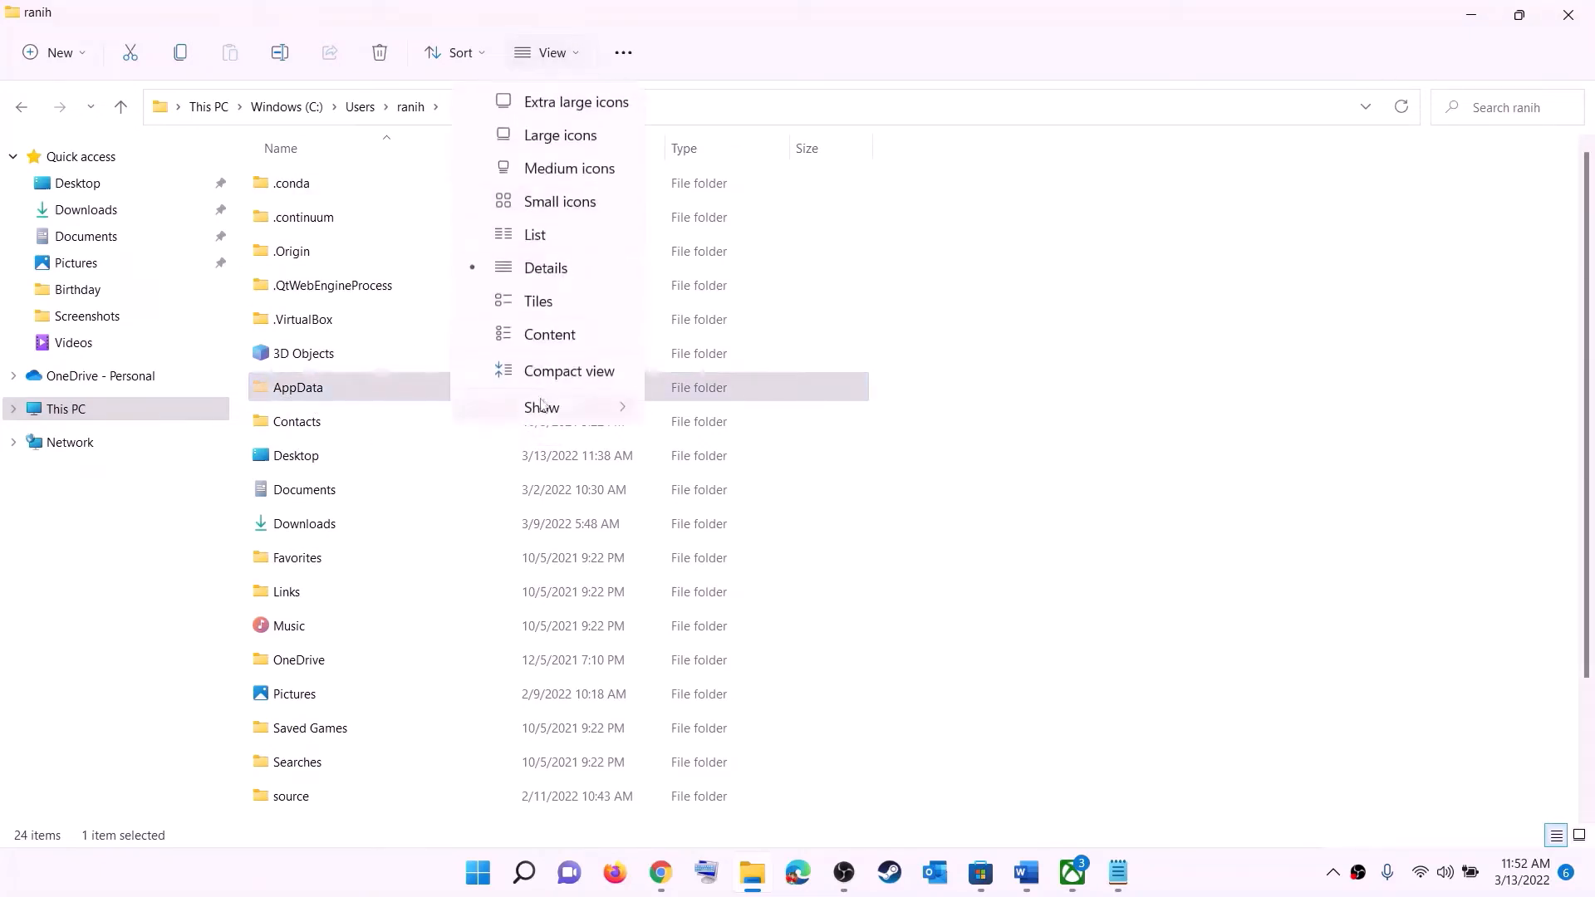
mouse_move(541, 406)
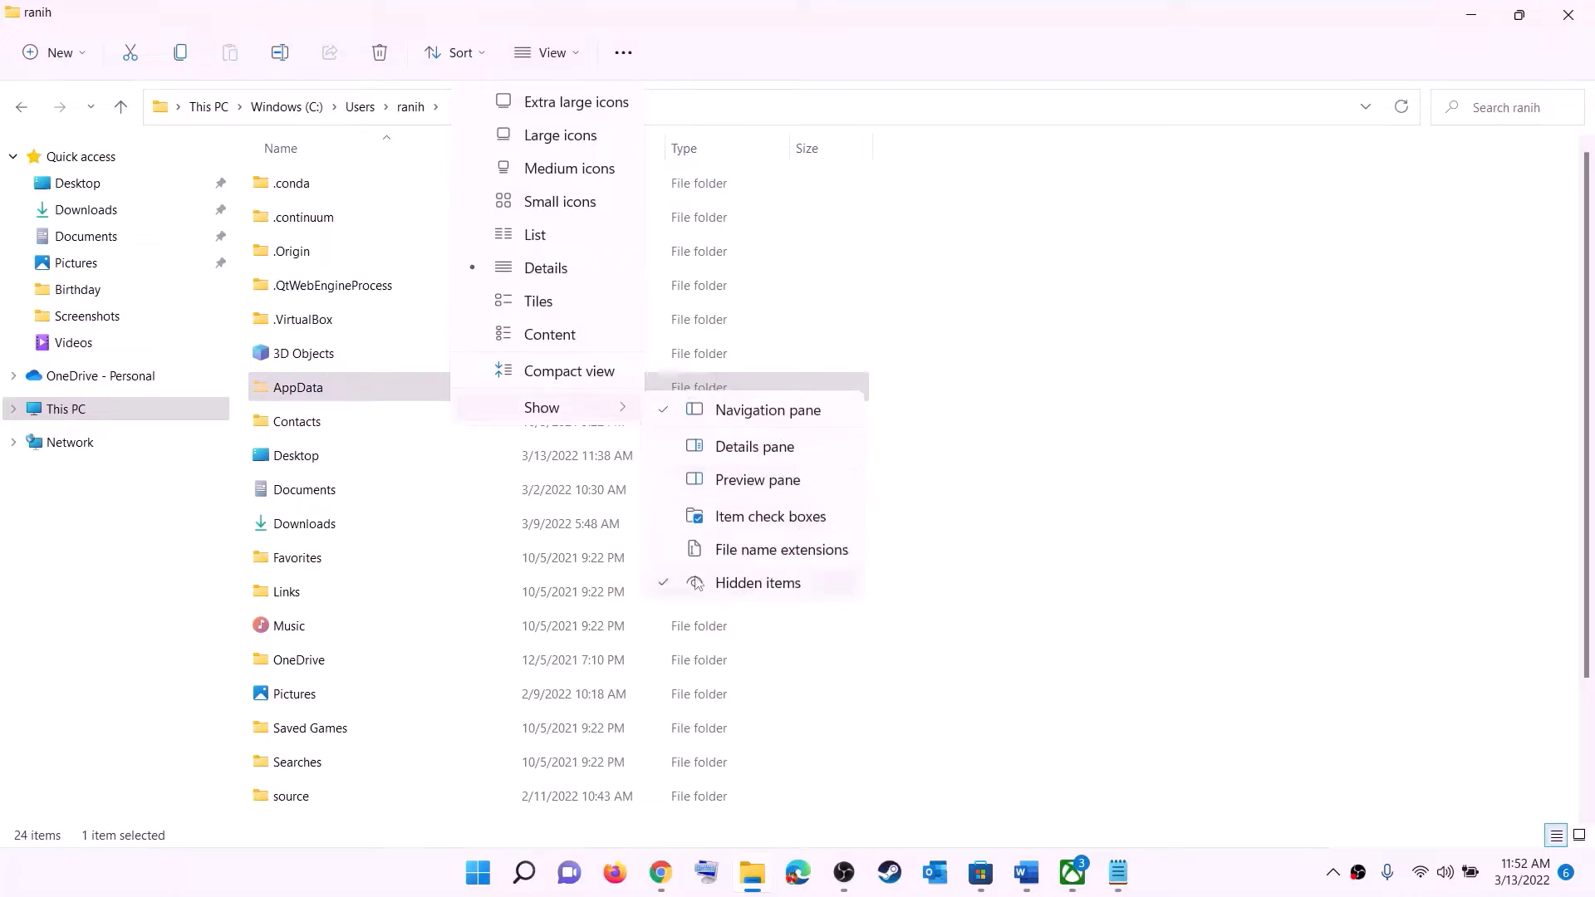
click(321, 392)
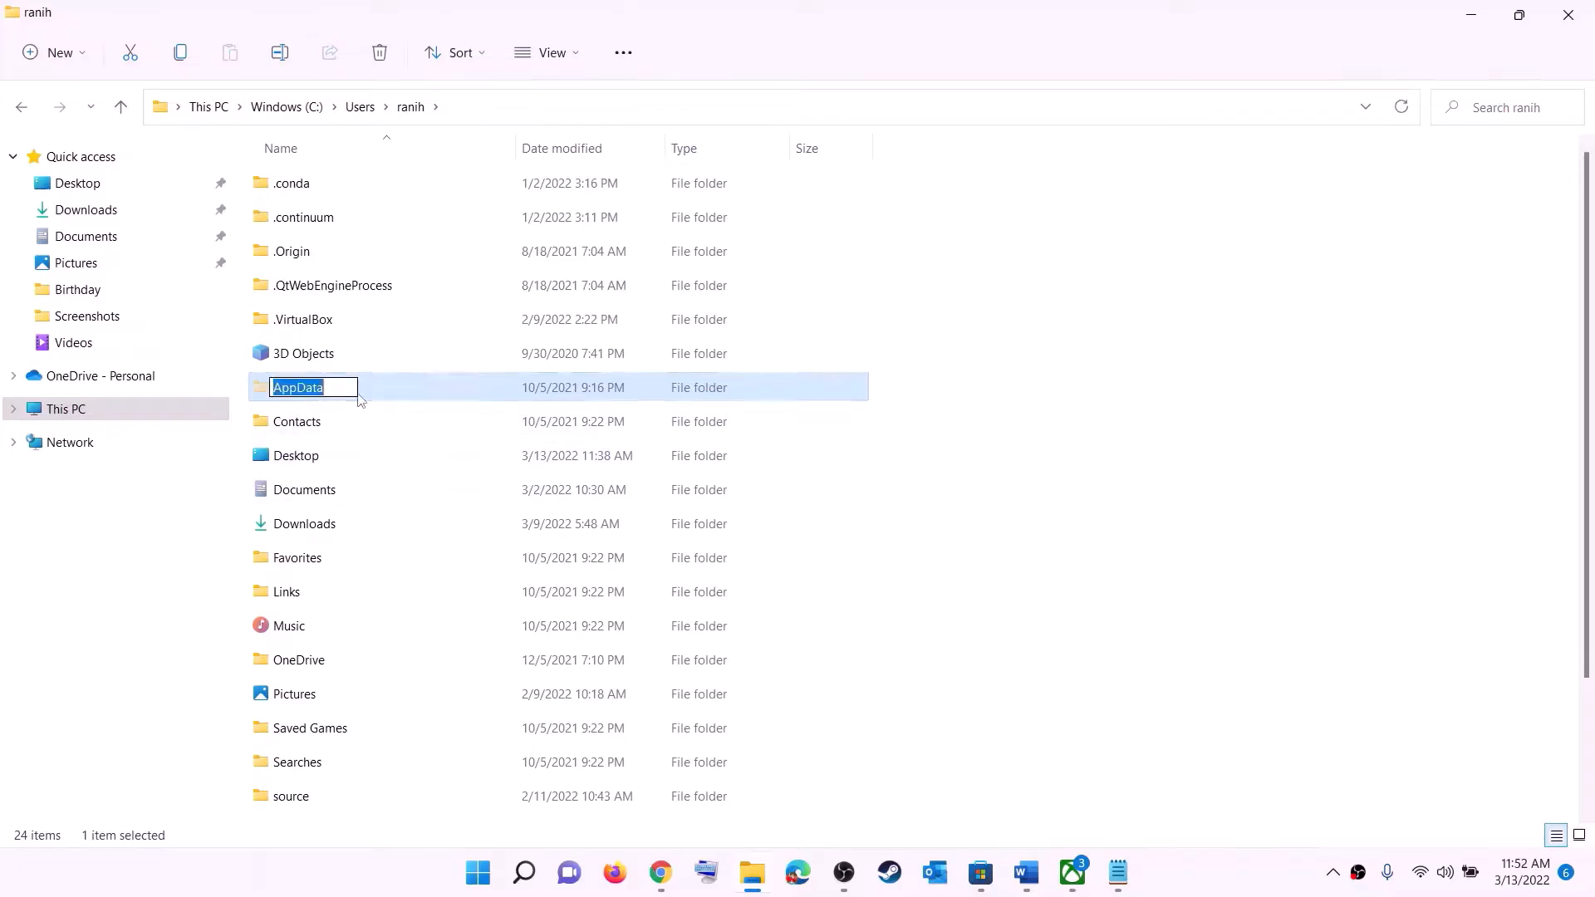
Open AppData\Local\Packages in File Explorer
click(387, 388)
double_click(365, 391)
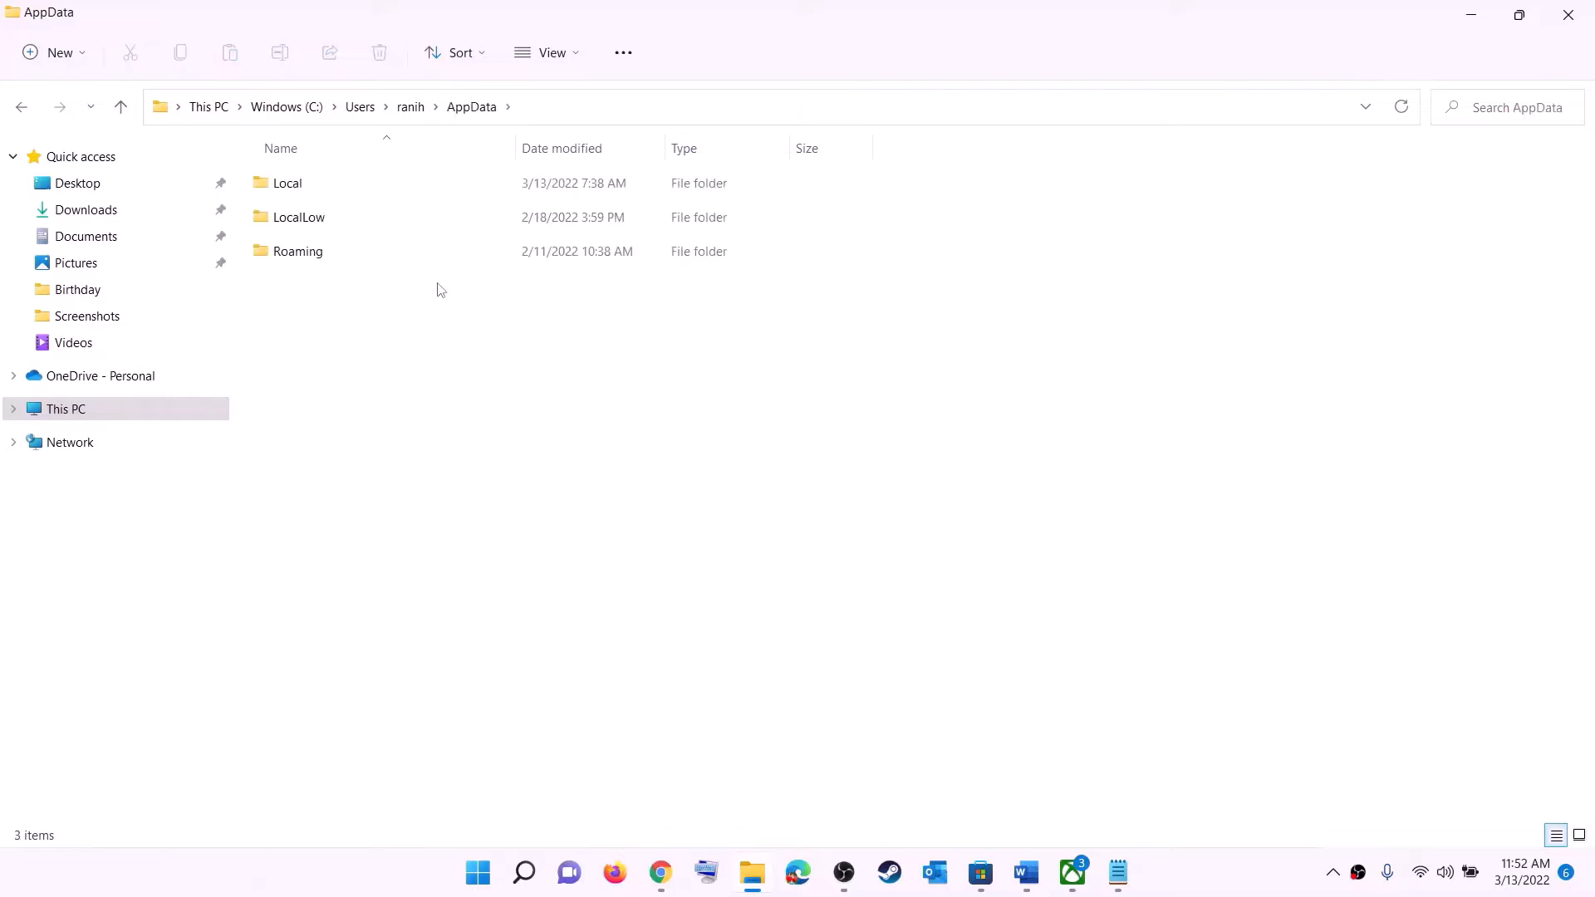
click(322, 183)
double_click(322, 182)
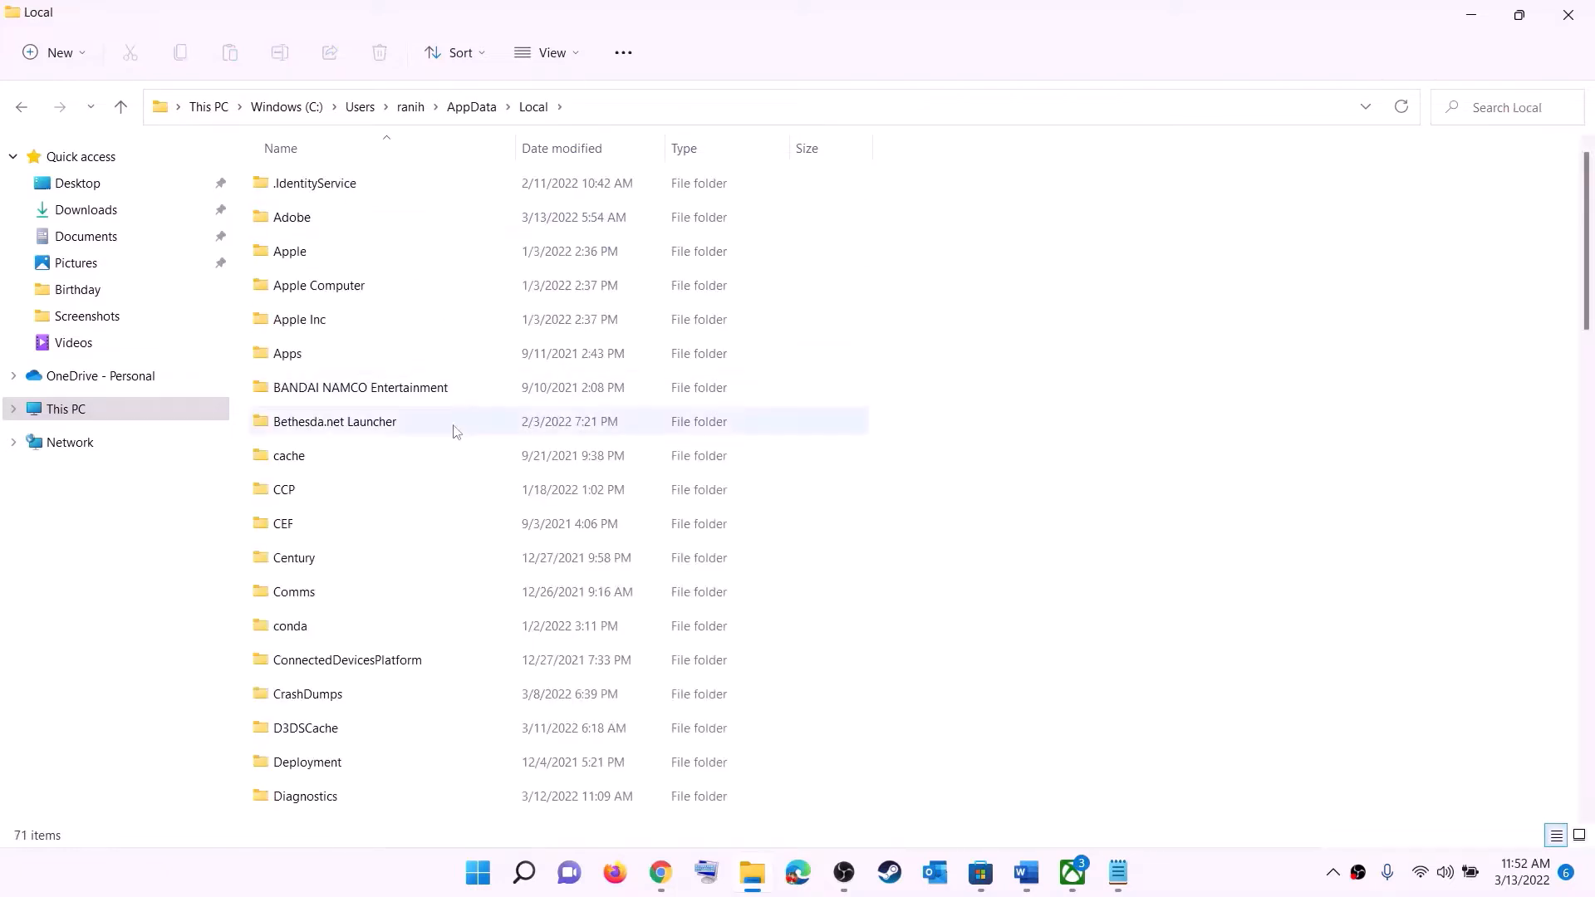
click(365, 390)
key(p)
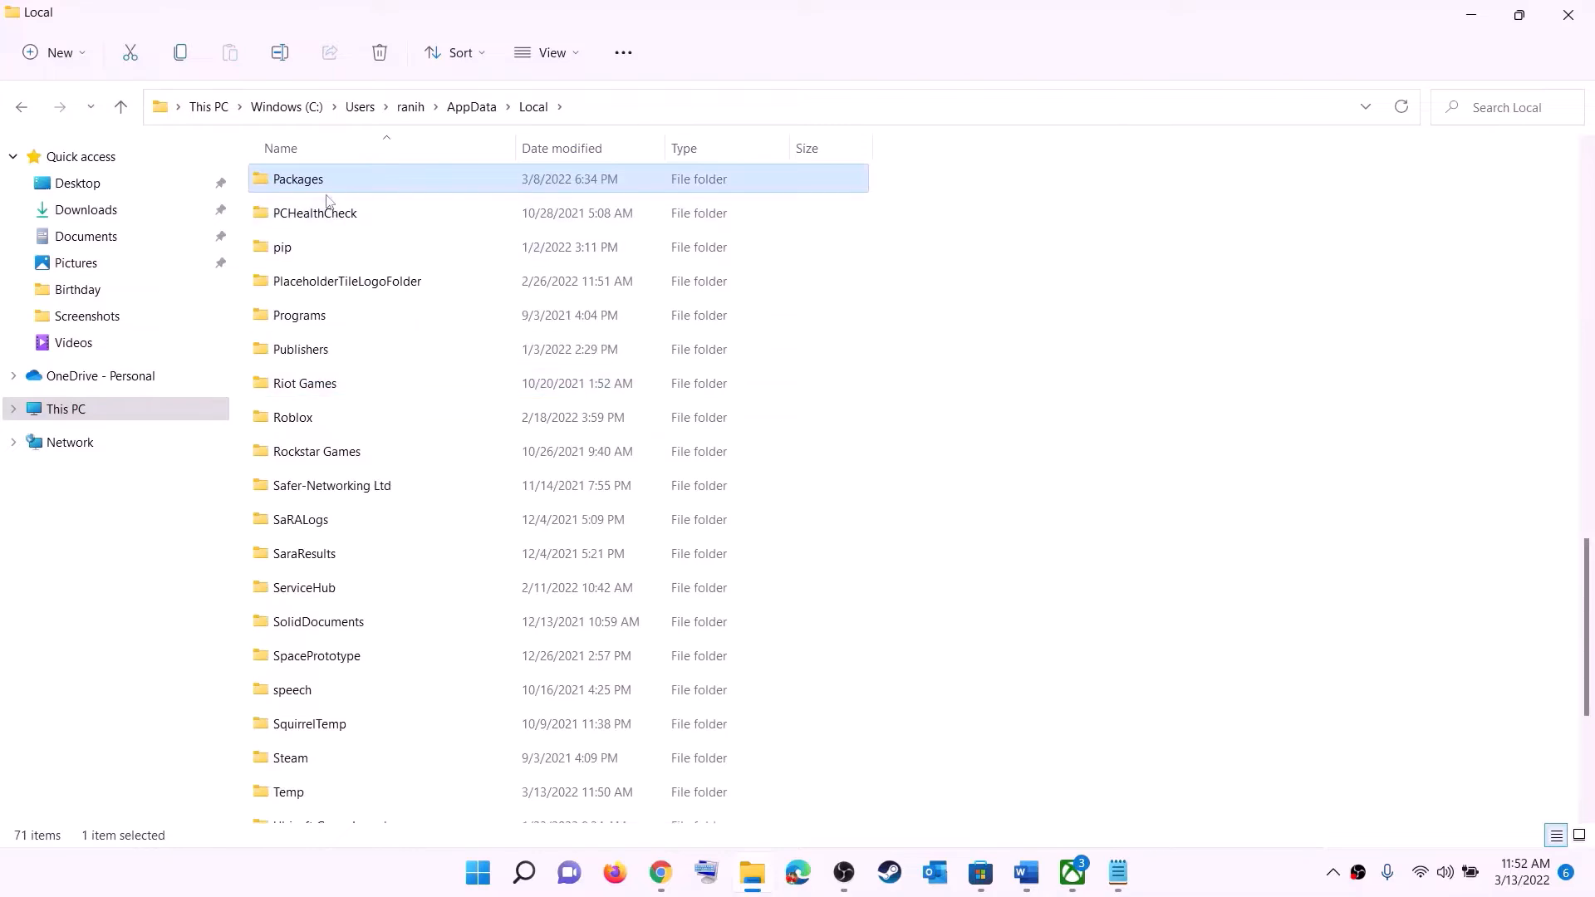
click(340, 182)
click(372, 172)
double_click(371, 182)
Find and open the Microsoft.WindowsStore_8wekyb3d8bbwe package folder
scroll(472, 538, down, 15)
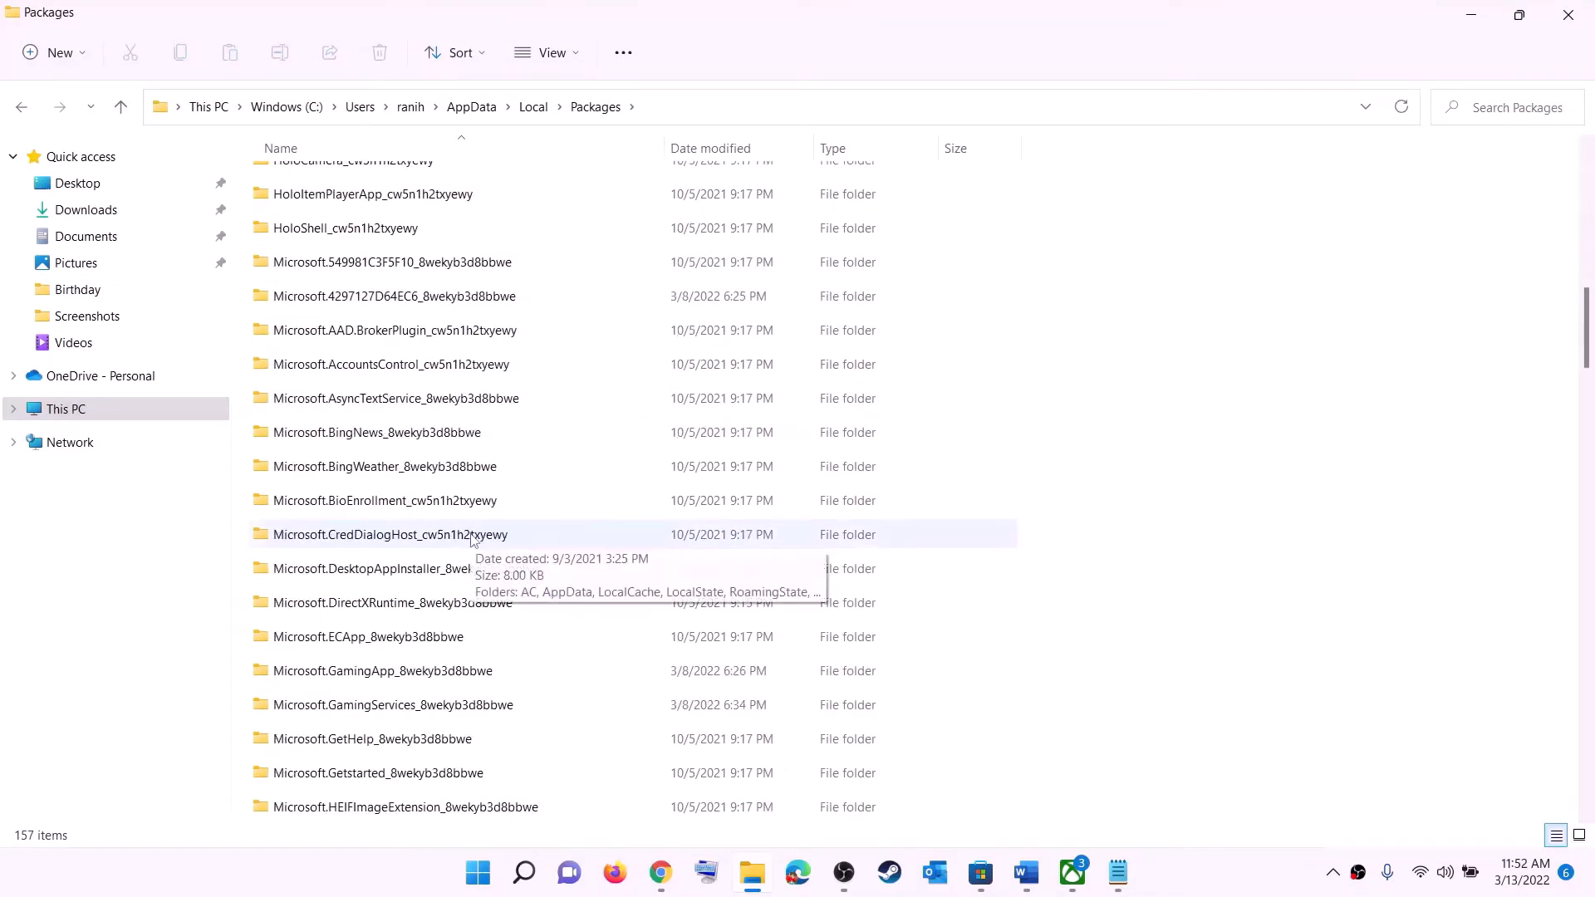
scroll(472, 539, down, 14)
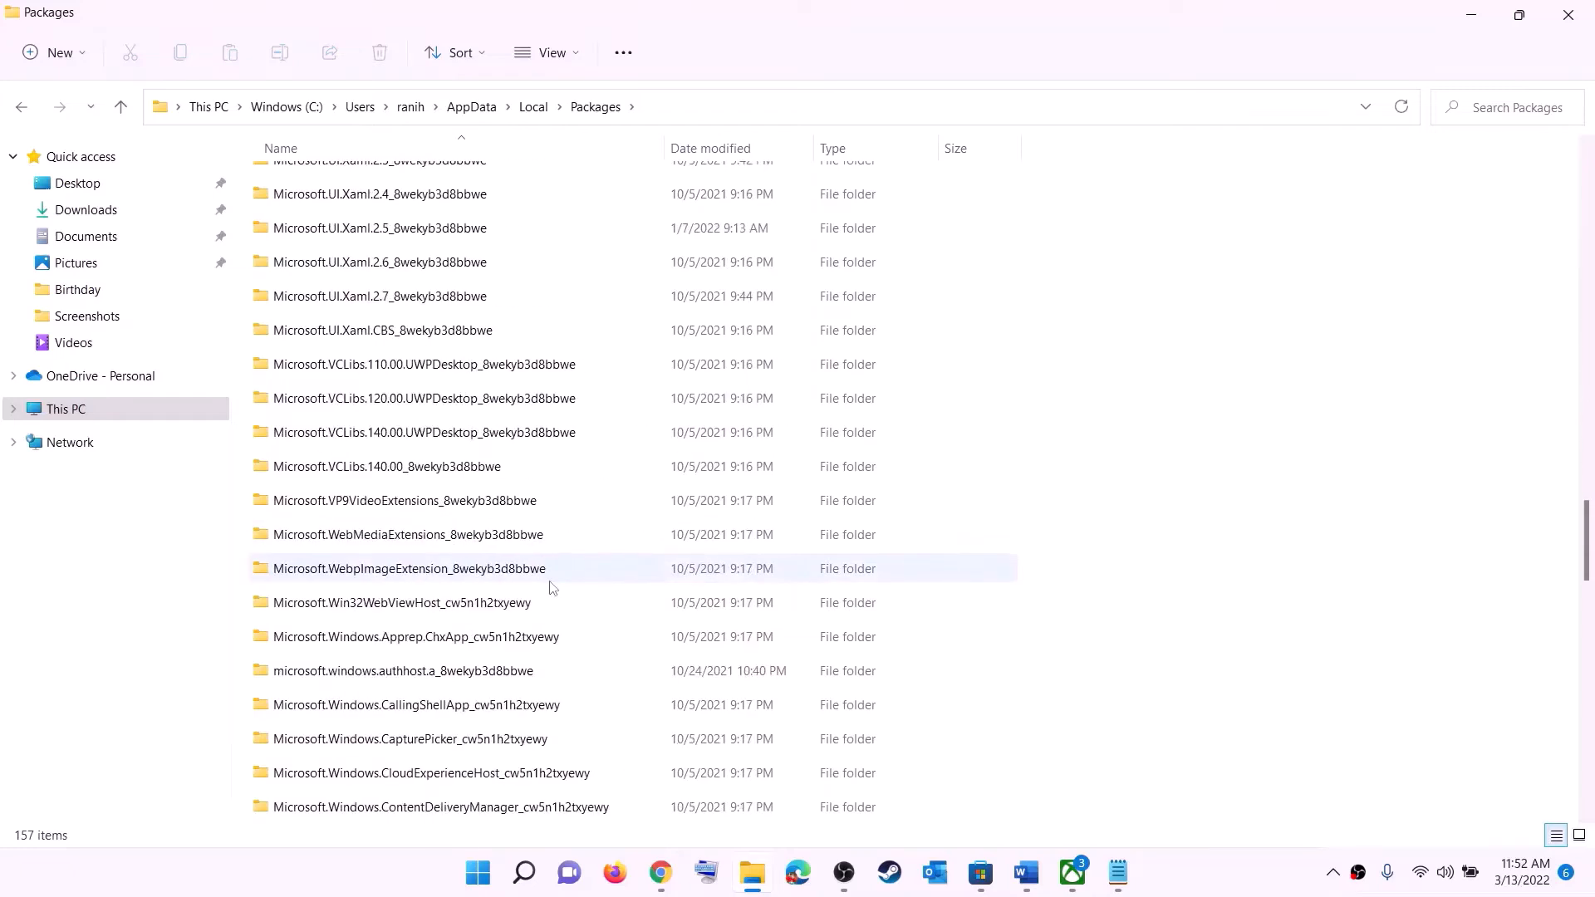
scroll(553, 588, down, 3)
scroll(550, 588, down, 6)
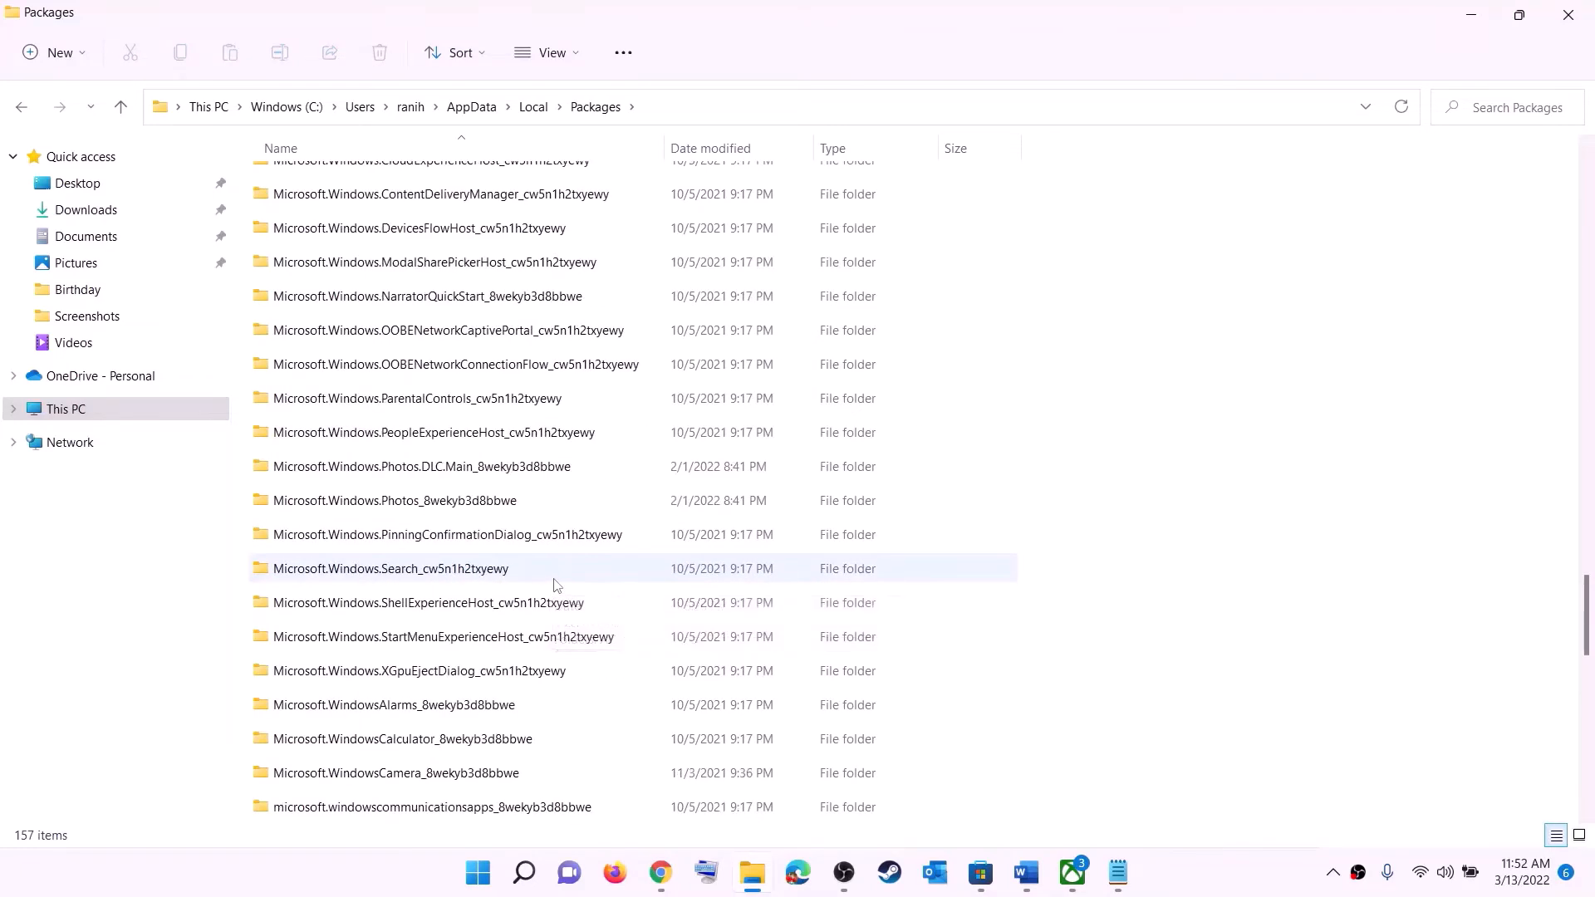
click(360, 675)
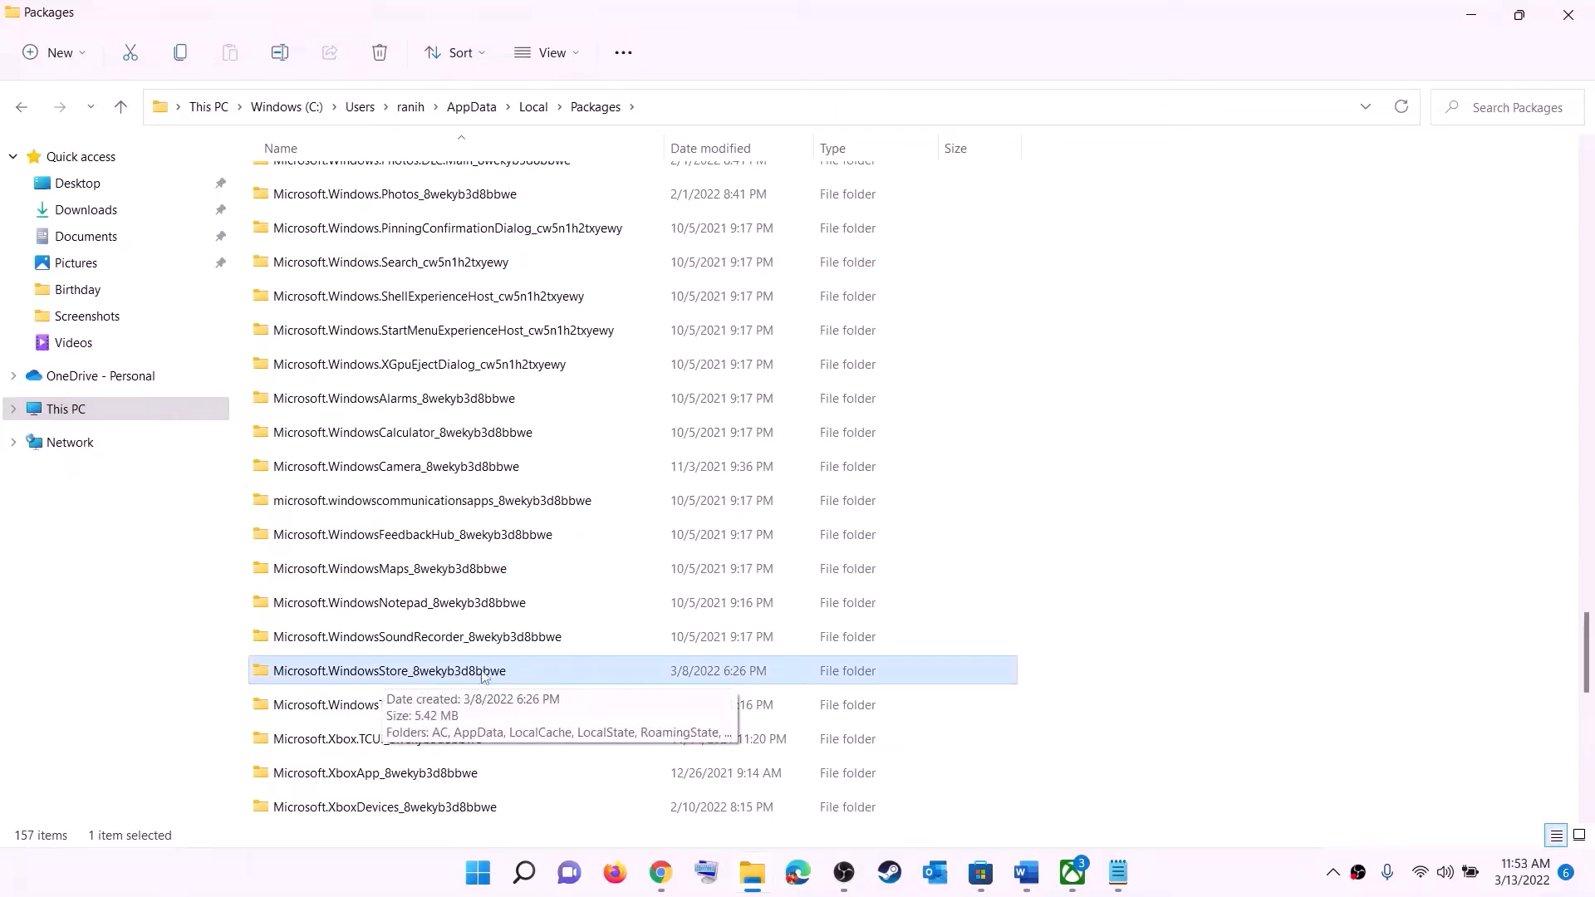
click(320, 671)
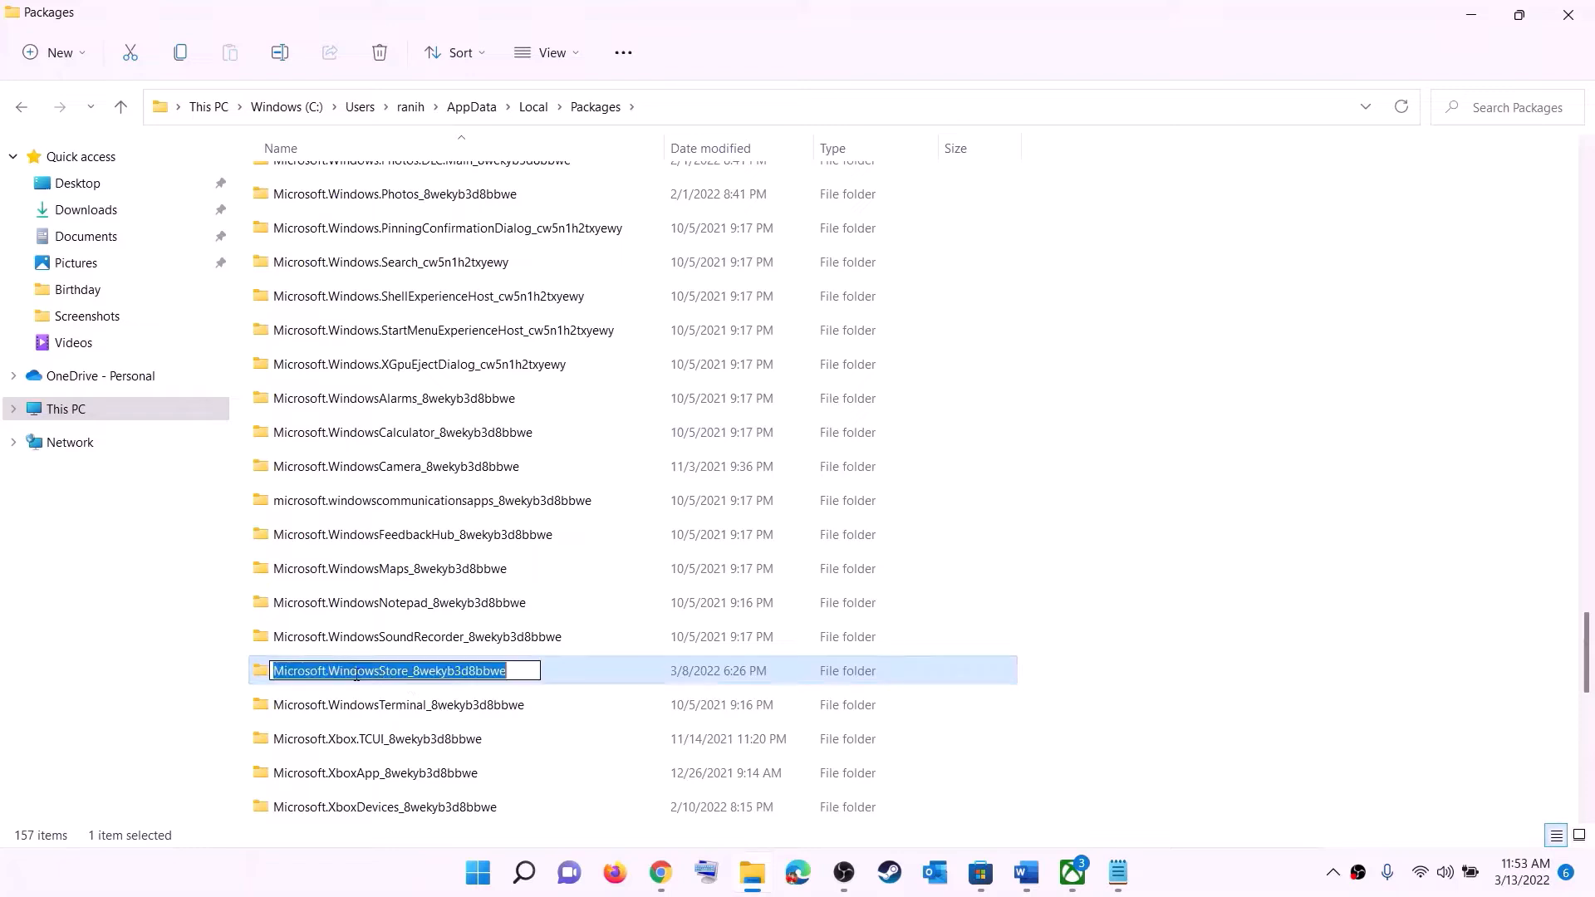
click(583, 672)
click(501, 673)
double_click(562, 677)
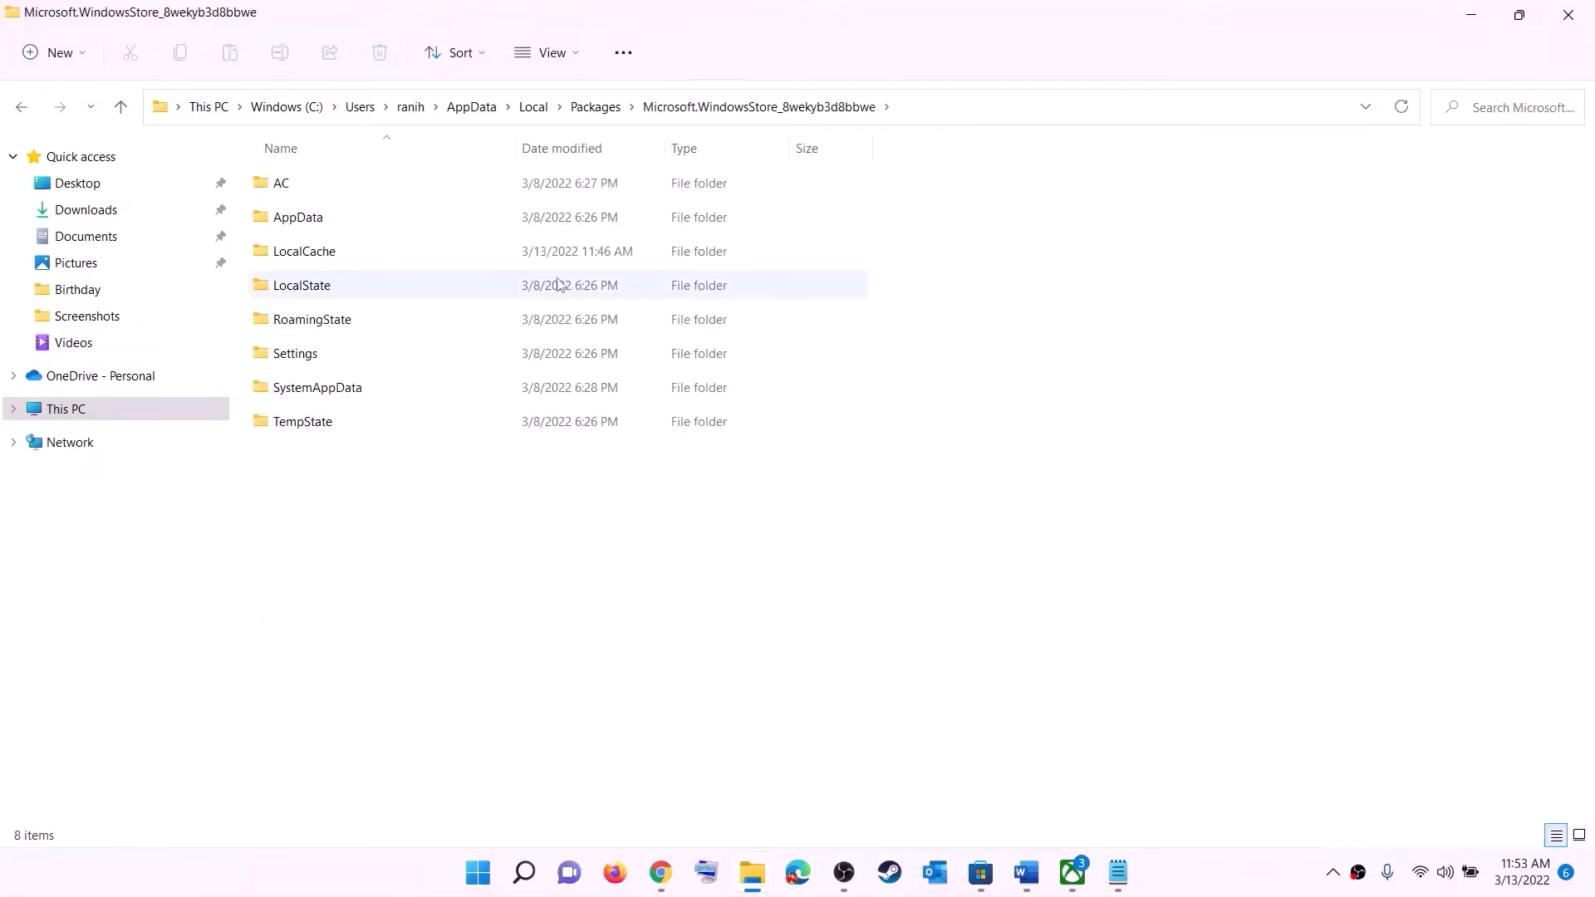
Delete the LocalCache folder inside the package folder
click(371, 256)
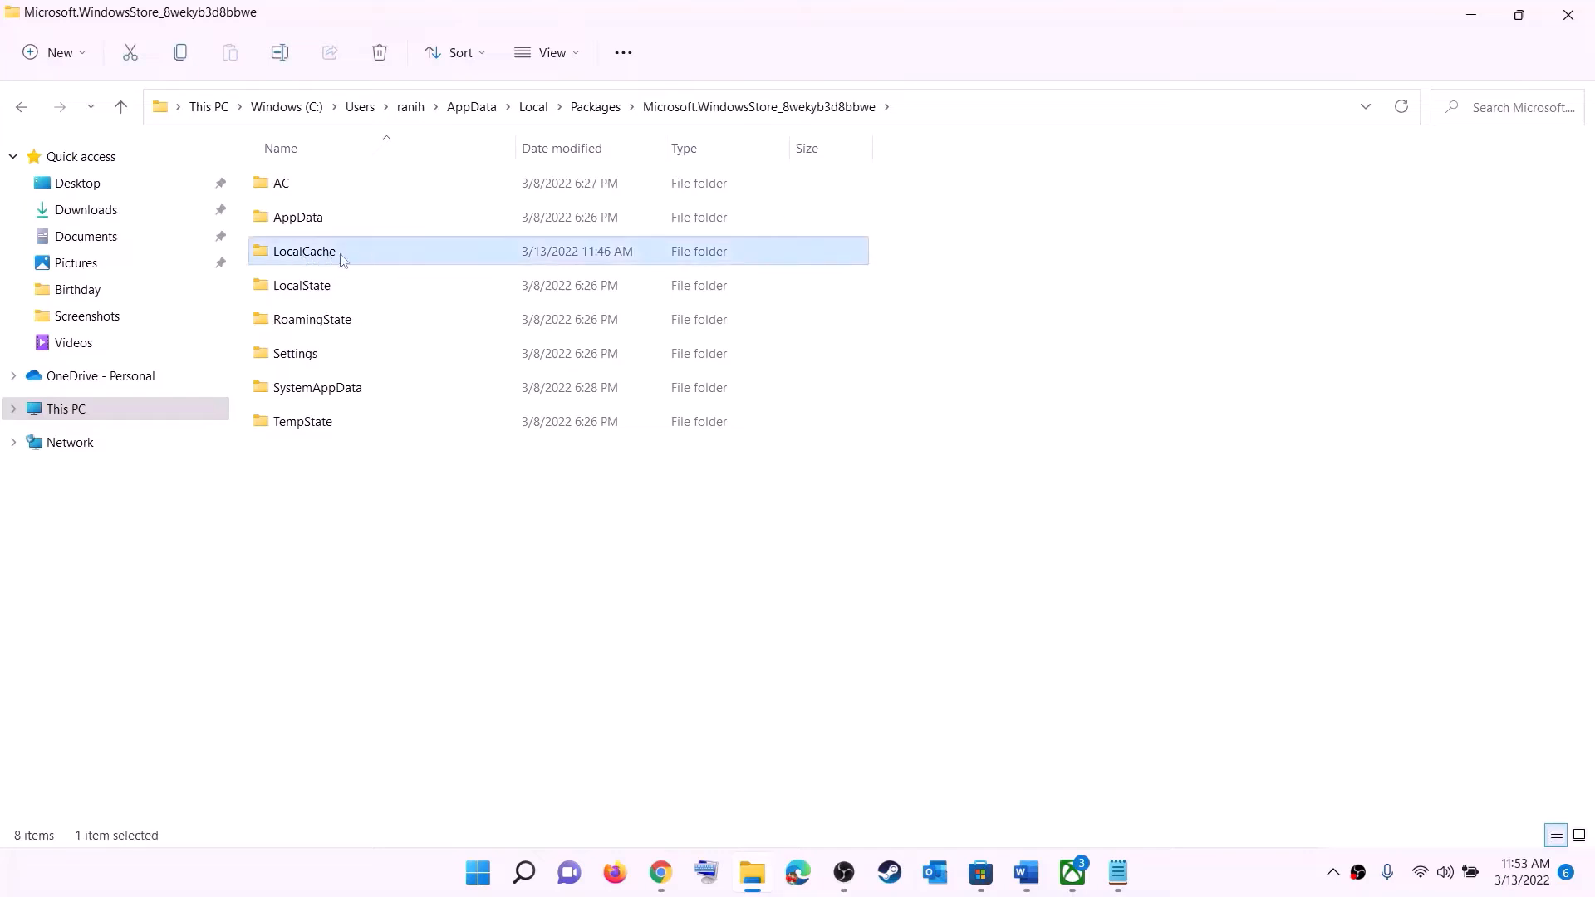
right_click(340, 259)
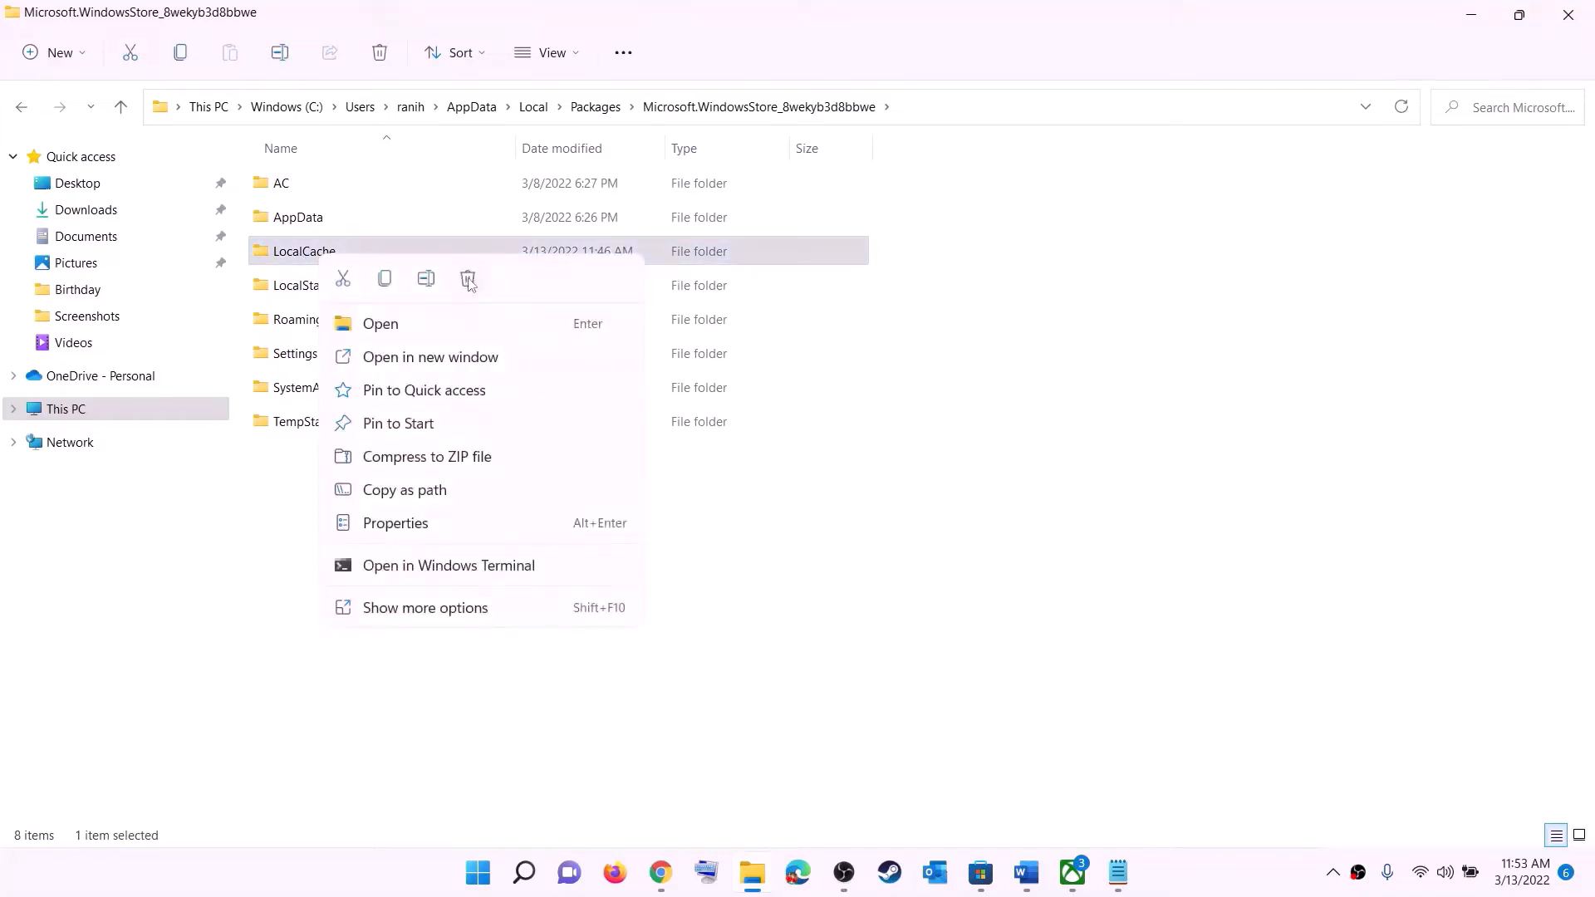
click(467, 280)
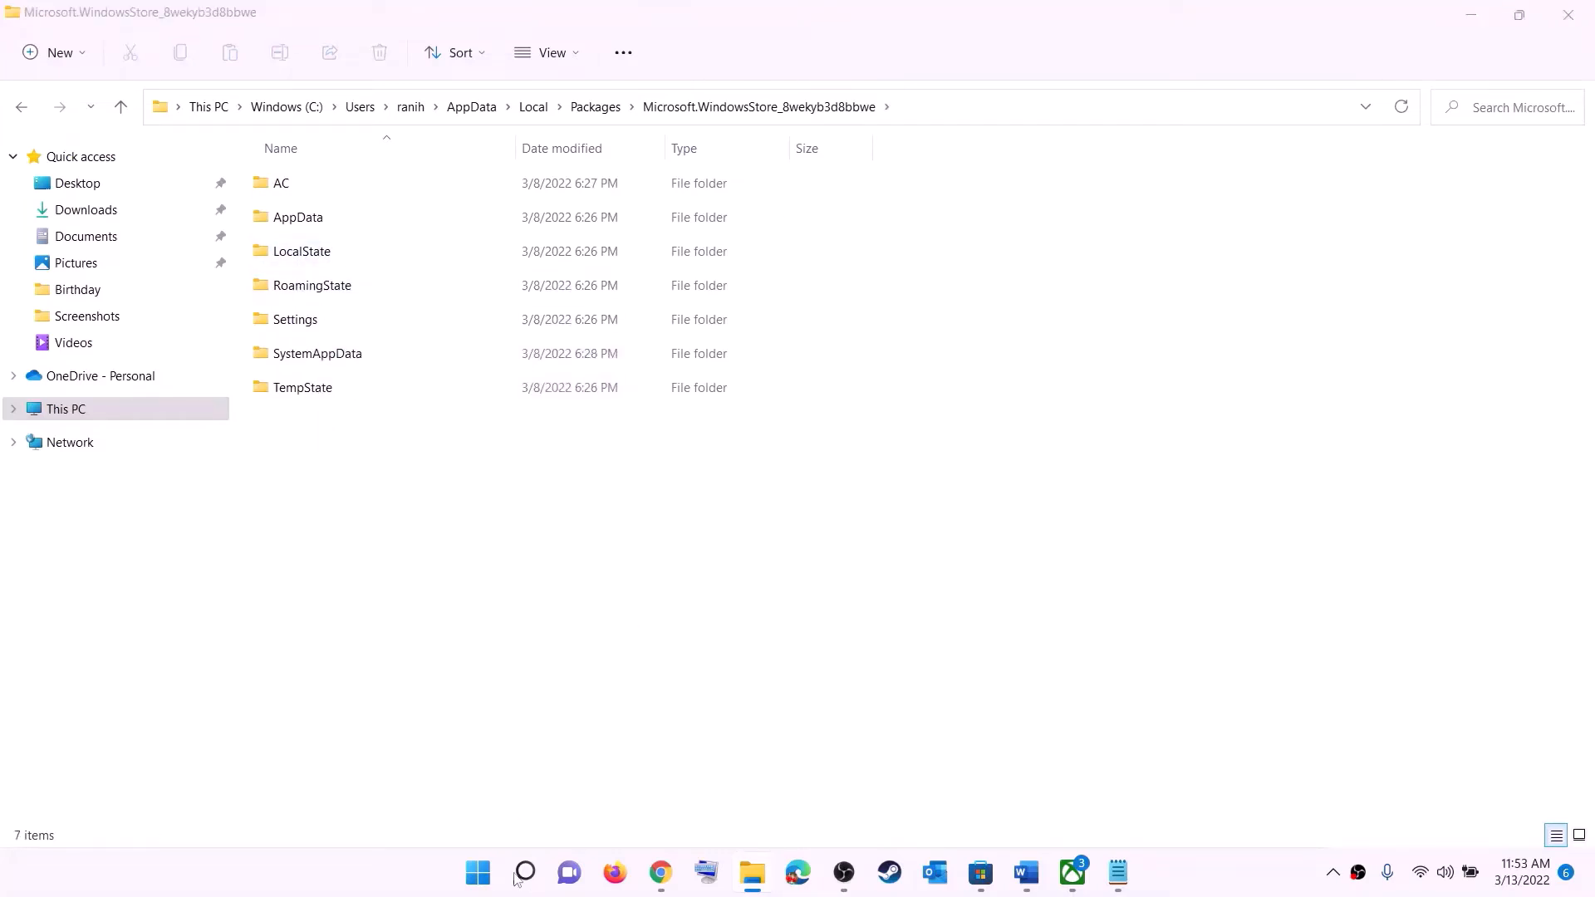
click(479, 872)
click(1054, 804)
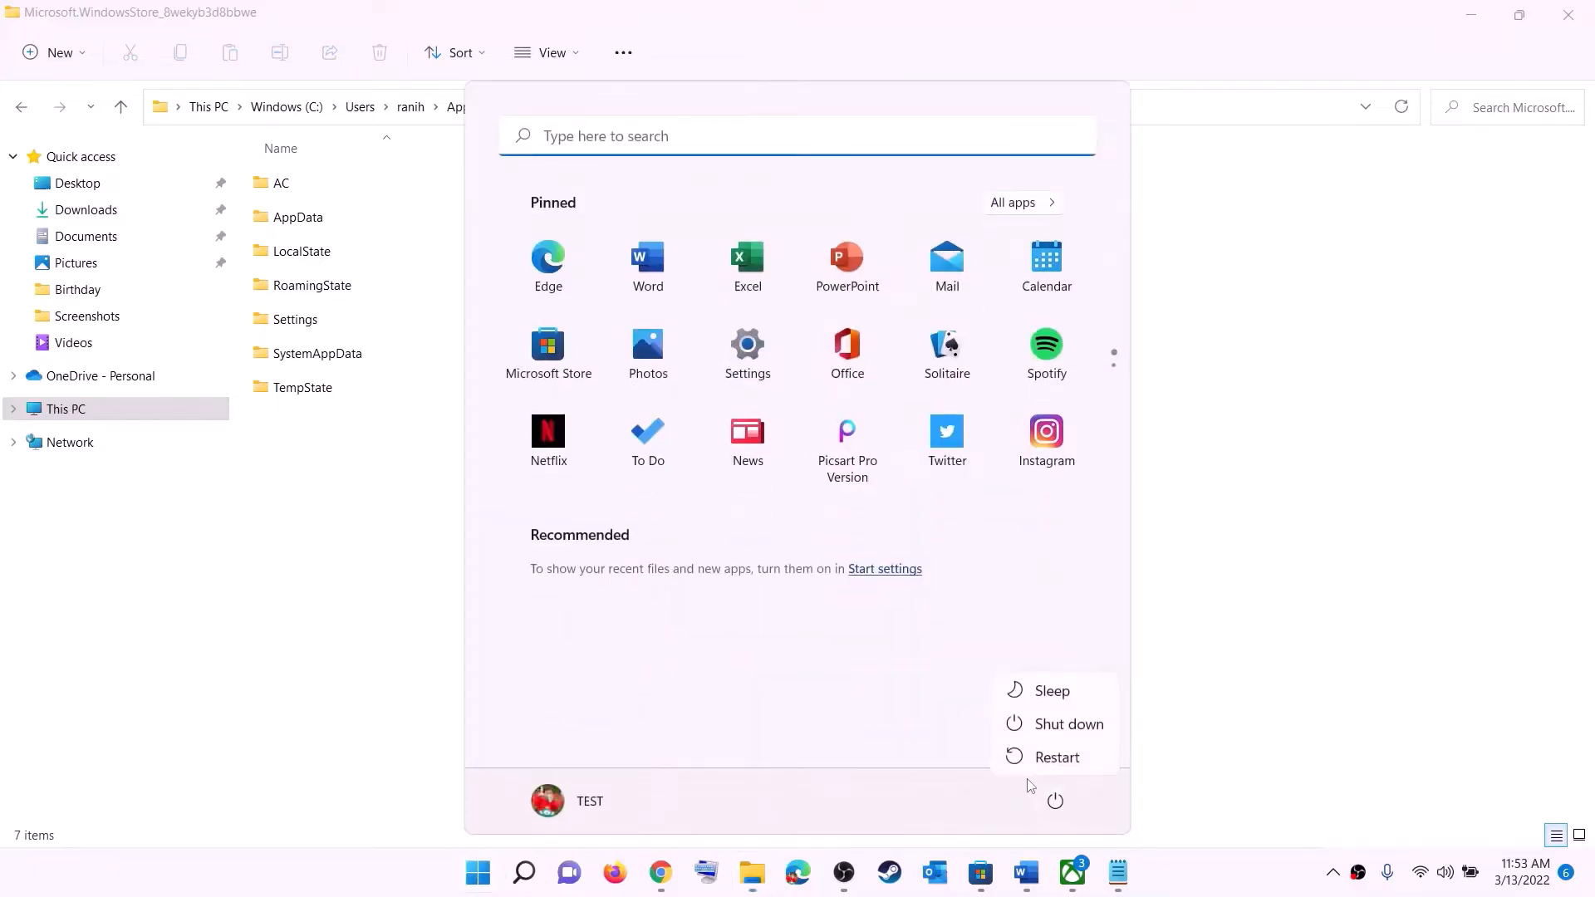
click(1286, 640)
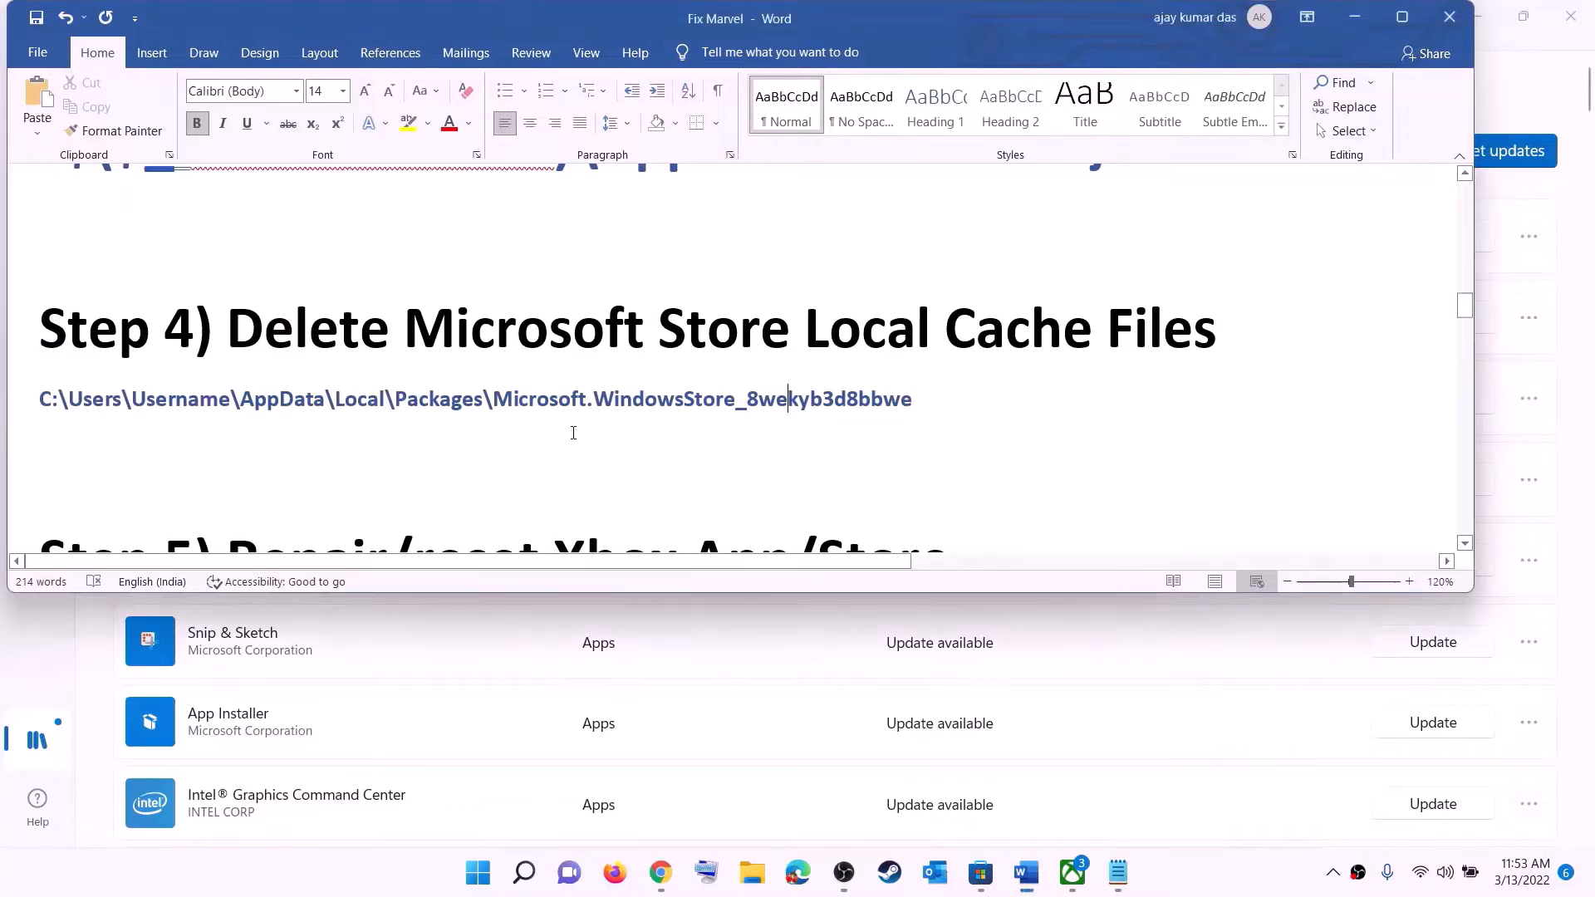
Highlight the reset wording in the Step 5 heading of the guide
scroll(573, 431, down, 3)
scroll(498, 412, up, 2)
drag(388, 445, 986, 448)
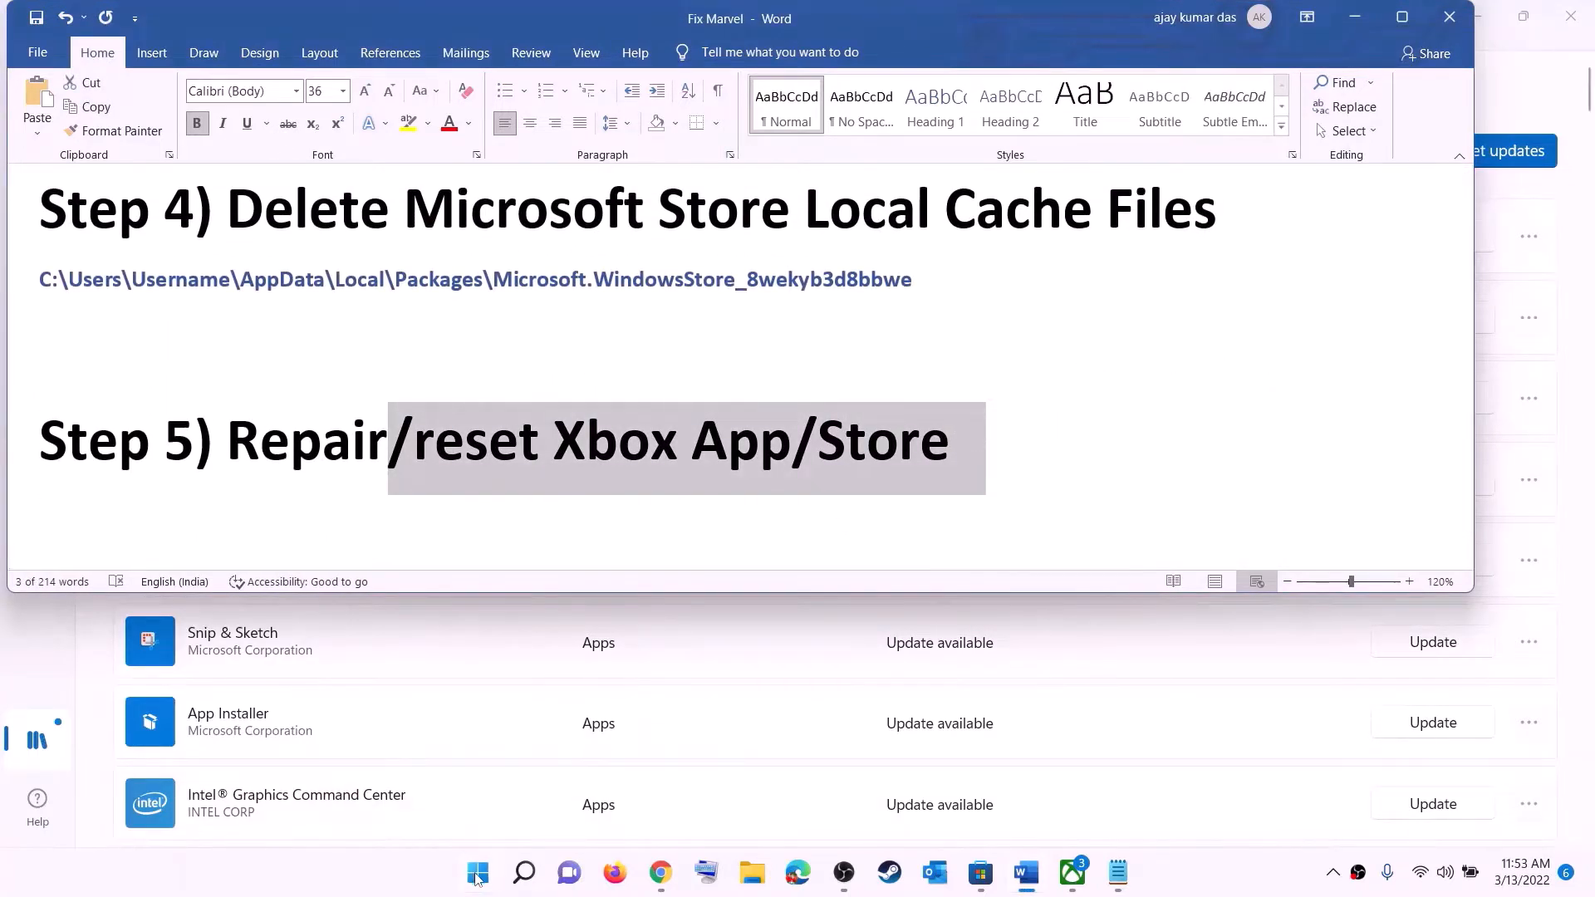
Search Start for 'xbox' and open the Xbox app's settings page
click(477, 873)
text(xbox)
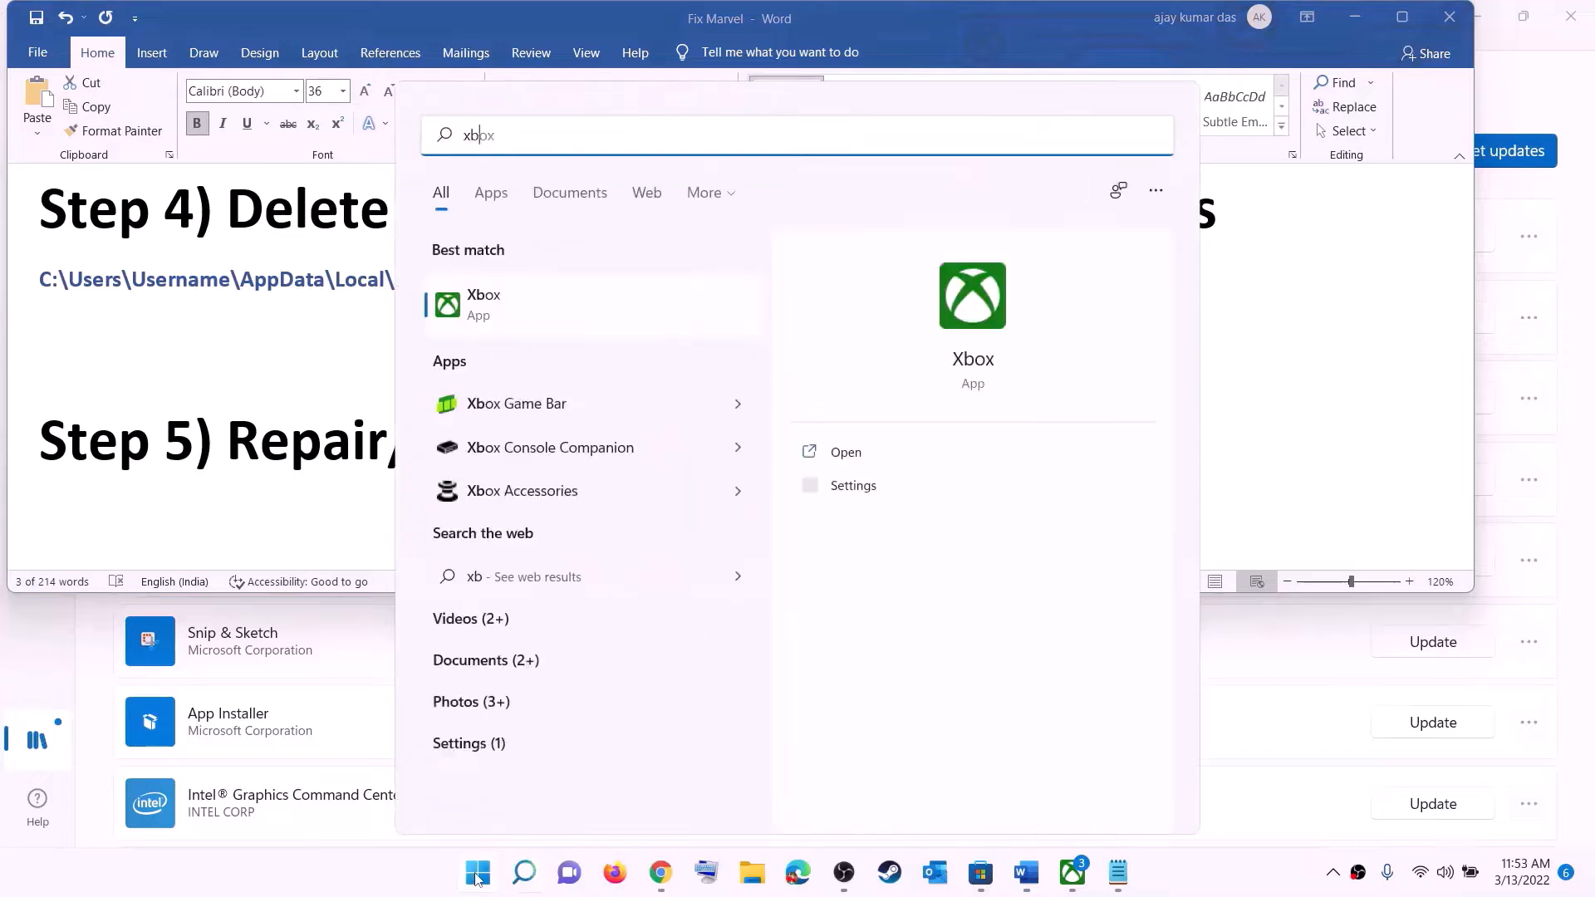
right_click(499, 305)
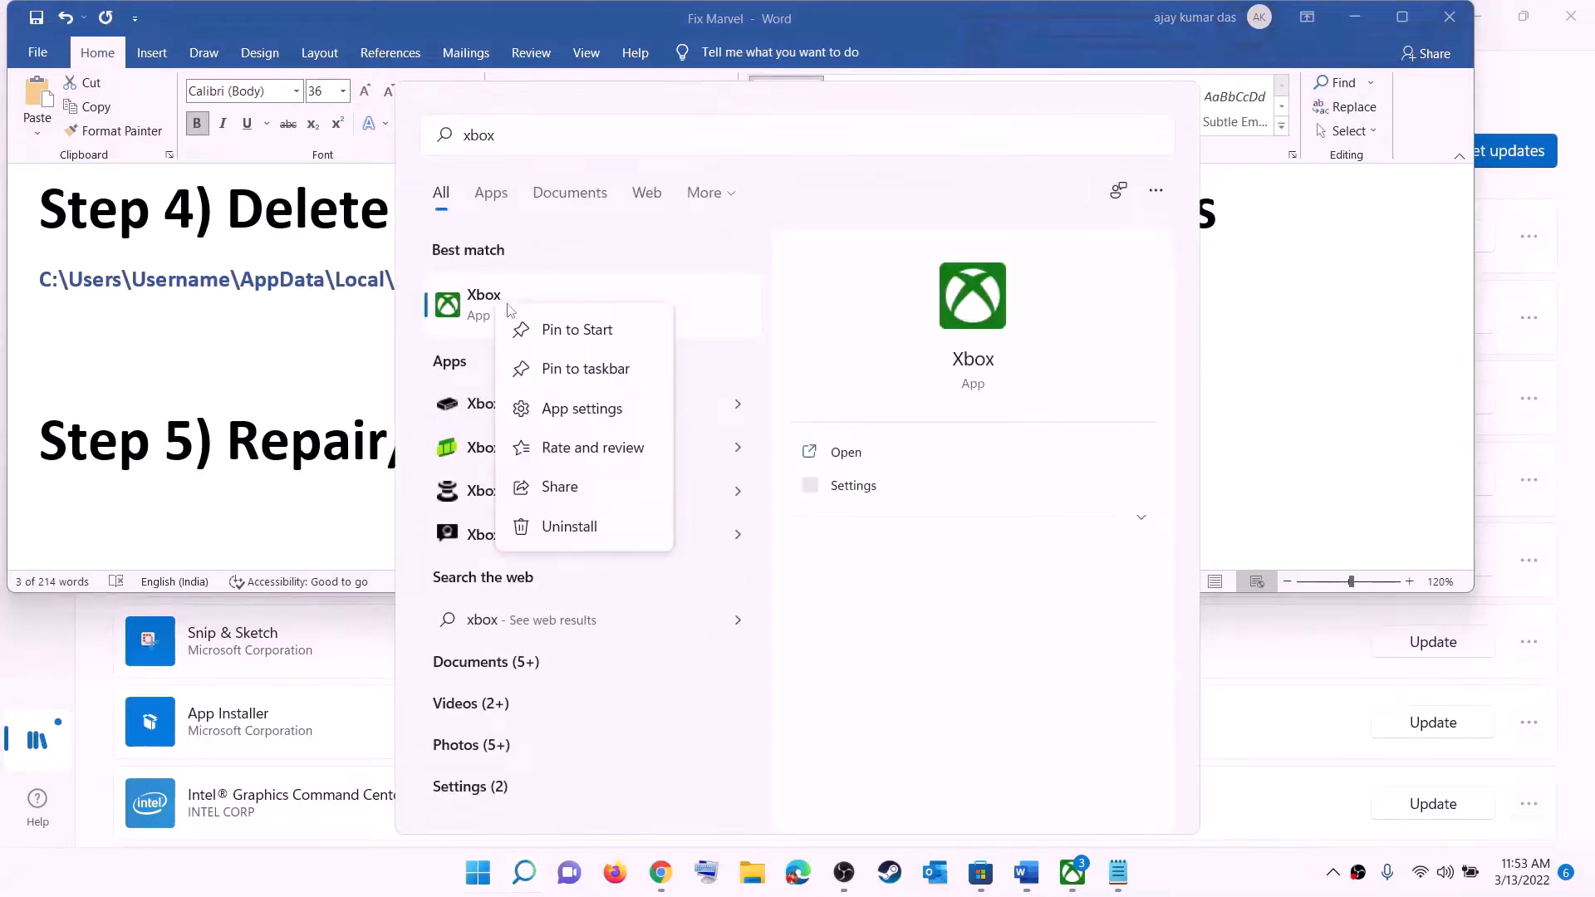
click(581, 411)
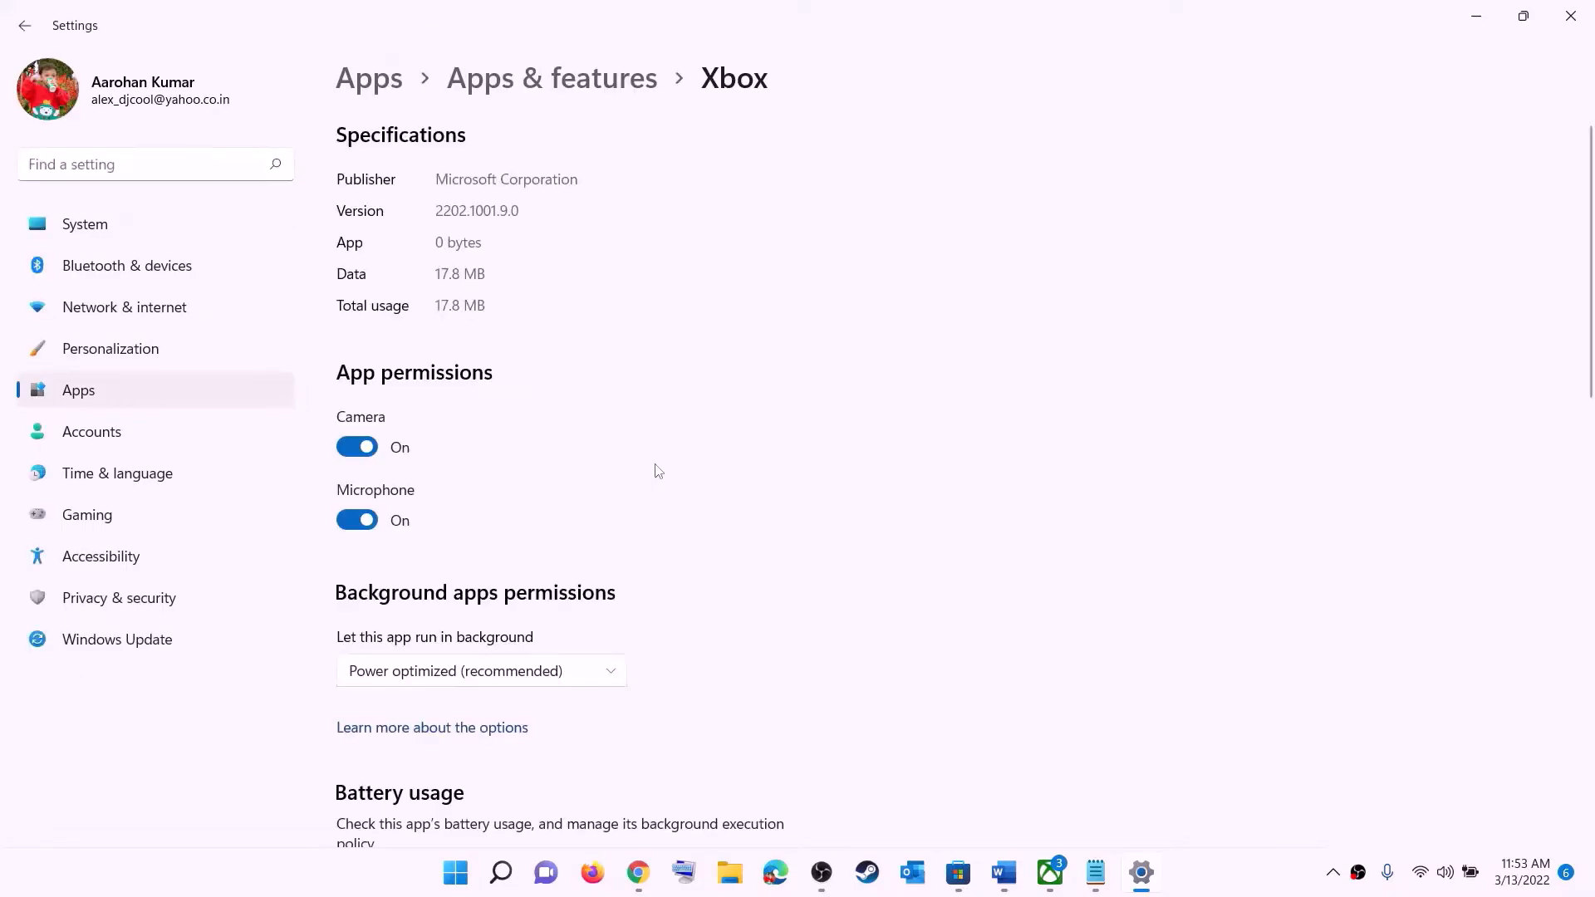
Repair the Xbox app, reset it and confirm deleting its data, then search Start for 'store'
scroll(605, 556, down, 10)
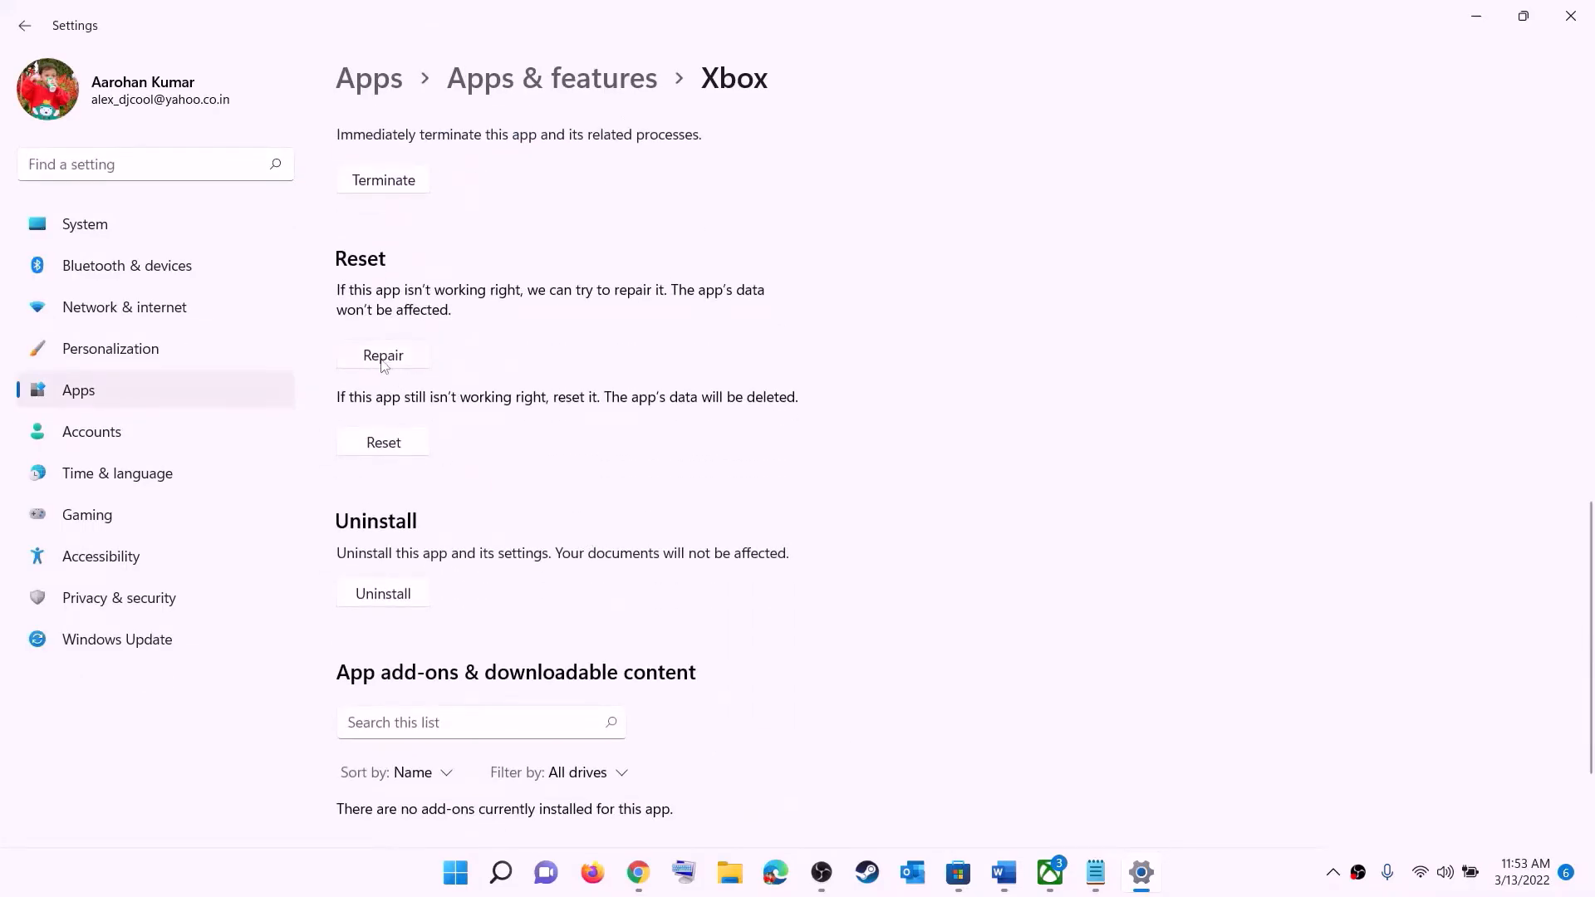
click(383, 357)
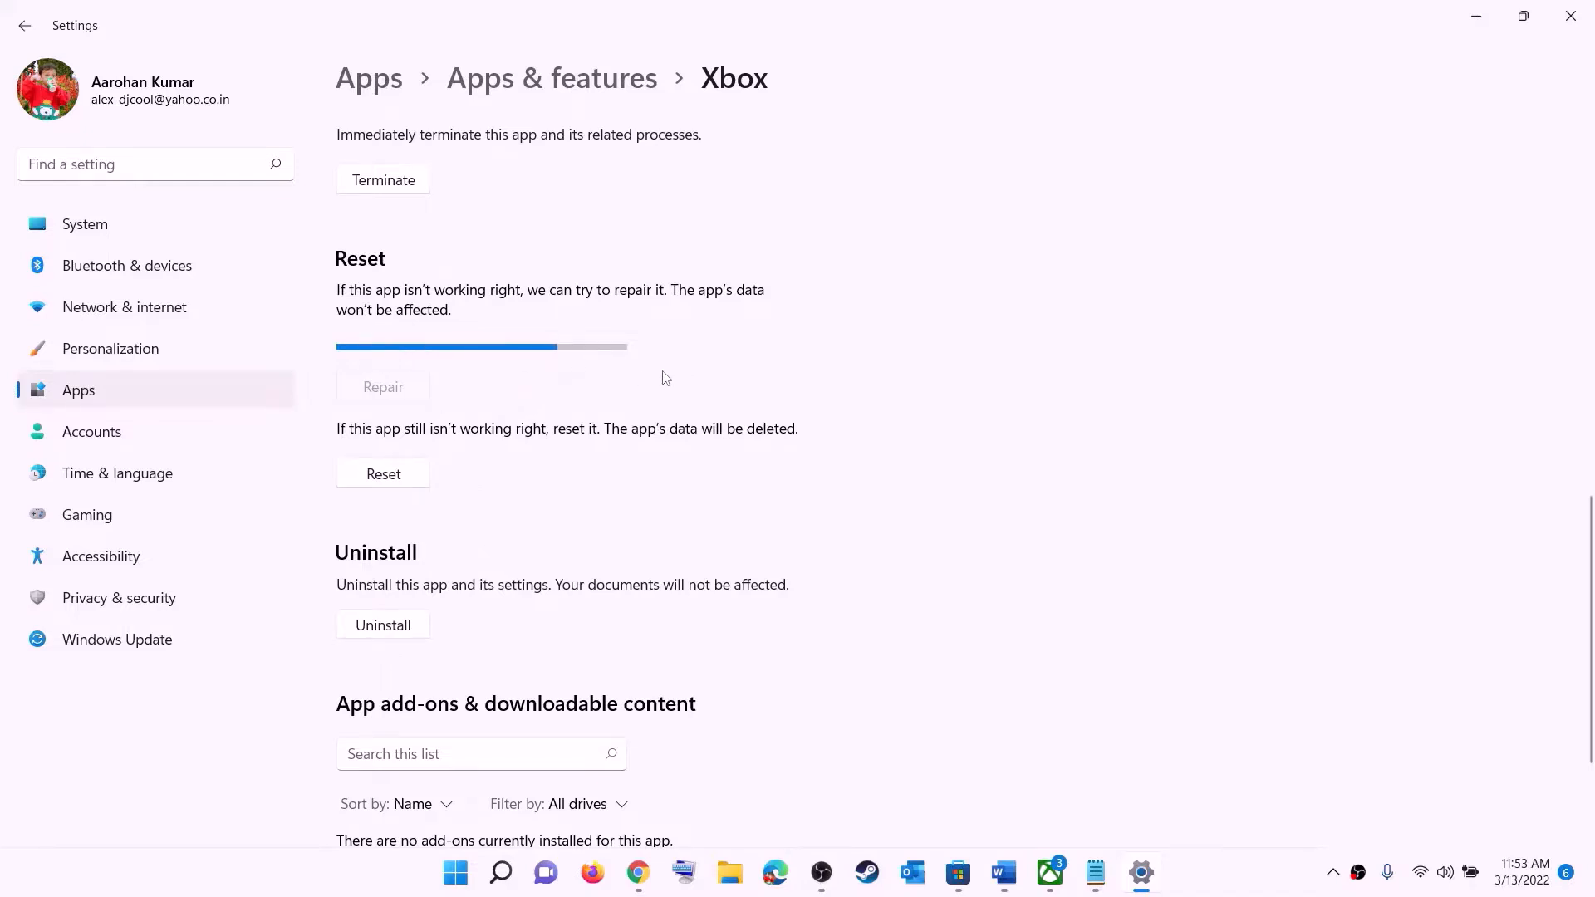
click(389, 449)
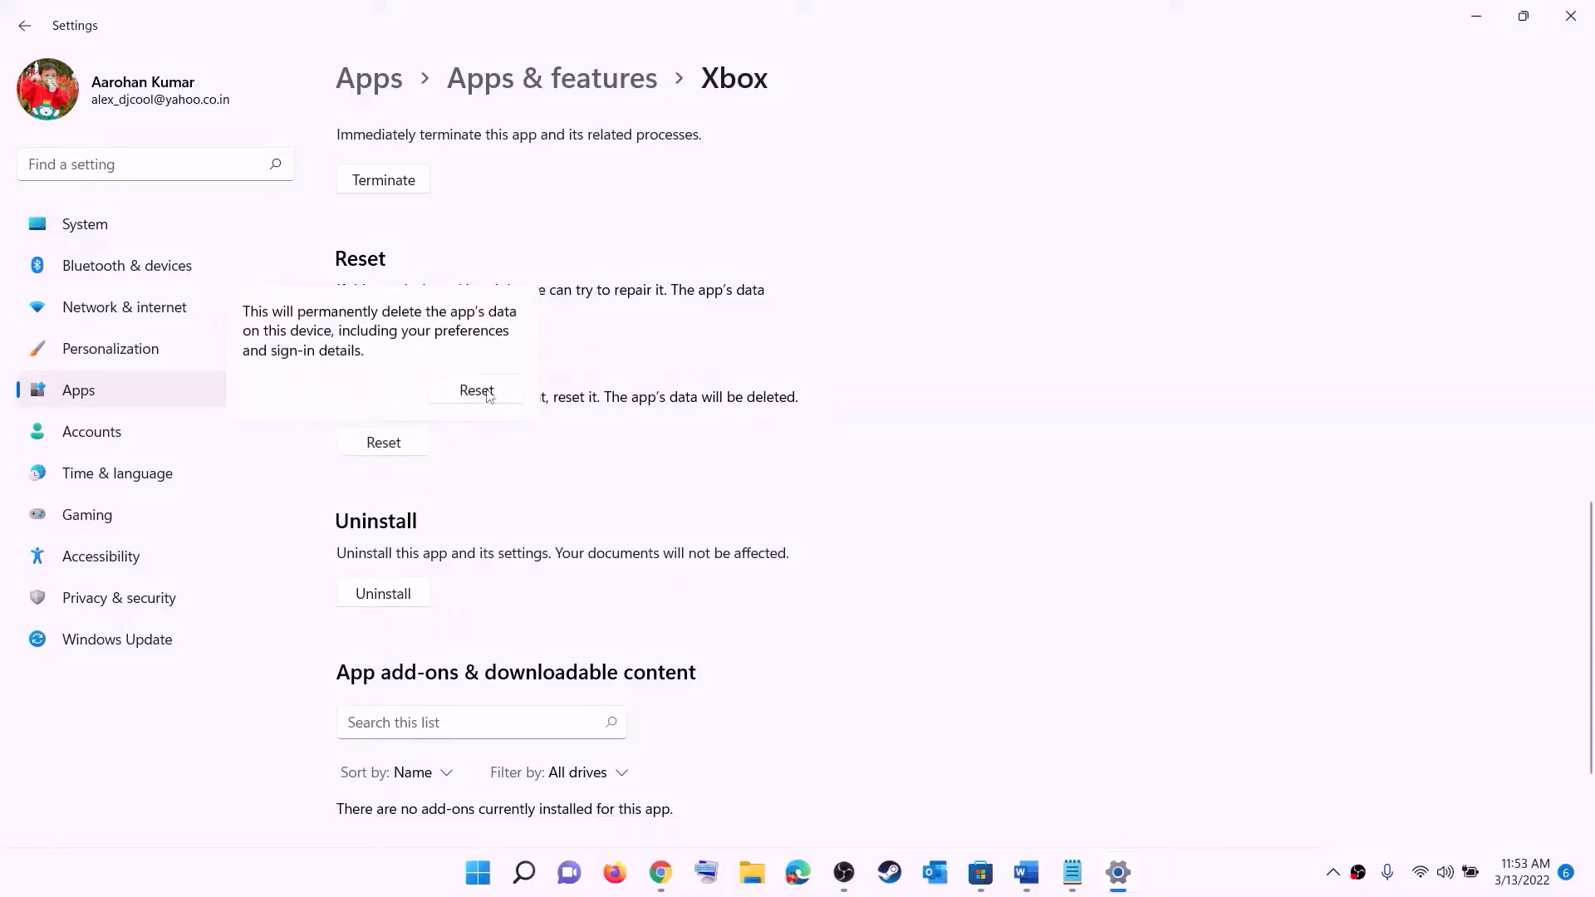
click(476, 390)
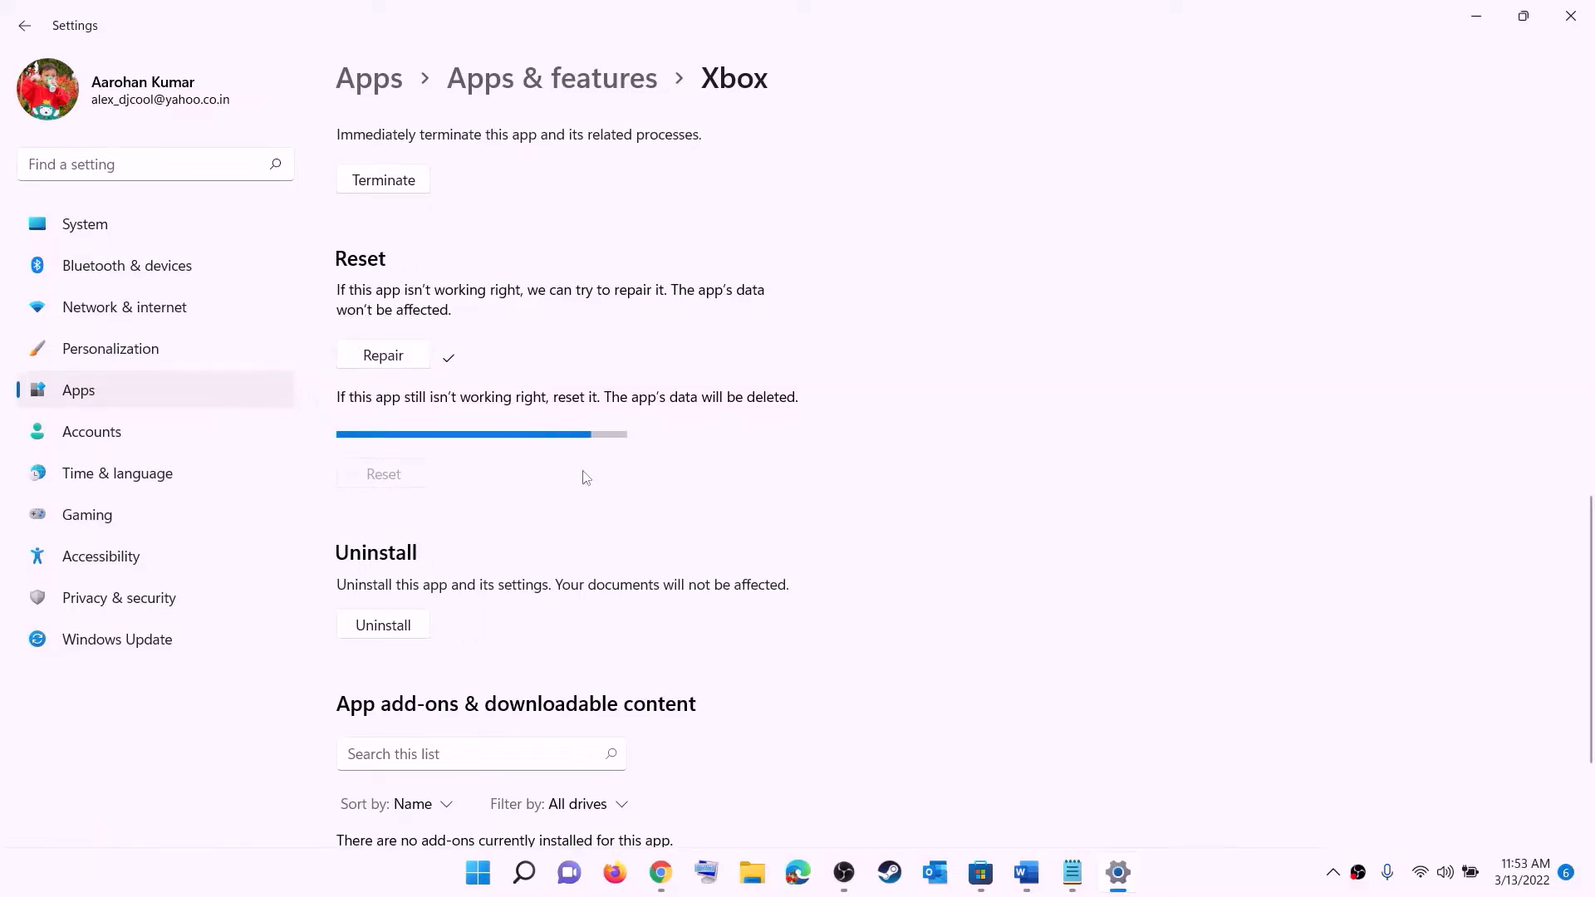
click(475, 880)
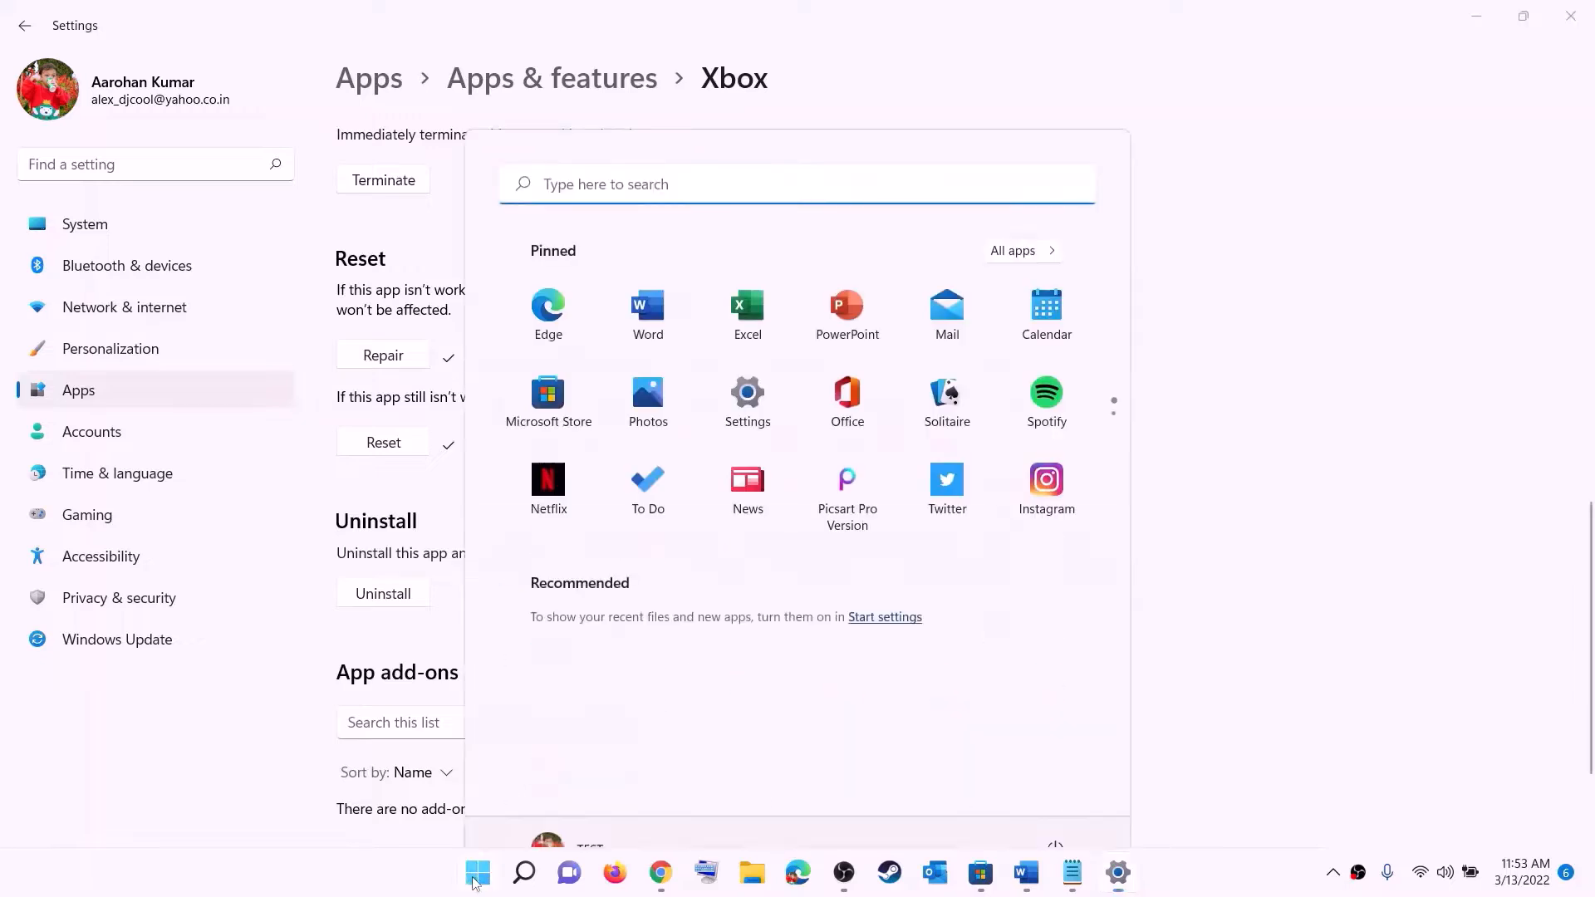
text(store)
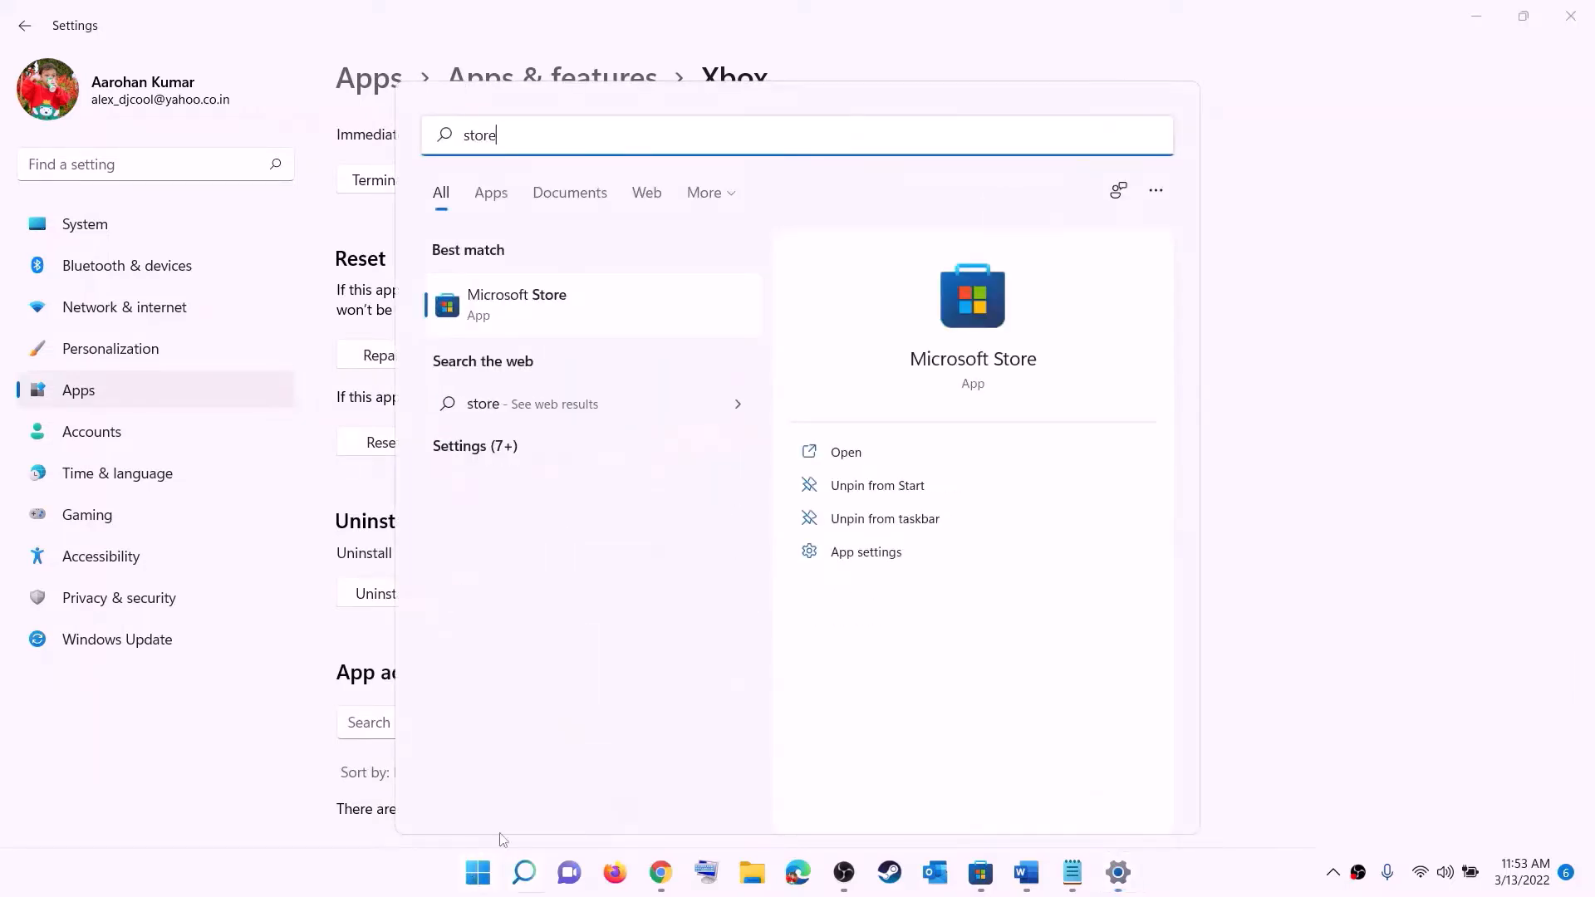
Repair the Microsoft Store app and confirm its reset, then return to the Word guide
right_click(517, 321)
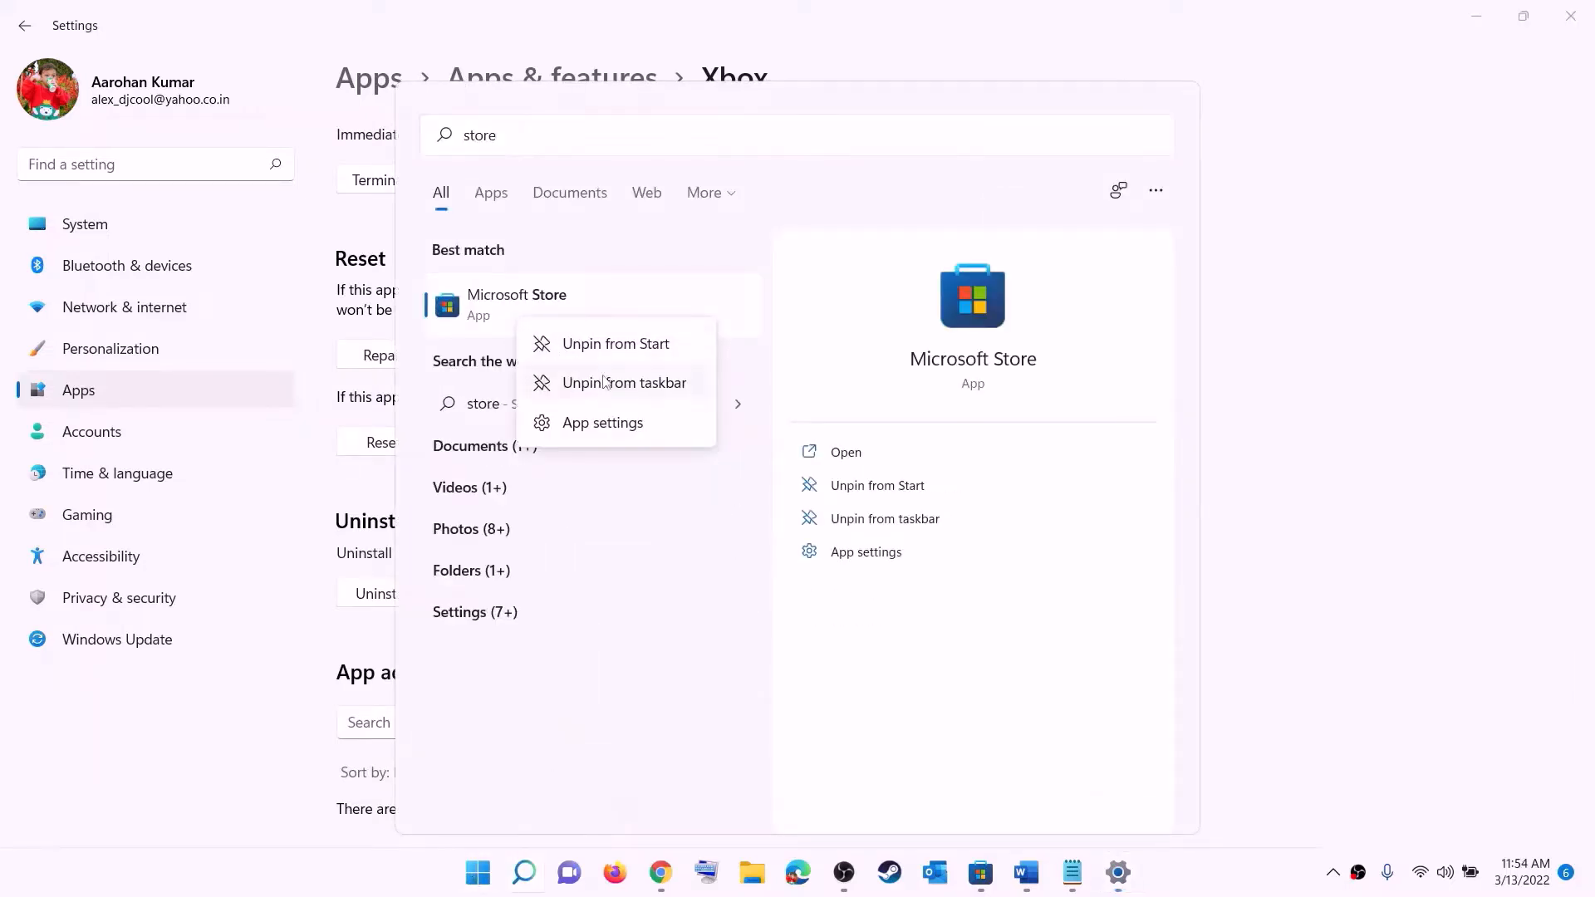
click(617, 425)
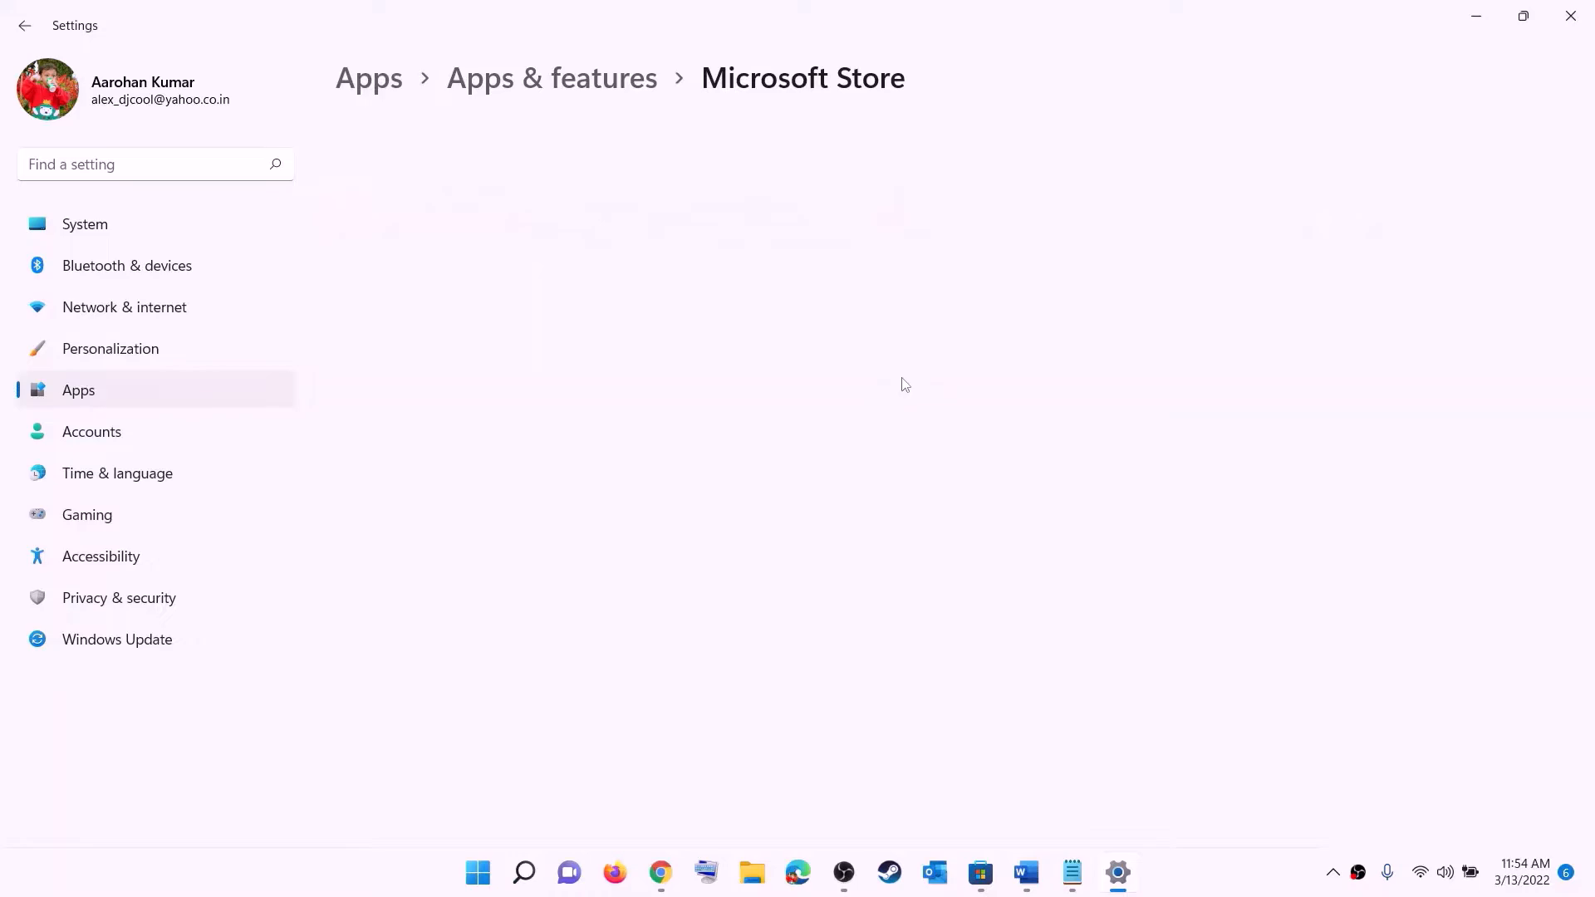
scroll(501, 609, down, 10)
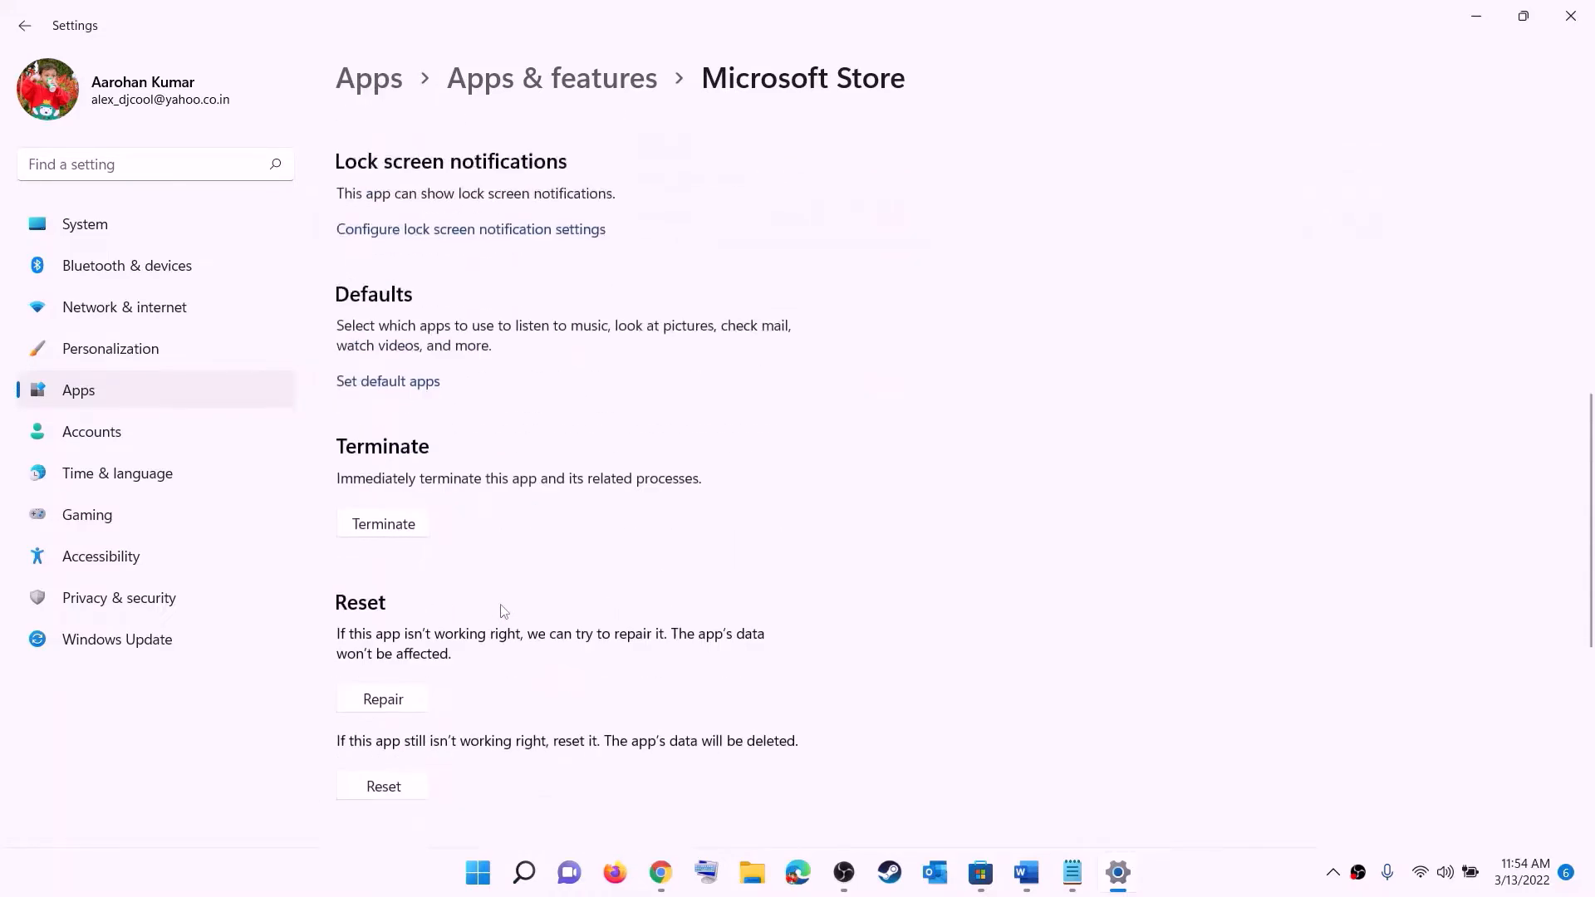
click(387, 599)
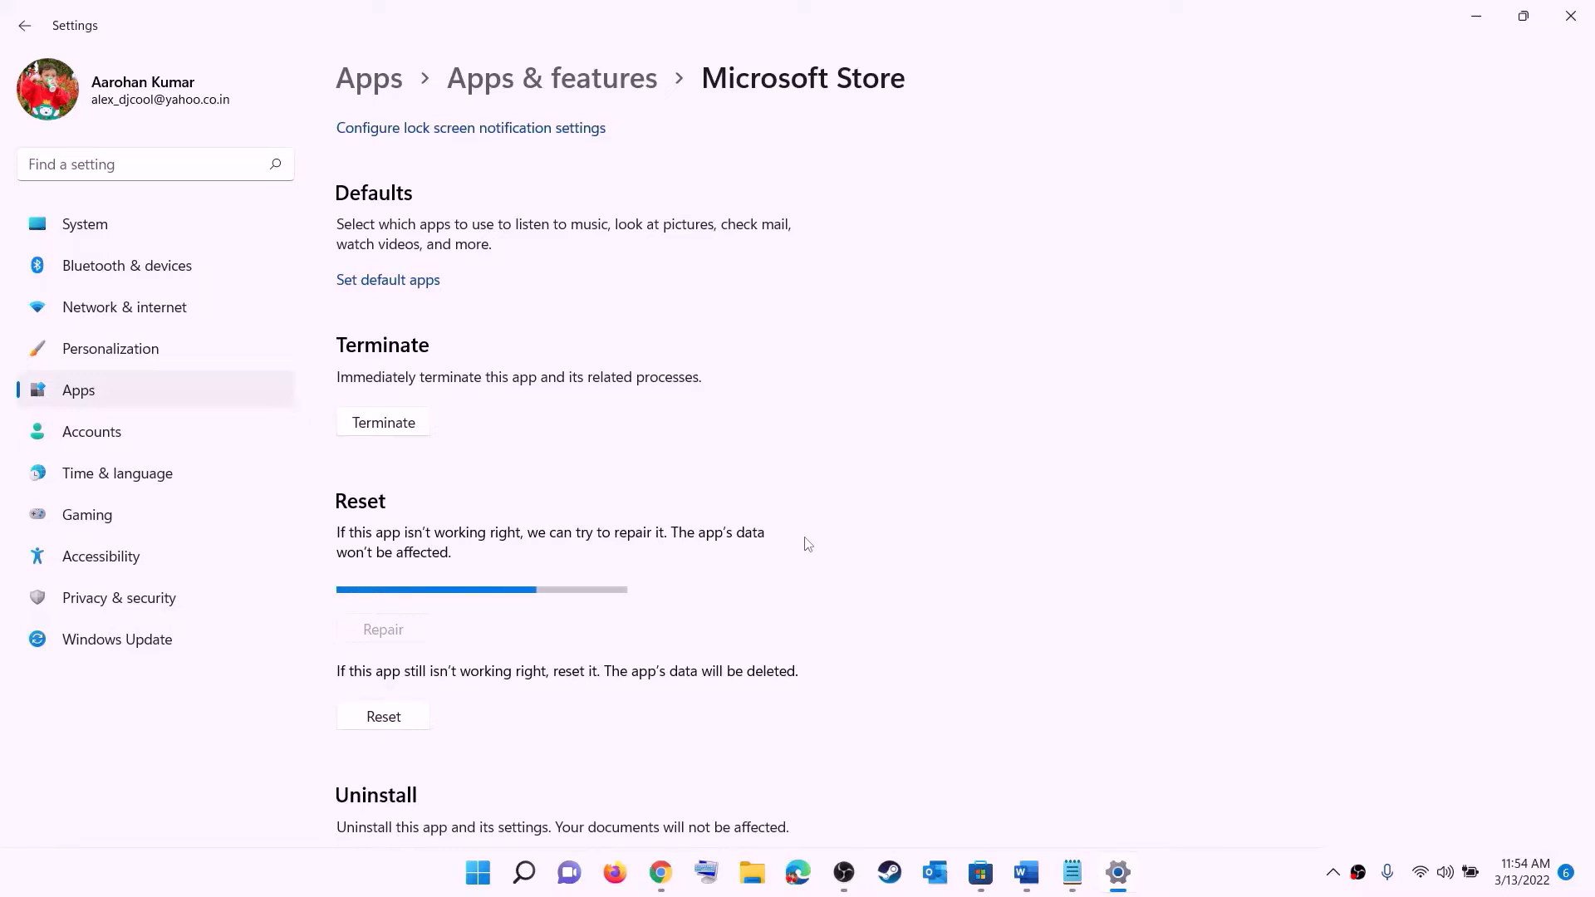
click(396, 721)
click(474, 663)
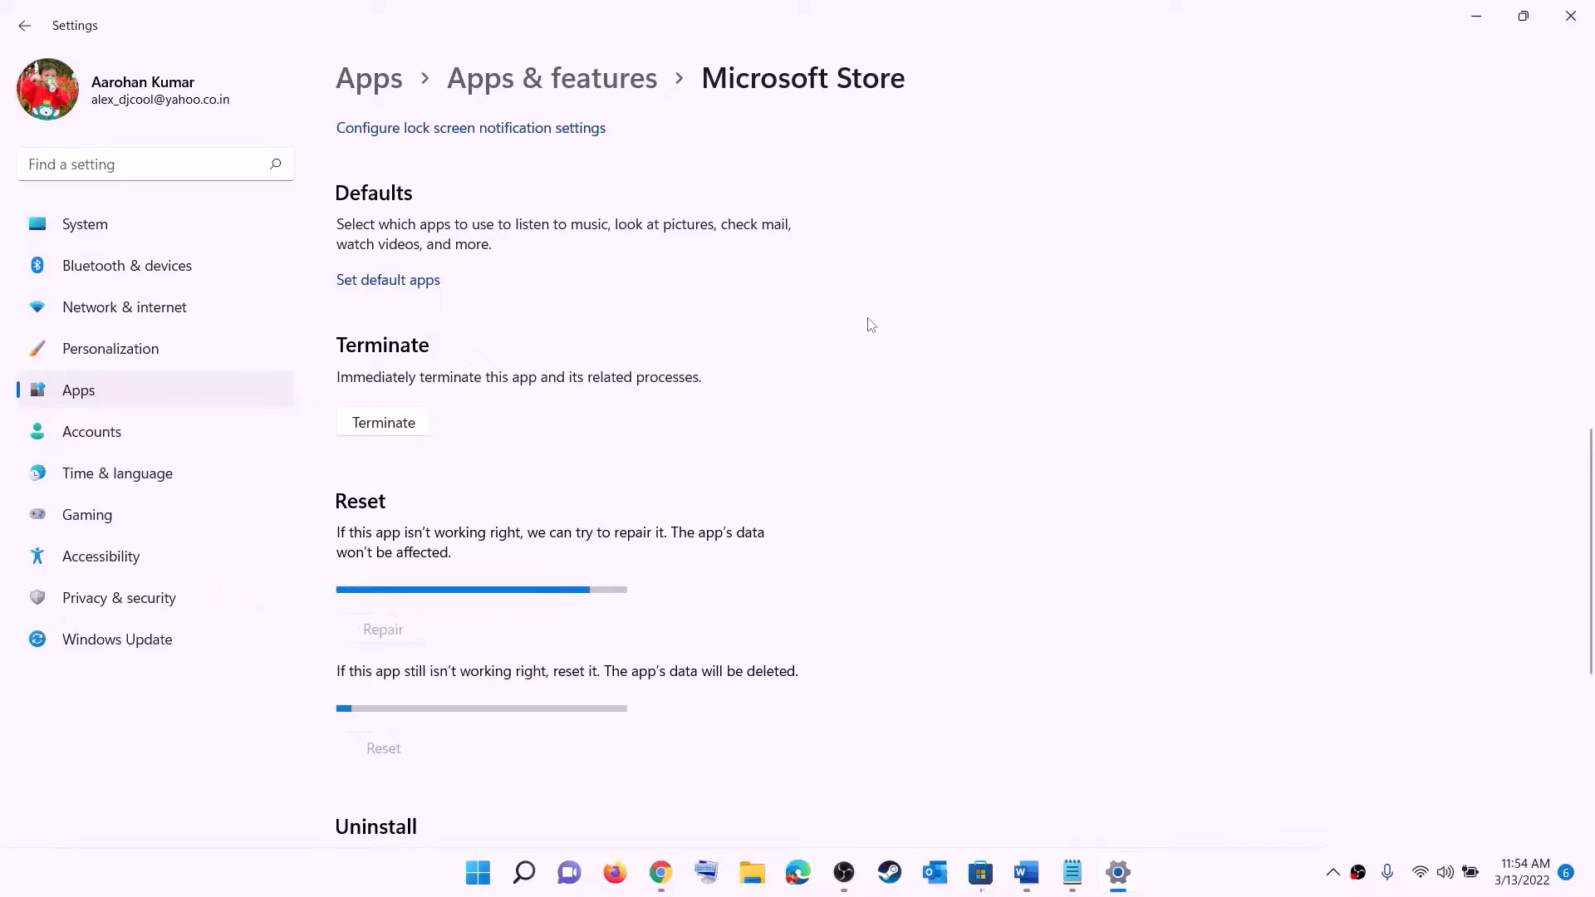
click(1034, 871)
scroll(275, 436, down, 2)
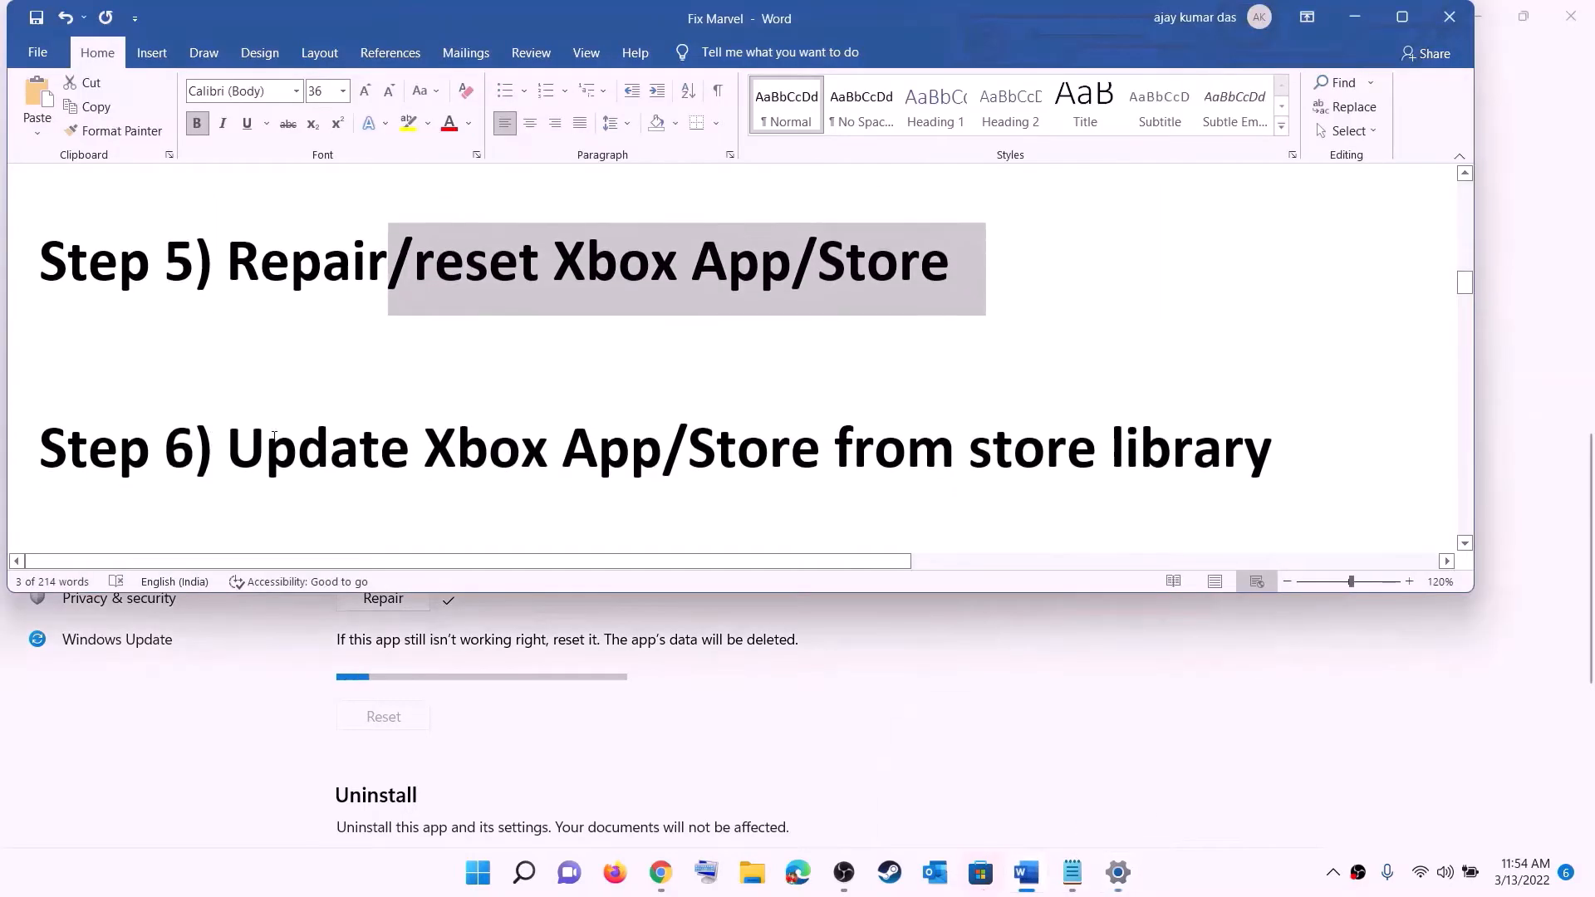
Highlight Step 6's 'from store library' wording, then launch Microsoft Store maximized and open Library
drag(274, 436, 1266, 431)
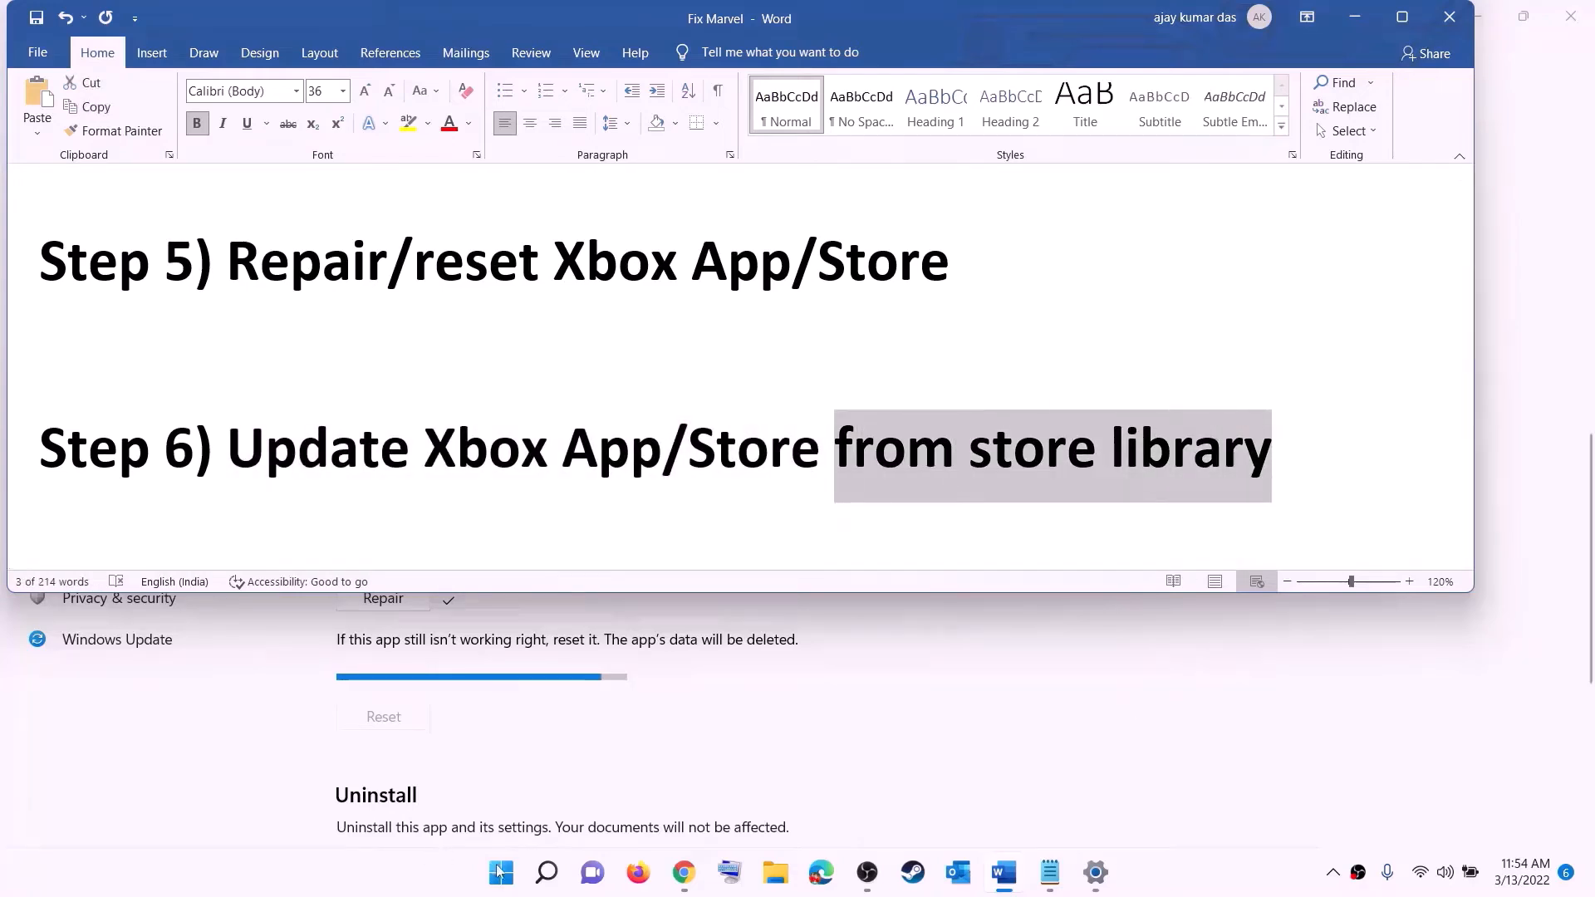
click(501, 873)
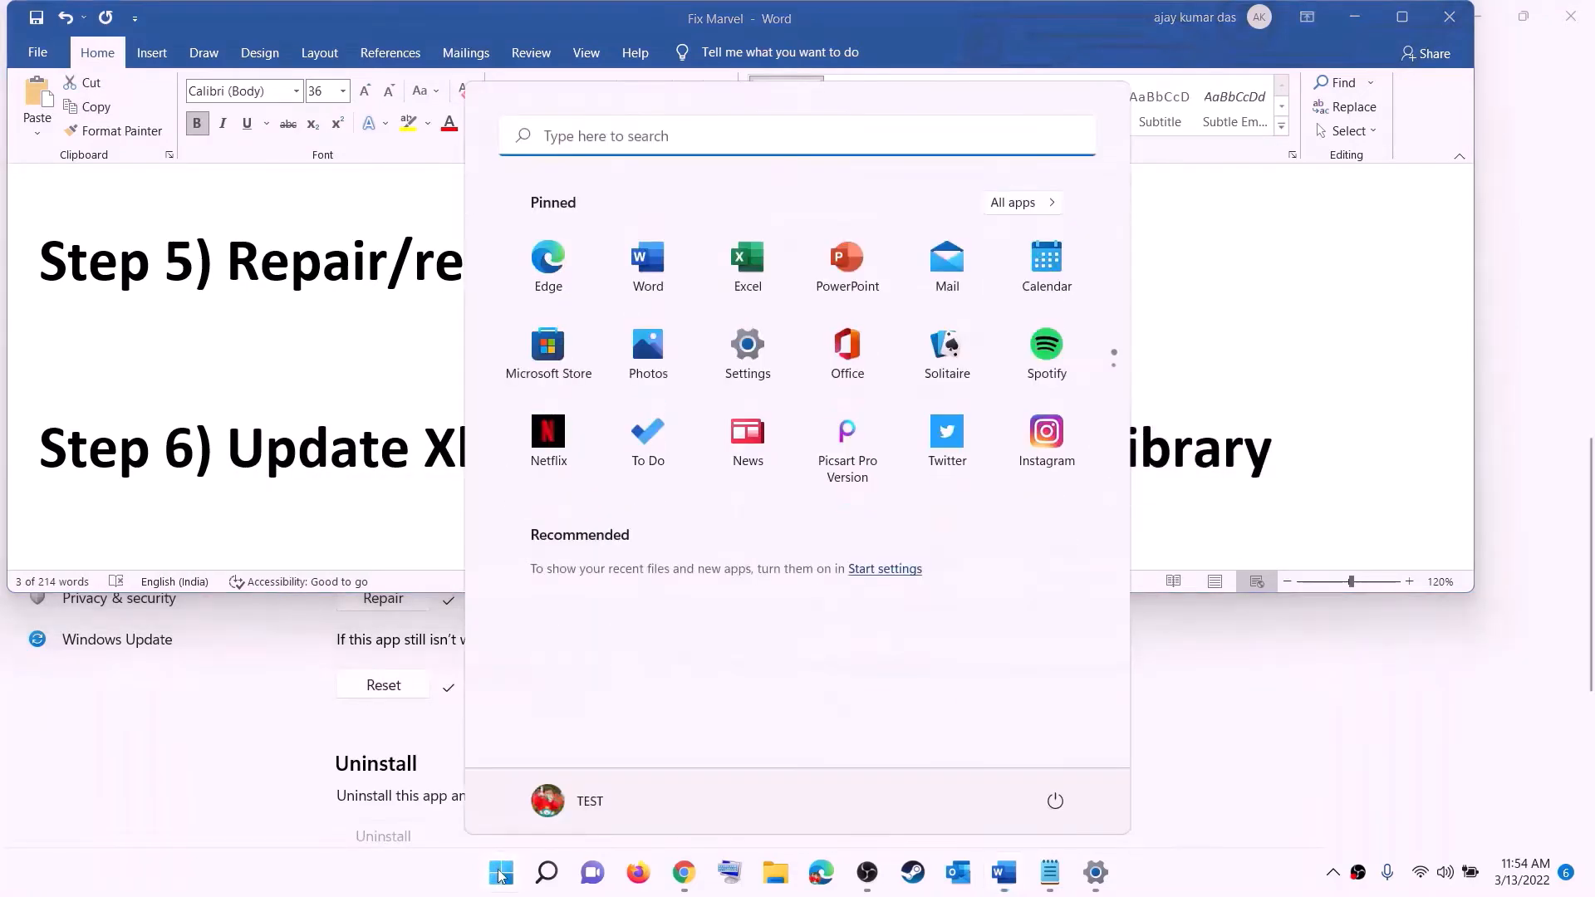
text(store)
click(483, 310)
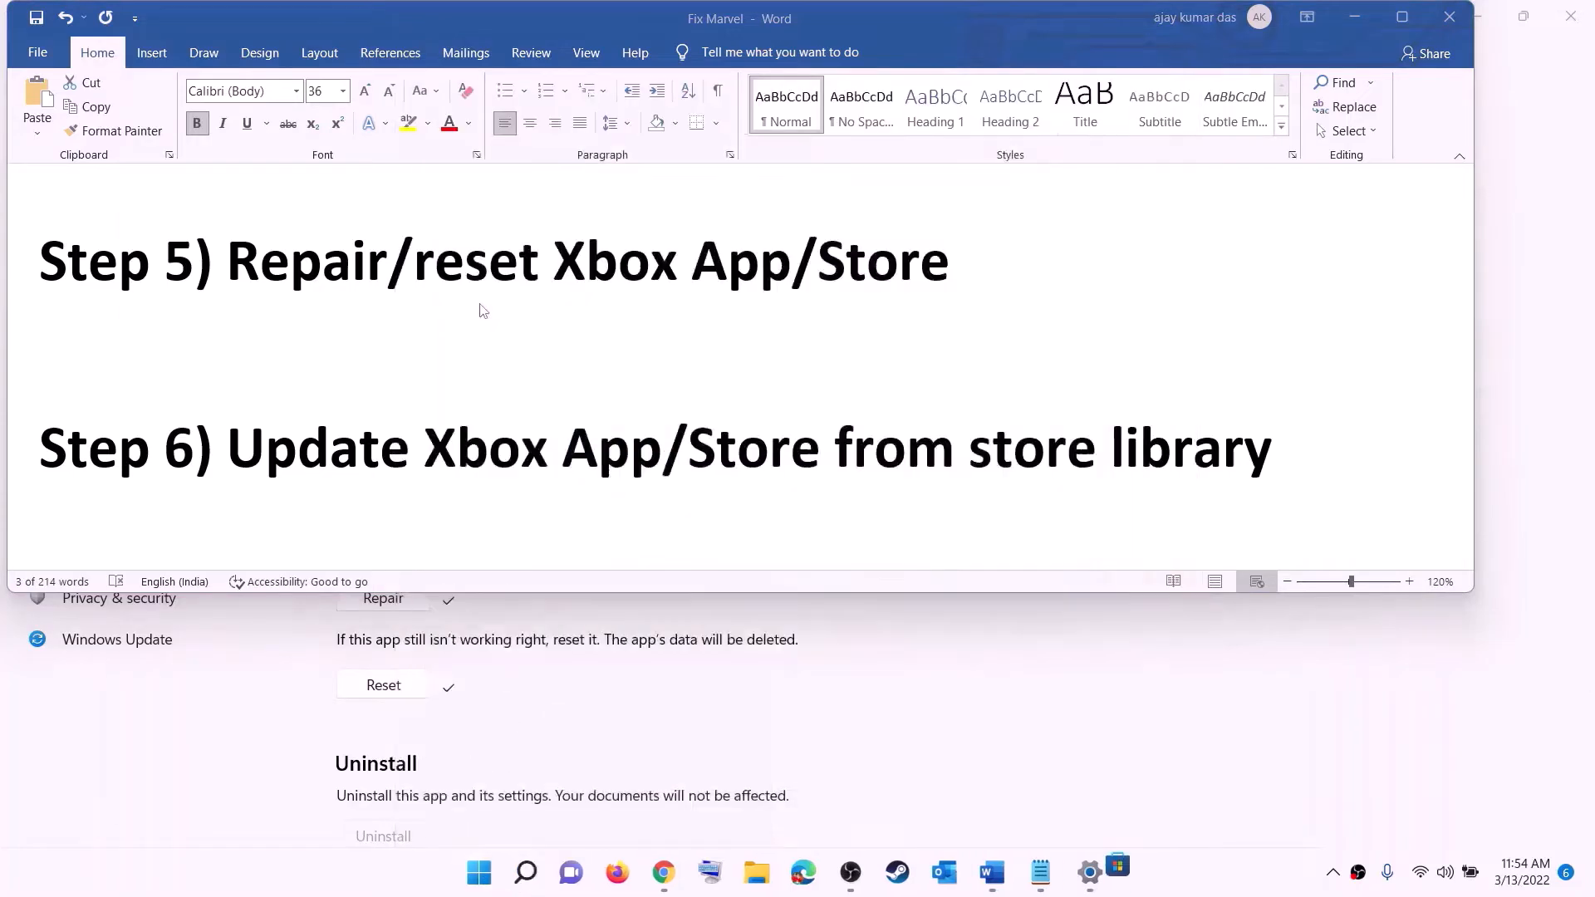
click(1084, 19)
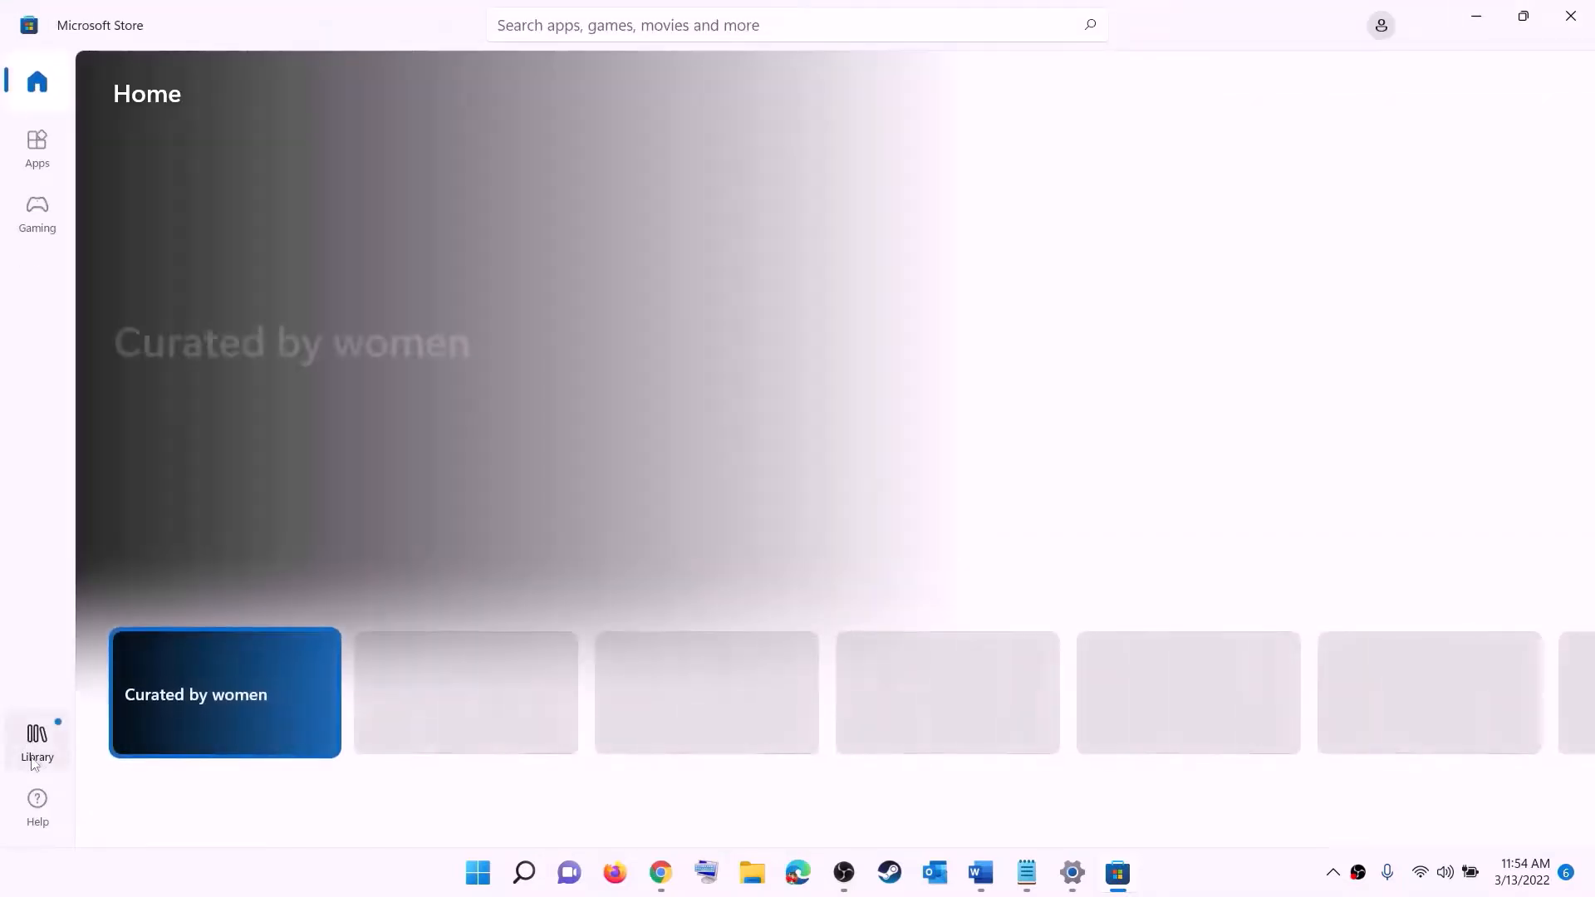
click(38, 752)
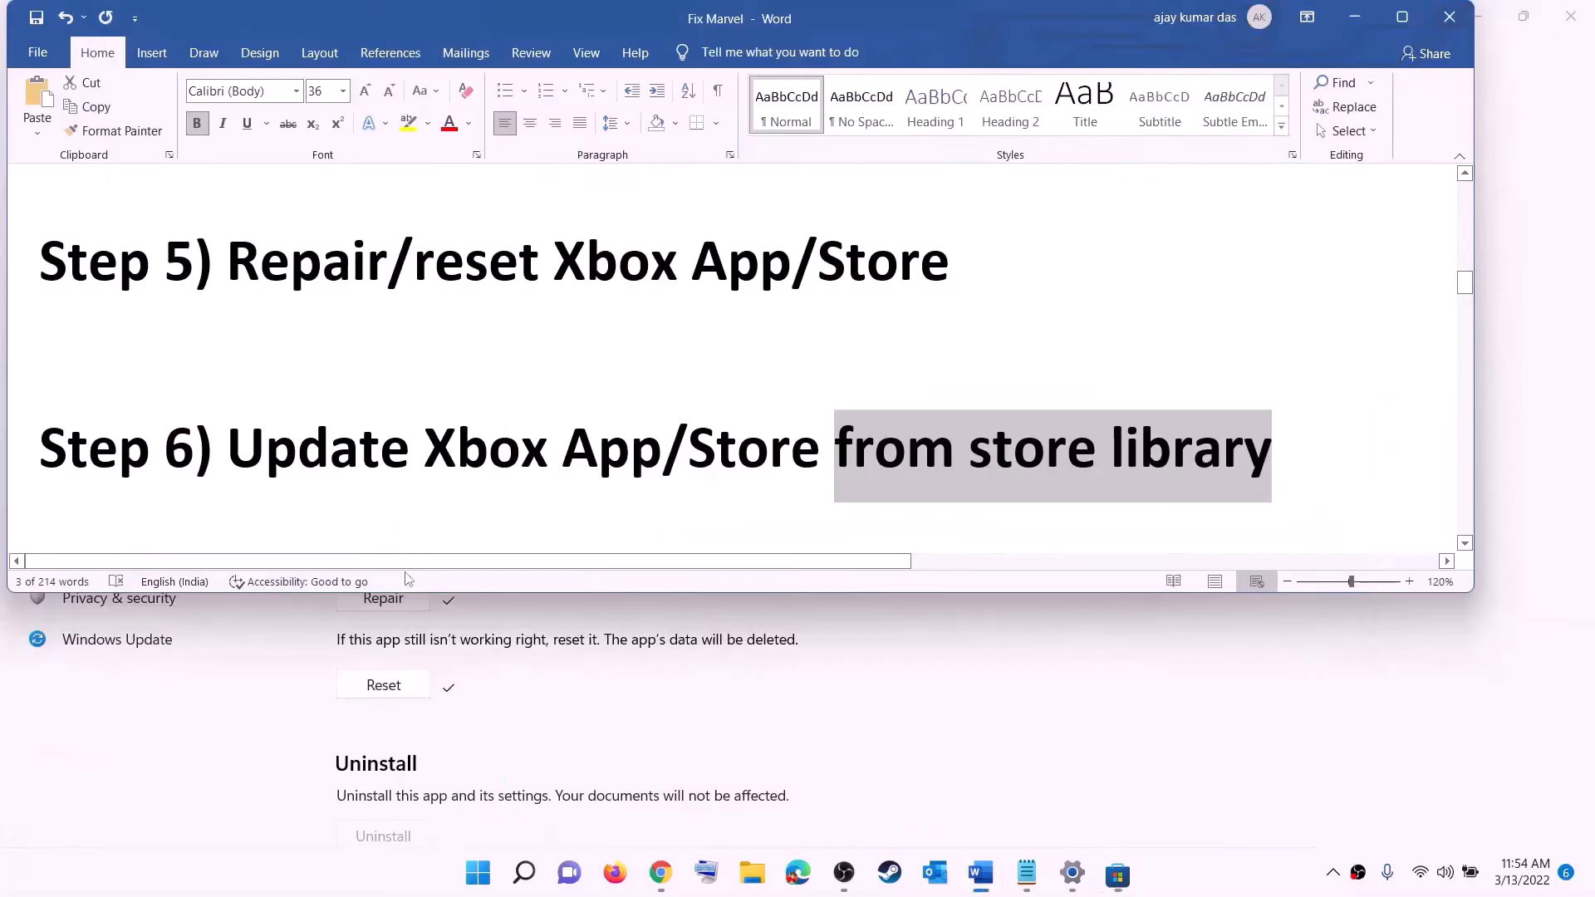
Open the guide's Xbox Identity Provider link in Chrome
scroll(316, 480, down, 3)
scroll(317, 480, down, 2)
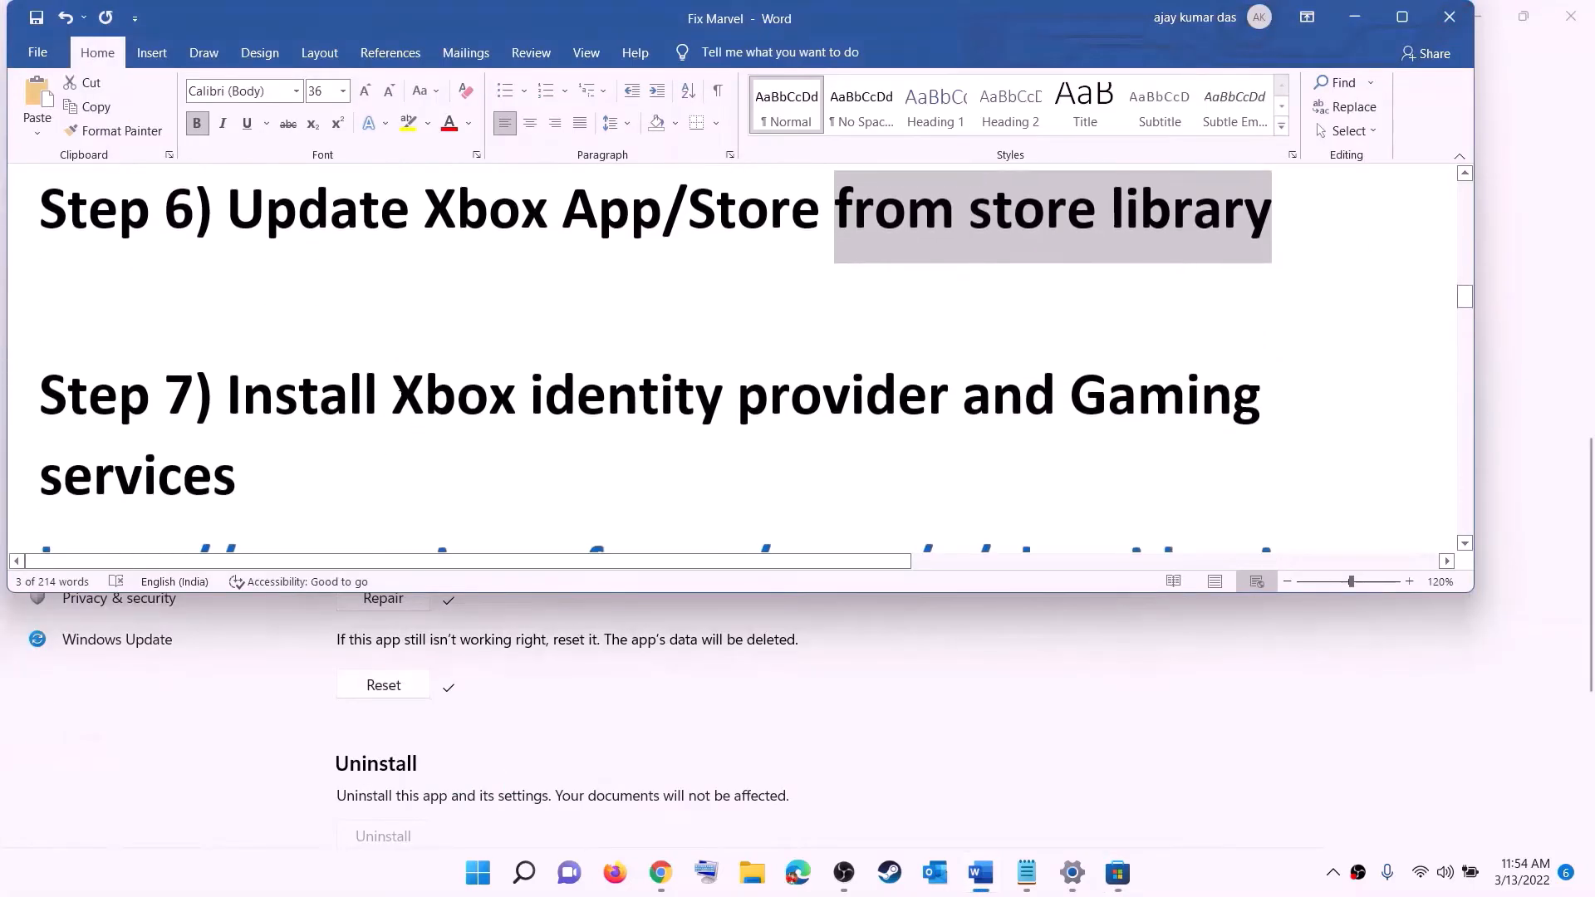
drag(393, 397, 1068, 397)
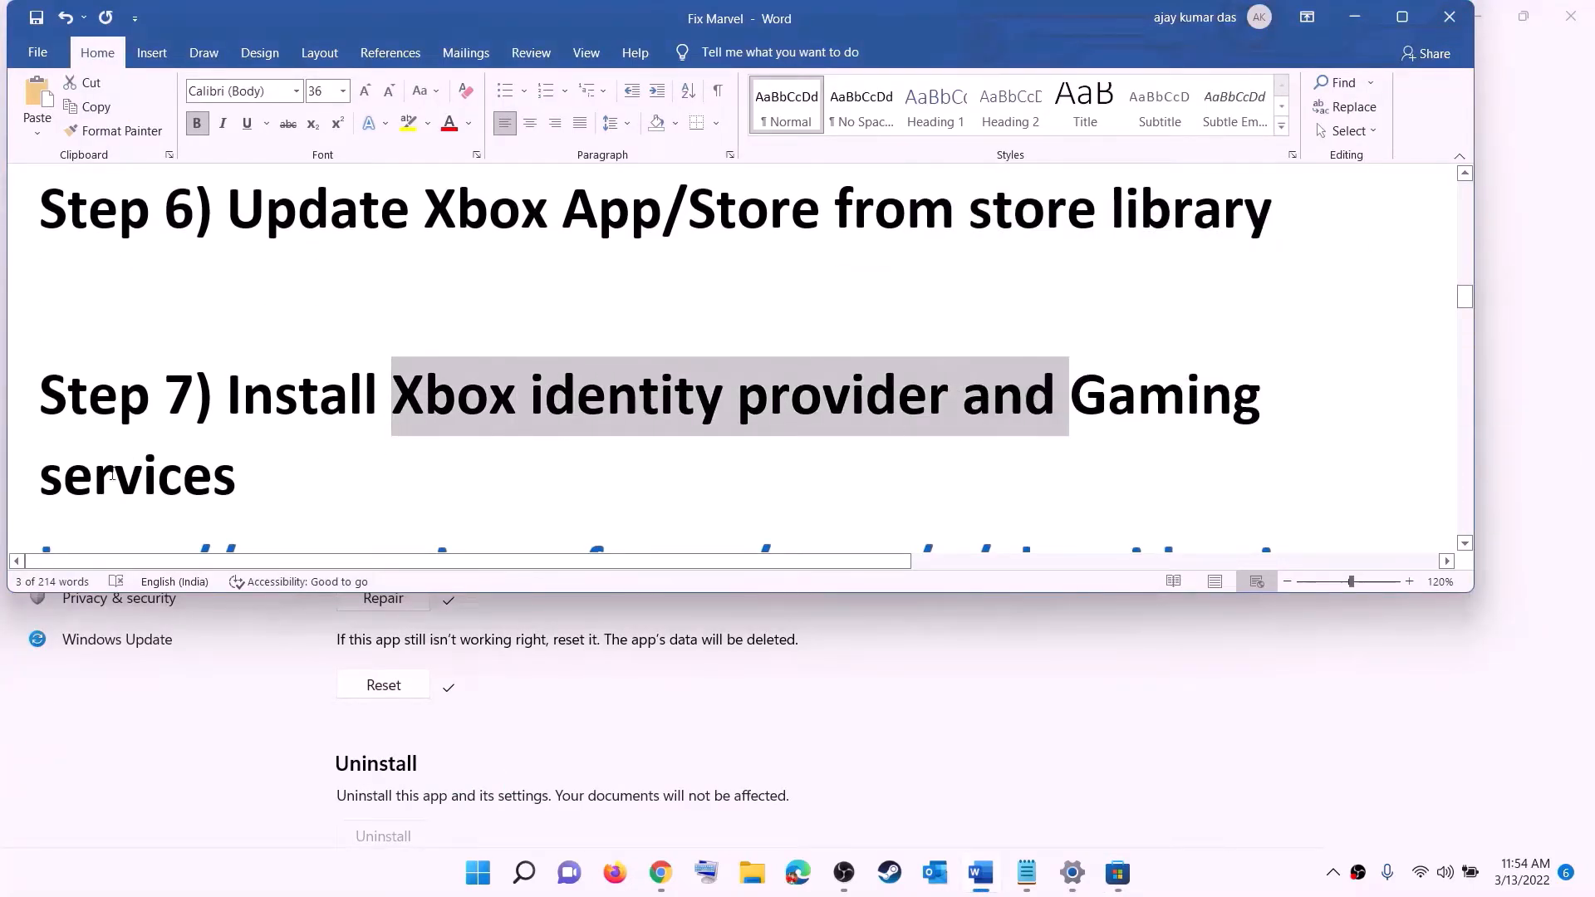
scroll(520, 445, down, 2)
scroll(520, 445, down, 1)
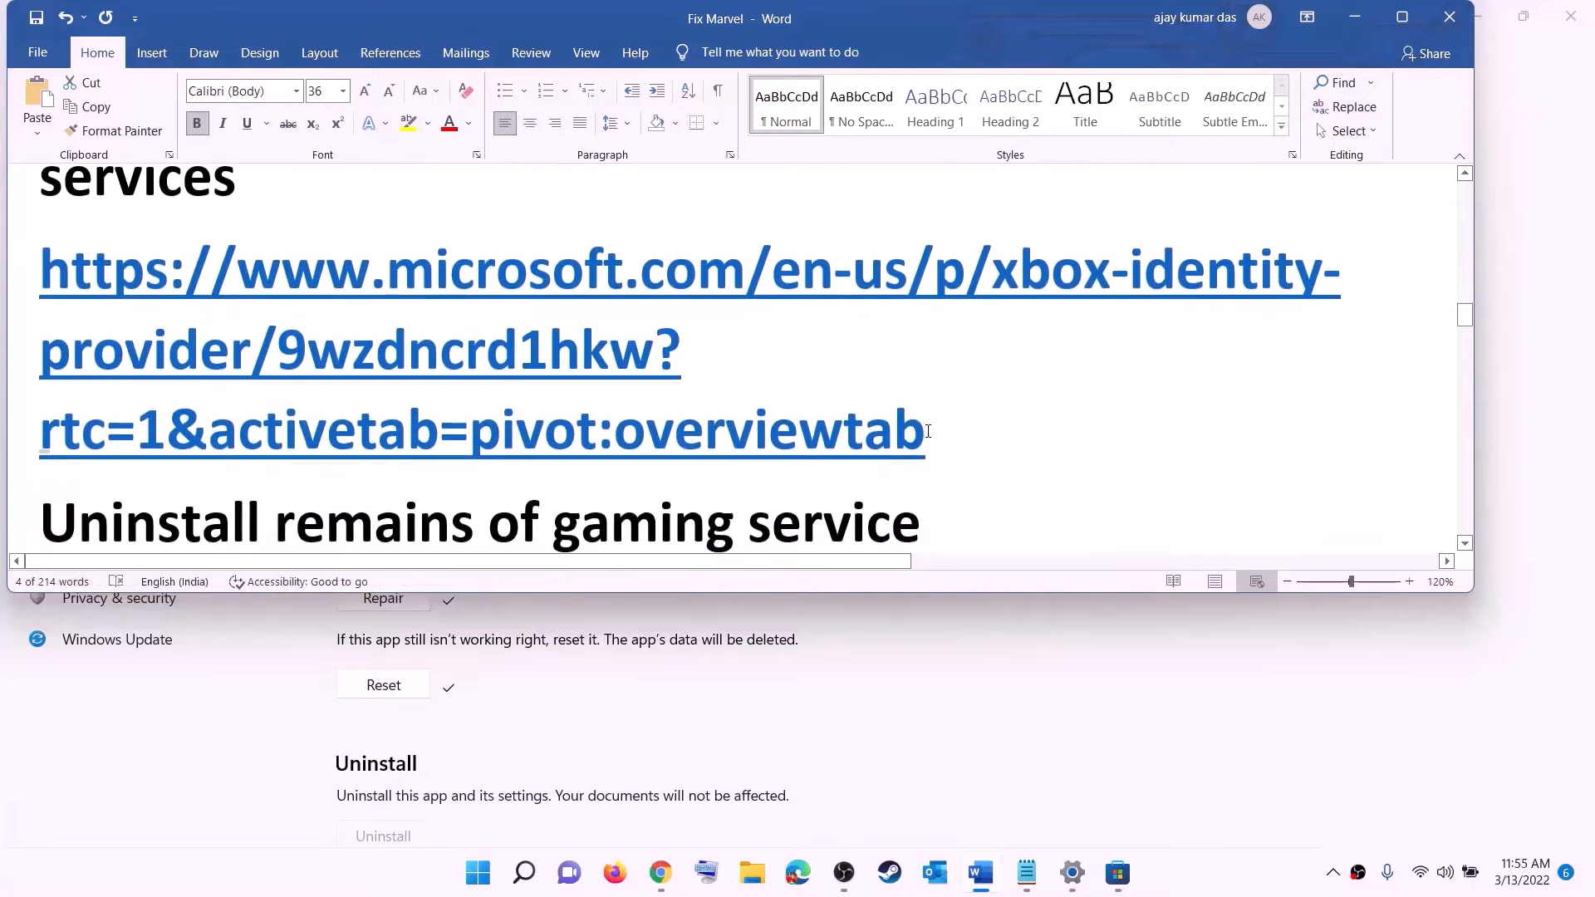
triple_click(270, 336)
right_click(270, 336)
click(366, 445)
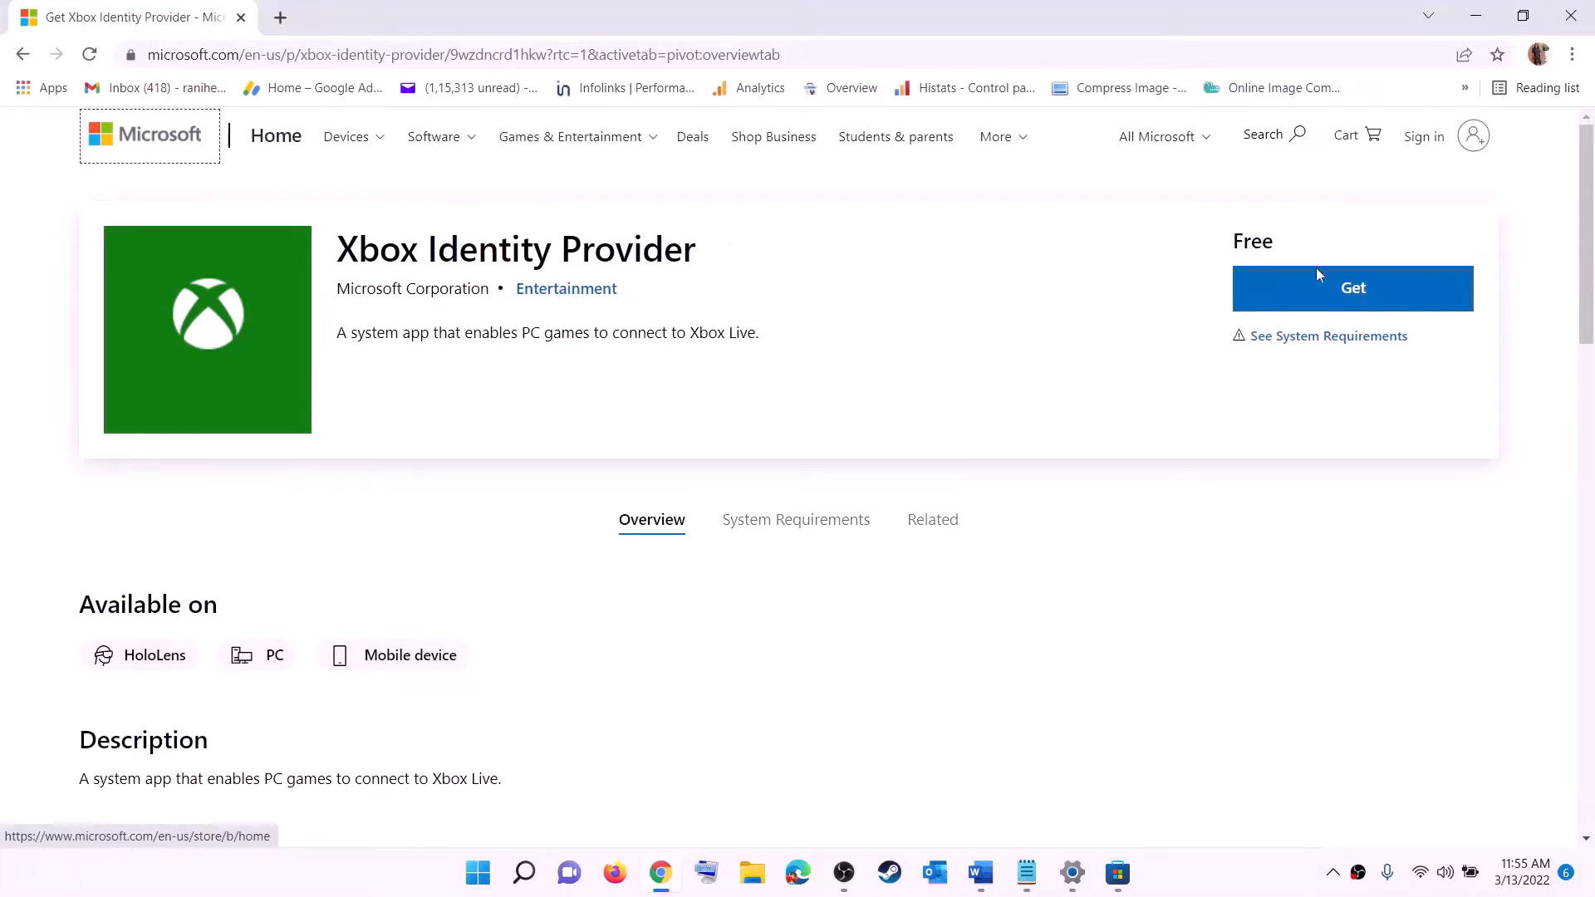
Get Xbox Identity Provider through the Microsoft Store, then return to the Word guide
click(1348, 298)
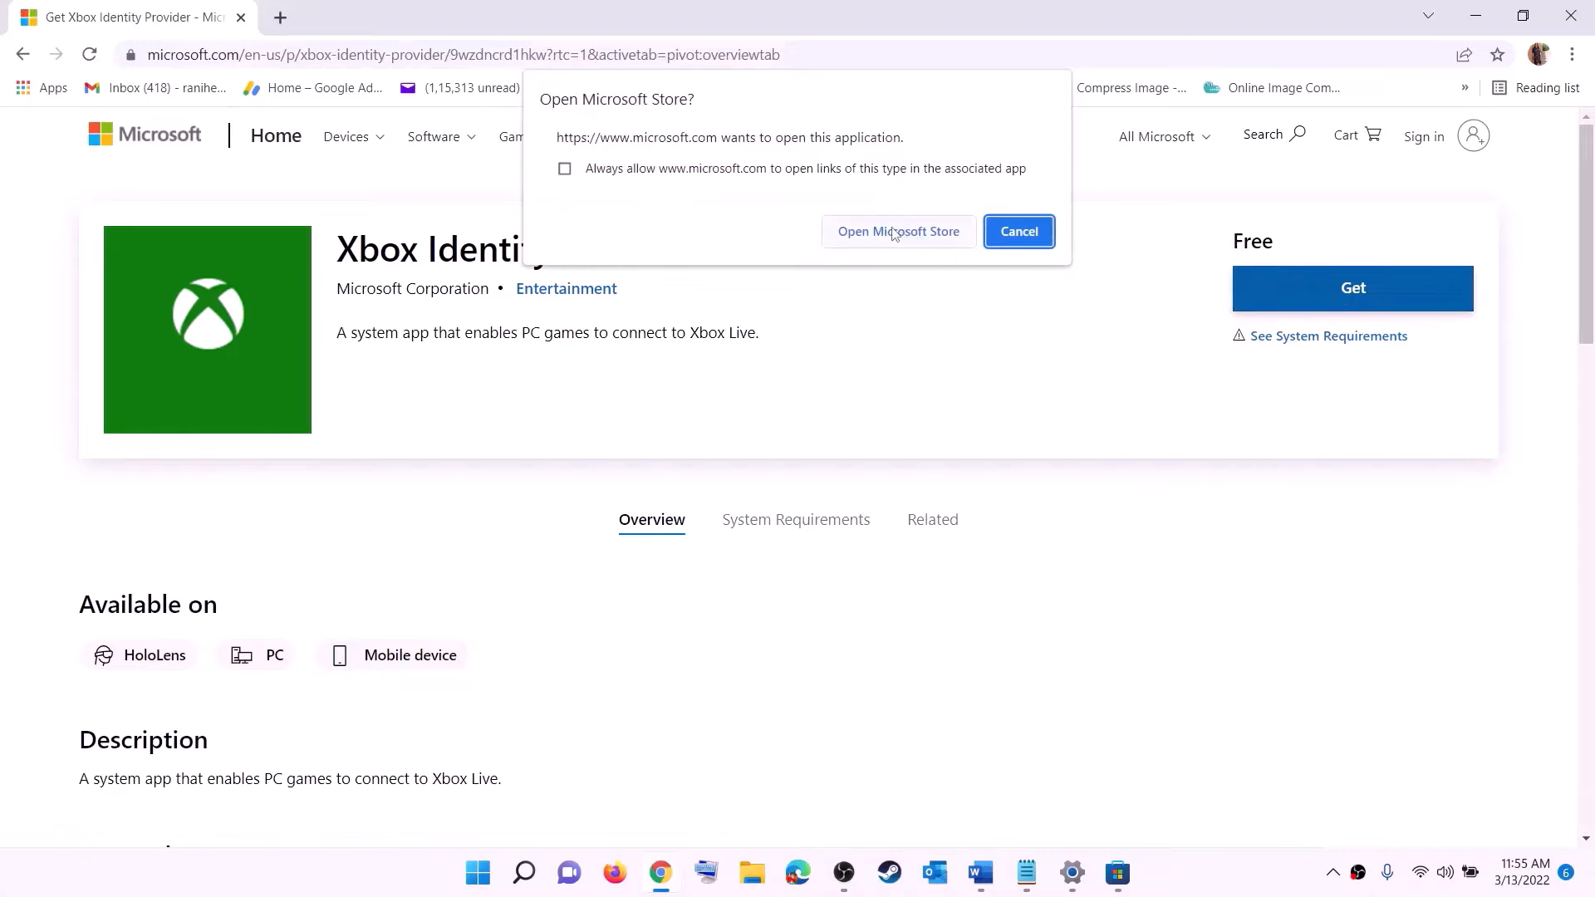
click(890, 239)
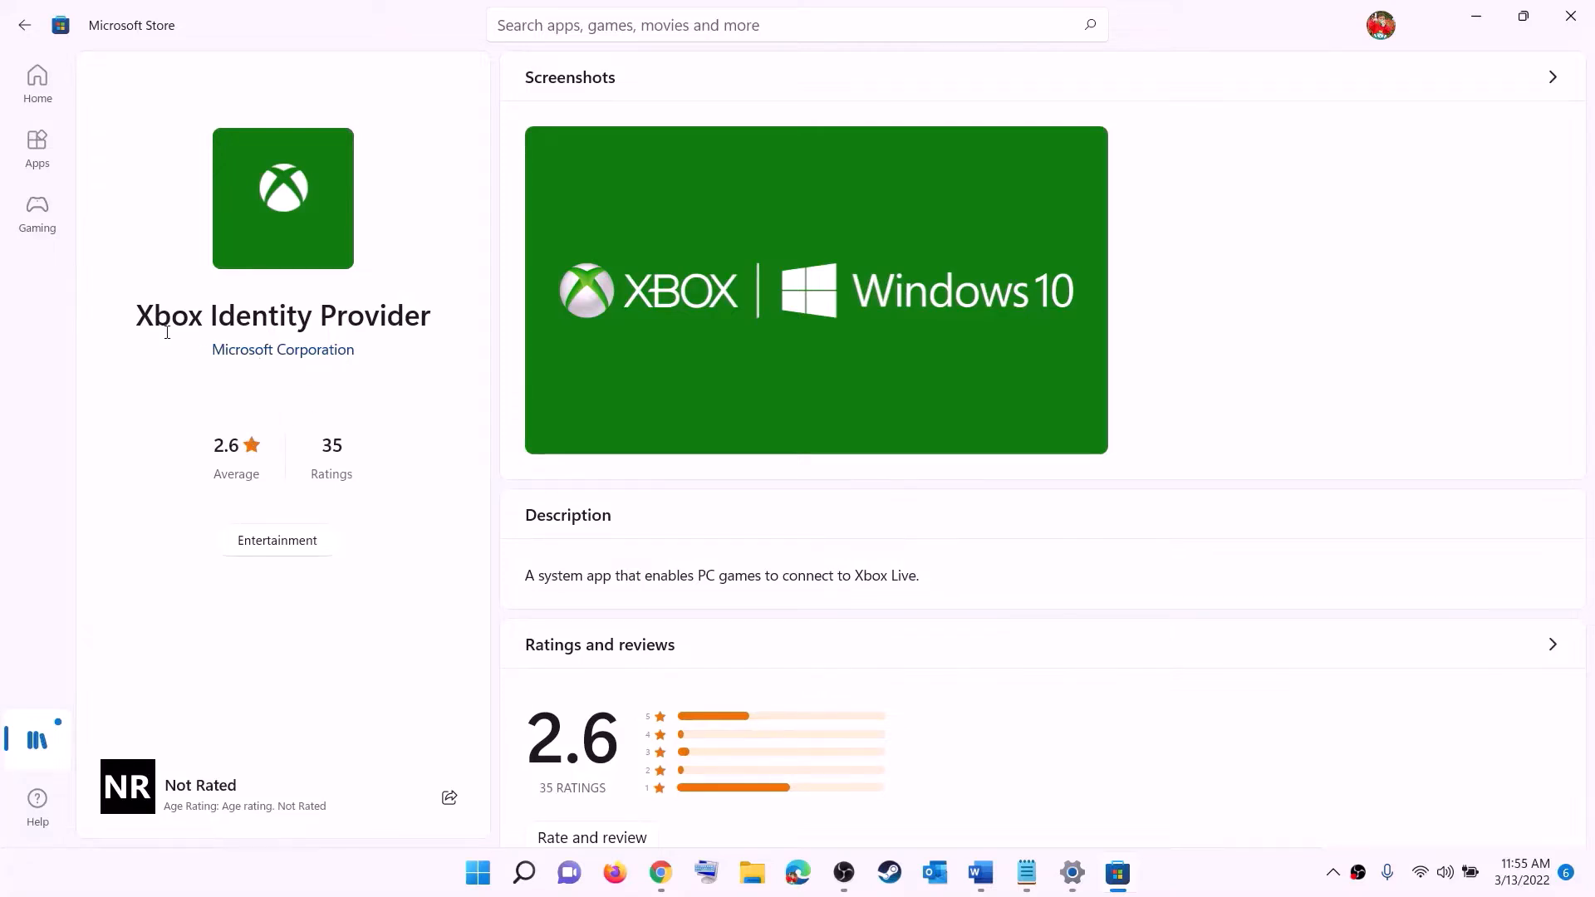
drag(135, 316, 430, 307)
click(268, 406)
key(alt+Tab)
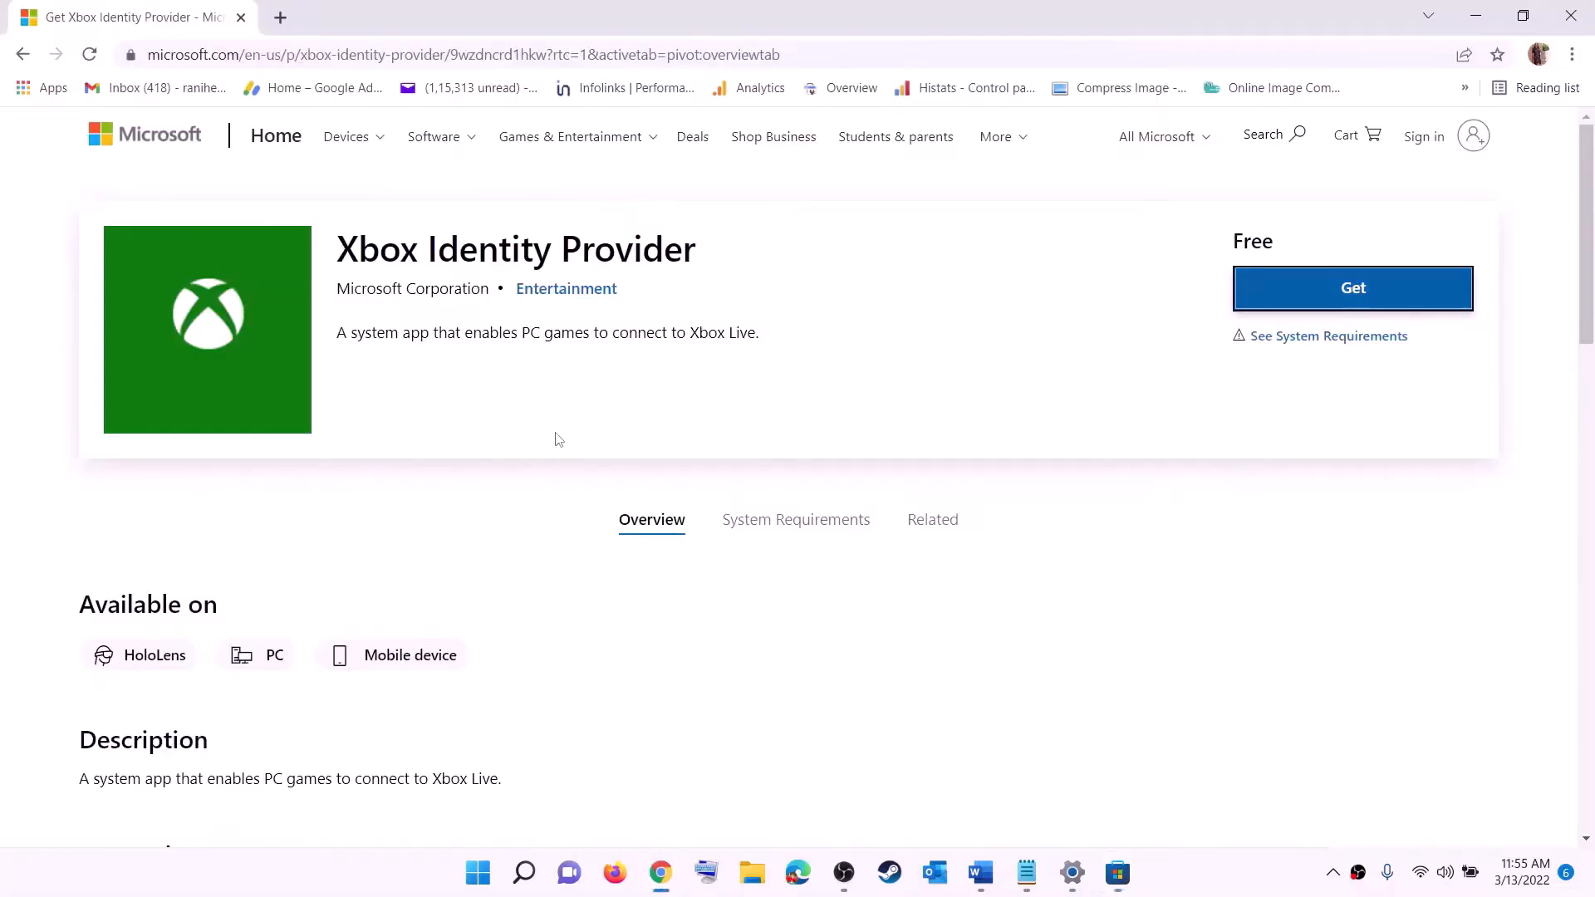
key(alt+Tab)
scroll(638, 411, down, 4)
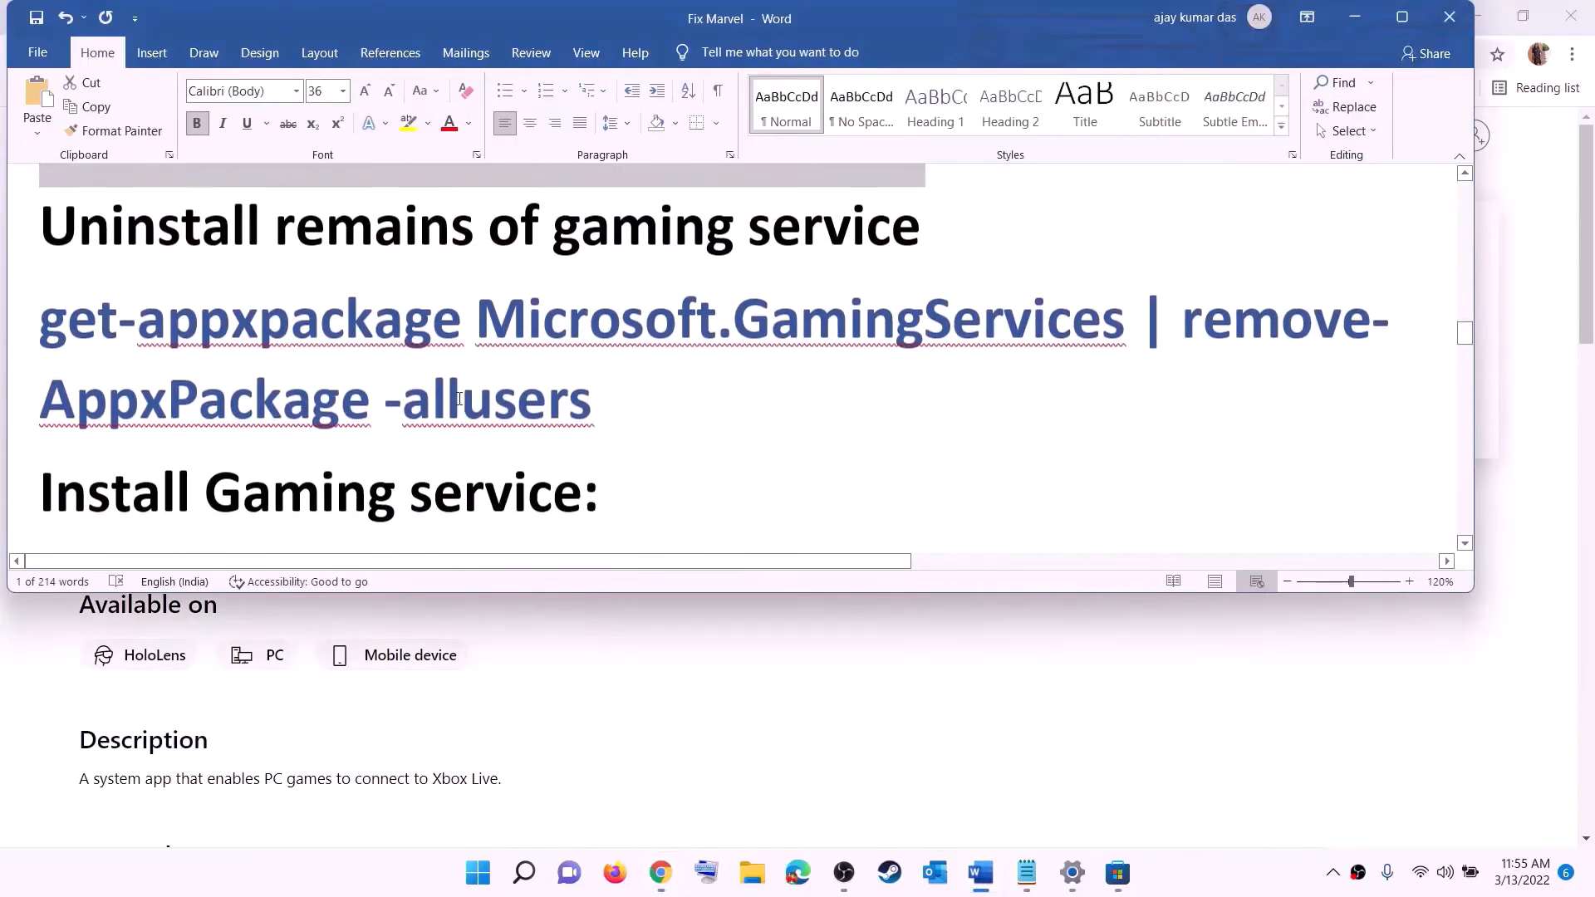
Copy the Gaming Services removal command and start Windows PowerShell as administrator
drag(638, 410, 37, 320)
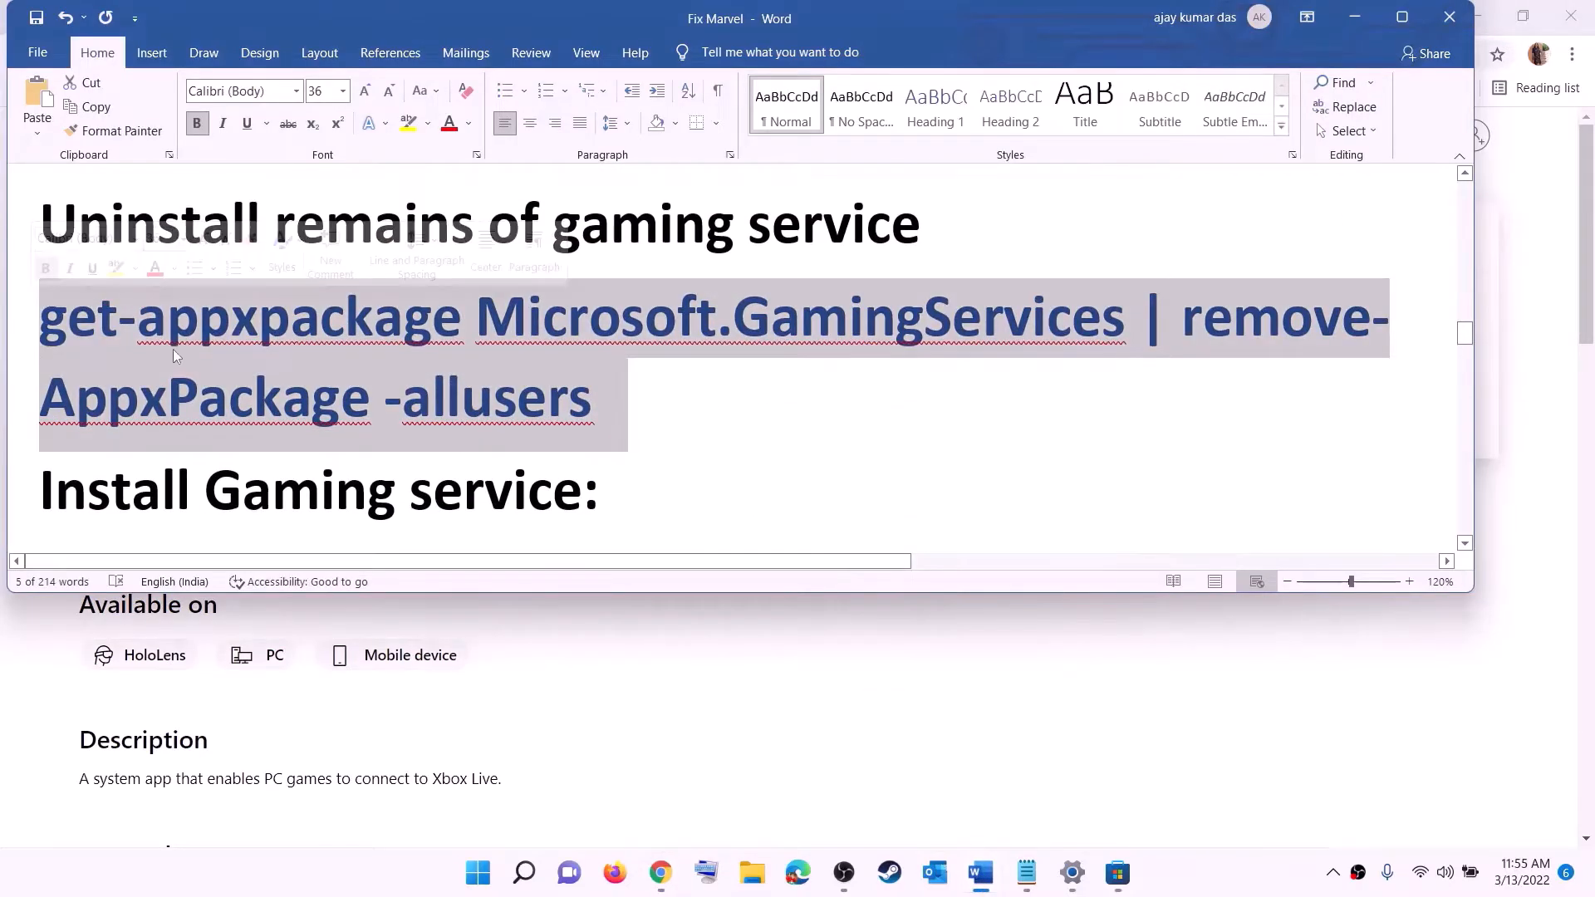
right_click(175, 350)
click(223, 389)
click(481, 876)
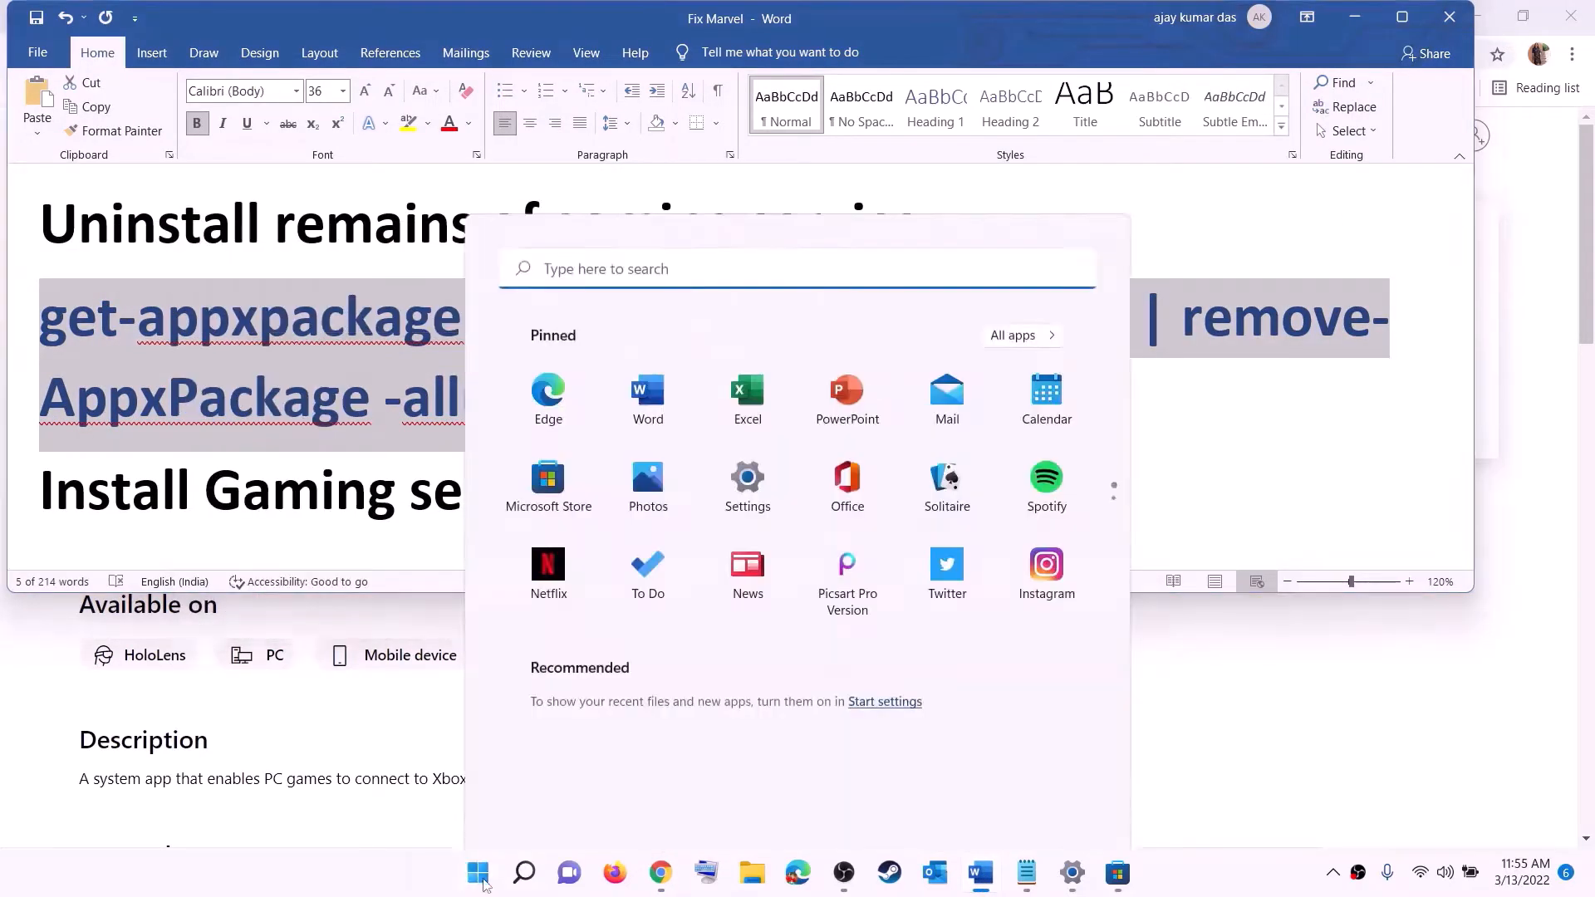
text(powers)
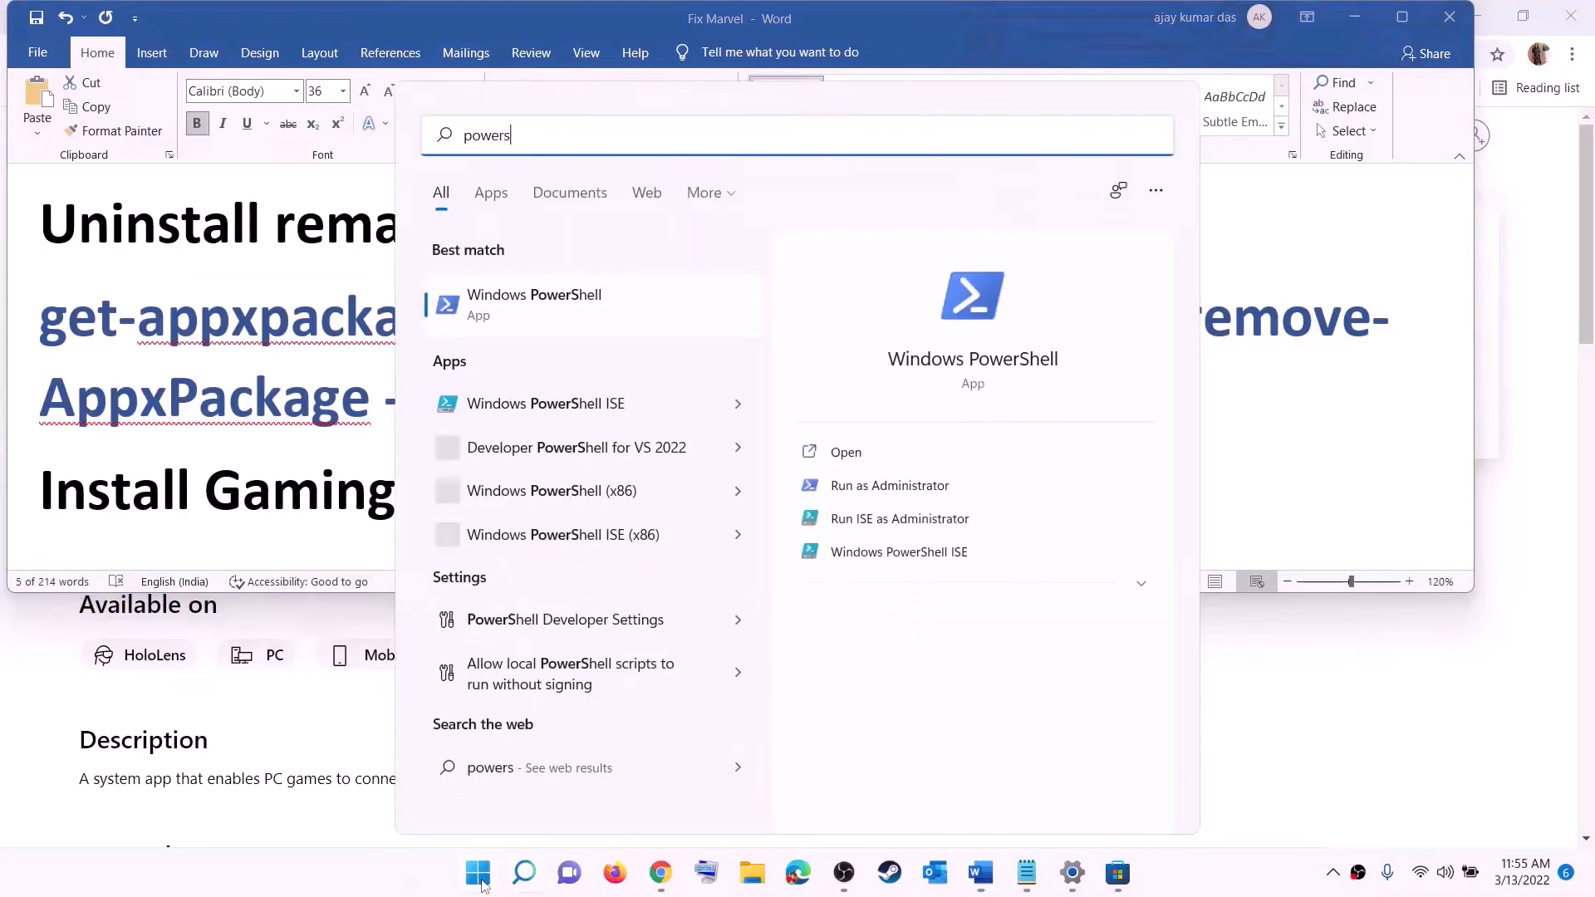
text(hell)
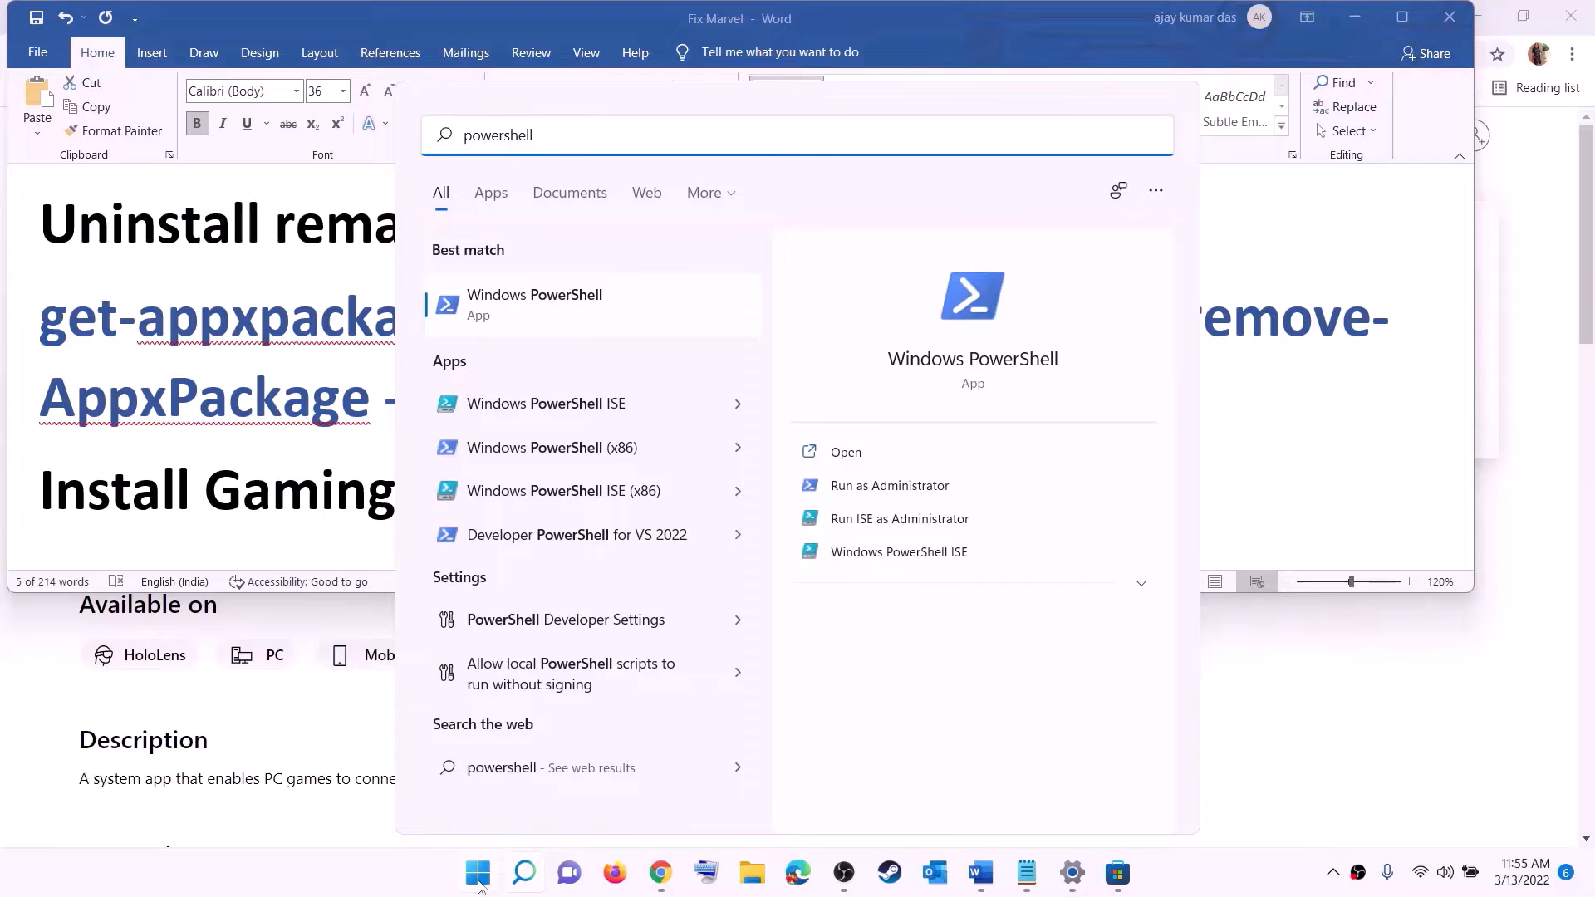
right_click(548, 322)
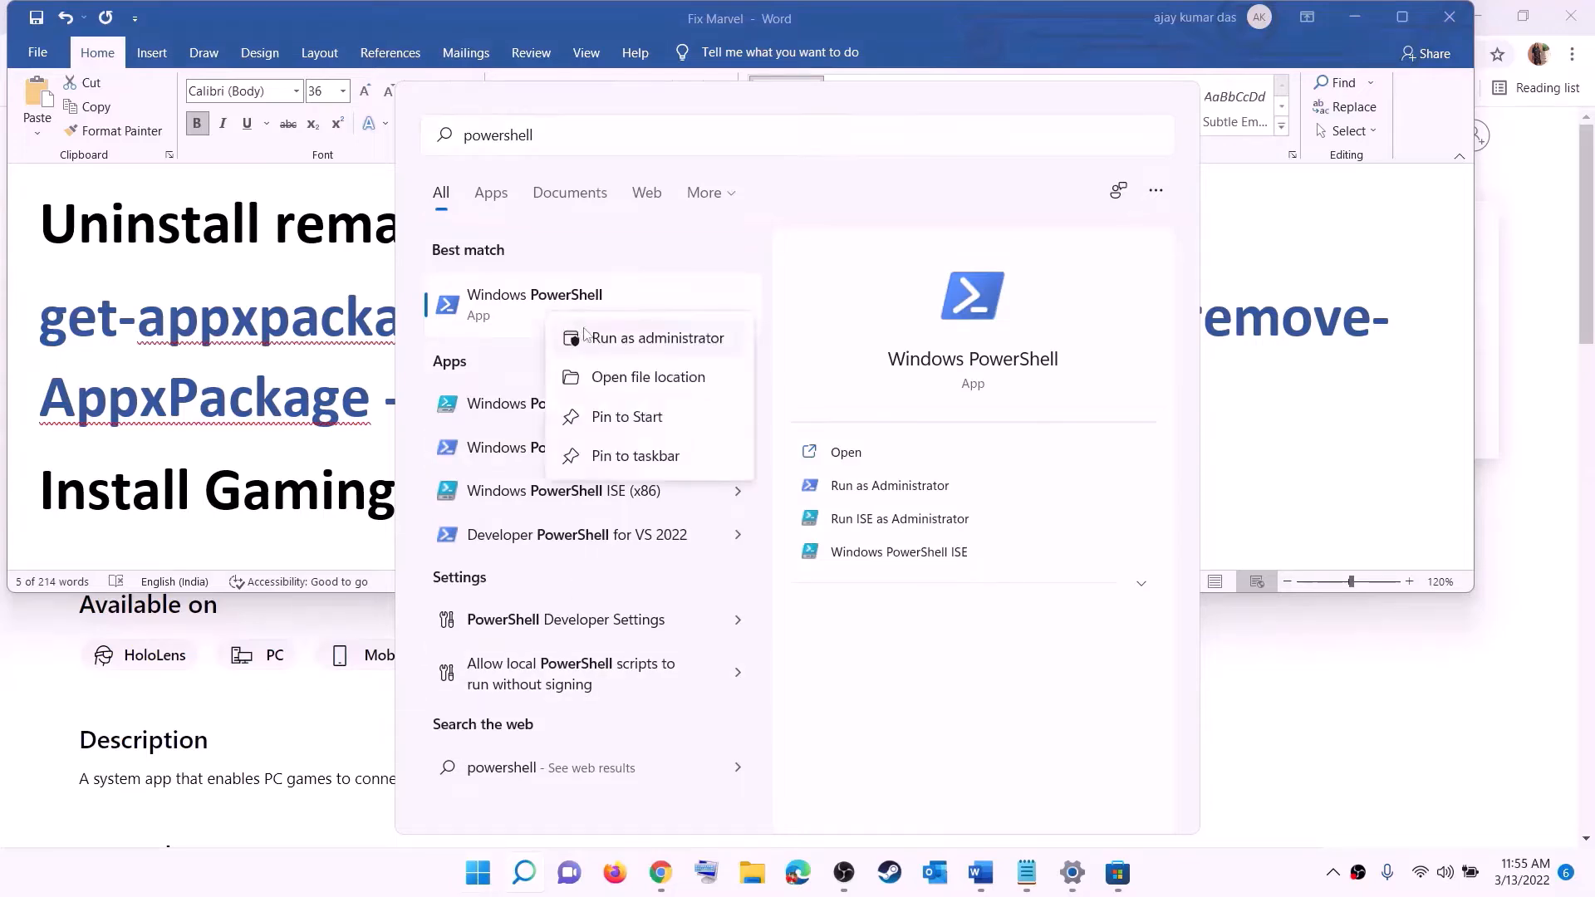
click(667, 340)
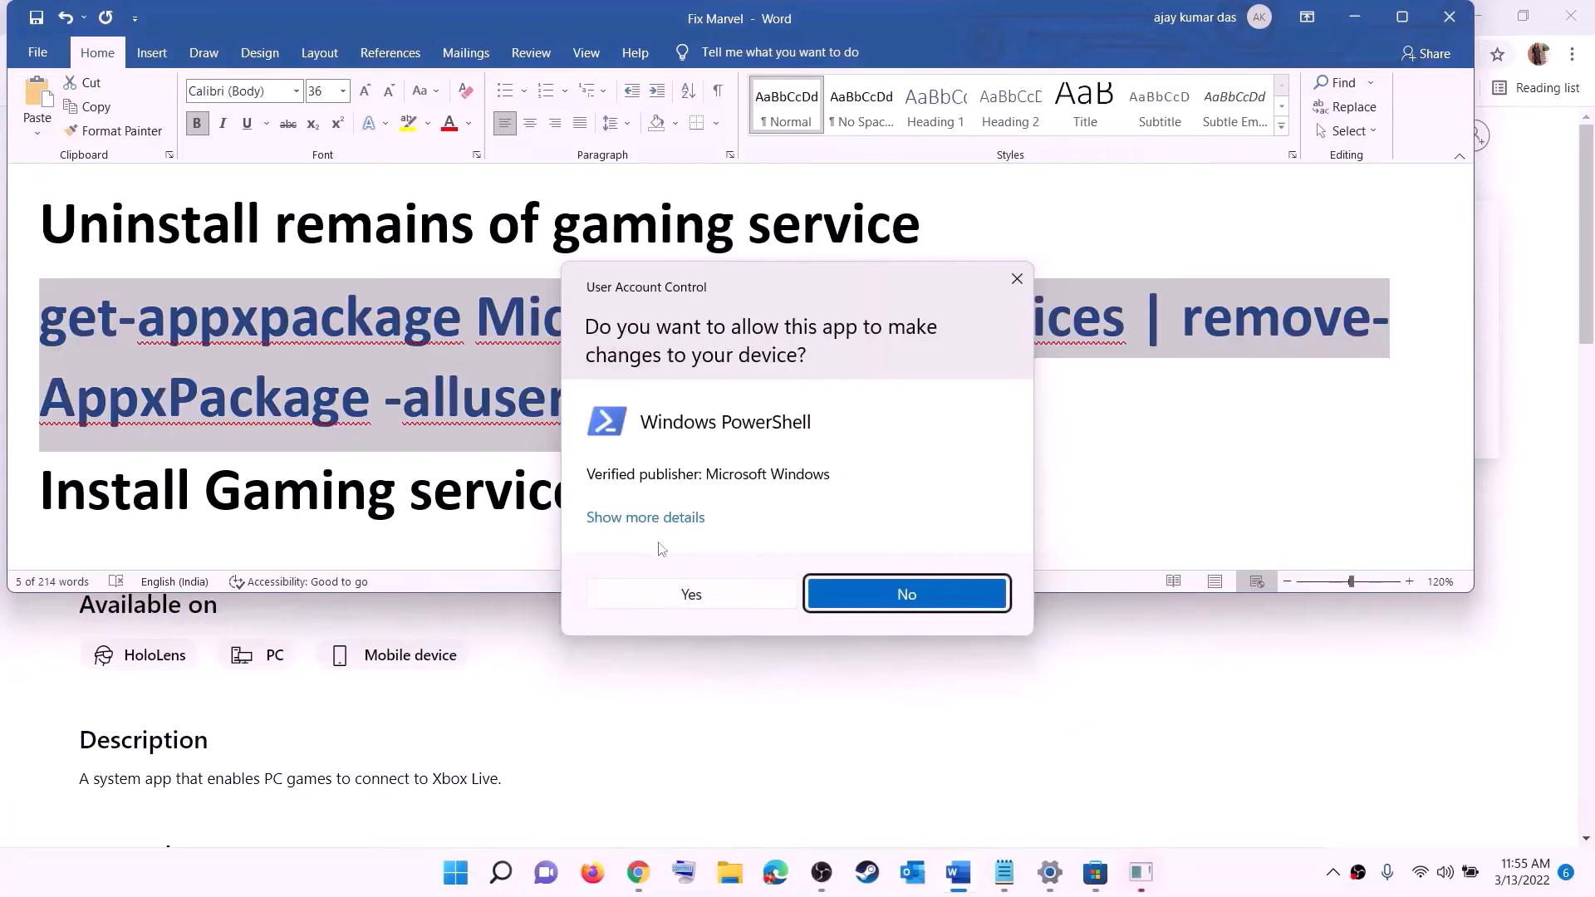
click(691, 595)
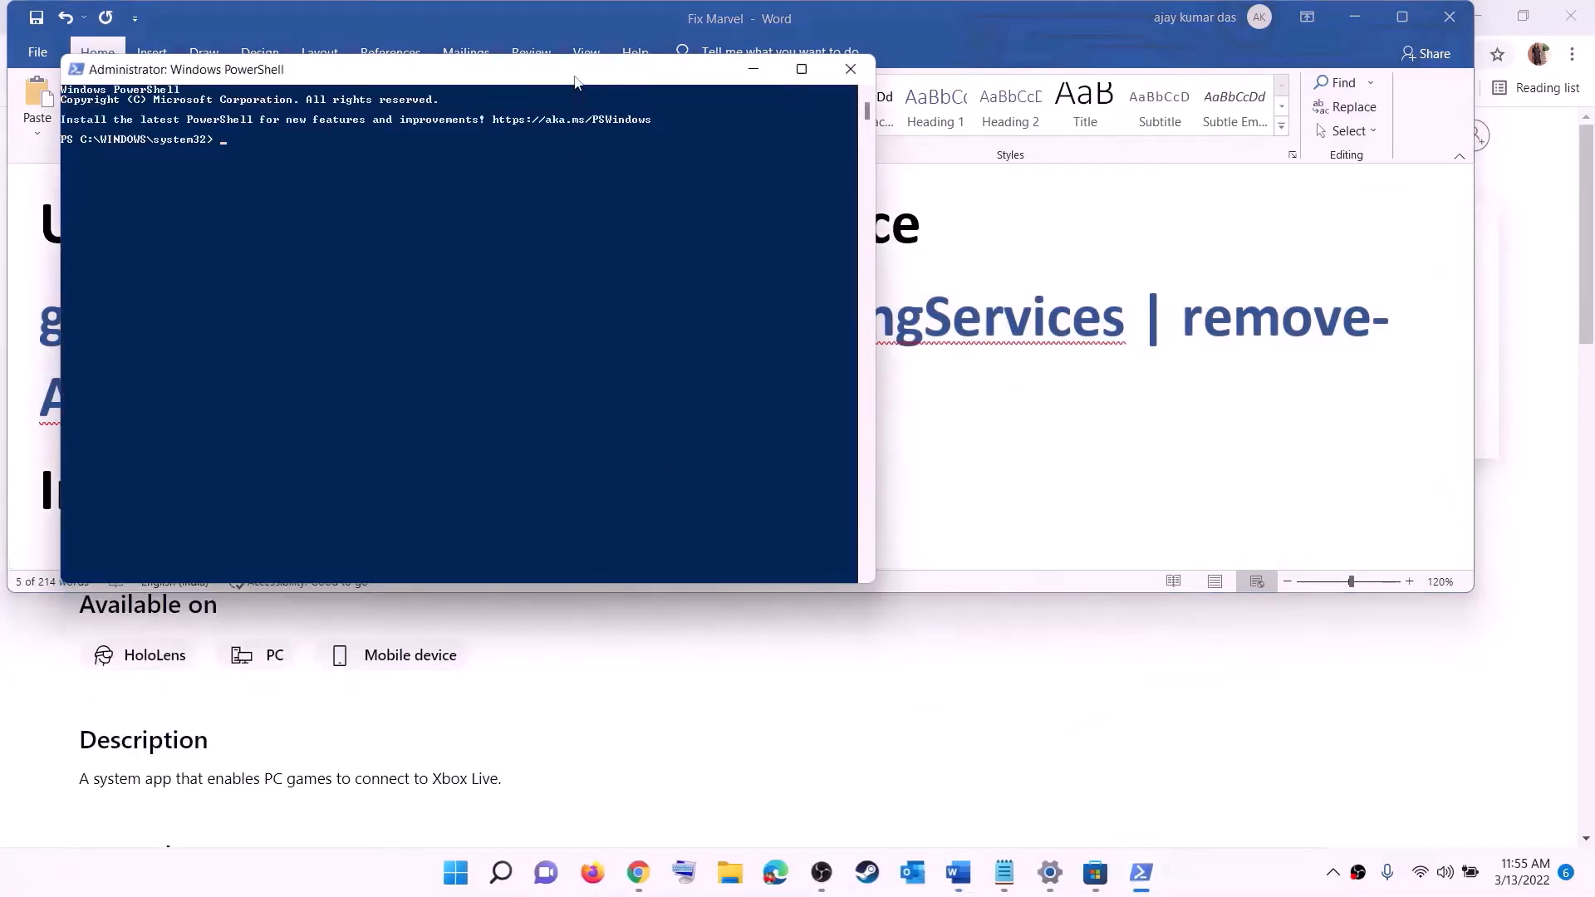
drag(574, 80, 742, 181)
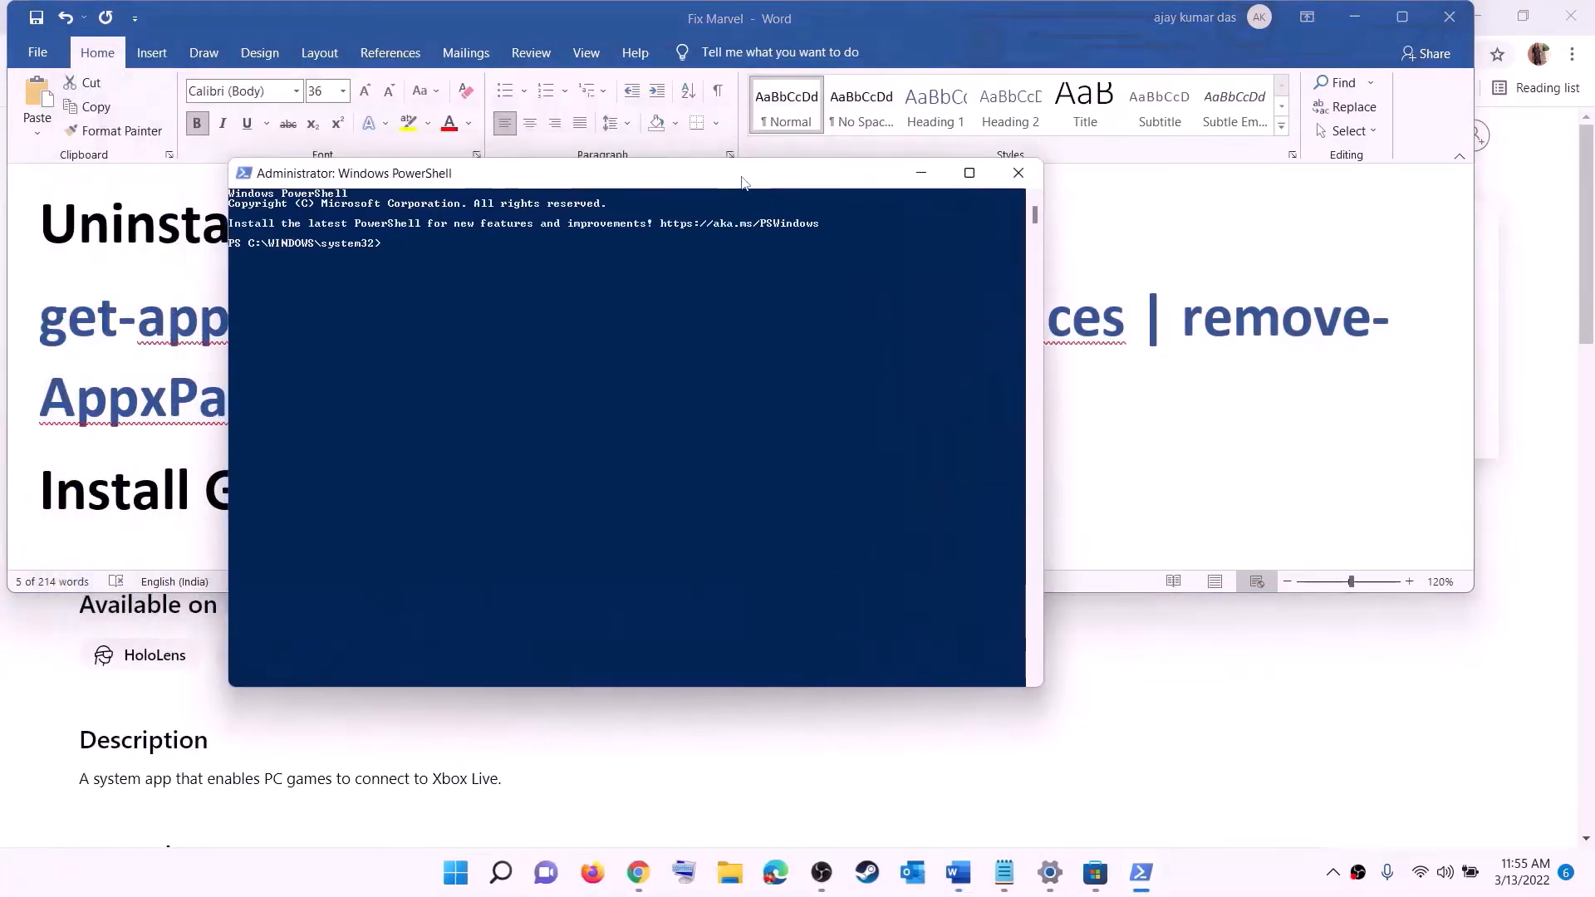
Paste and run the Microsoft.GamingServices removal command, then return to the guide
text(get-appxpackage Microsoft.GamingServices | remove-AppxPackage -allusers)
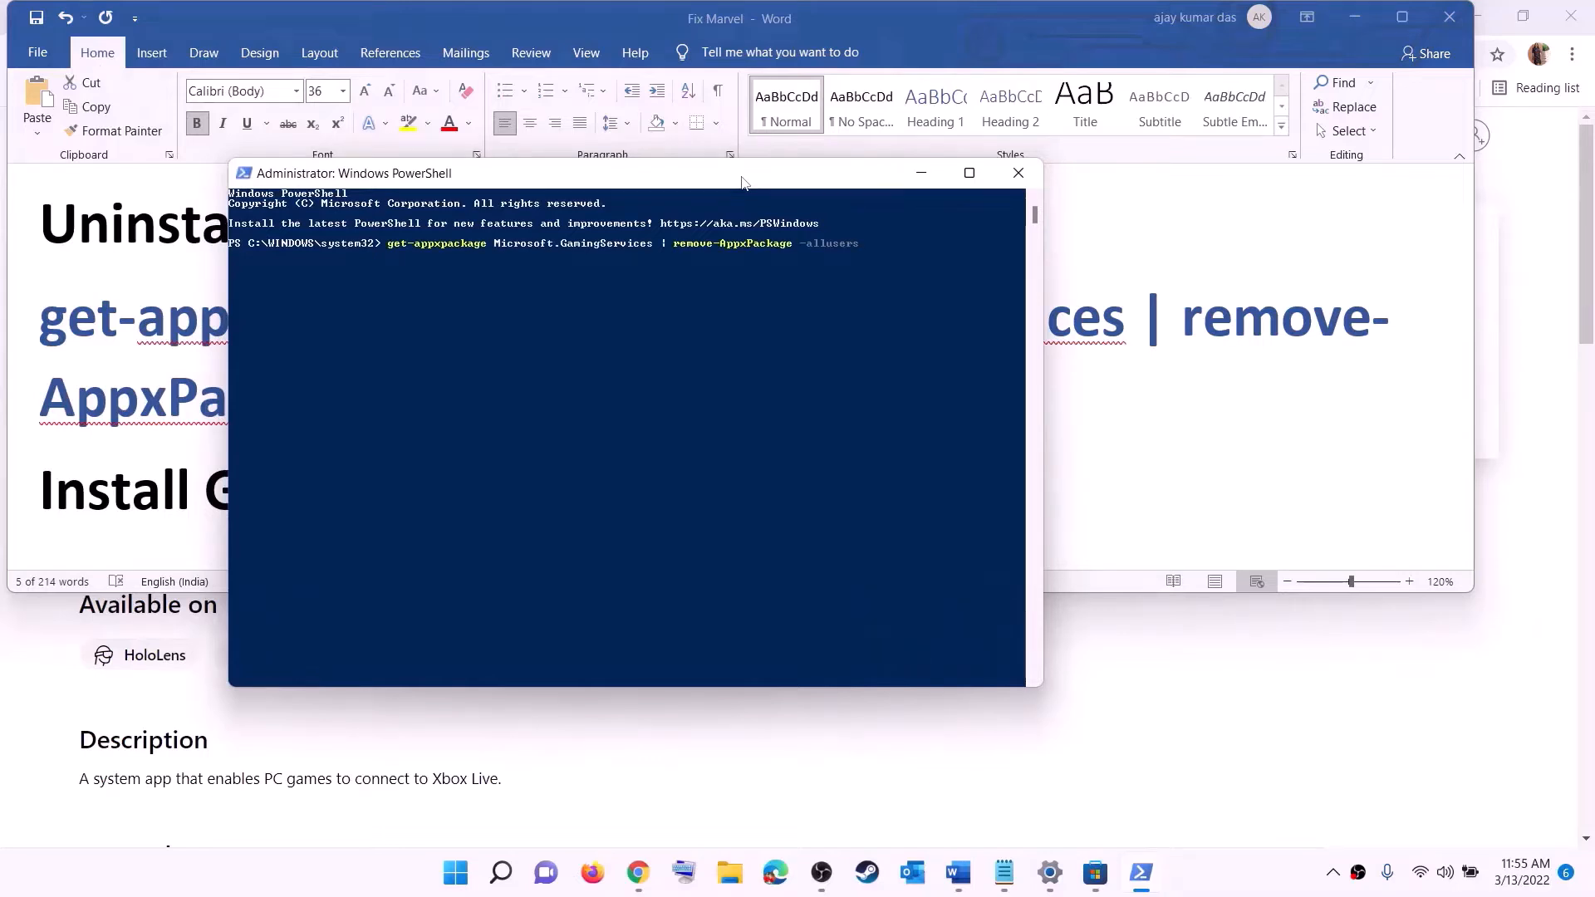
key(Return)
key(alt+Tab)
scroll(830, 434, down, 3)
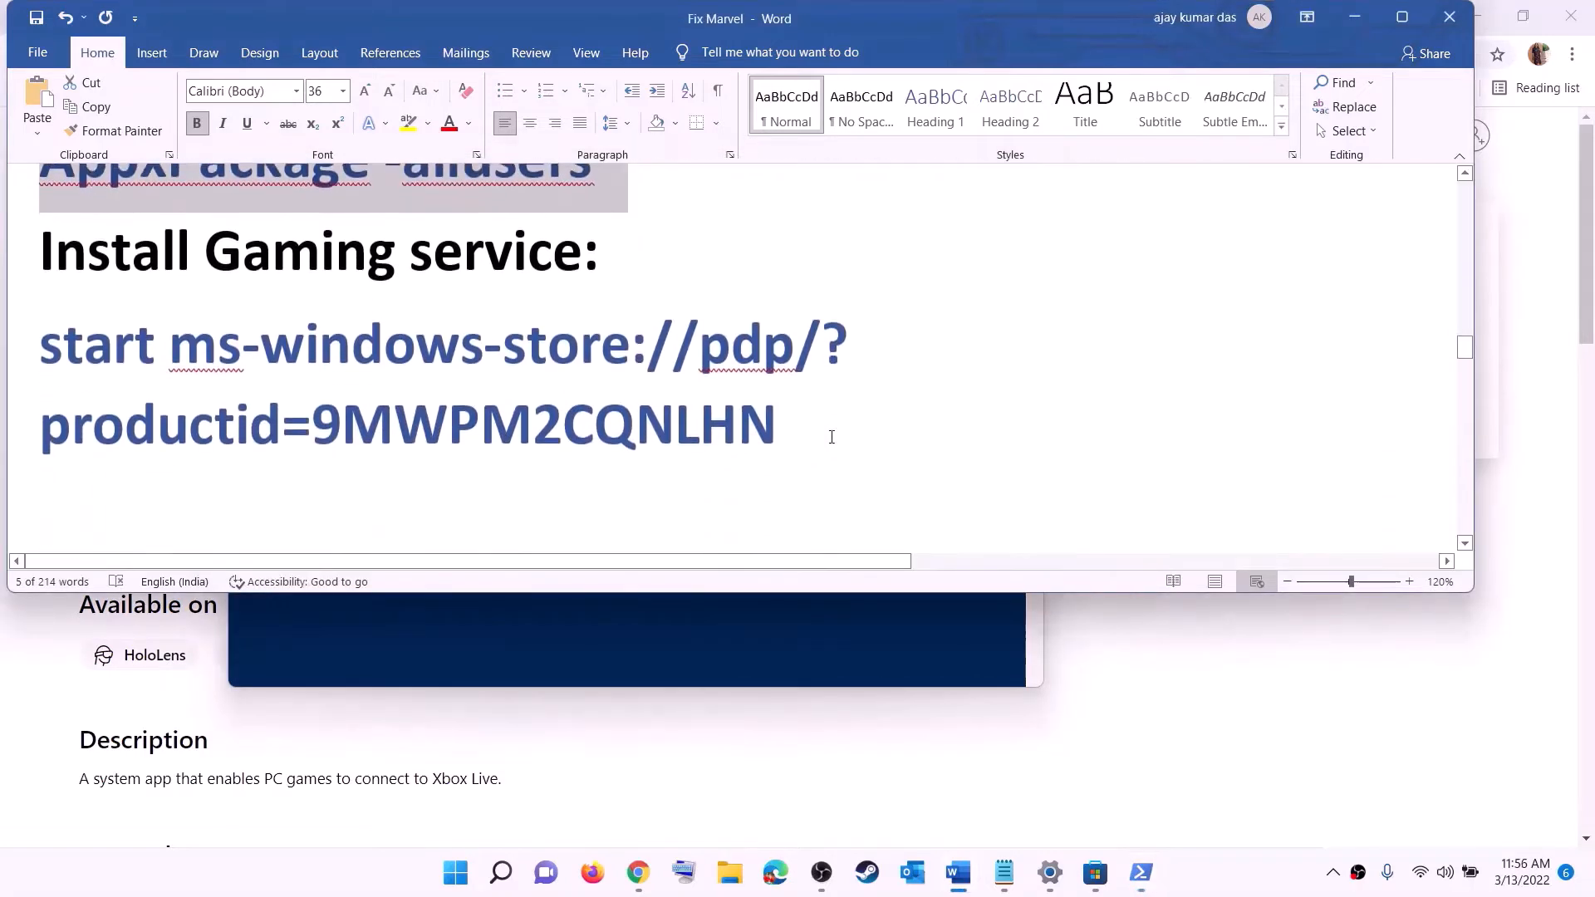
Run the copied ms-windows-store command in PowerShell and approve the Gaming Services install
drag(830, 434, 2, 379)
right_click(177, 377)
click(218, 416)
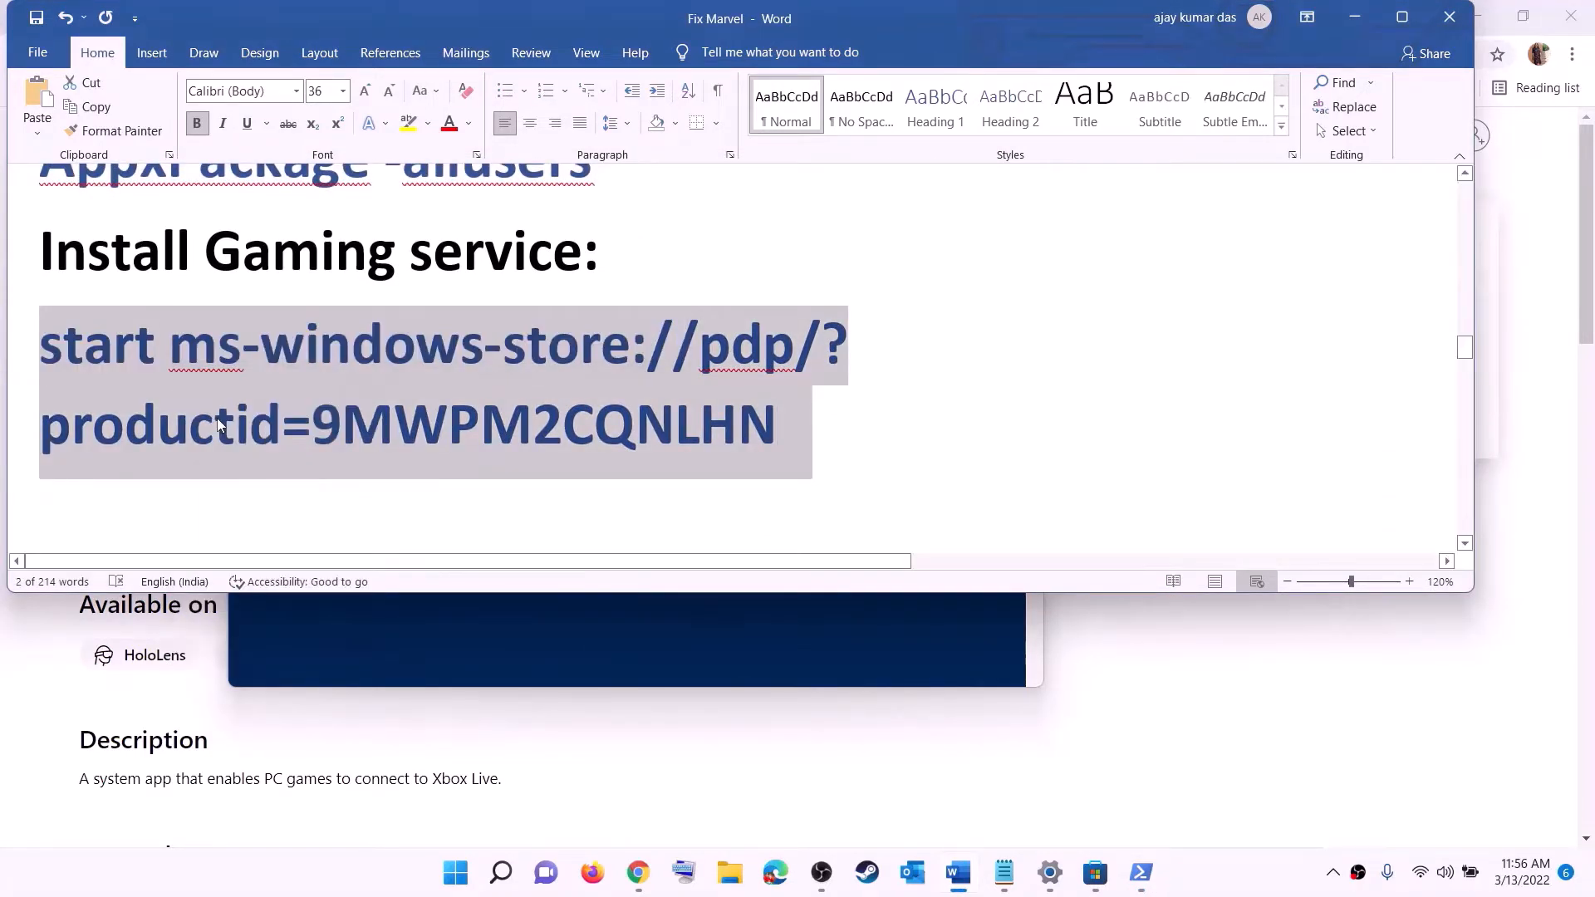
key(alt+Tab)
right_click(476, 363)
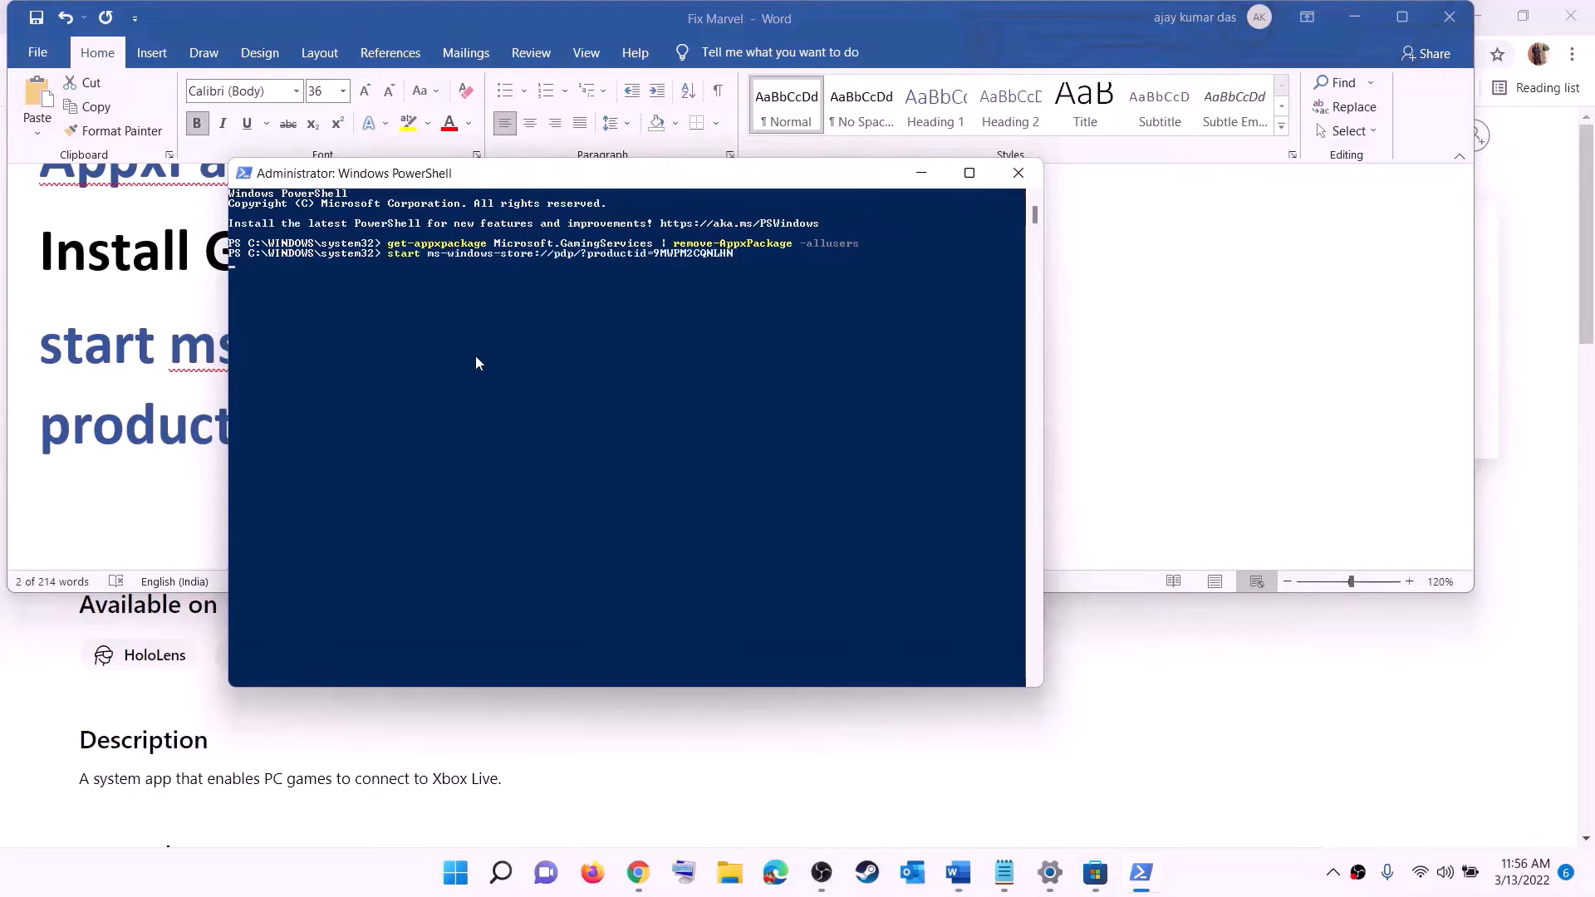
key(Return)
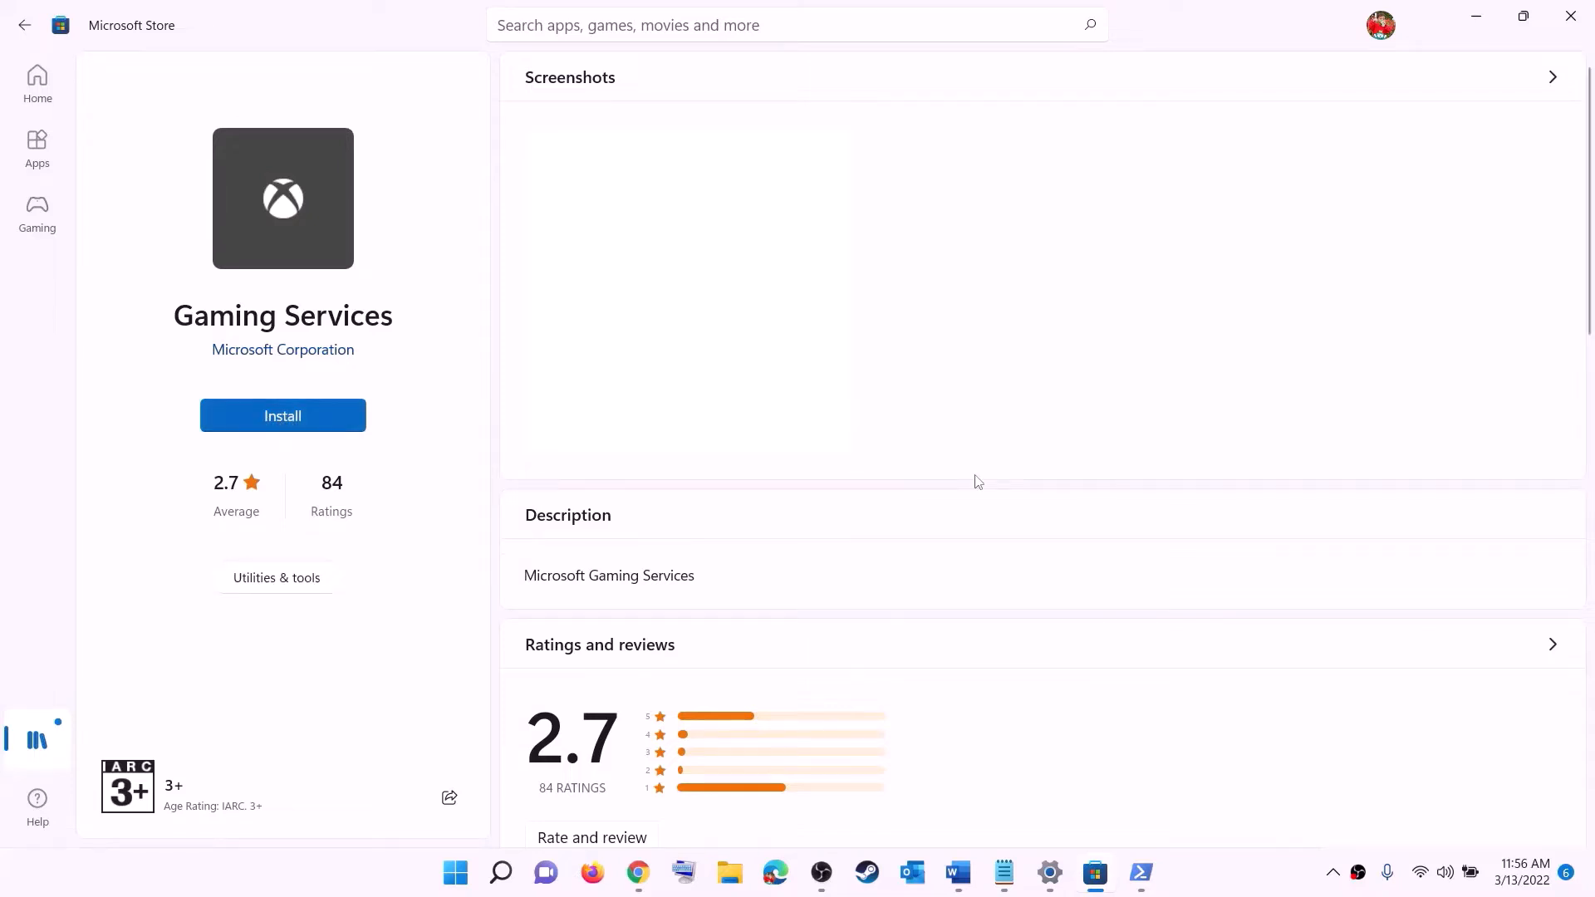
click(708, 600)
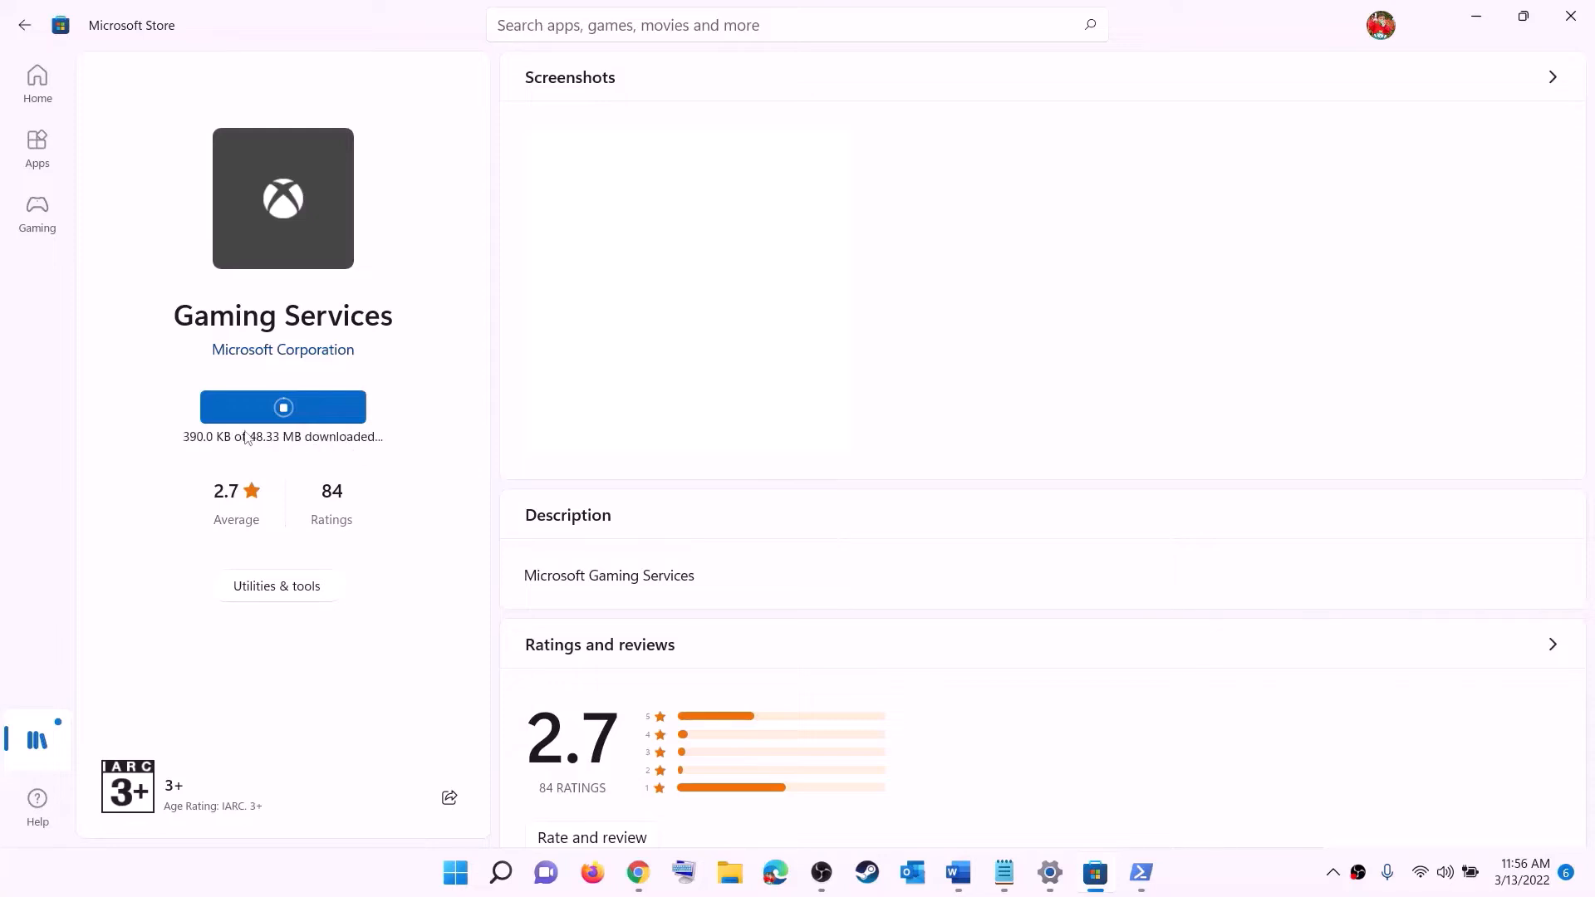
click(955, 872)
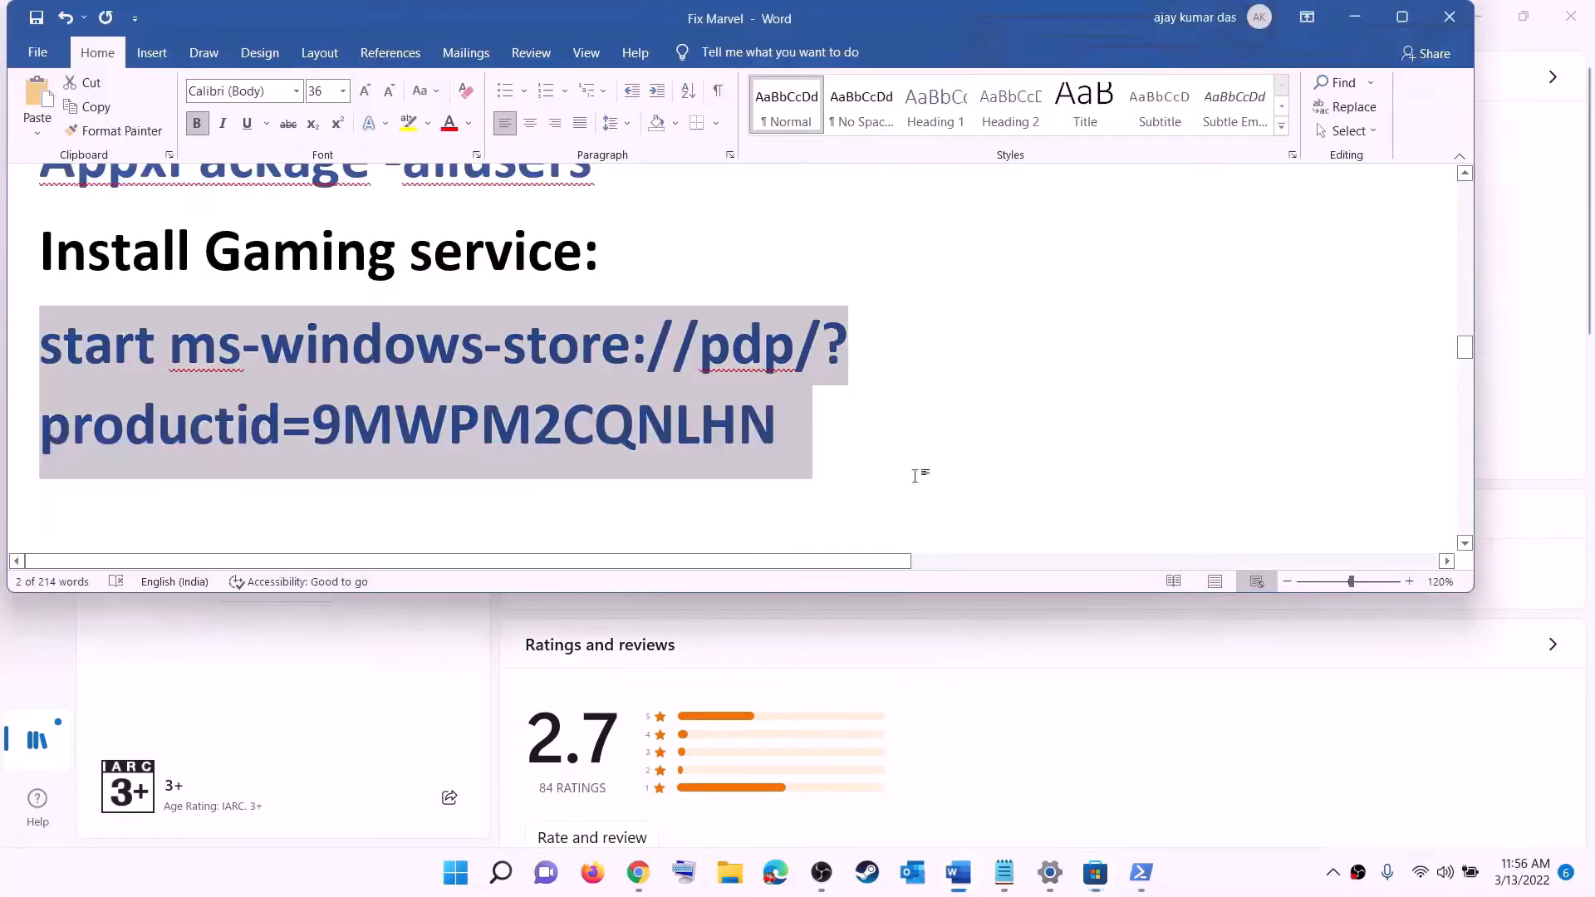
Open the Services console from a Start search for 'servic'
scroll(527, 427, down, 5)
scroll(529, 429, down, 2)
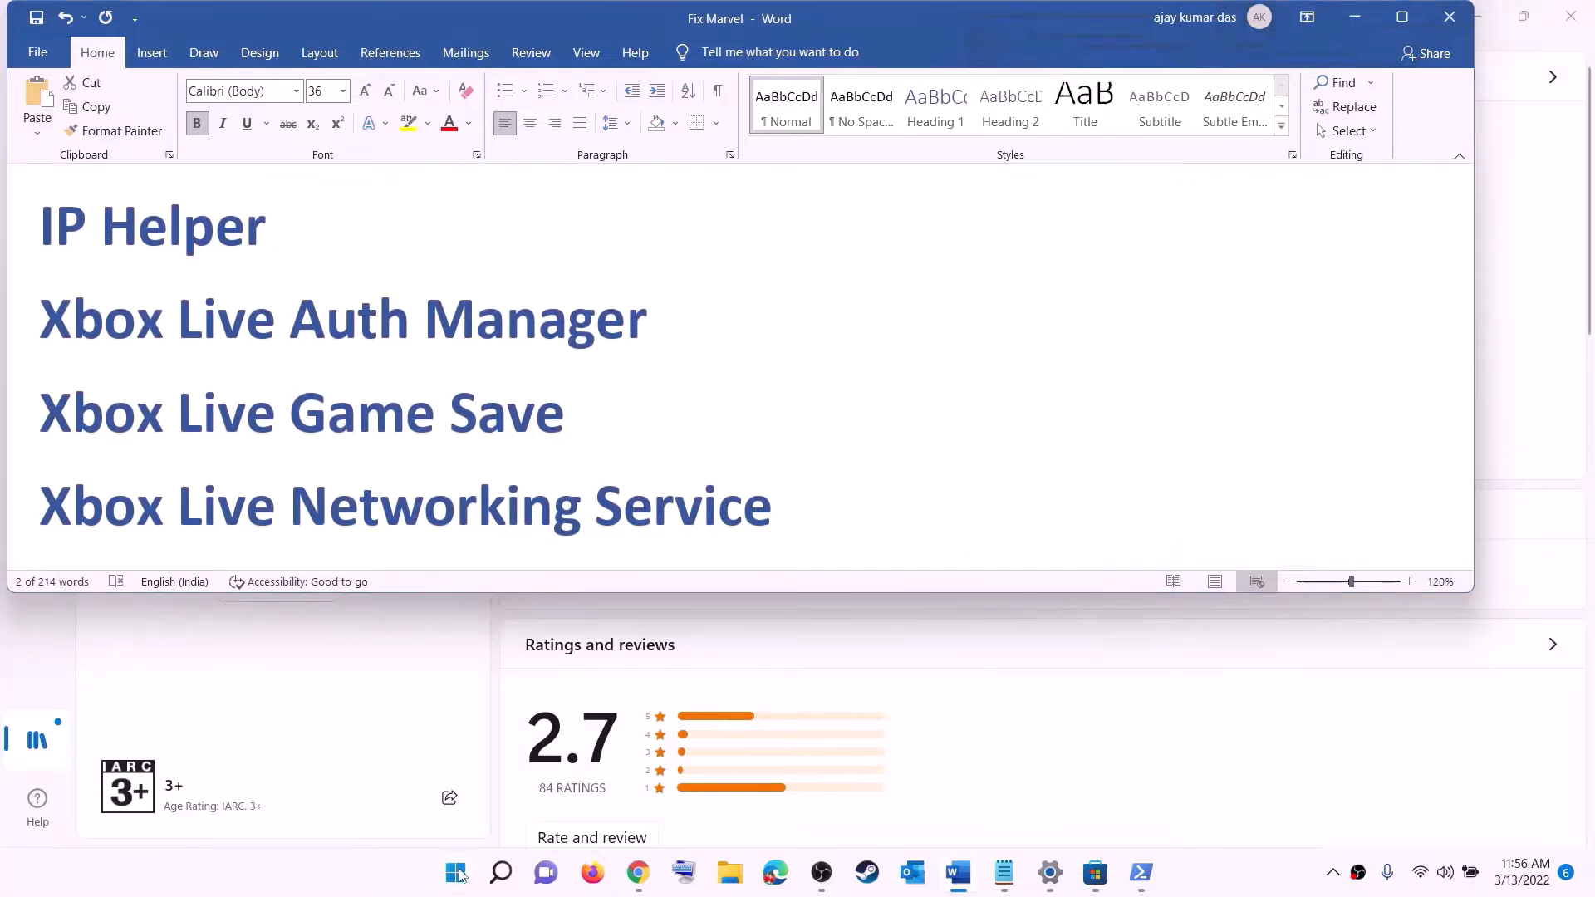
click(459, 875)
text(serv)
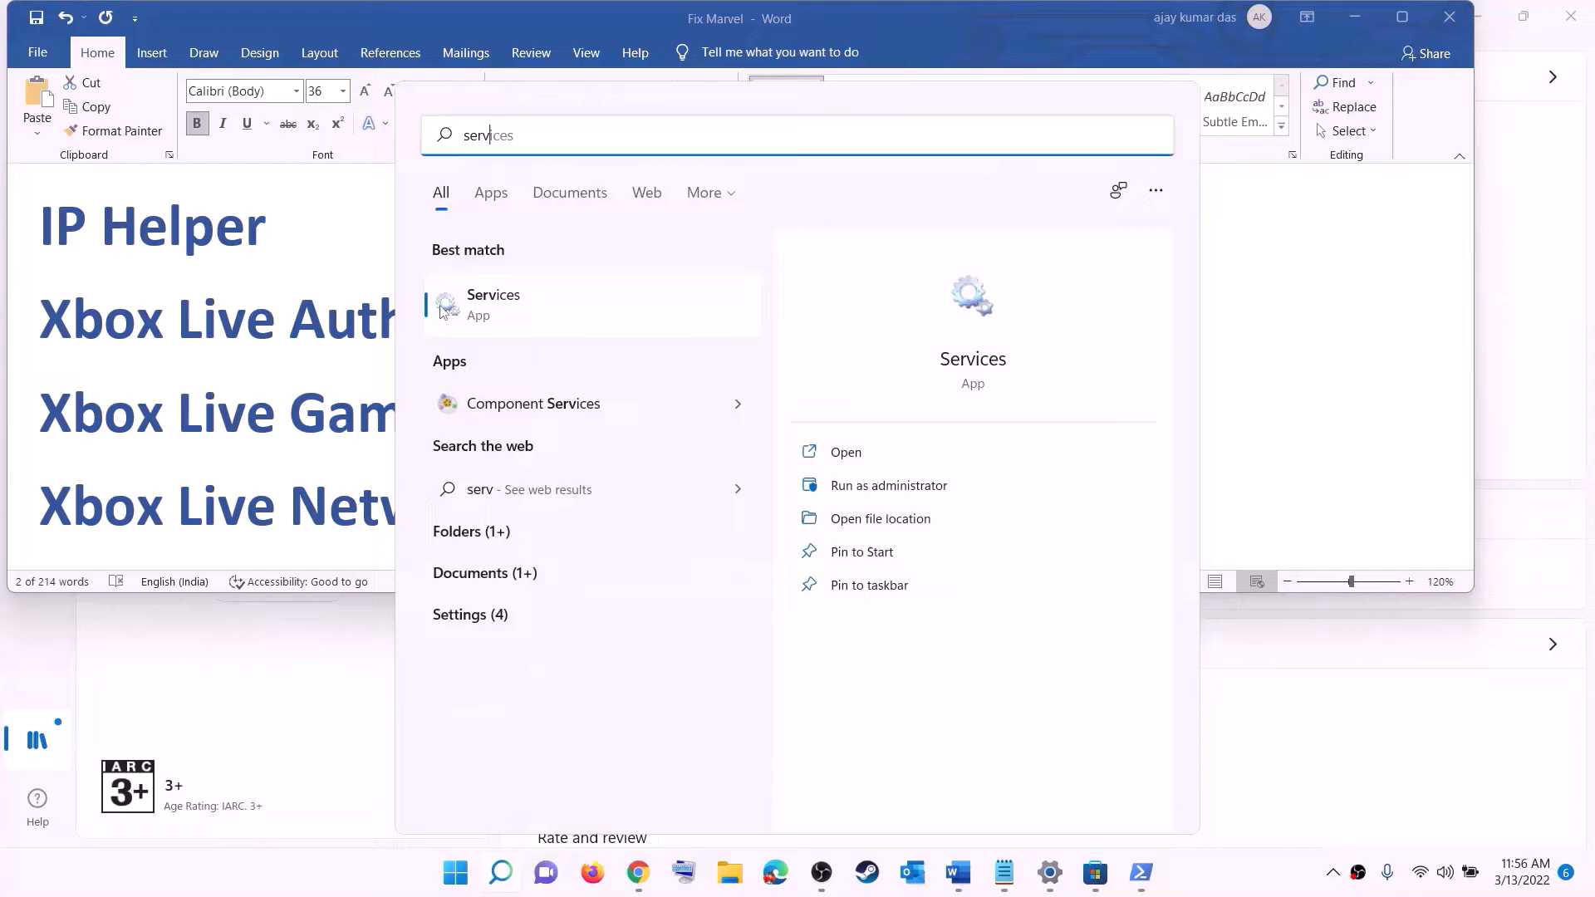
text(ic)
key(Return)
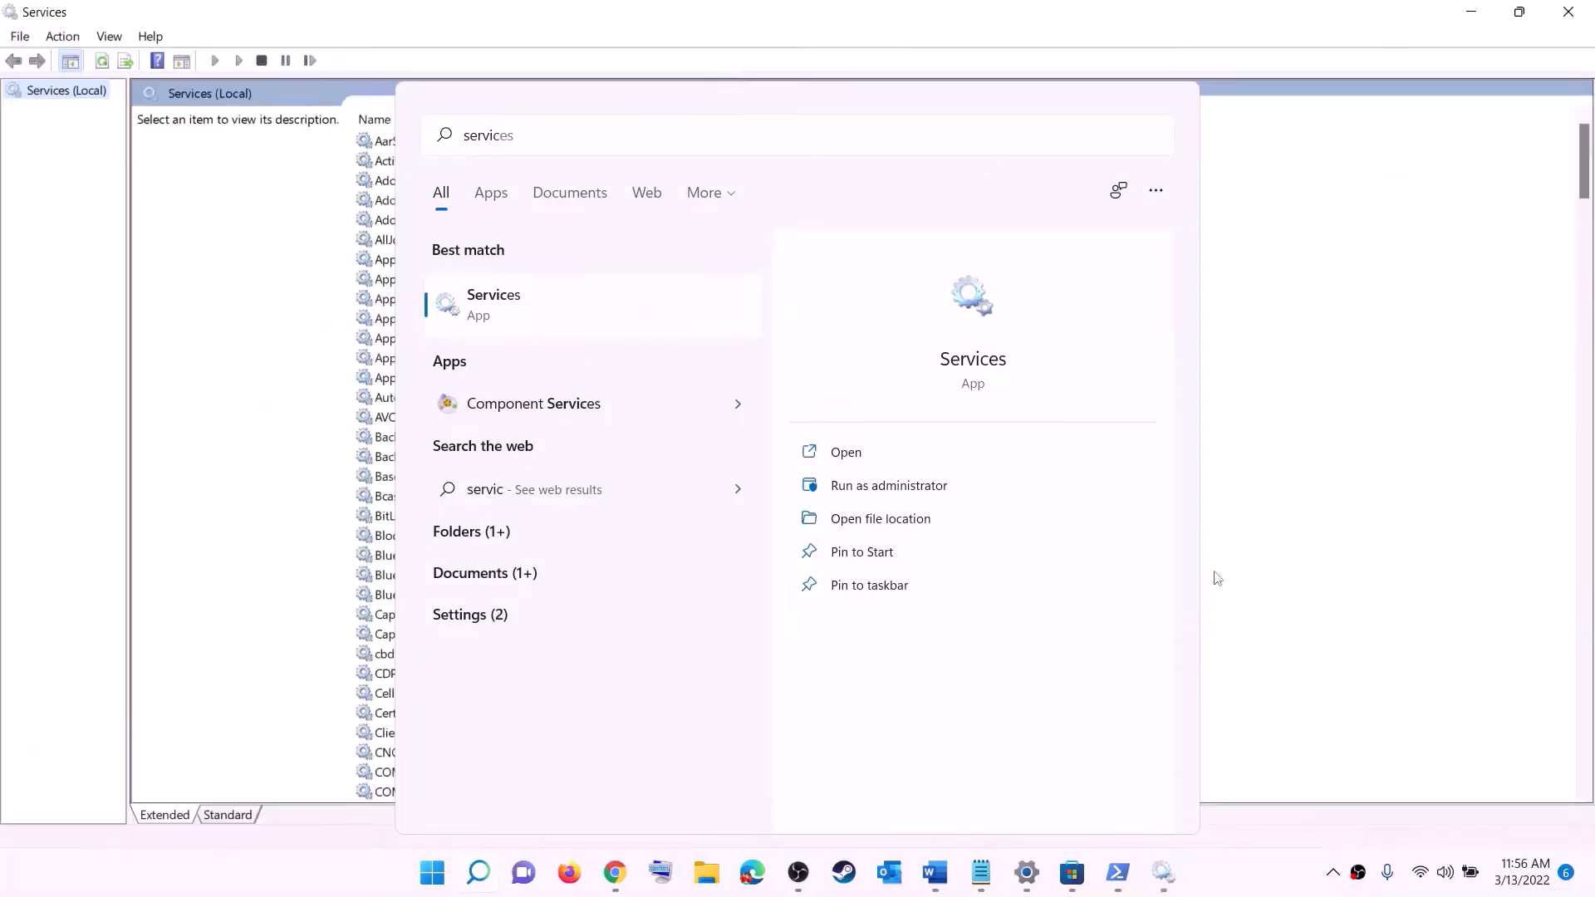
click(460, 497)
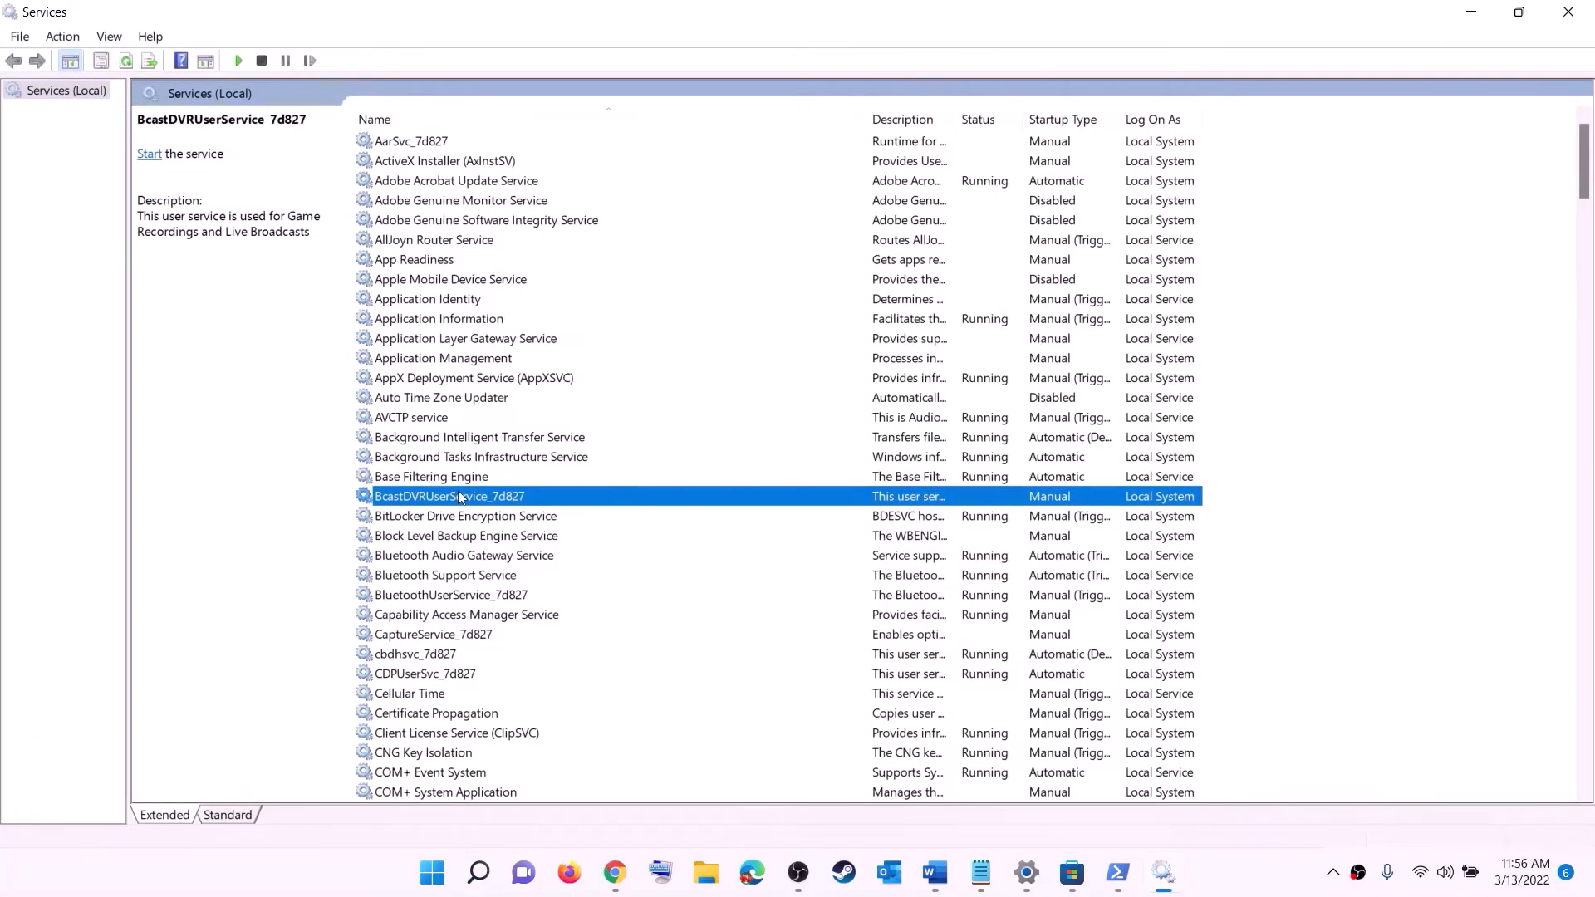
Keep IP Helper's startup type Automatic, apply and close, then move to the Xbox services
key(i)
key(p)
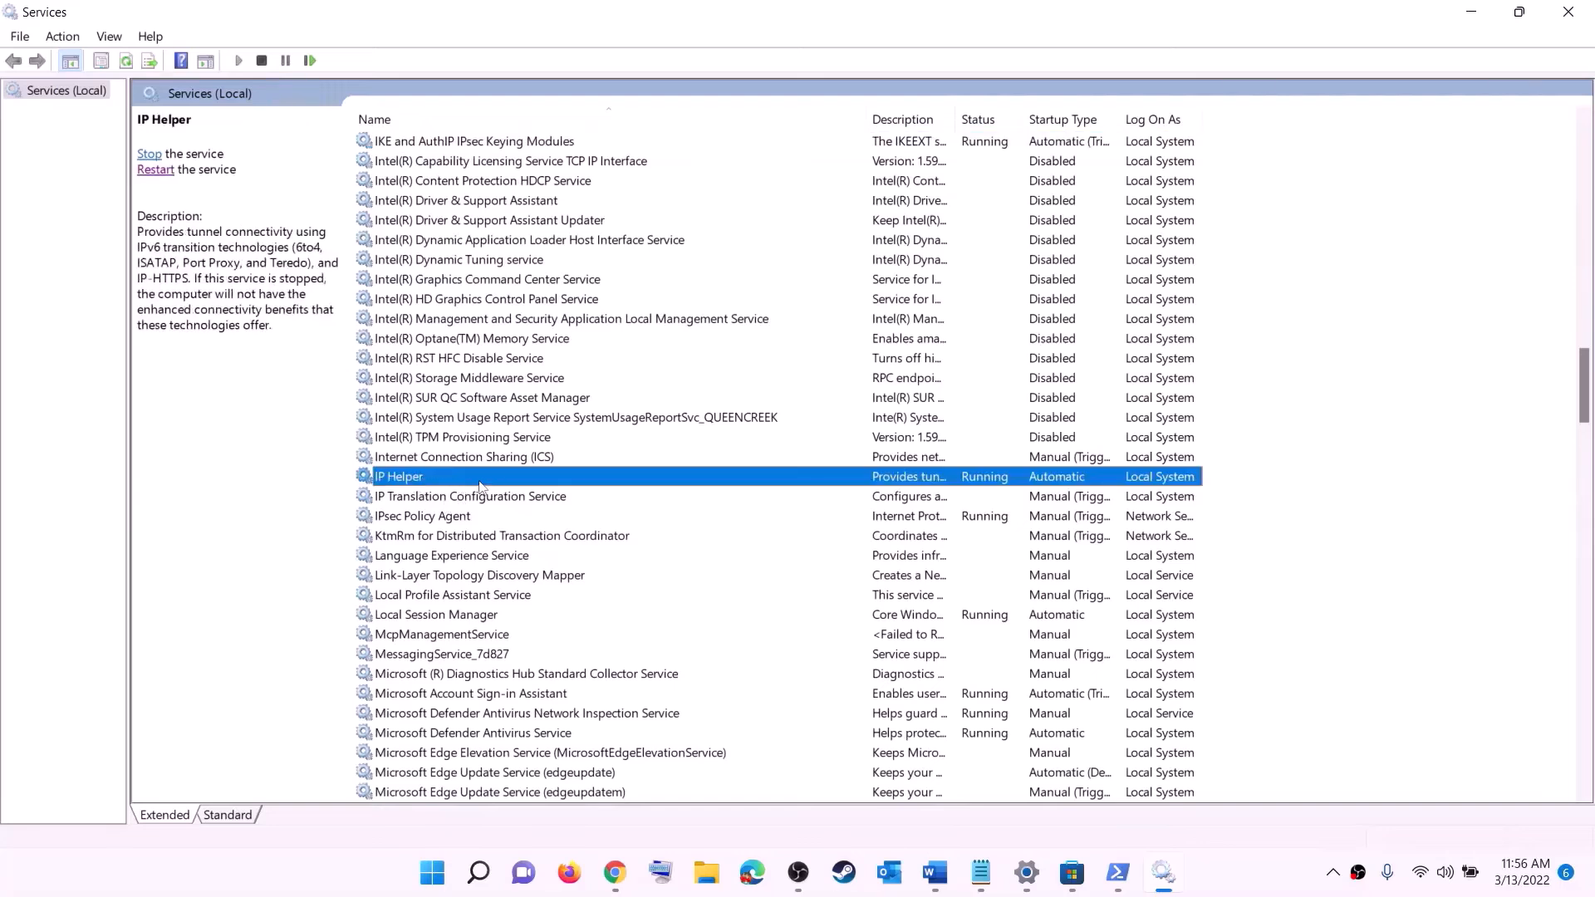
double_click(479, 482)
click(729, 414)
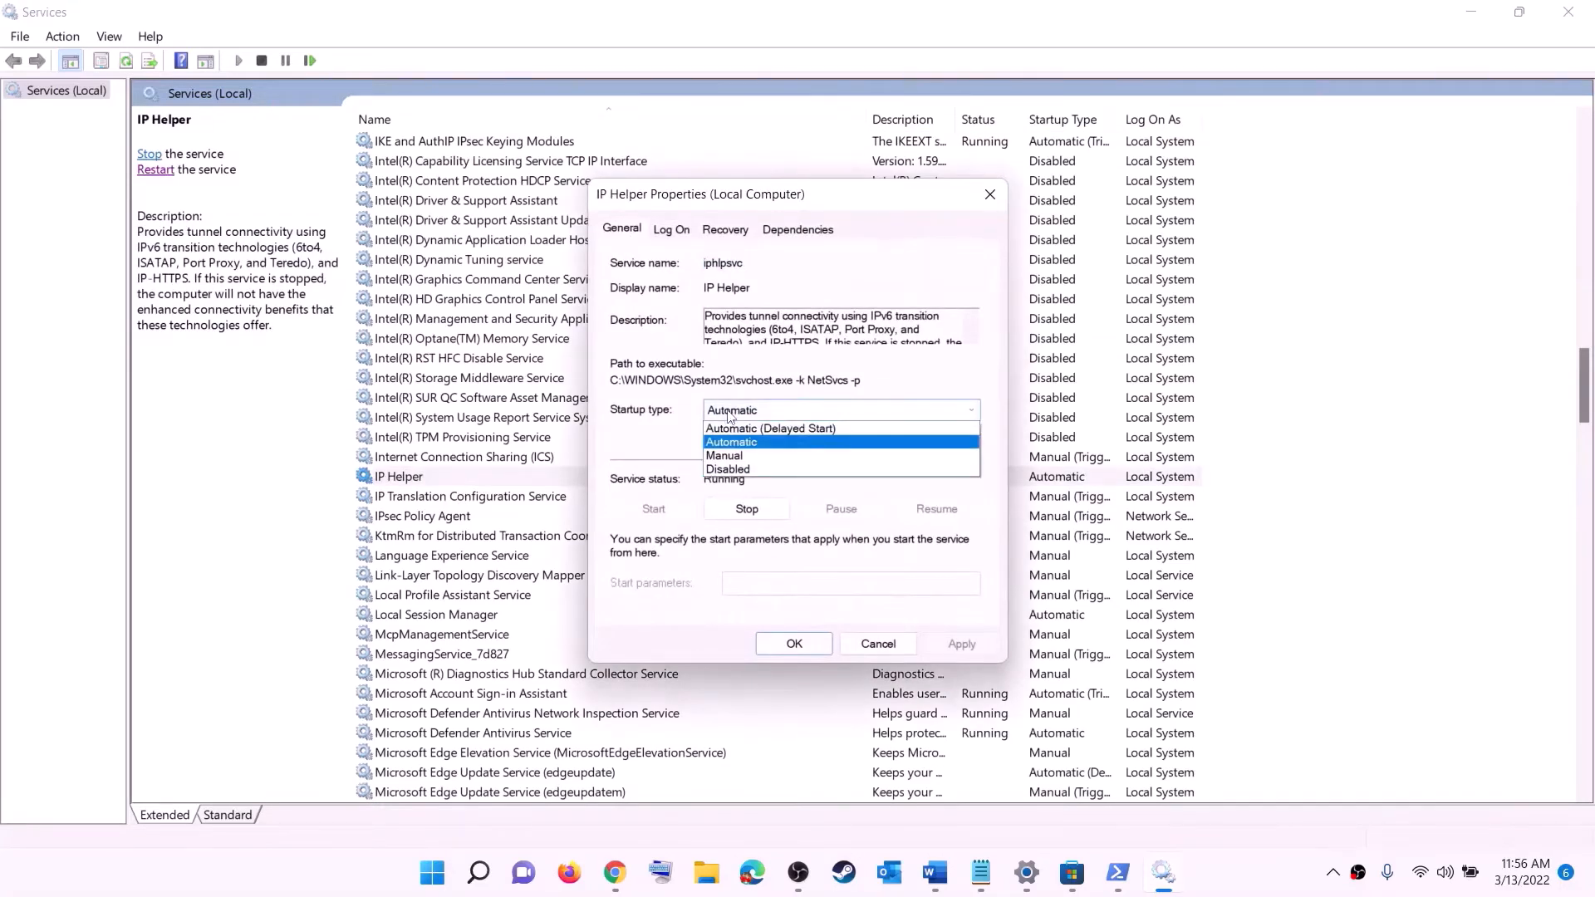
click(814, 442)
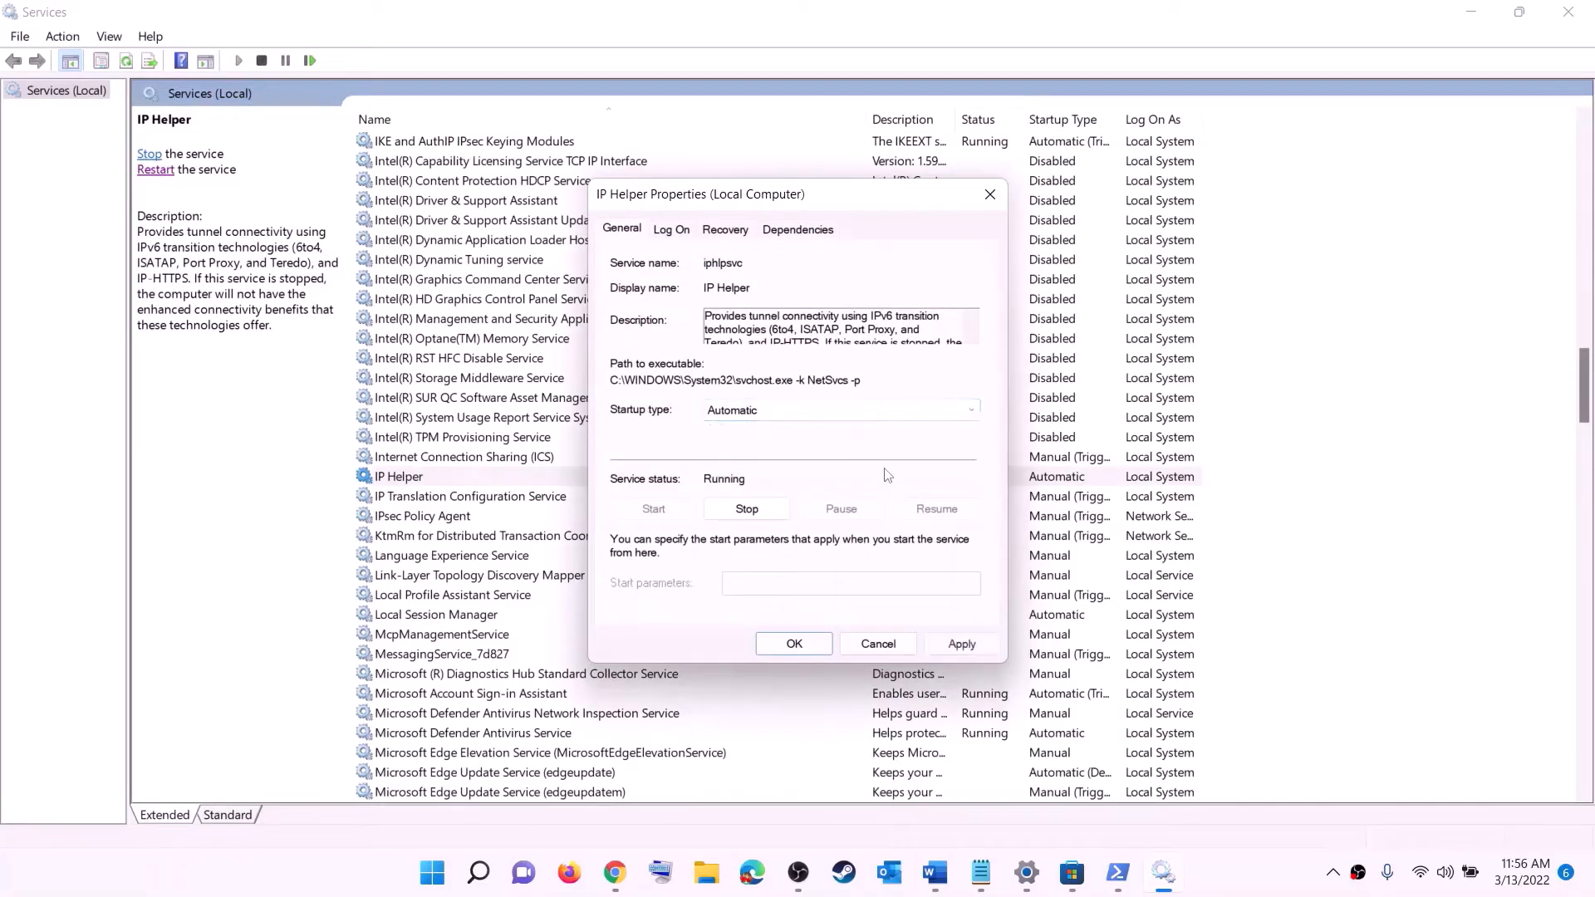
click(959, 647)
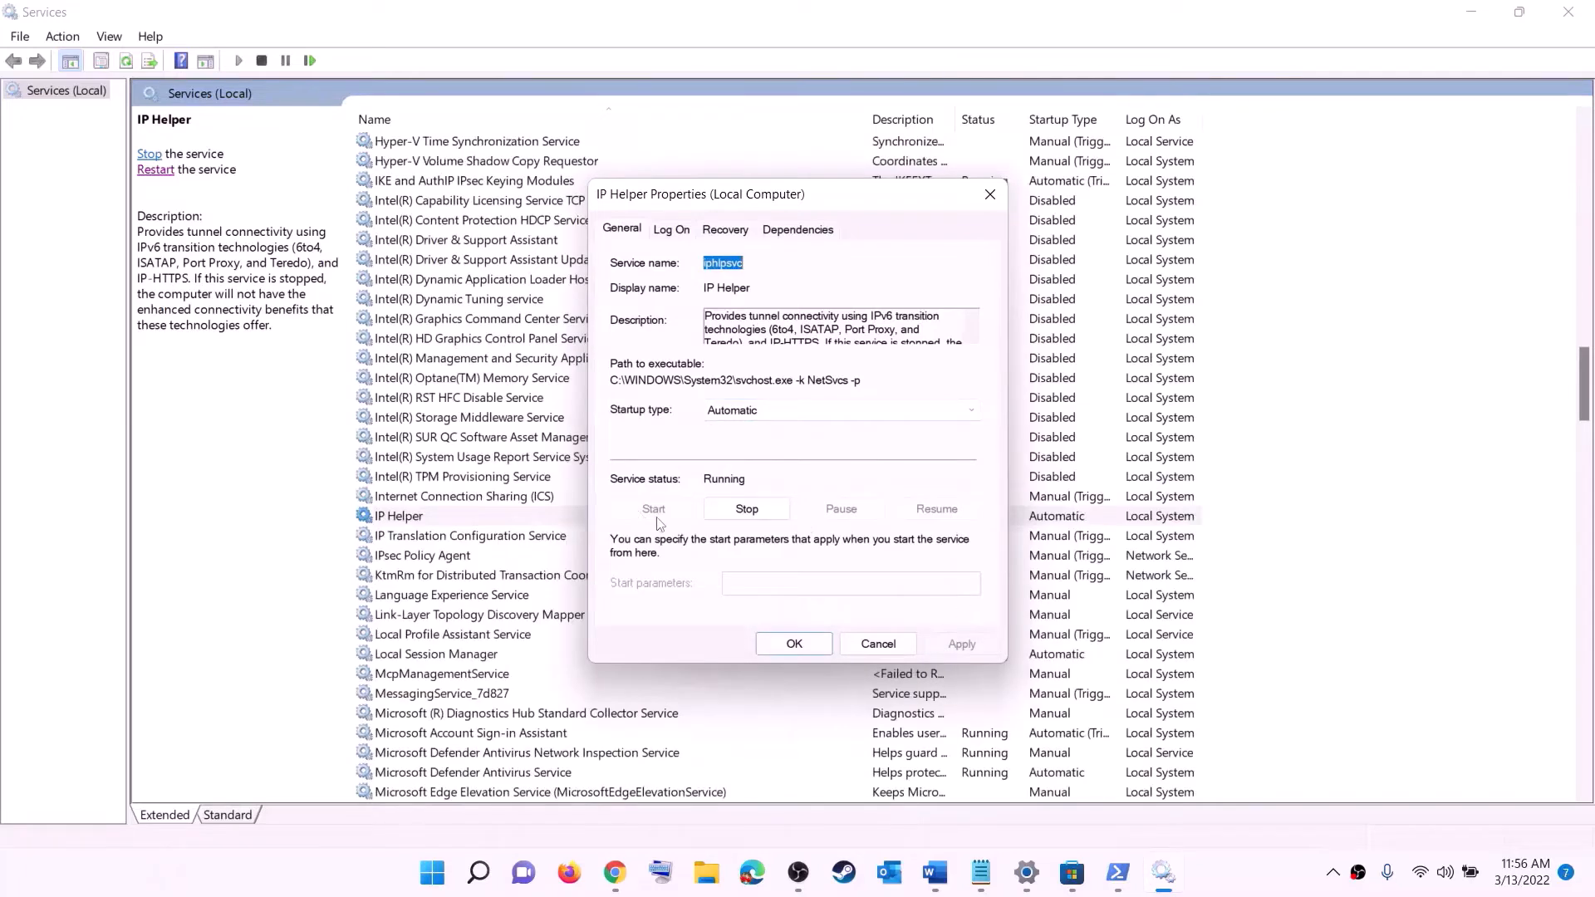
click(800, 647)
click(493, 600)
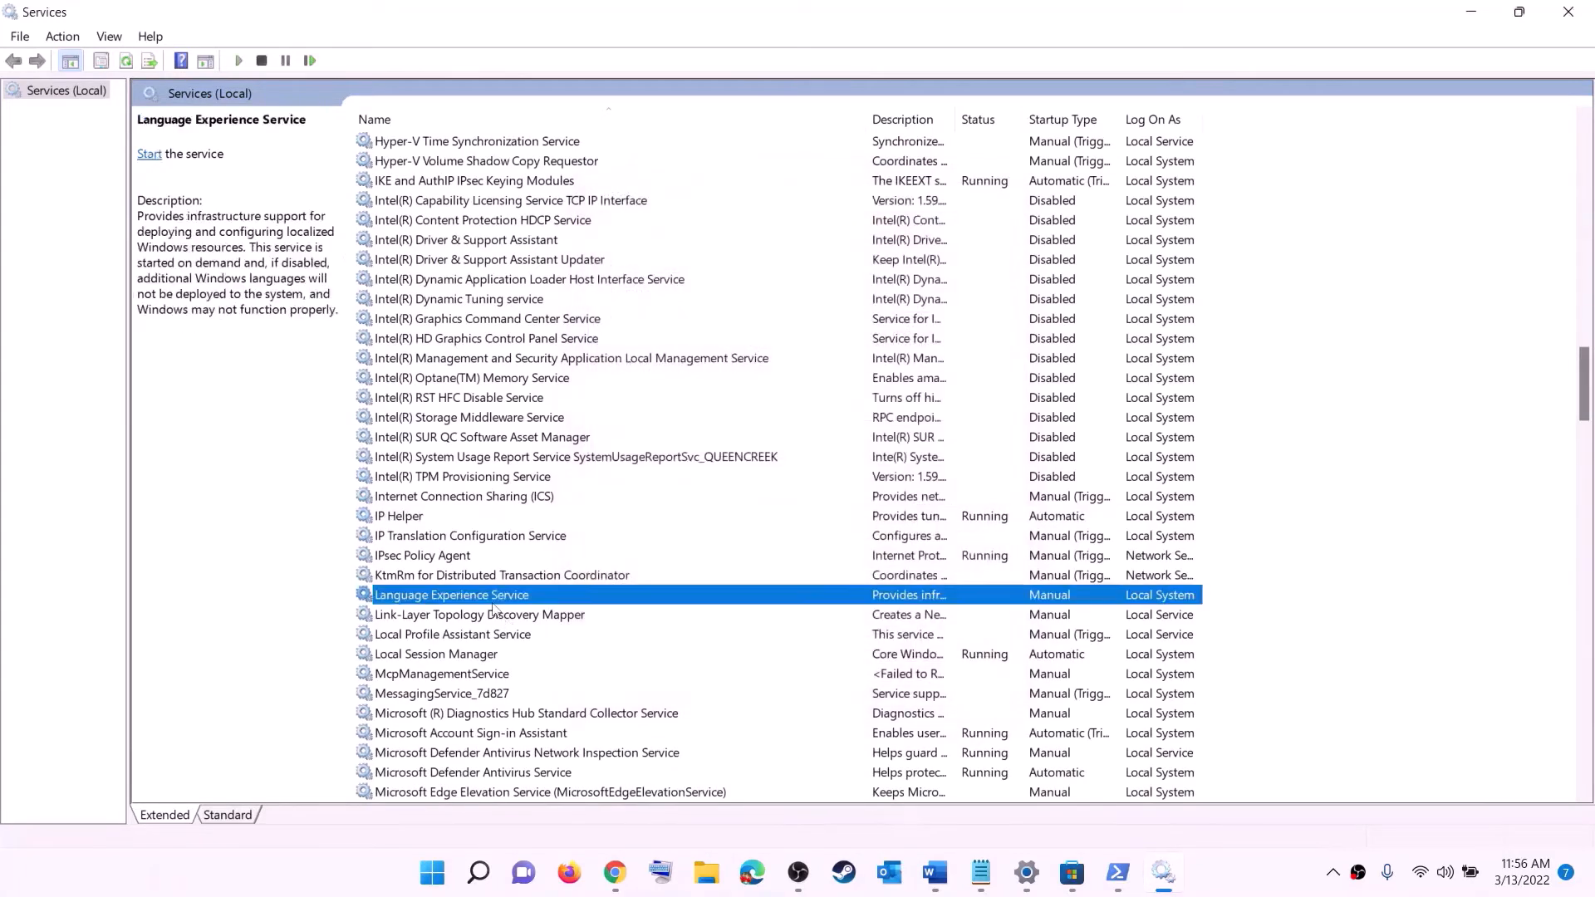
key(x)
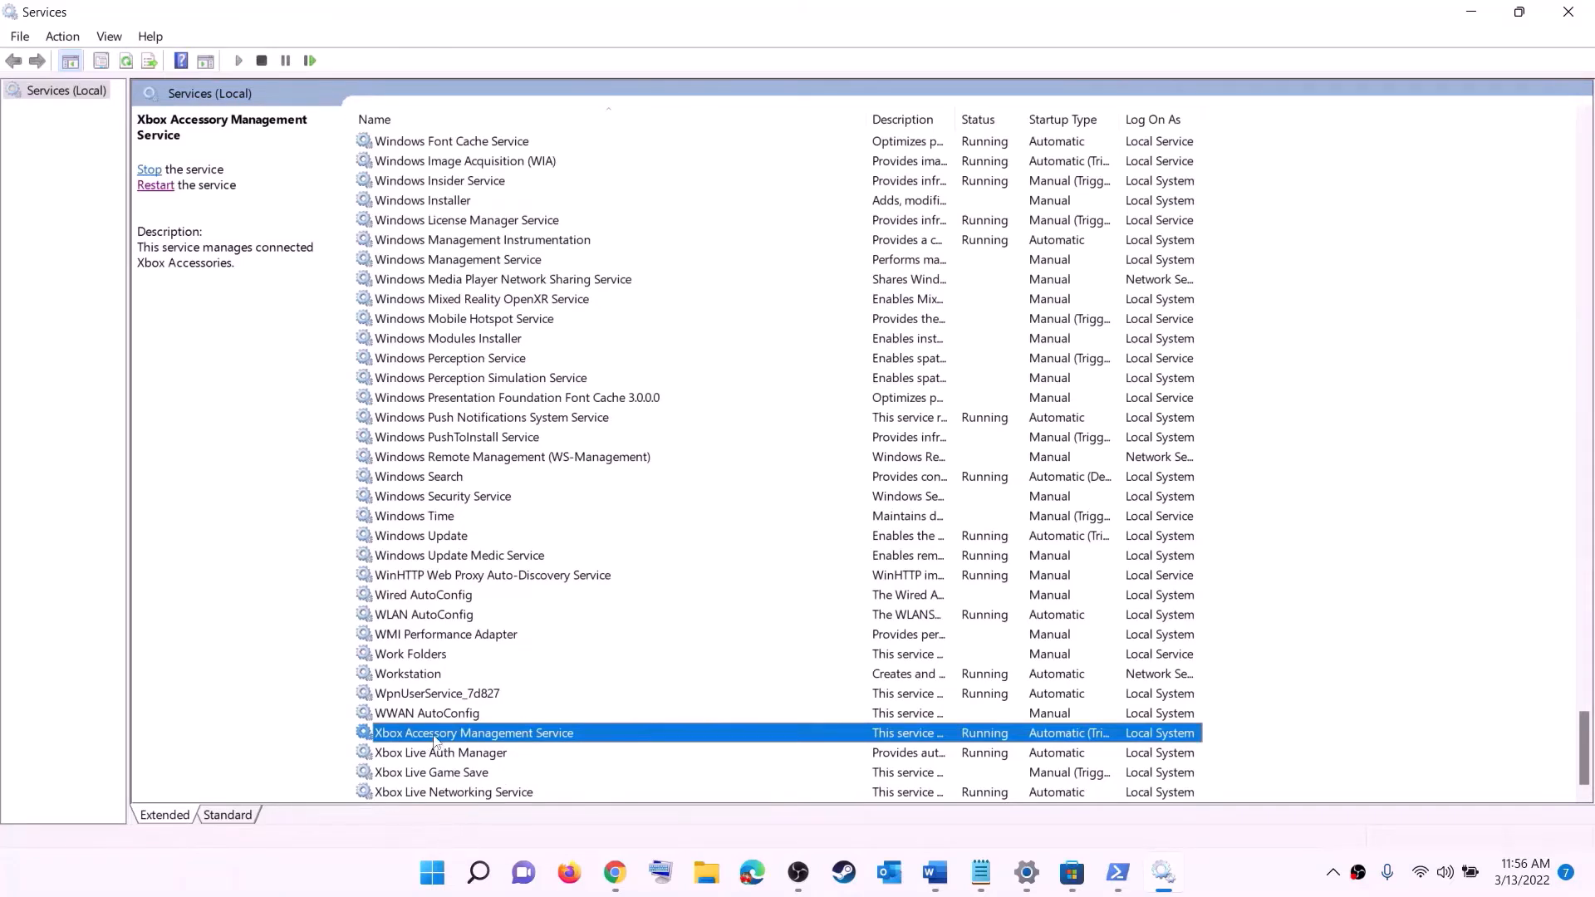
Set Xbox Accessory Management Service and Xbox Live Auth Manager to Automatic startup
double_click(440, 738)
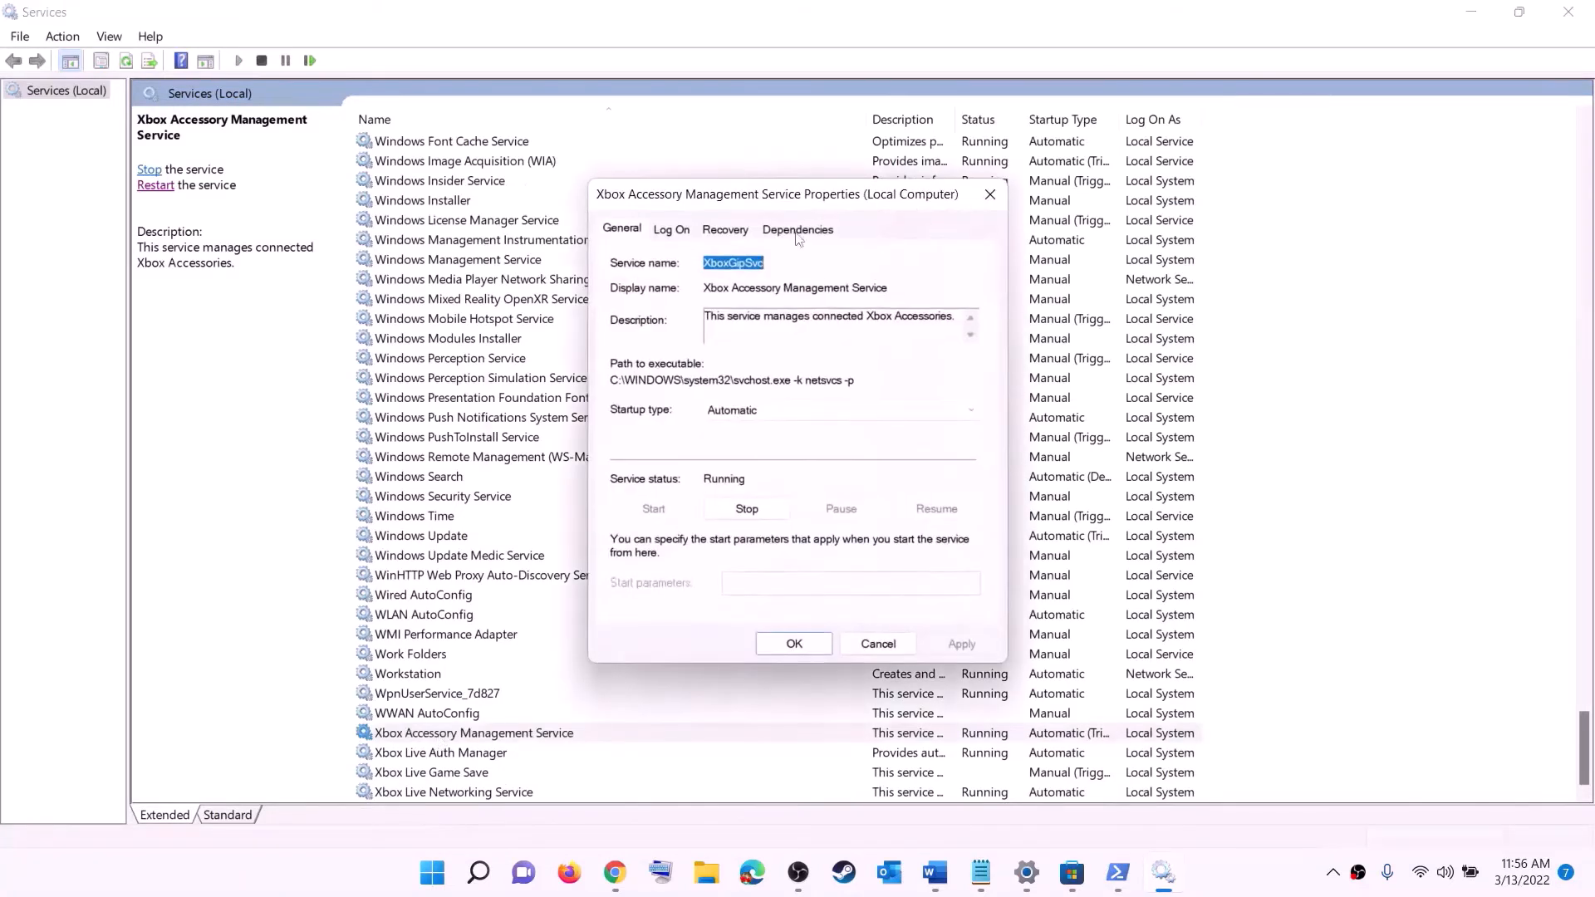
click(772, 414)
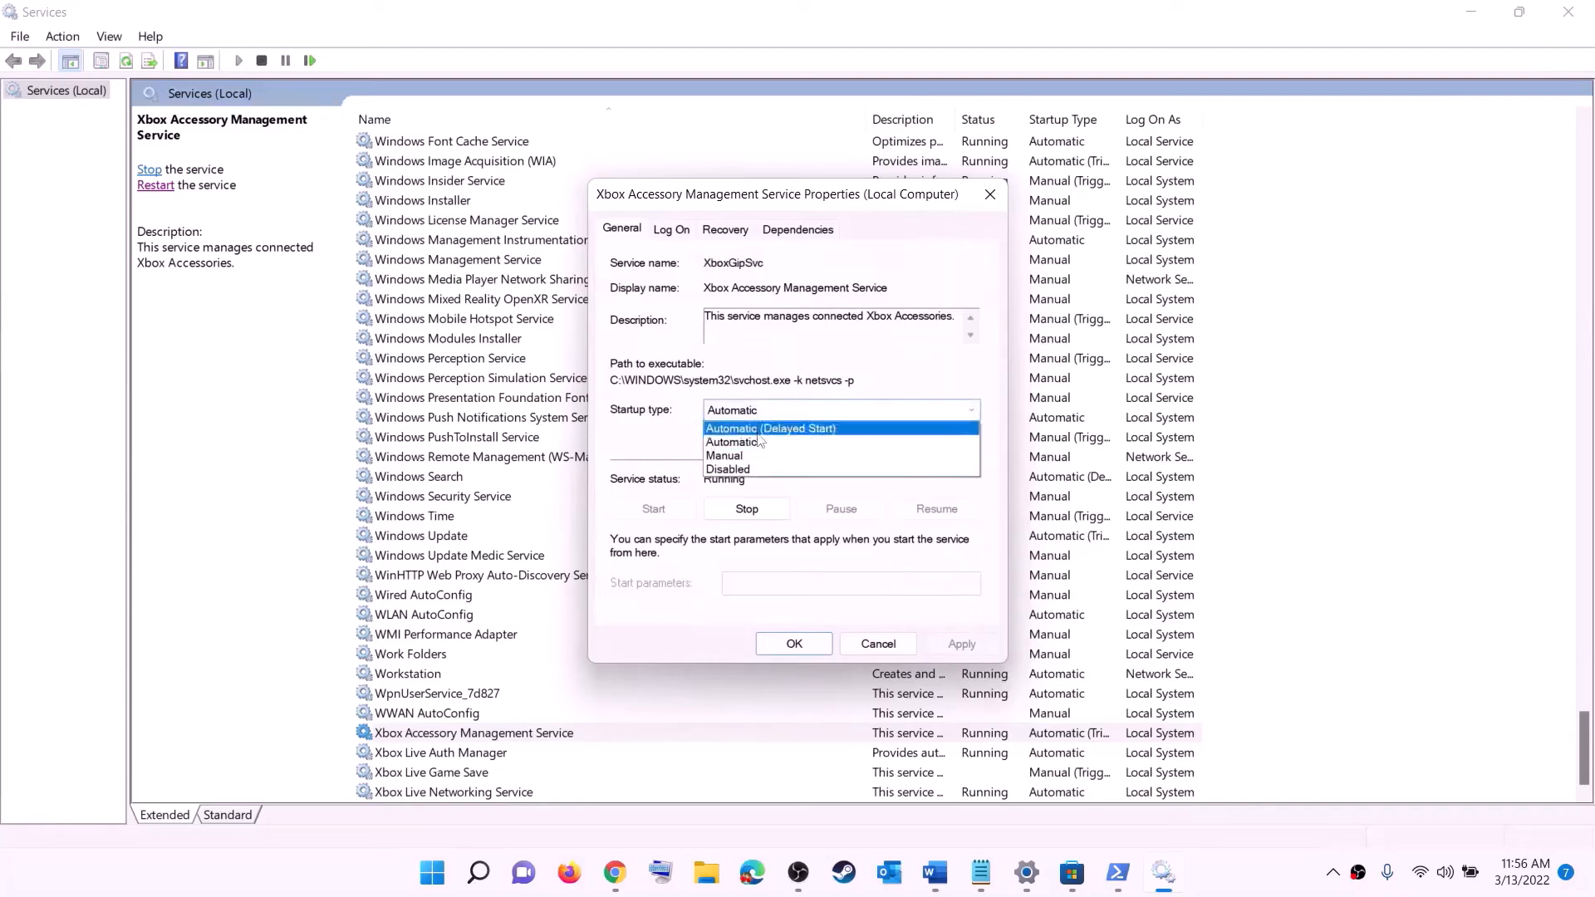
click(754, 443)
click(961, 644)
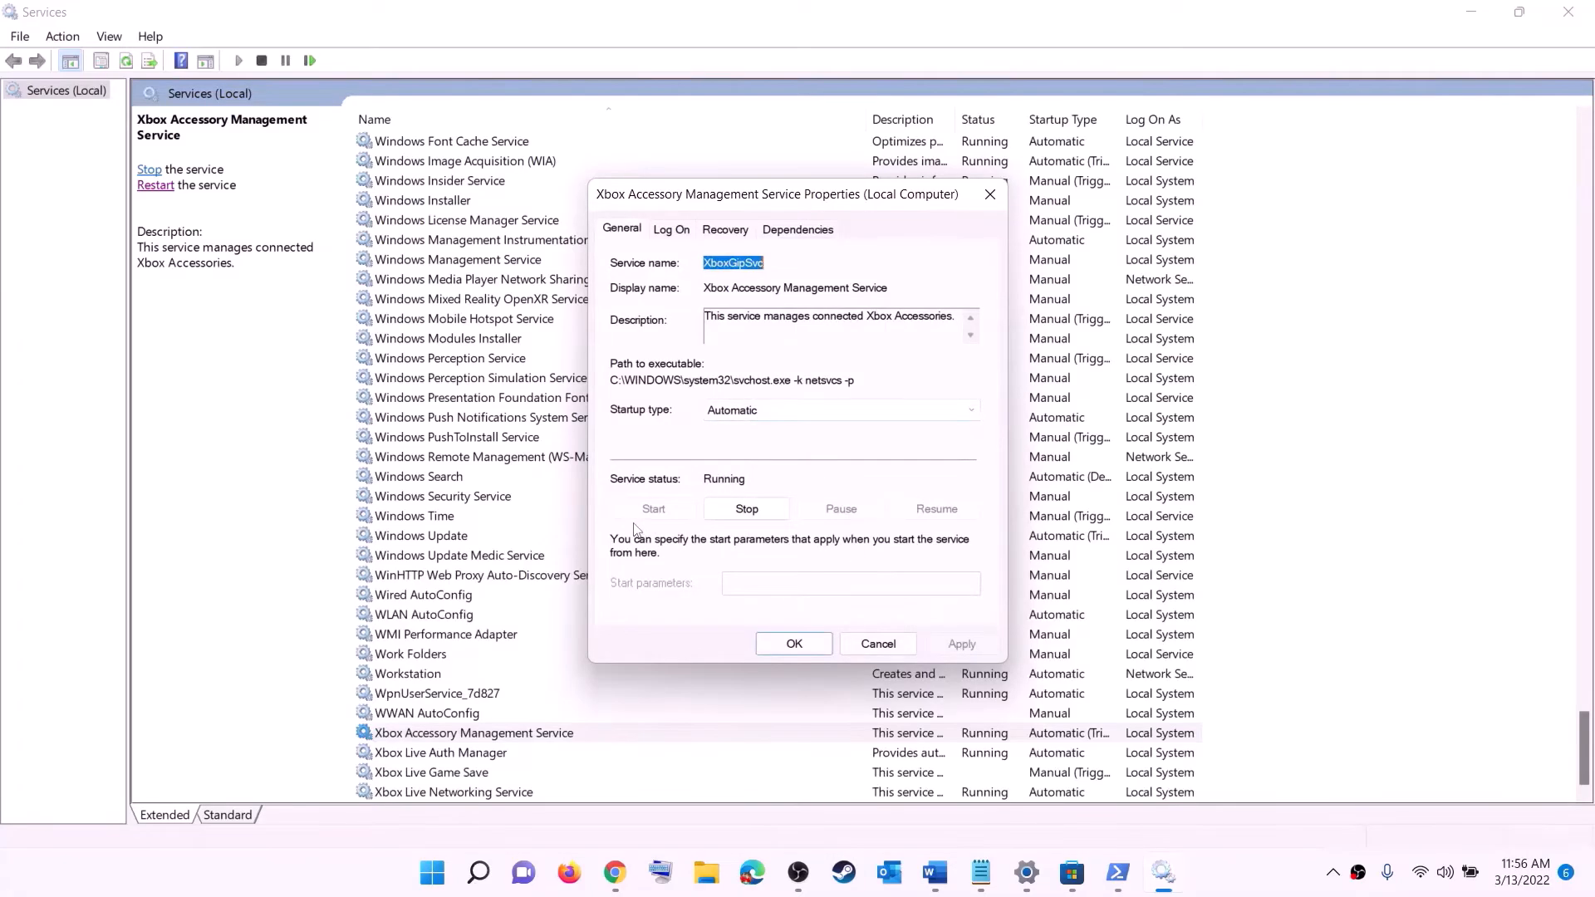
click(794, 644)
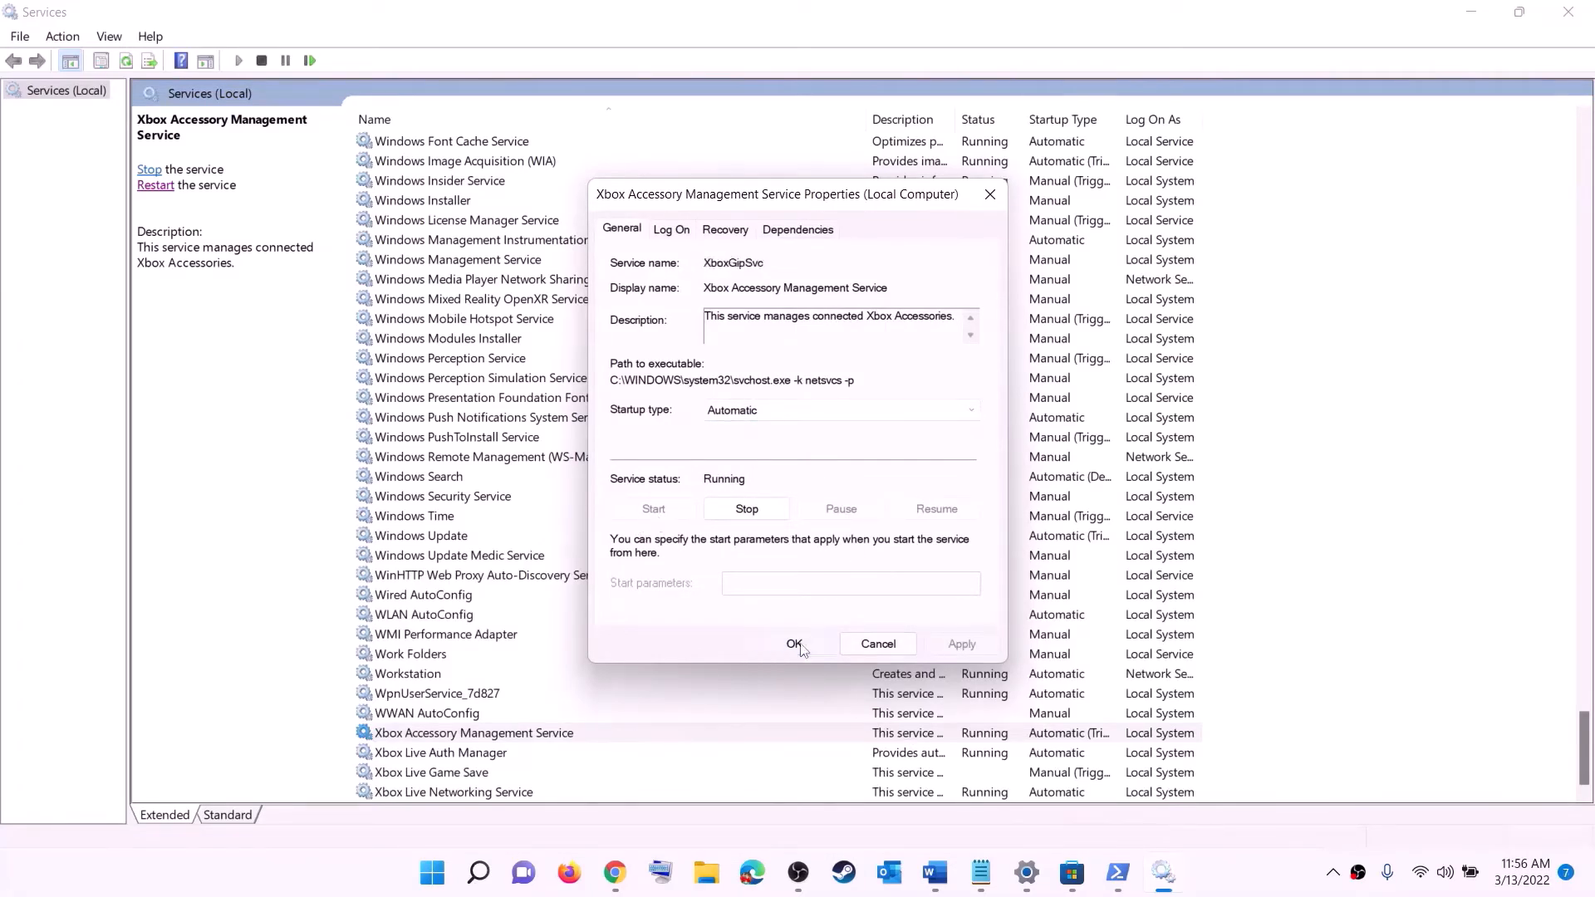
double_click(440, 752)
click(794, 440)
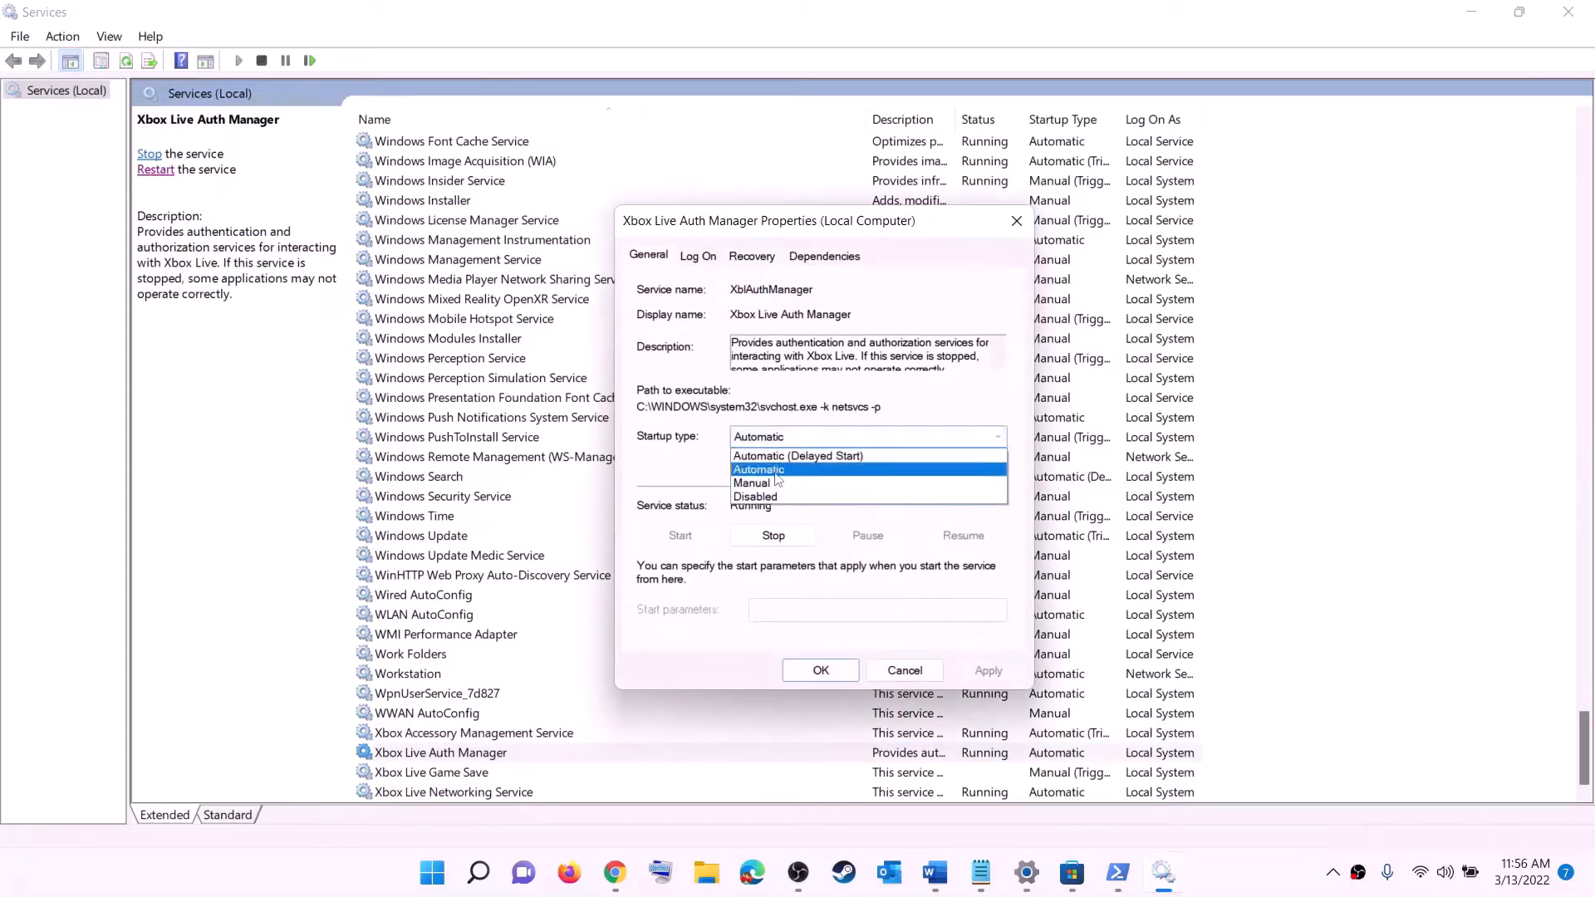
click(765, 438)
click(981, 671)
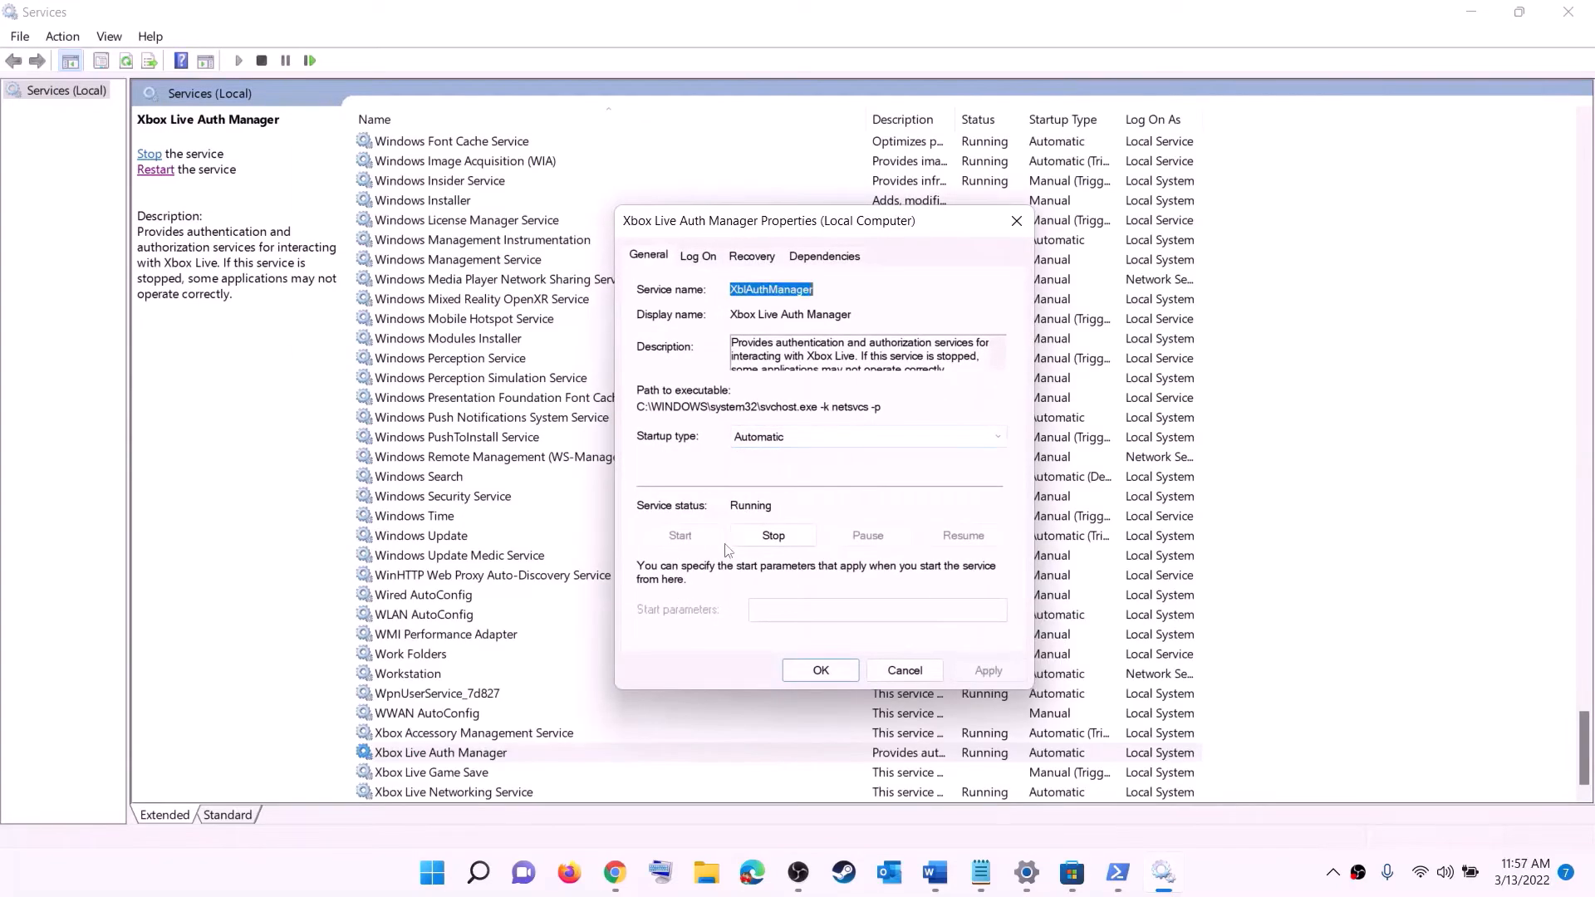
click(820, 671)
Set Xbox Live Game Save to Automatic and start it; keep Xbox Live Networking Service Automatic
double_click(443, 771)
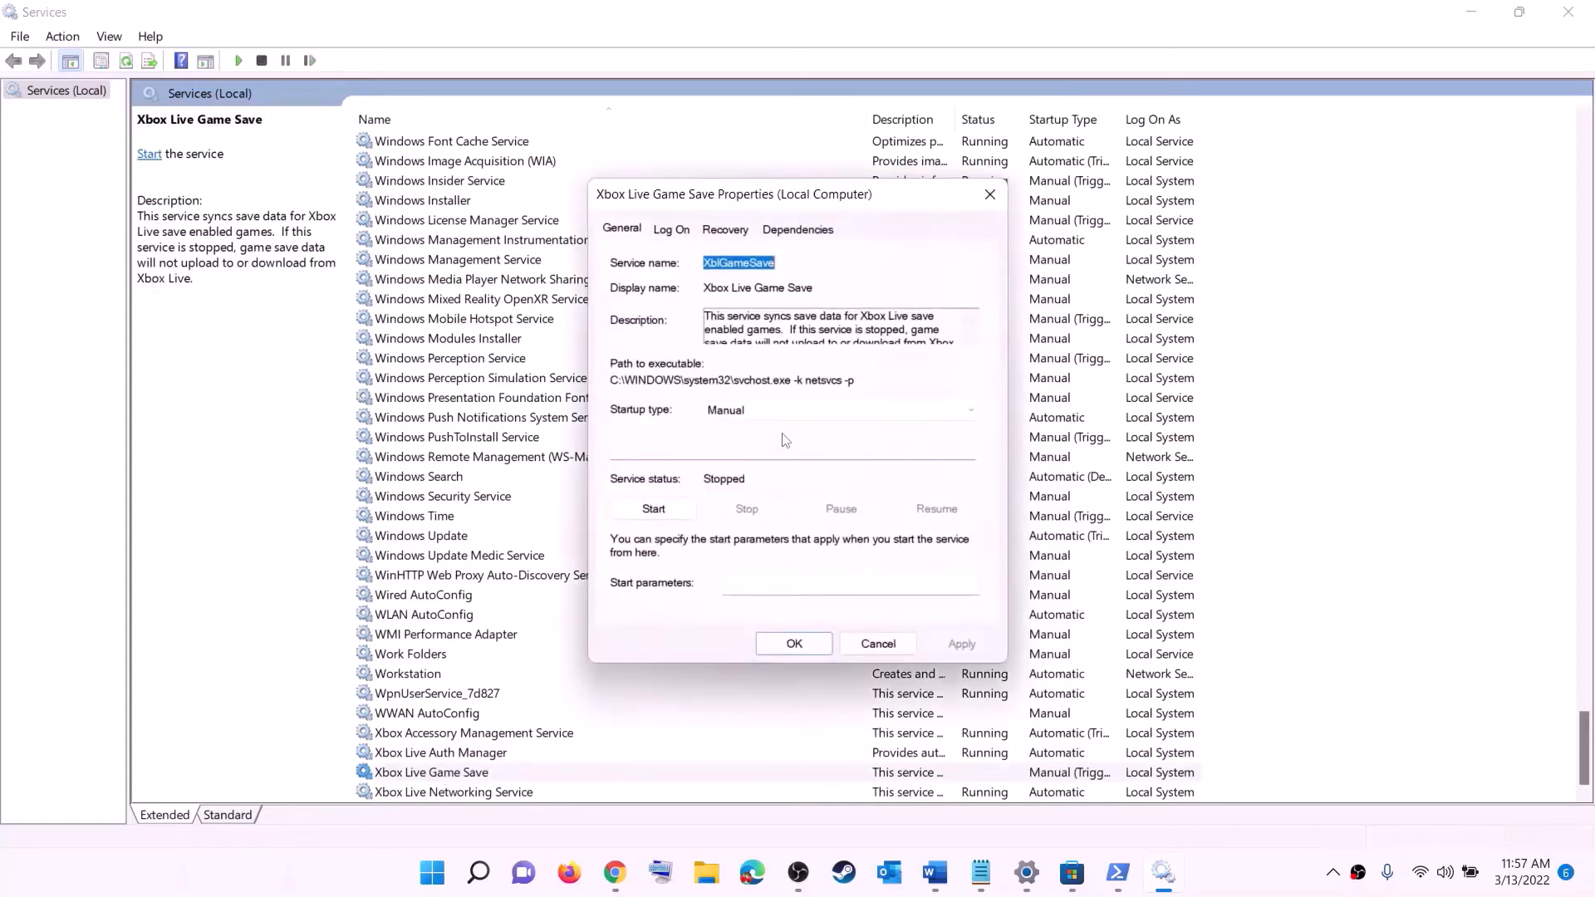
click(798, 410)
click(735, 442)
click(961, 643)
click(656, 509)
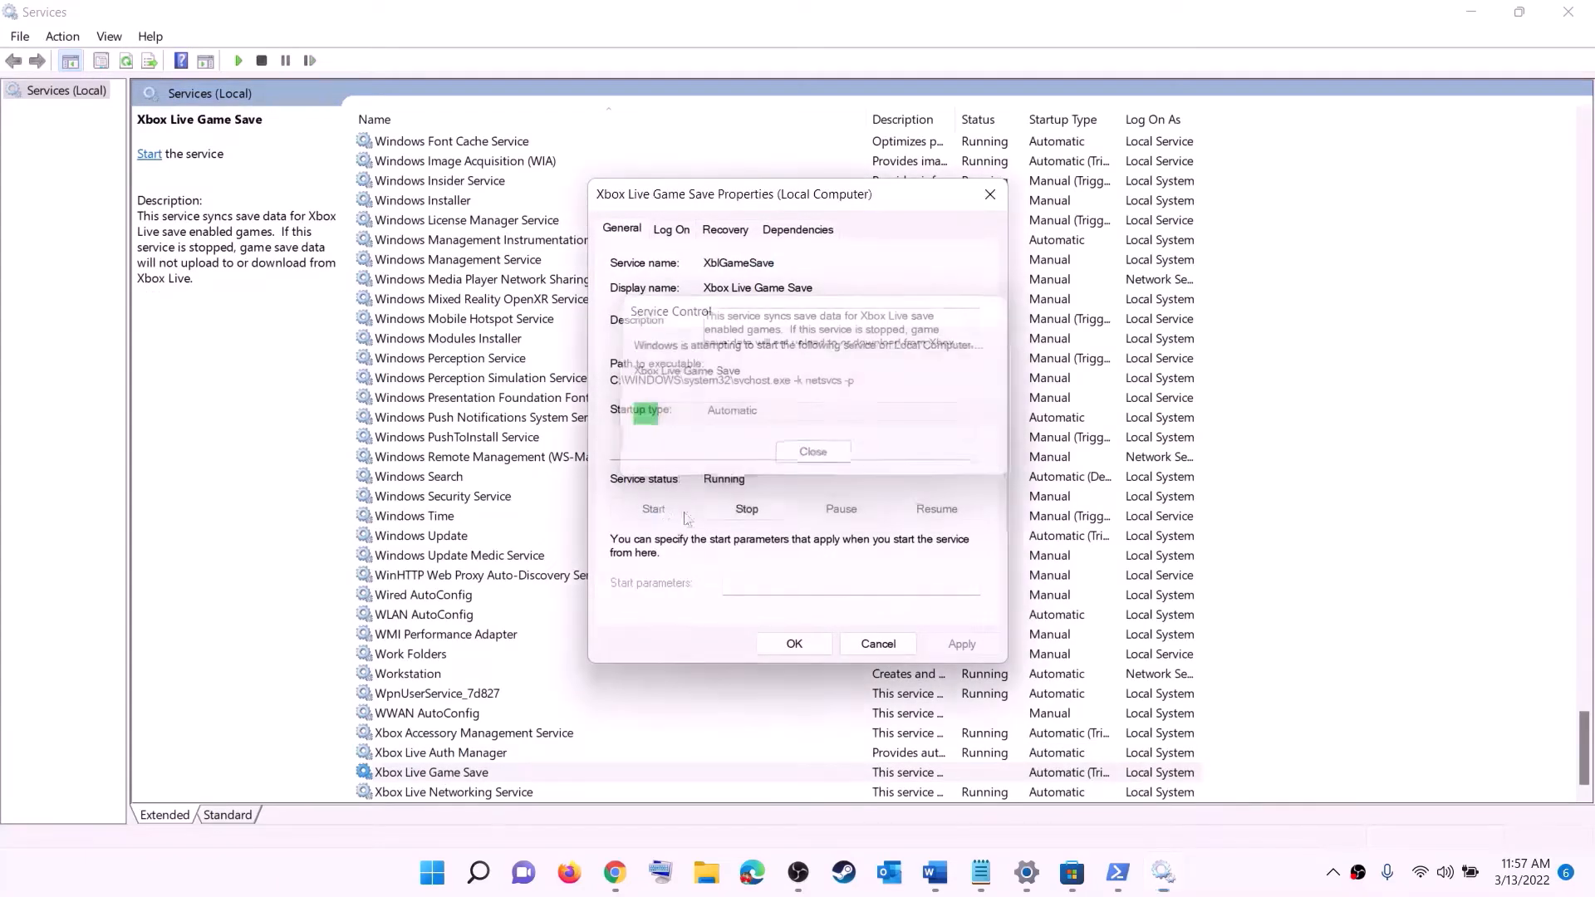
click(796, 644)
double_click(465, 791)
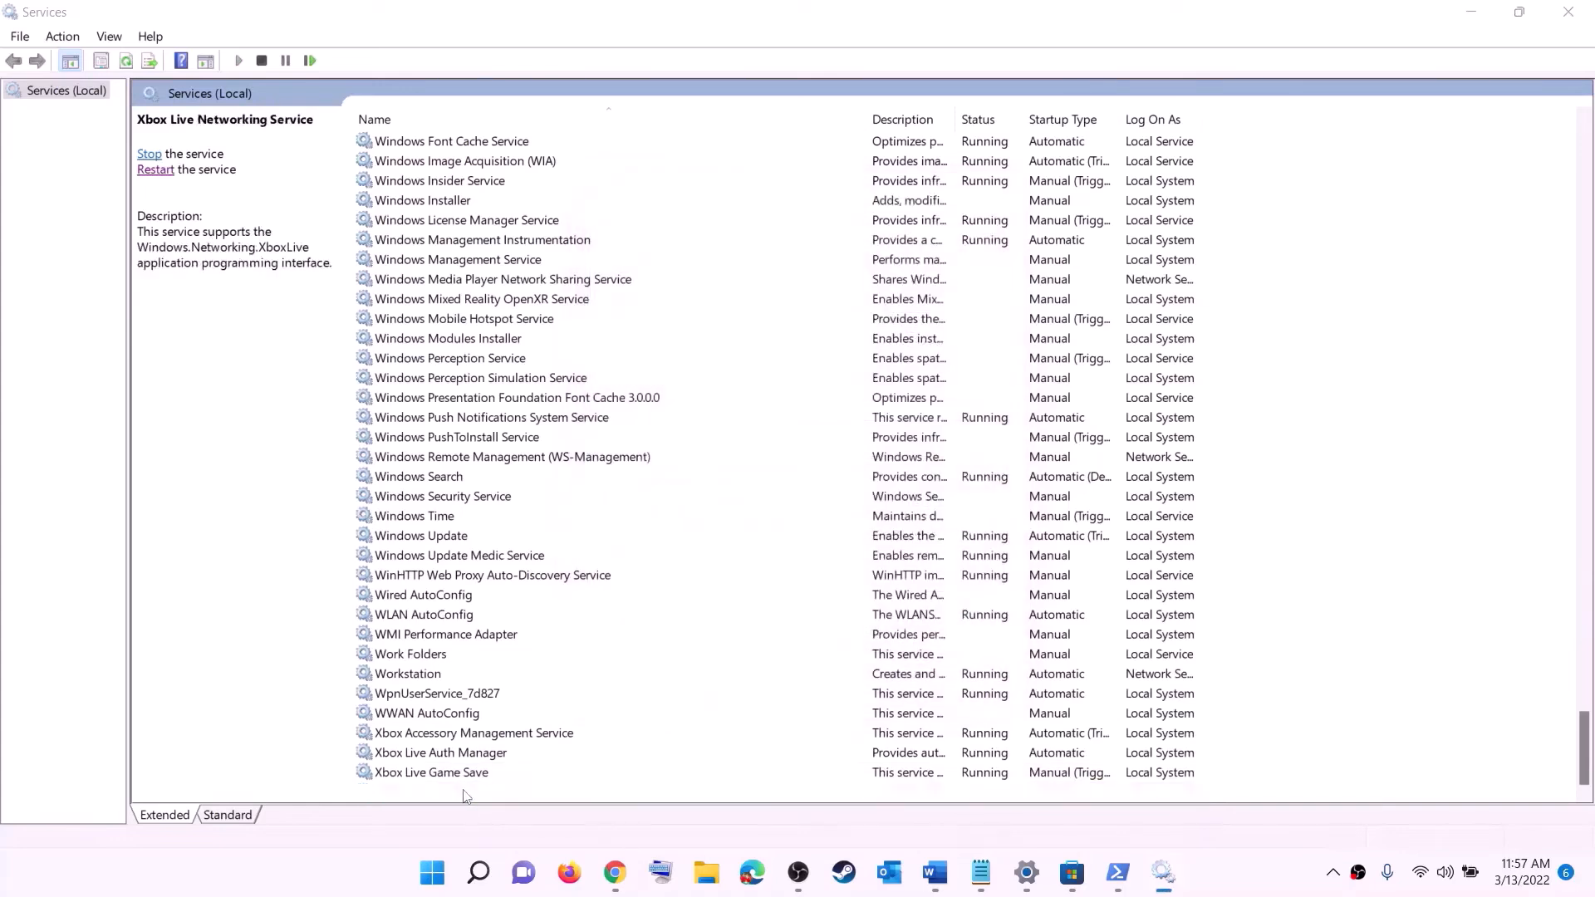
click(776, 412)
click(769, 448)
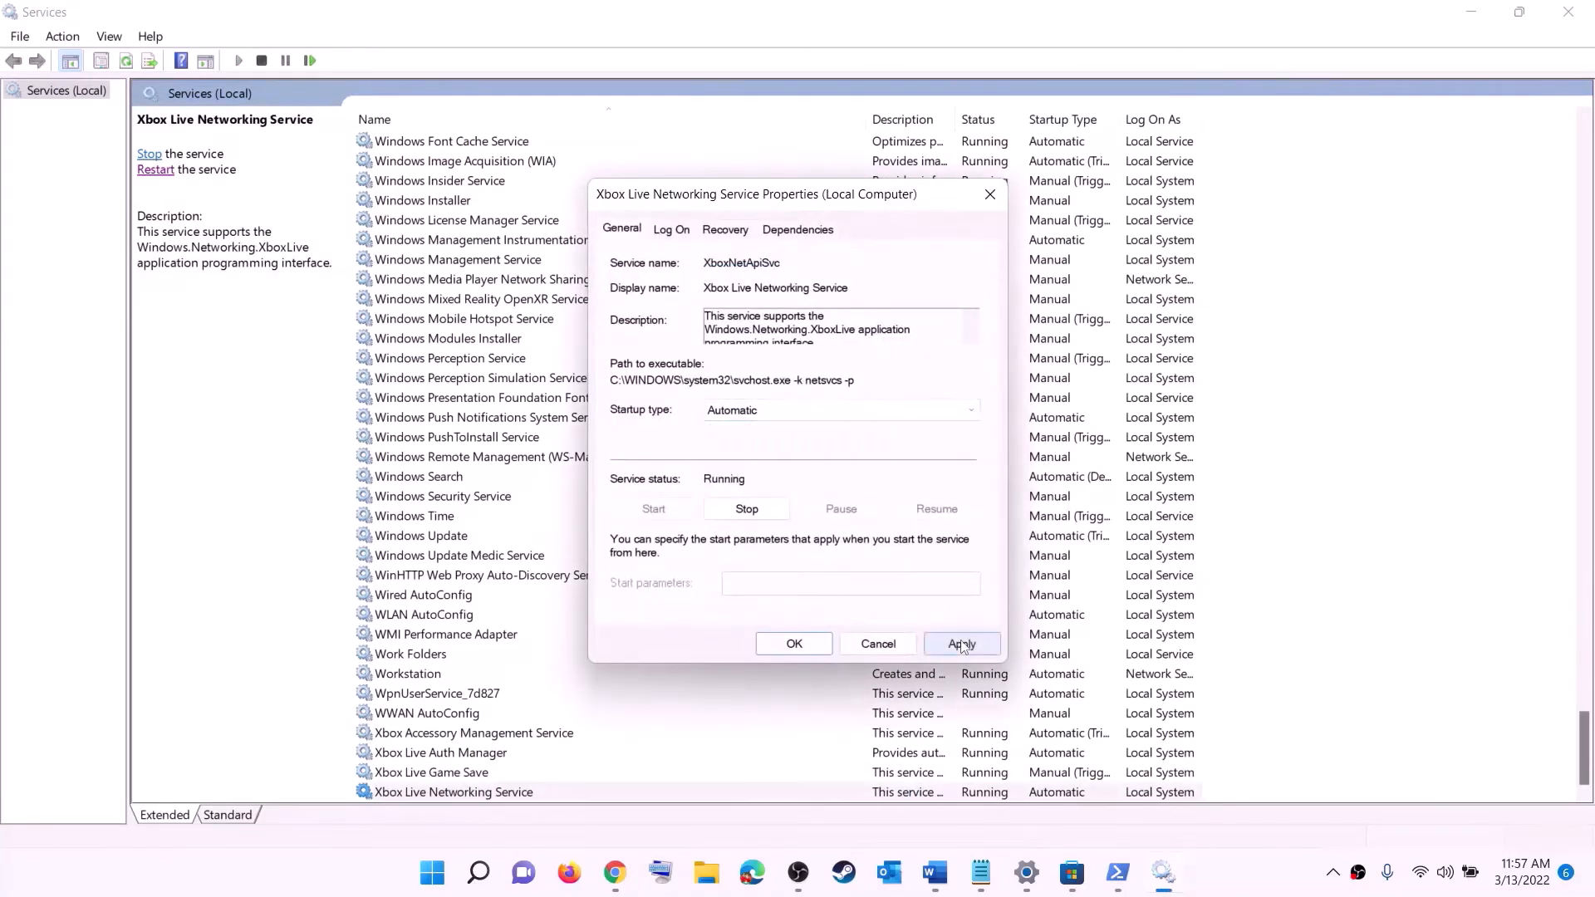
click(962, 644)
click(794, 644)
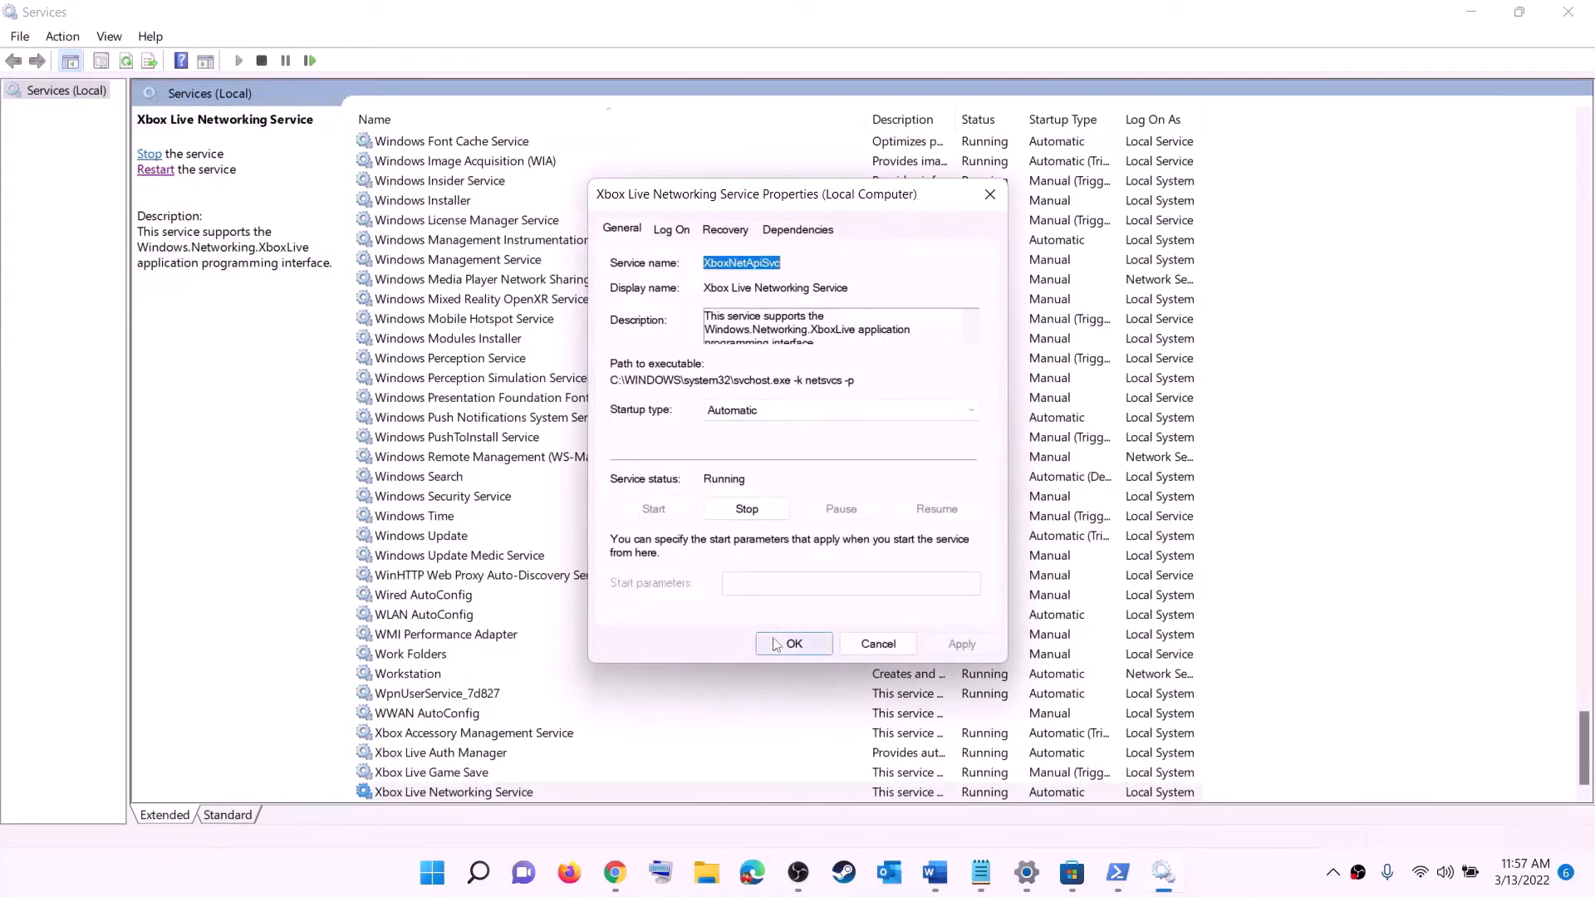
Set Windows Update to Automatic (Delayed Start), then bring the Gaming Services entries into view
click(452, 538)
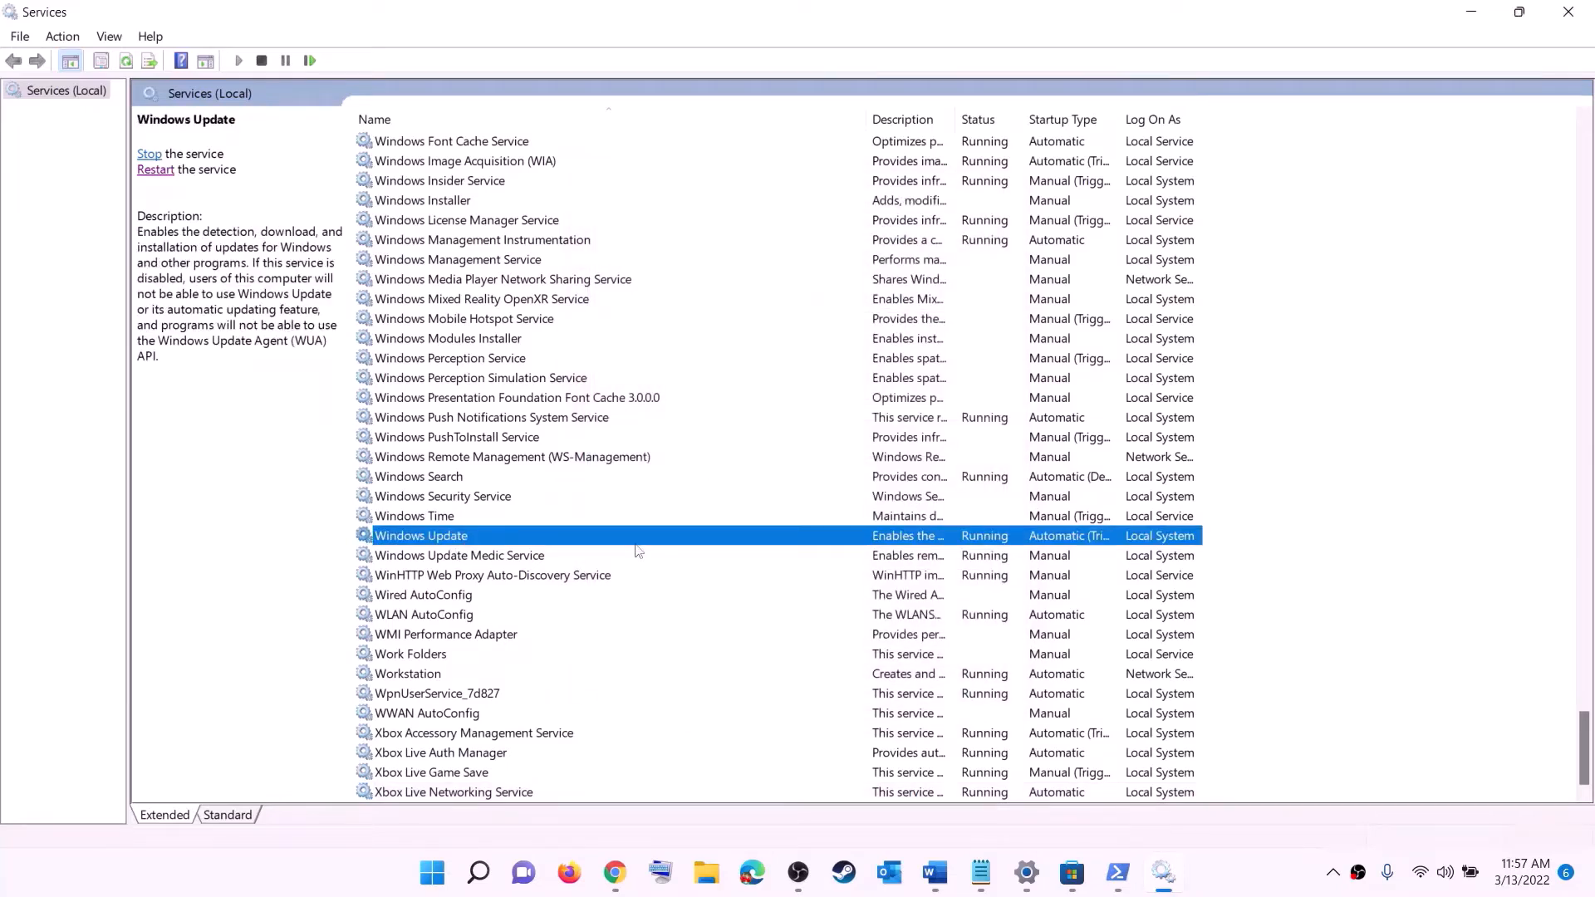
double_click(741, 539)
click(771, 419)
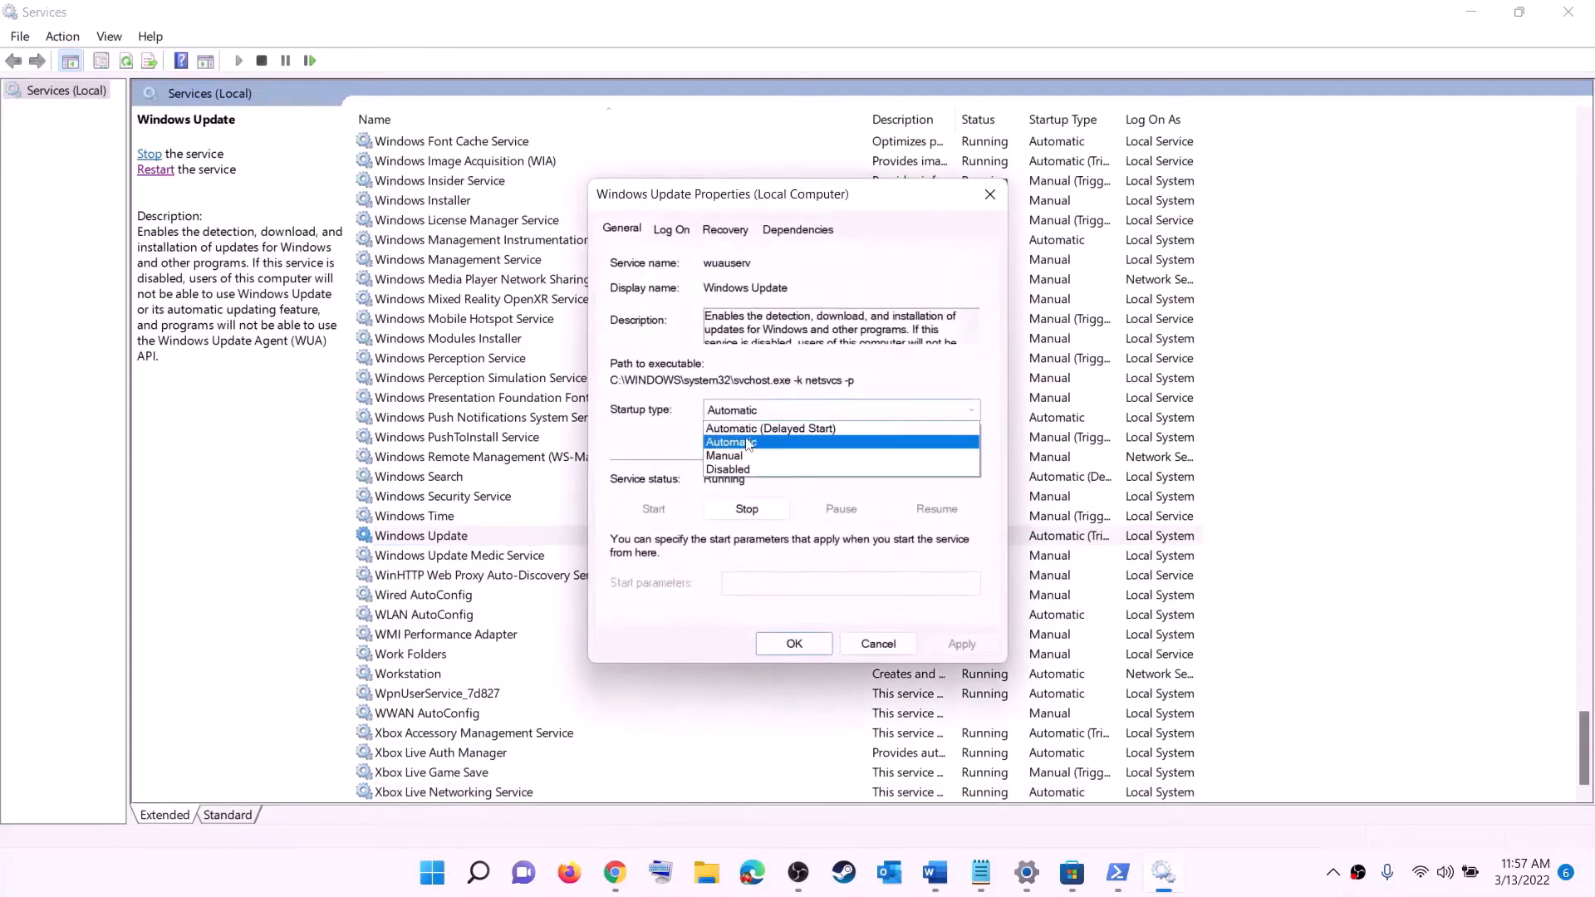
click(750, 443)
click(962, 644)
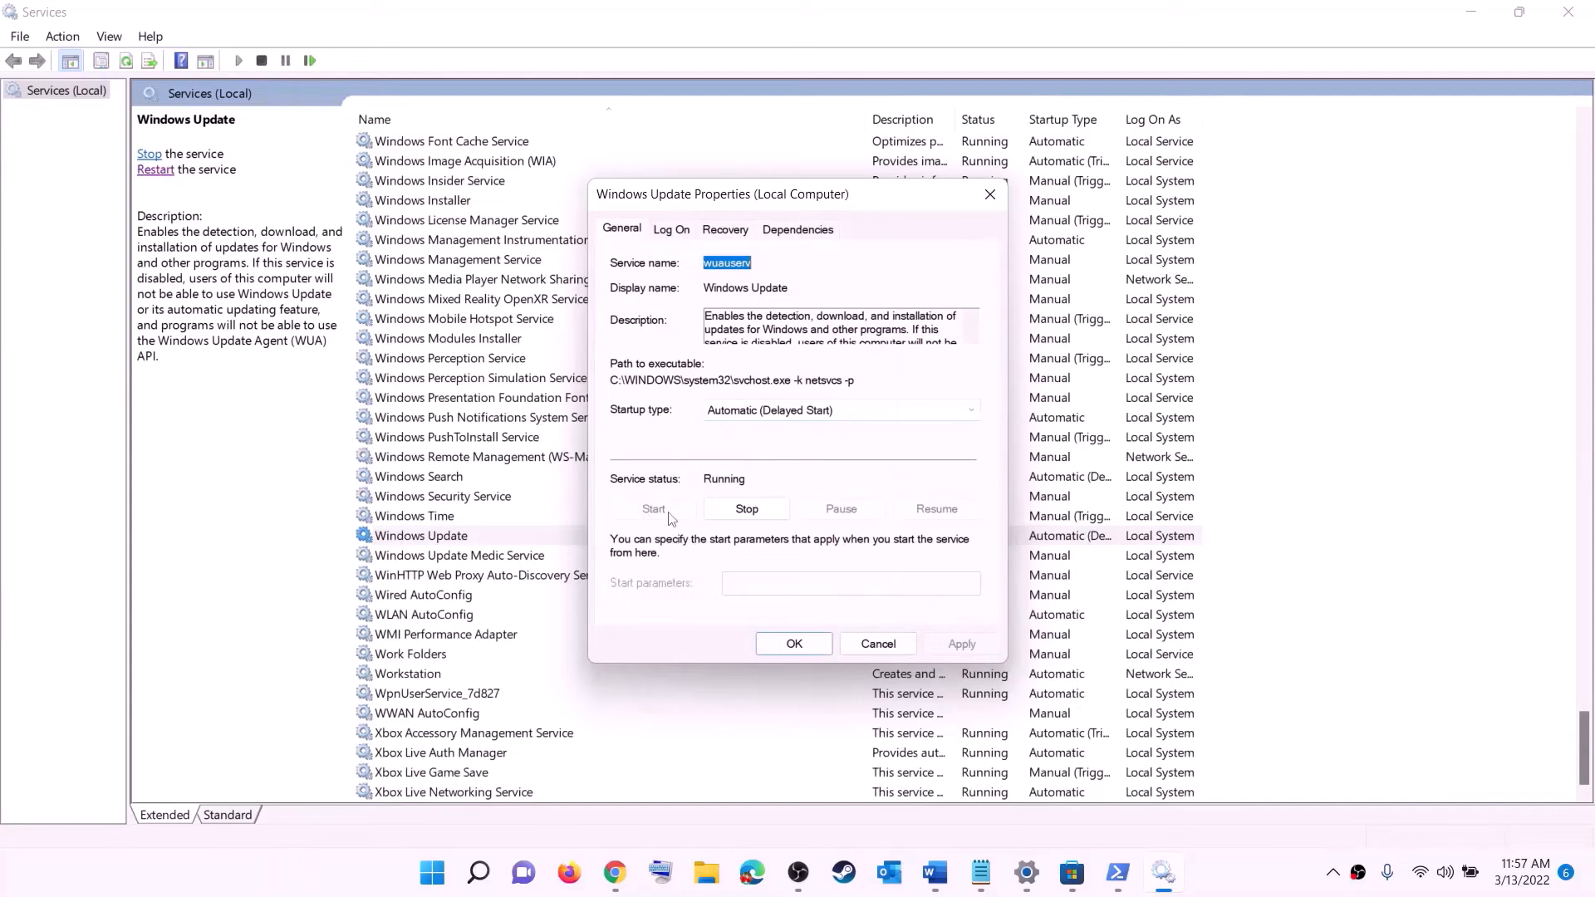
click(789, 645)
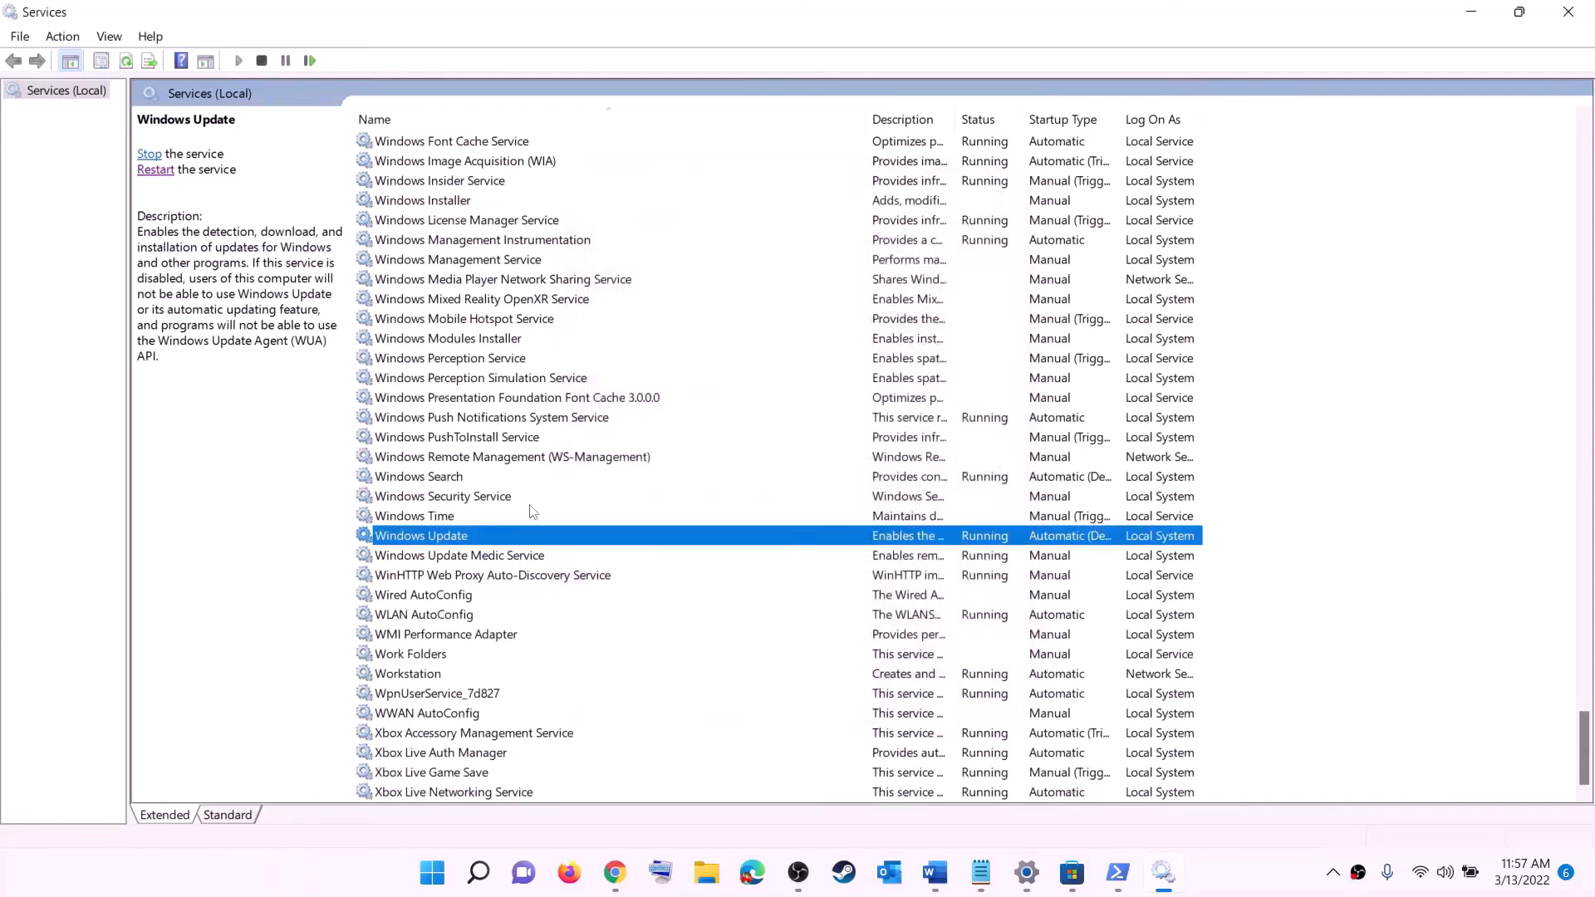
click(525, 465)
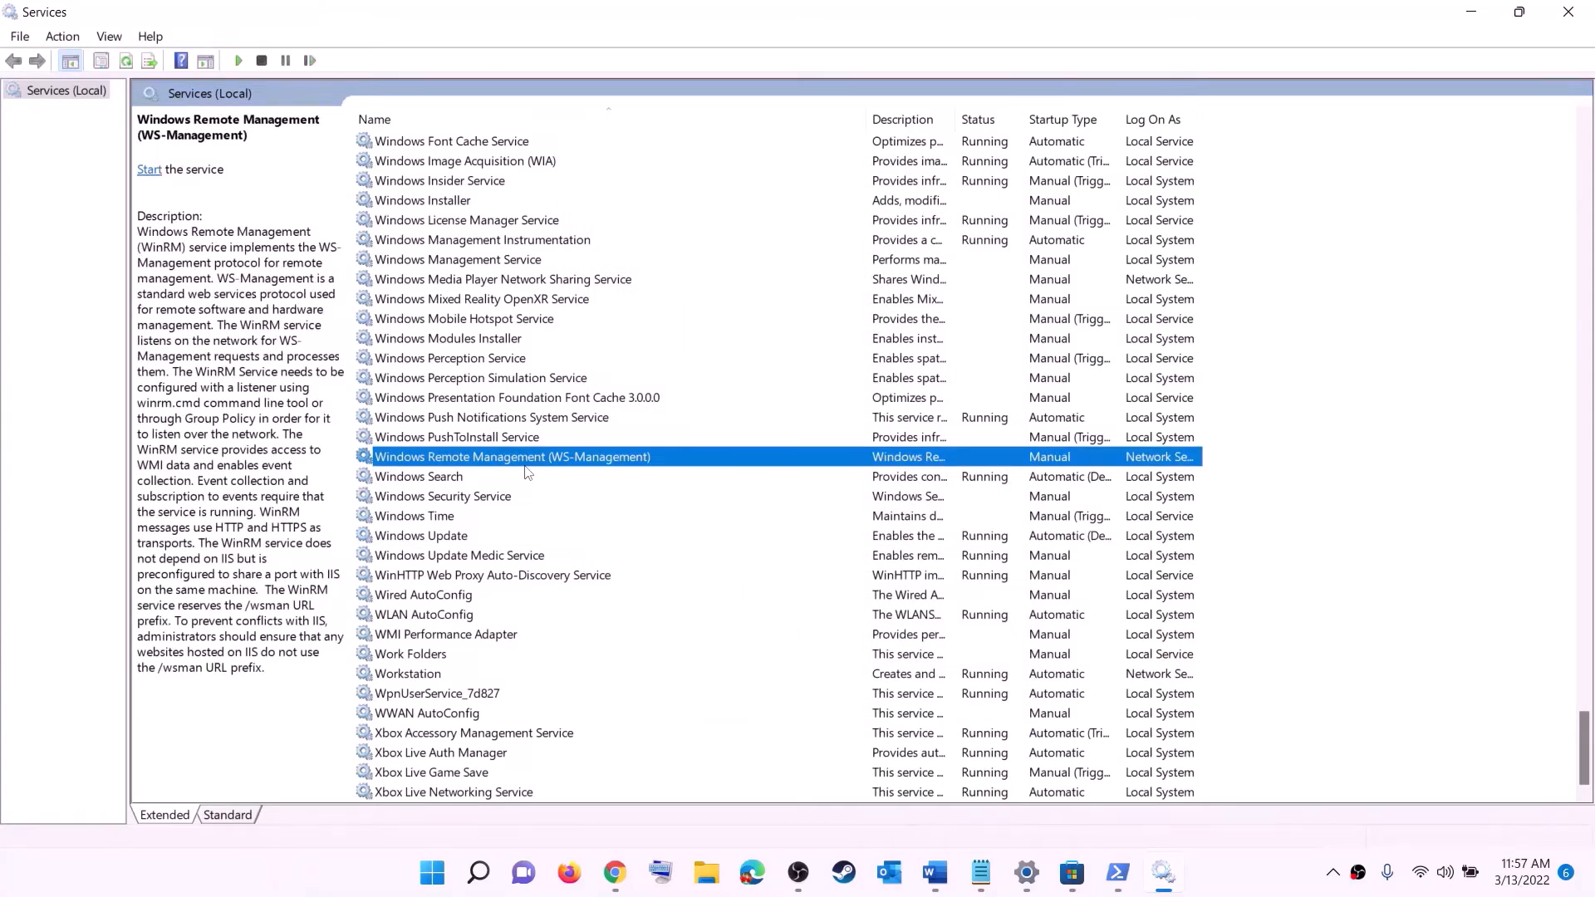
key(g)
scroll(1084, 439, up, 4)
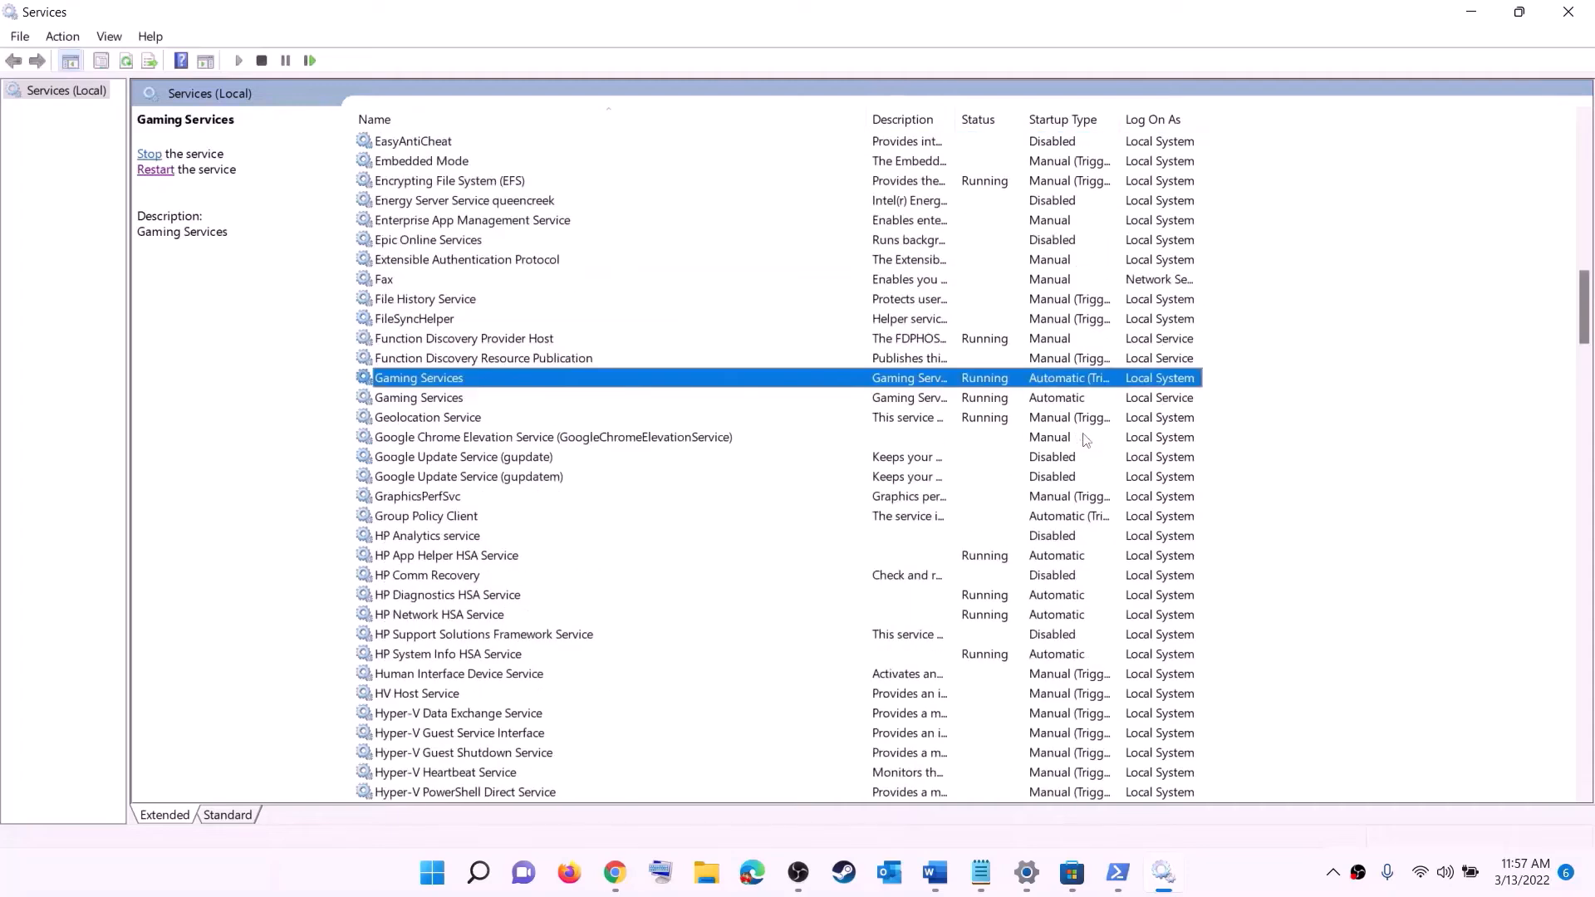
Stop both Gaming Services entries
click(997, 401)
click(997, 383)
click(997, 401)
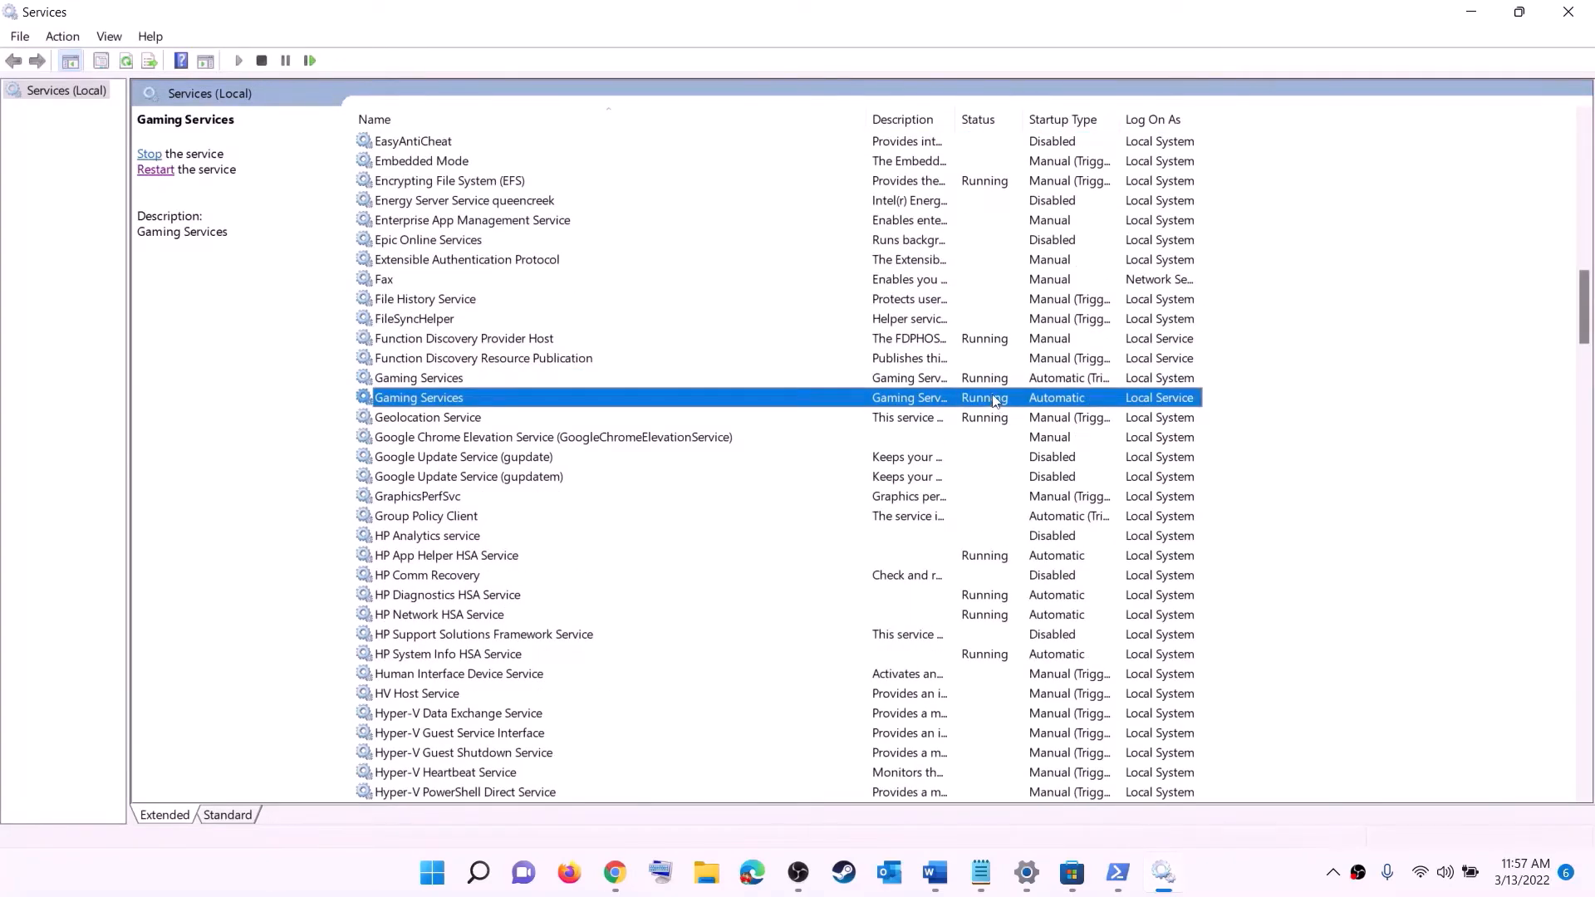
click(991, 384)
right_click(984, 383)
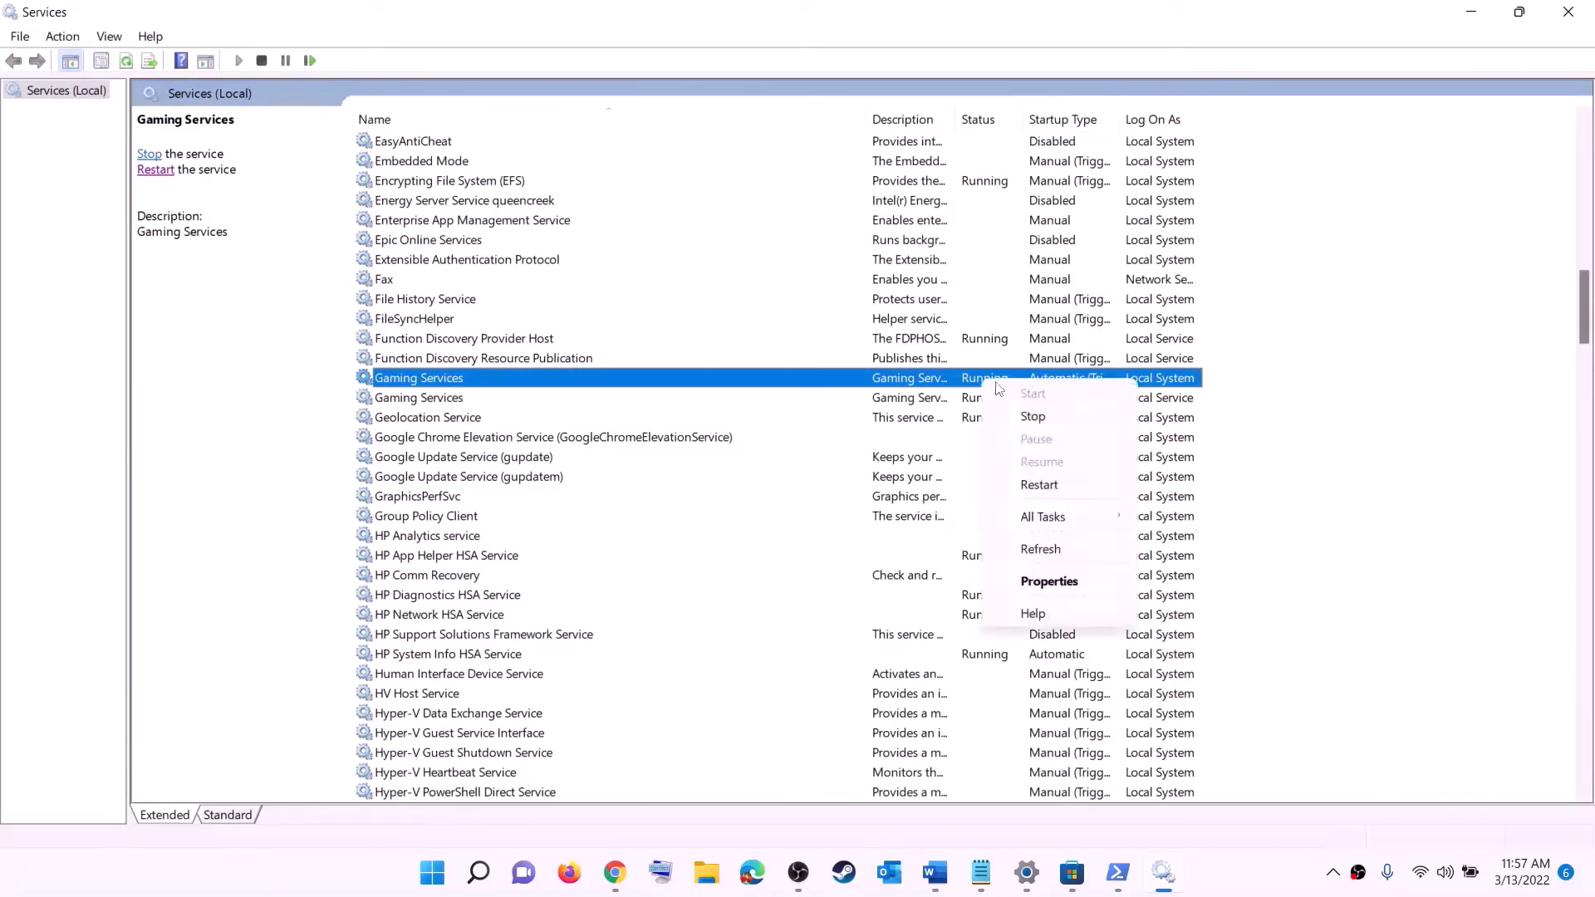
click(912, 412)
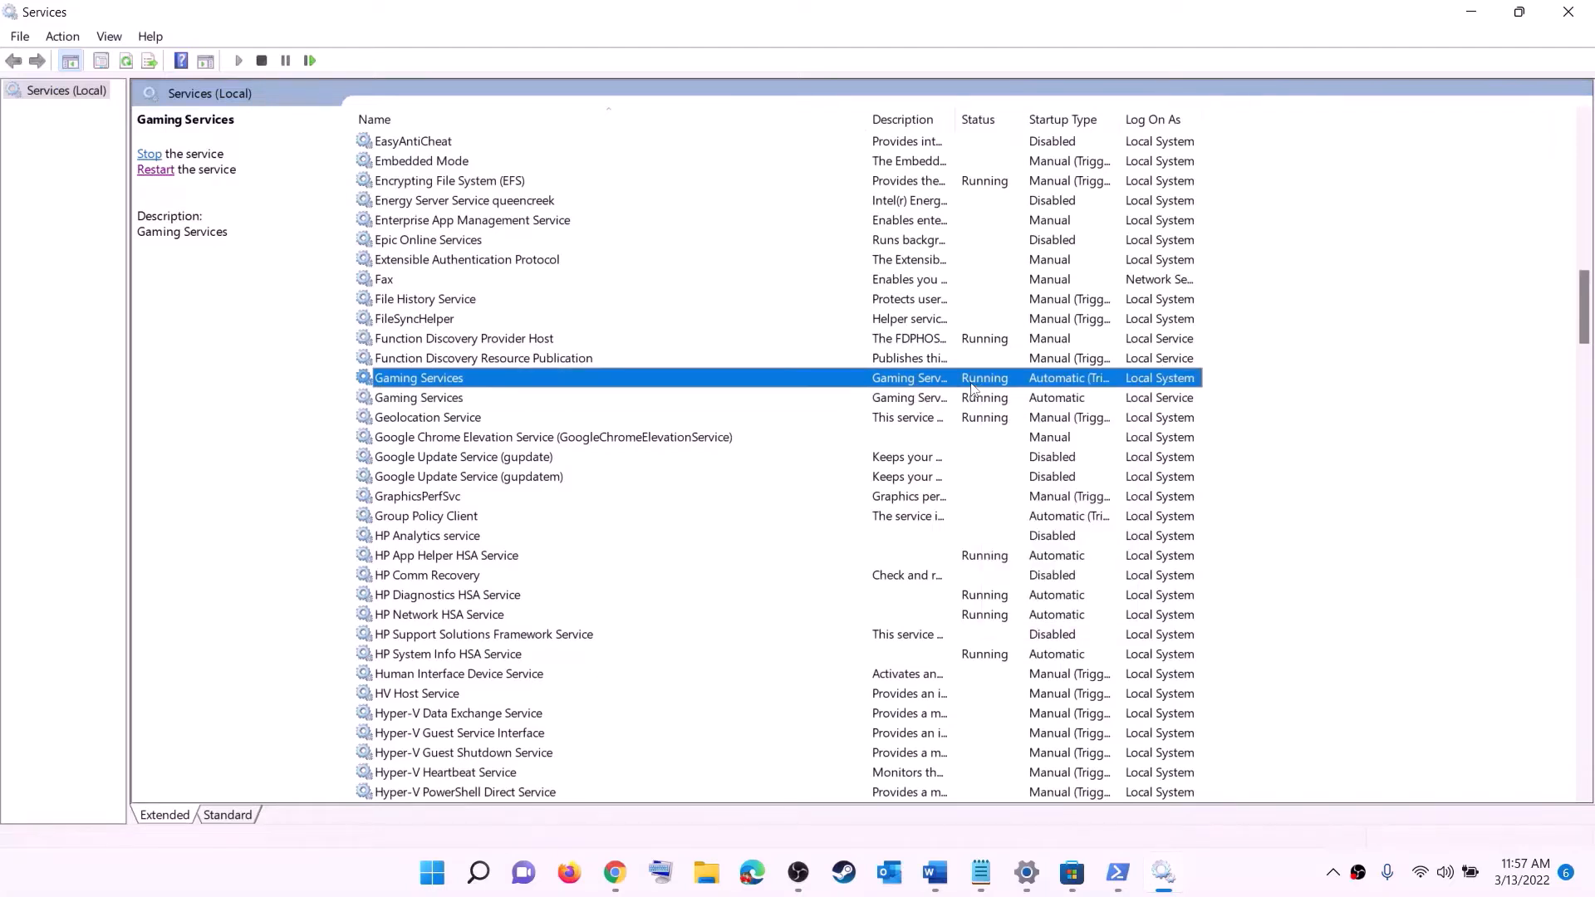
right_click(980, 385)
click(1030, 417)
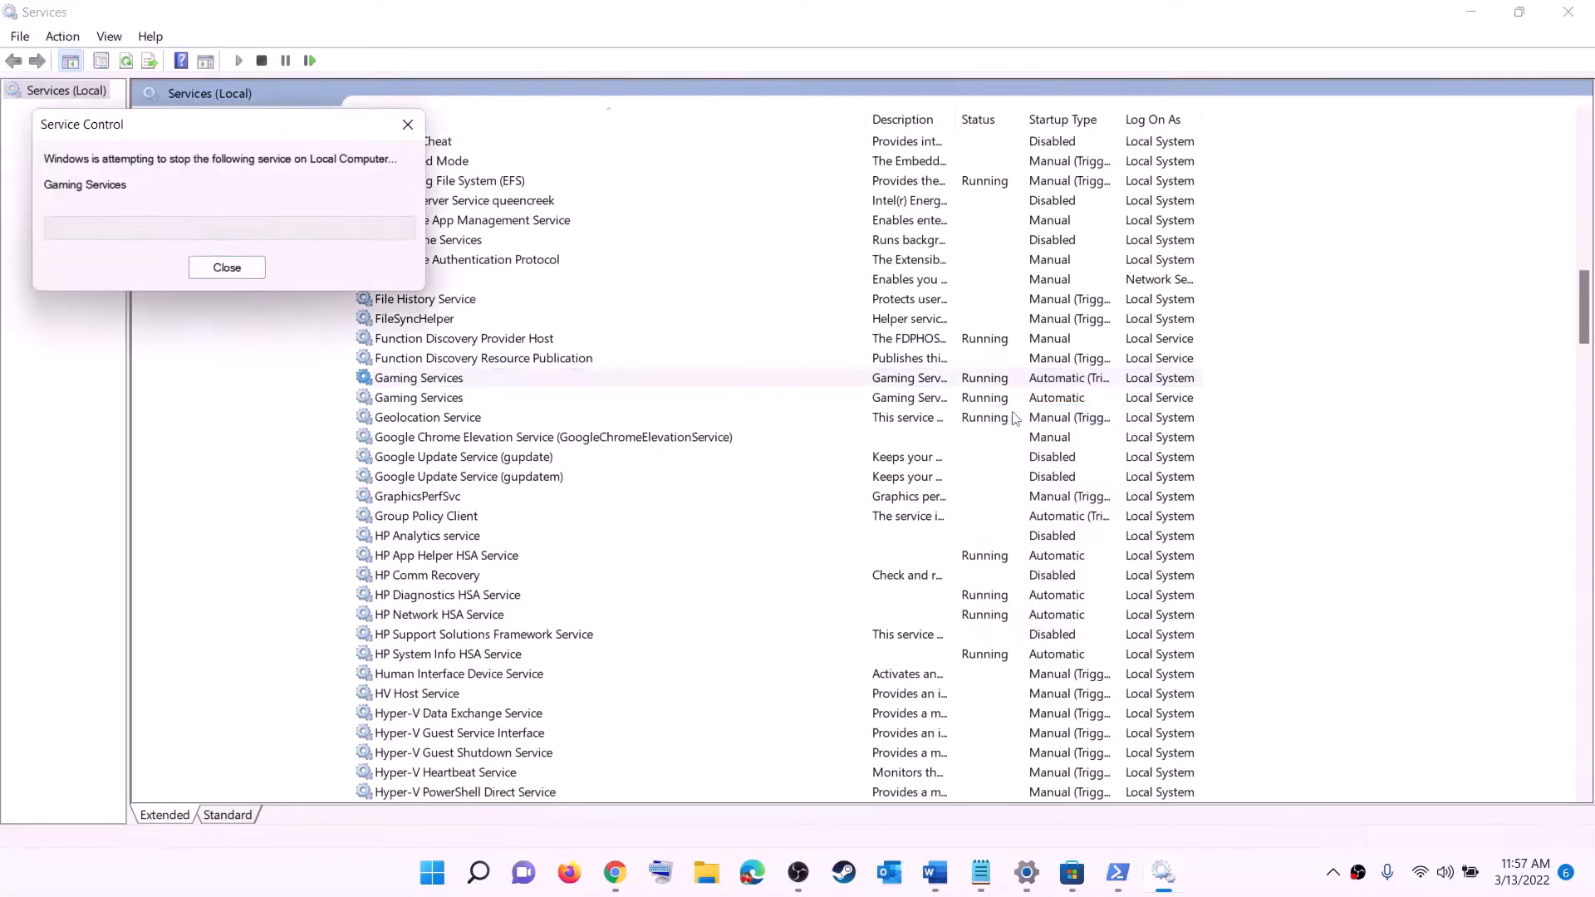
click(989, 405)
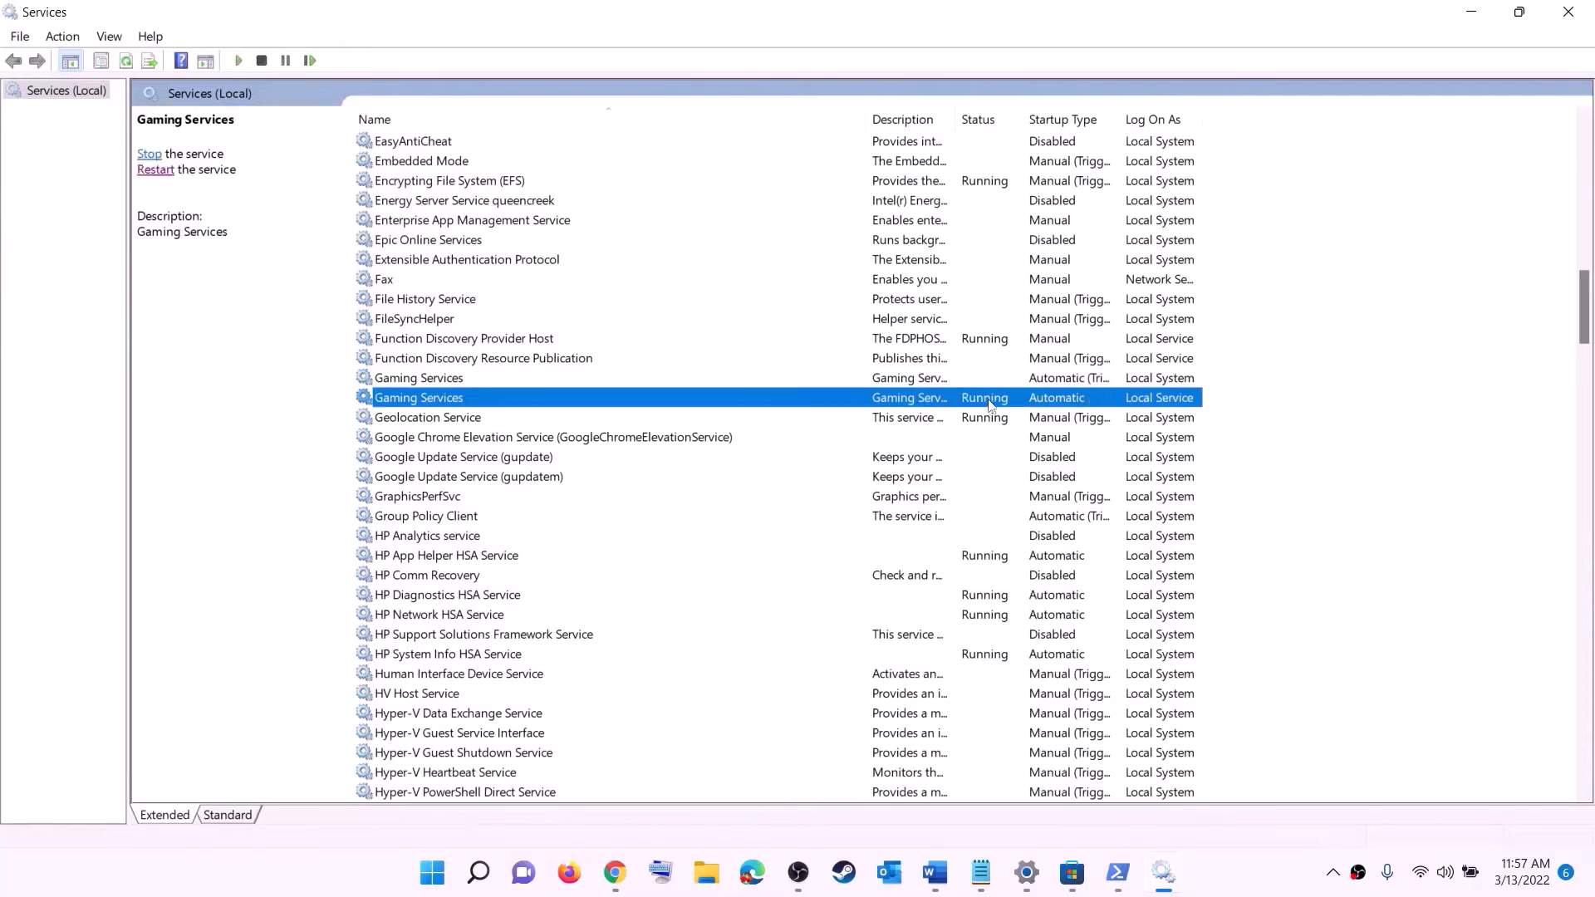
right_click(989, 405)
click(1028, 430)
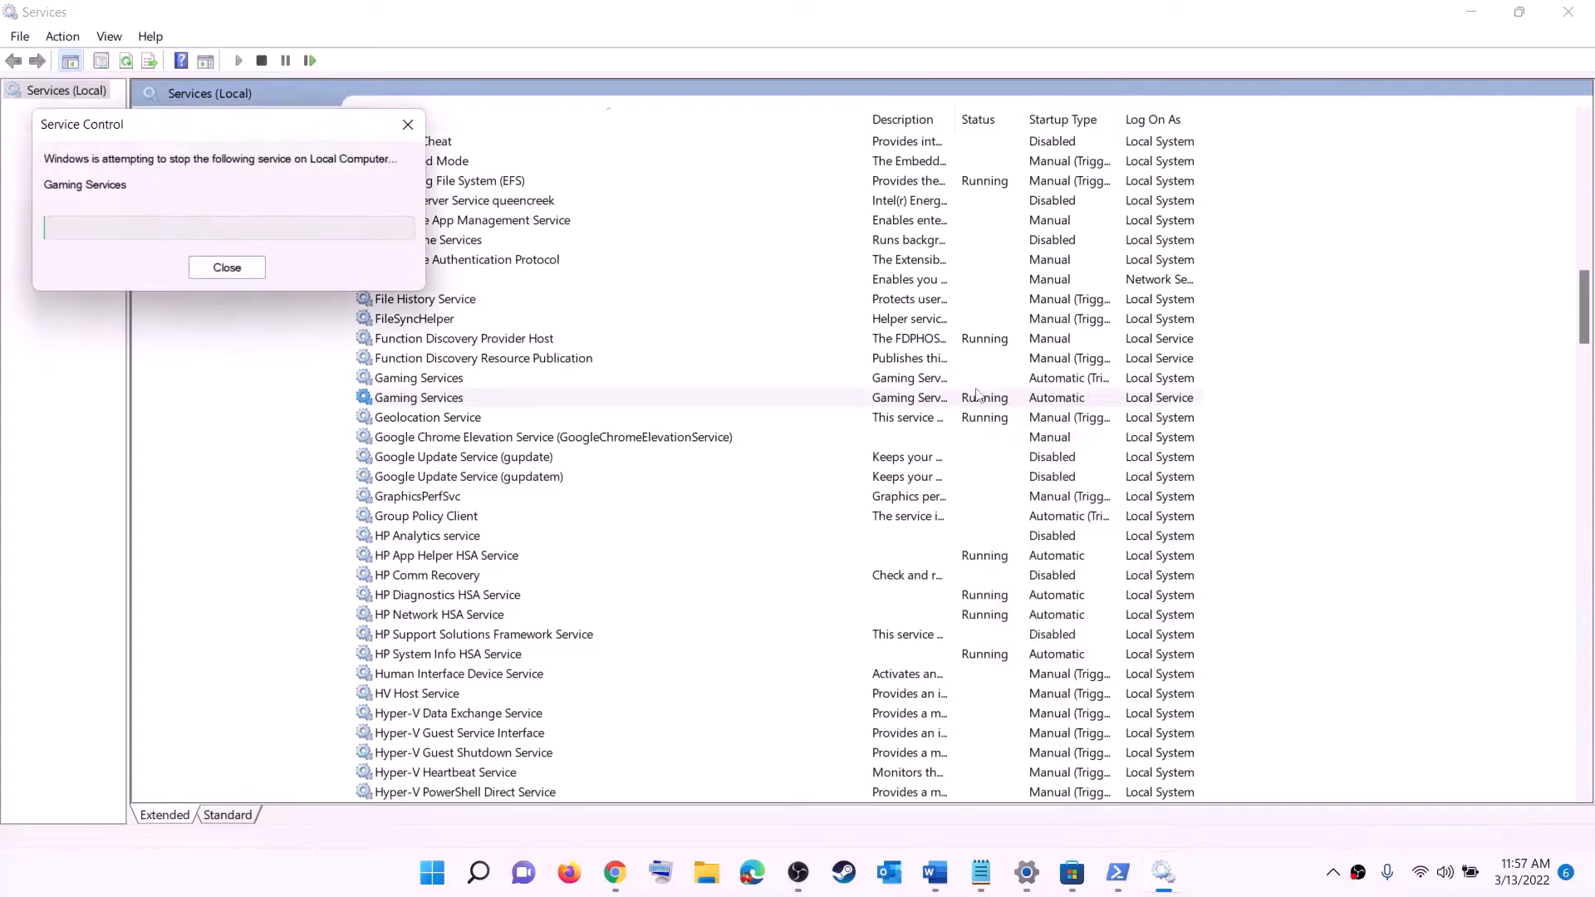
Start both Gaming Services entries again so they run
click(947, 378)
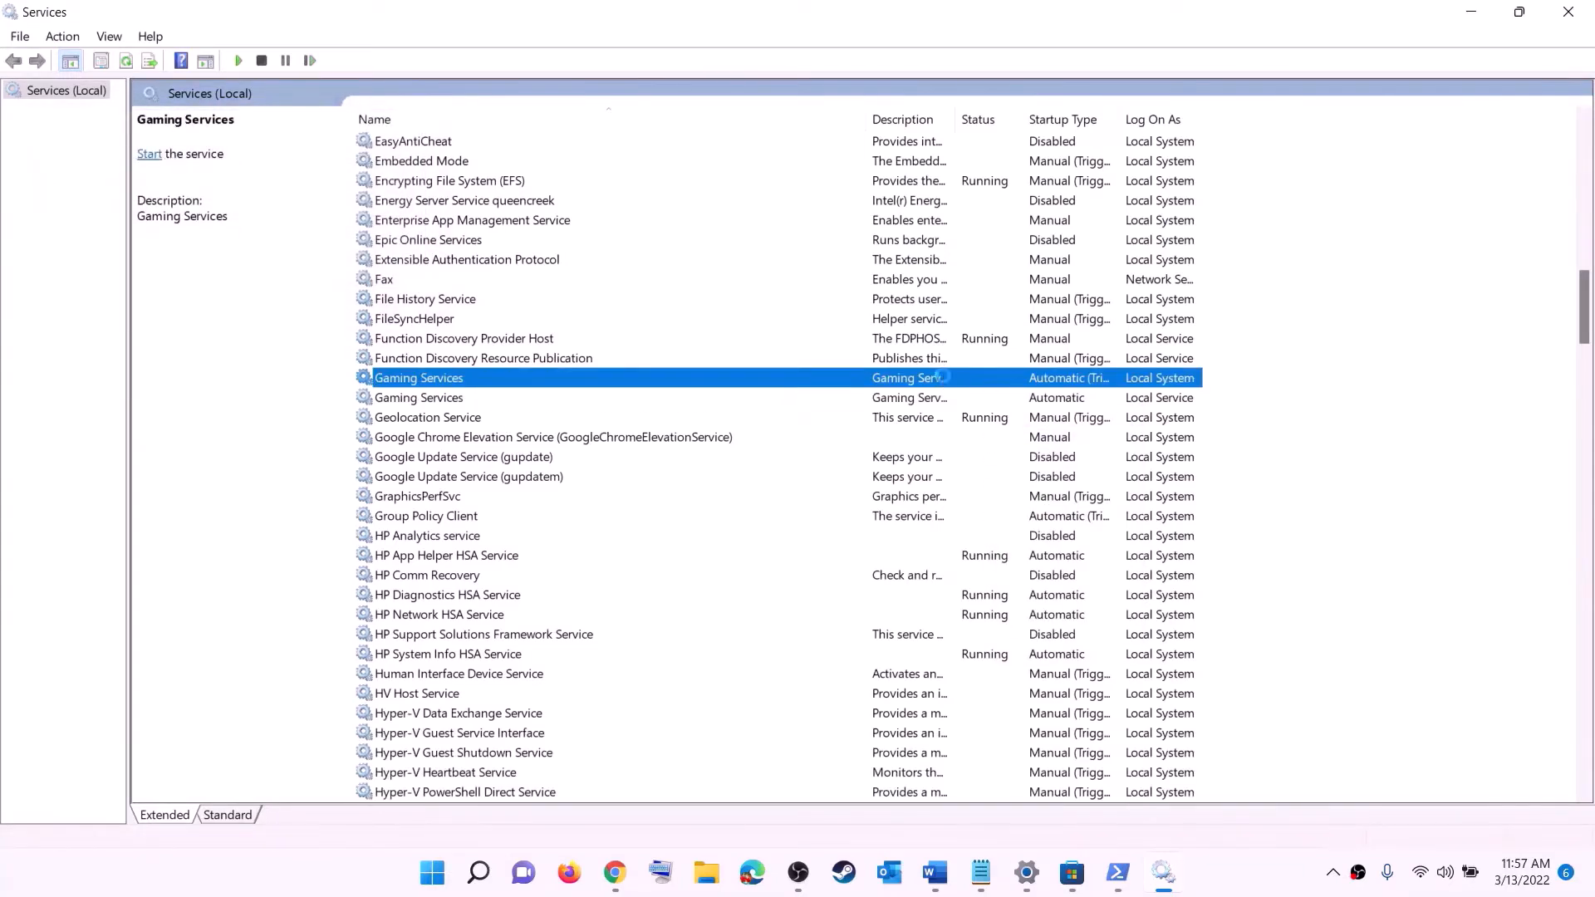
right_click(945, 380)
click(1016, 402)
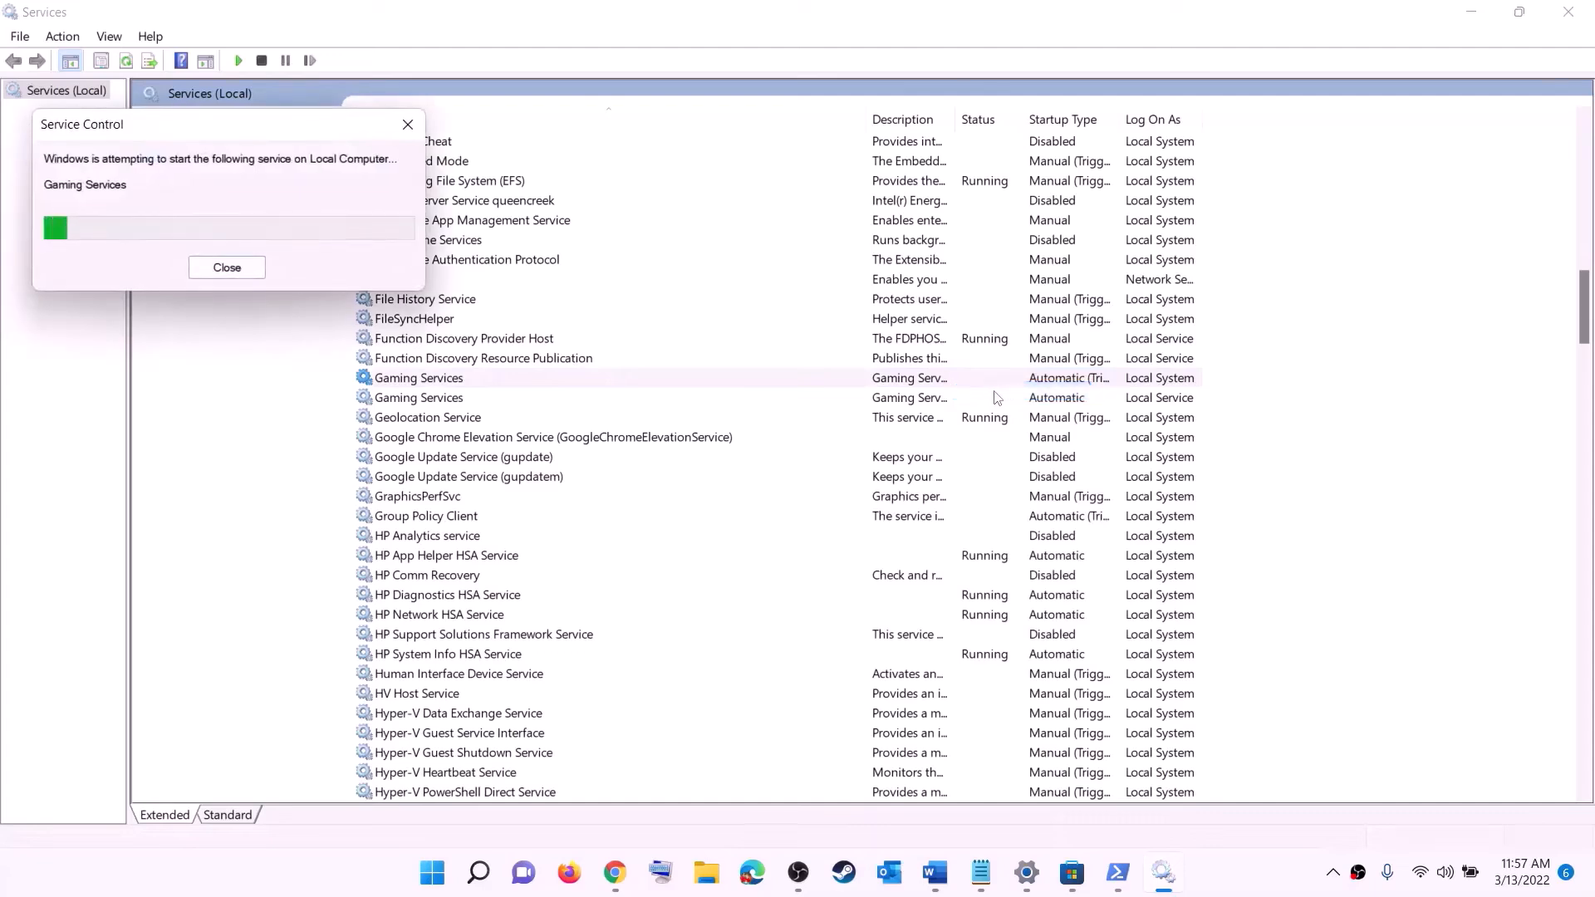
click(943, 402)
right_click(939, 404)
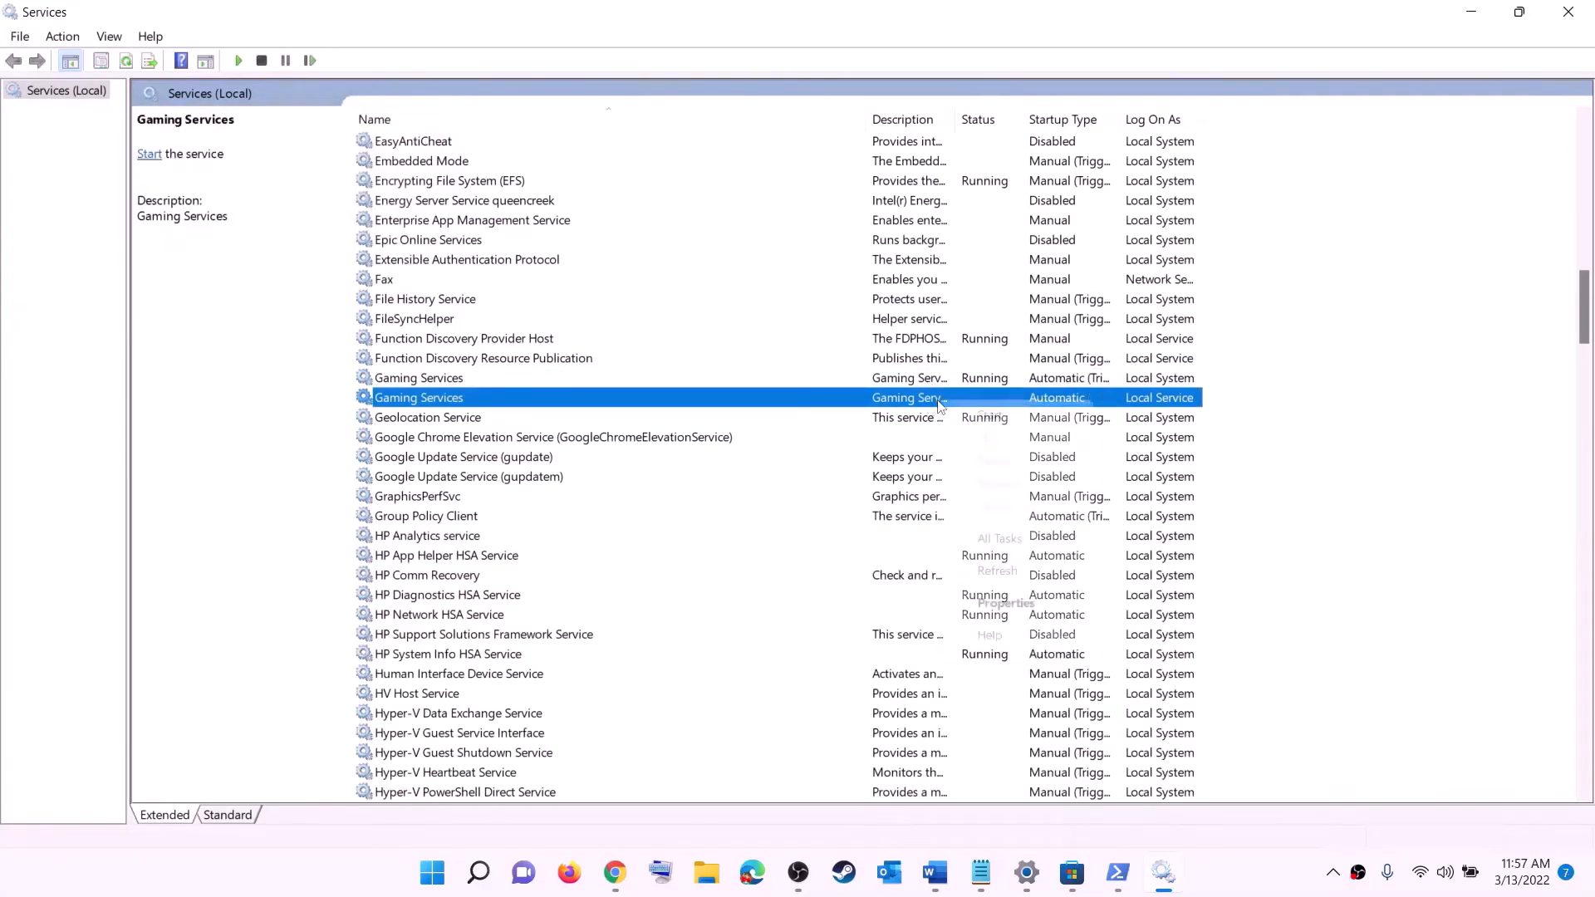
click(981, 417)
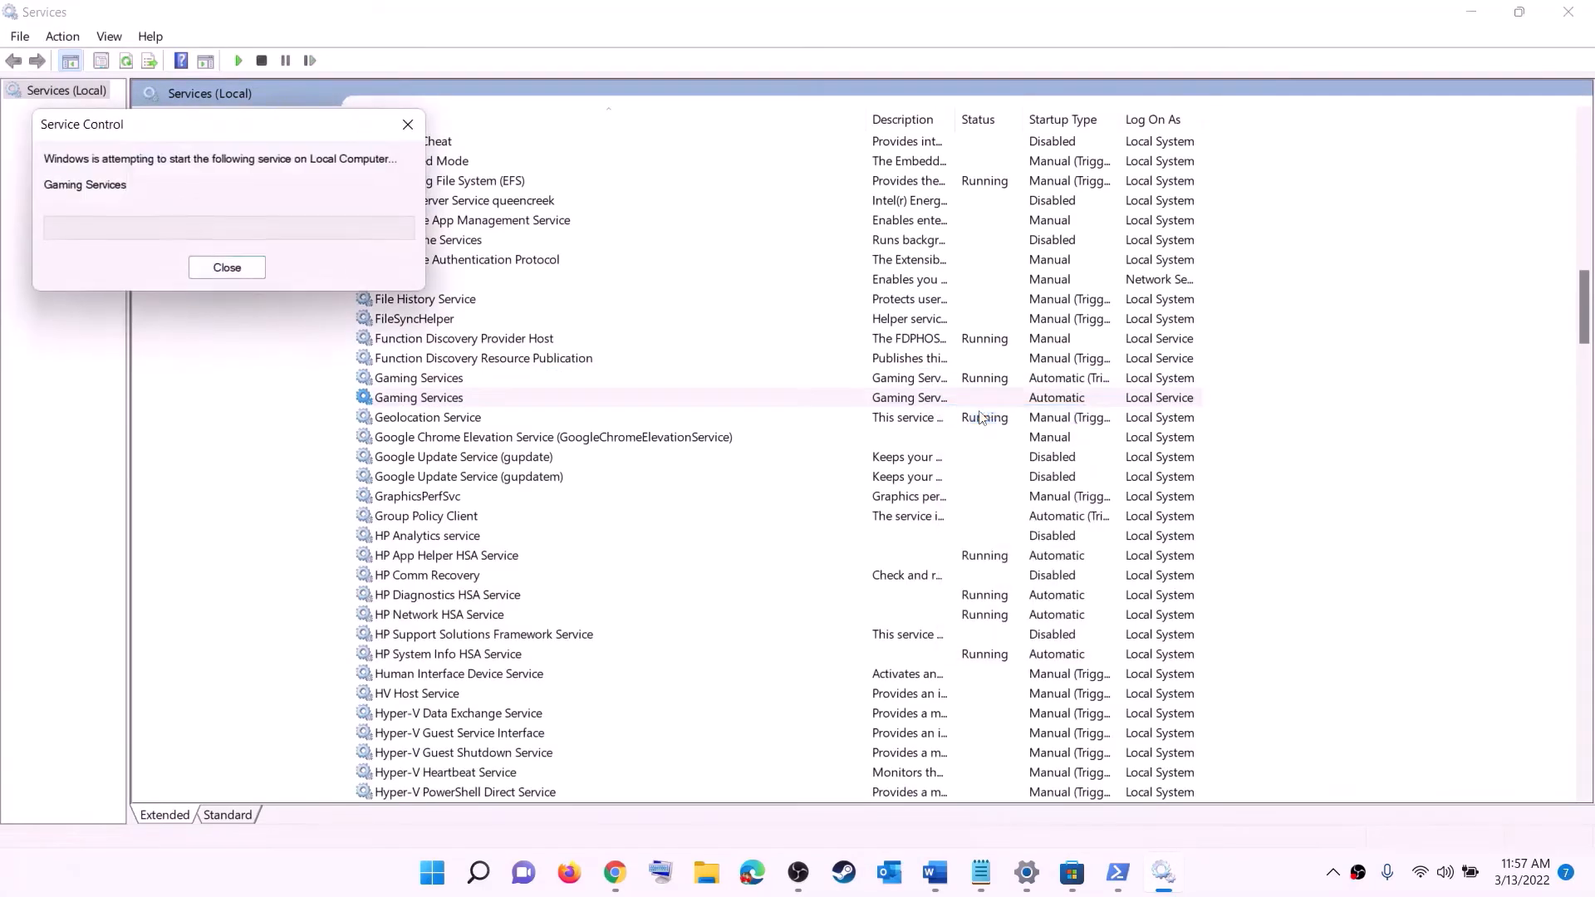
click(907, 520)
Keep Microsoft Store Install Service on Automatic startup and apply it
key(m)
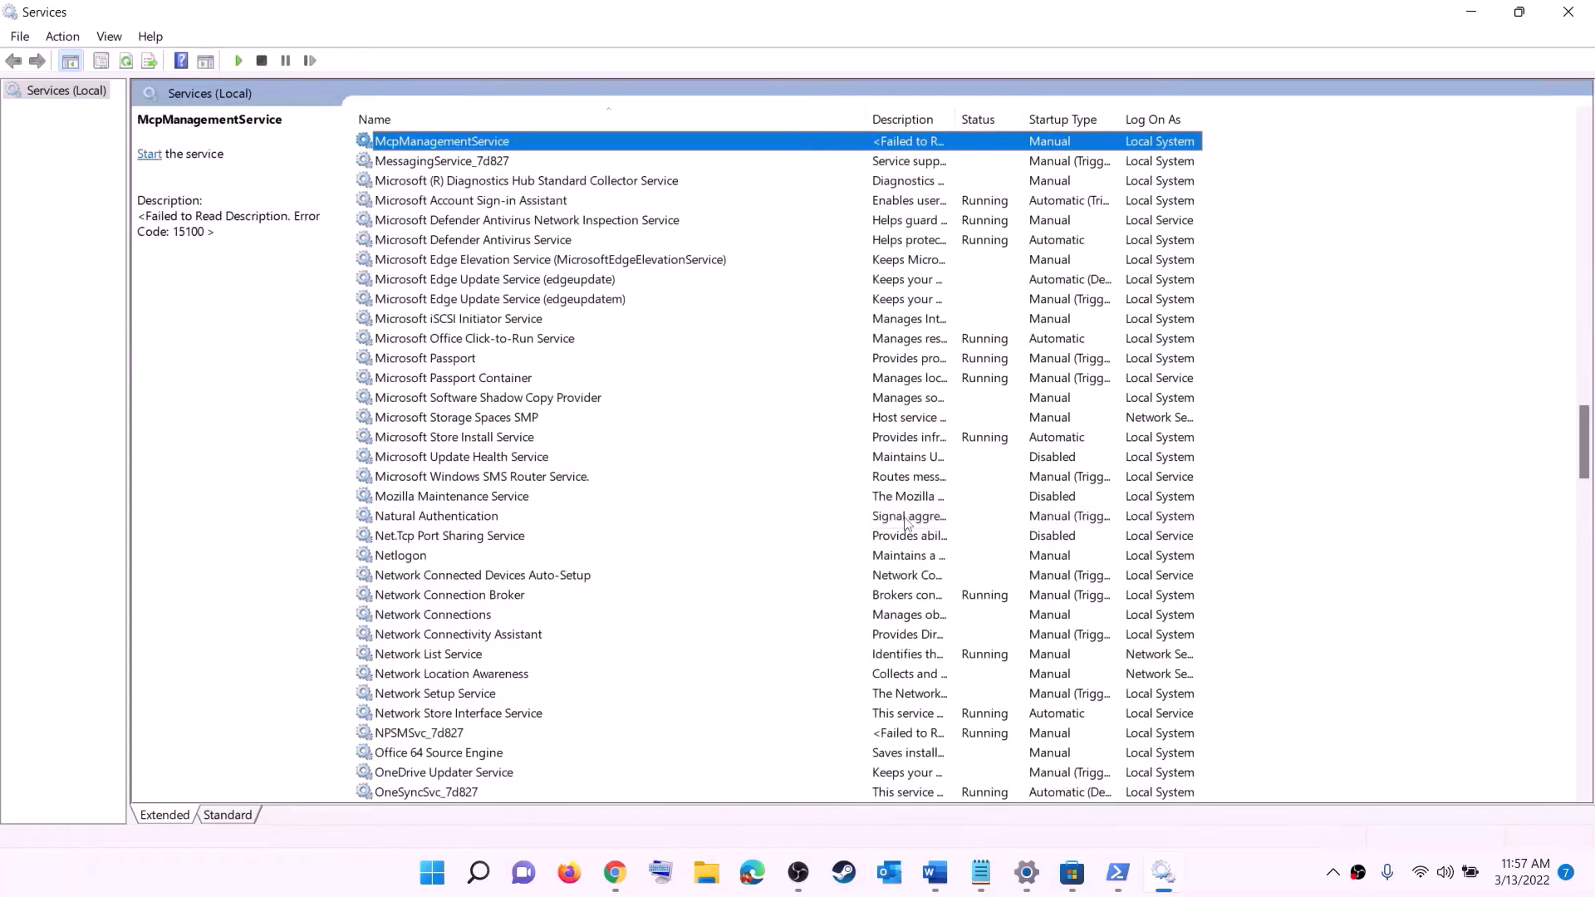
click(475, 439)
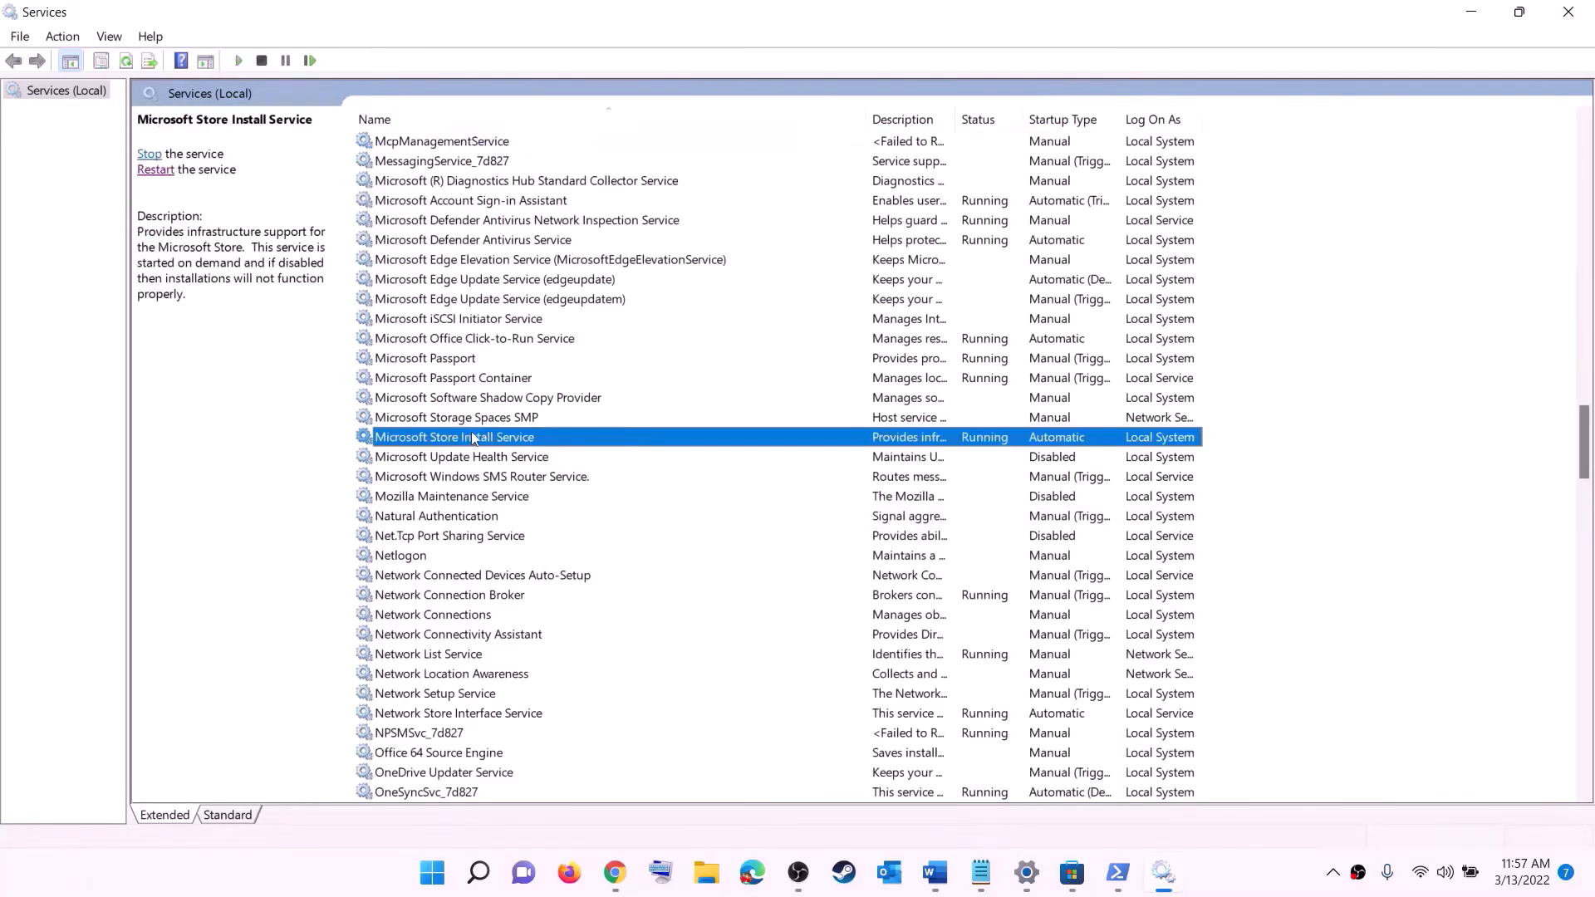
double_click(615, 440)
click(783, 413)
click(904, 570)
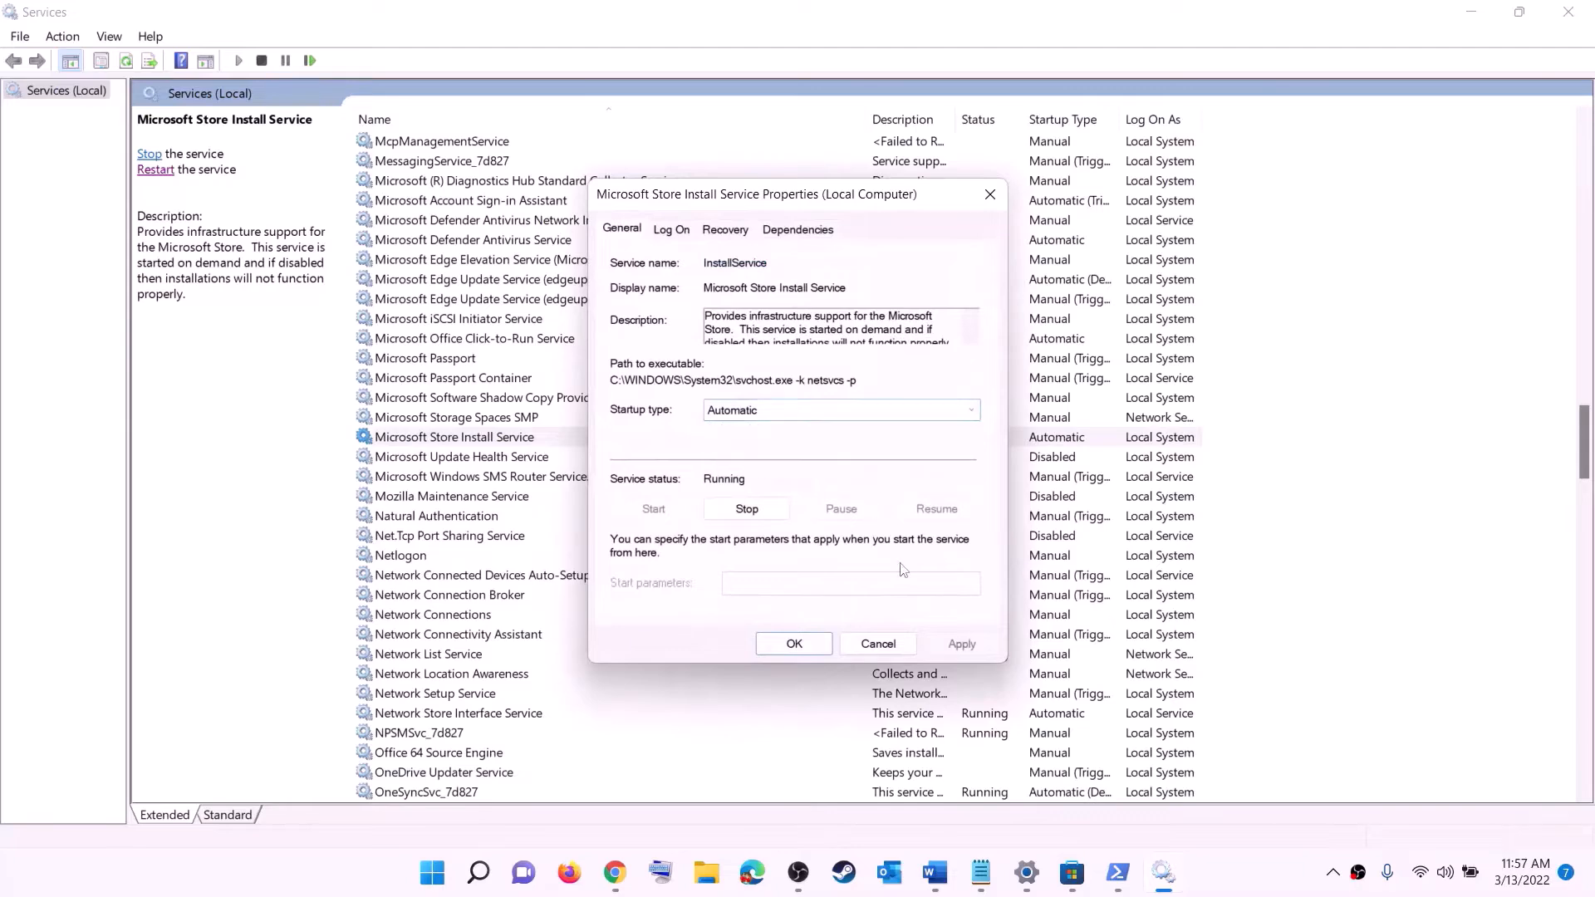
click(956, 643)
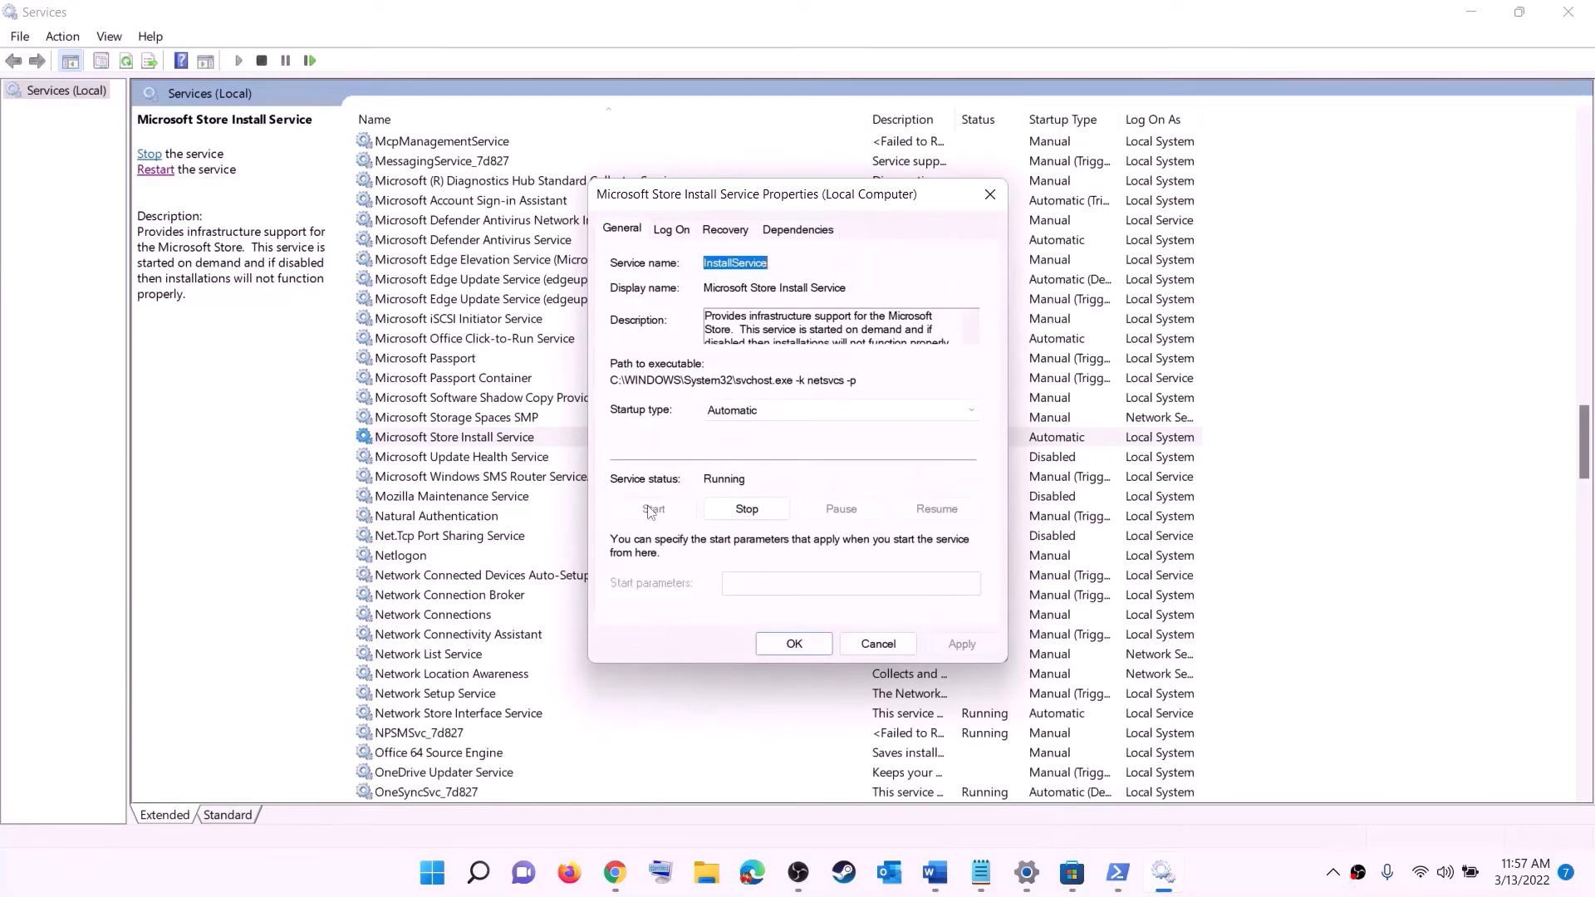
click(794, 644)
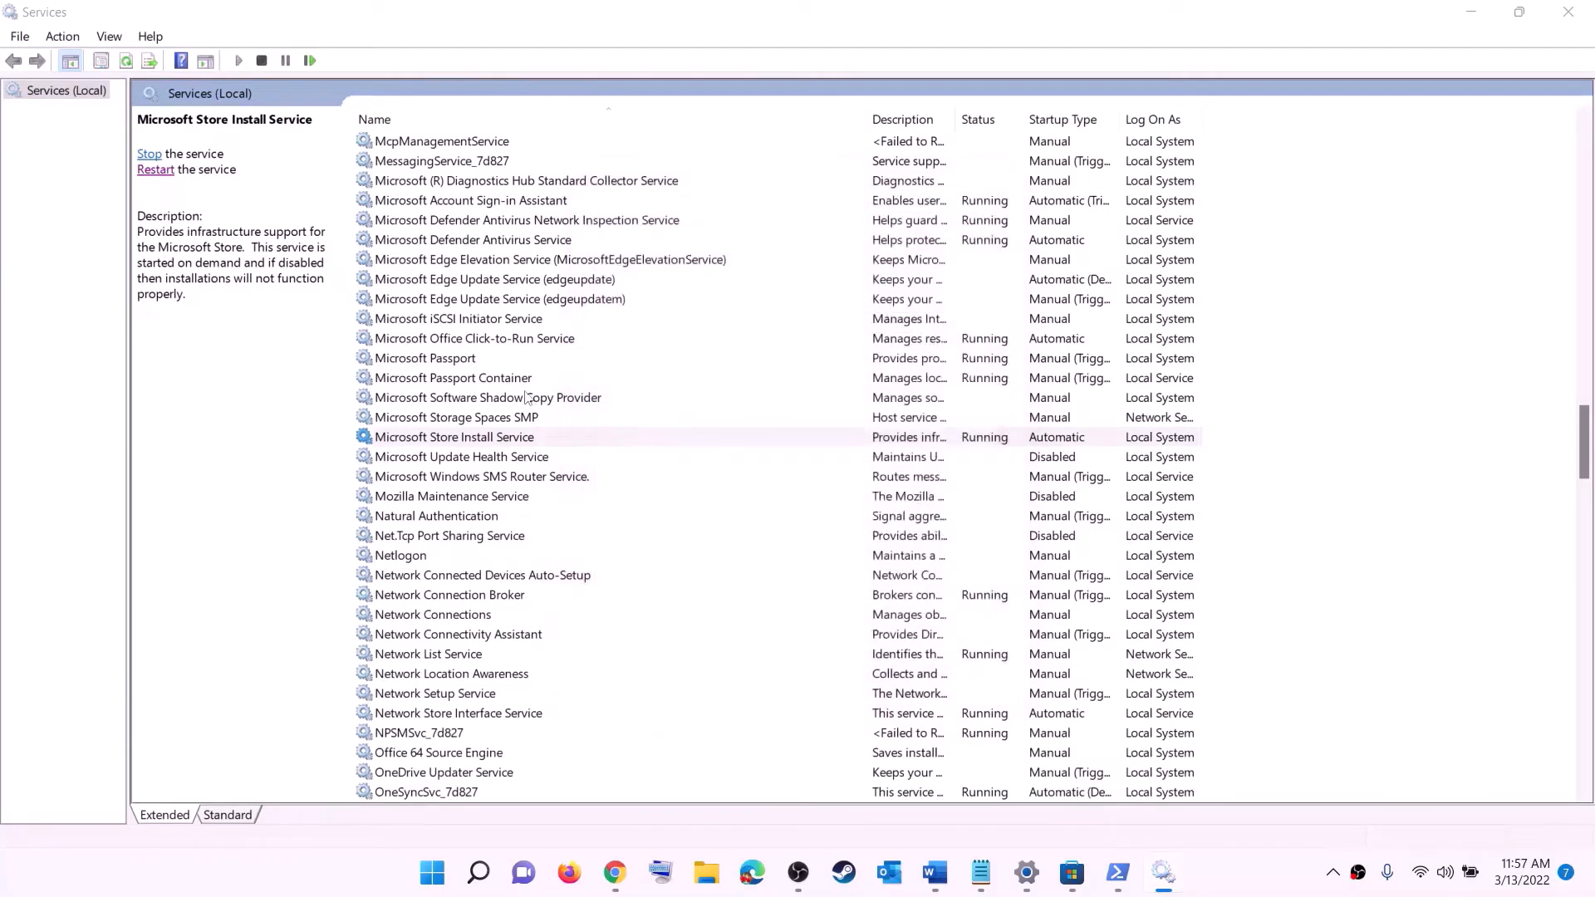
Switch Background Intelligent Transfer Service to Automatic, then close Services
click(525, 388)
key(b)
scroll(572, 325, up, 4)
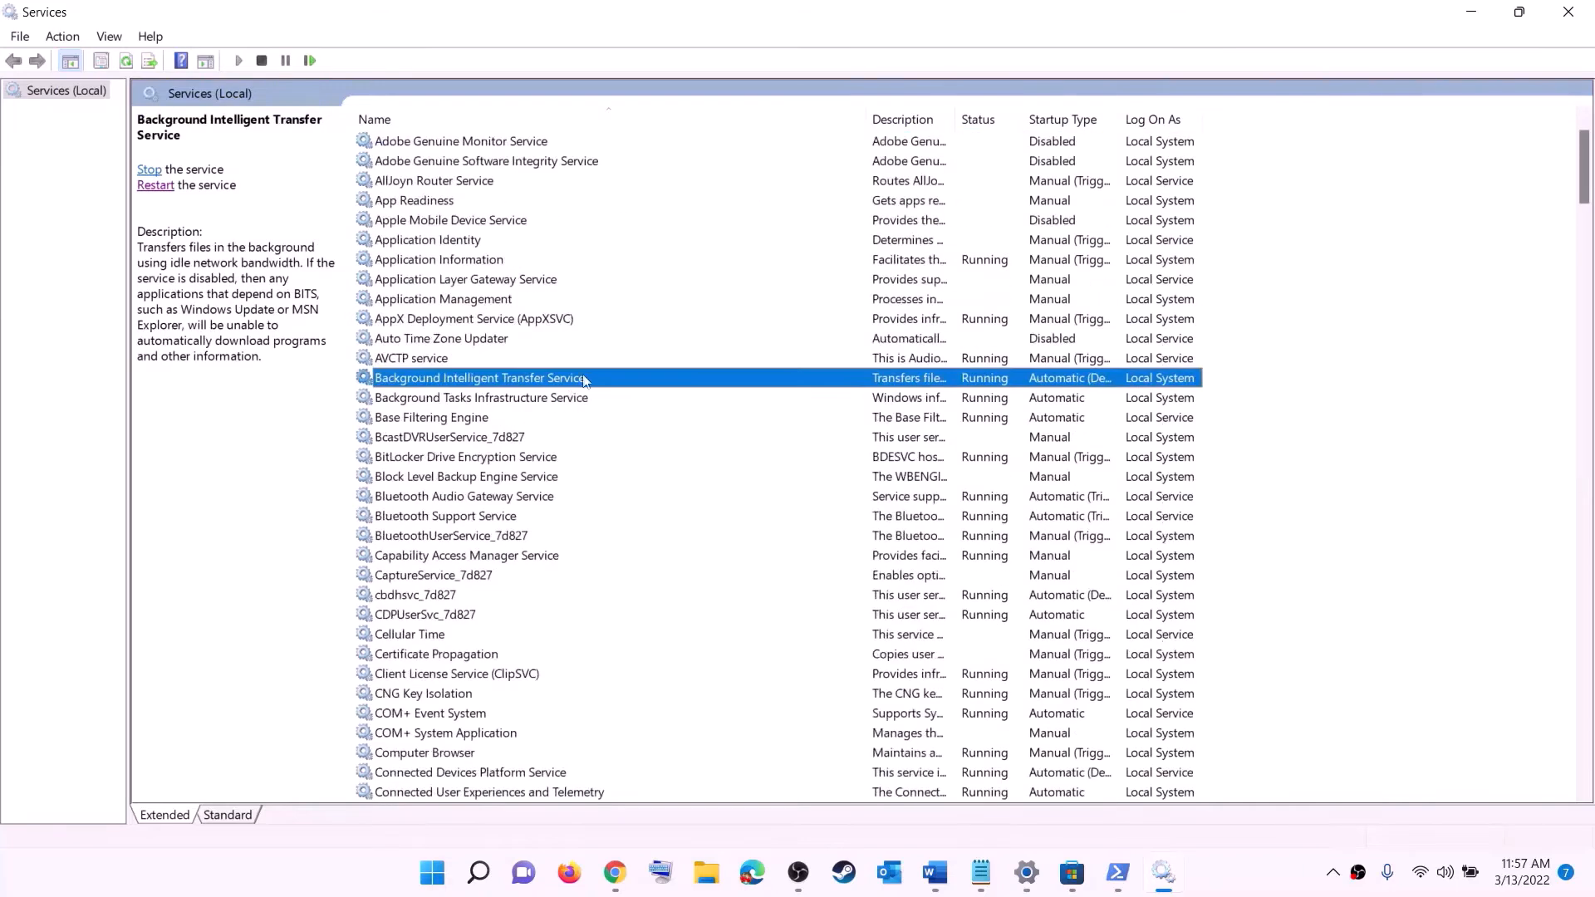
double_click(584, 381)
click(808, 410)
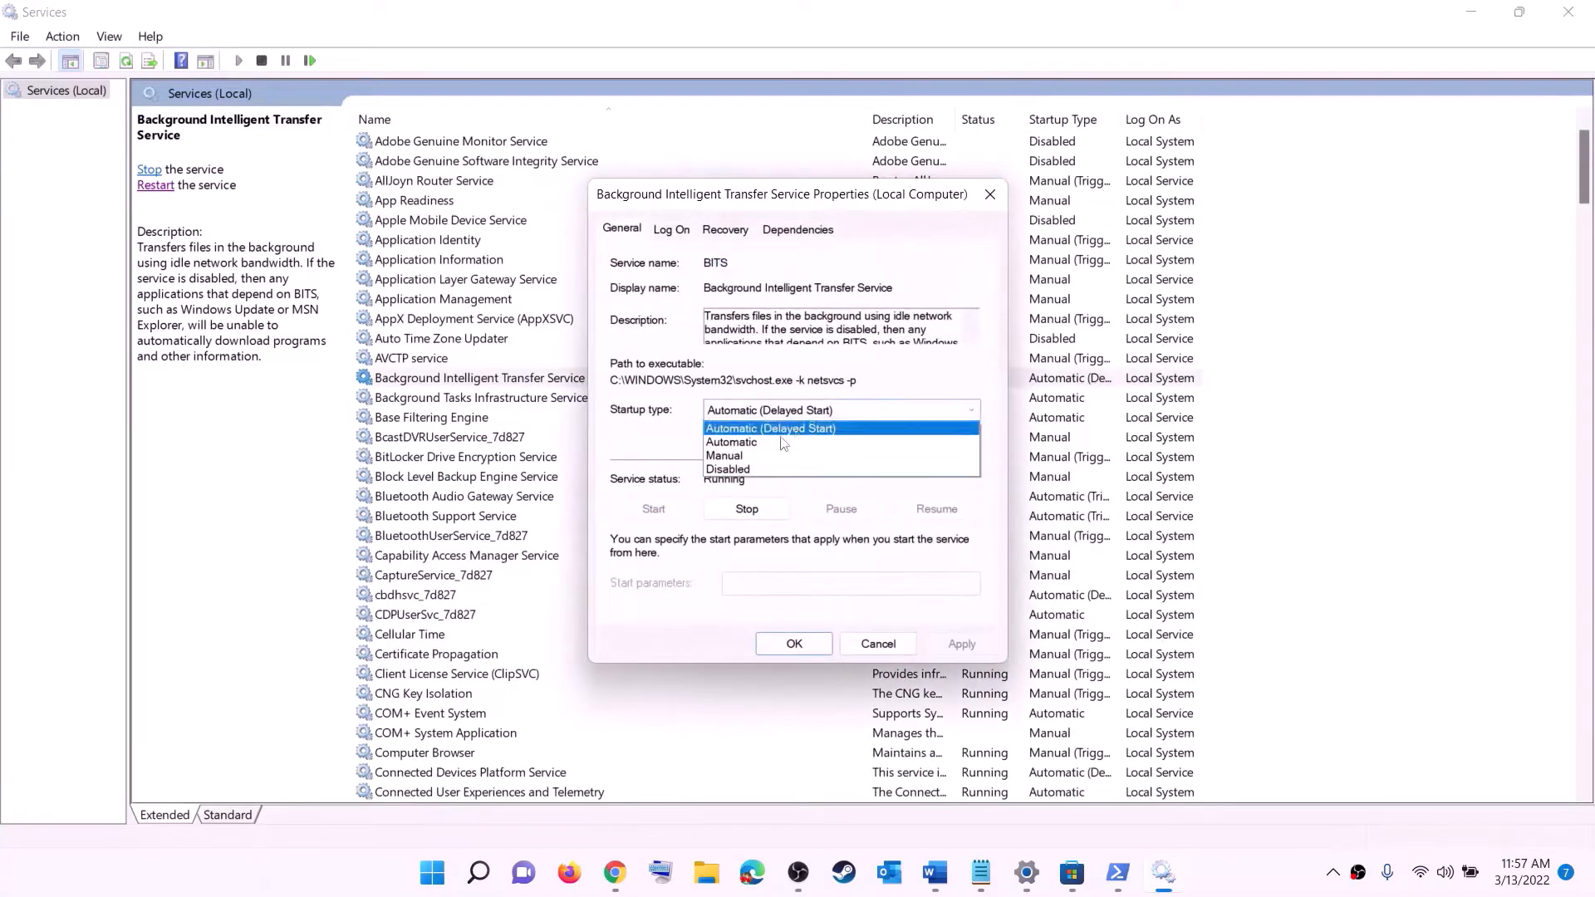
click(766, 445)
click(963, 646)
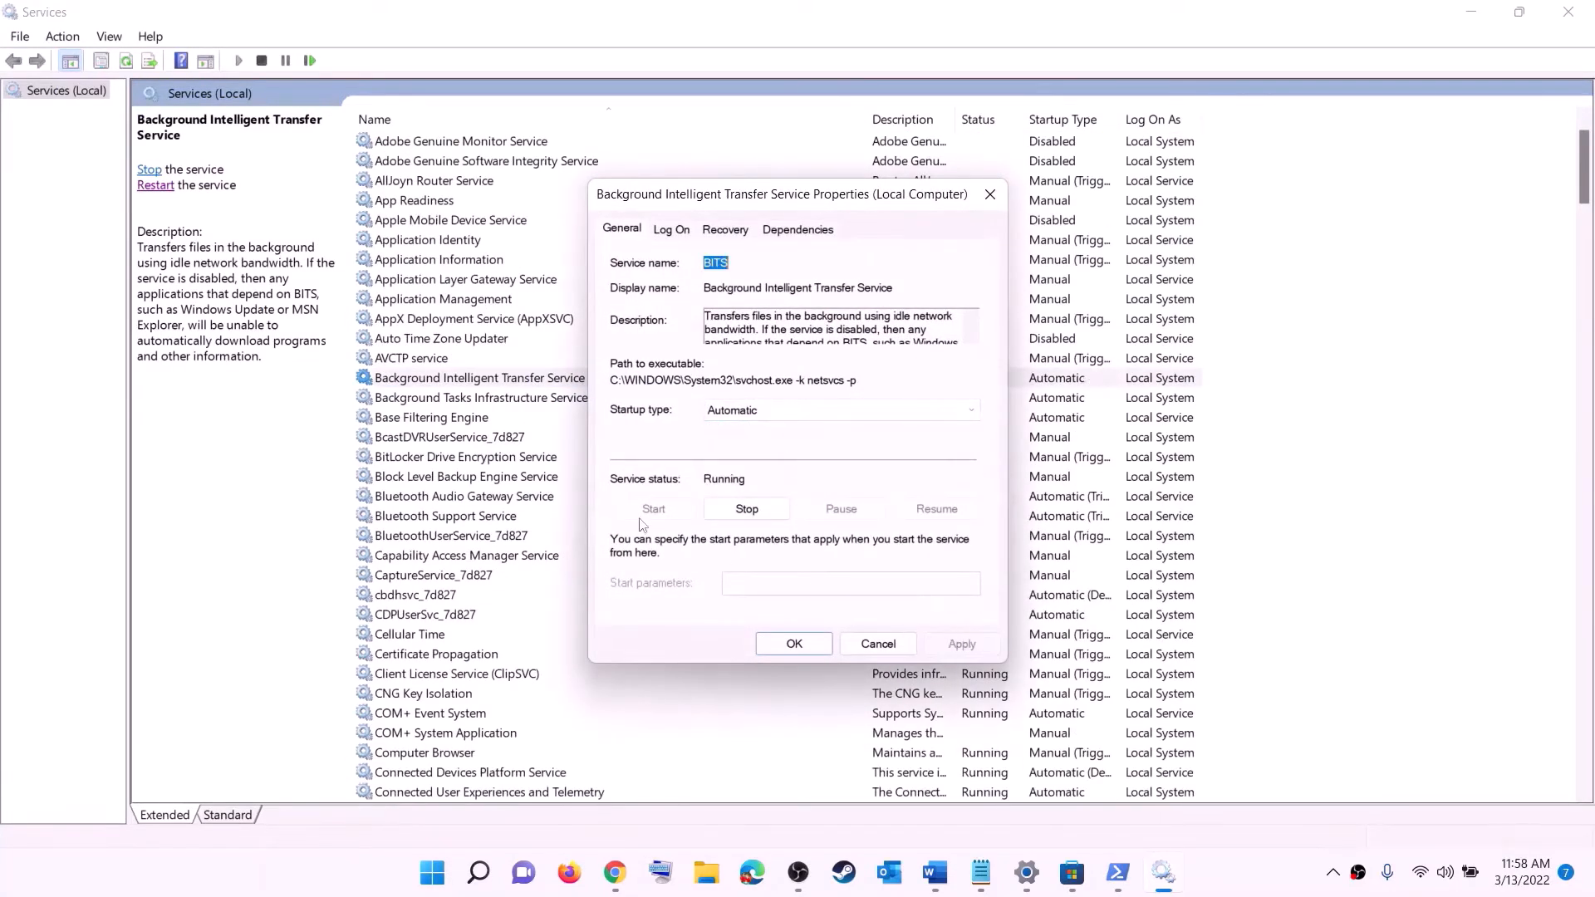
click(796, 649)
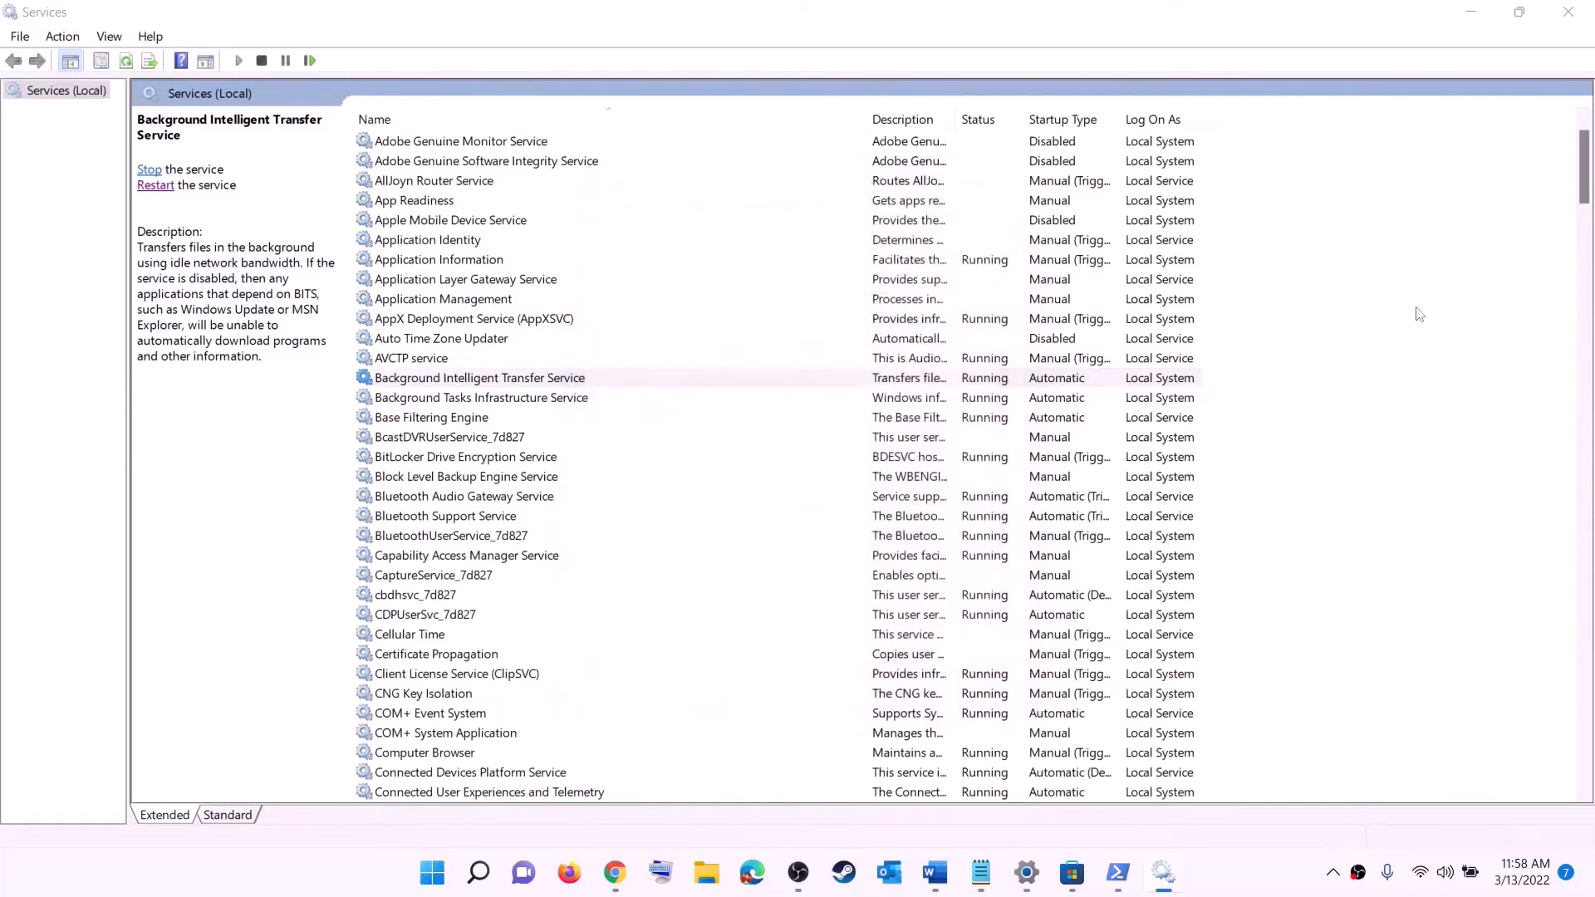
click(1568, 12)
scroll(573, 467, down, 7)
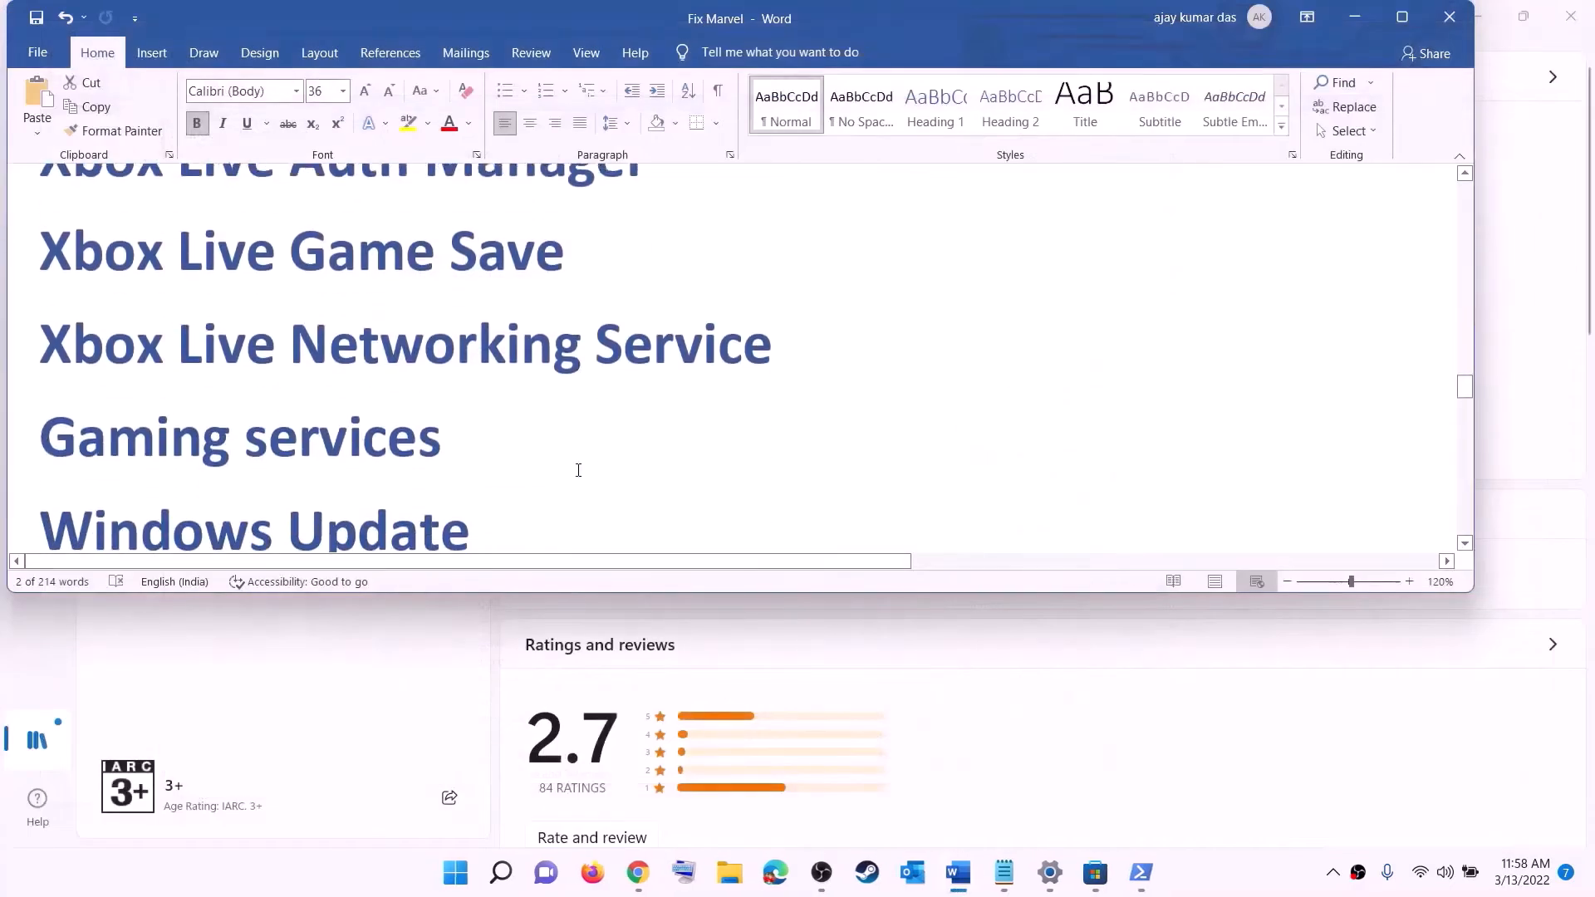
Open Settings' Windows Update page showing the pending 2022-03 cumulative update
scroll(578, 471, down, 1)
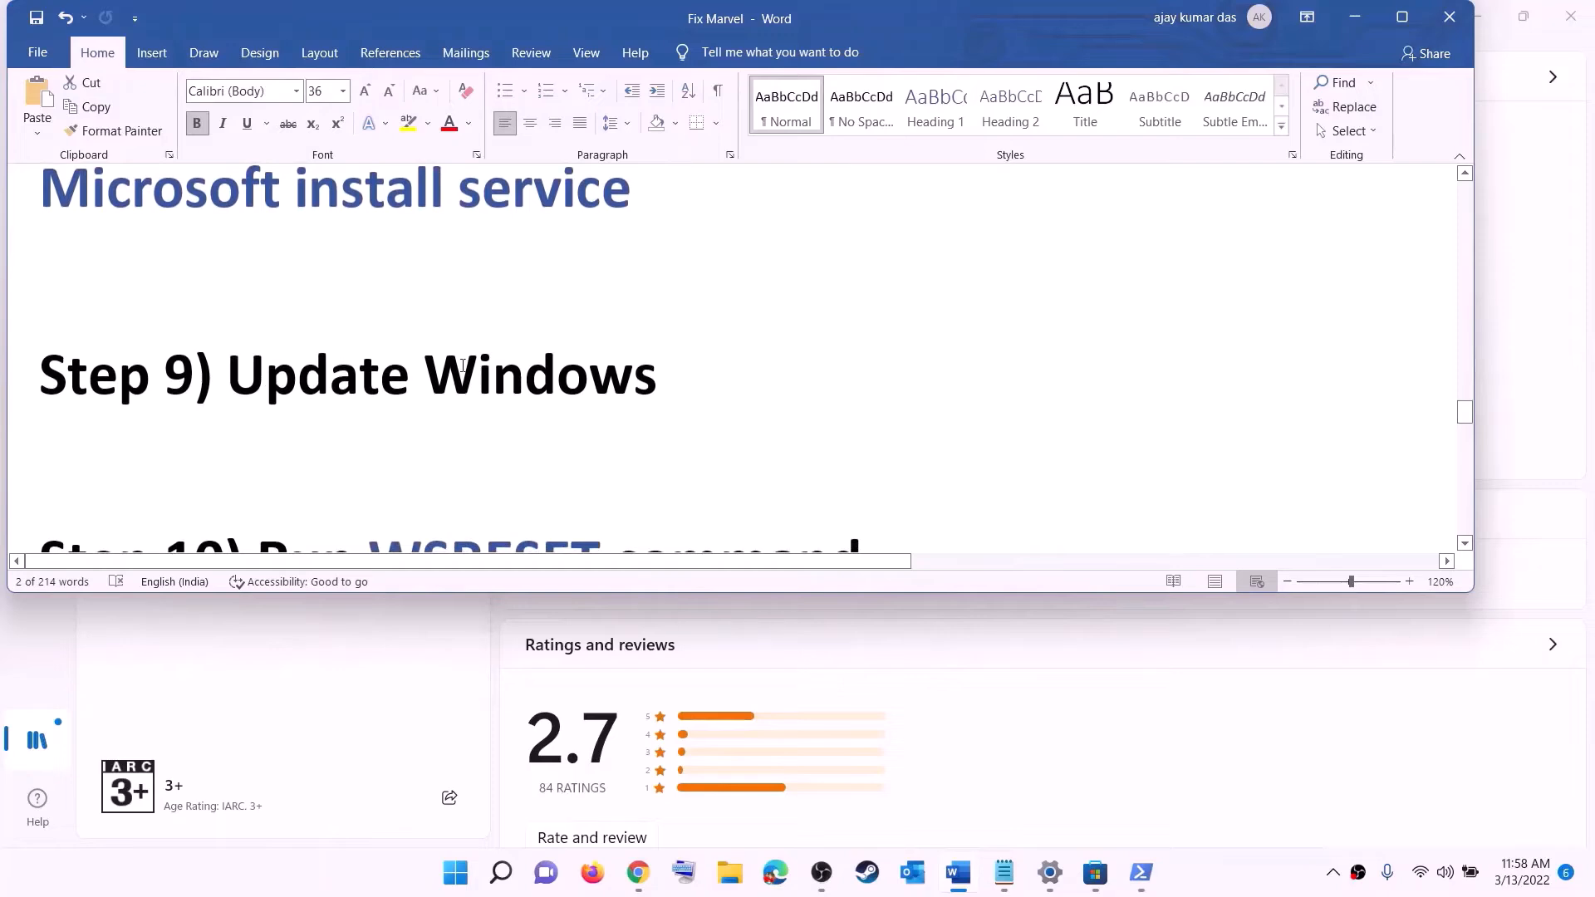
drag(233, 376, 730, 481)
click(456, 873)
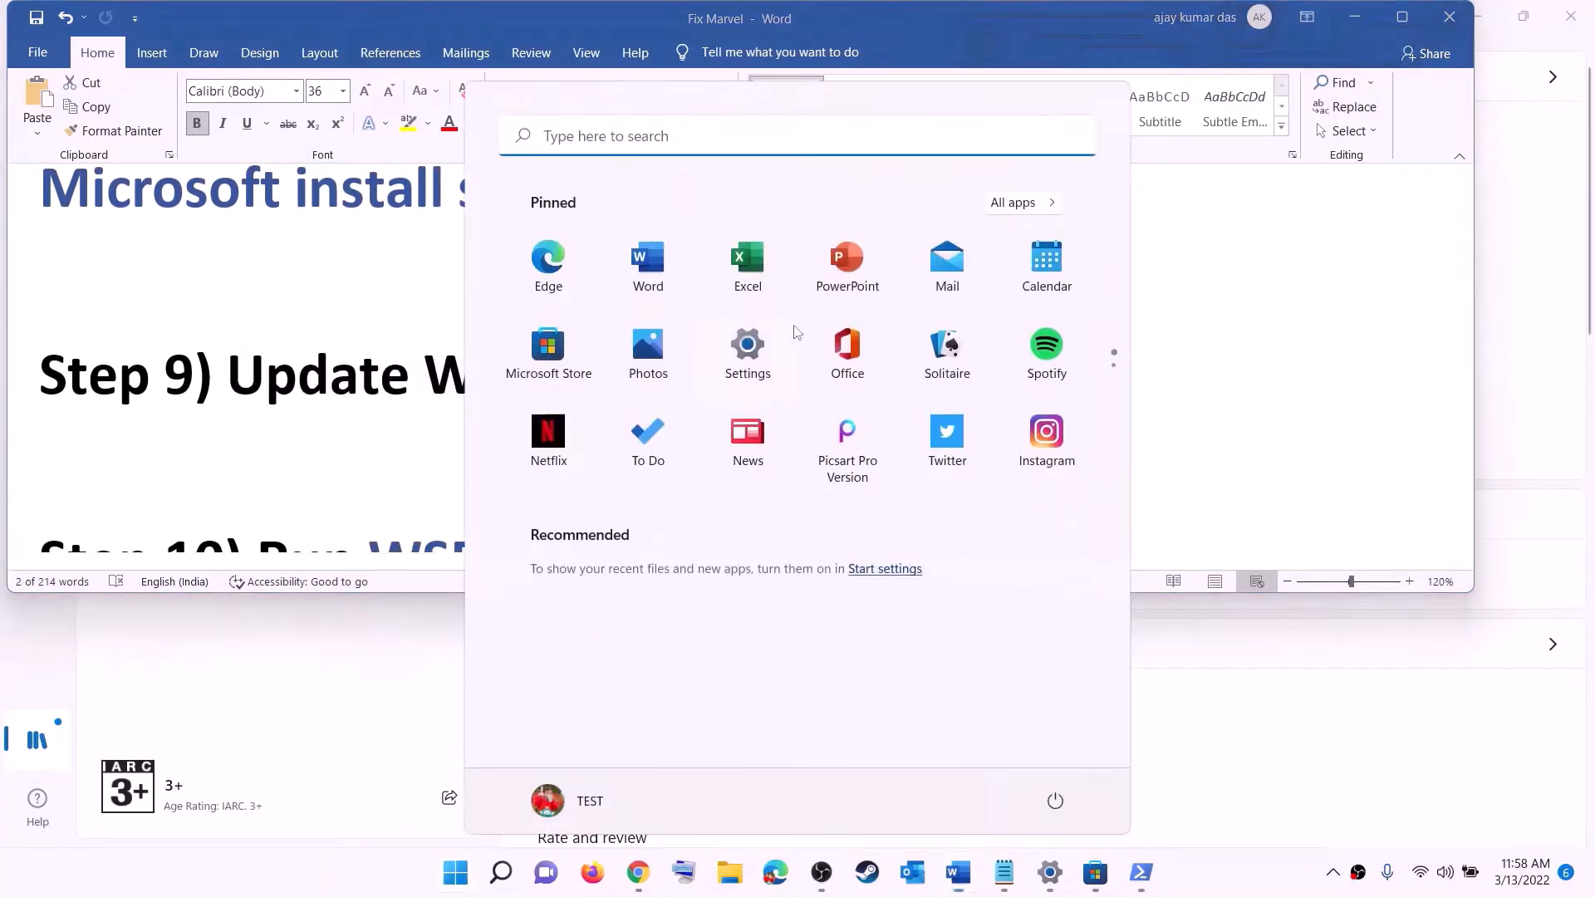
click(752, 368)
click(121, 642)
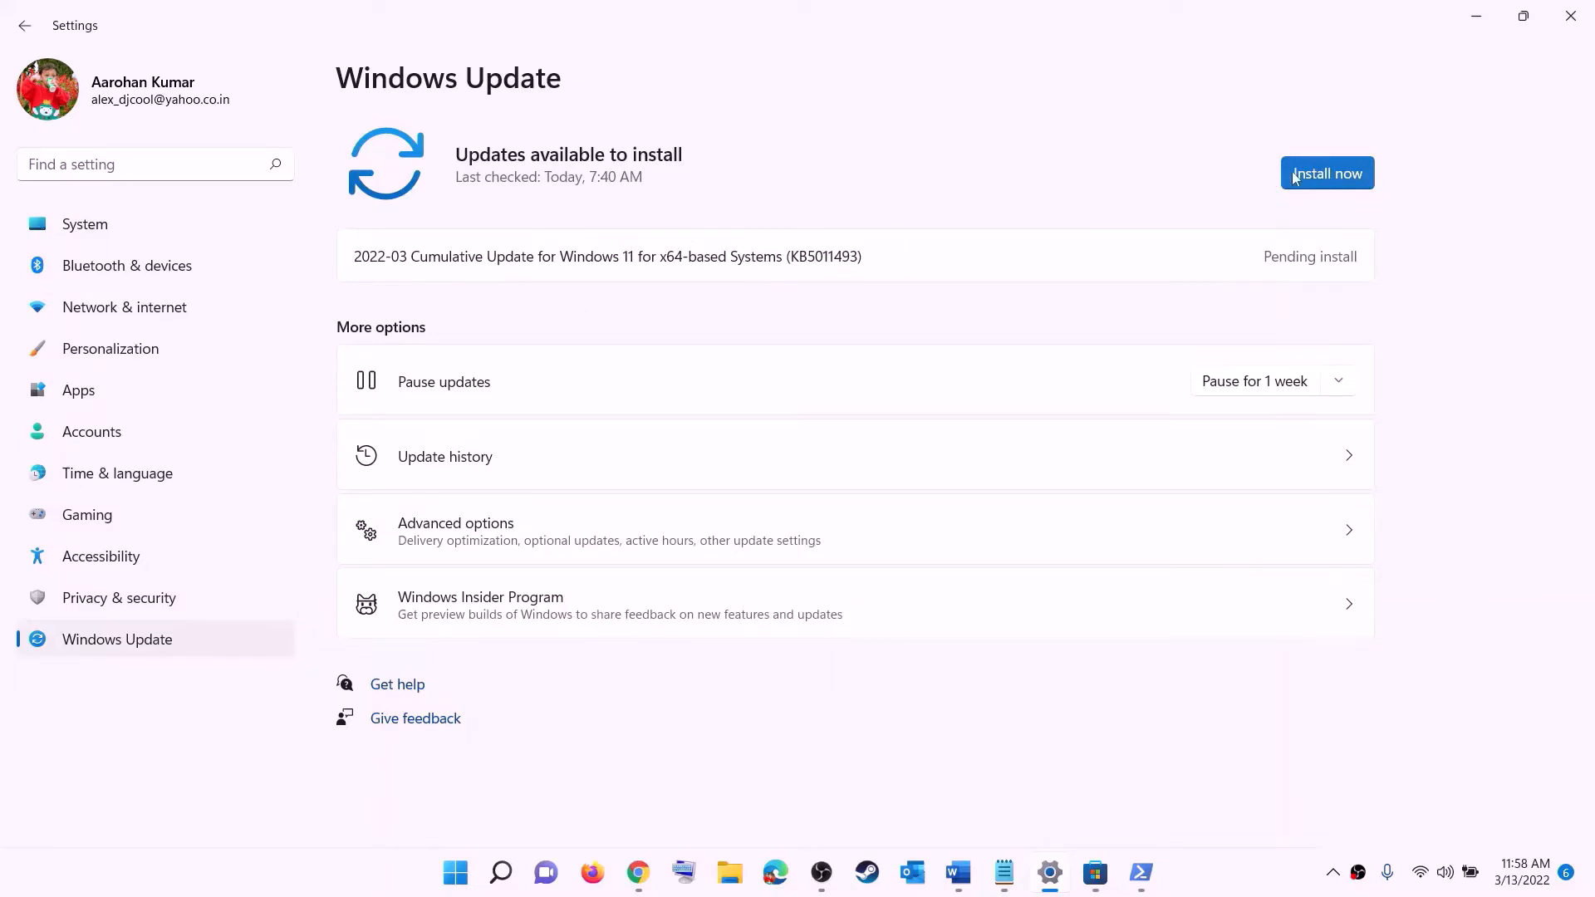
Check the Start power options without restarting, then return to the Fix Marvel notes
click(457, 874)
click(1056, 801)
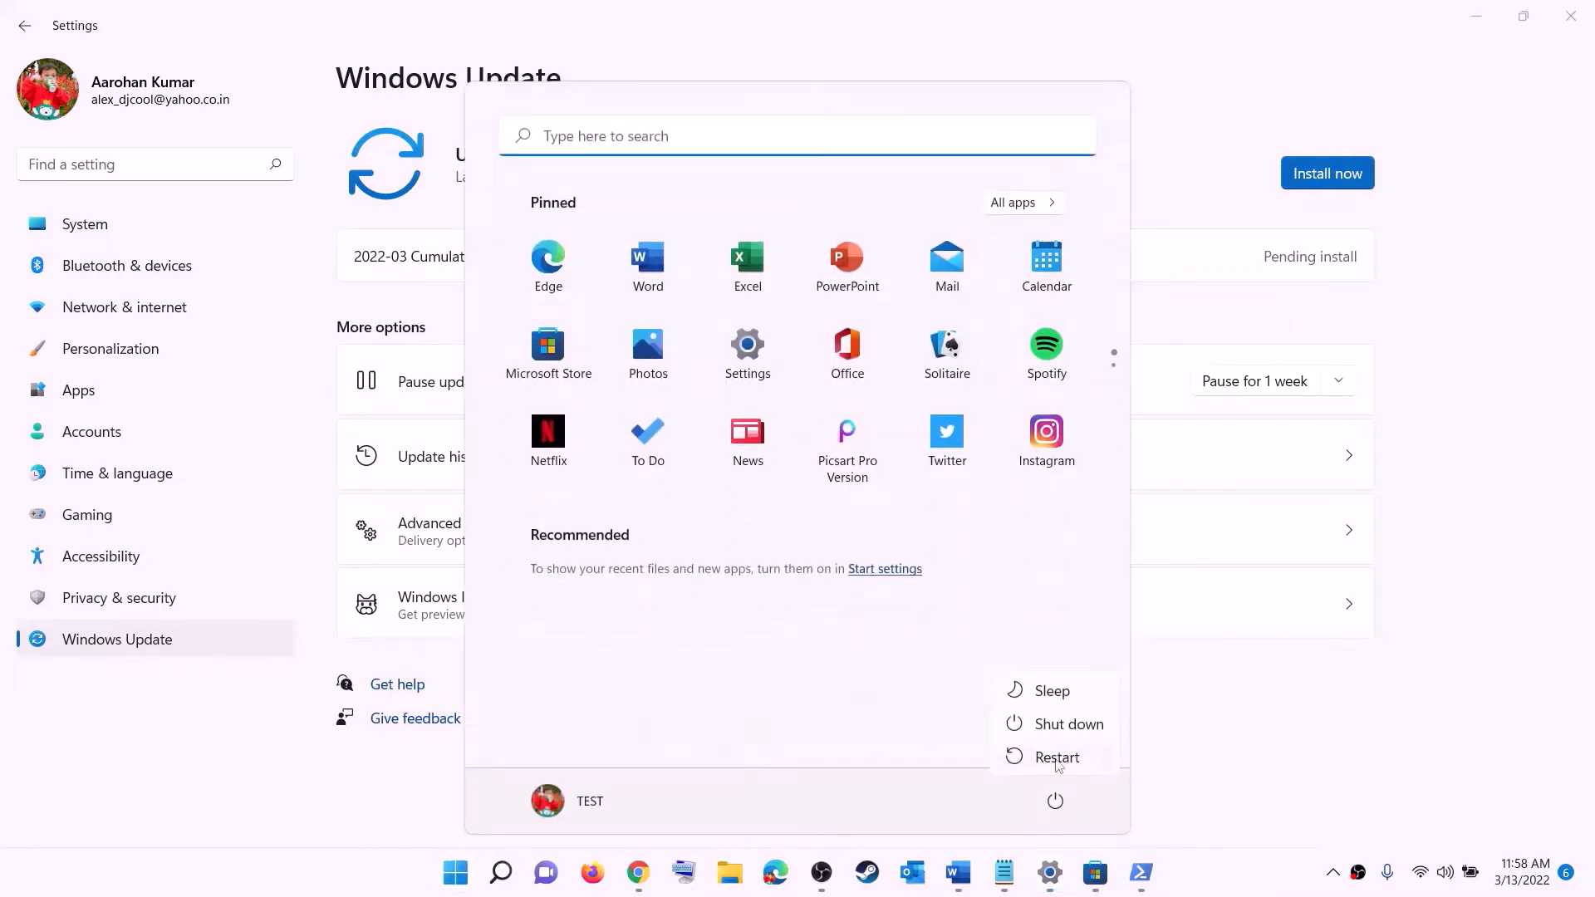
click(1486, 10)
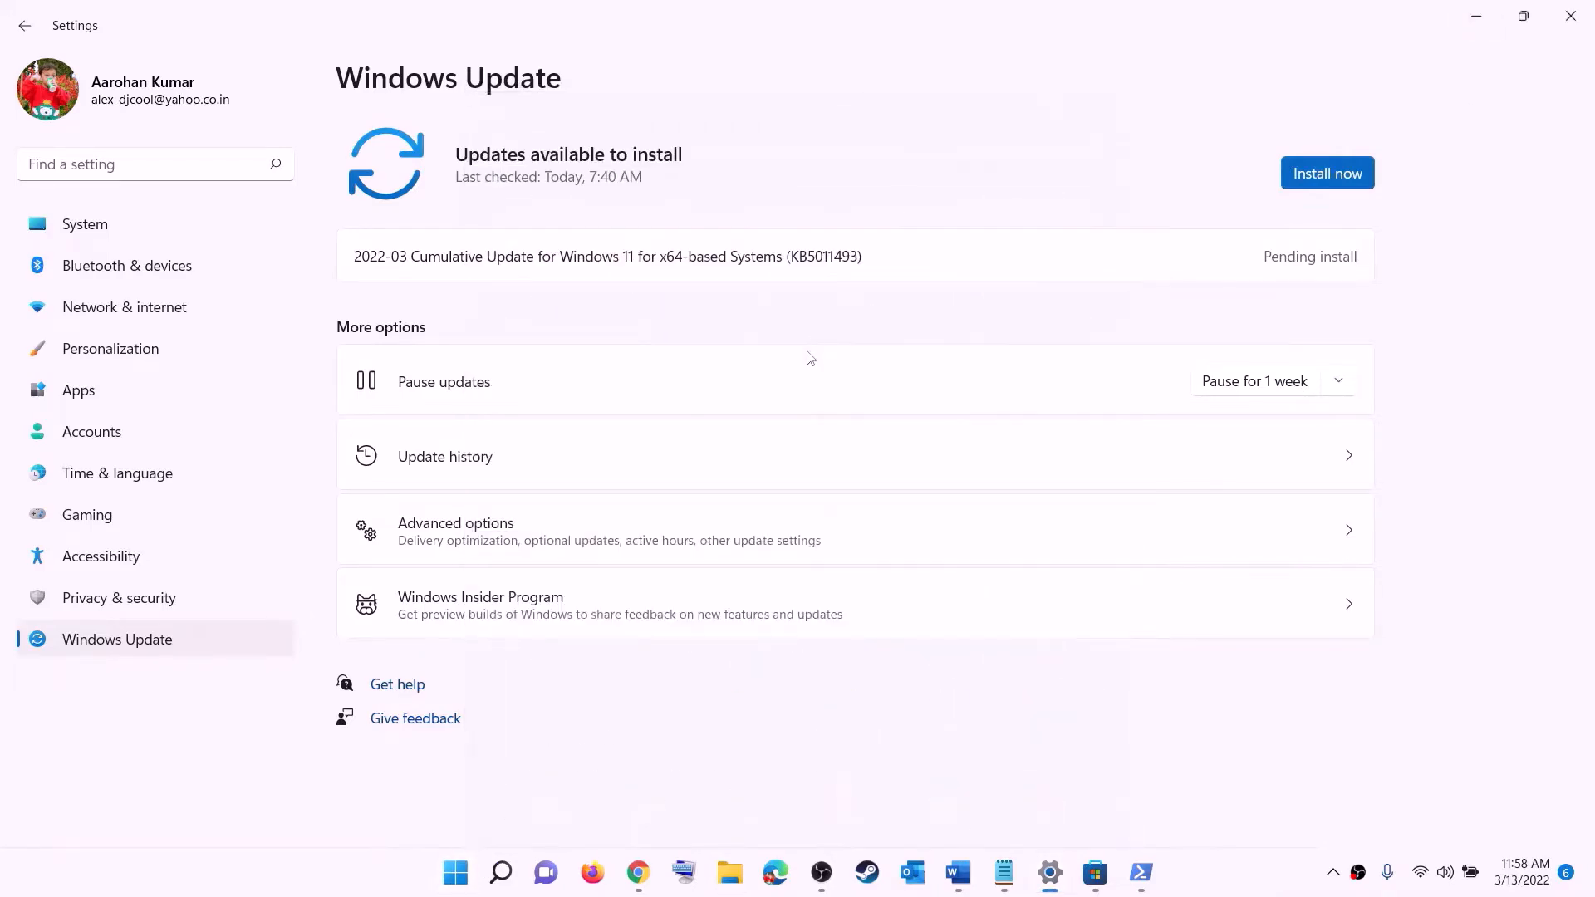
click(958, 872)
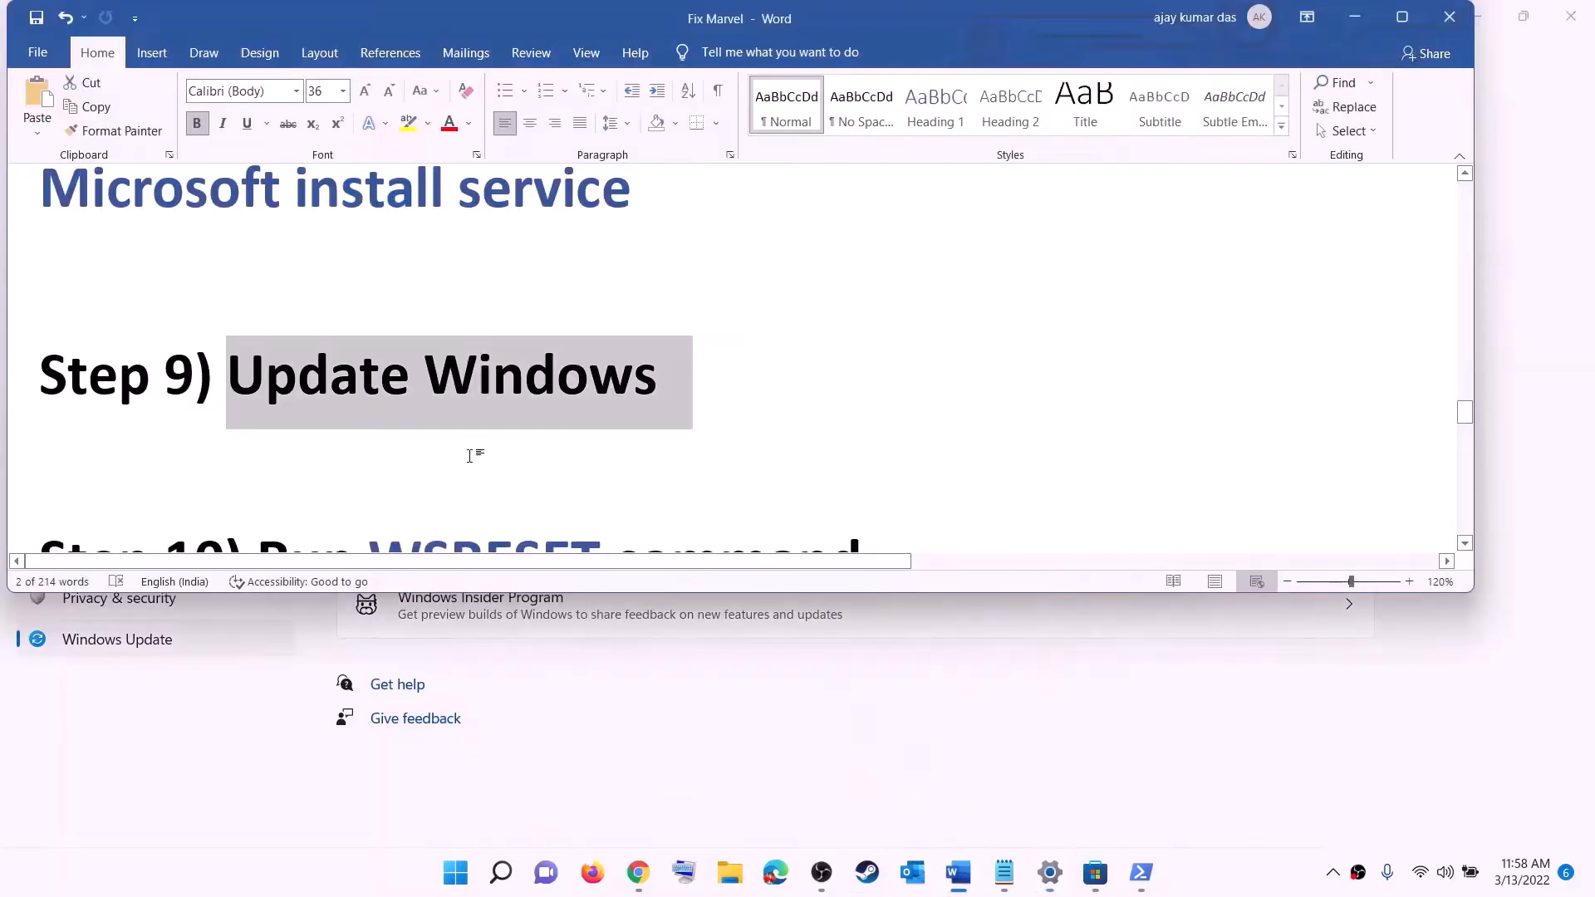
Run WSRESET from Start search to reset Microsoft Store, then return to the notes
scroll(474, 432, down, 3)
double_click(484, 395)
key(ctrl+c)
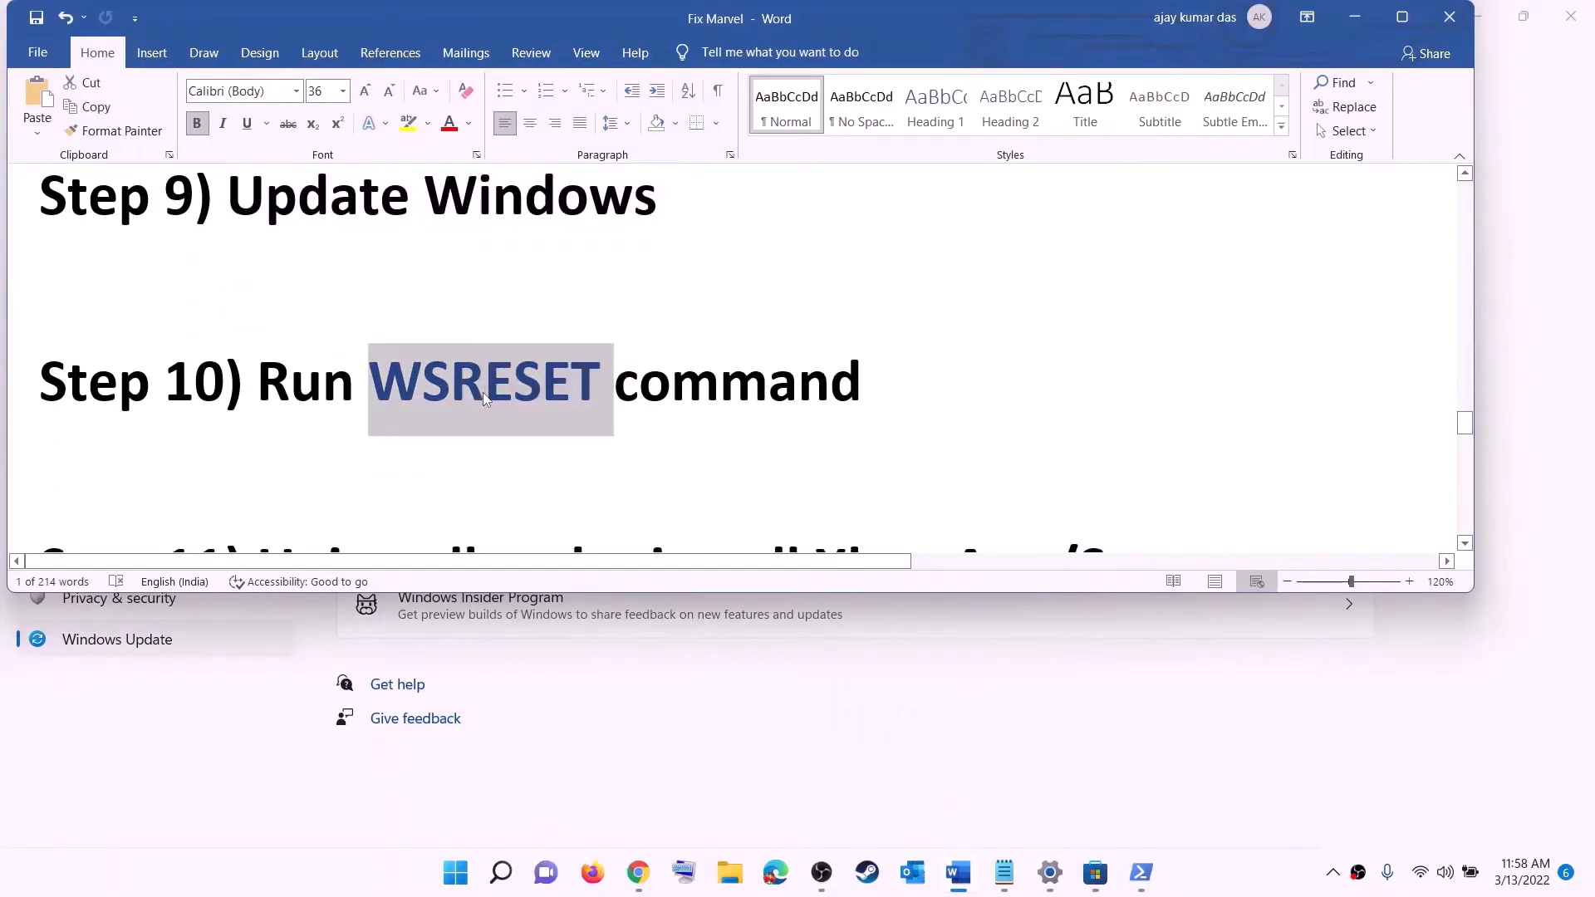
click(449, 889)
key(ctrl+v)
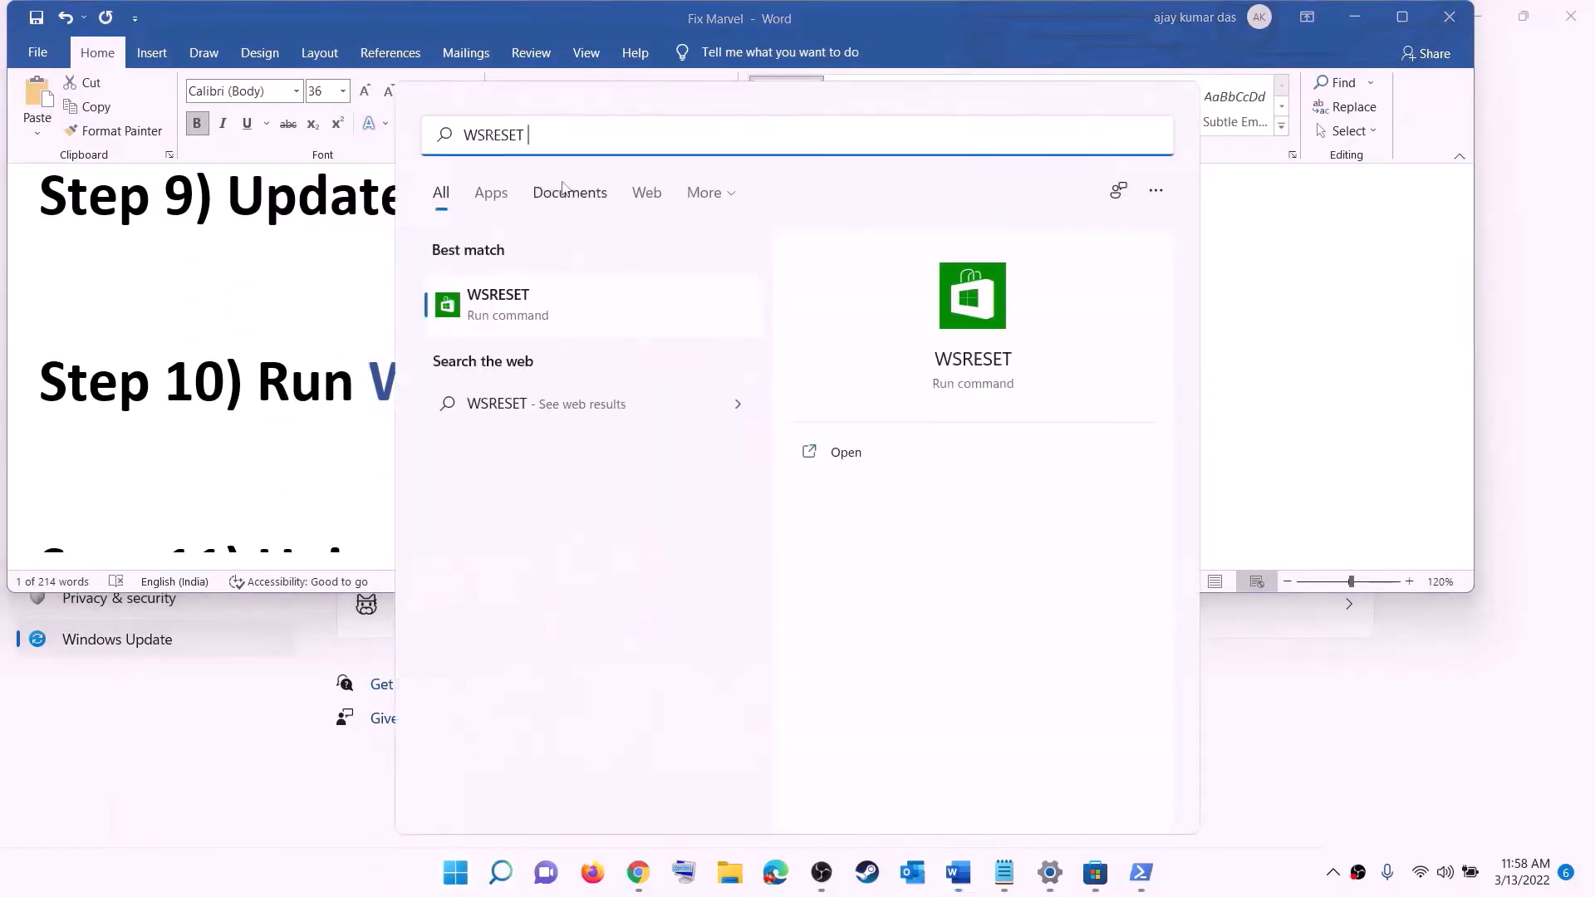
click(524, 317)
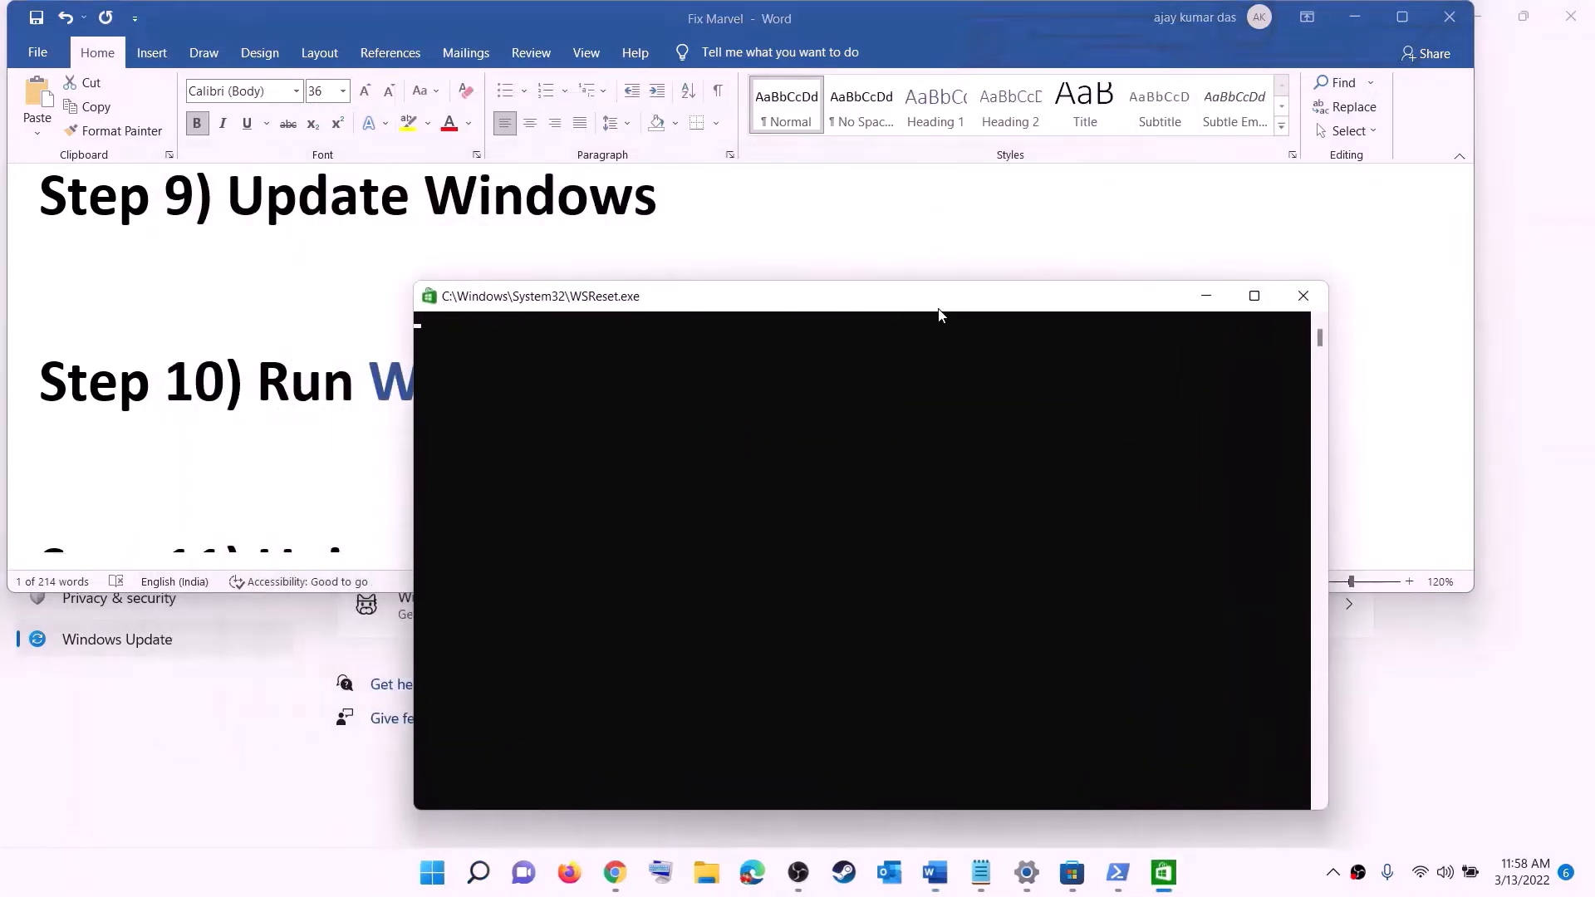
drag(939, 309, 923, 280)
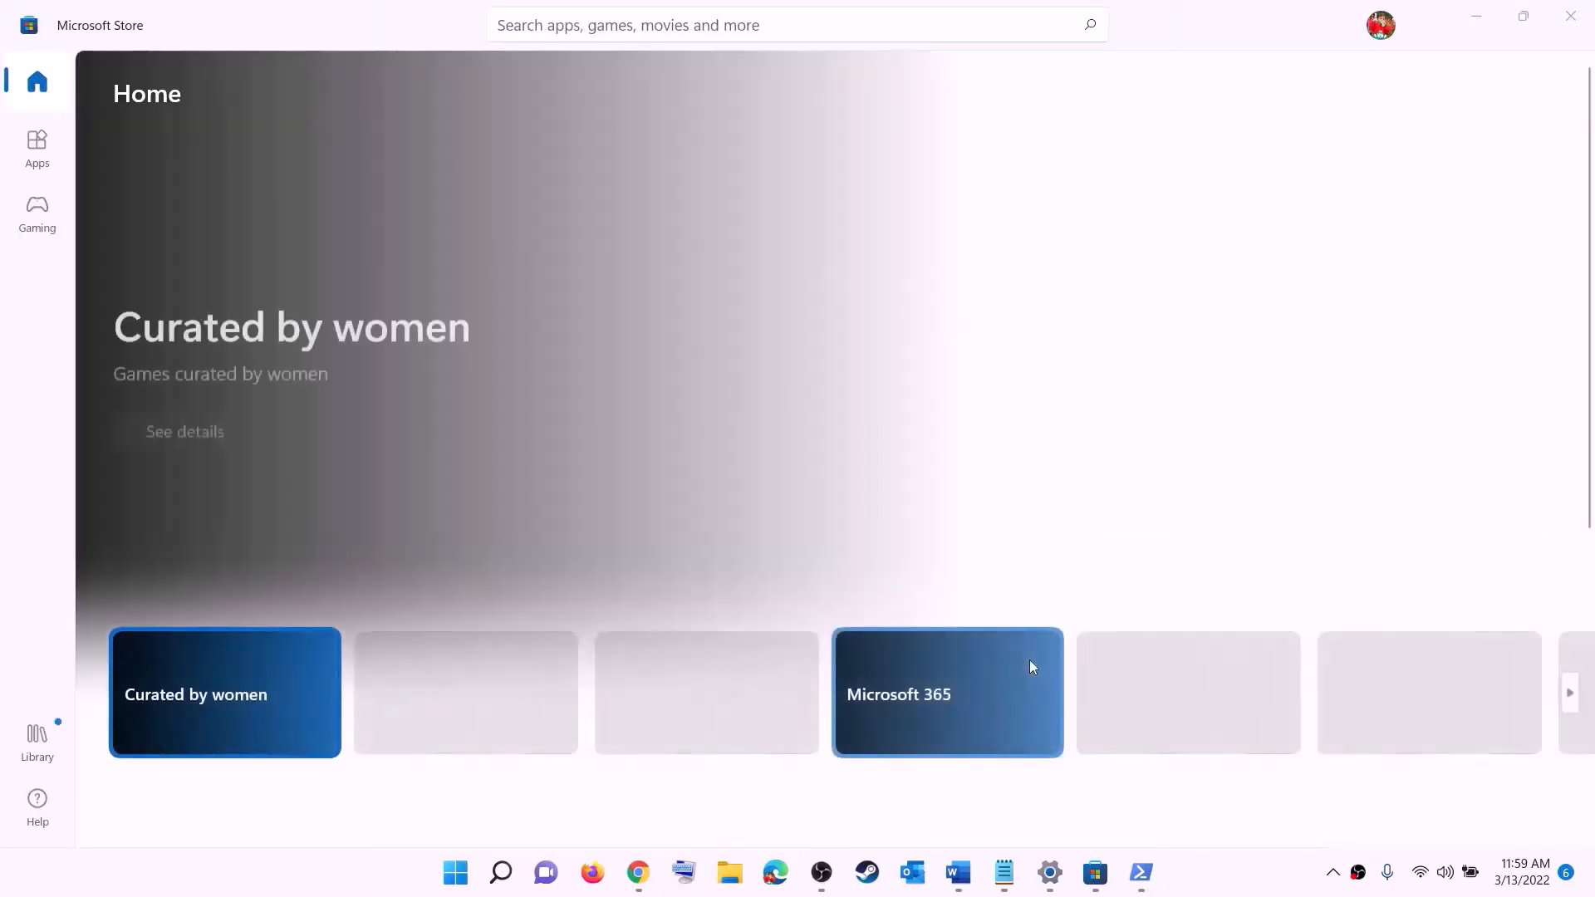
click(963, 874)
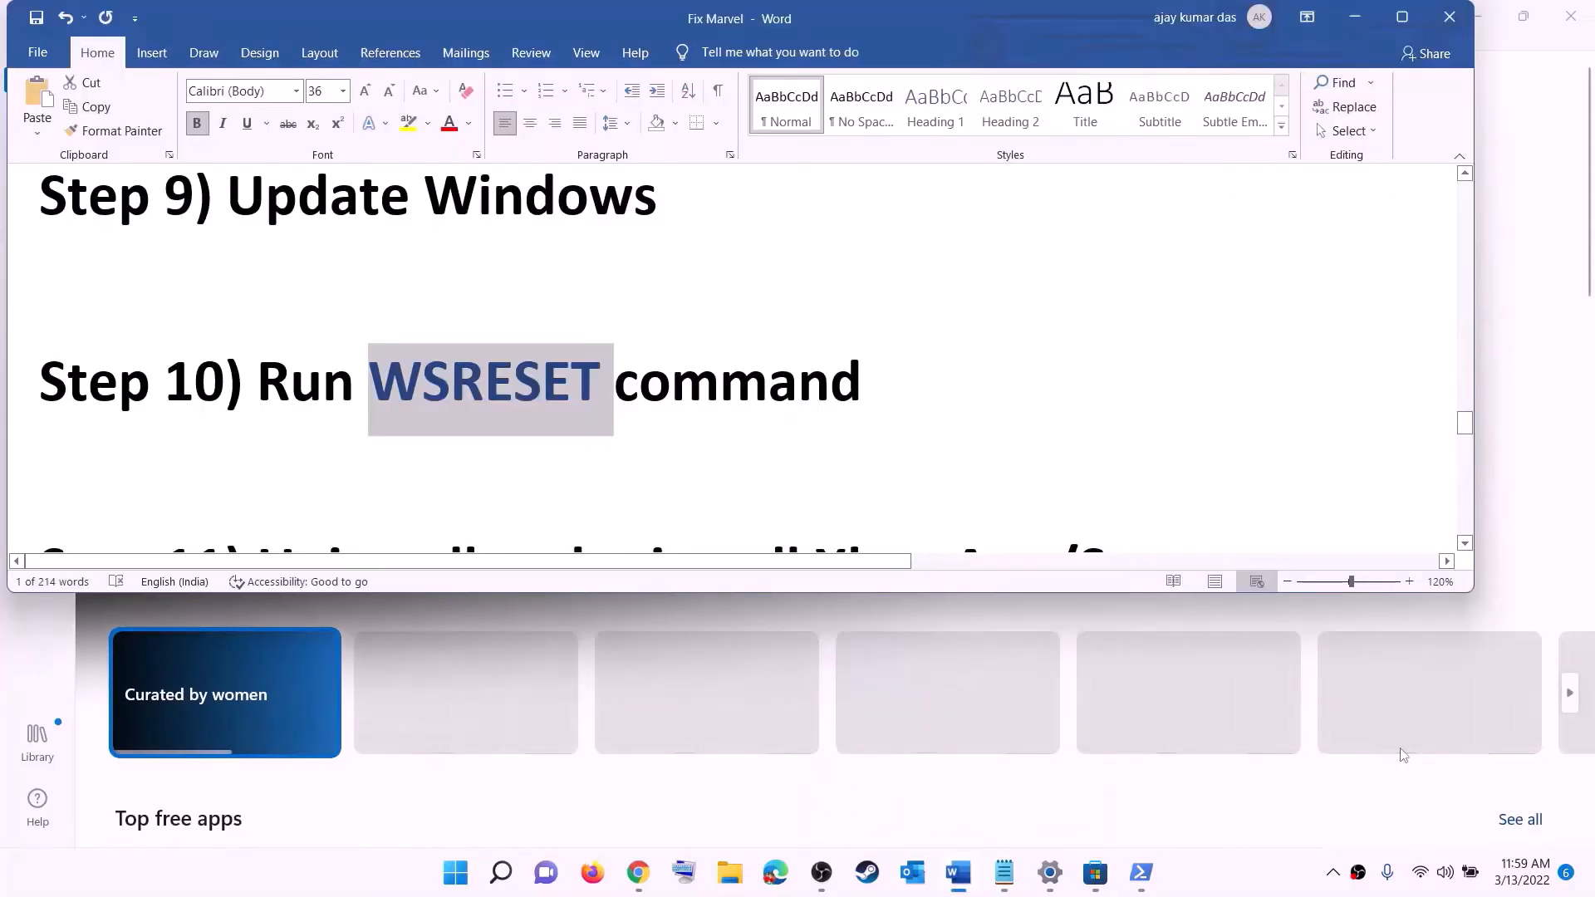
Copy the Get-AppxPackage … Remove-AppxPackage command from the notes
scroll(550, 416, down, 4)
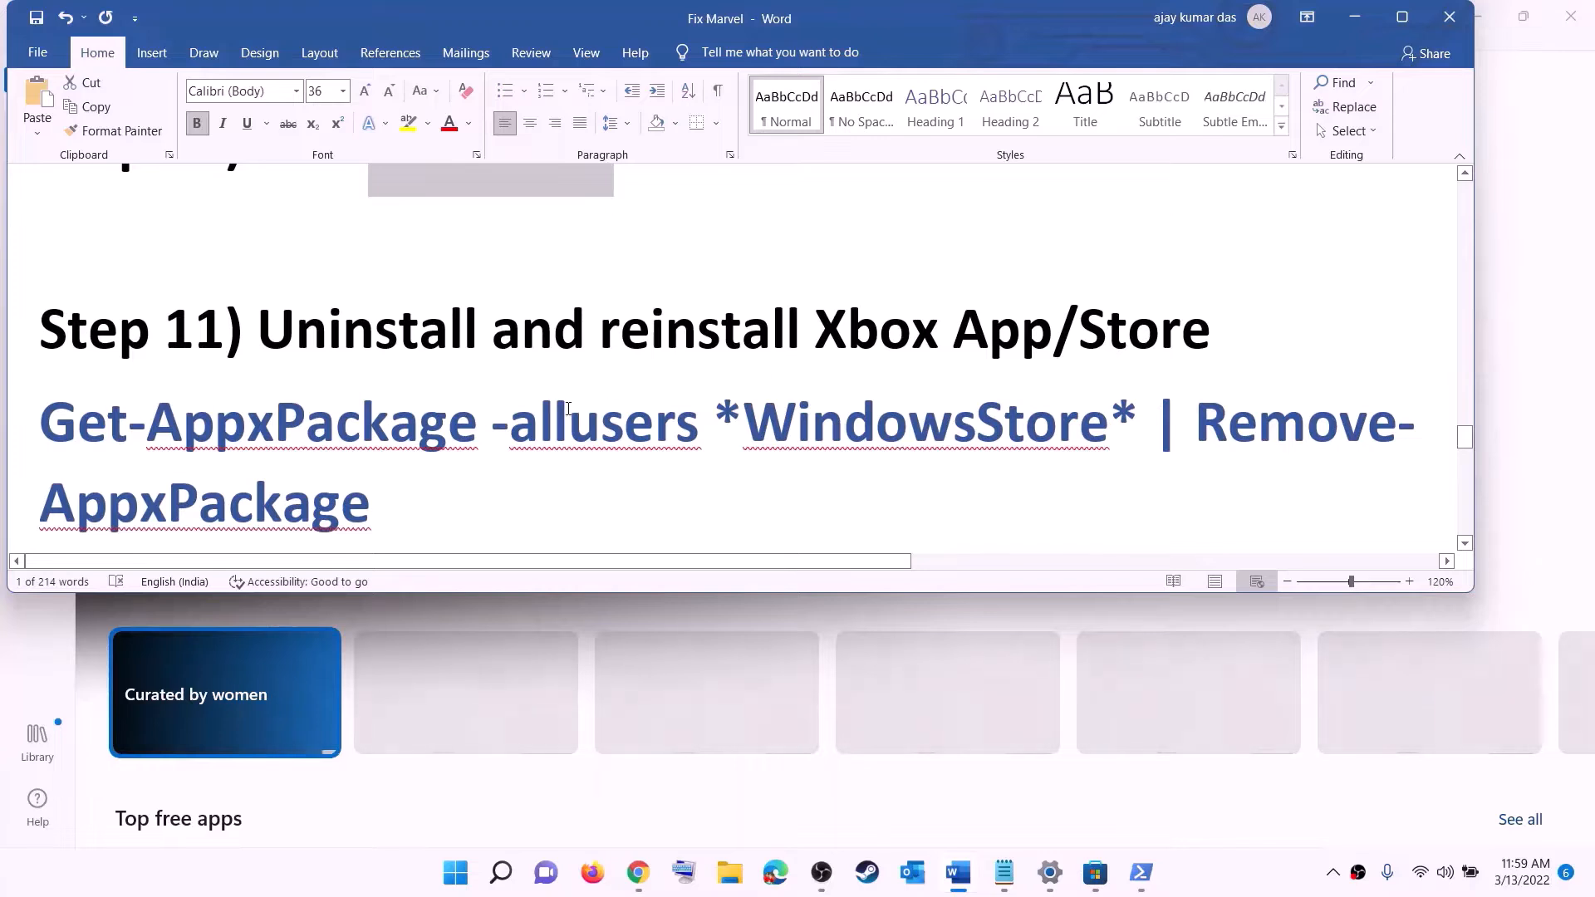
scroll(566, 411, down, 1)
click(462, 886)
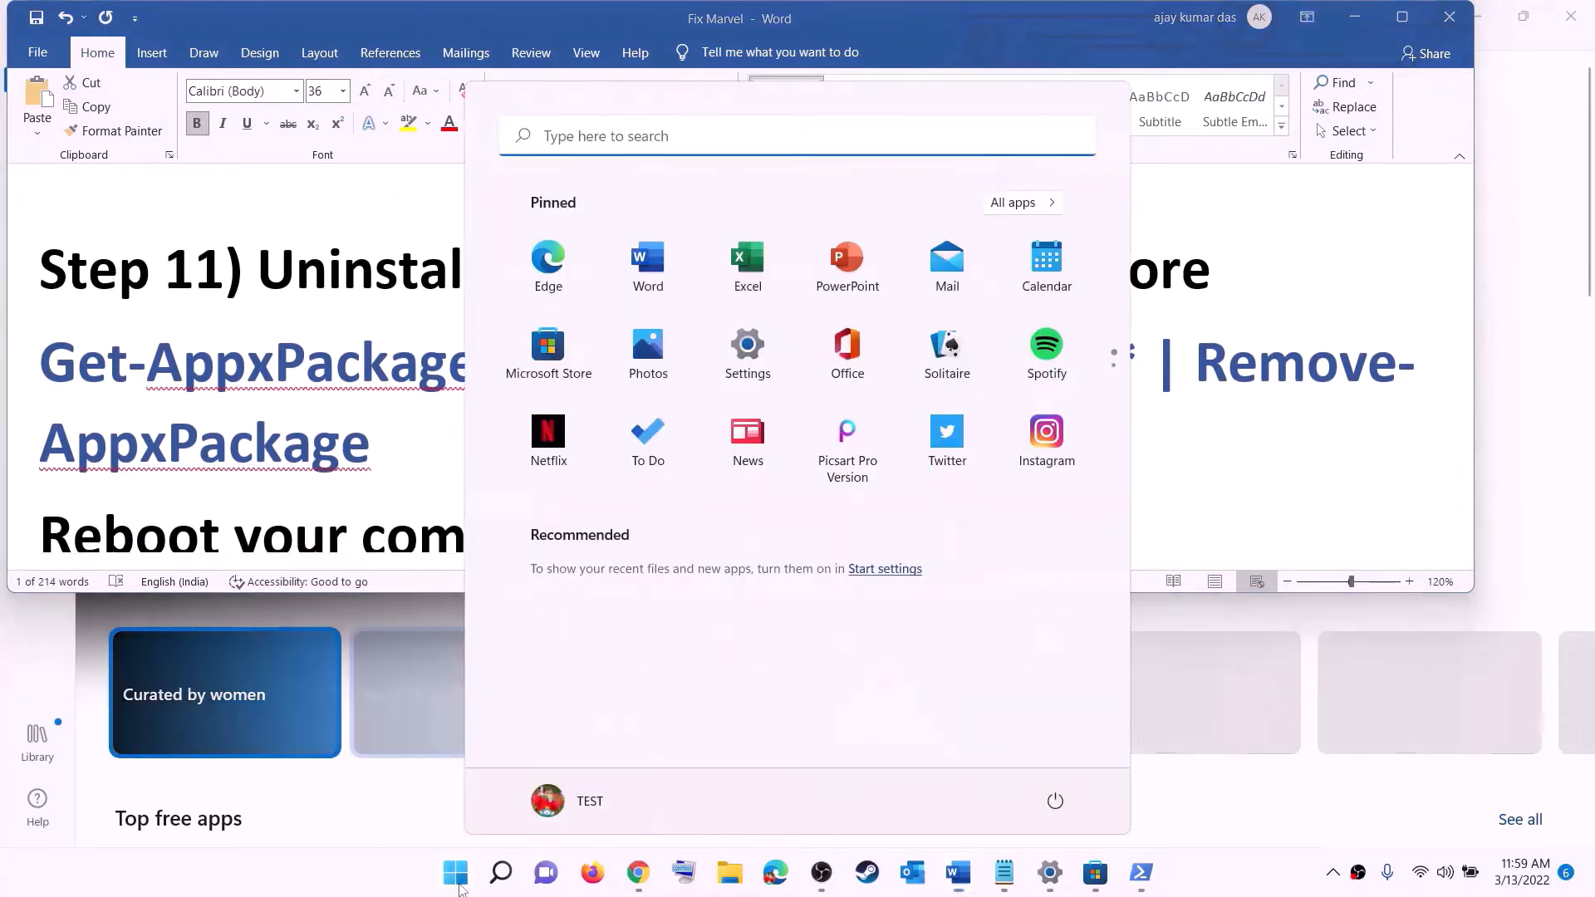
text(xbo)
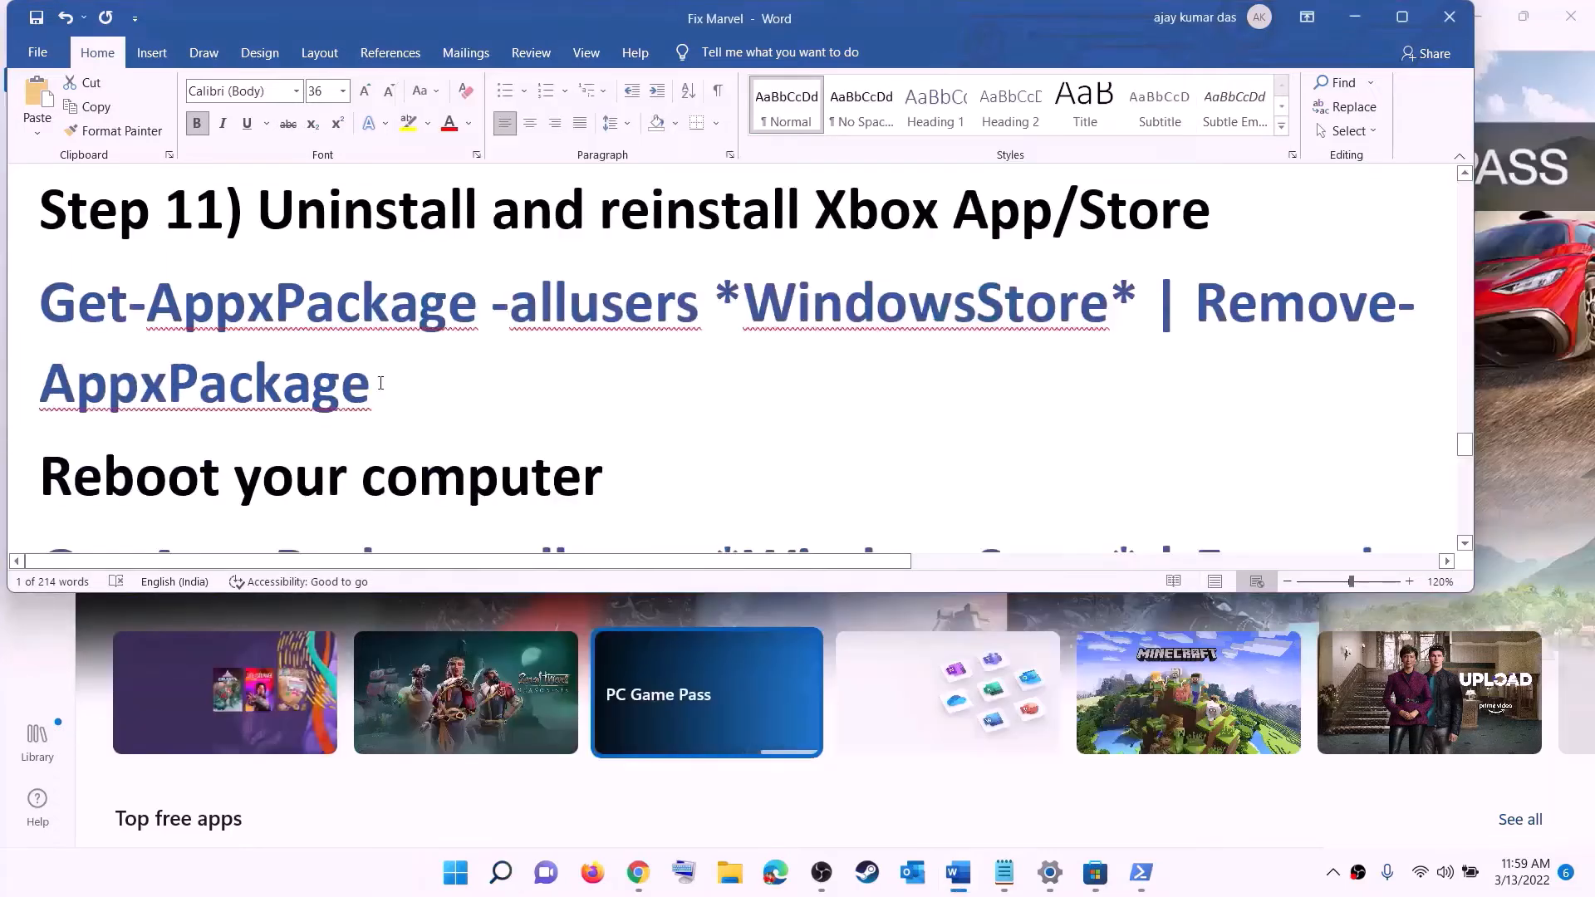
drag(380, 383, 48, 311)
right_click(154, 342)
click(203, 381)
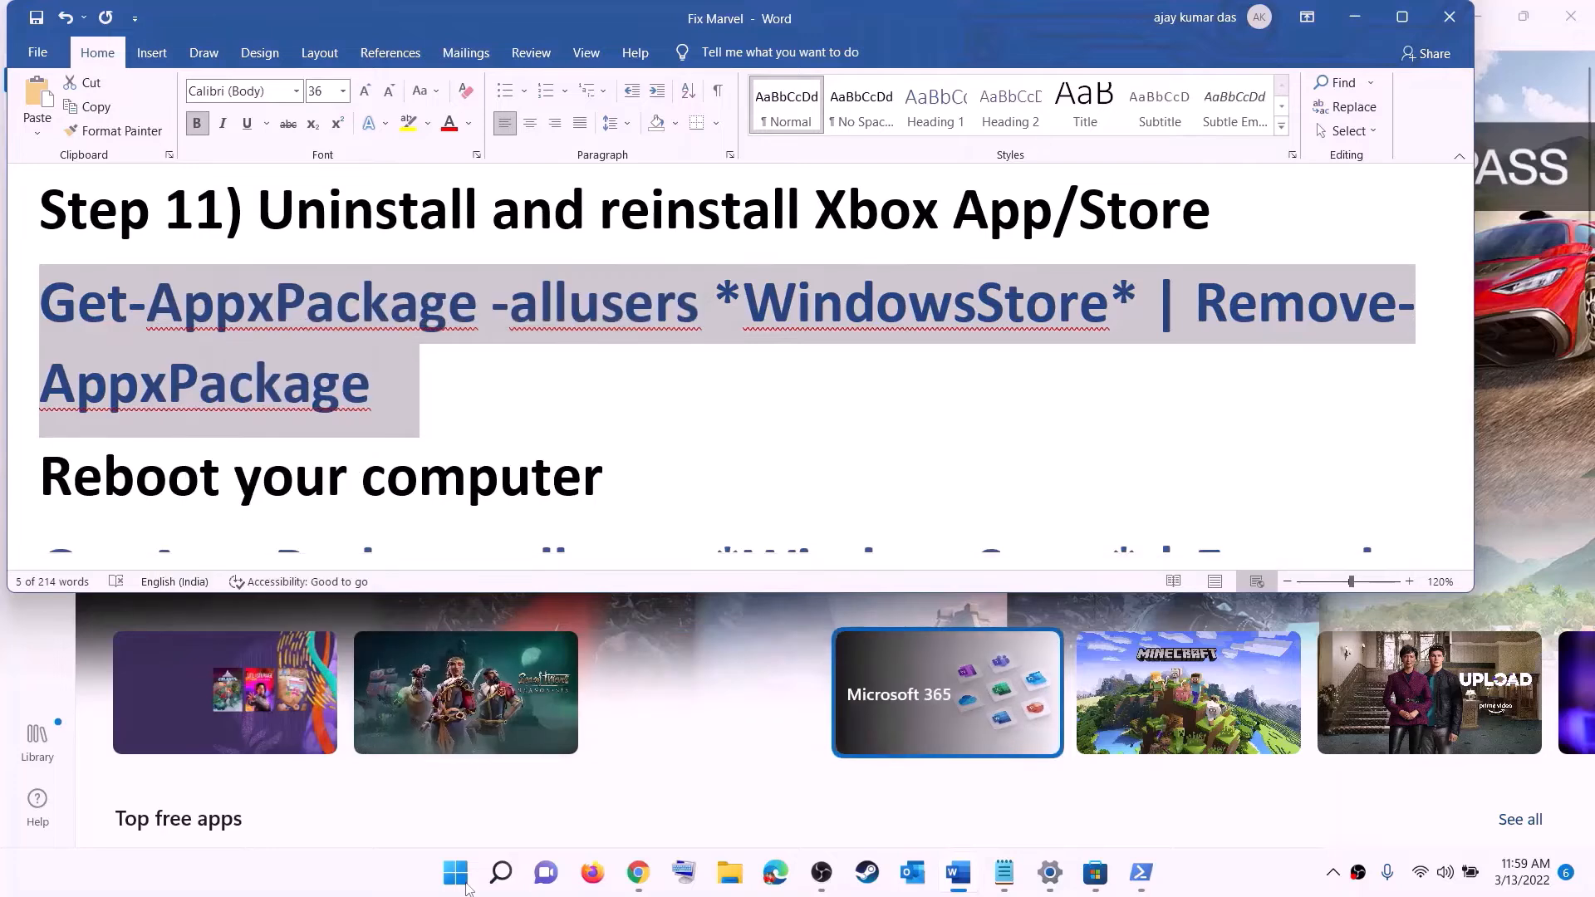
Paste and run the command in an administrator Windows PowerShell to remove the Windows Store
click(466, 885)
text(po)
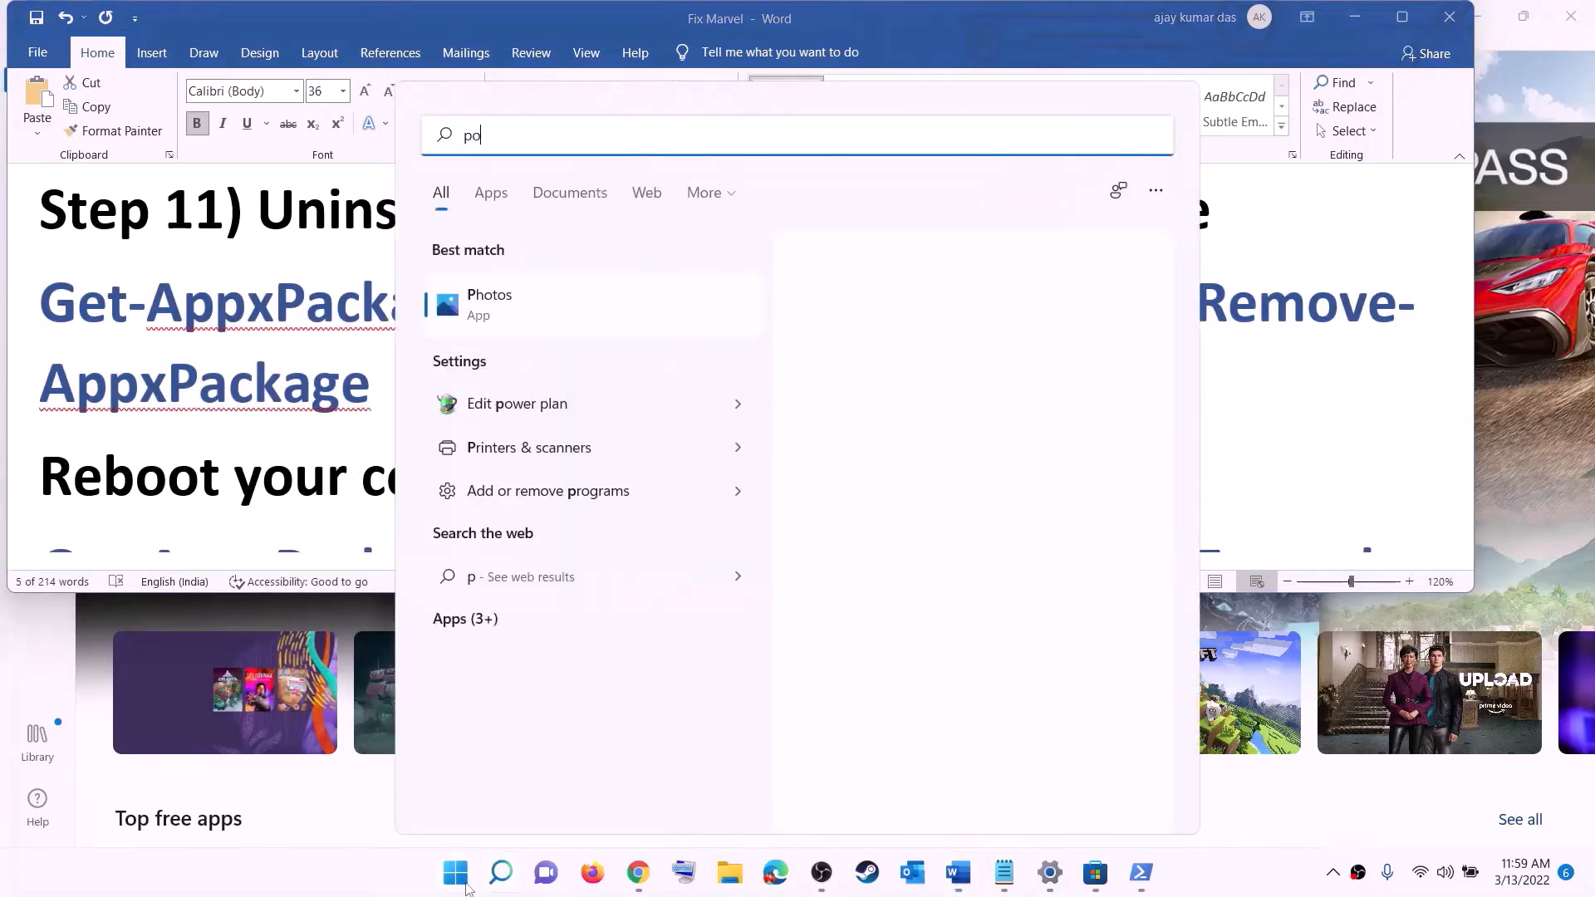
text(we)
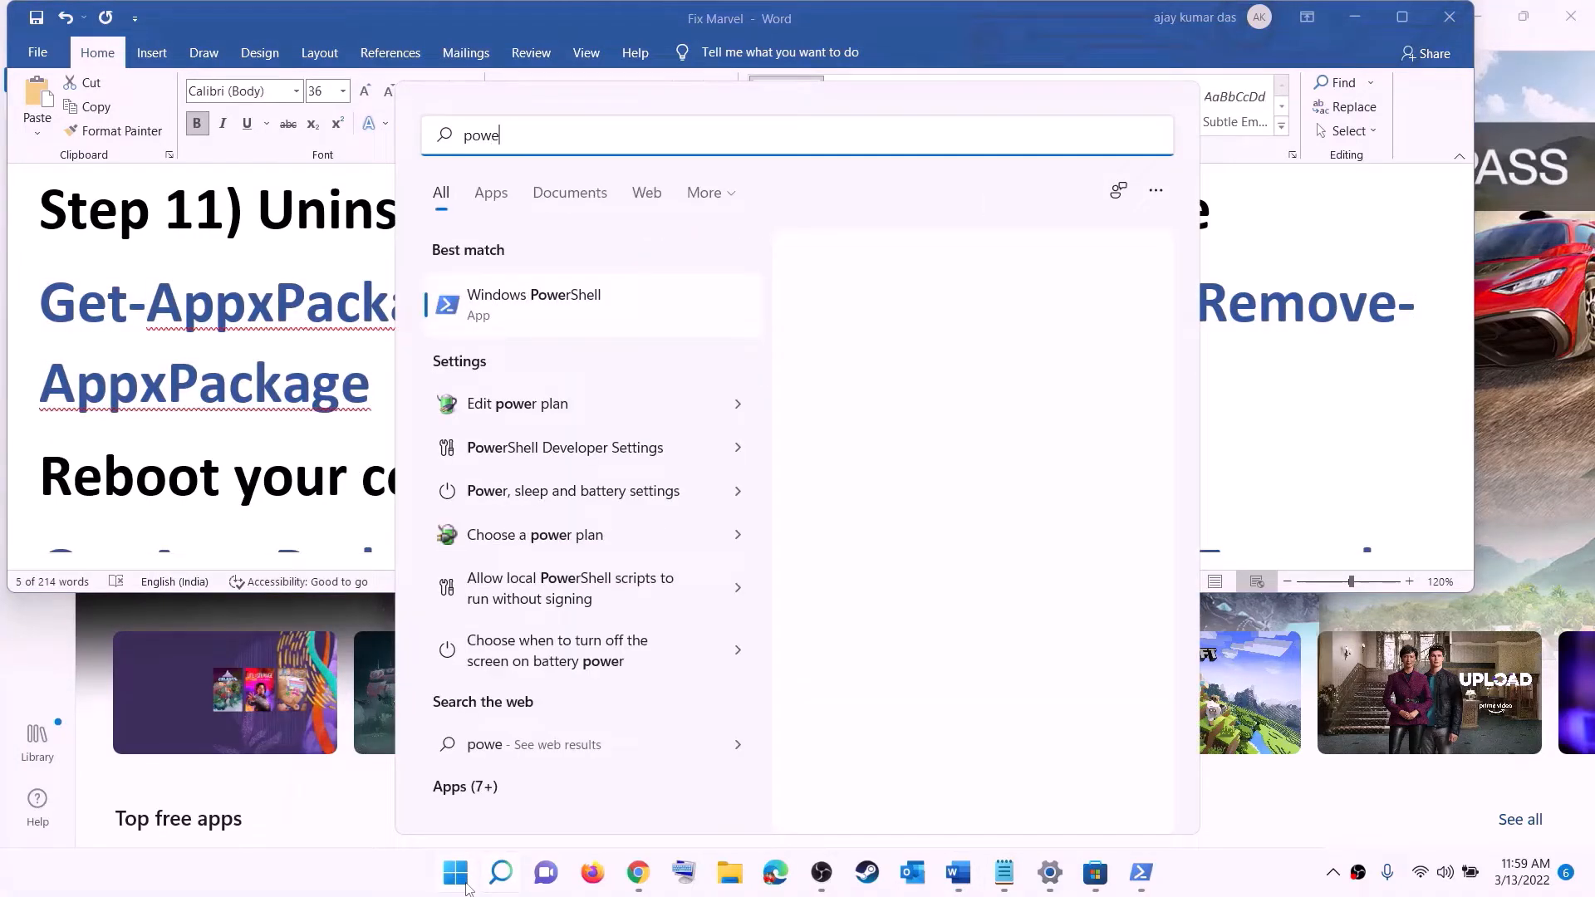
text(rshel)
right_click(540, 306)
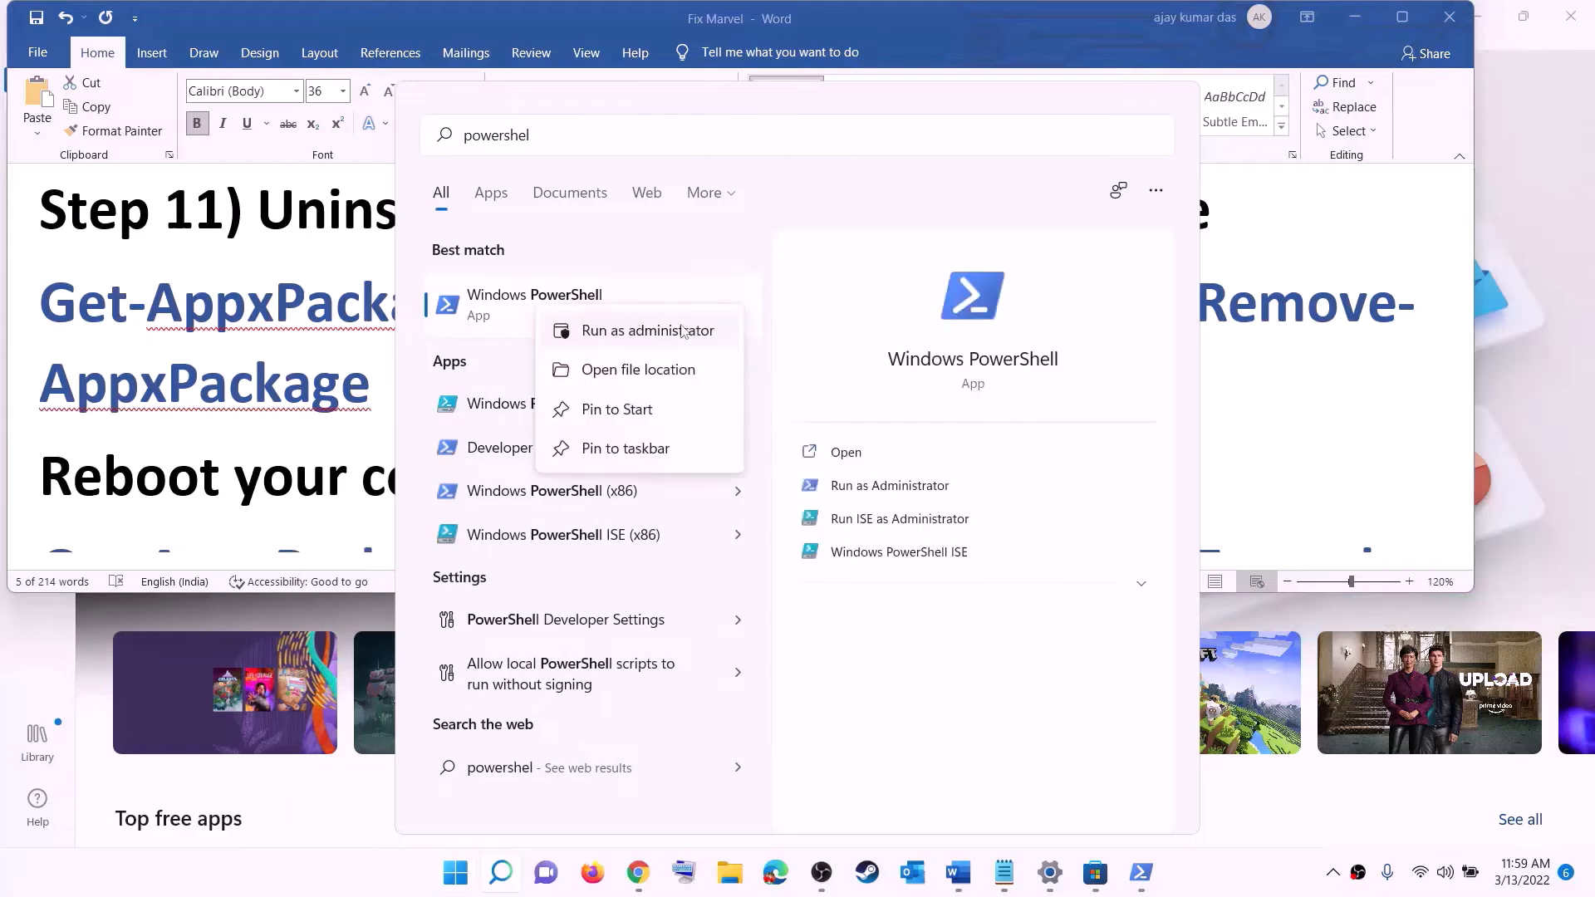
key(Escape)
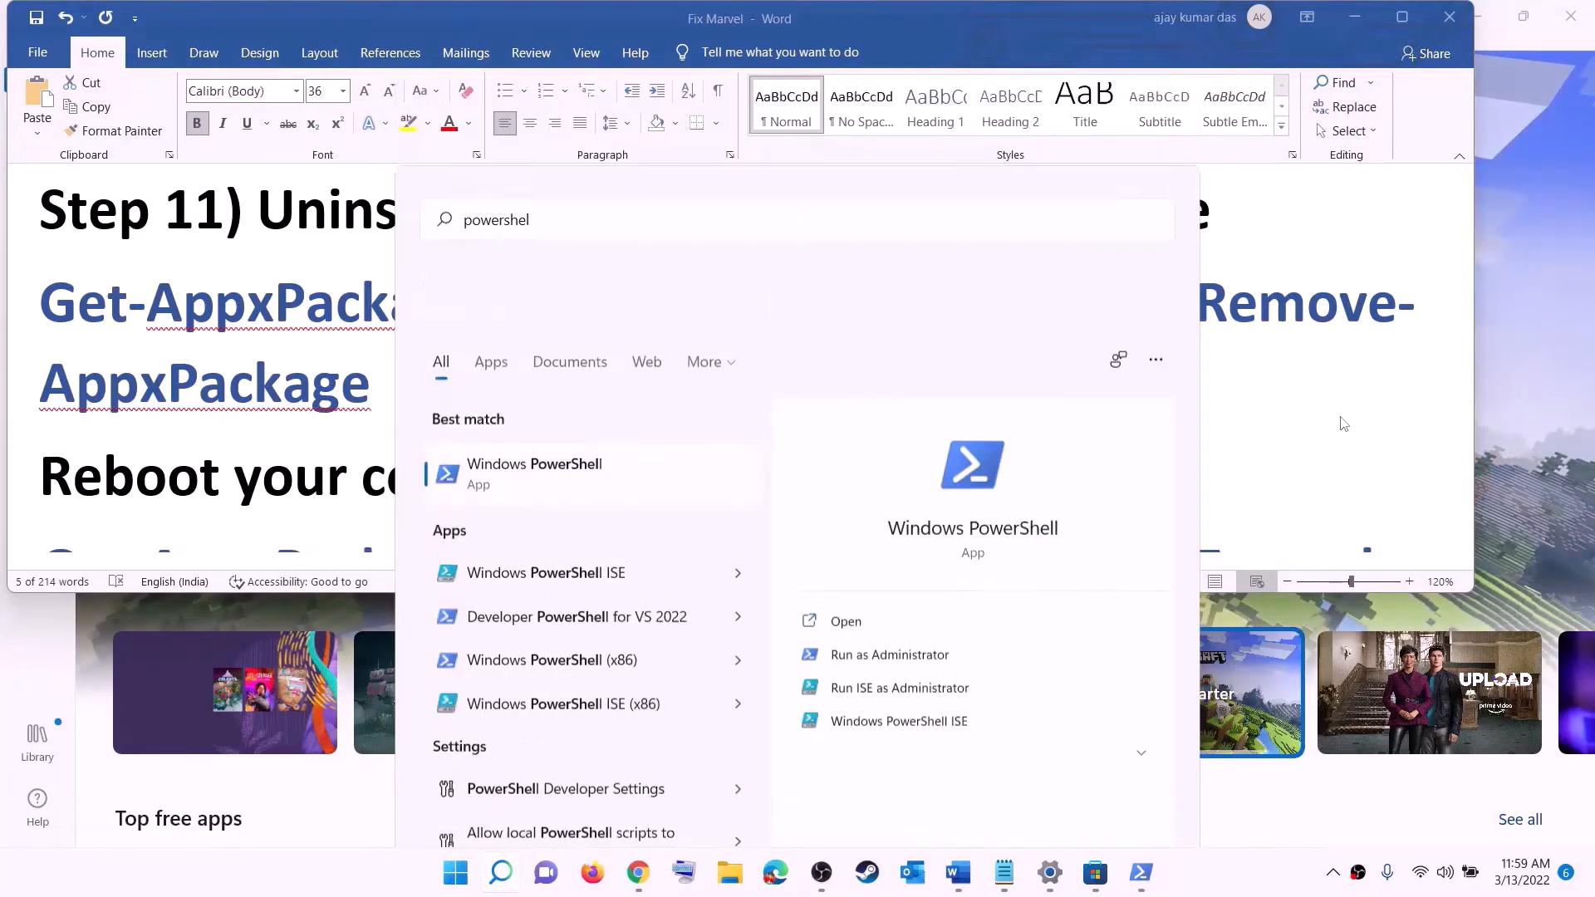
key(ctrl+shift+Return)
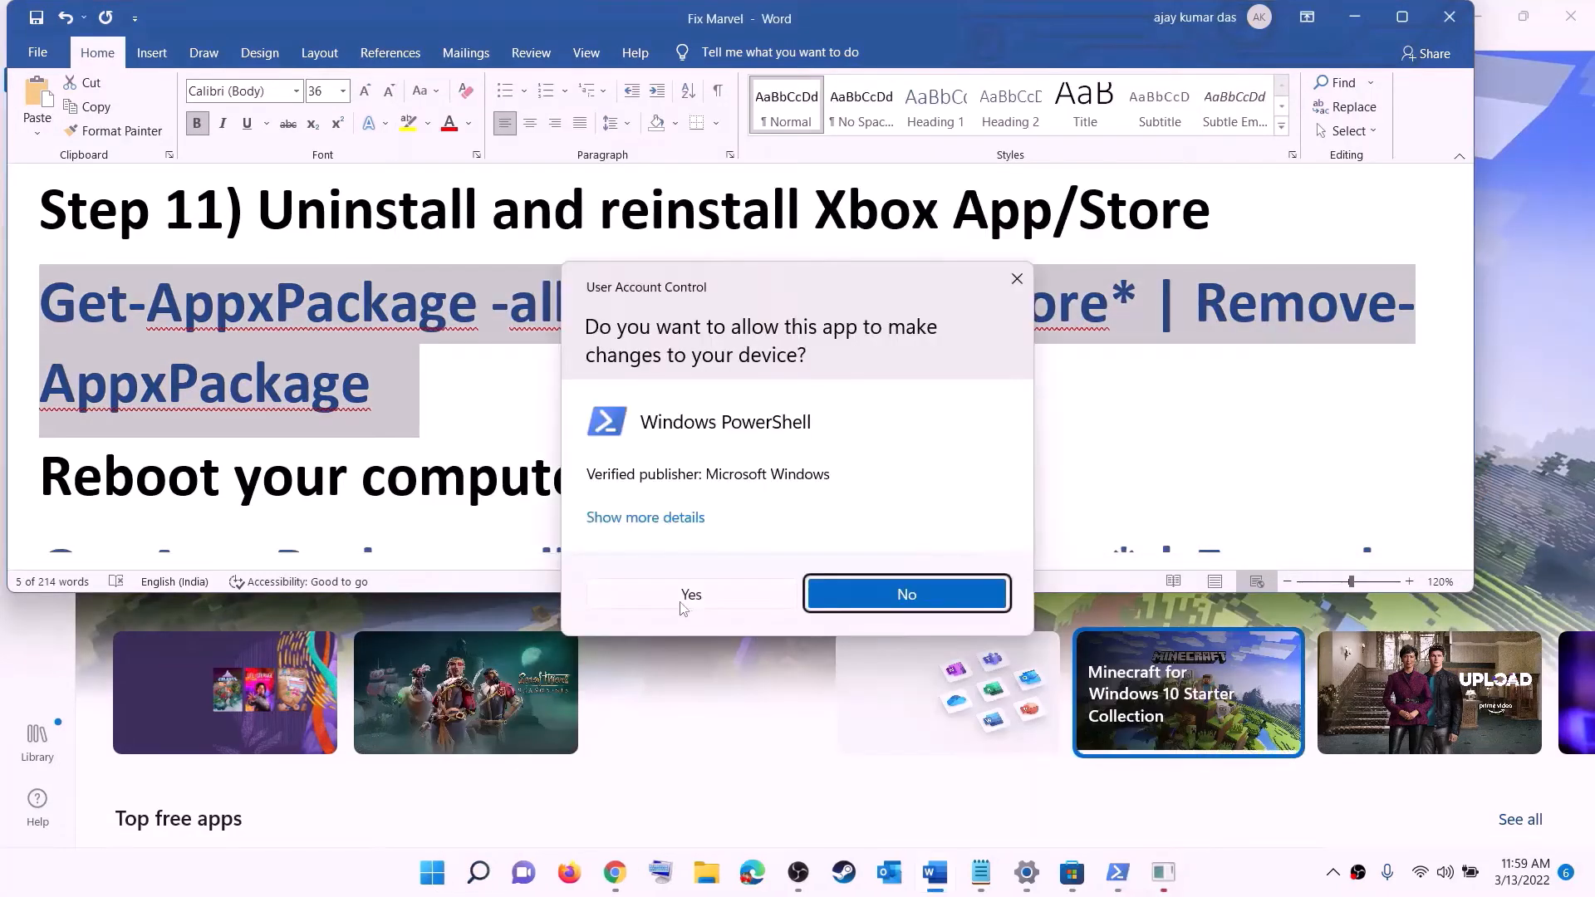
click(683, 604)
right_click(497, 308)
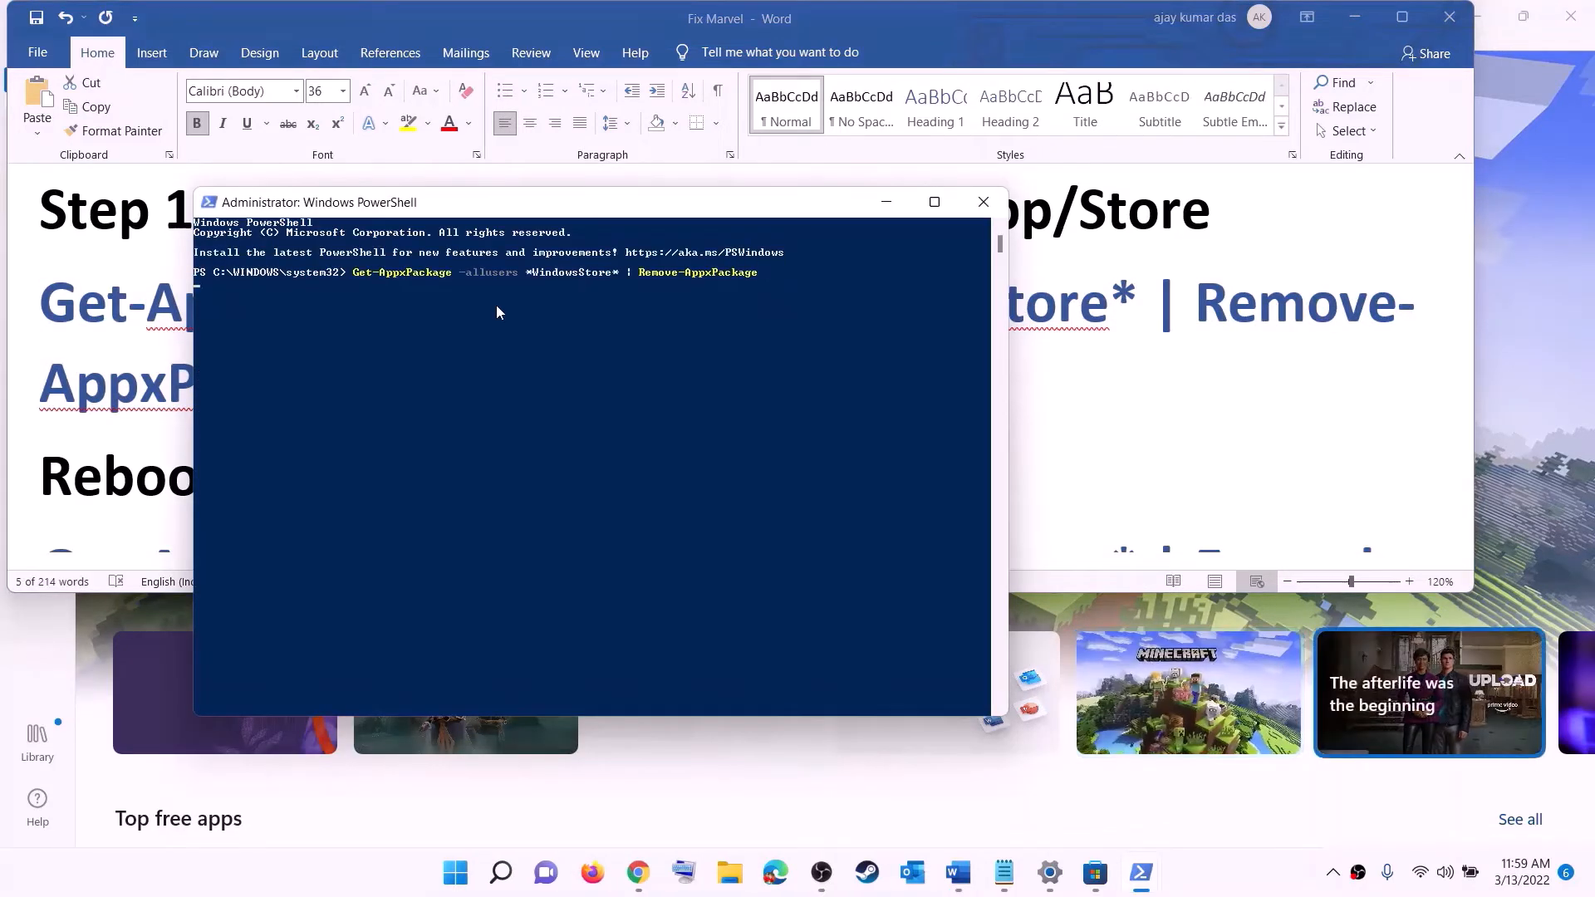
key(Return)
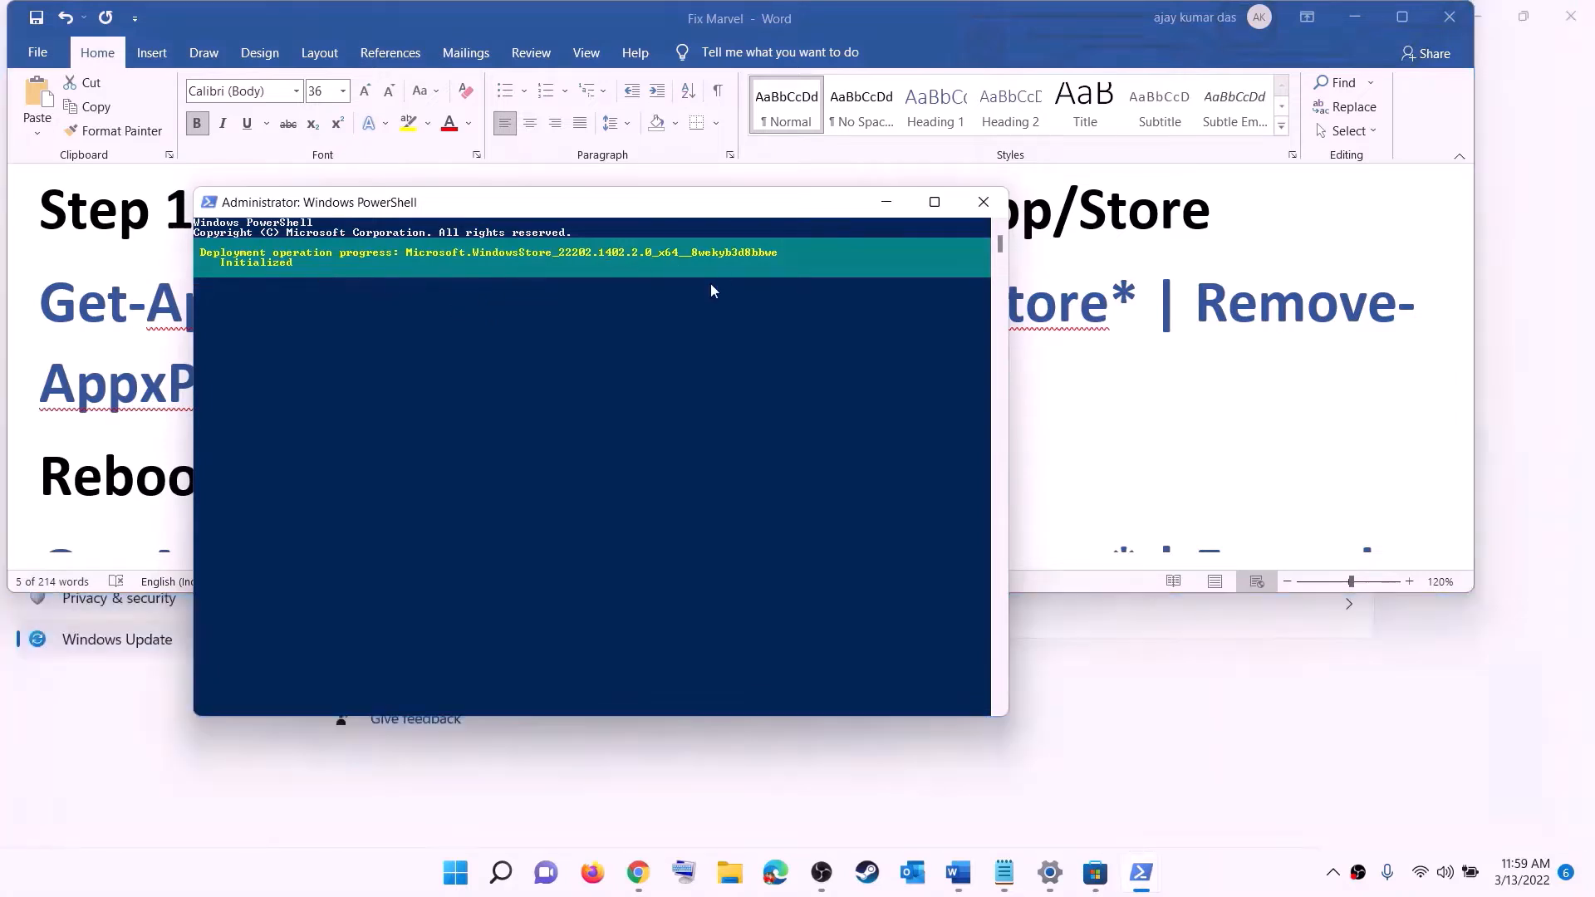
click(113, 416)
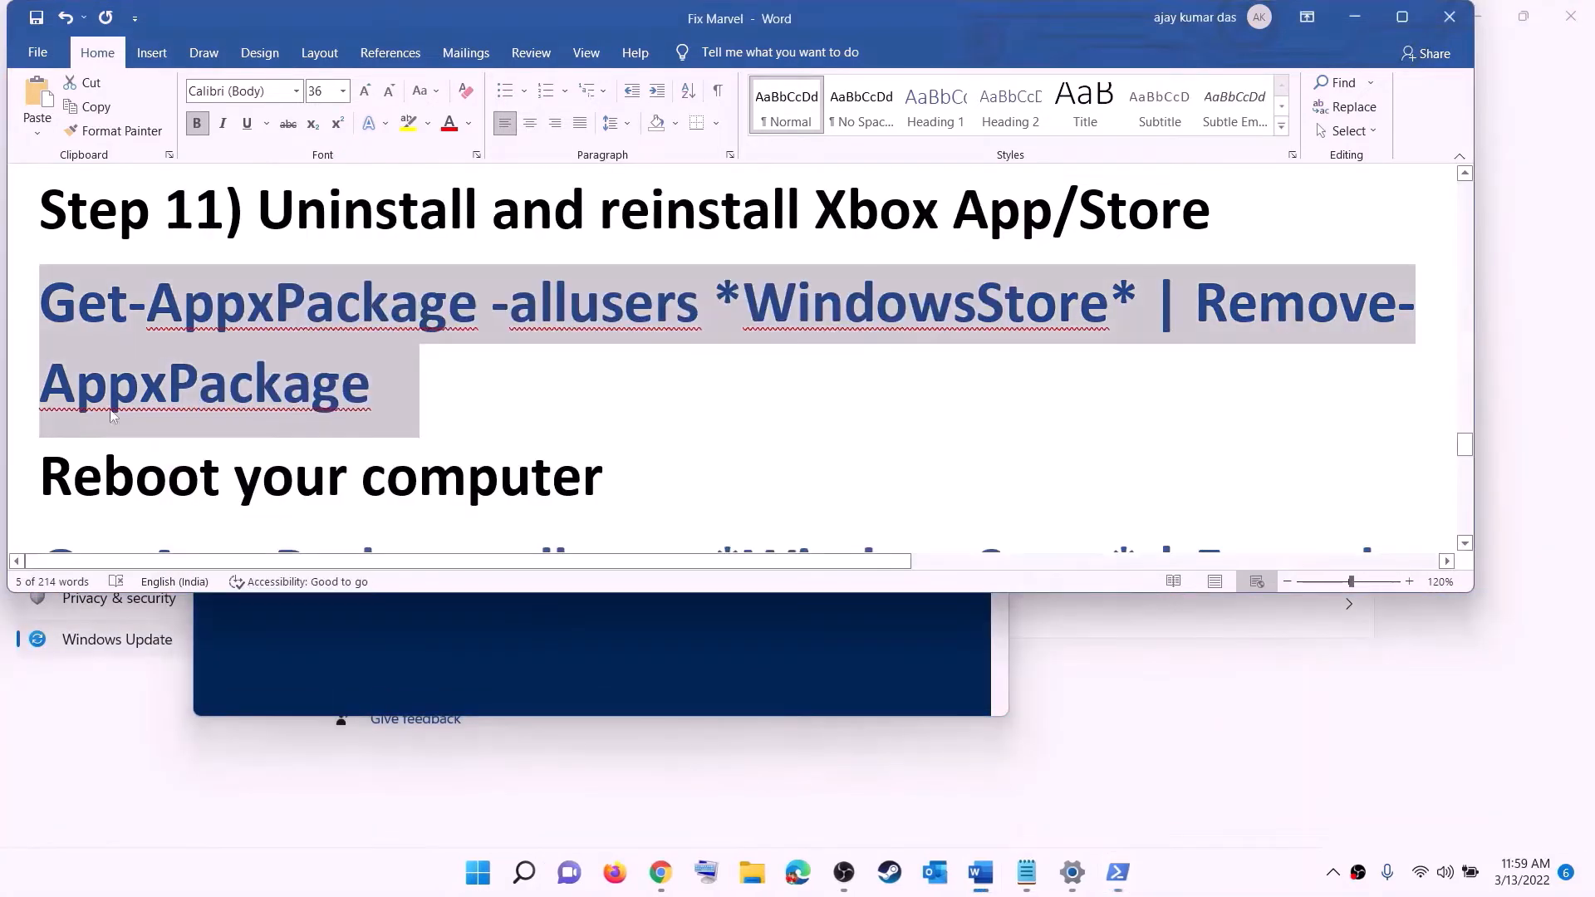
Copy the Foreach Add-AppxPackage Store re-register command from the guide
double_click(131, 460)
click(482, 882)
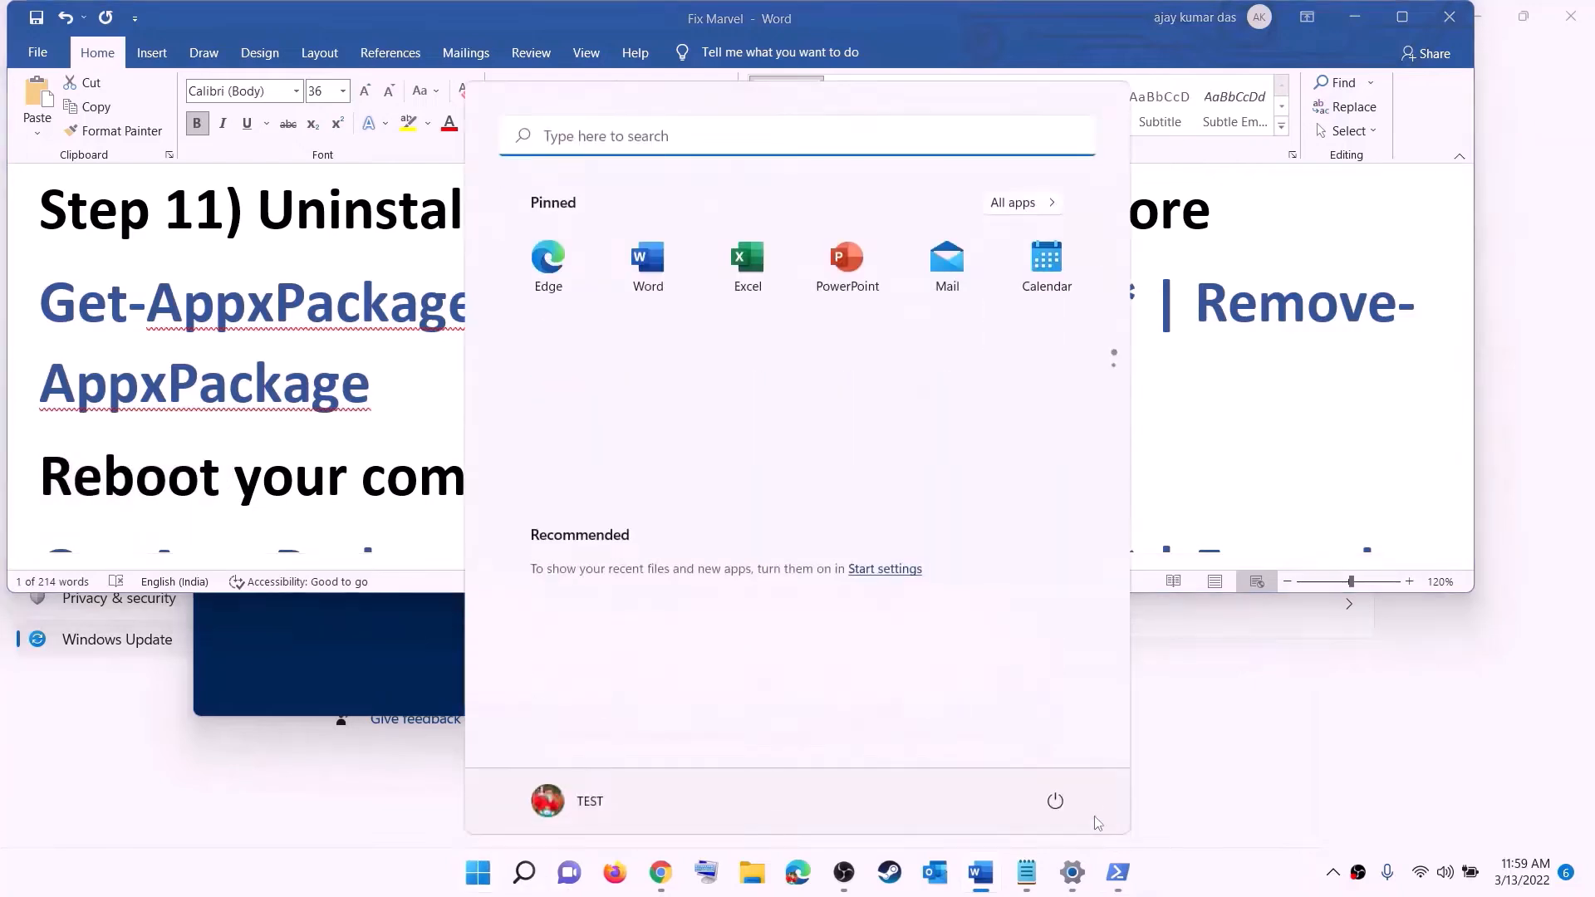
click(1056, 800)
click(339, 386)
click(350, 387)
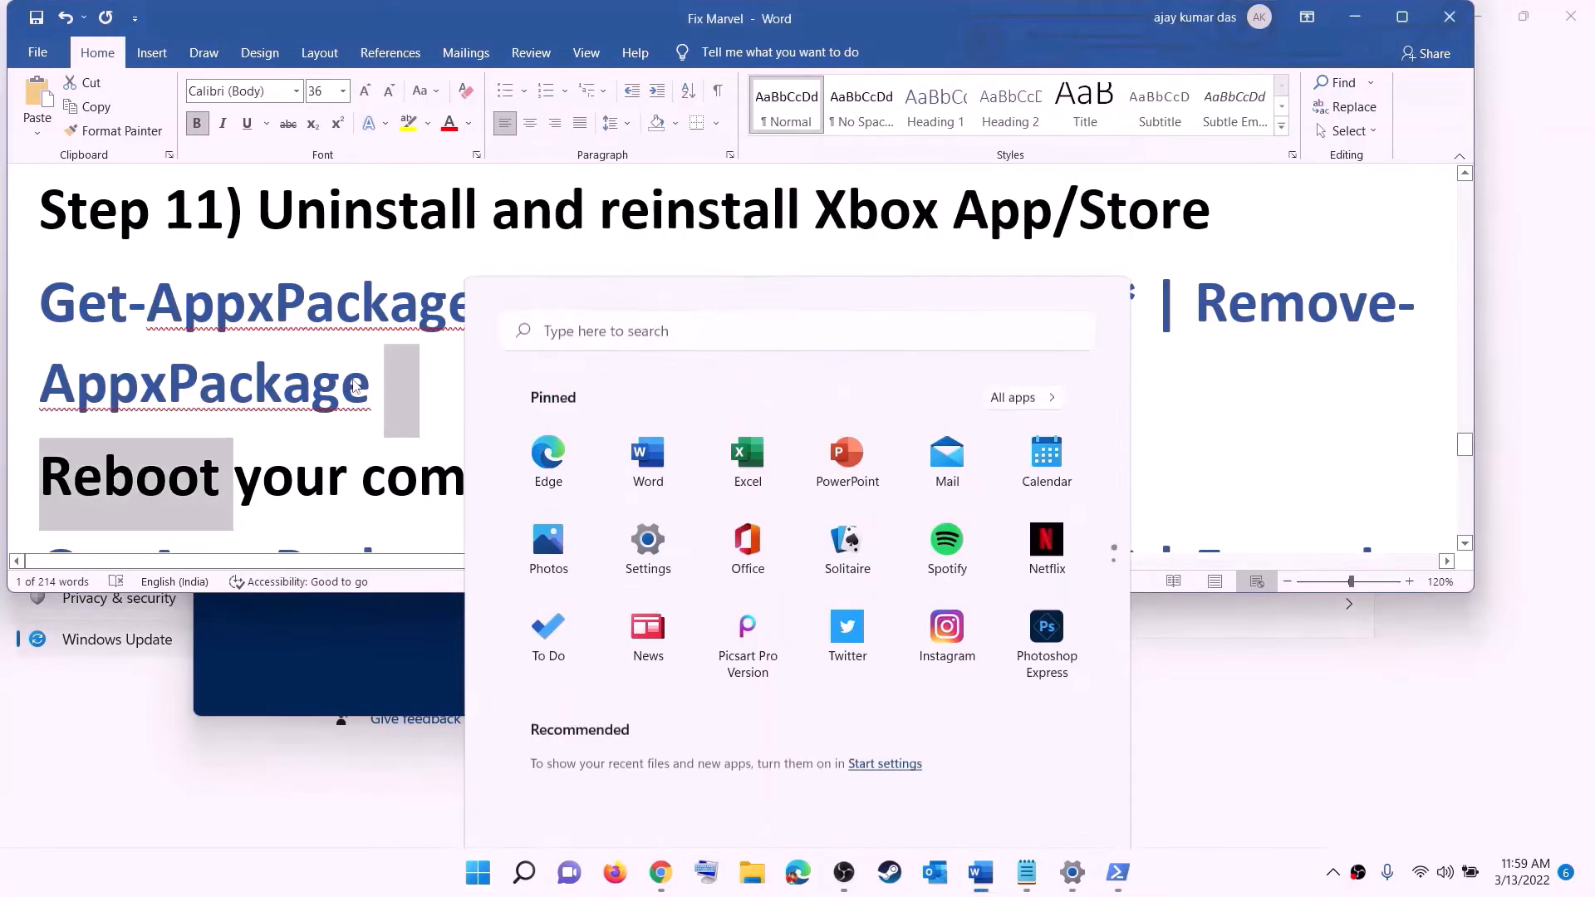
scroll(458, 374, down, 1)
scroll(458, 374, down, 3)
drag(1346, 420, 22, 307)
right_click(271, 322)
click(308, 359)
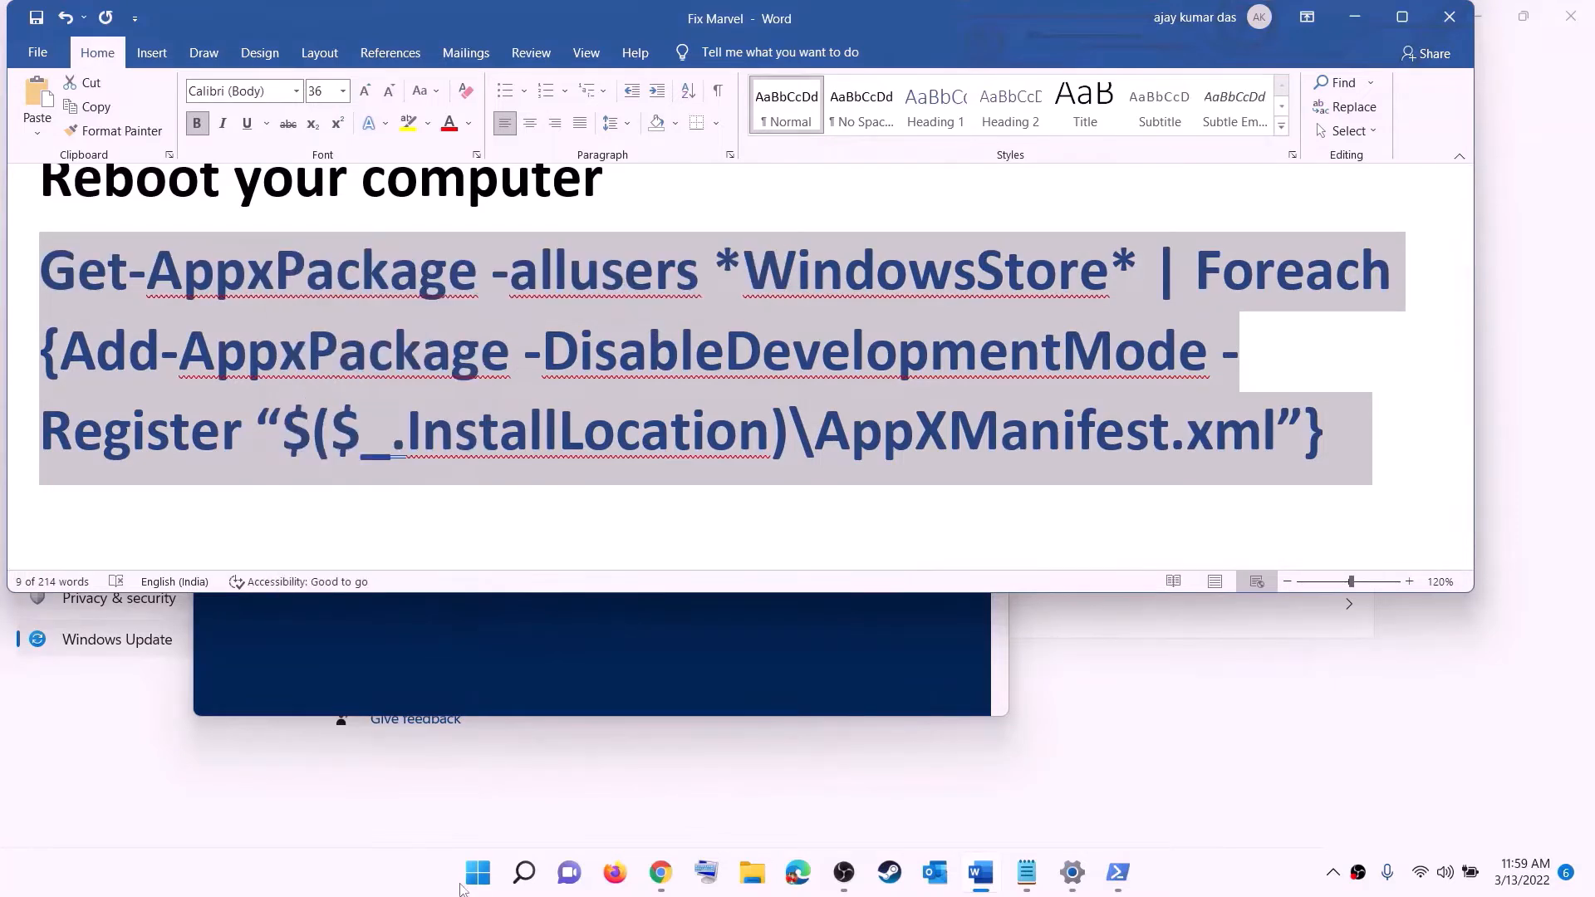
Run the re-register command in an administrator Windows PowerShell
click(479, 874)
text(p)
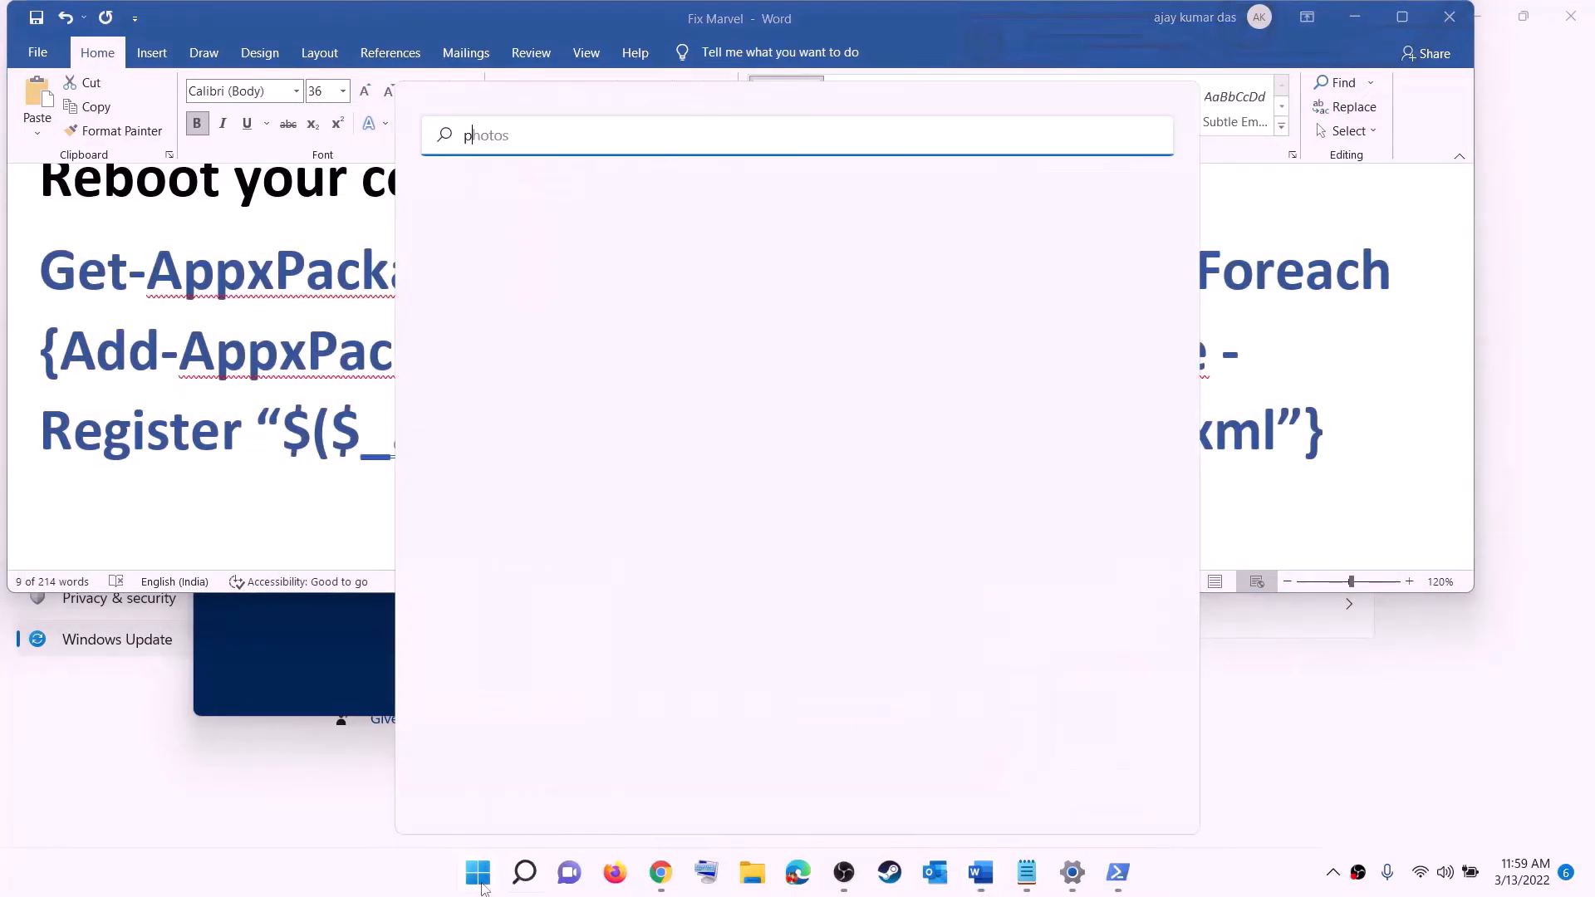
text(owershell)
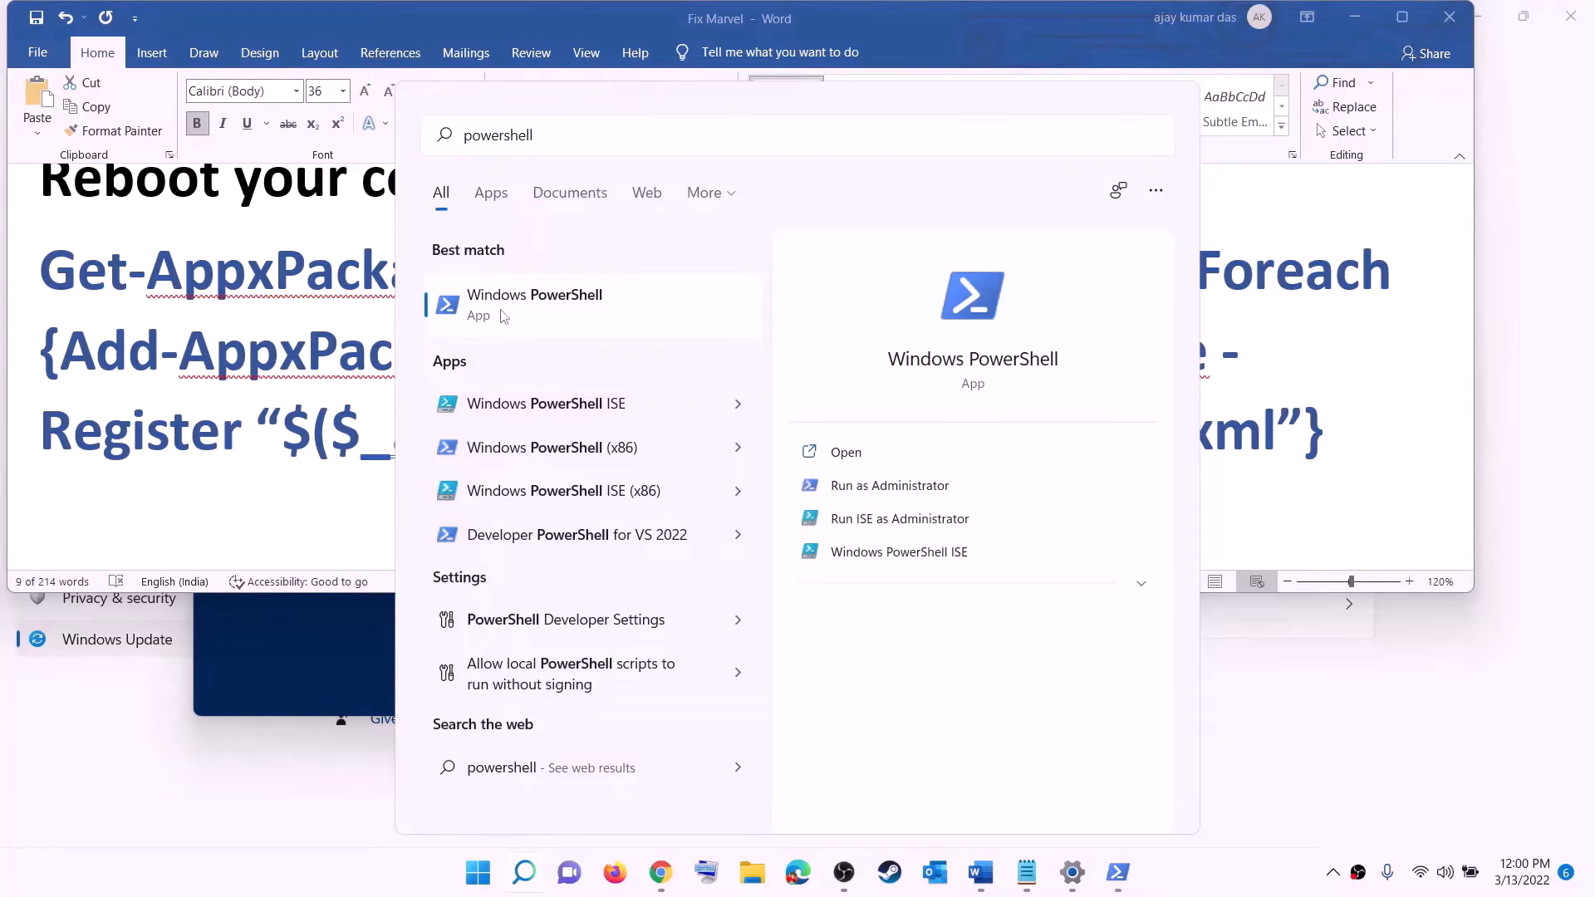
right_click(502, 315)
click(582, 336)
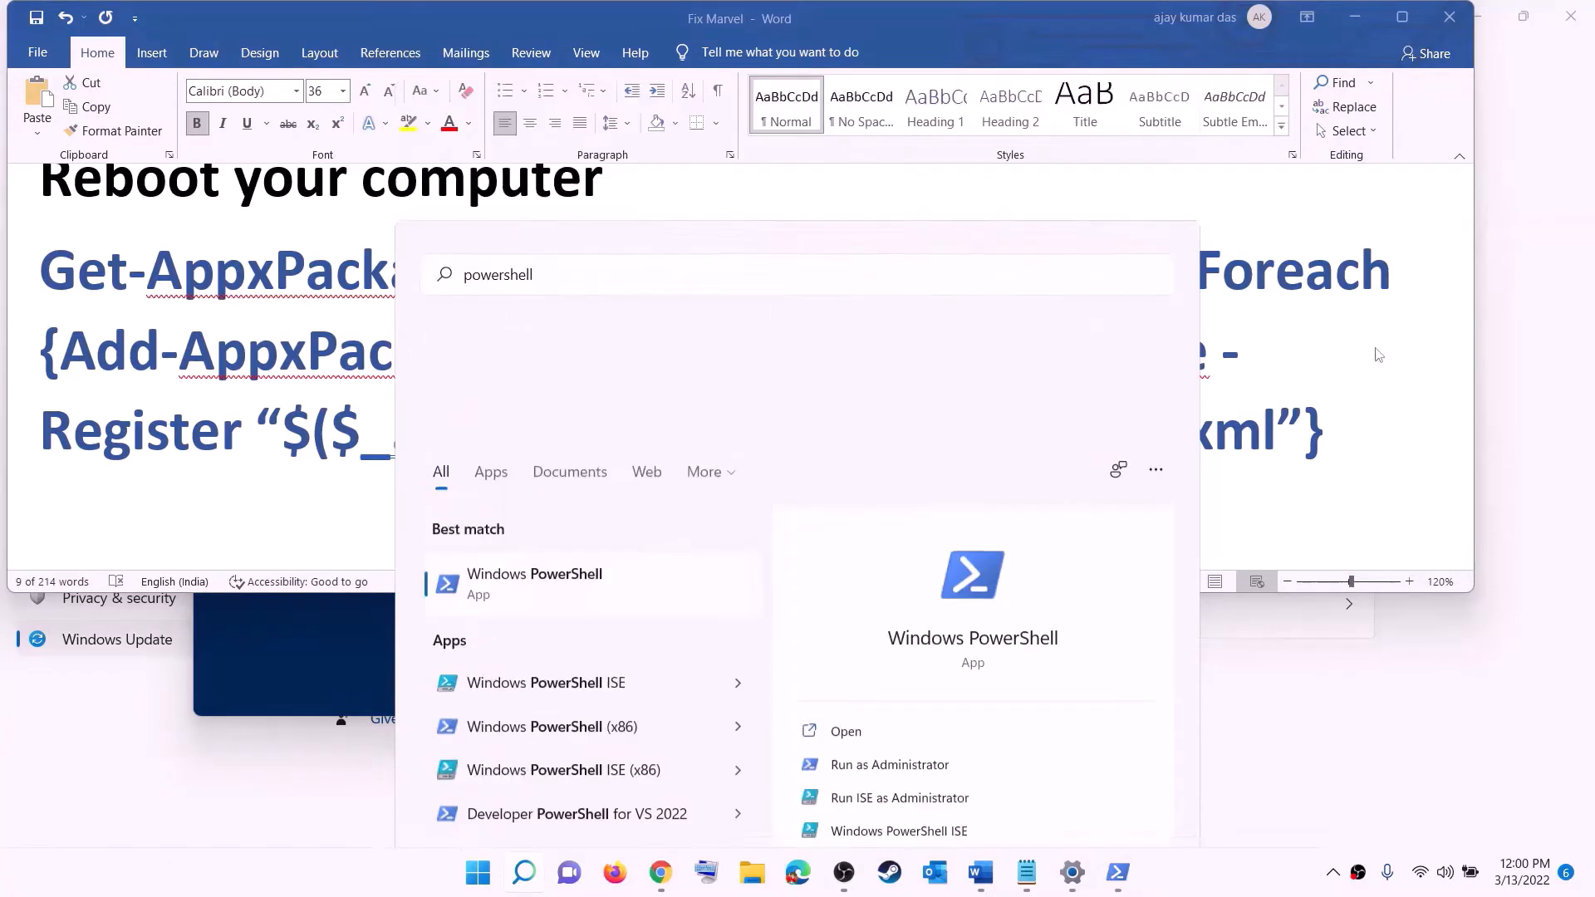
click(704, 593)
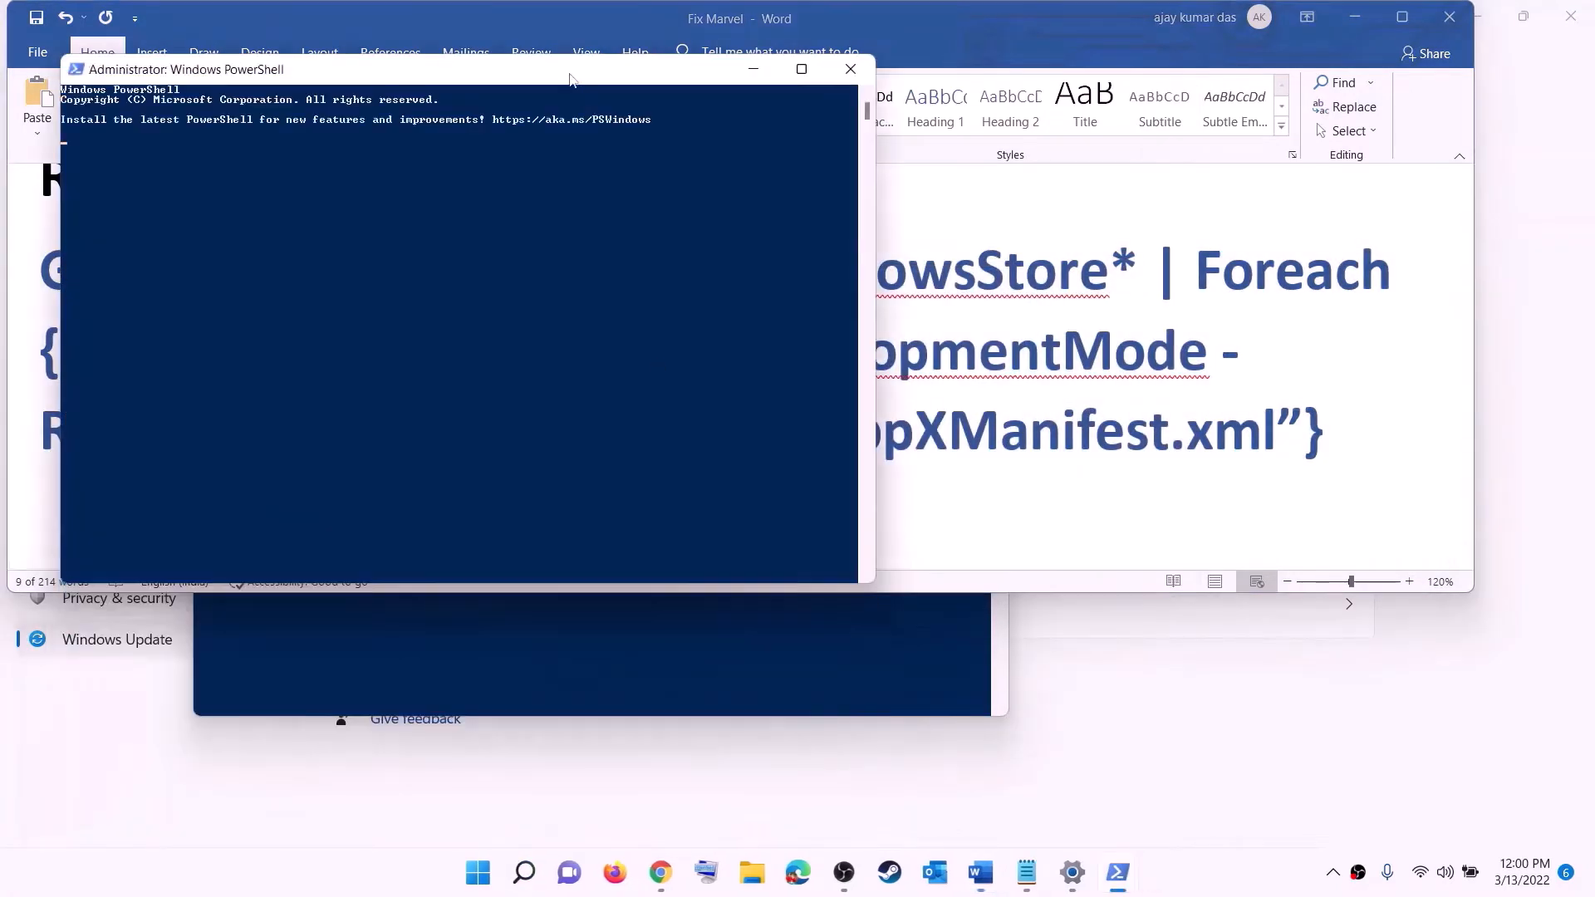
drag(569, 79, 758, 179)
key(ctrl+v)
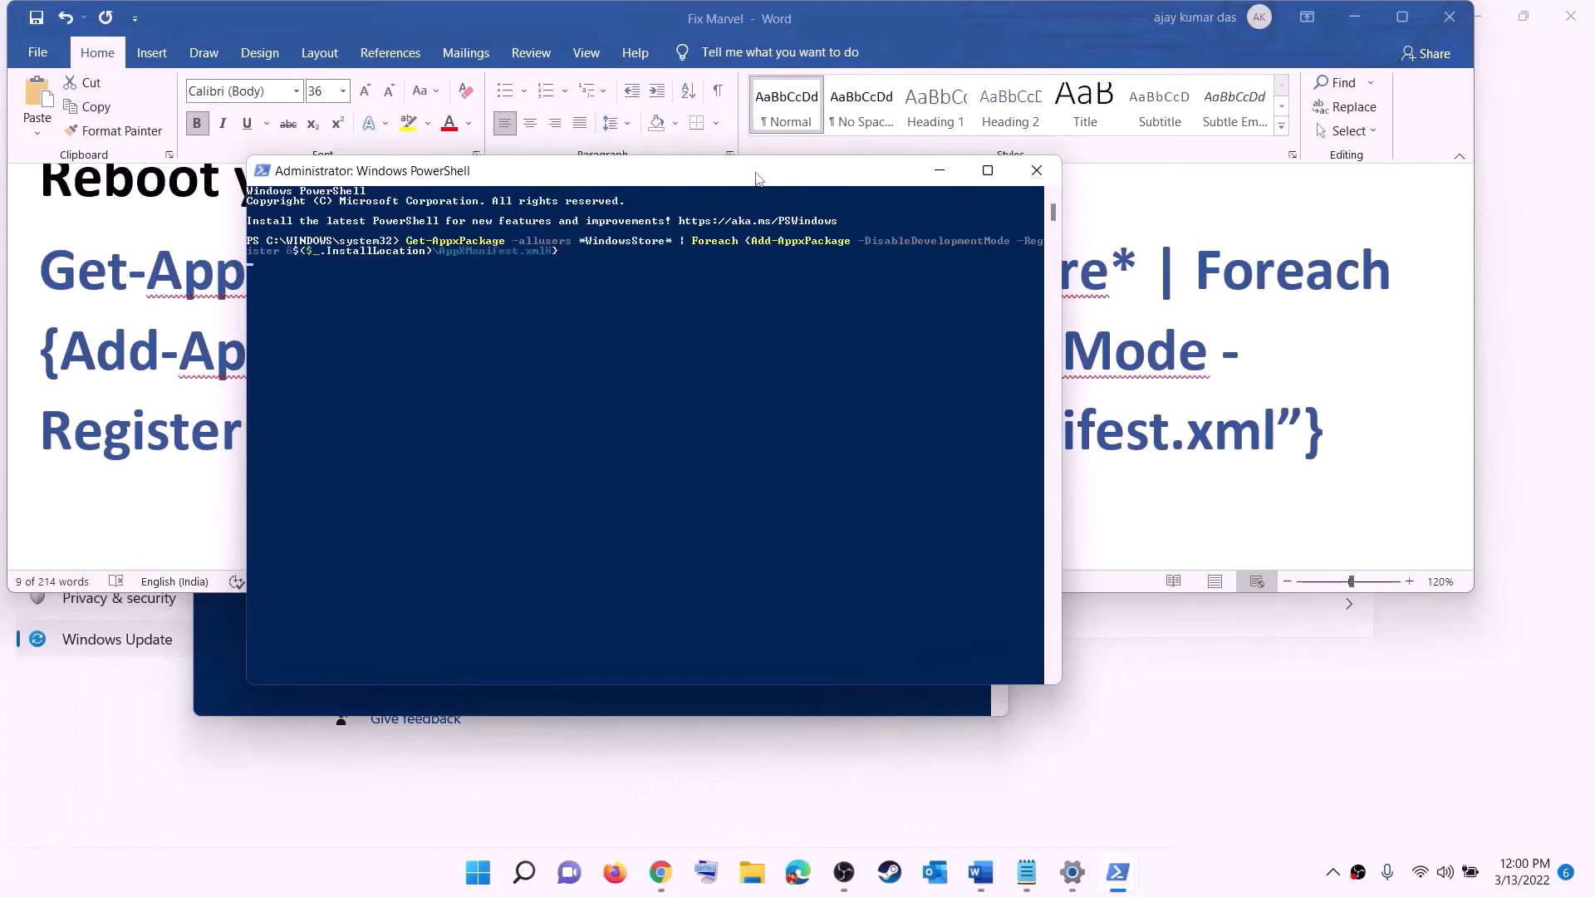
key(Return)
Launch Microsoft Store from a Start search for 'store'
click(489, 879)
text(s)
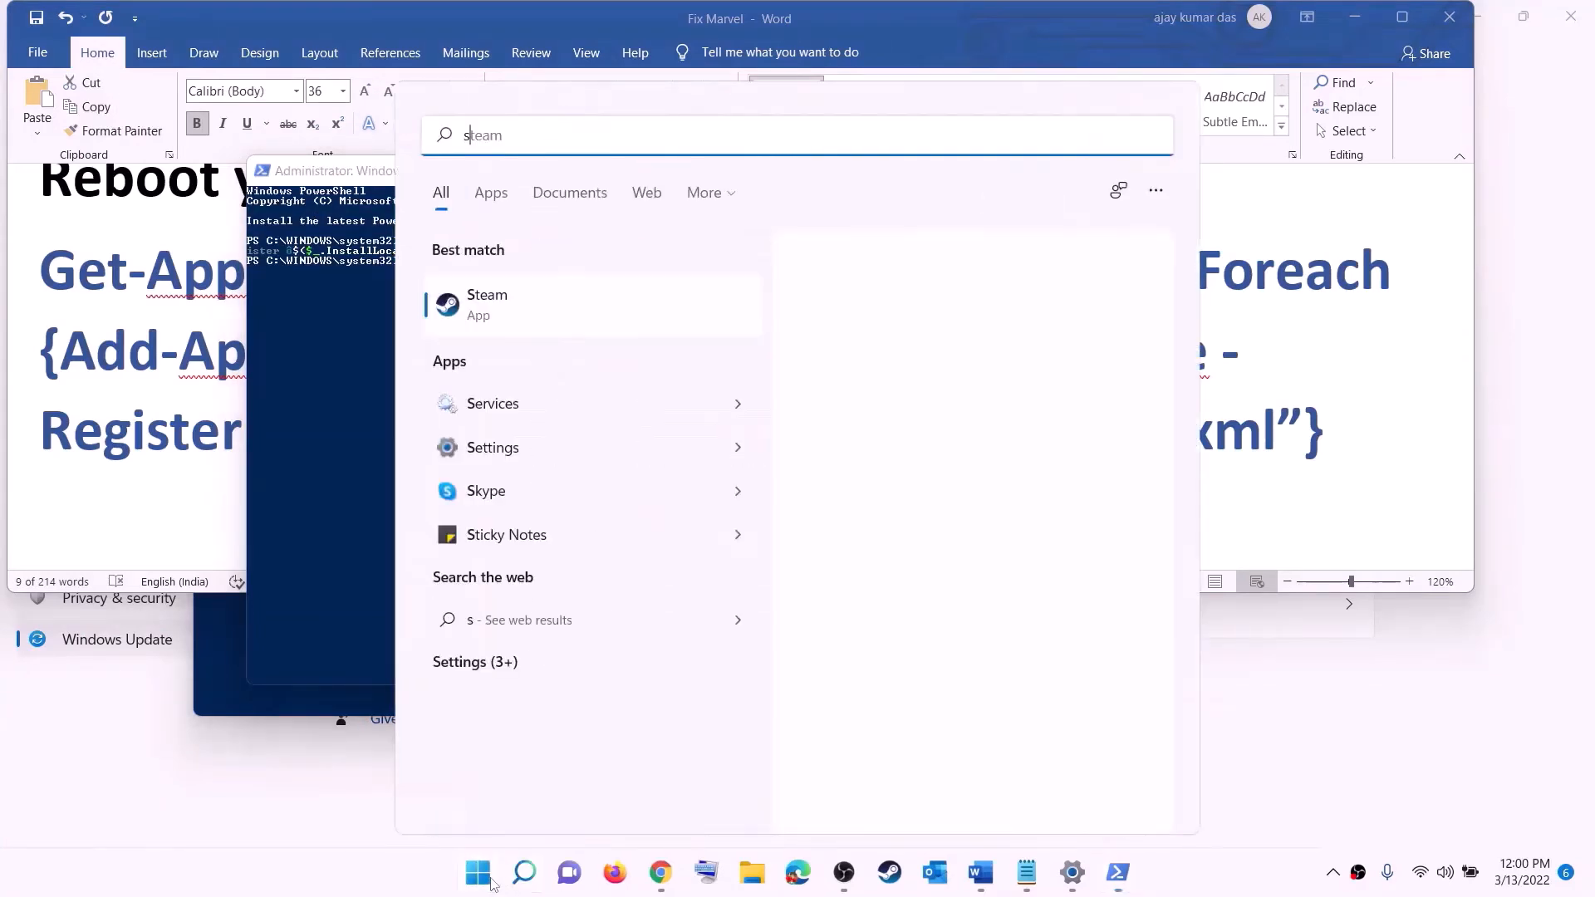
text(tore)
click(498, 296)
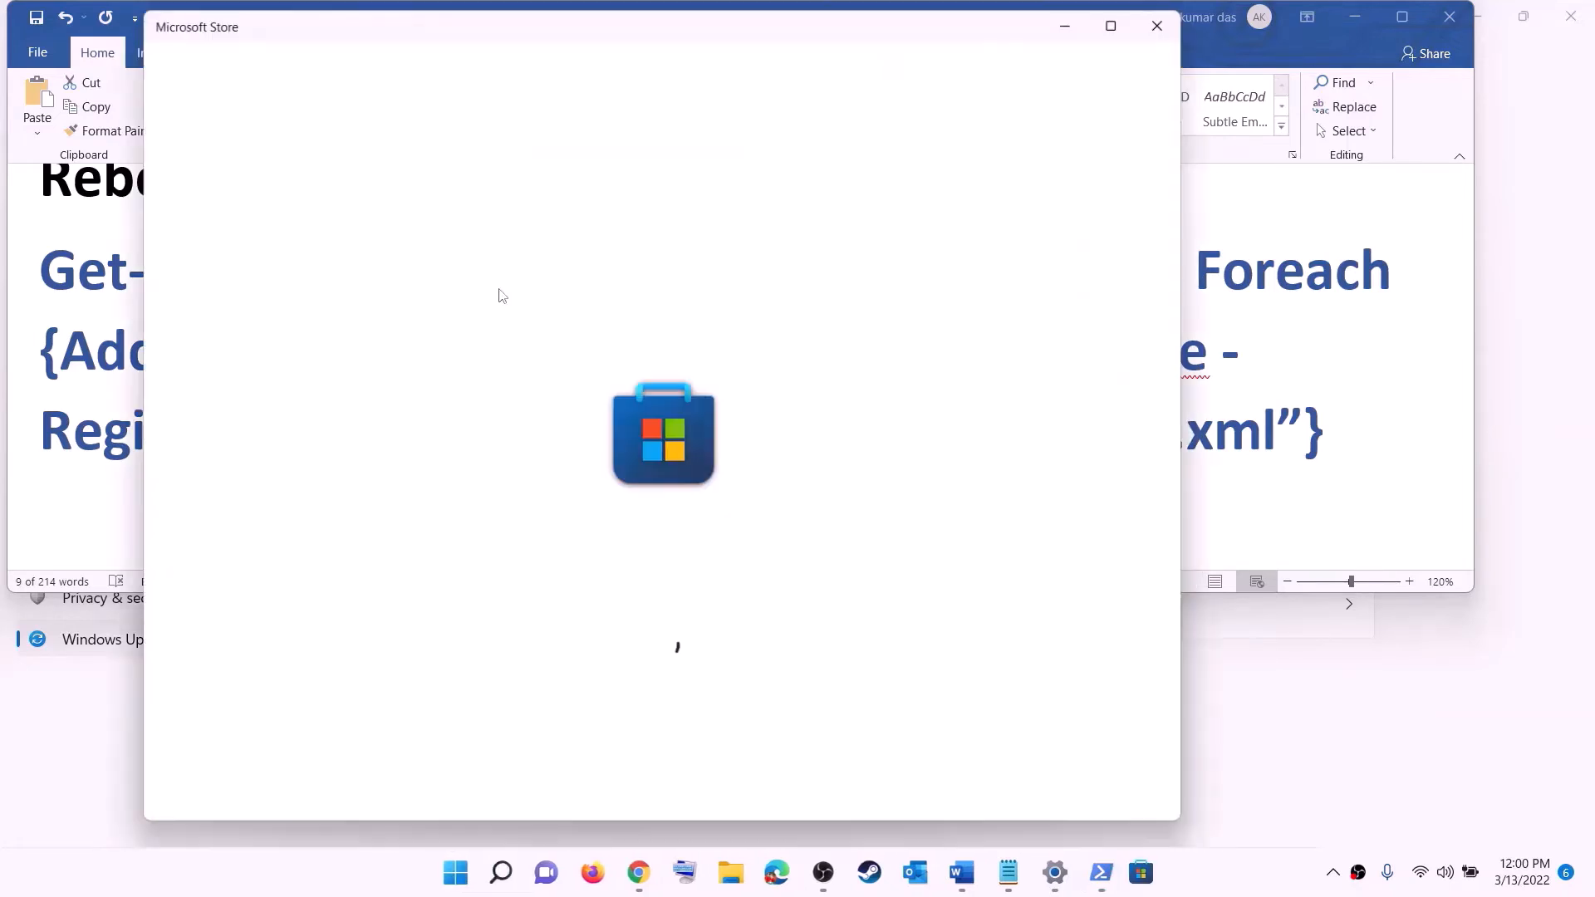
Maximize the Store, search 'xbox' and open the Xbox app page, then return to Word
click(1124, 17)
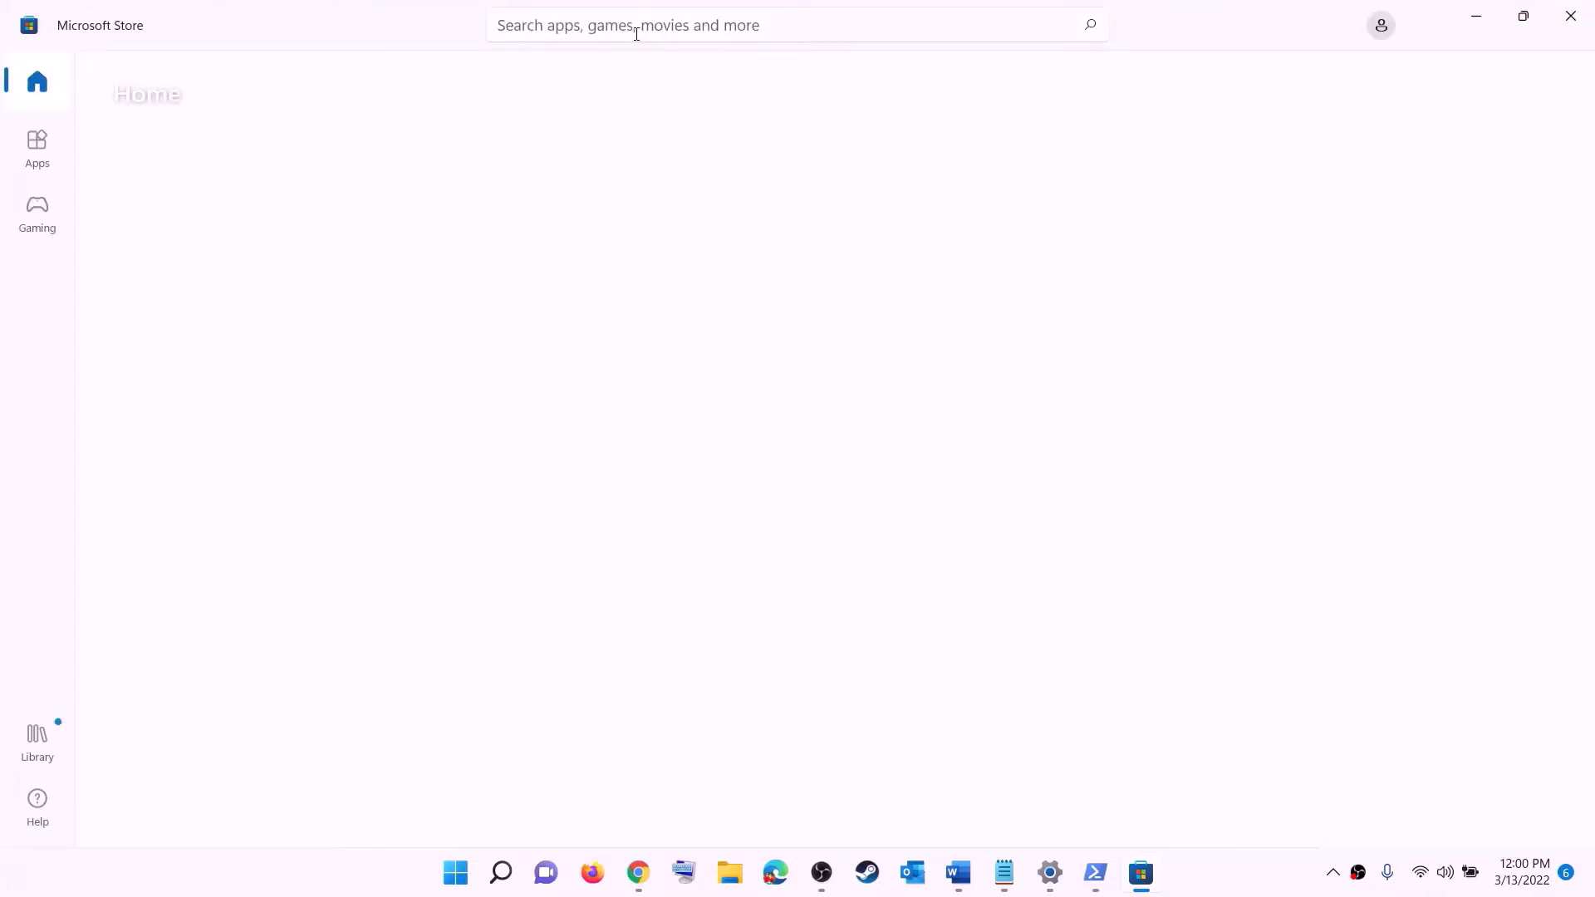
click(599, 25)
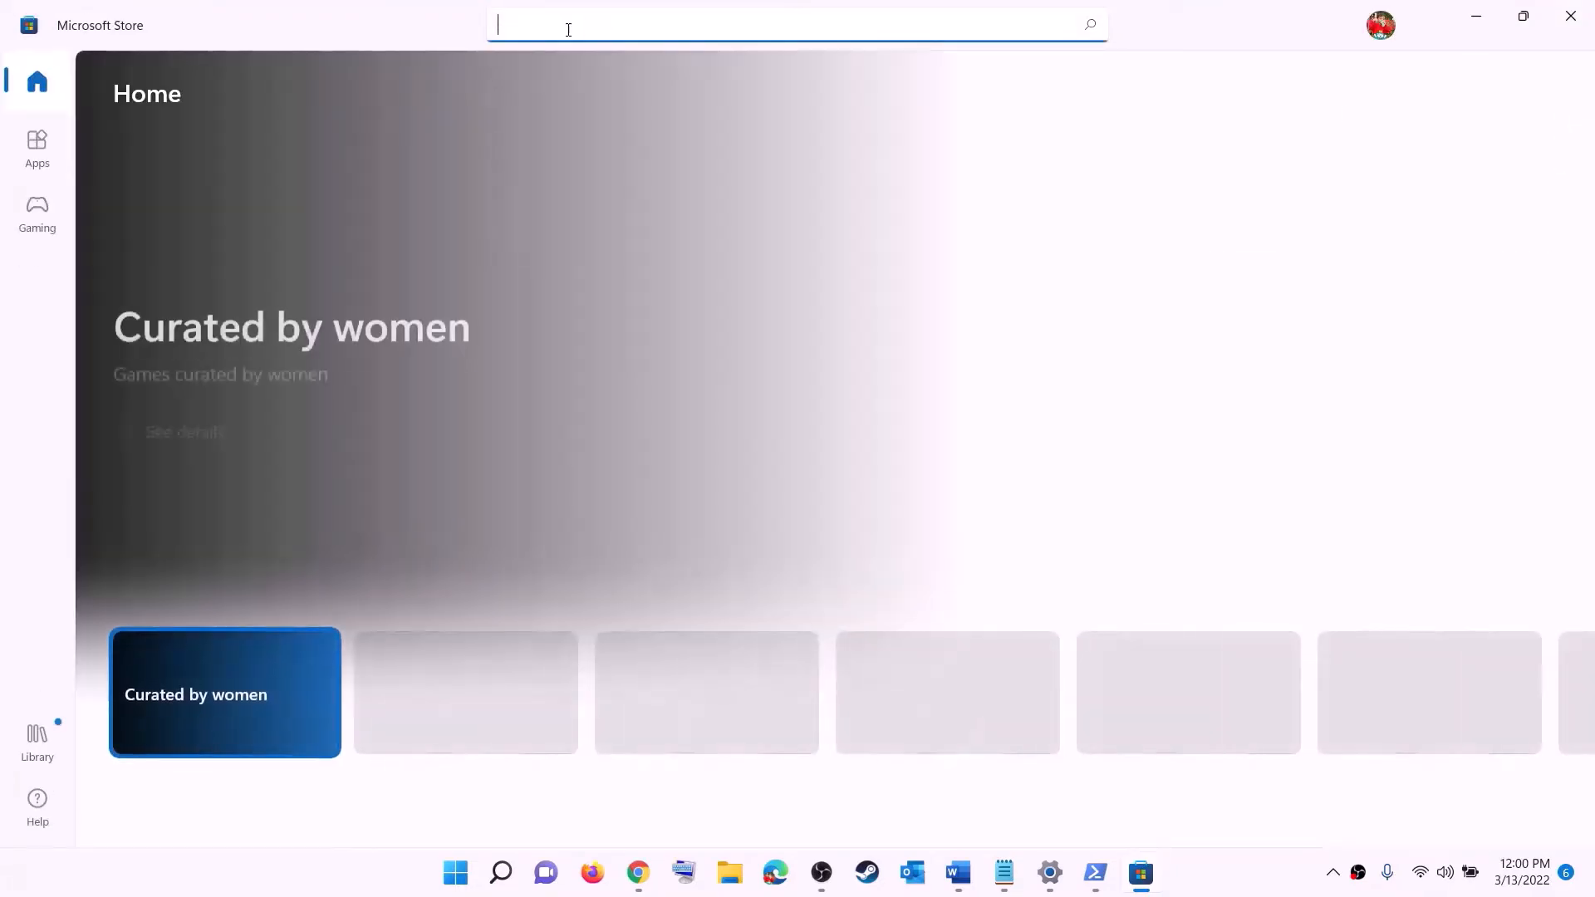
text(xbox)
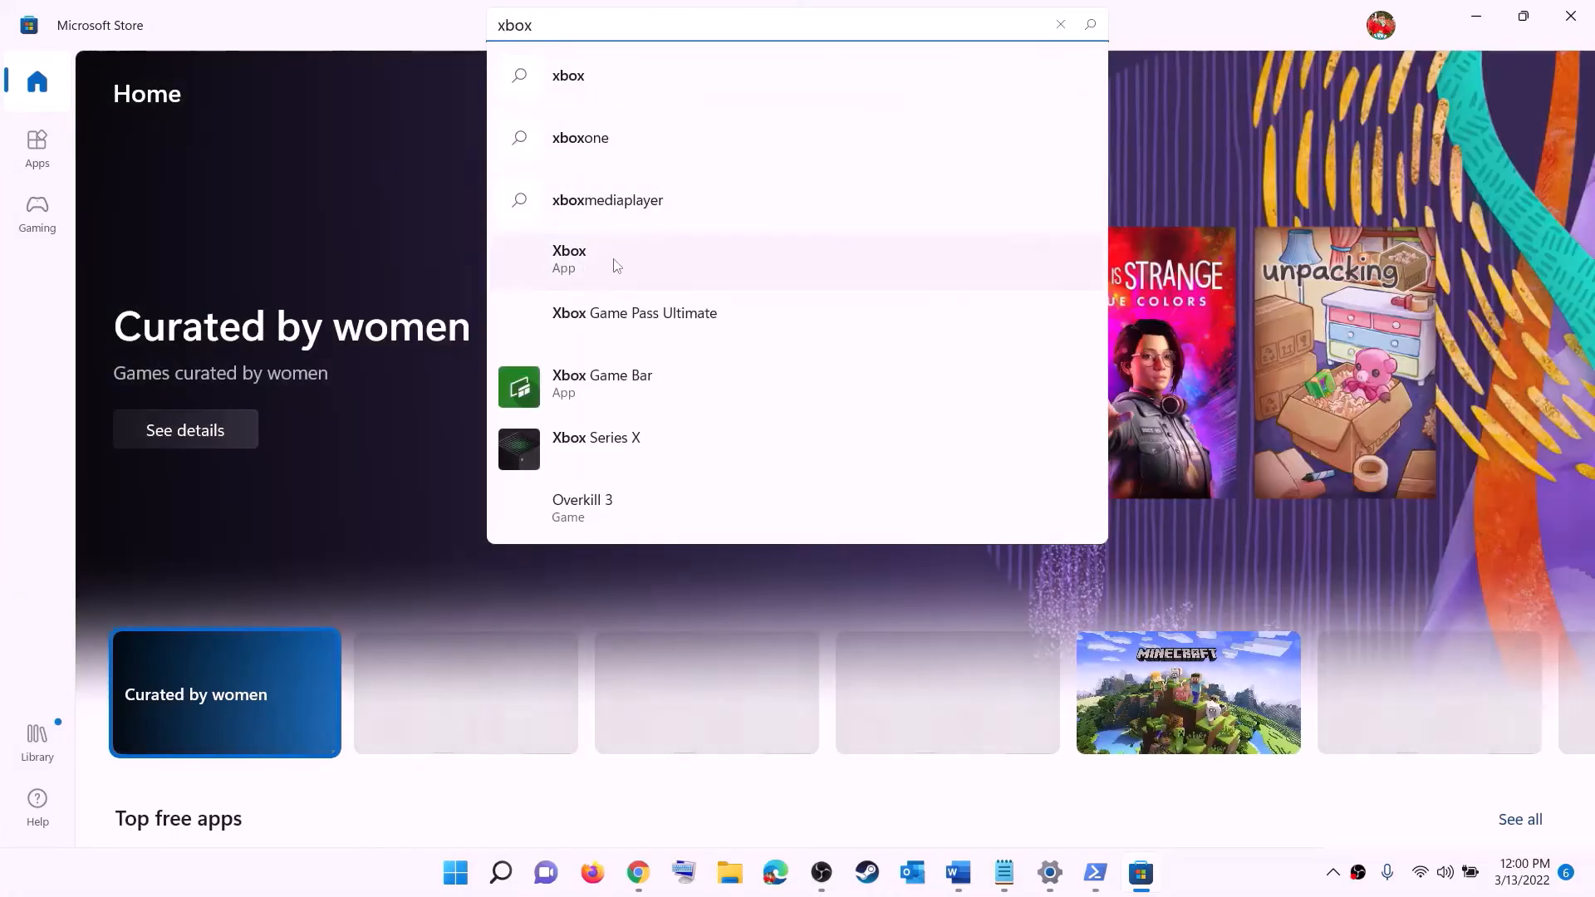
click(595, 271)
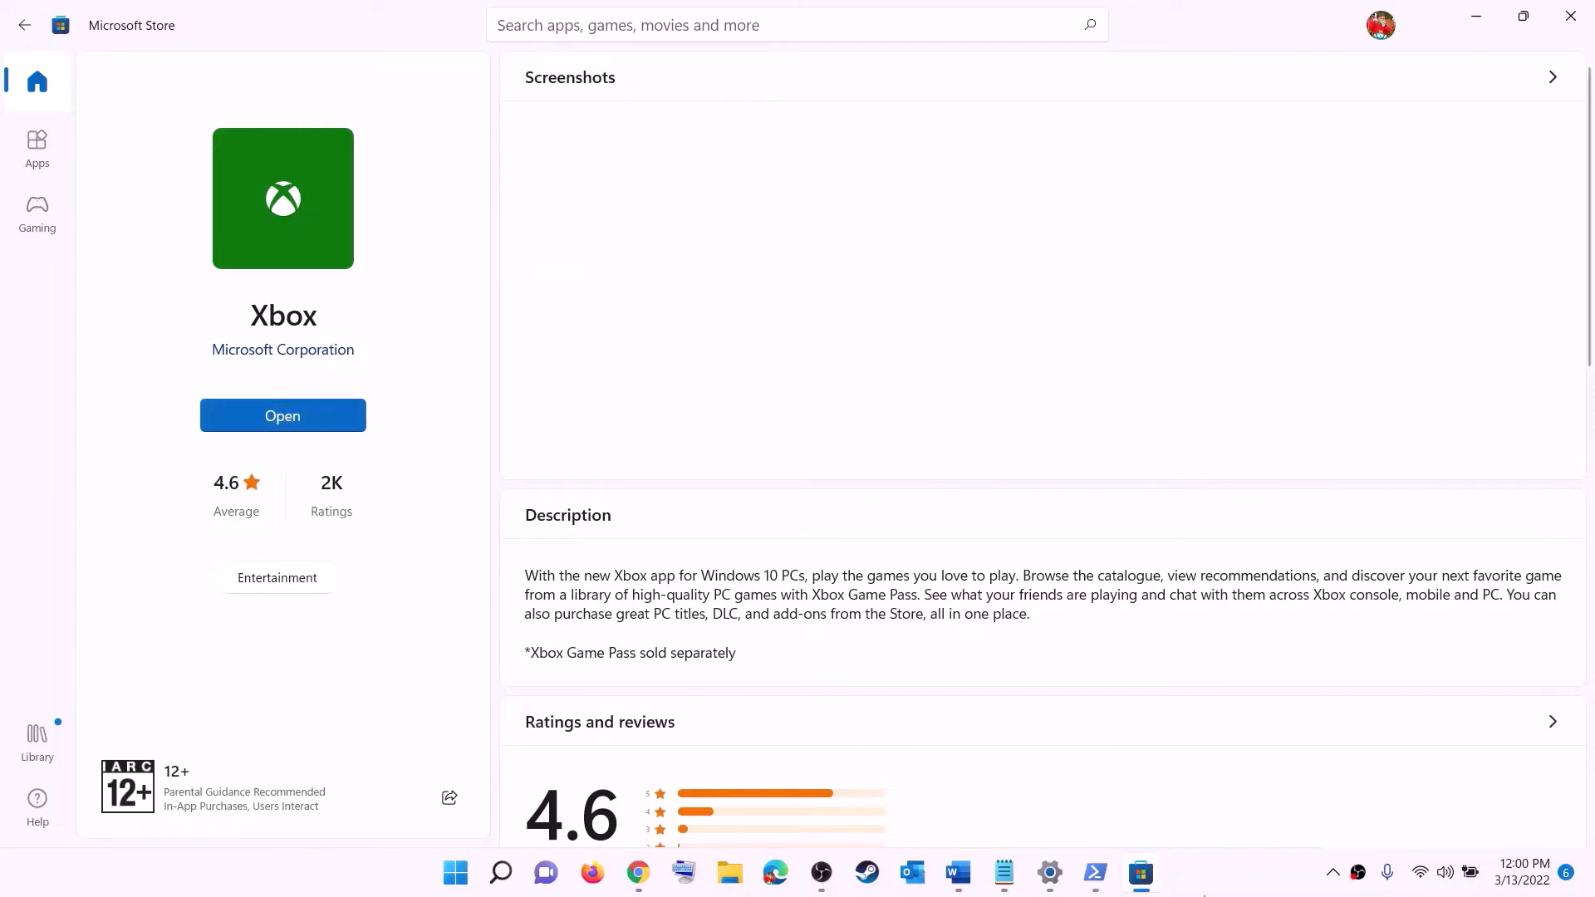
click(959, 873)
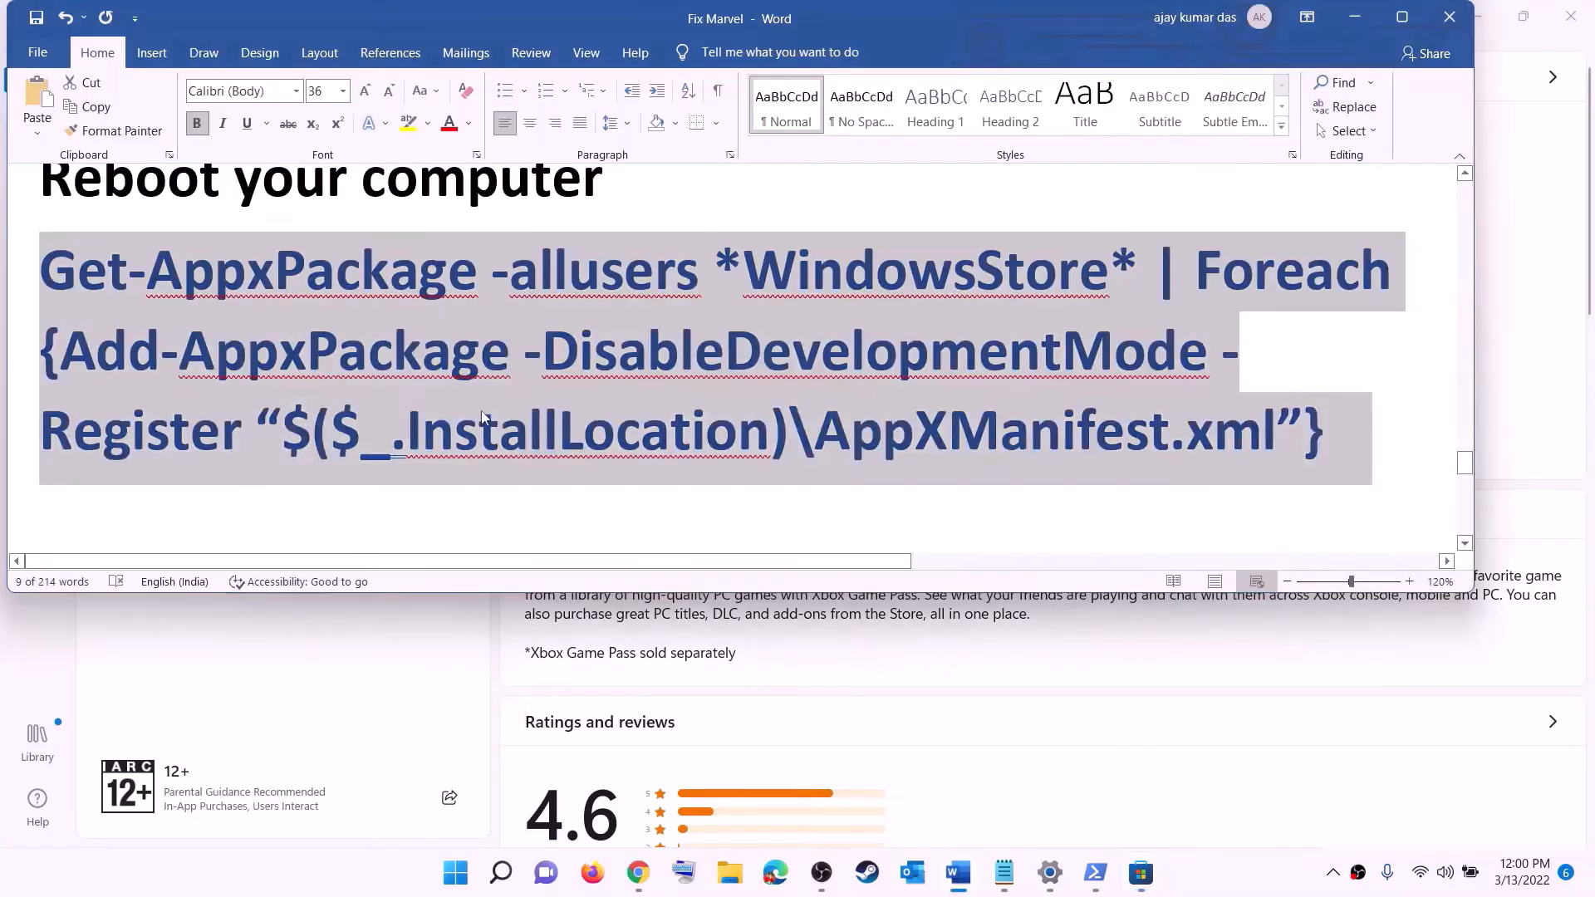
Scroll to Step 12 and highlight 'C drive' and 'Different Drive' in its heading
scroll(481, 410, down, 5)
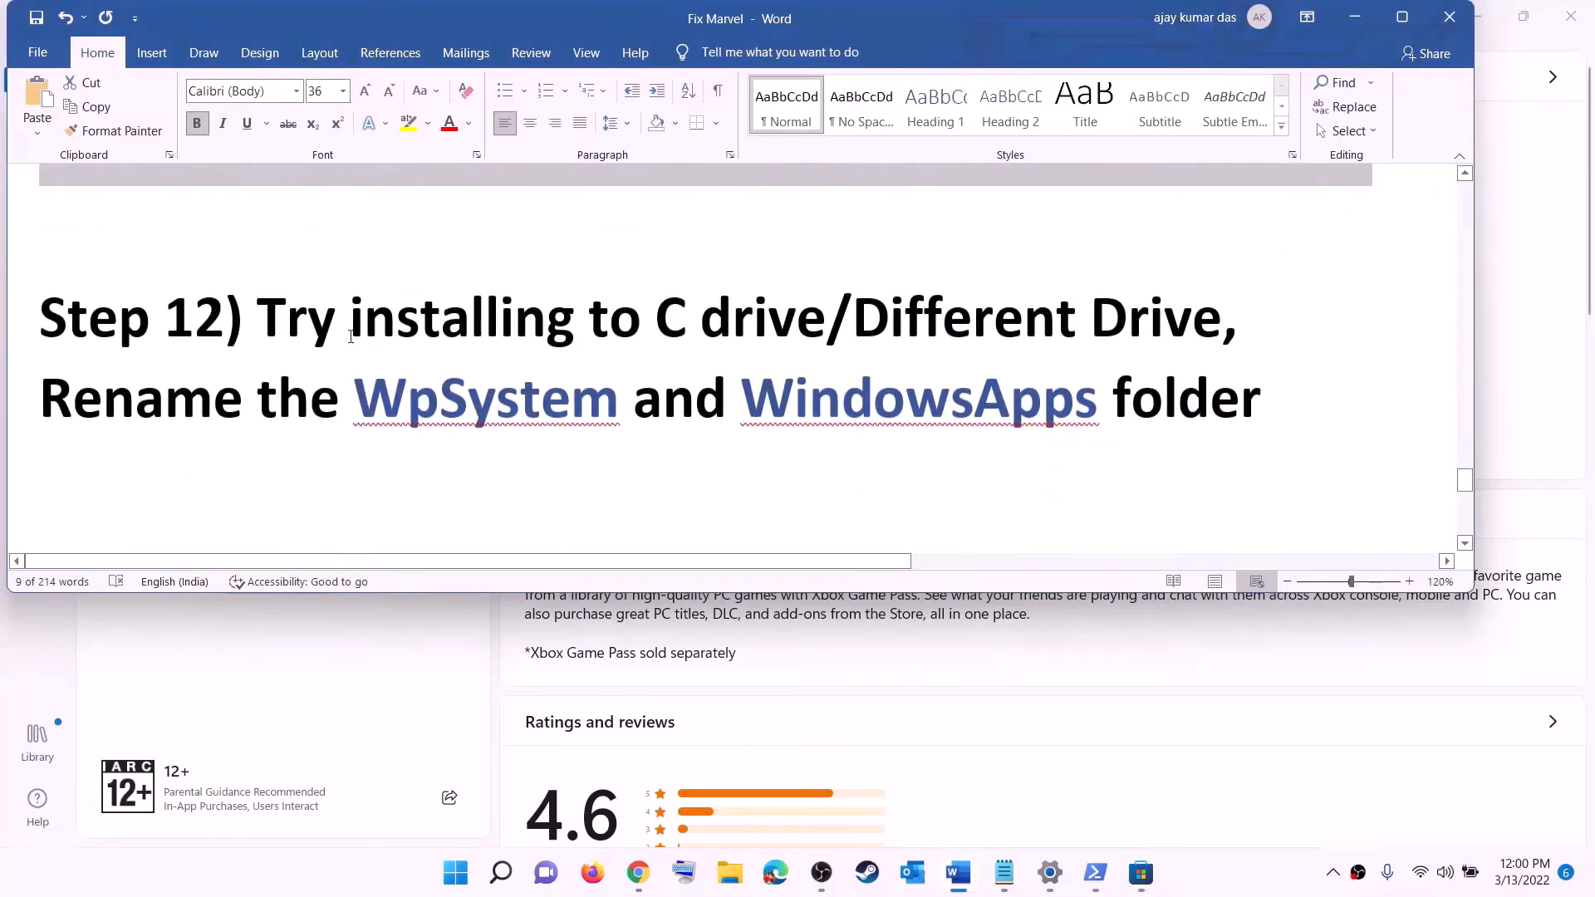
drag(226, 320, 1090, 316)
click(701, 340)
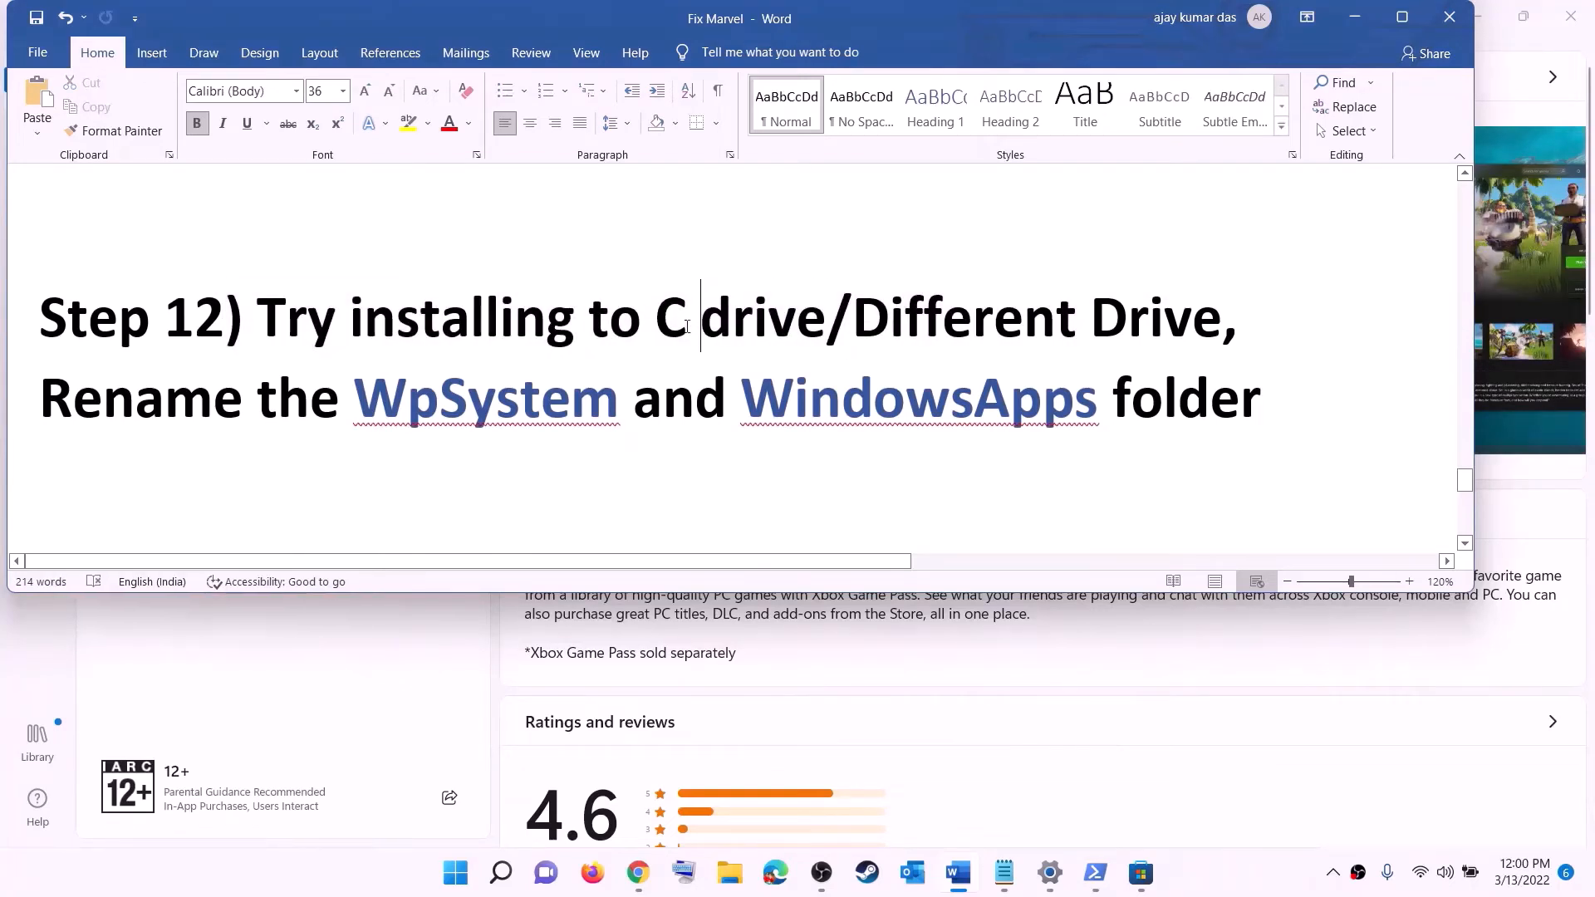
drag(764, 320, 654, 320)
drag(854, 320, 1192, 319)
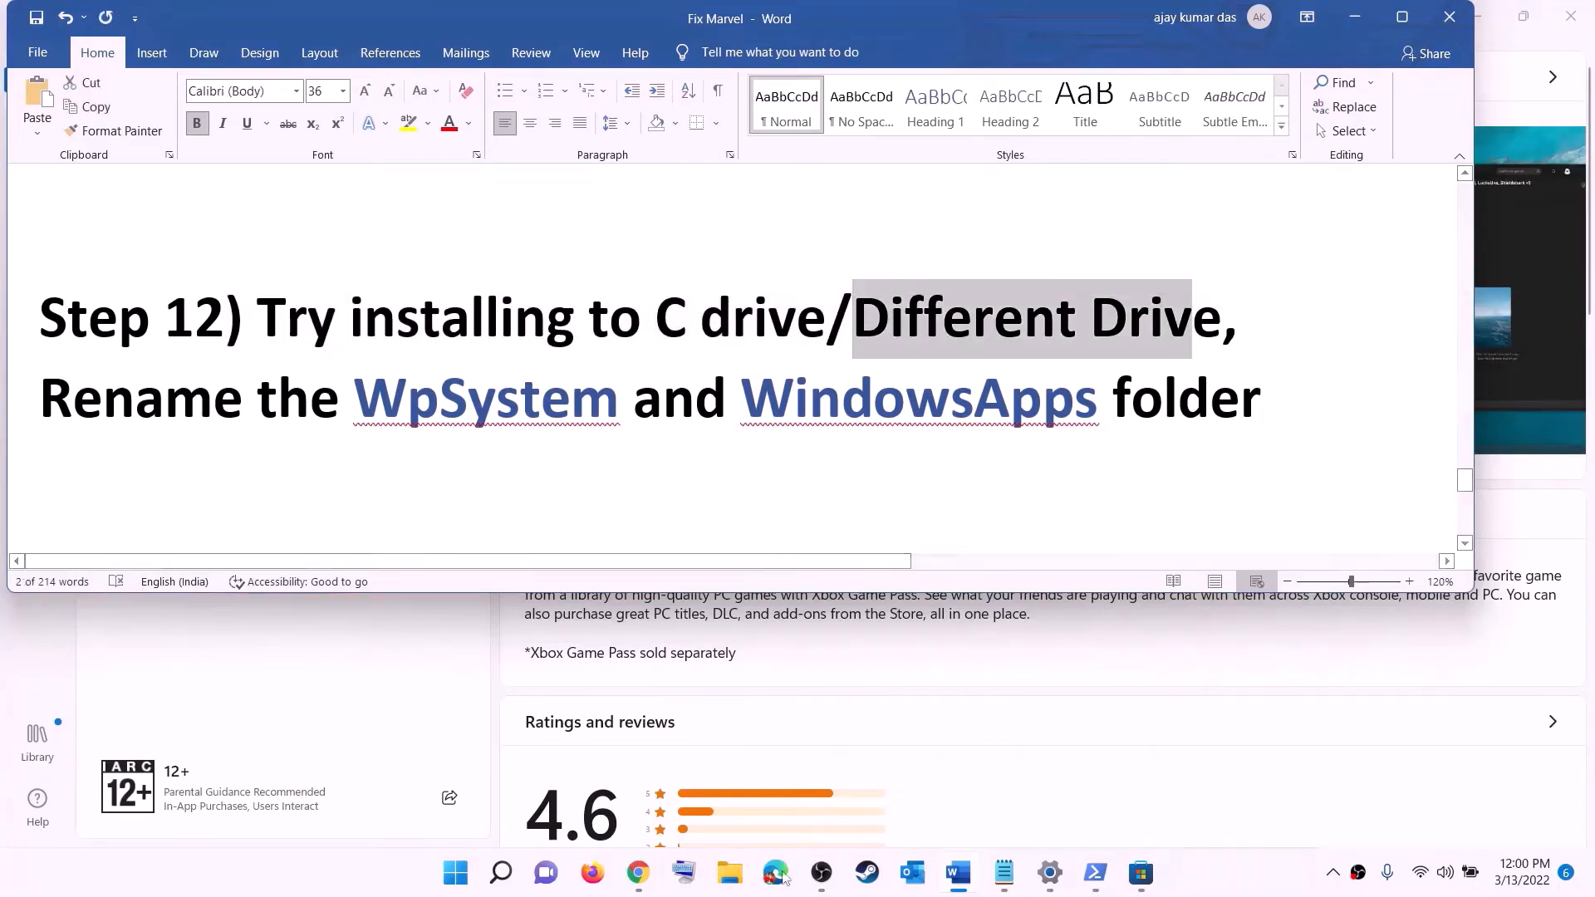
Go to Settings > System > Storage and expand Advanced storage settings
click(456, 872)
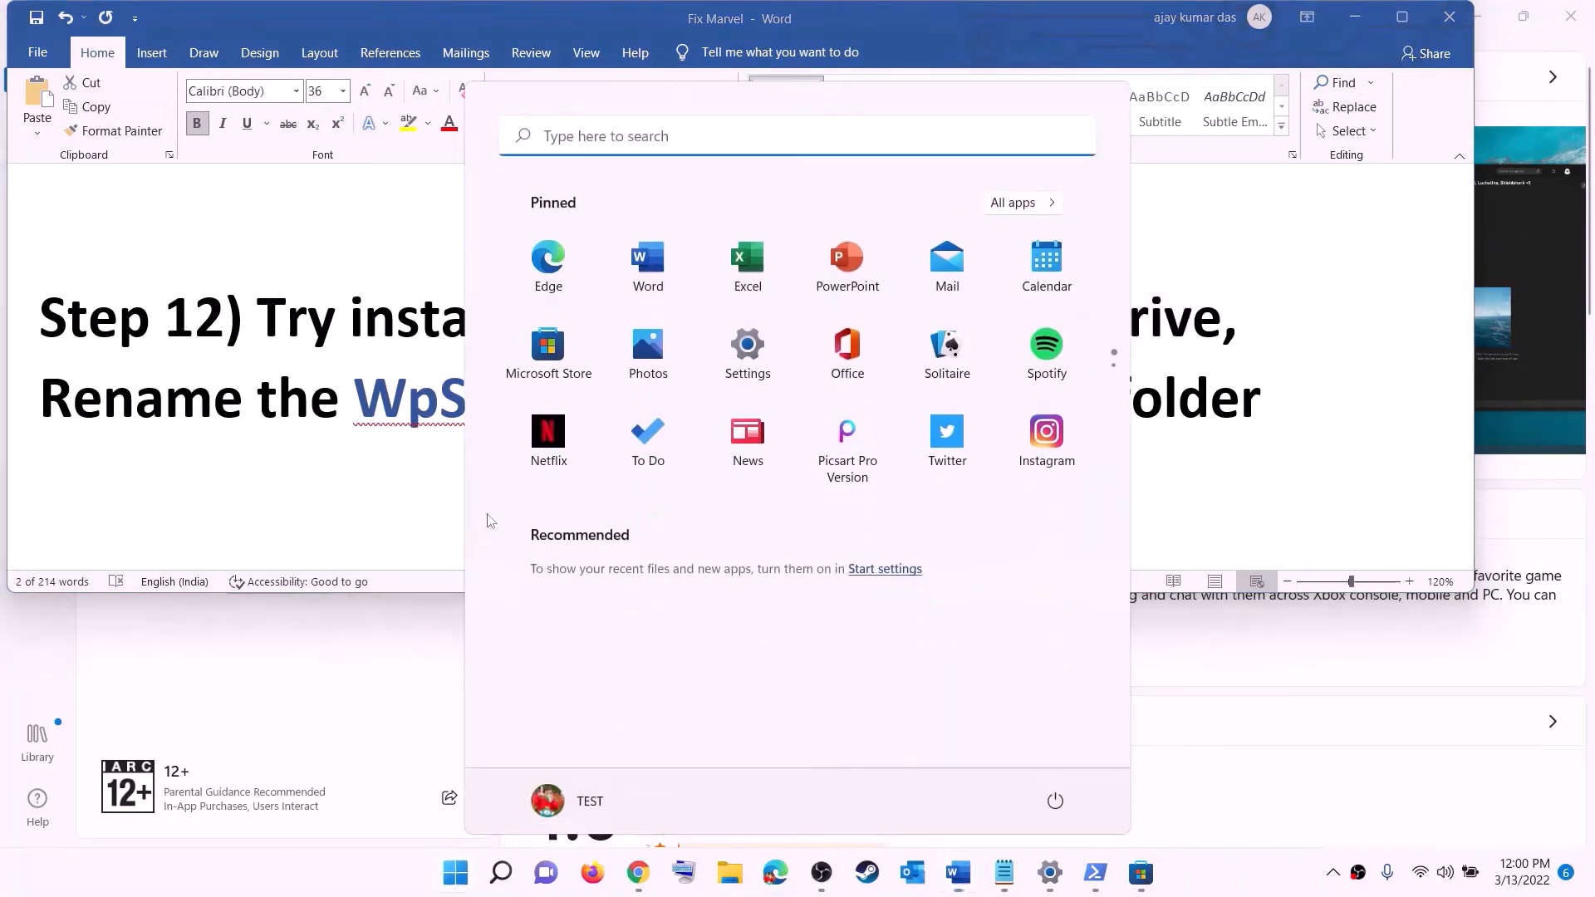
click(748, 349)
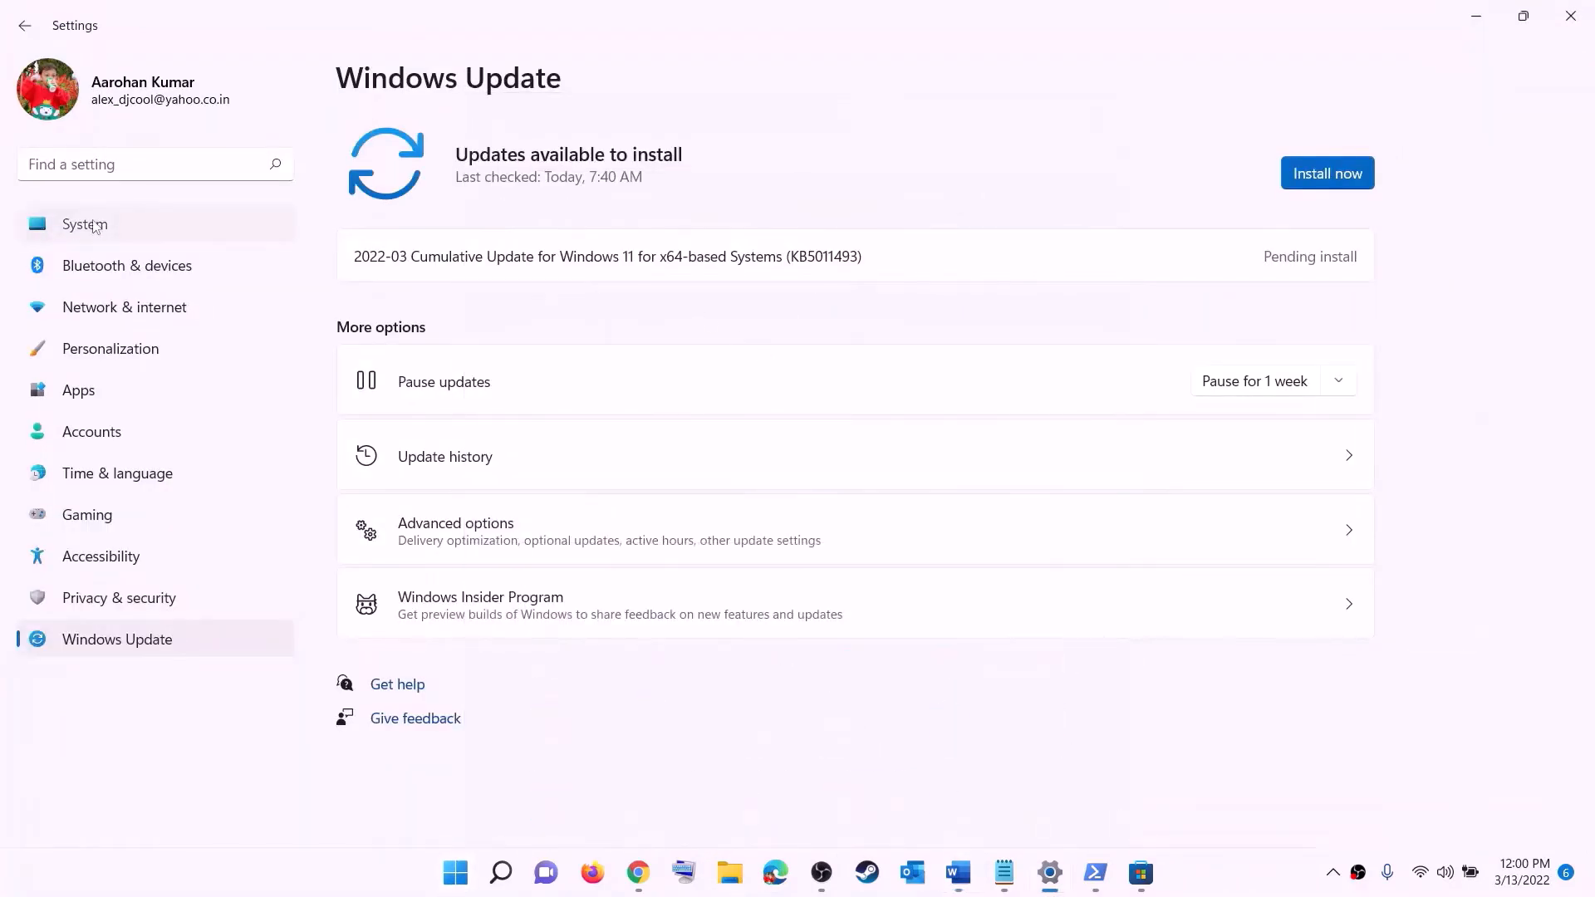
click(89, 226)
scroll(501, 456, down, 3)
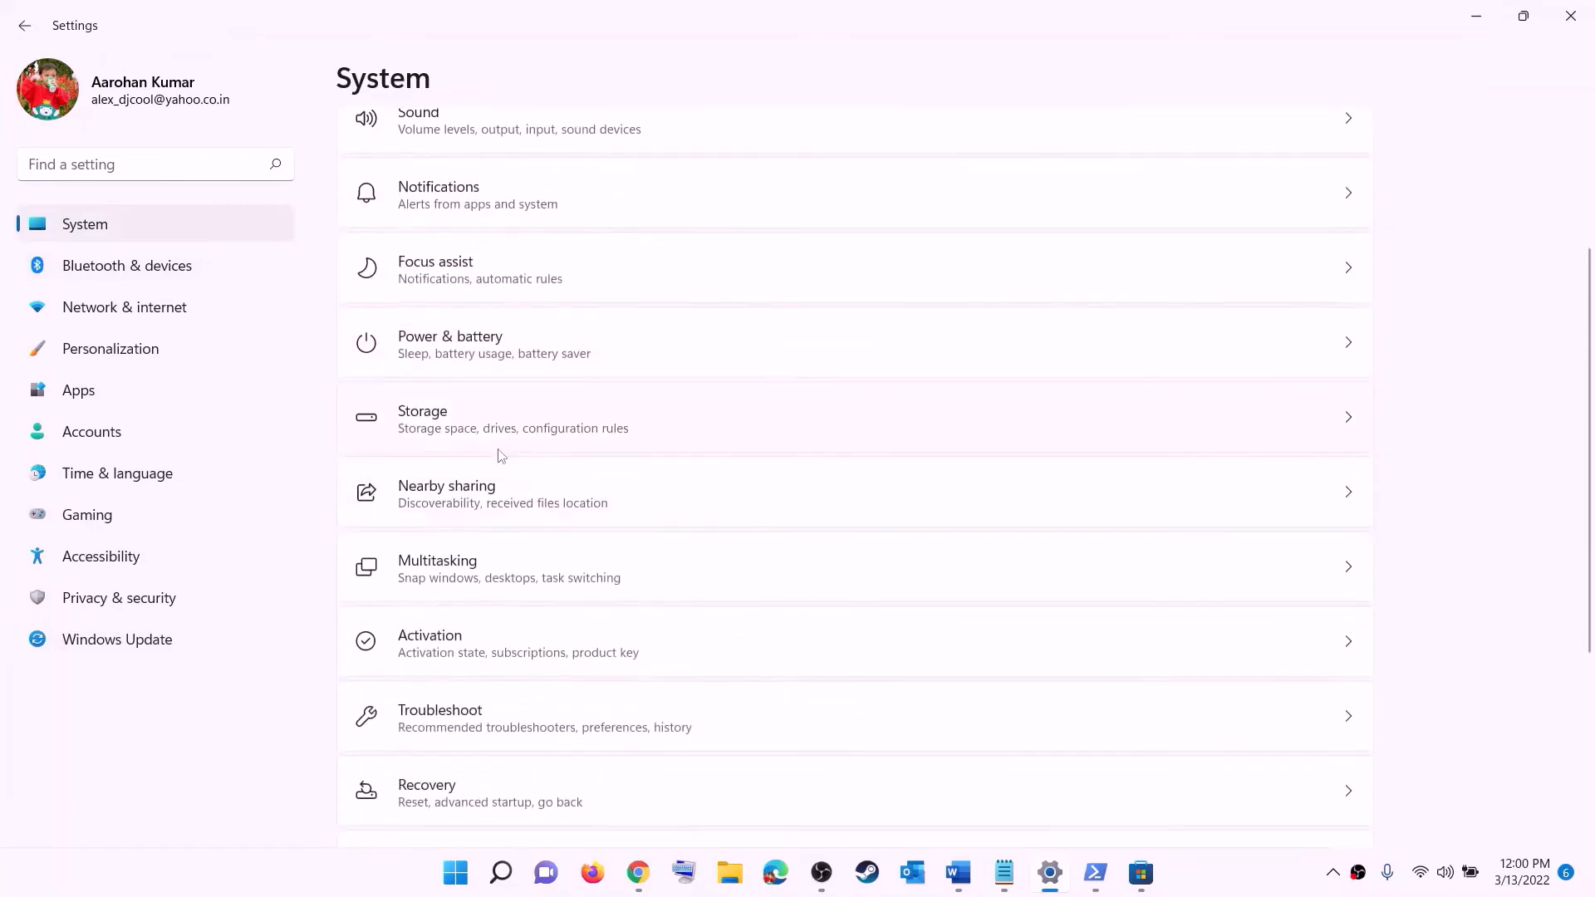
click(426, 441)
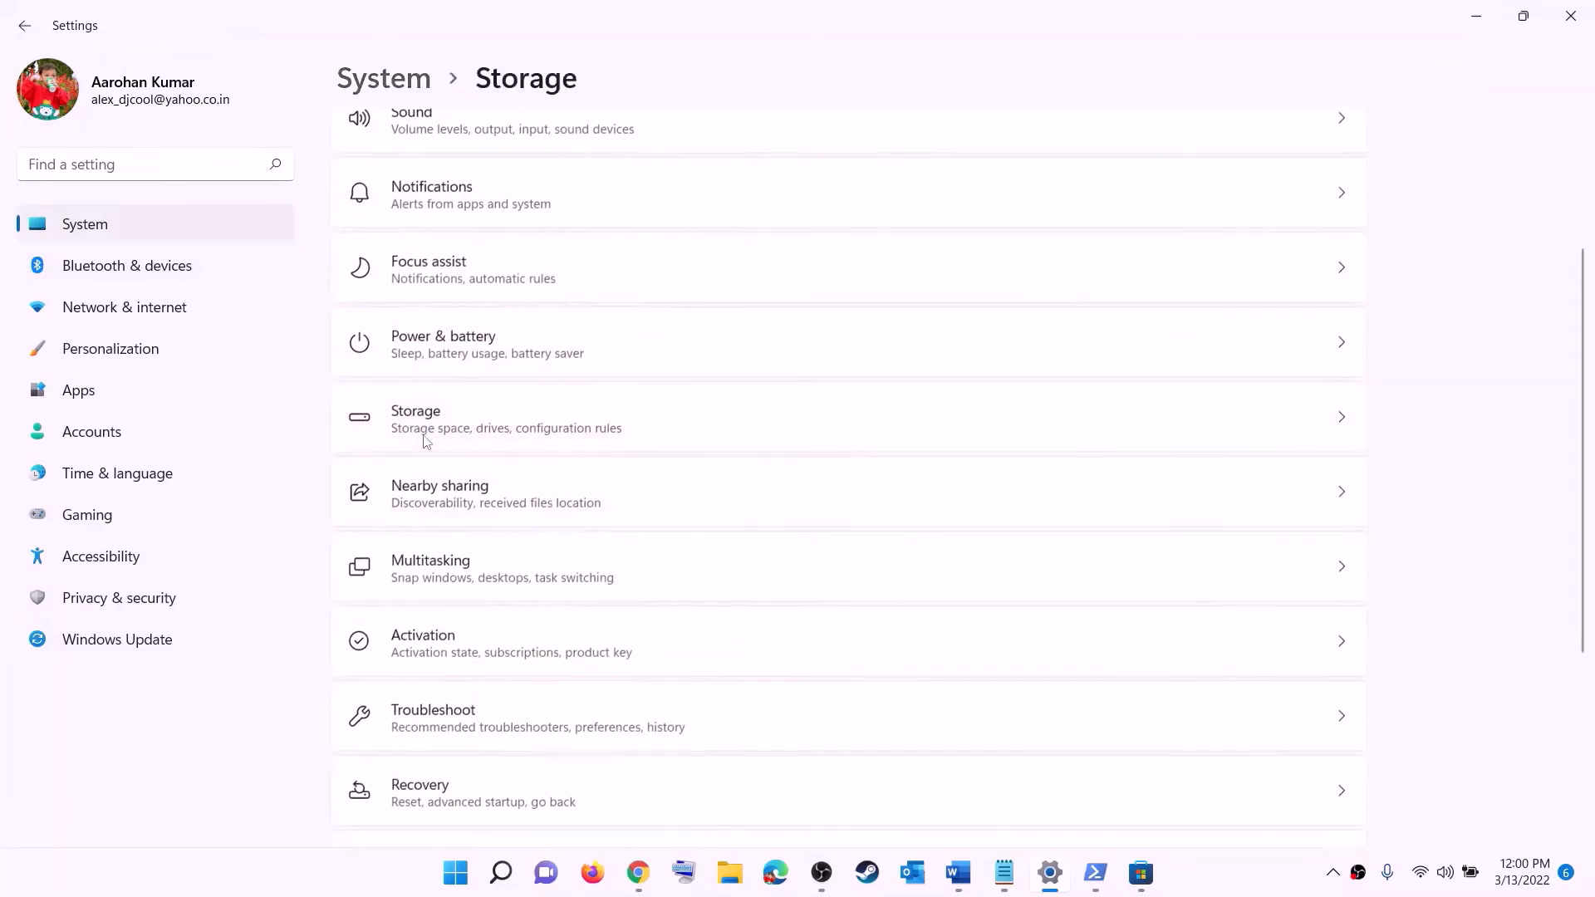
scroll(590, 586, down, 5)
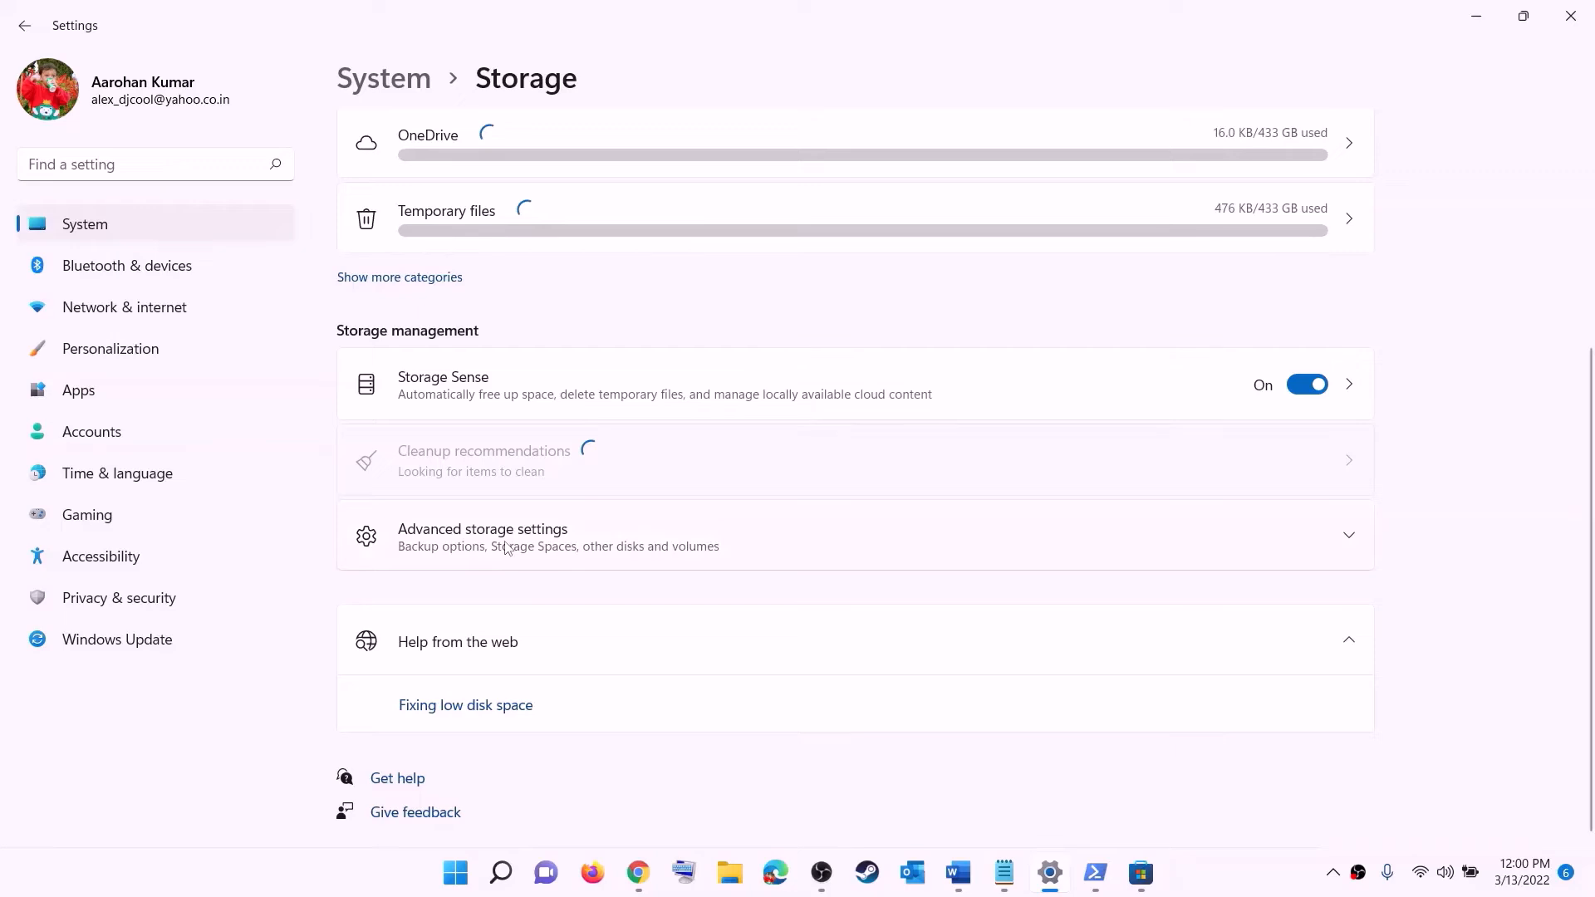
click(506, 548)
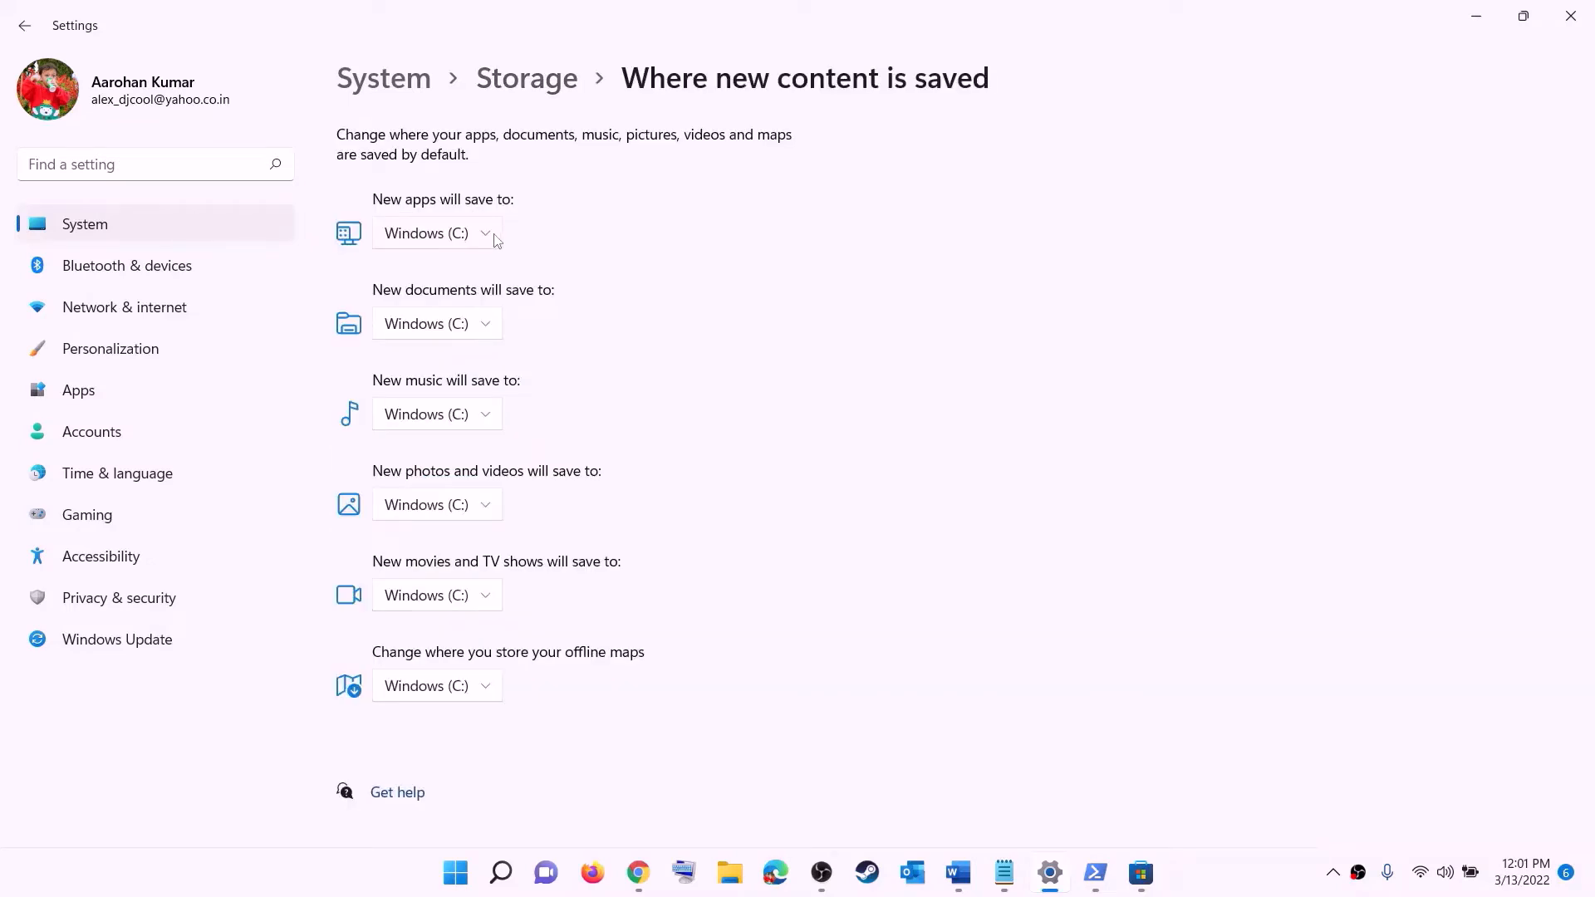
Keep 'New apps will save to' on Windows (C:) and close Windows Settings
click(487, 238)
click(491, 245)
click(490, 239)
click(526, 252)
click(491, 241)
click(514, 234)
click(480, 241)
click(549, 243)
click(1570, 16)
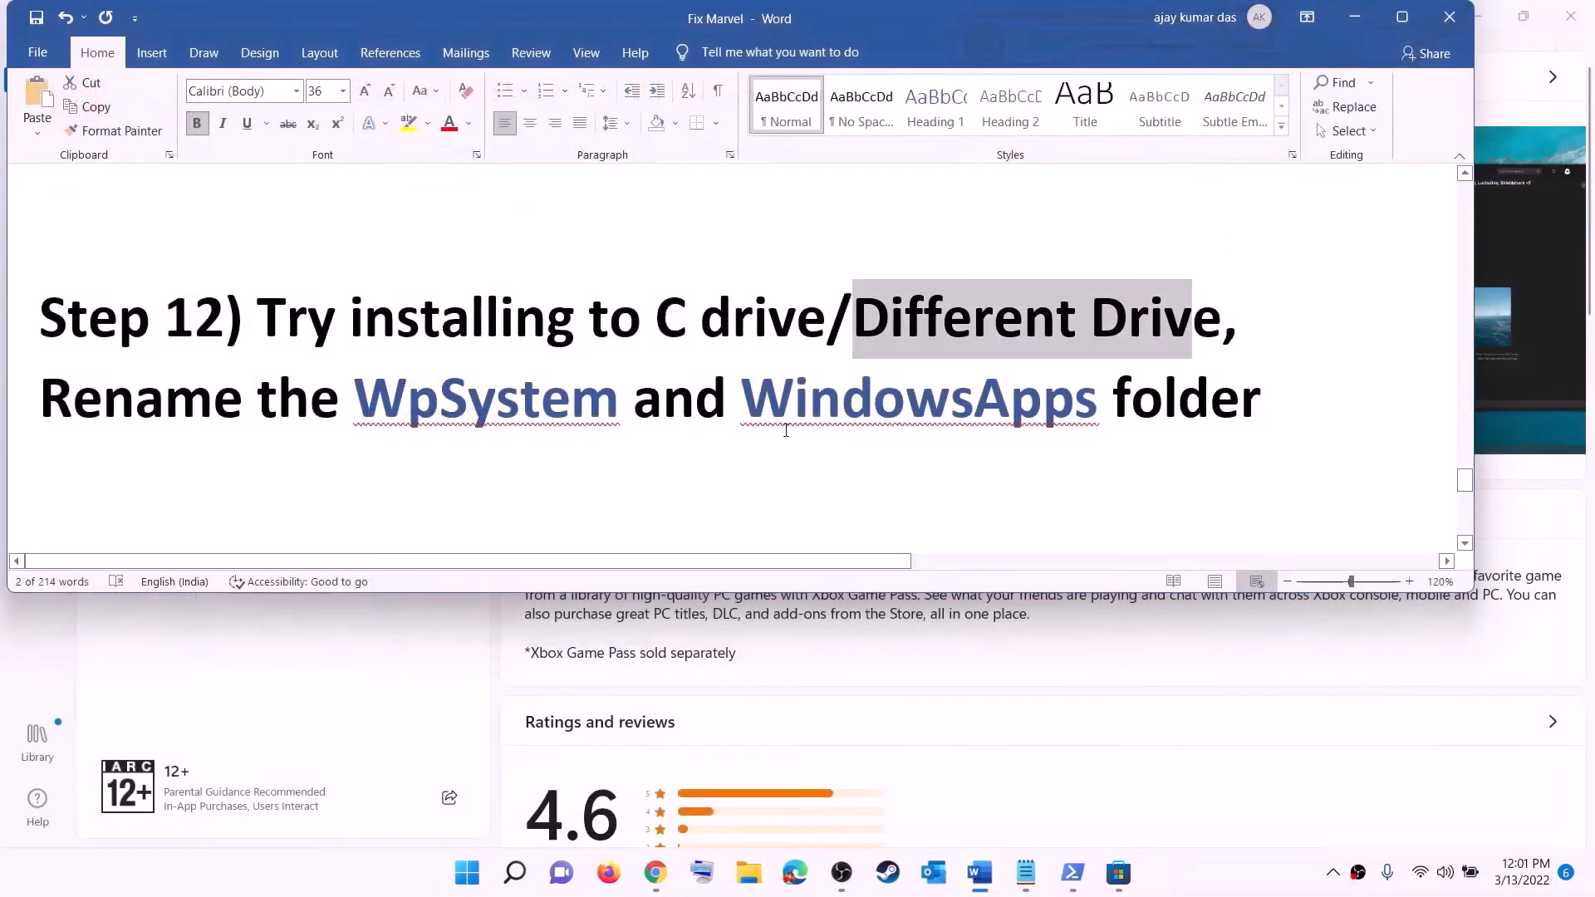
Highlight the 'Rename the WpSystem and WindowsApps folder' line in the Word guide
drag(54, 390, 887, 408)
drag(1112, 407, 1261, 407)
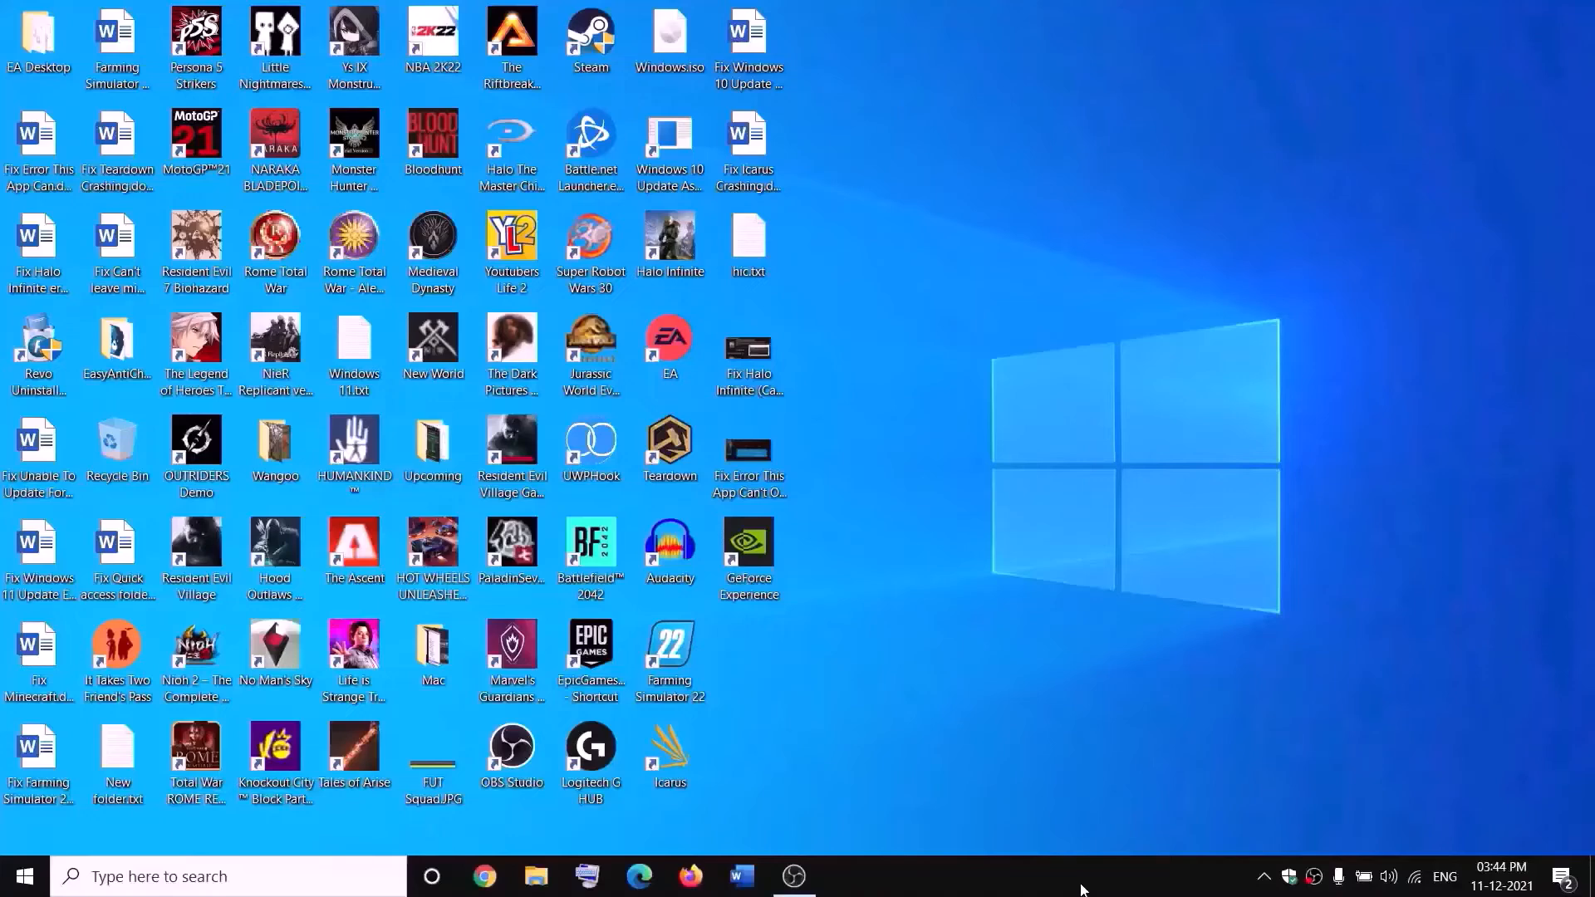
Open the Properties of the WpSystem folder on New Volume (D:) in File Explorer
click(548, 876)
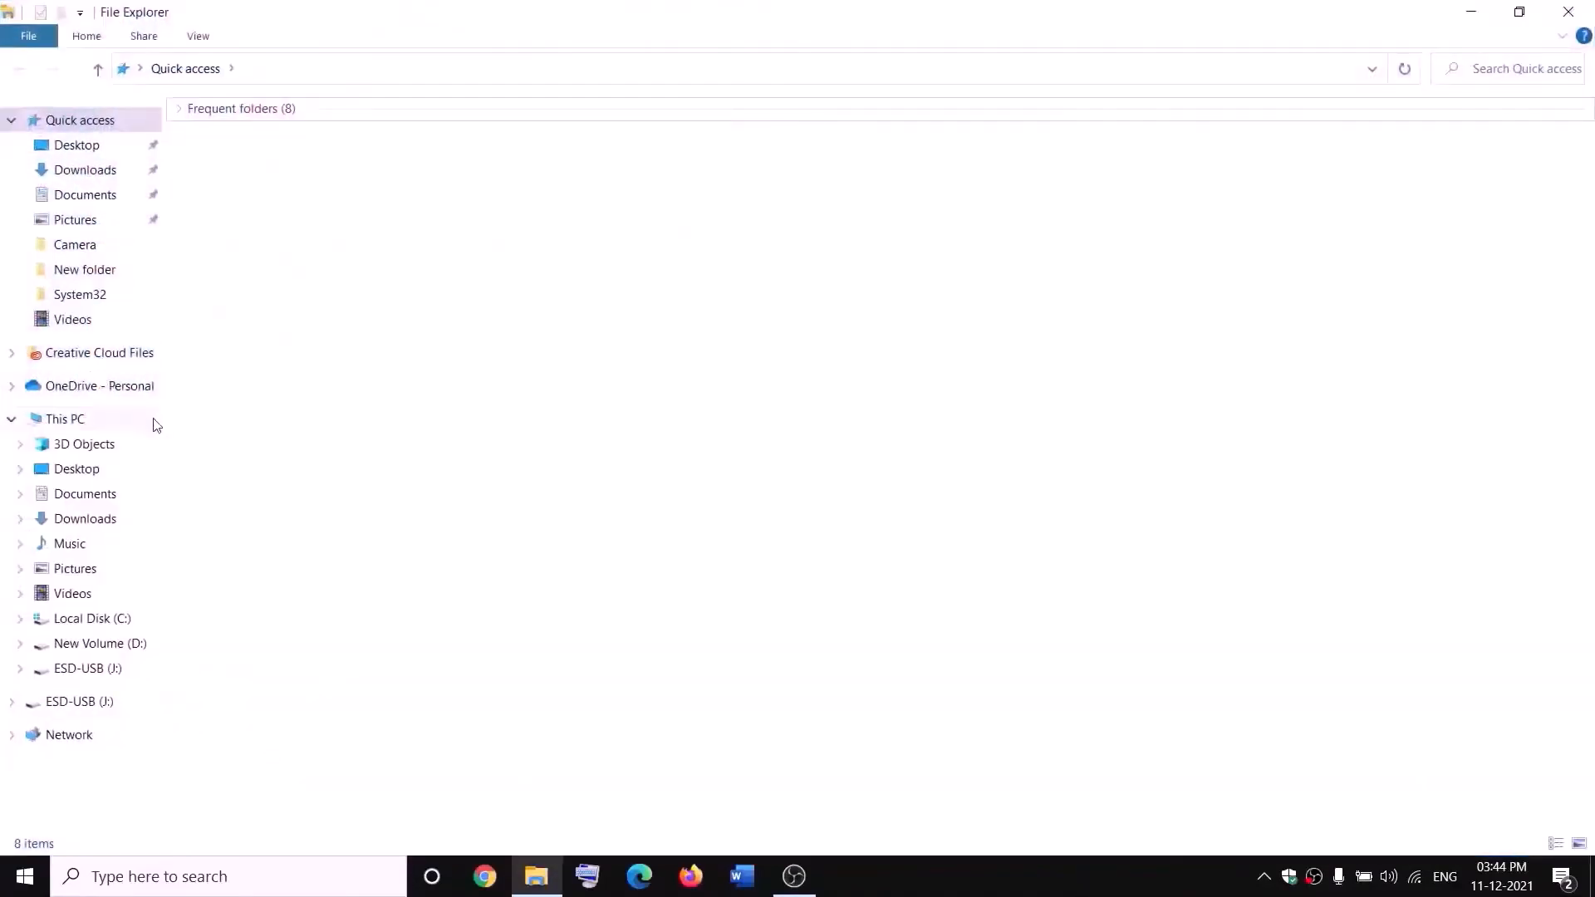
click(75, 424)
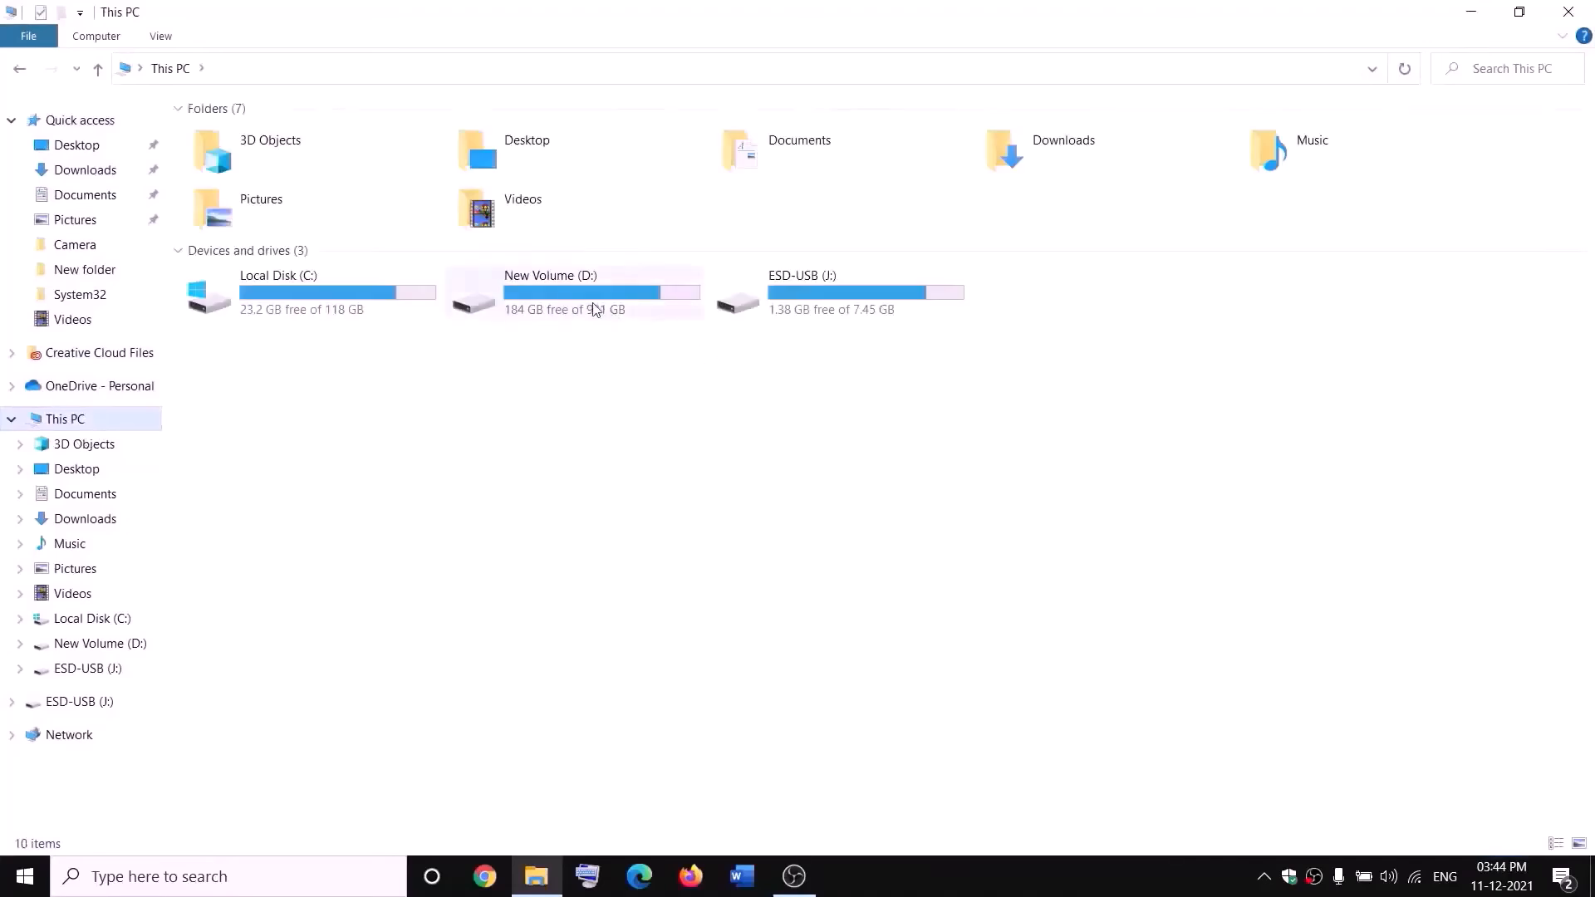
double_click(594, 310)
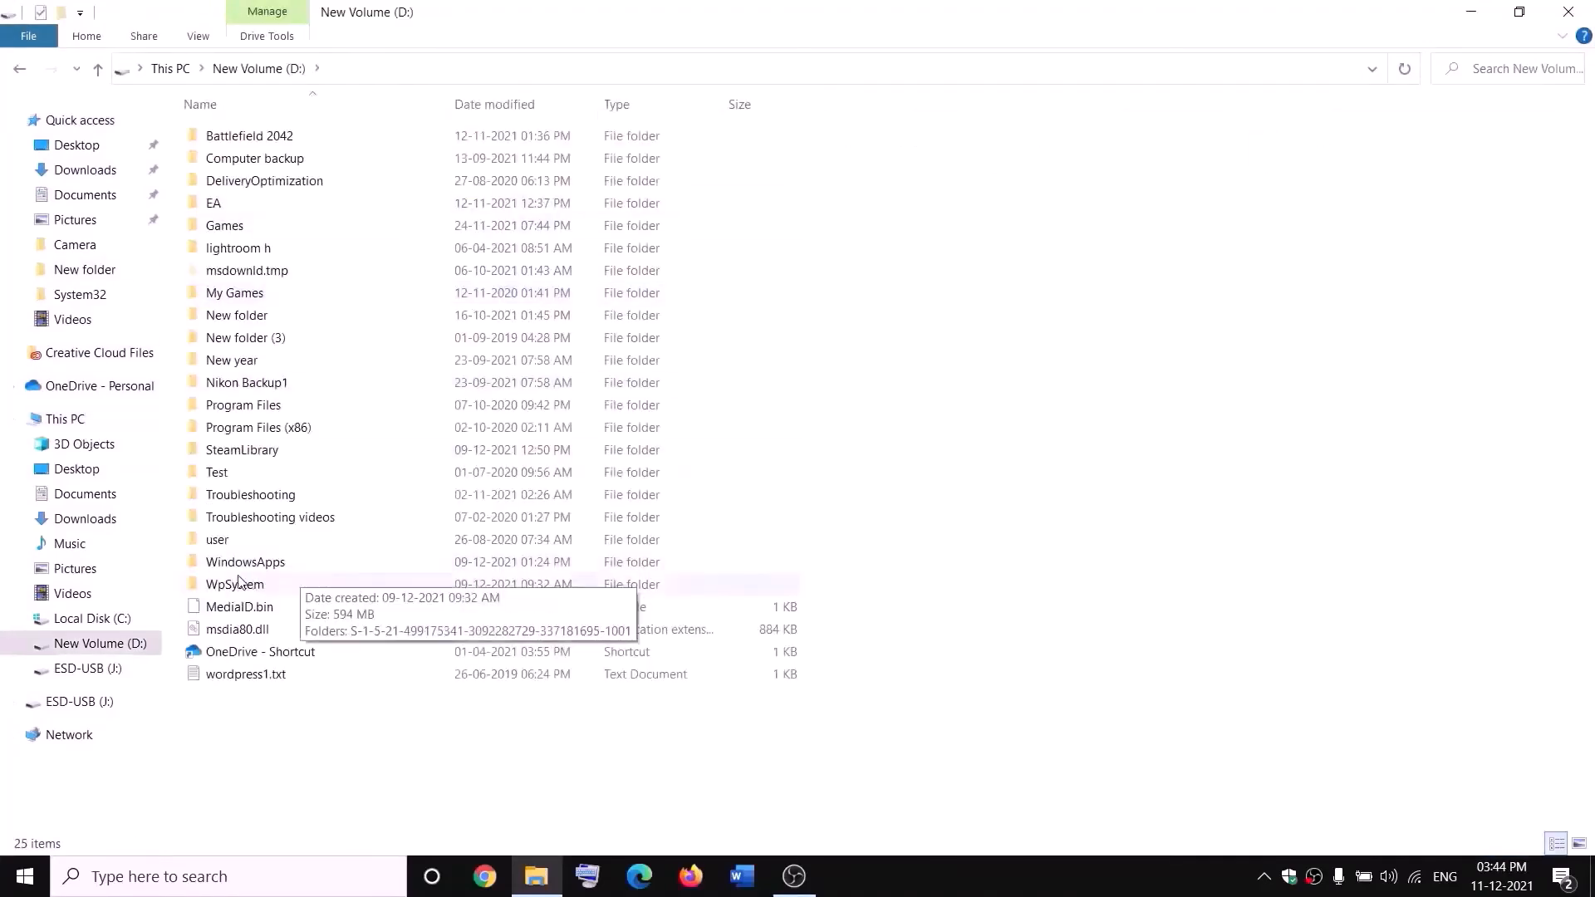
right_click(266, 588)
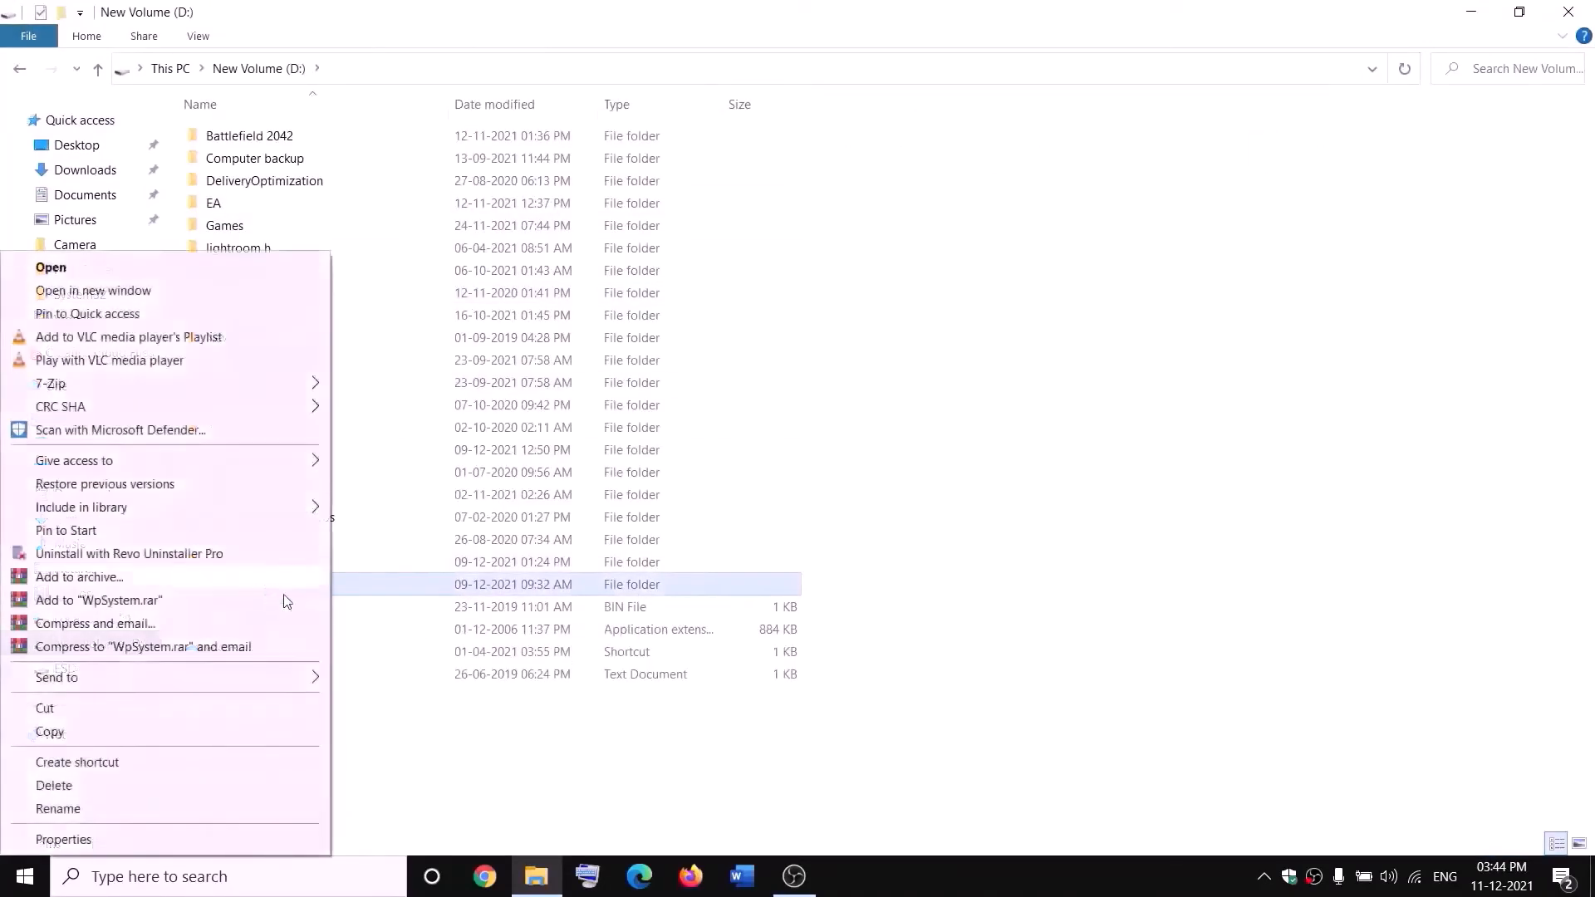
click(503, 755)
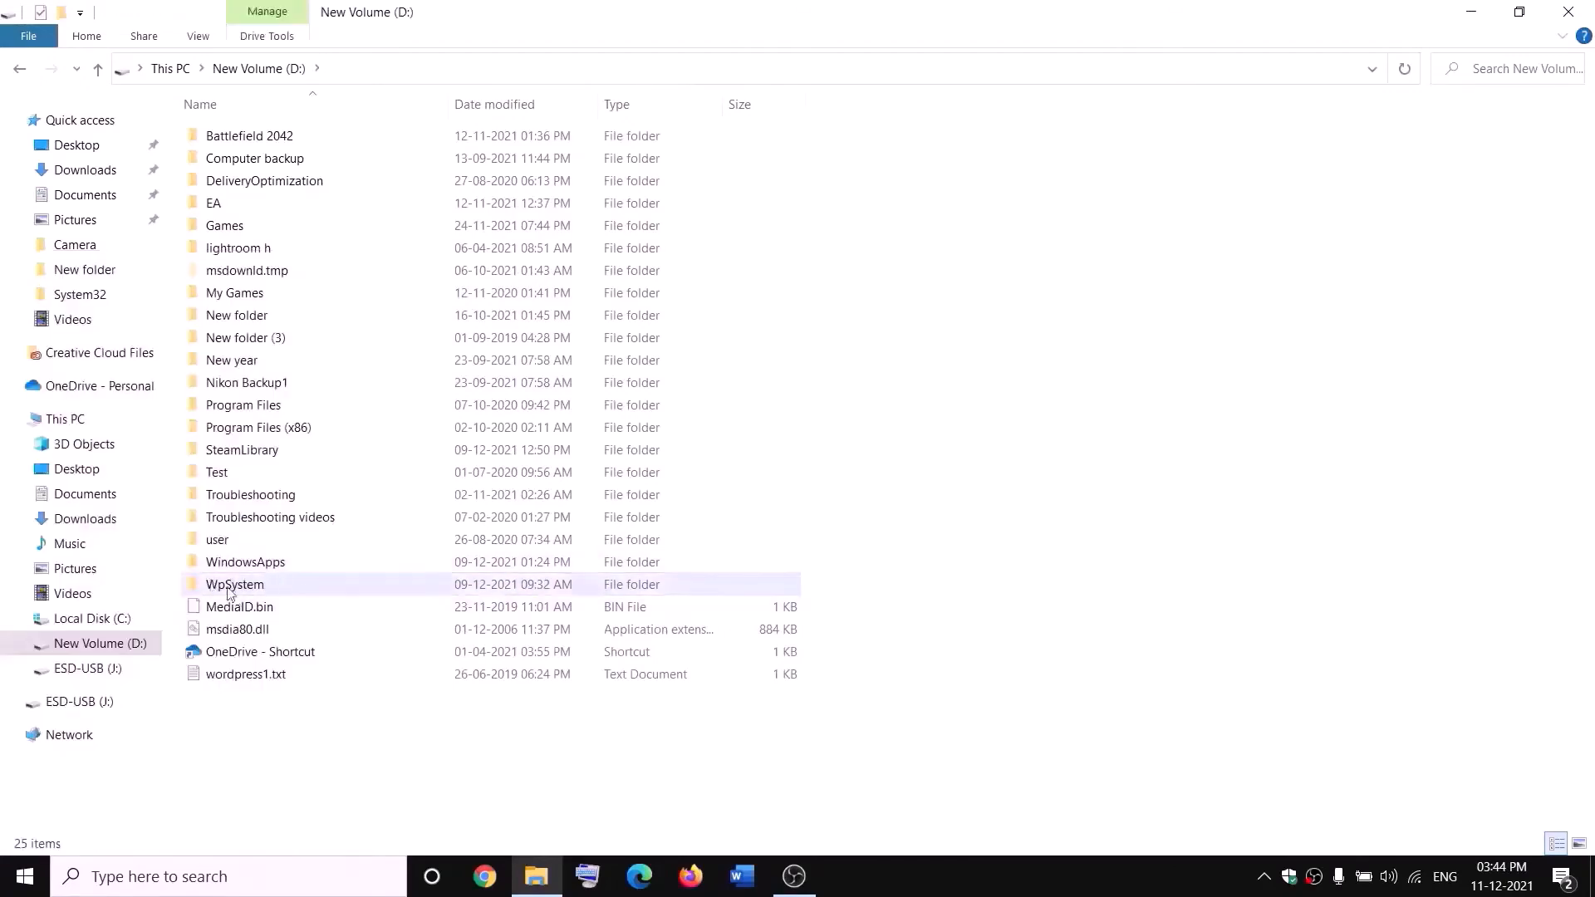
mouse_move(241, 588)
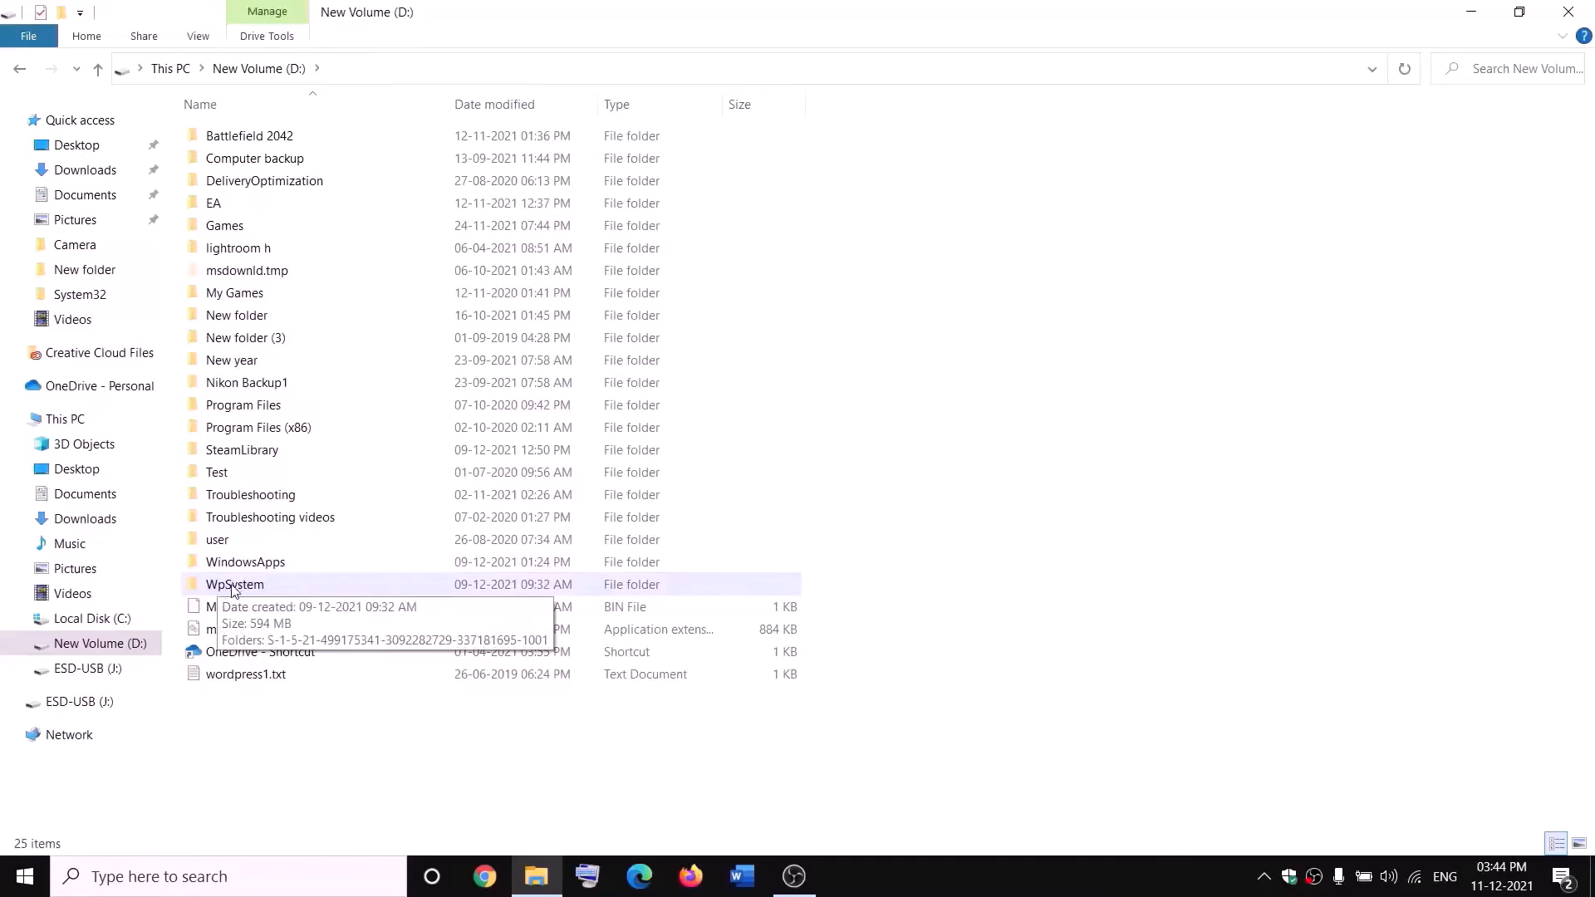
right_click(234, 589)
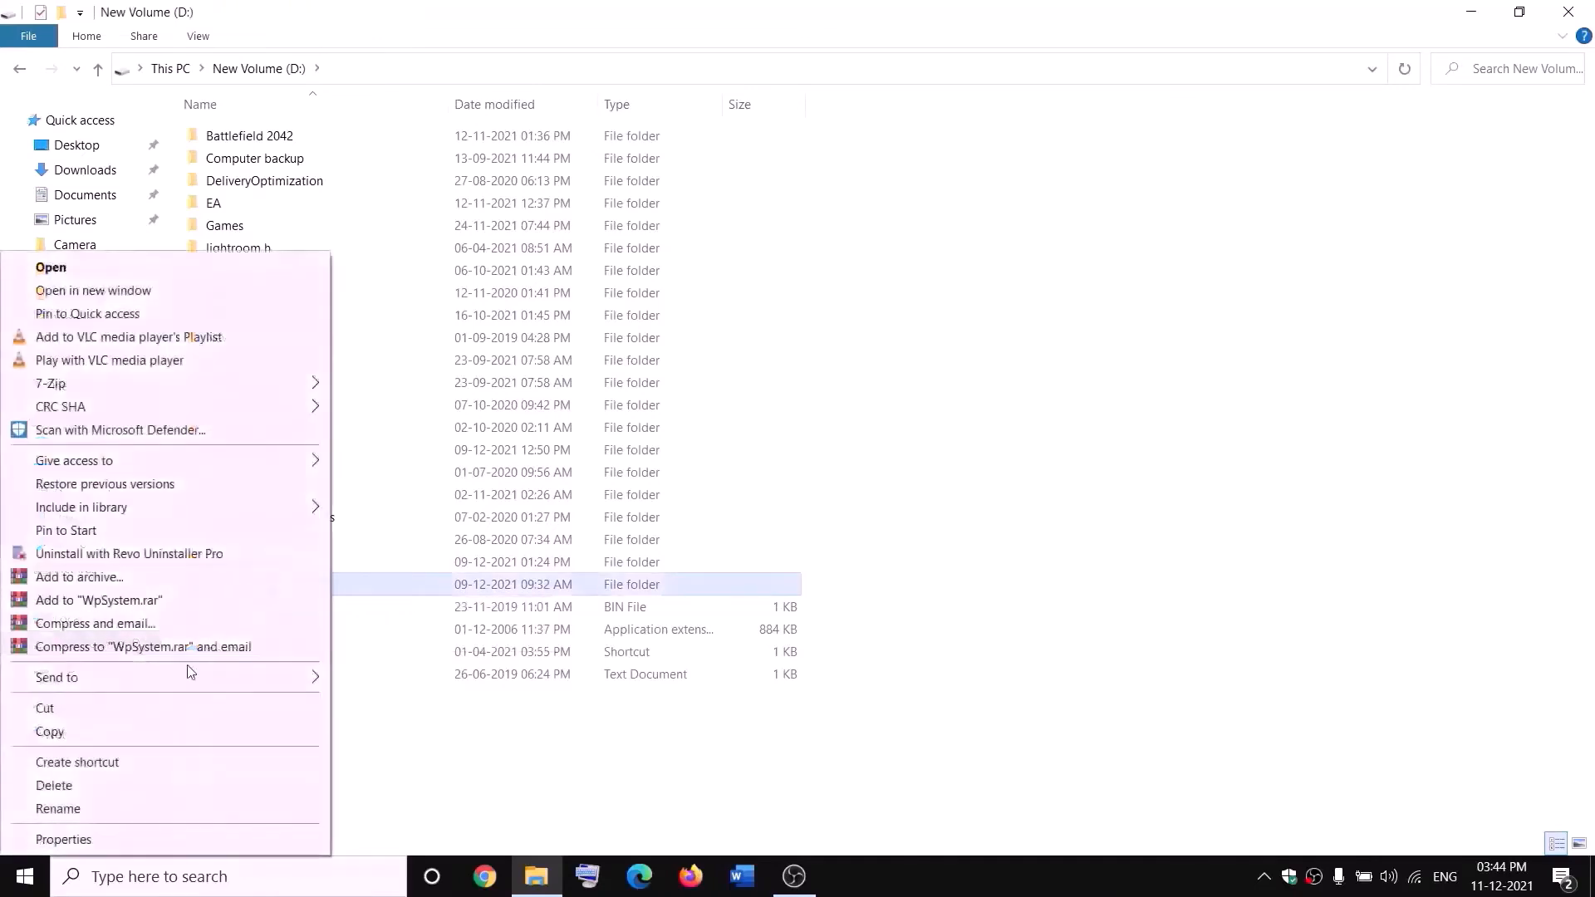
click(80, 836)
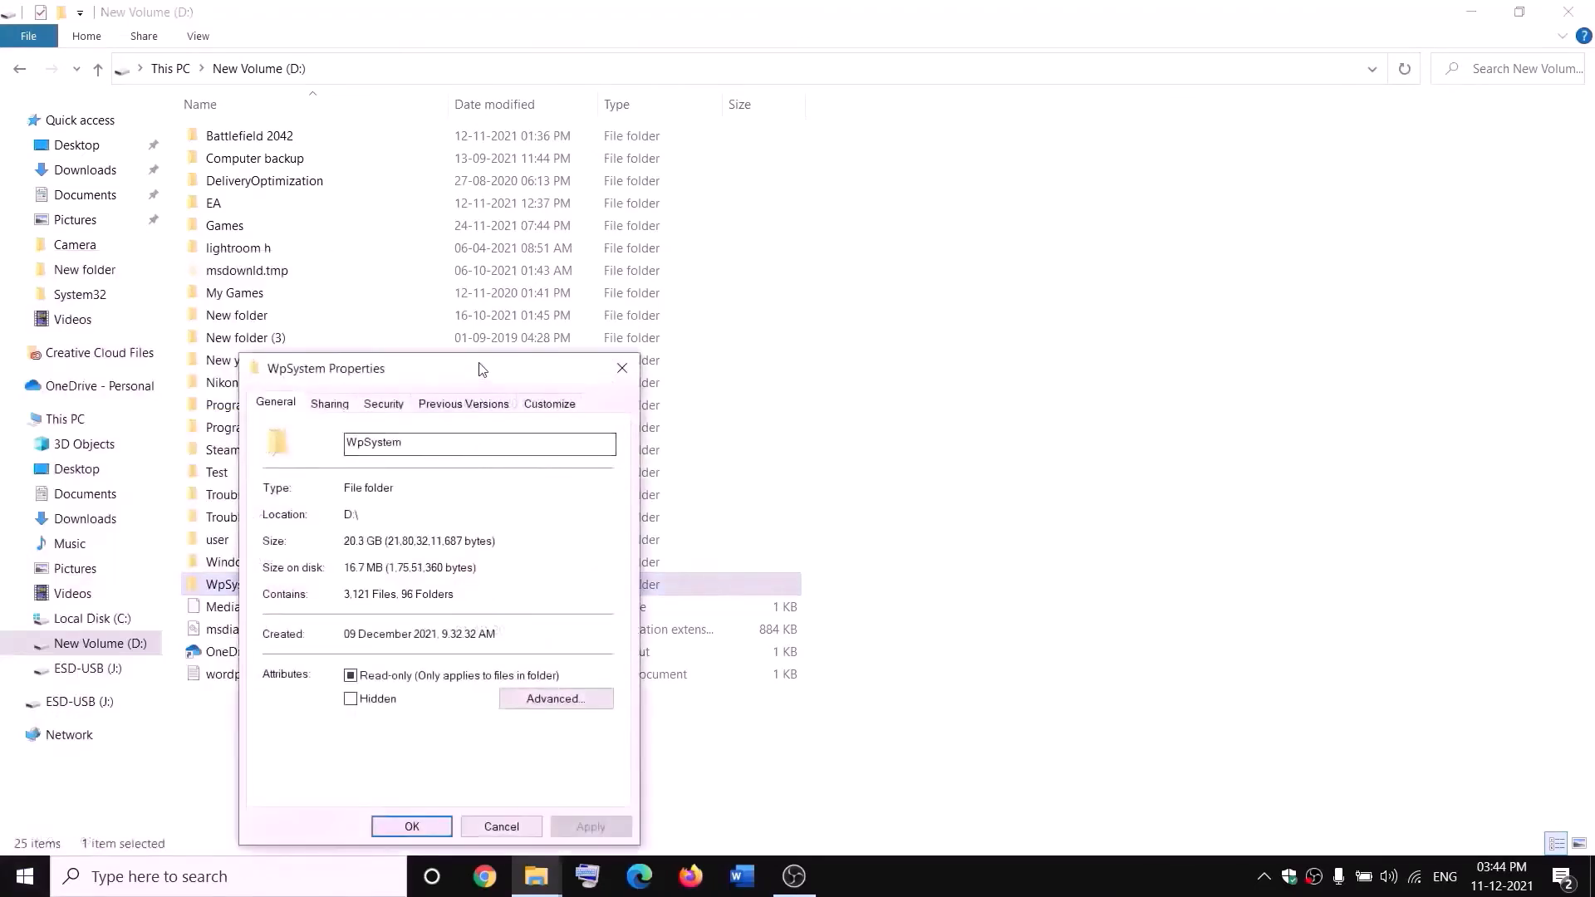
Change the WpSystem folder's owner to Everyone in Advanced Security Settings
drag(481, 367, 608, 233)
click(592, 268)
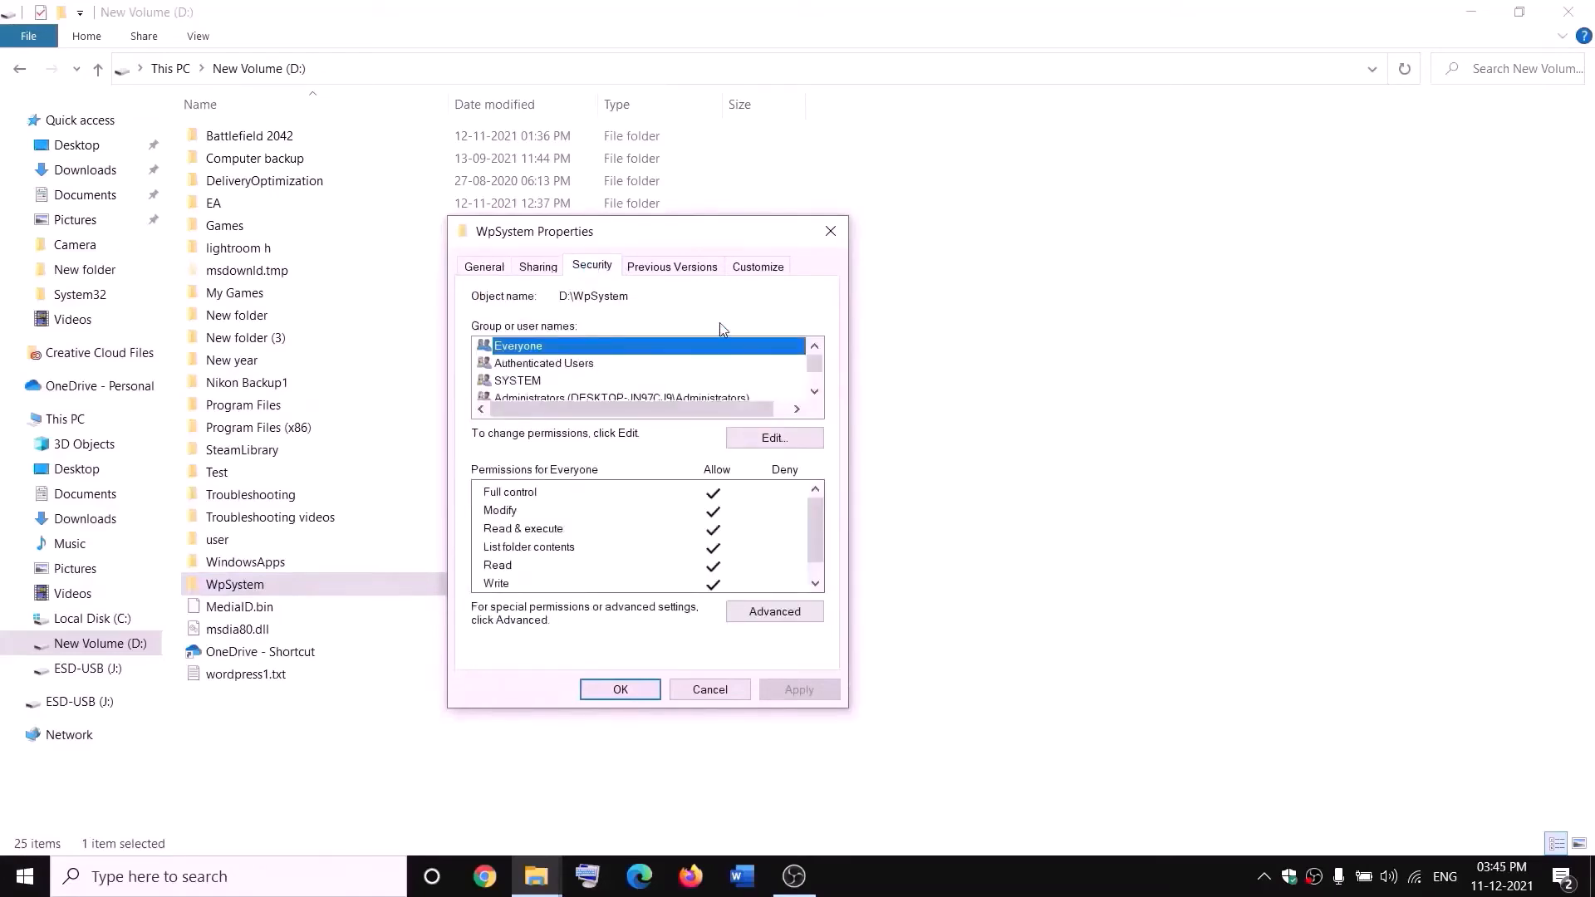
click(791, 609)
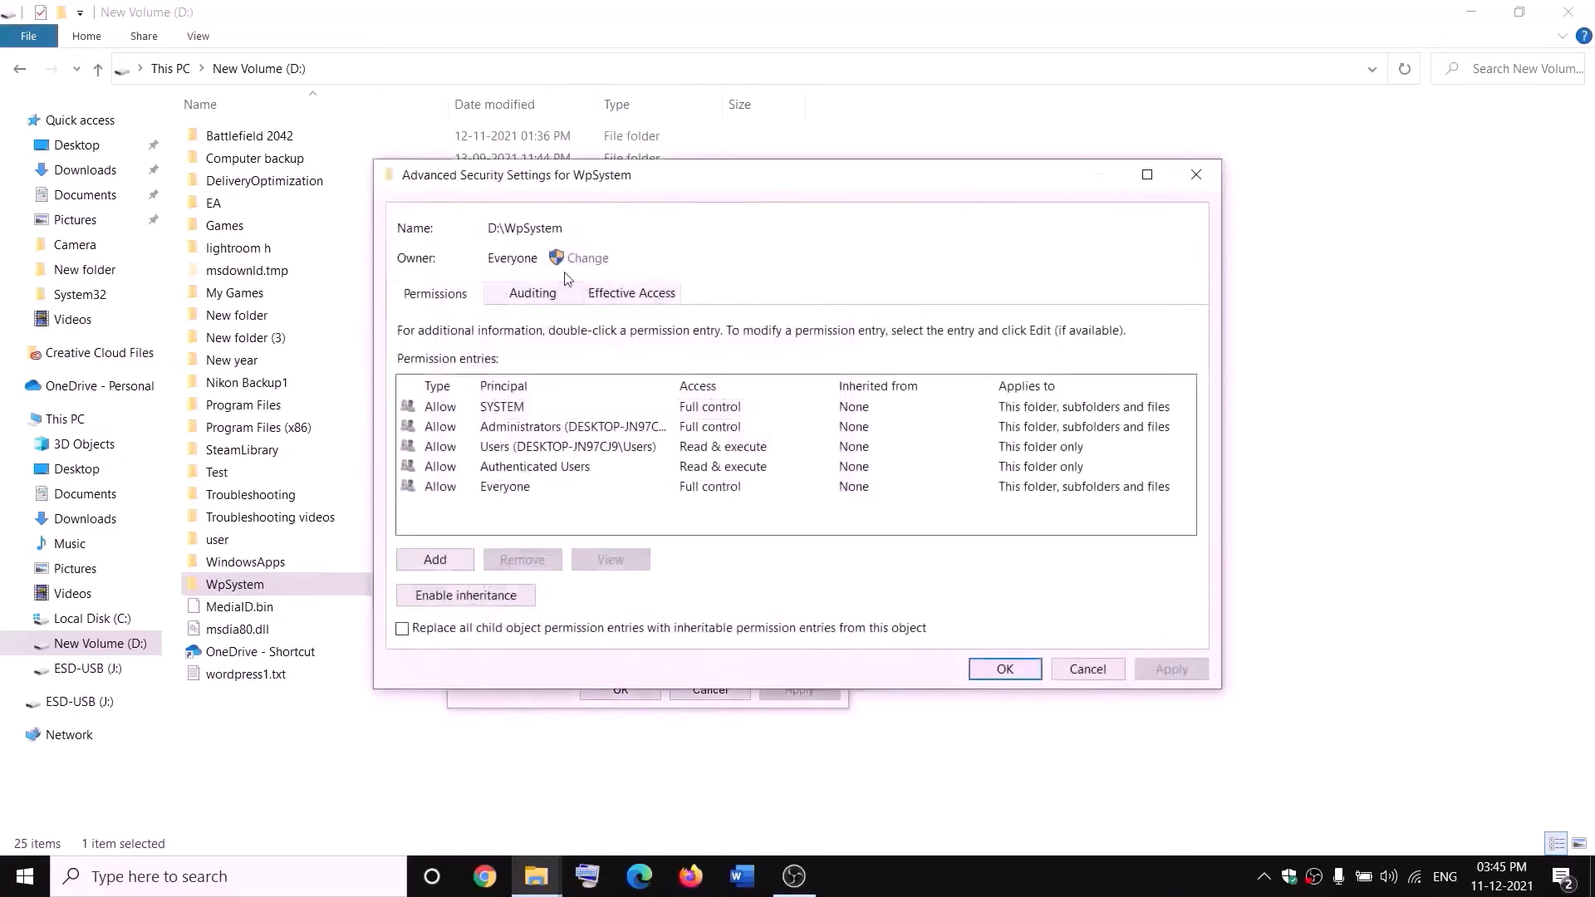
click(586, 258)
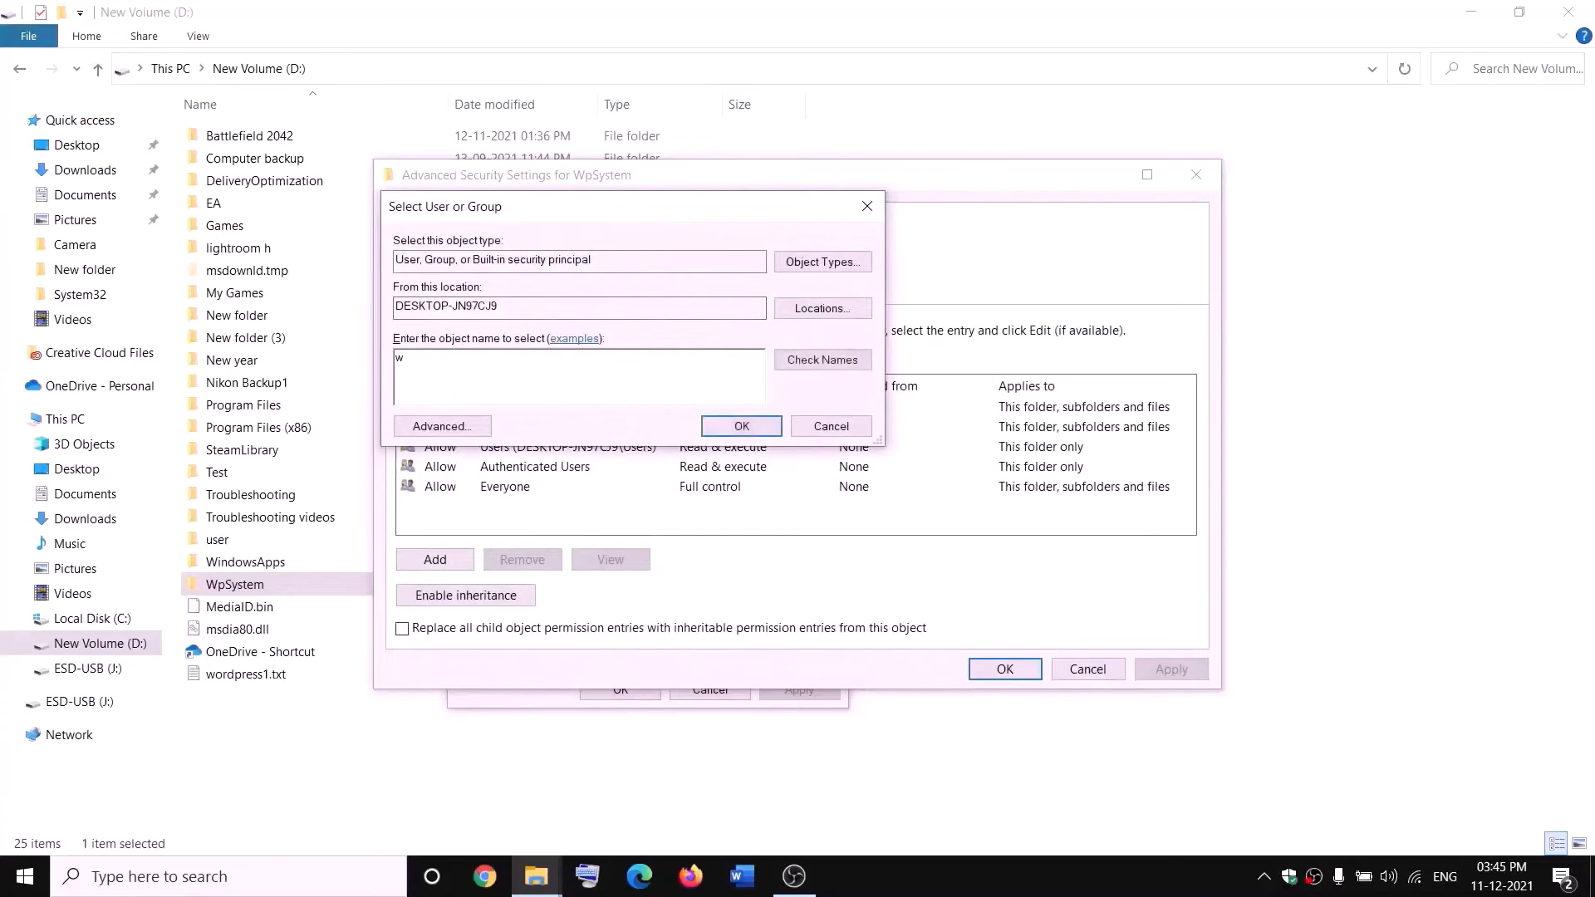
text(everyone)
double_click(457, 368)
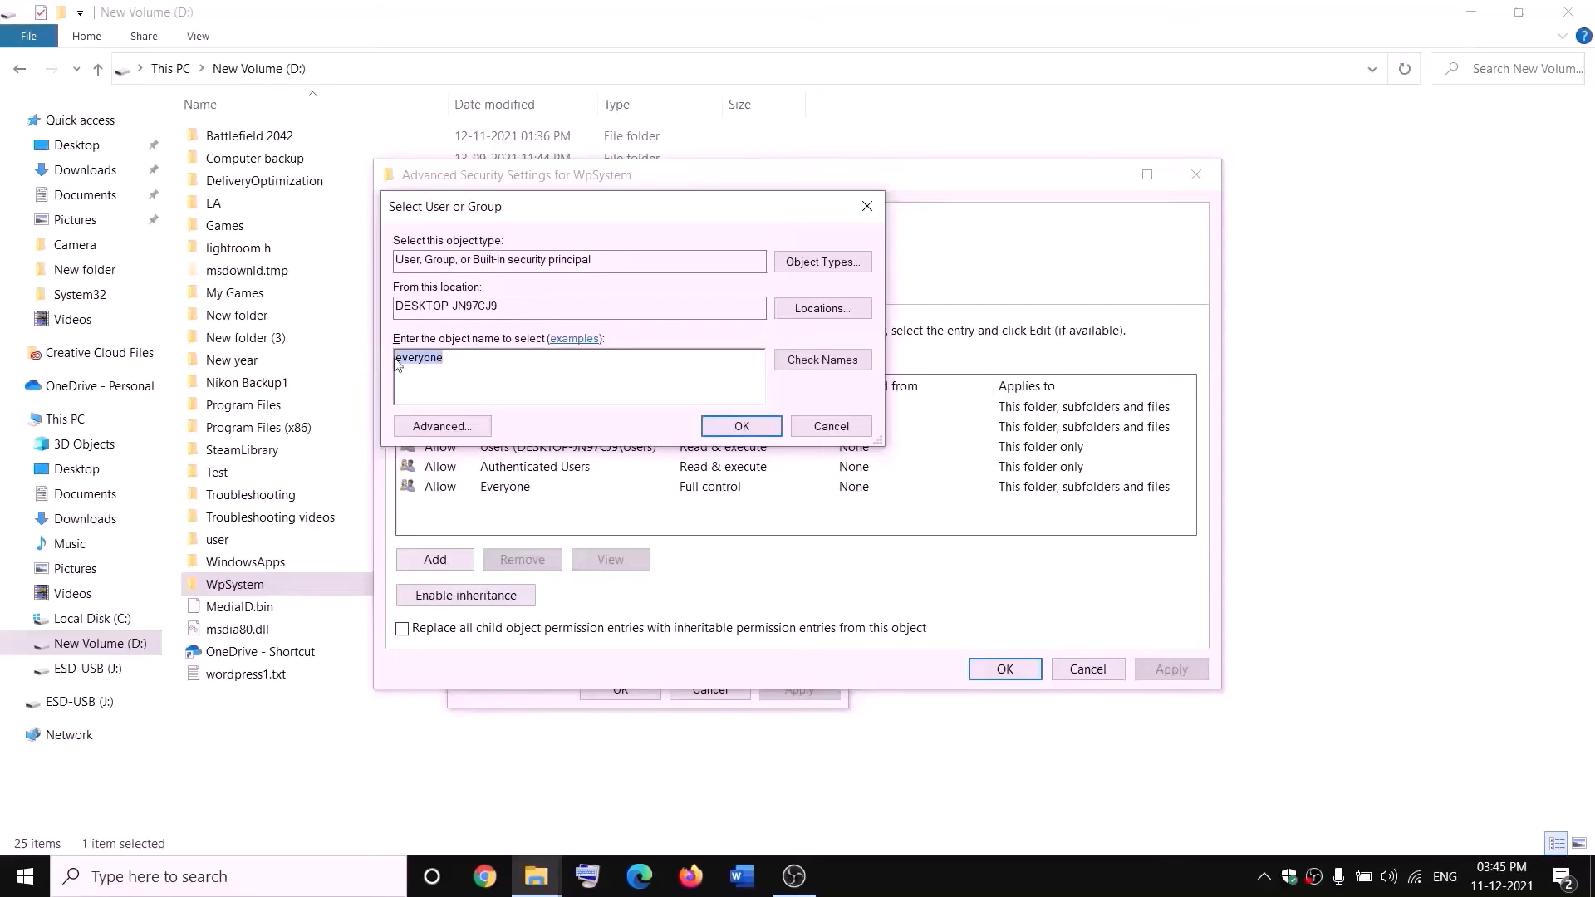
click(833, 365)
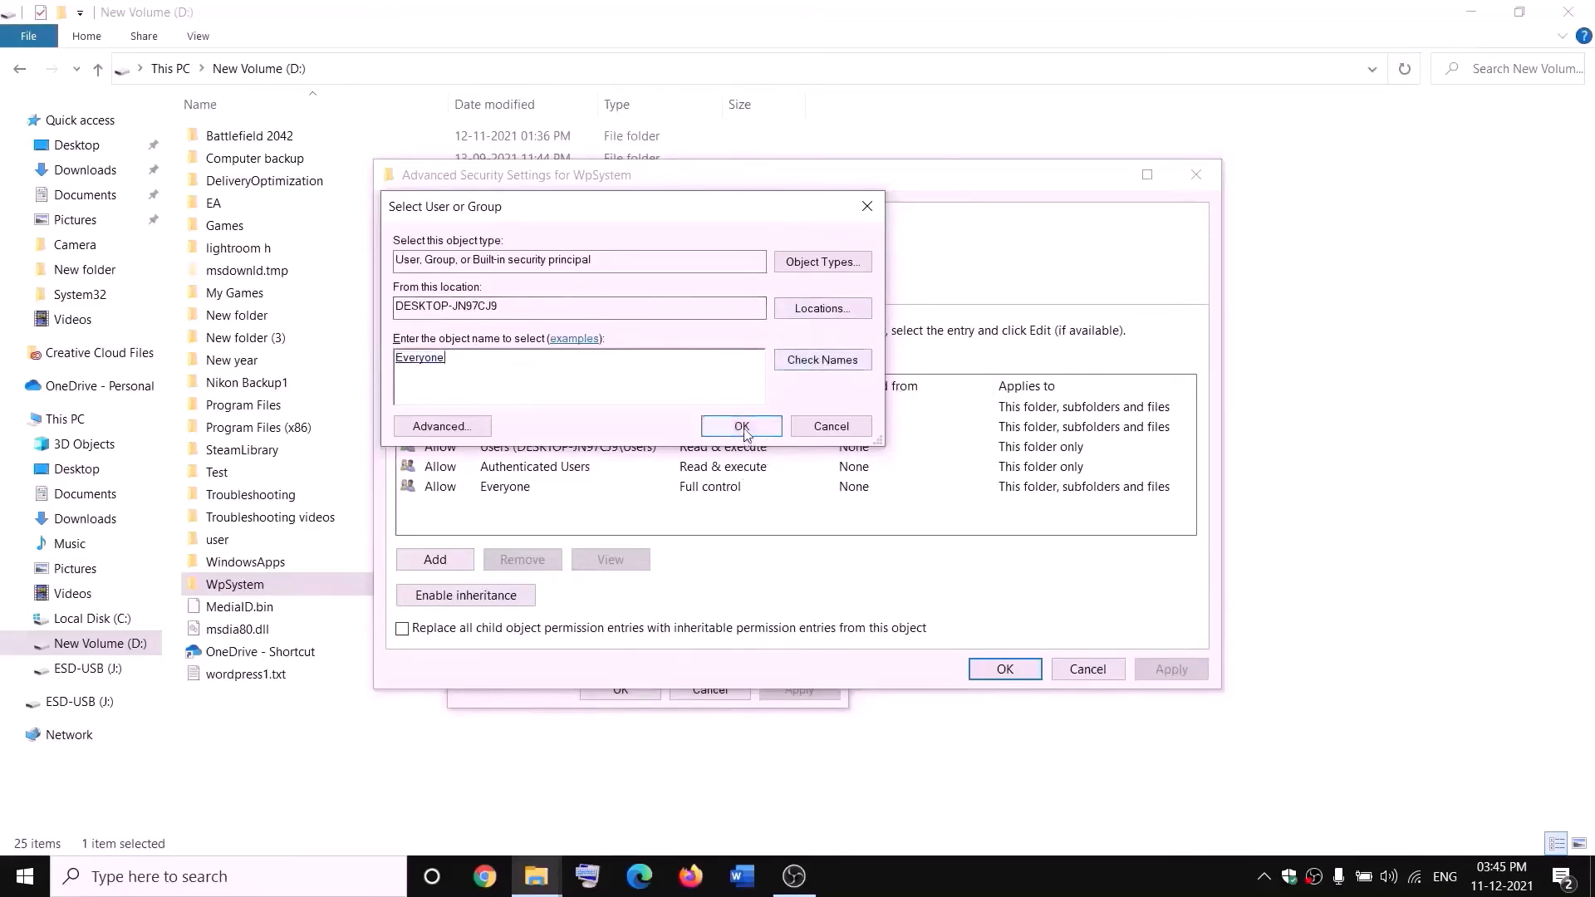
click(742, 425)
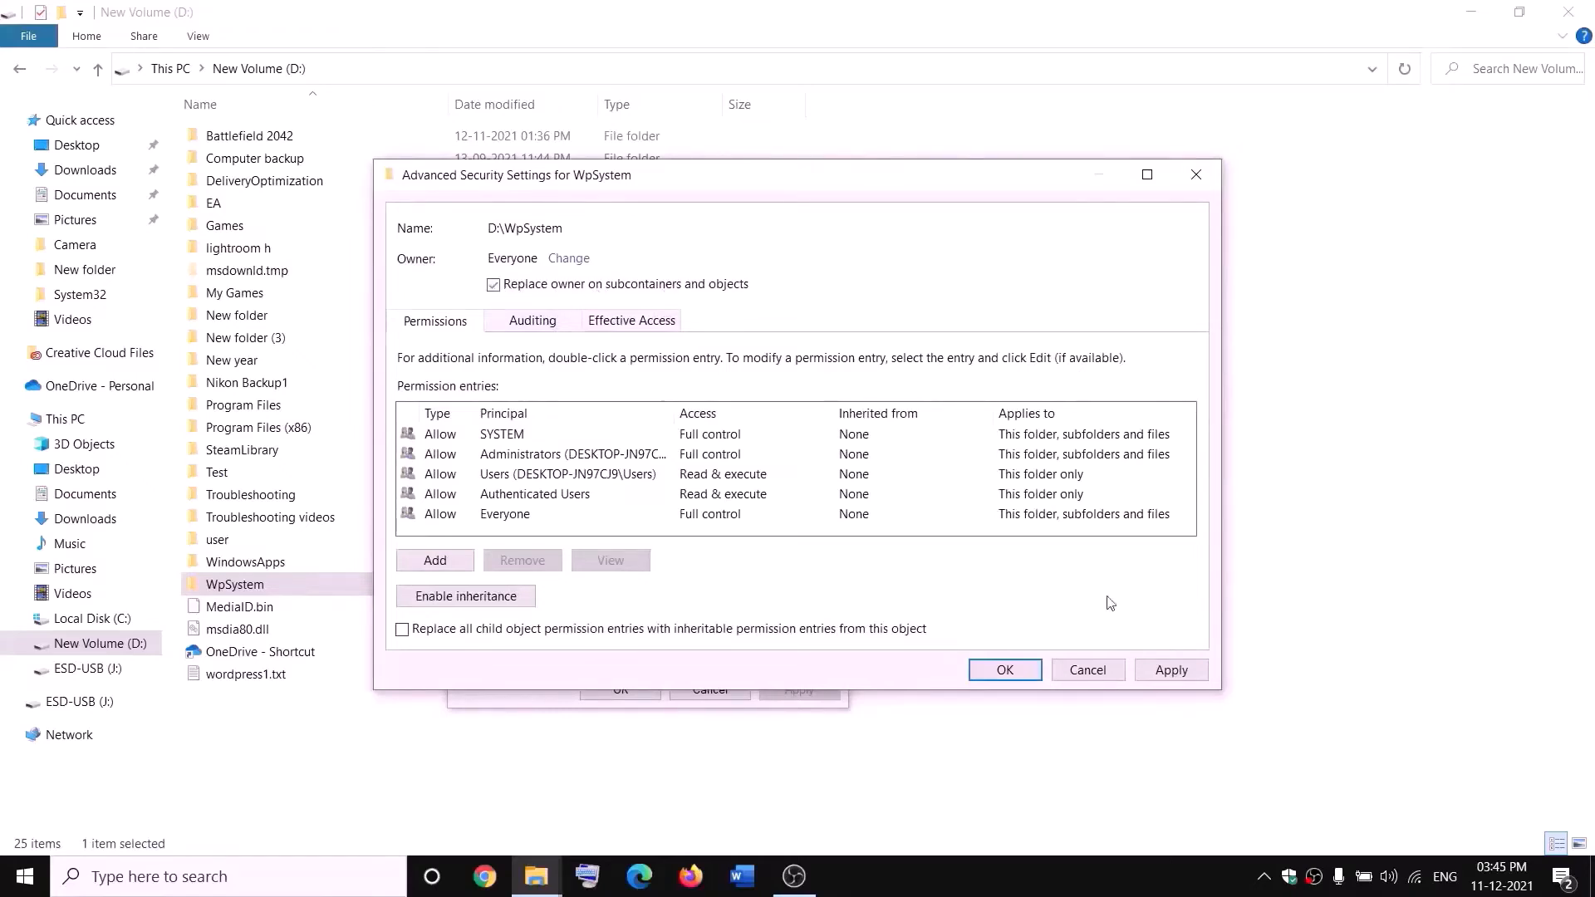
Replace the owner on all subcontainers and objects, apply, and close Properties
click(1171, 669)
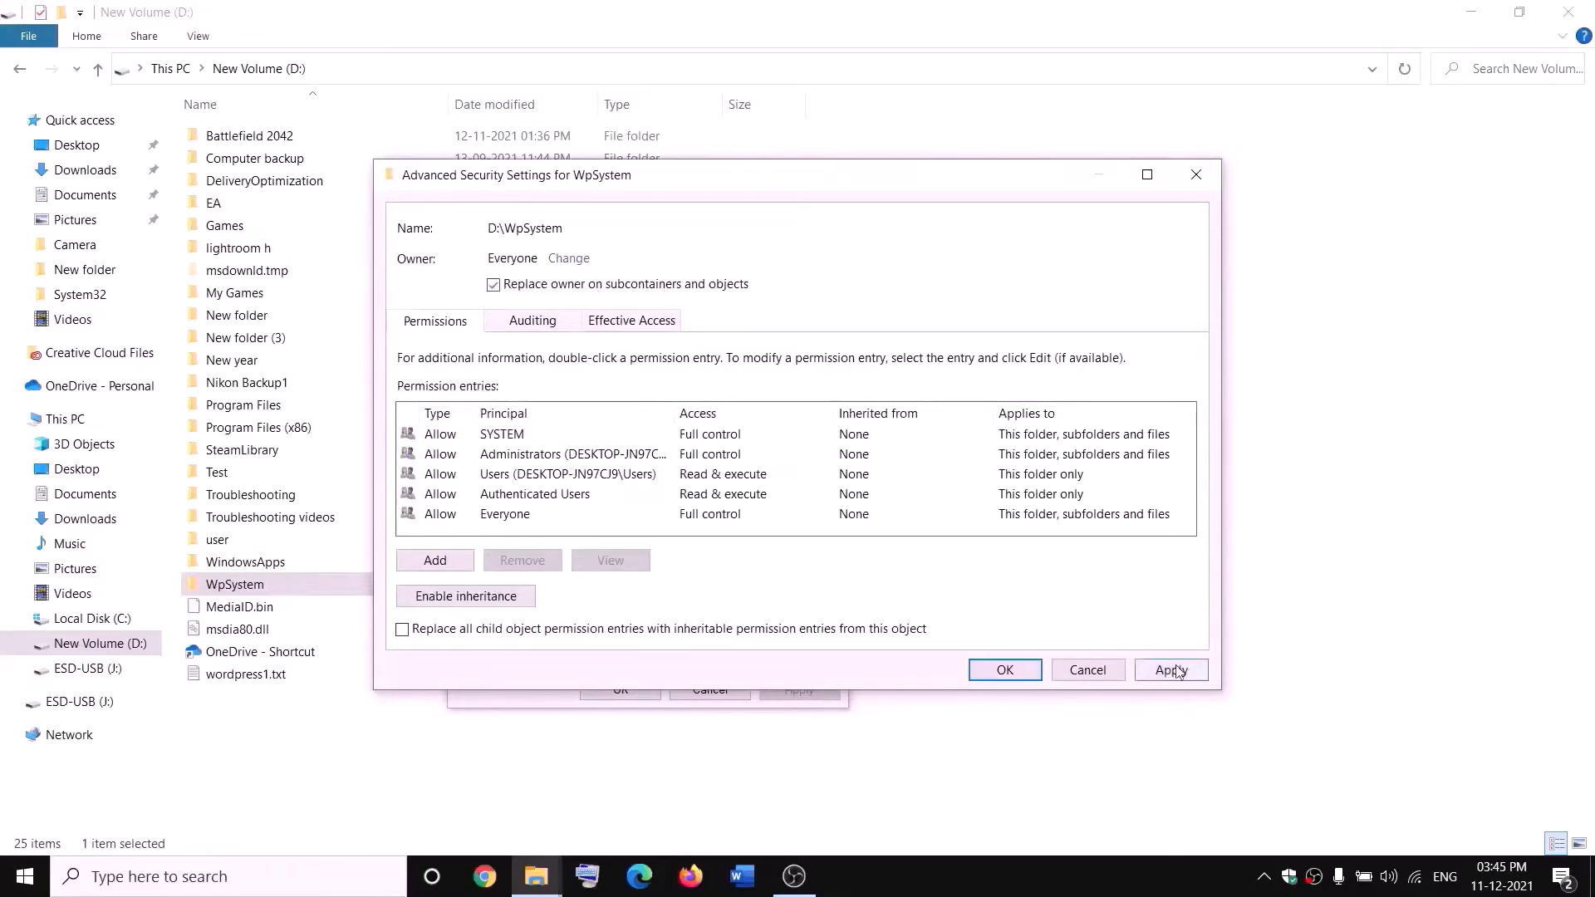
click(1005, 670)
click(963, 522)
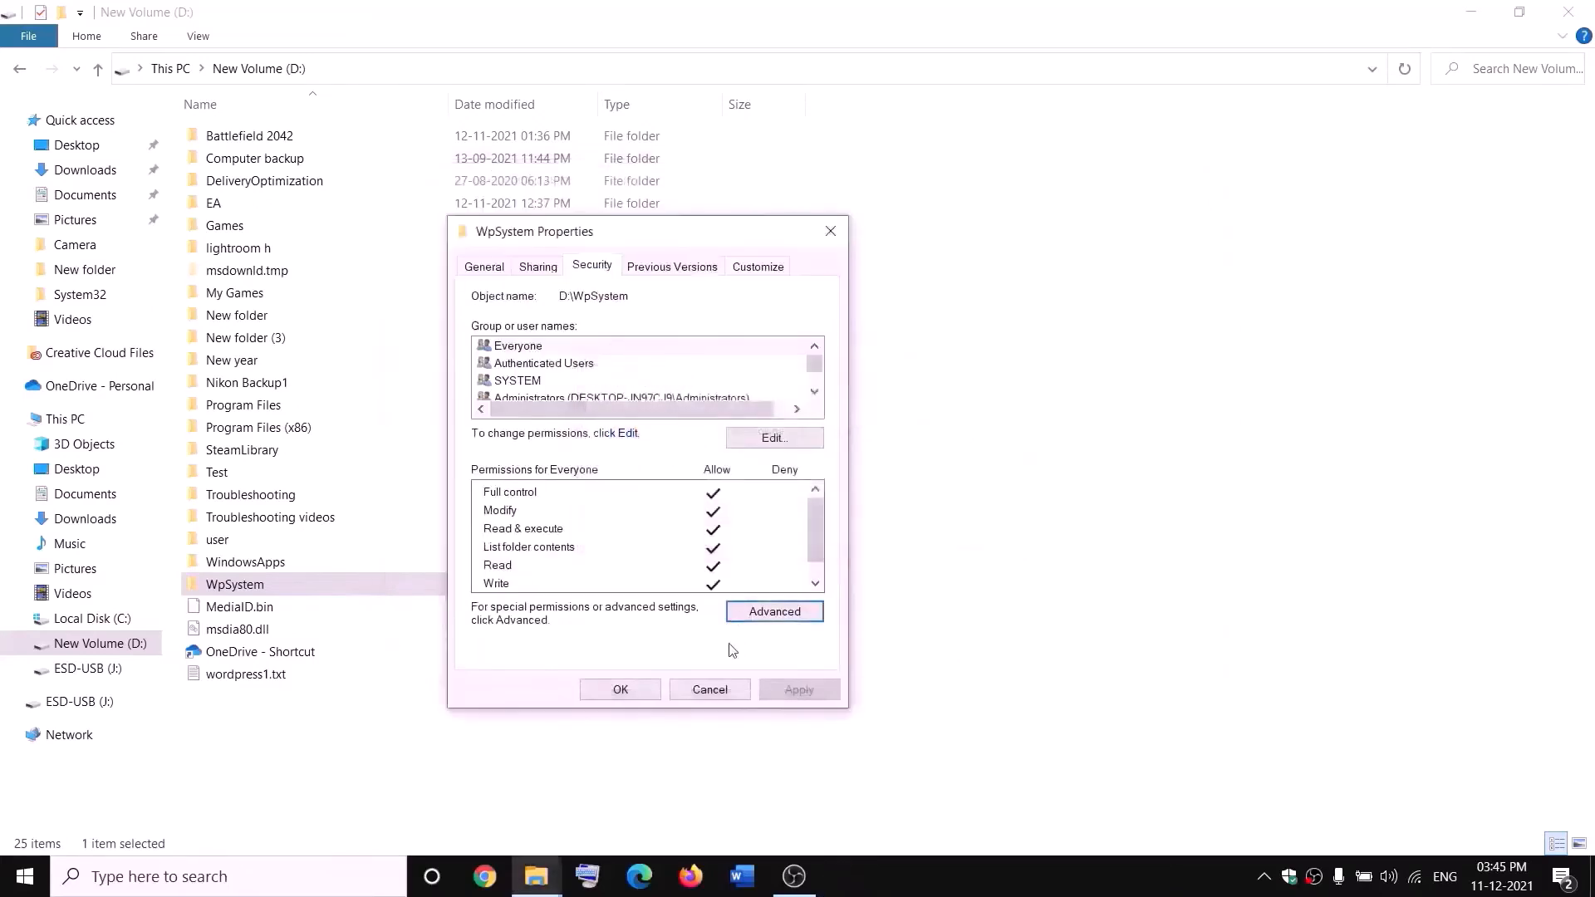
click(621, 690)
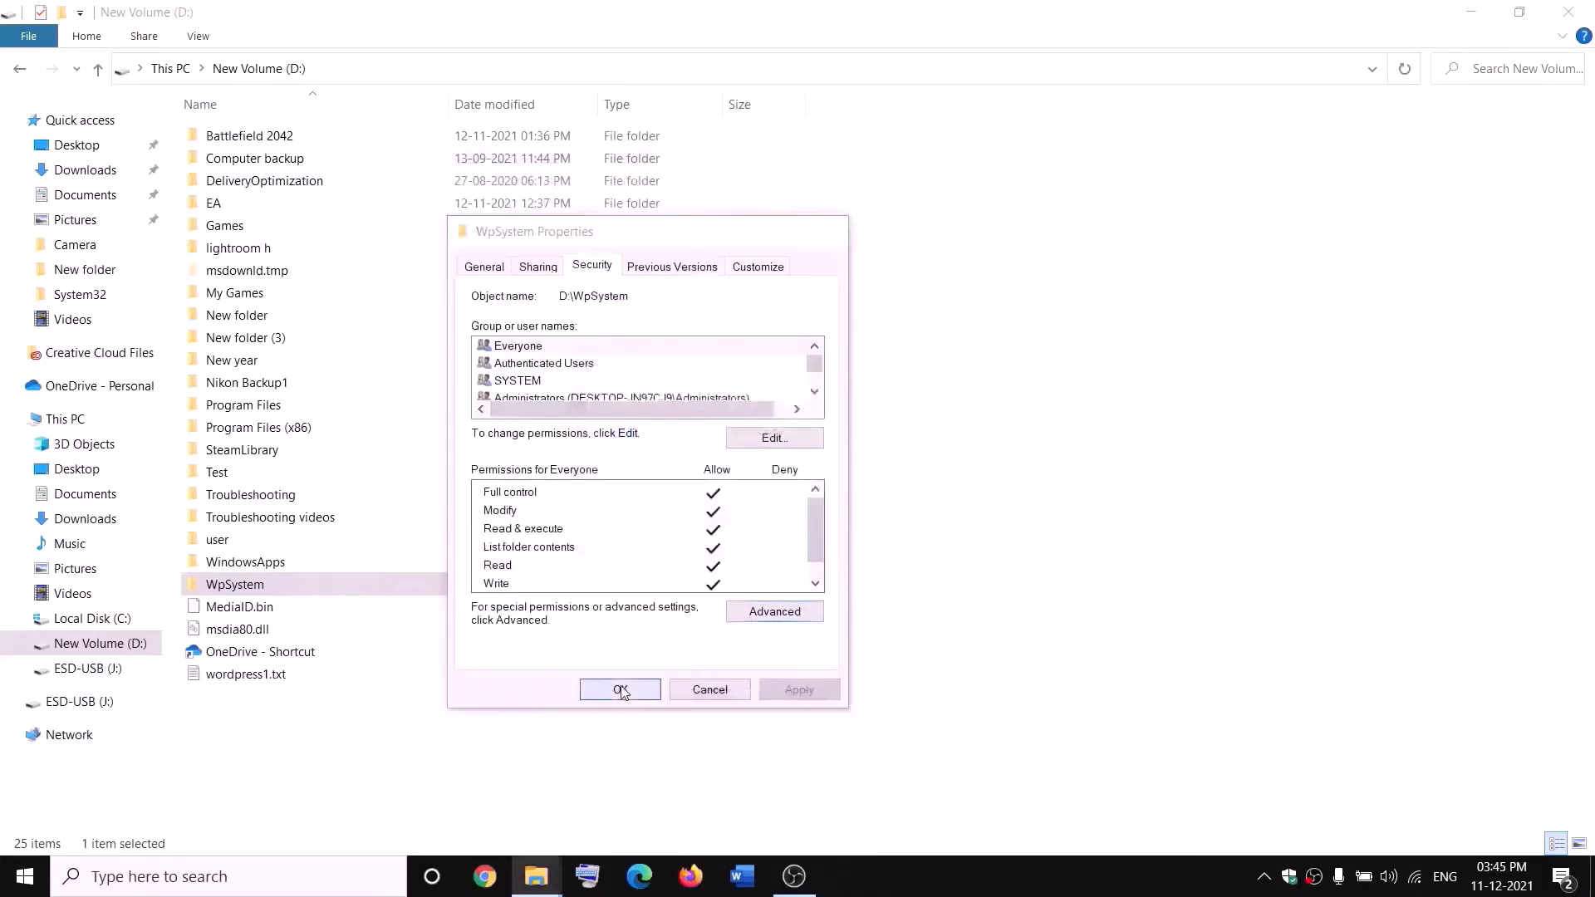
Reopen the WpSystem folder's Advanced Security Settings
right_click(239, 588)
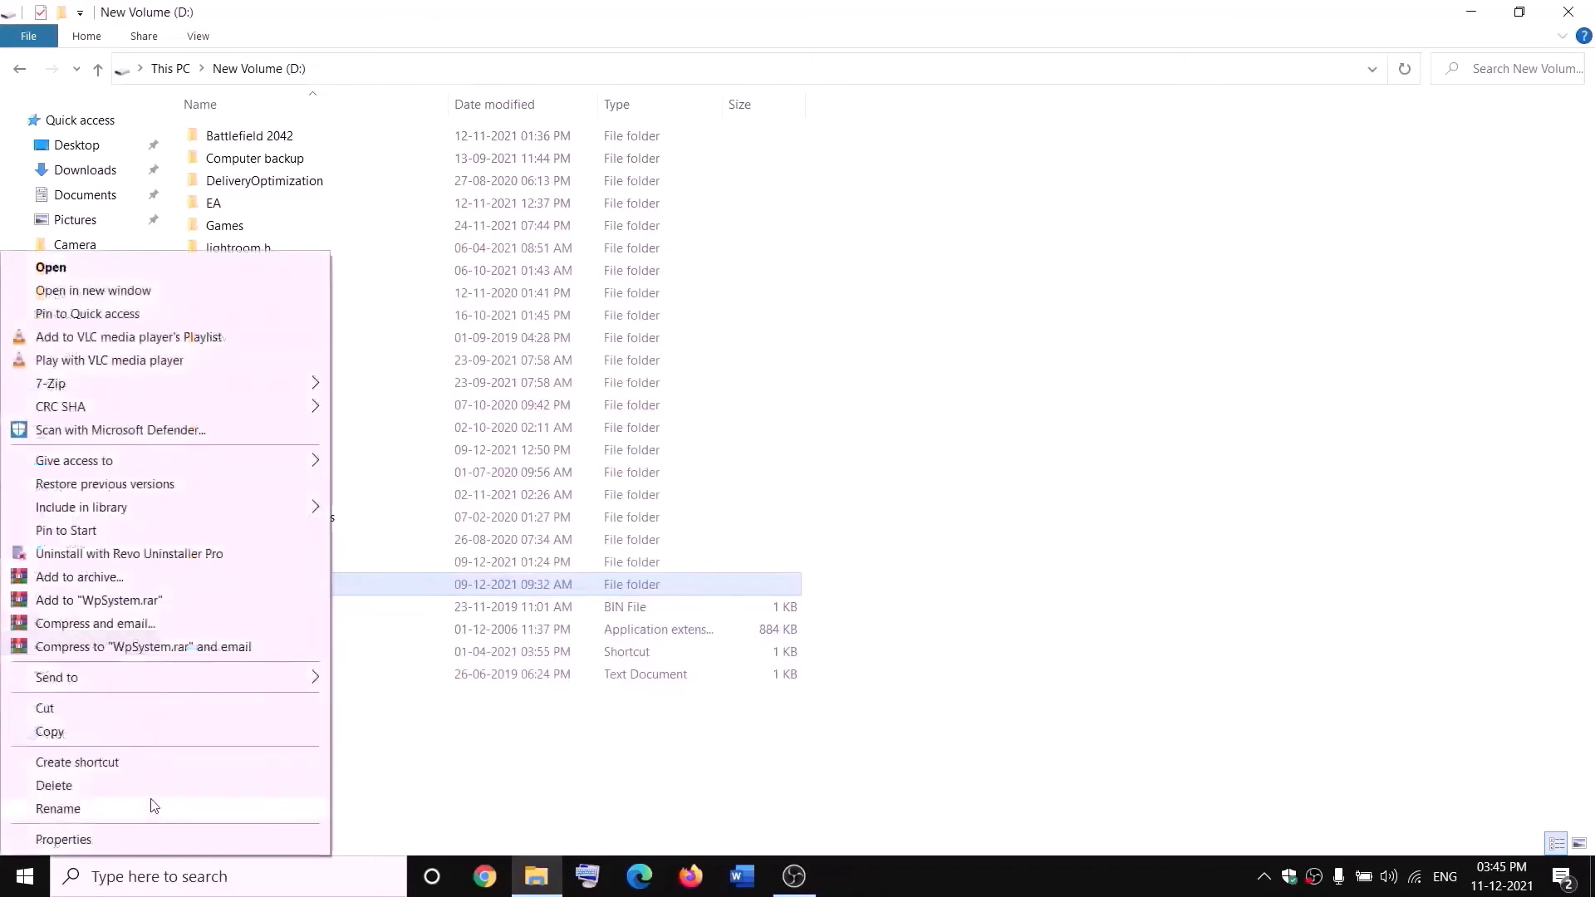
click(65, 839)
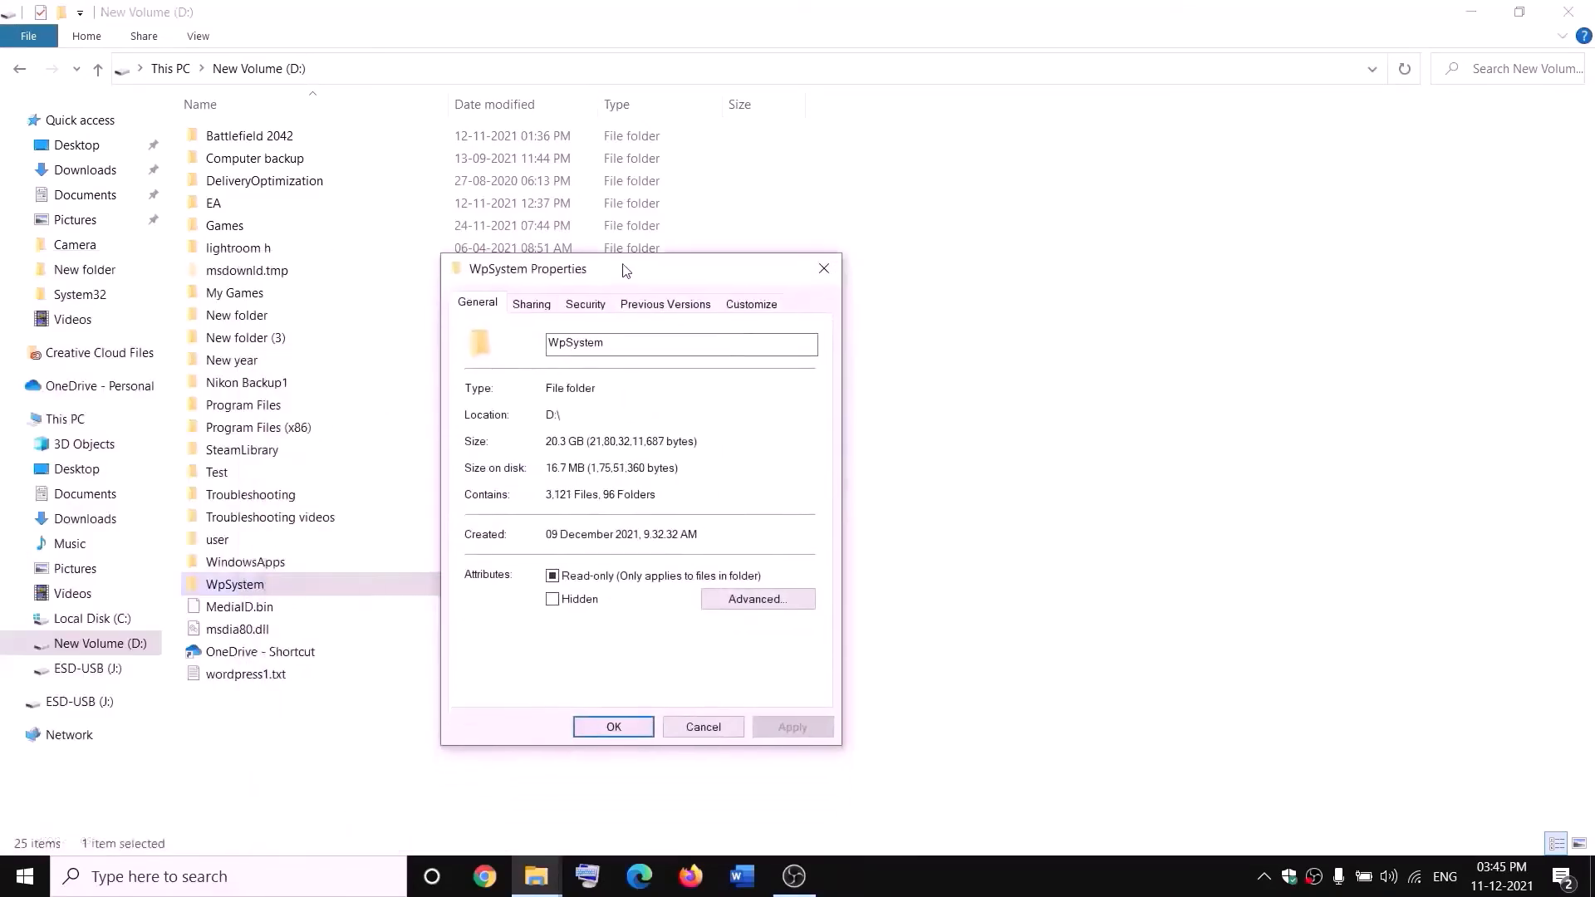
click(587, 304)
click(777, 655)
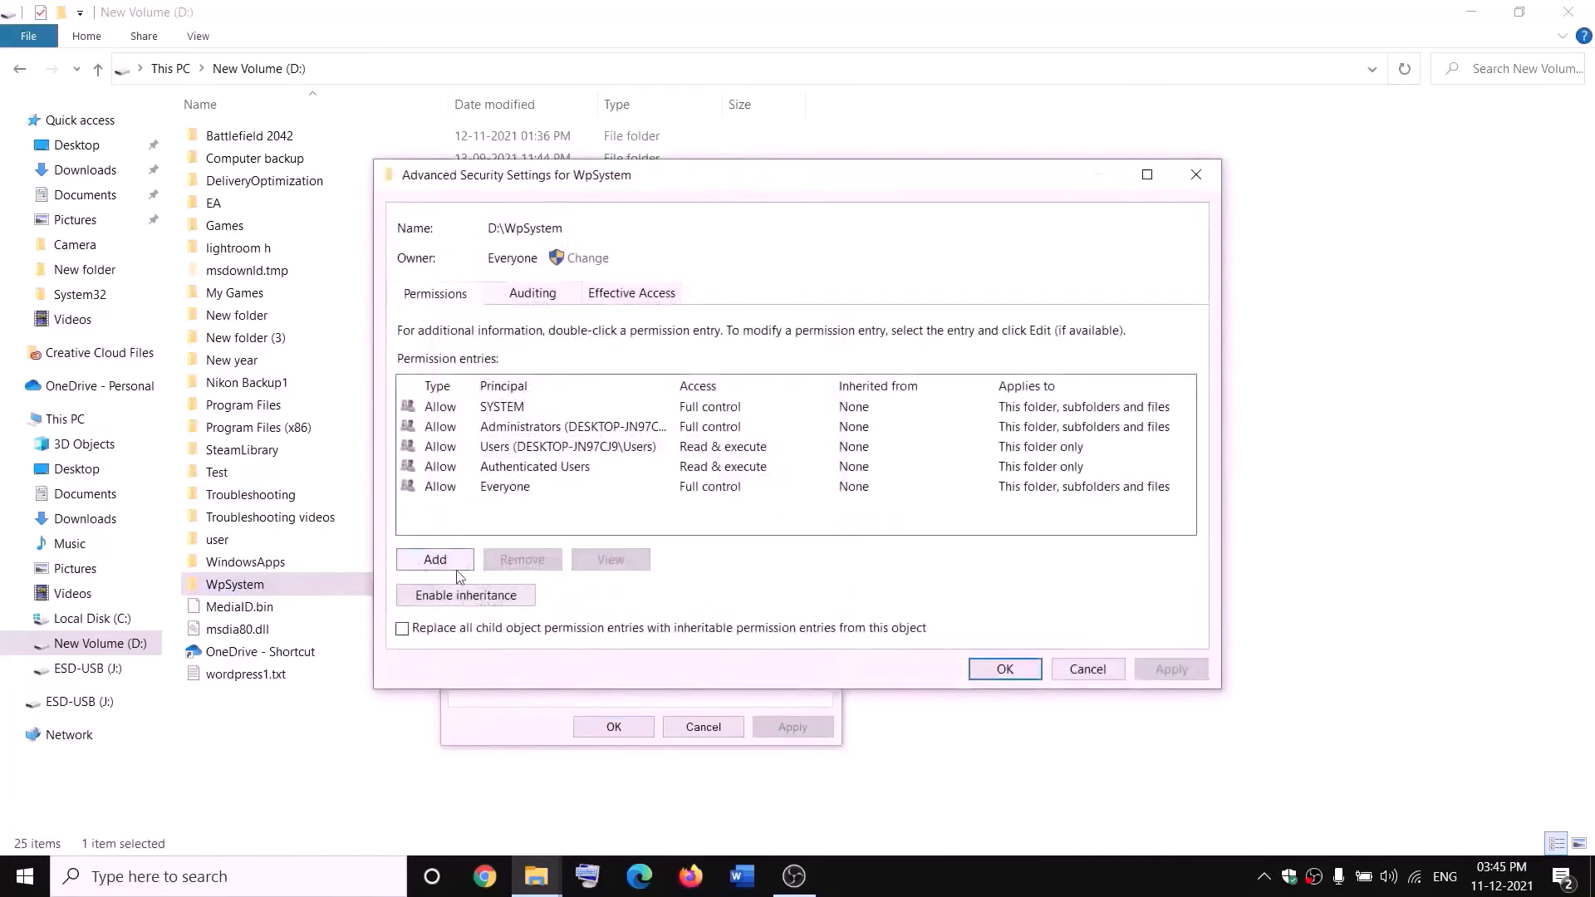
Add an Everyone permission entry with Full control, apply it, and close the dialogs
click(435, 561)
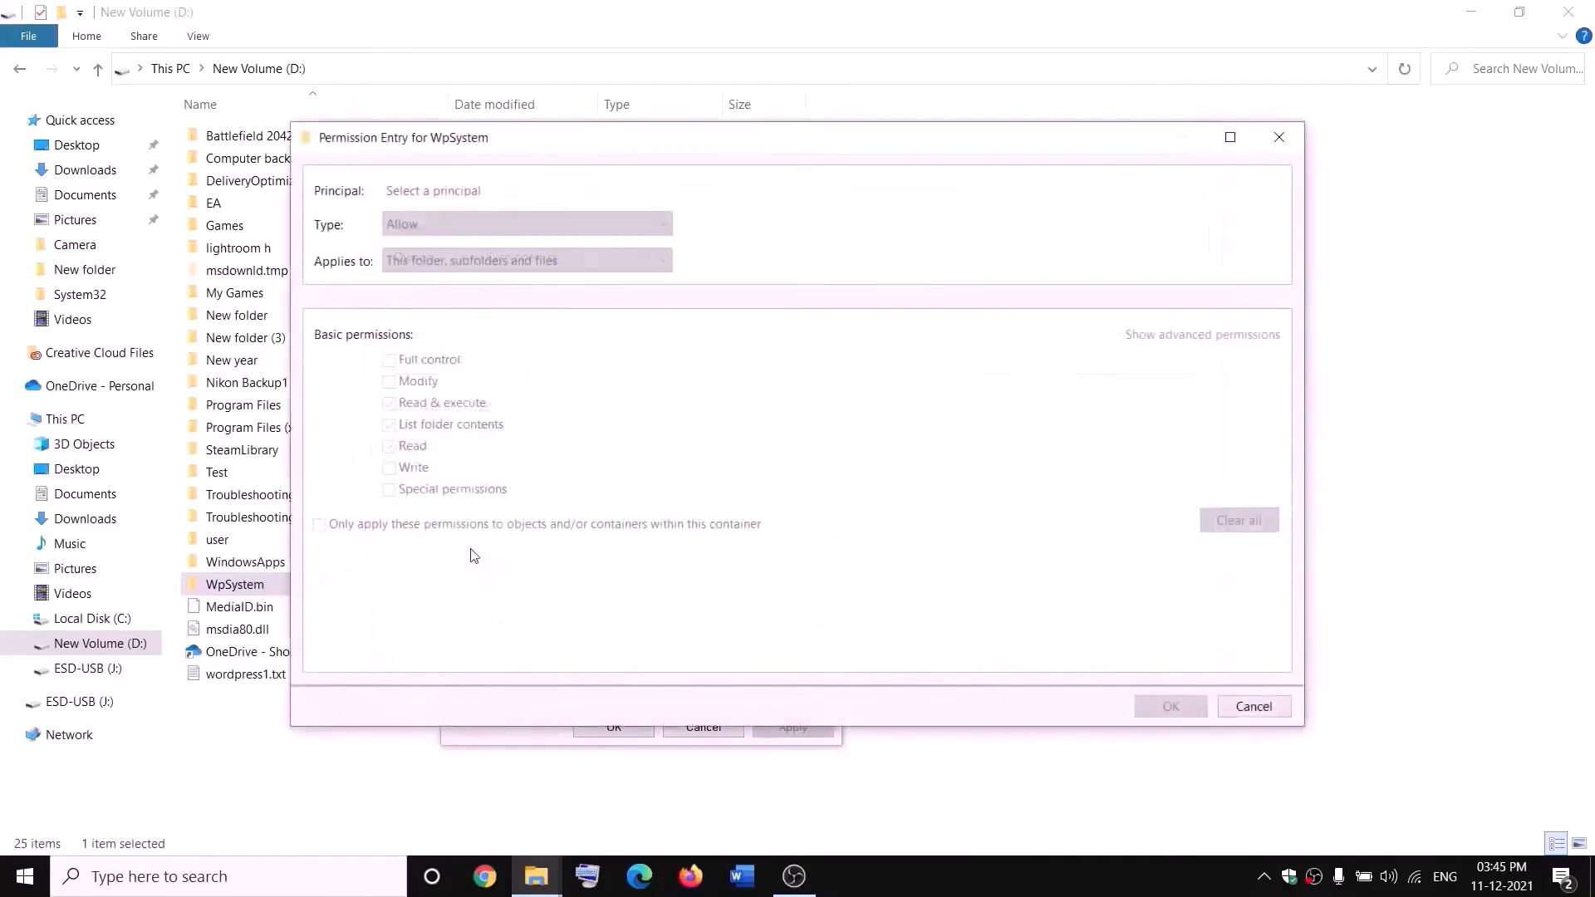
click(436, 192)
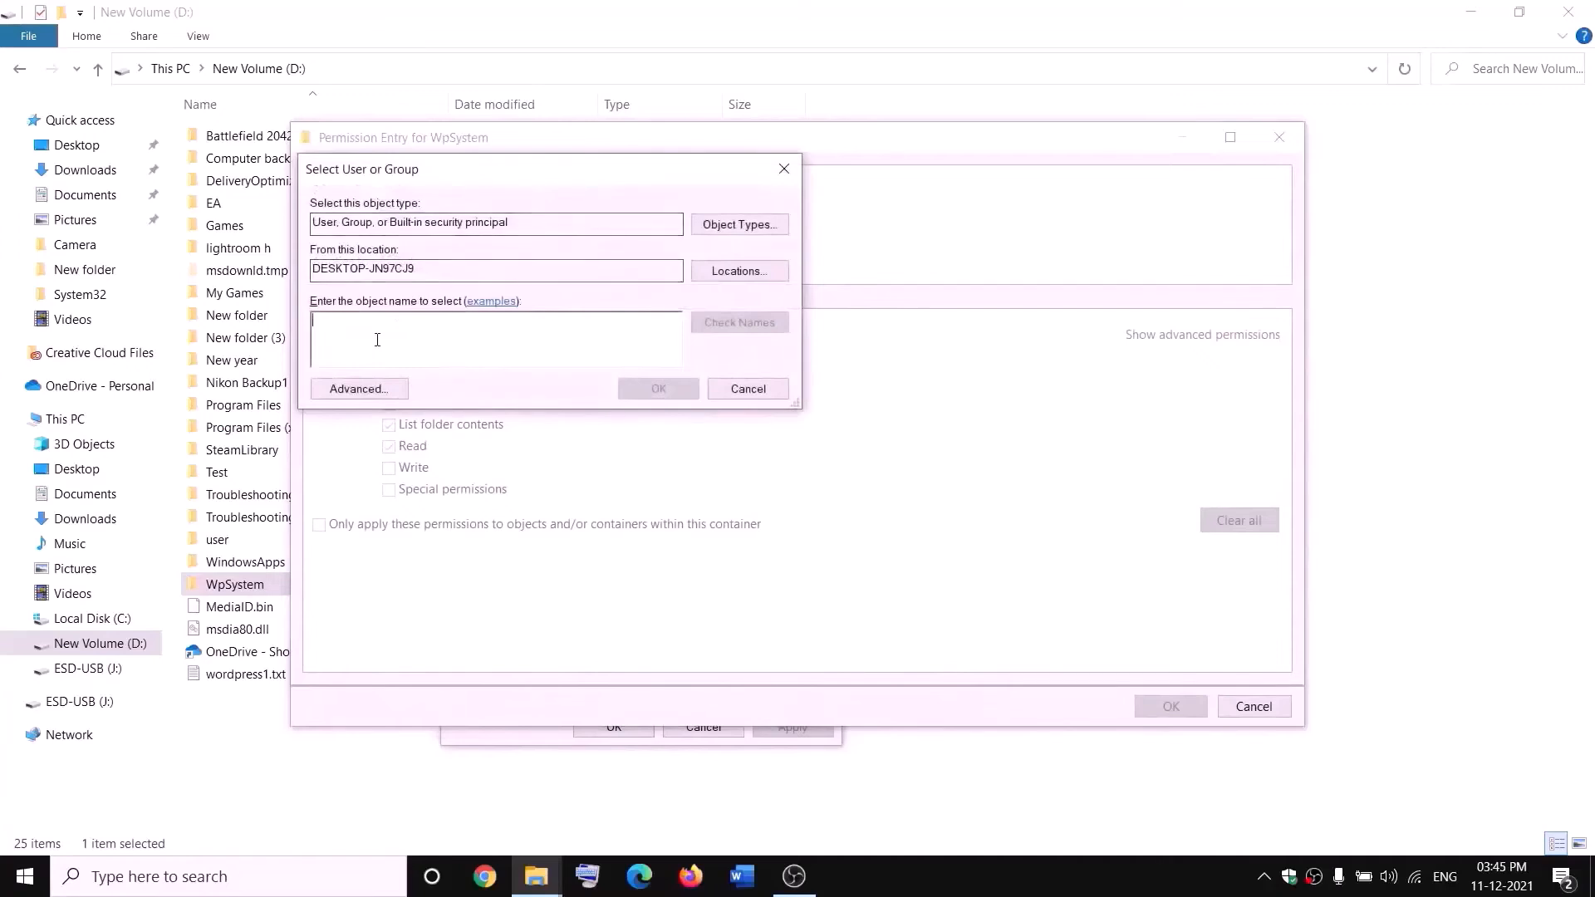
text(everyon)
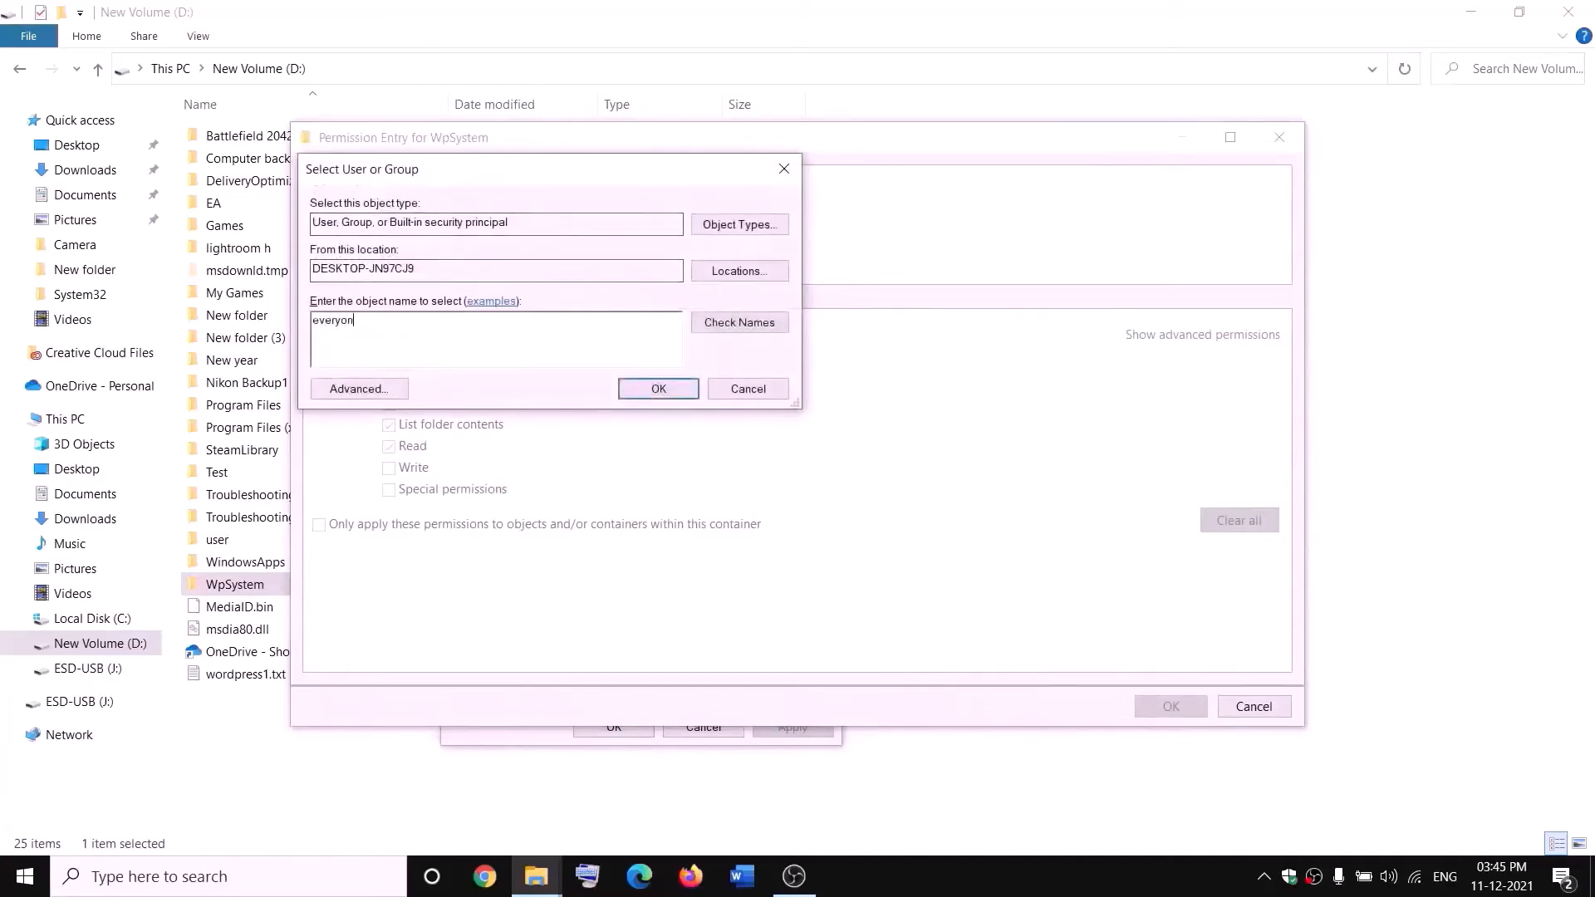
text(e)
click(735, 324)
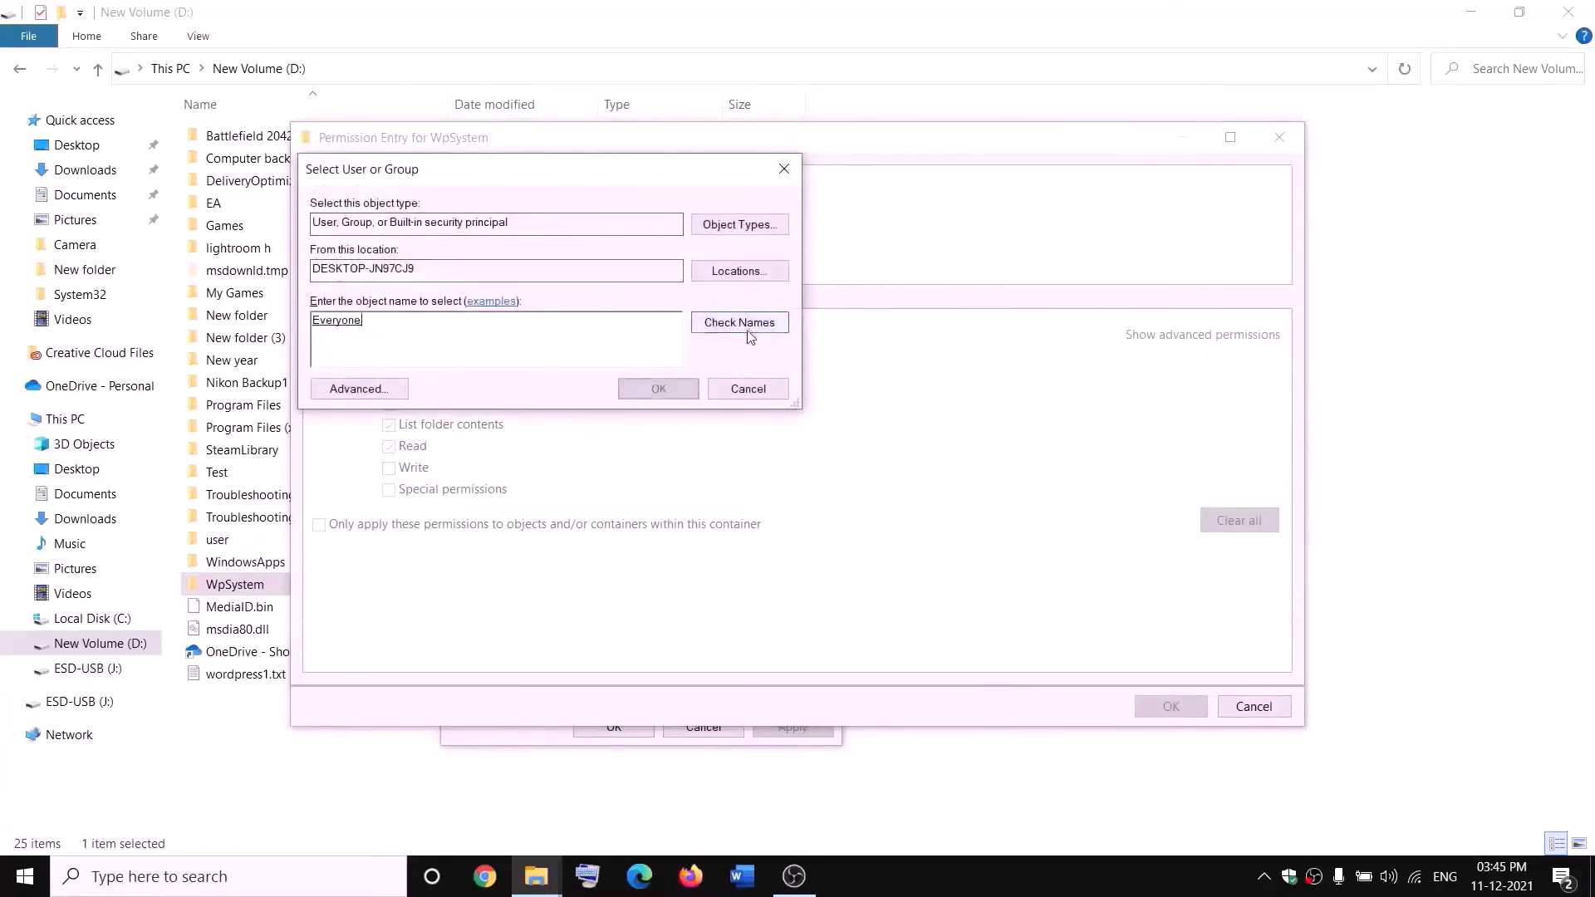
click(658, 389)
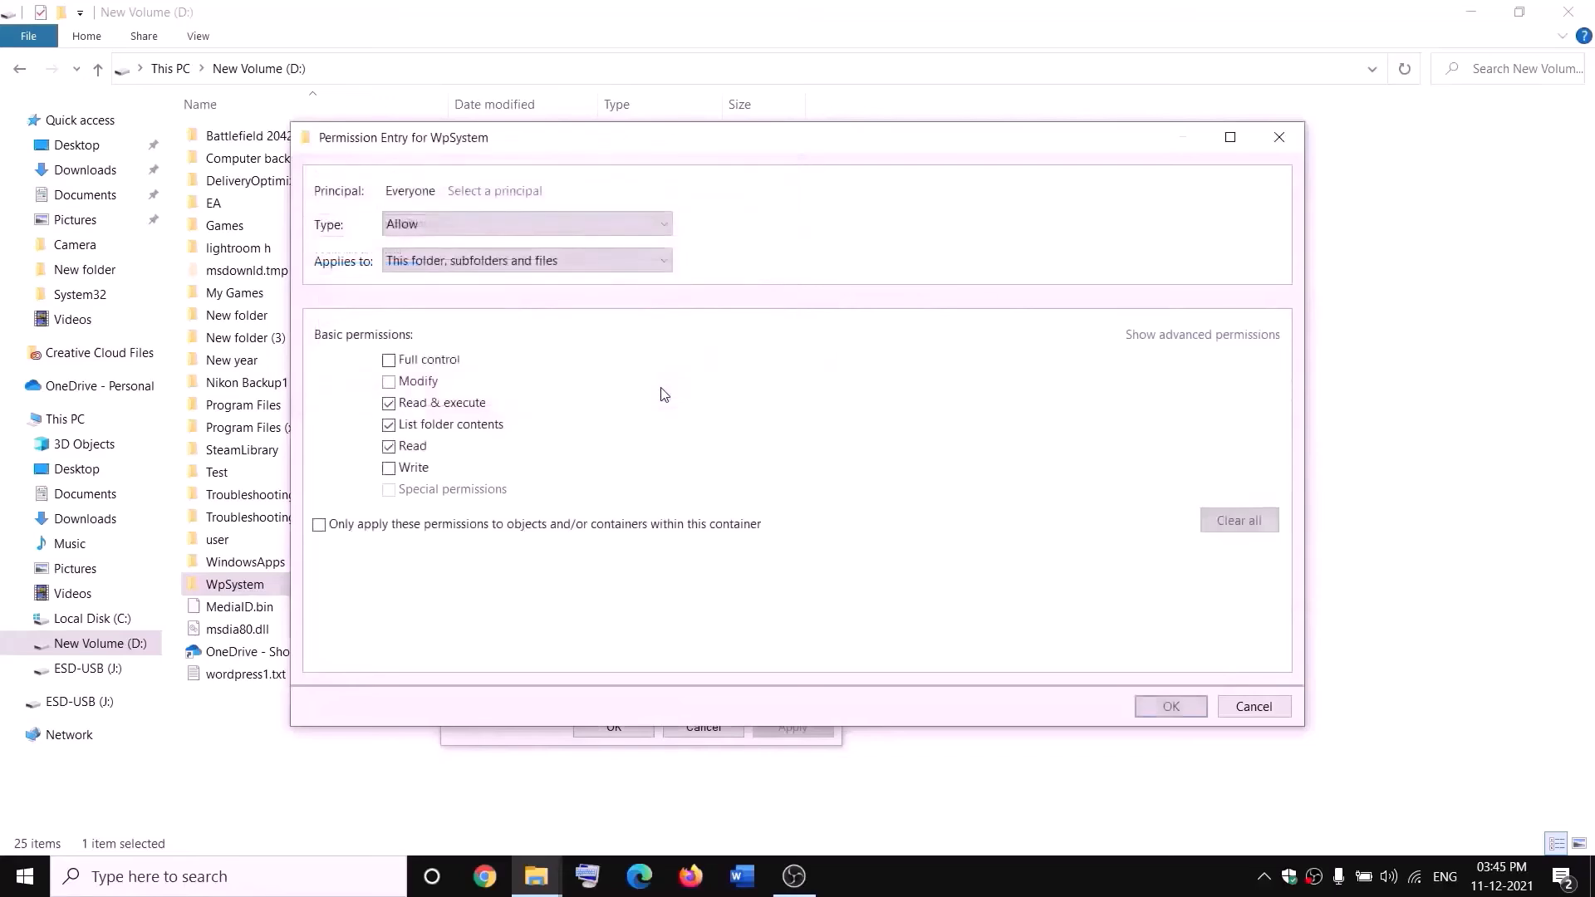
click(389, 362)
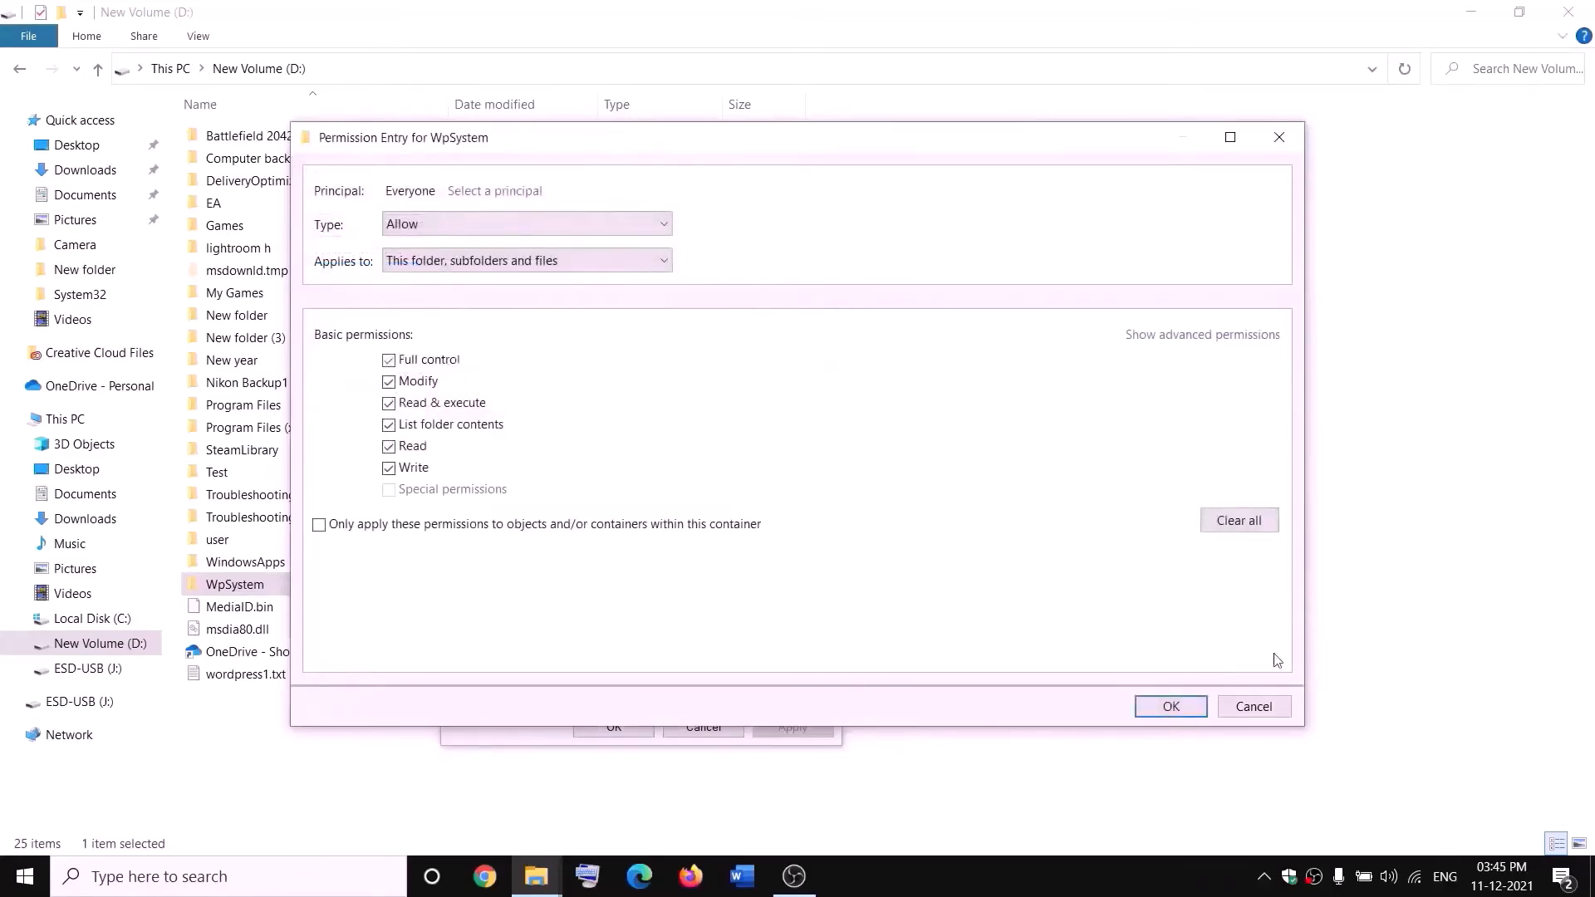
click(1171, 707)
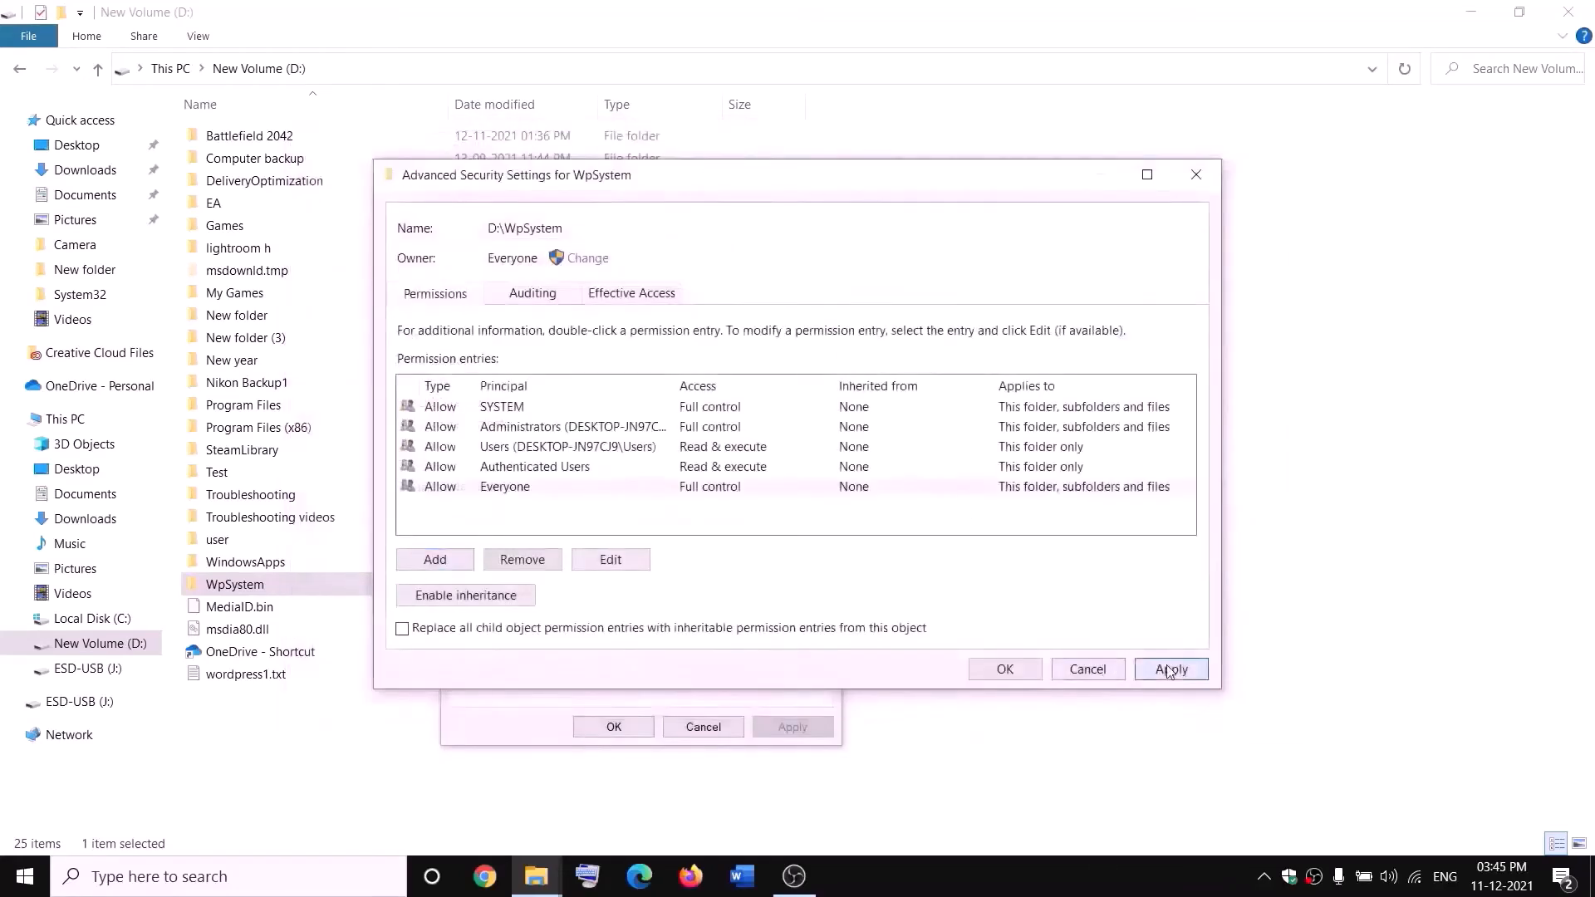
click(1169, 670)
click(1005, 669)
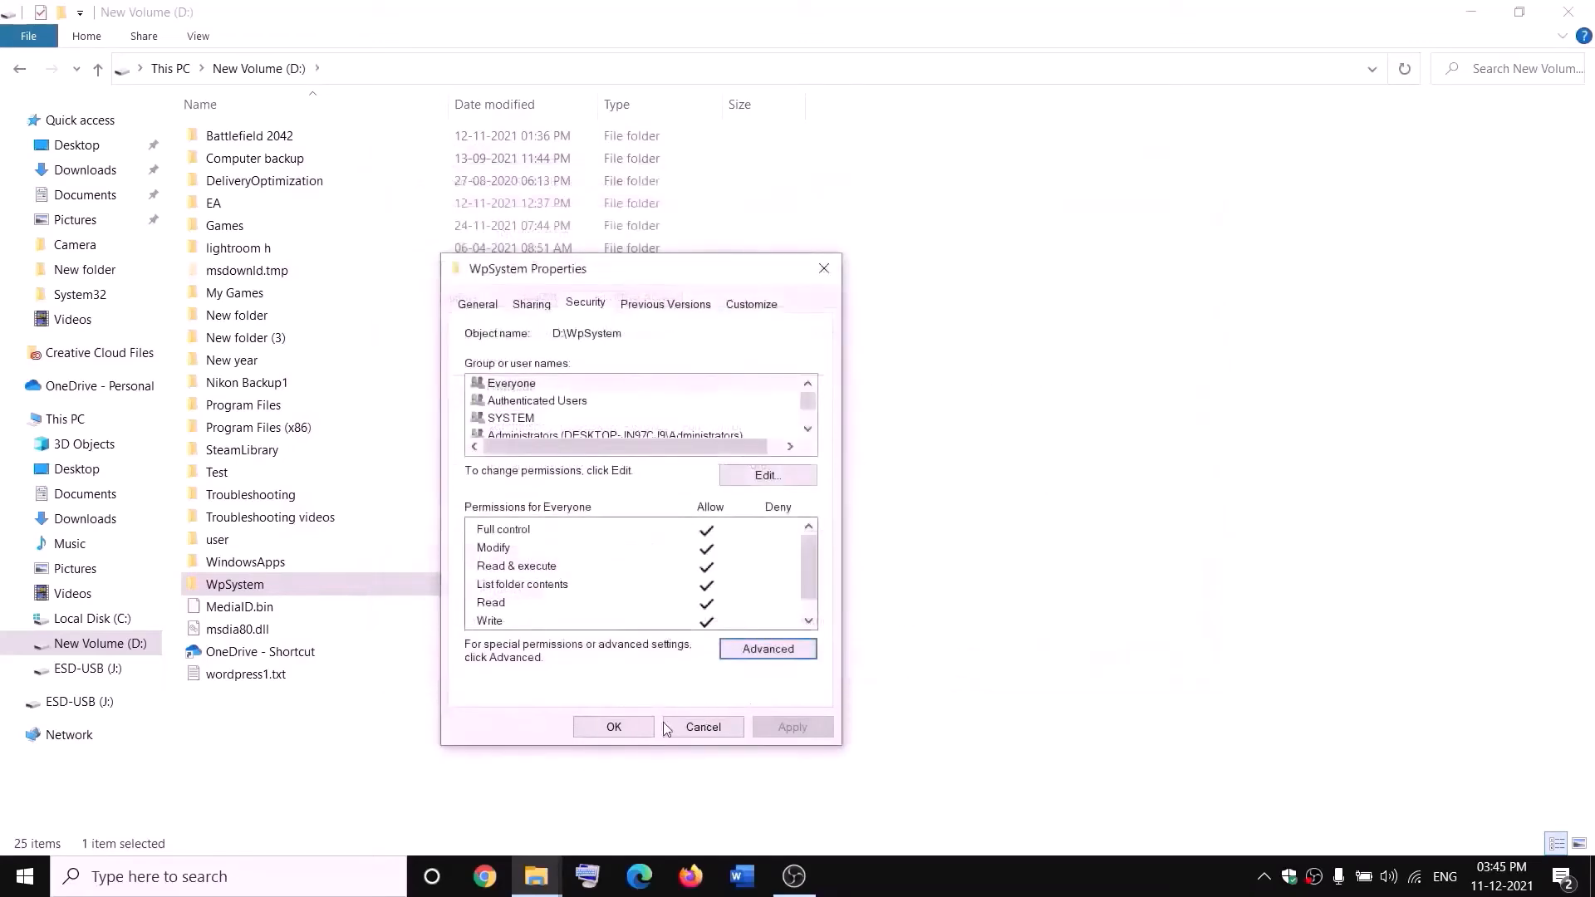
click(614, 727)
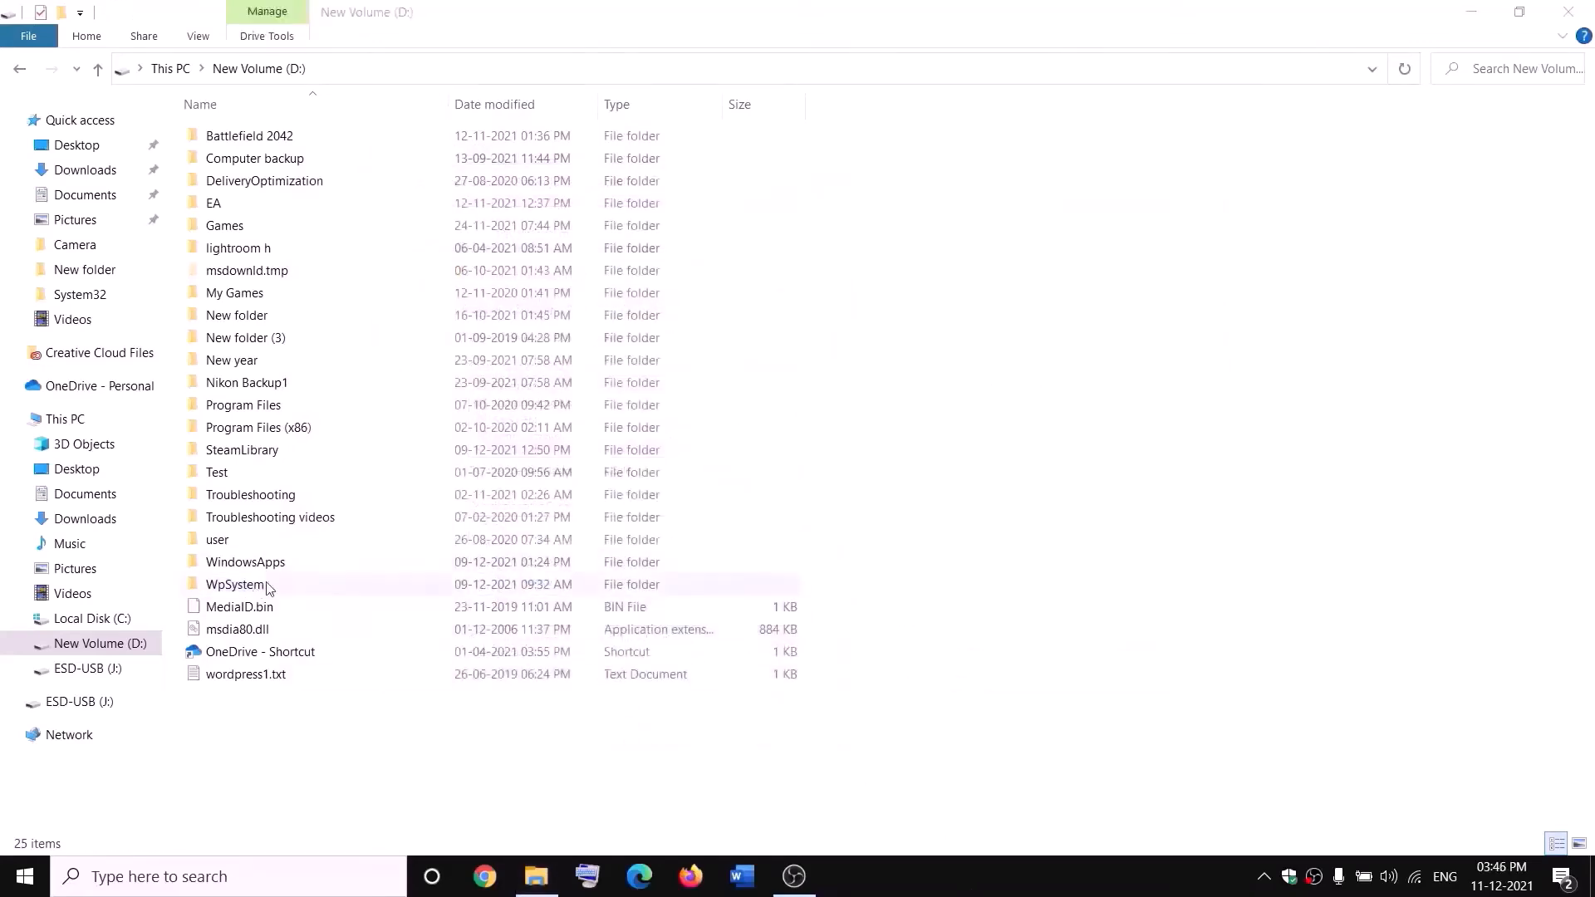
Rename the WpSystem folder to WpSystem.old
right_click(231, 588)
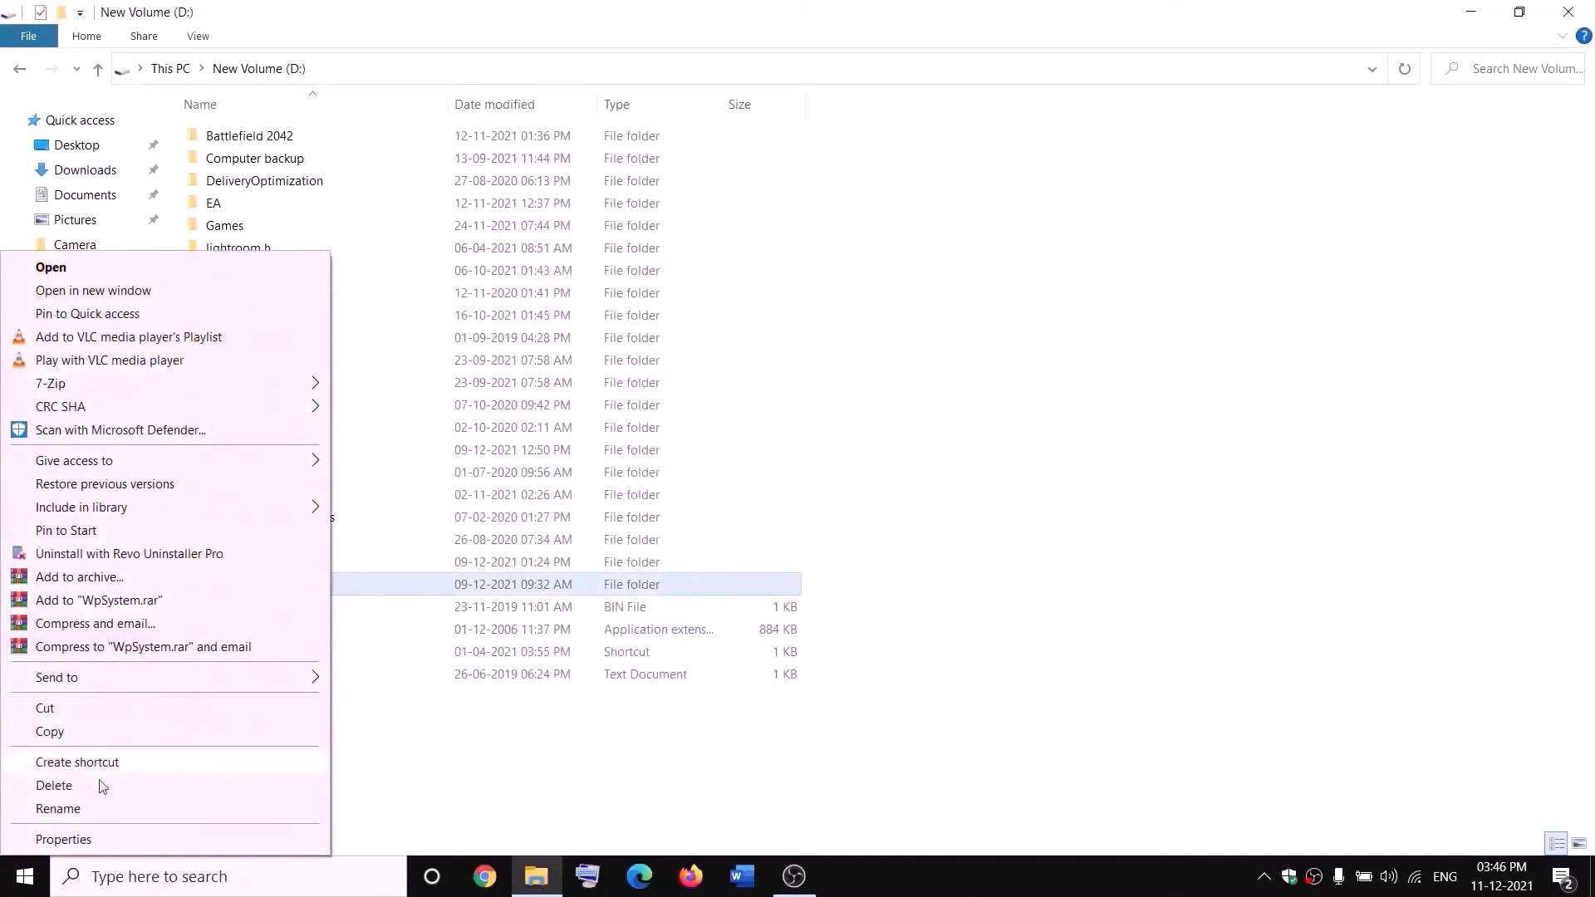
click(67, 808)
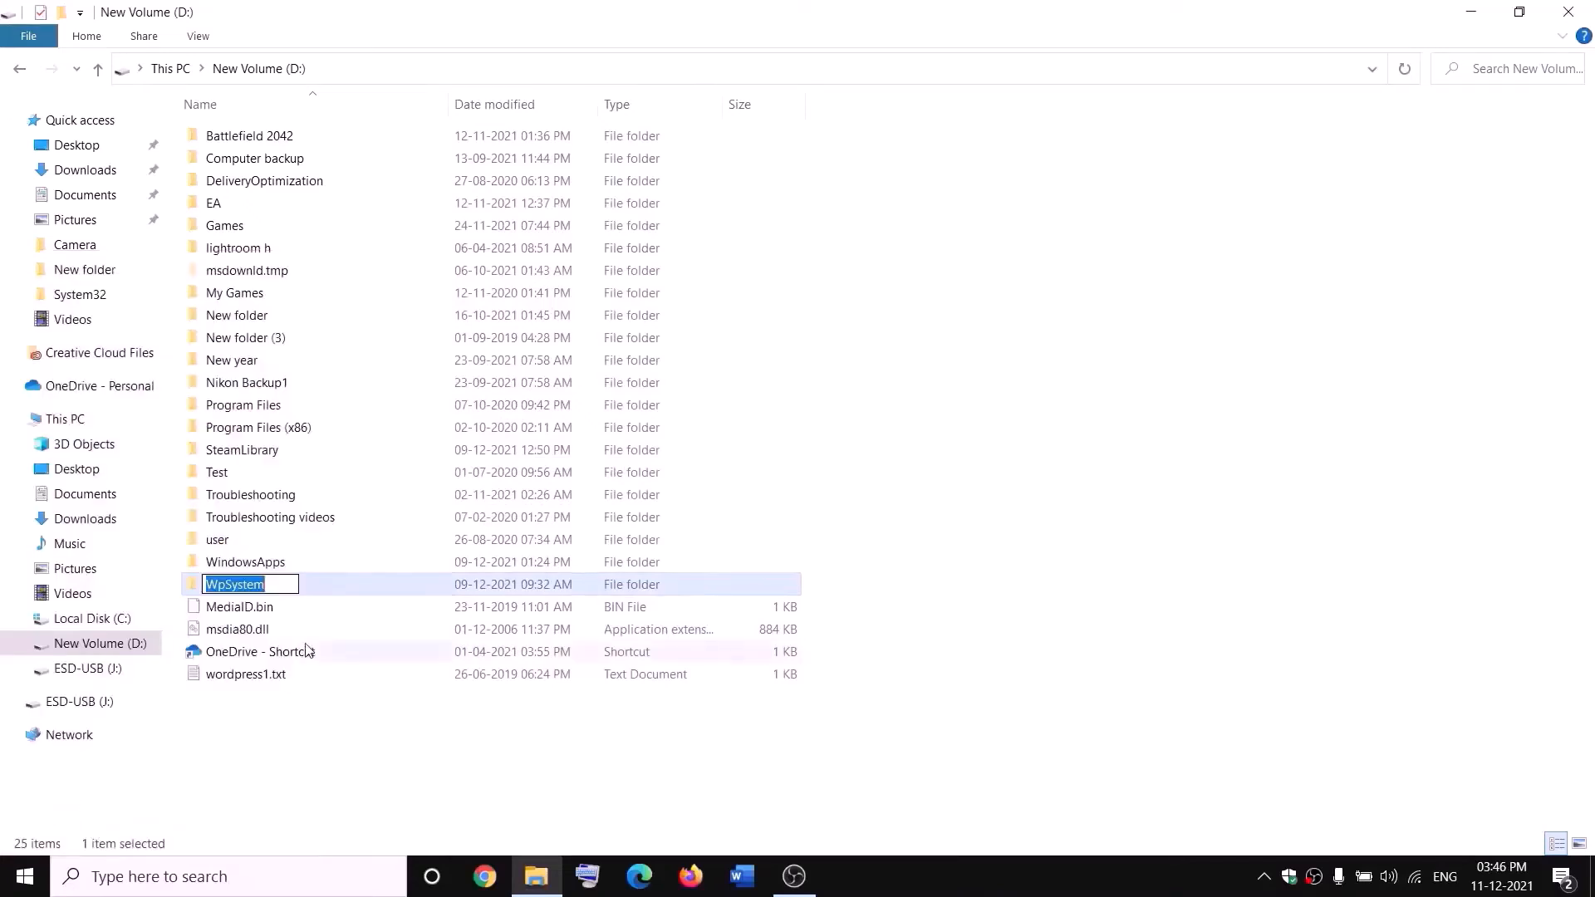
key(End)
text(.old)
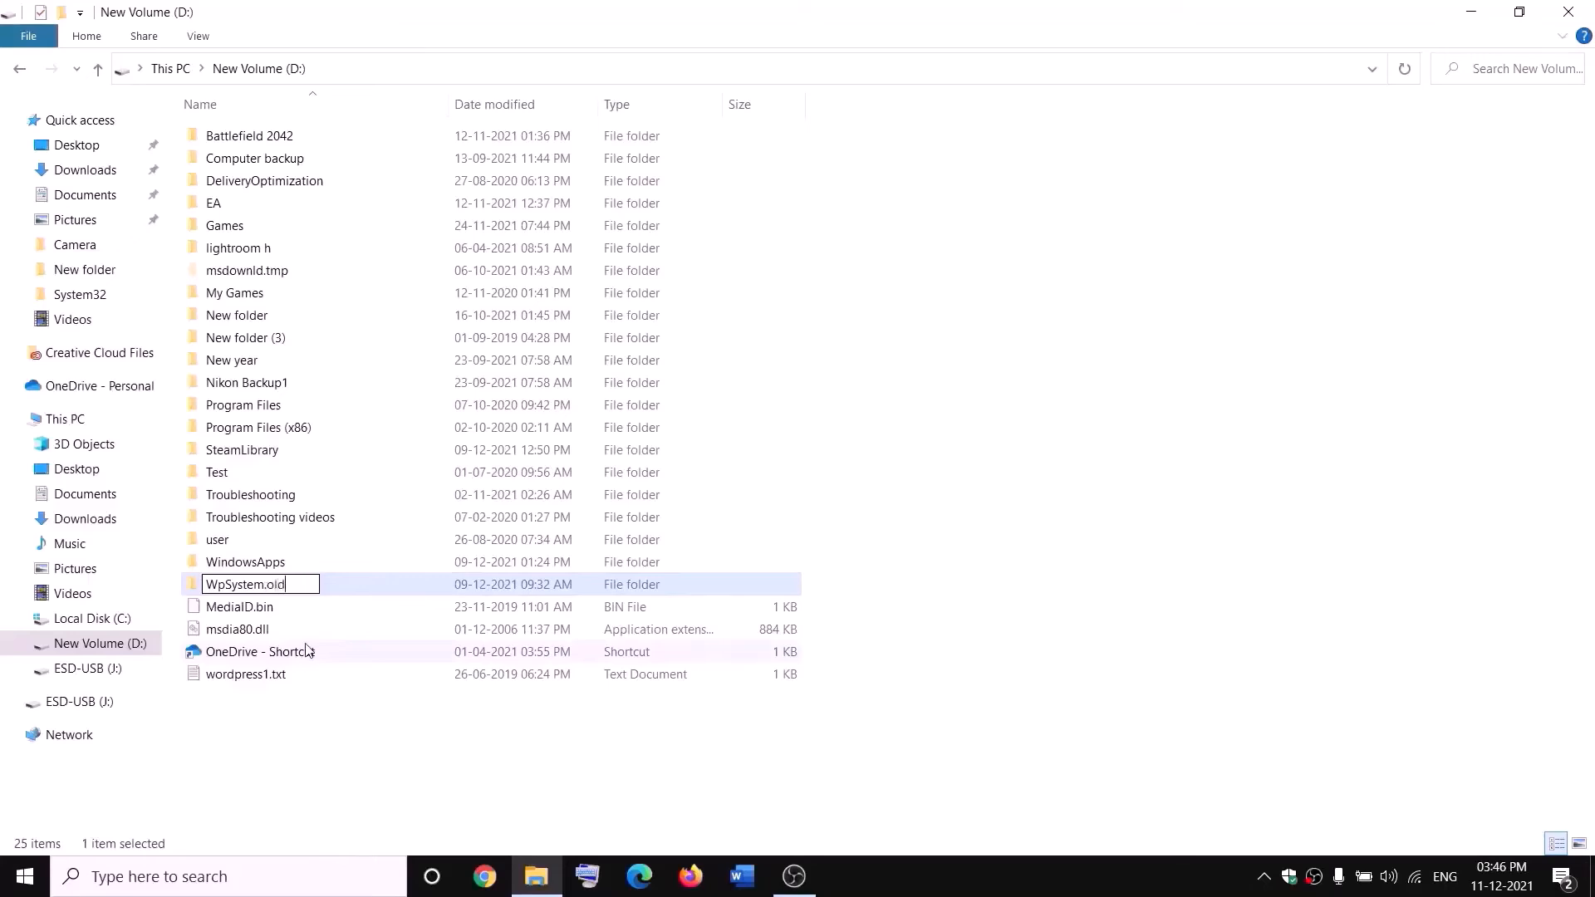
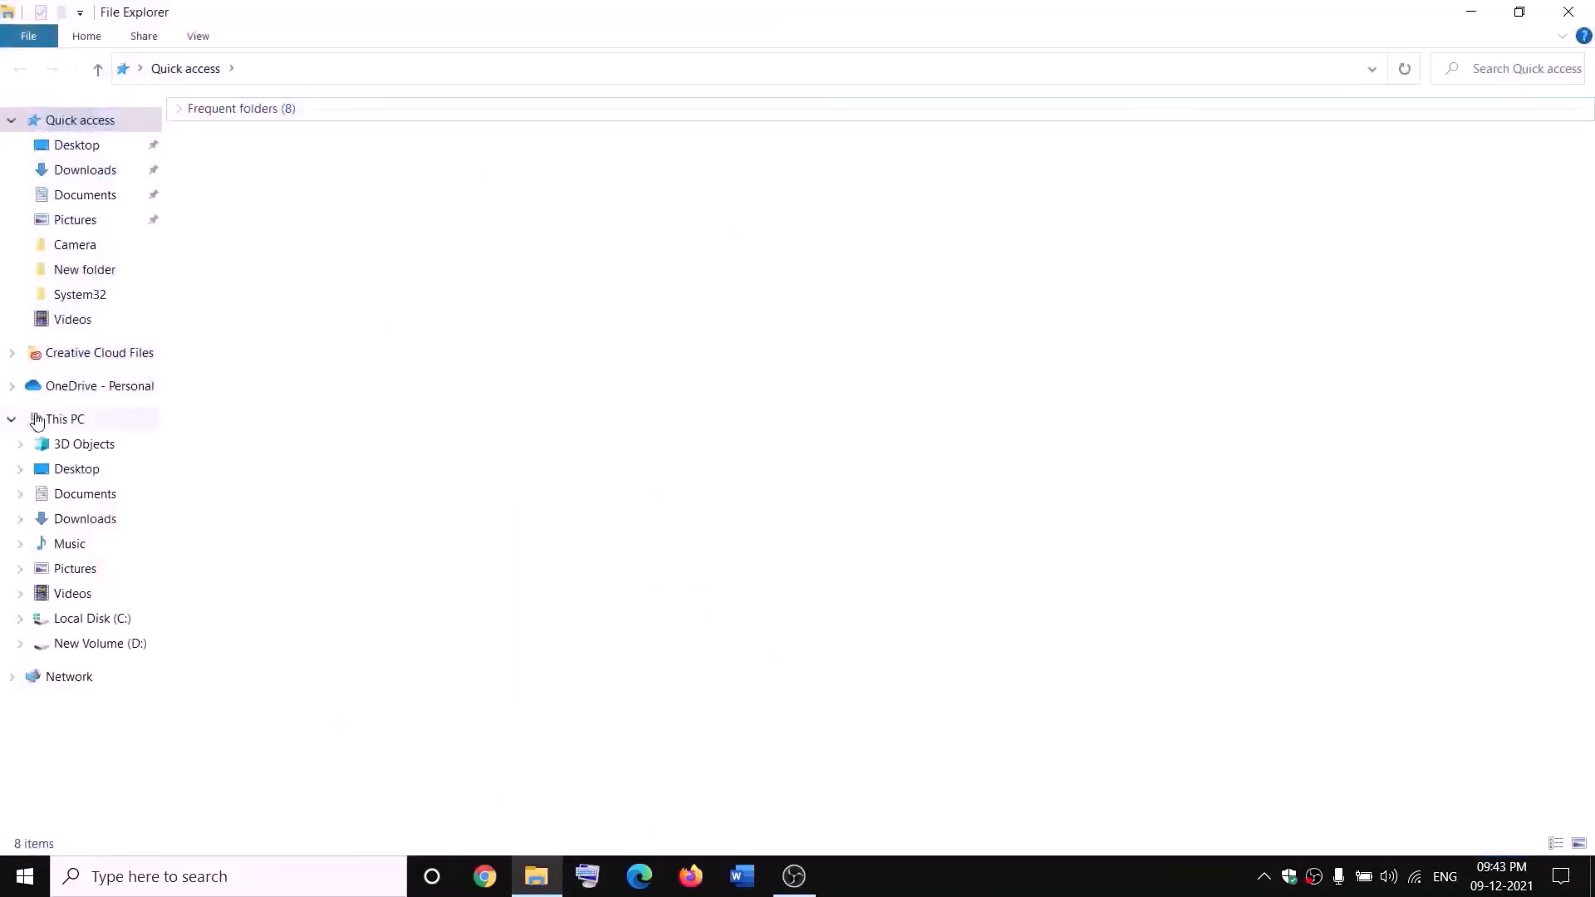
Open the Advanced Security Settings for the WindowsApps folder on New Volume (D:)
click(37, 418)
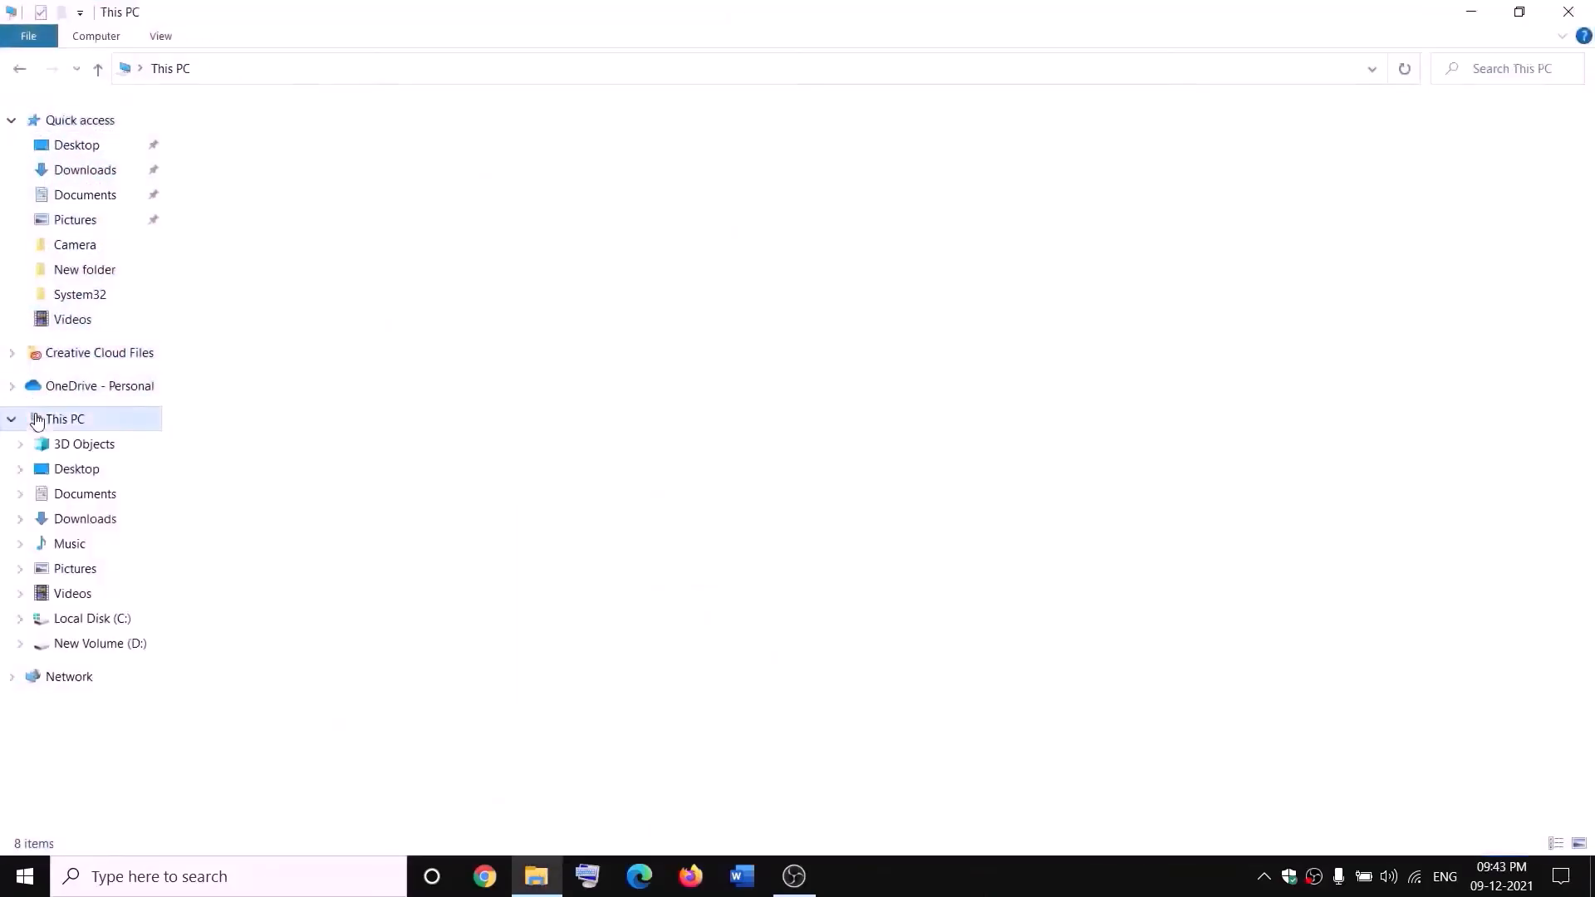
double_click(571, 300)
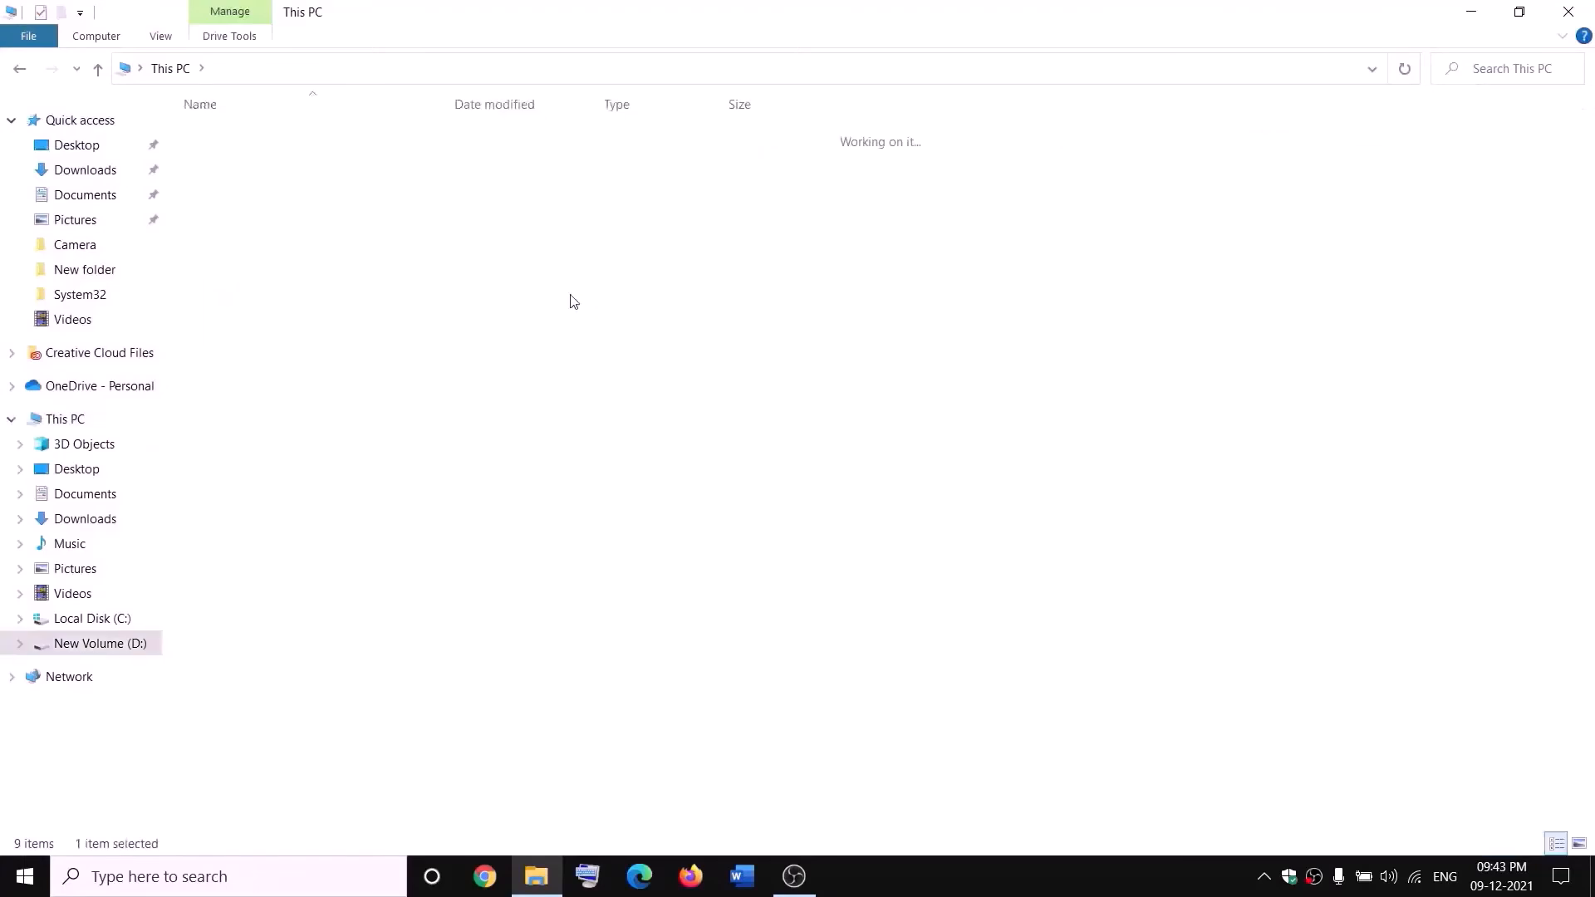
click(282, 562)
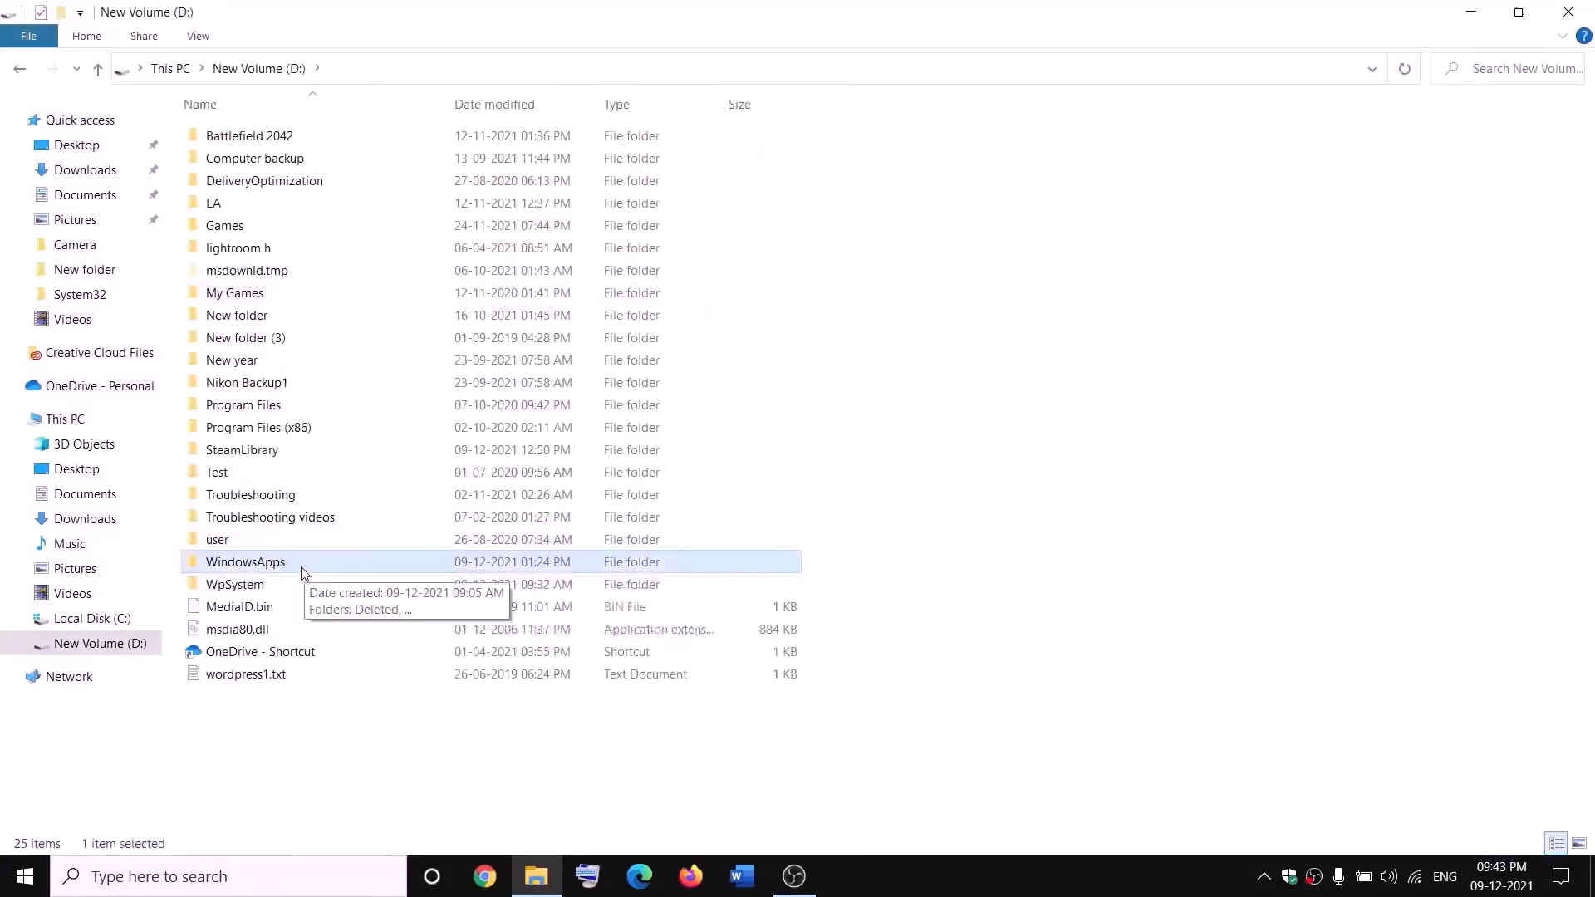
right_click(300, 566)
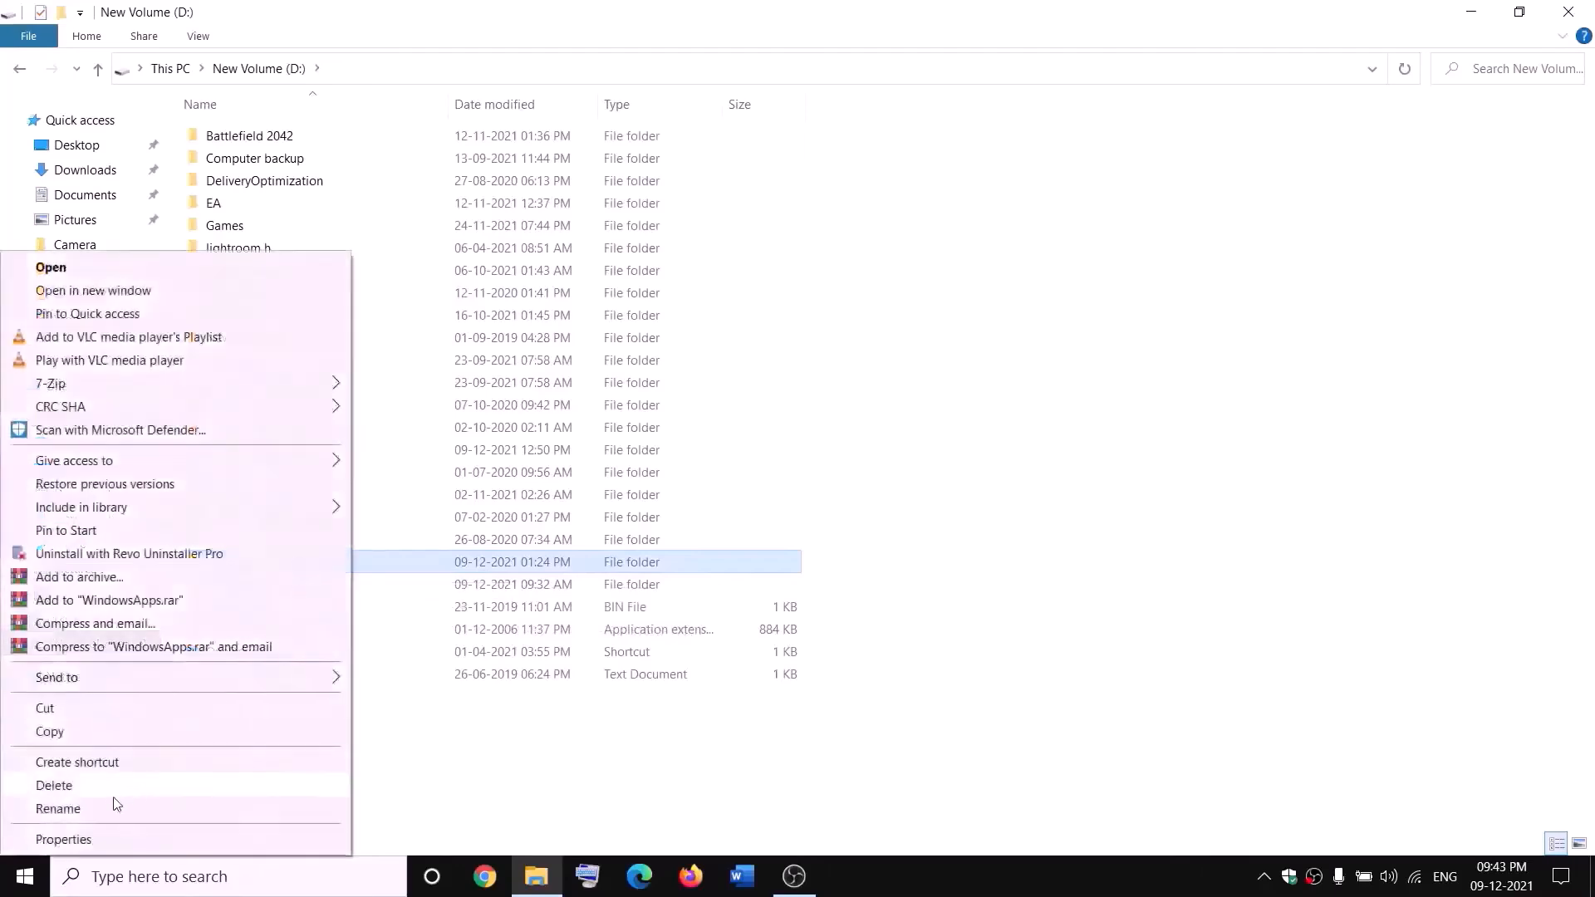
click(79, 840)
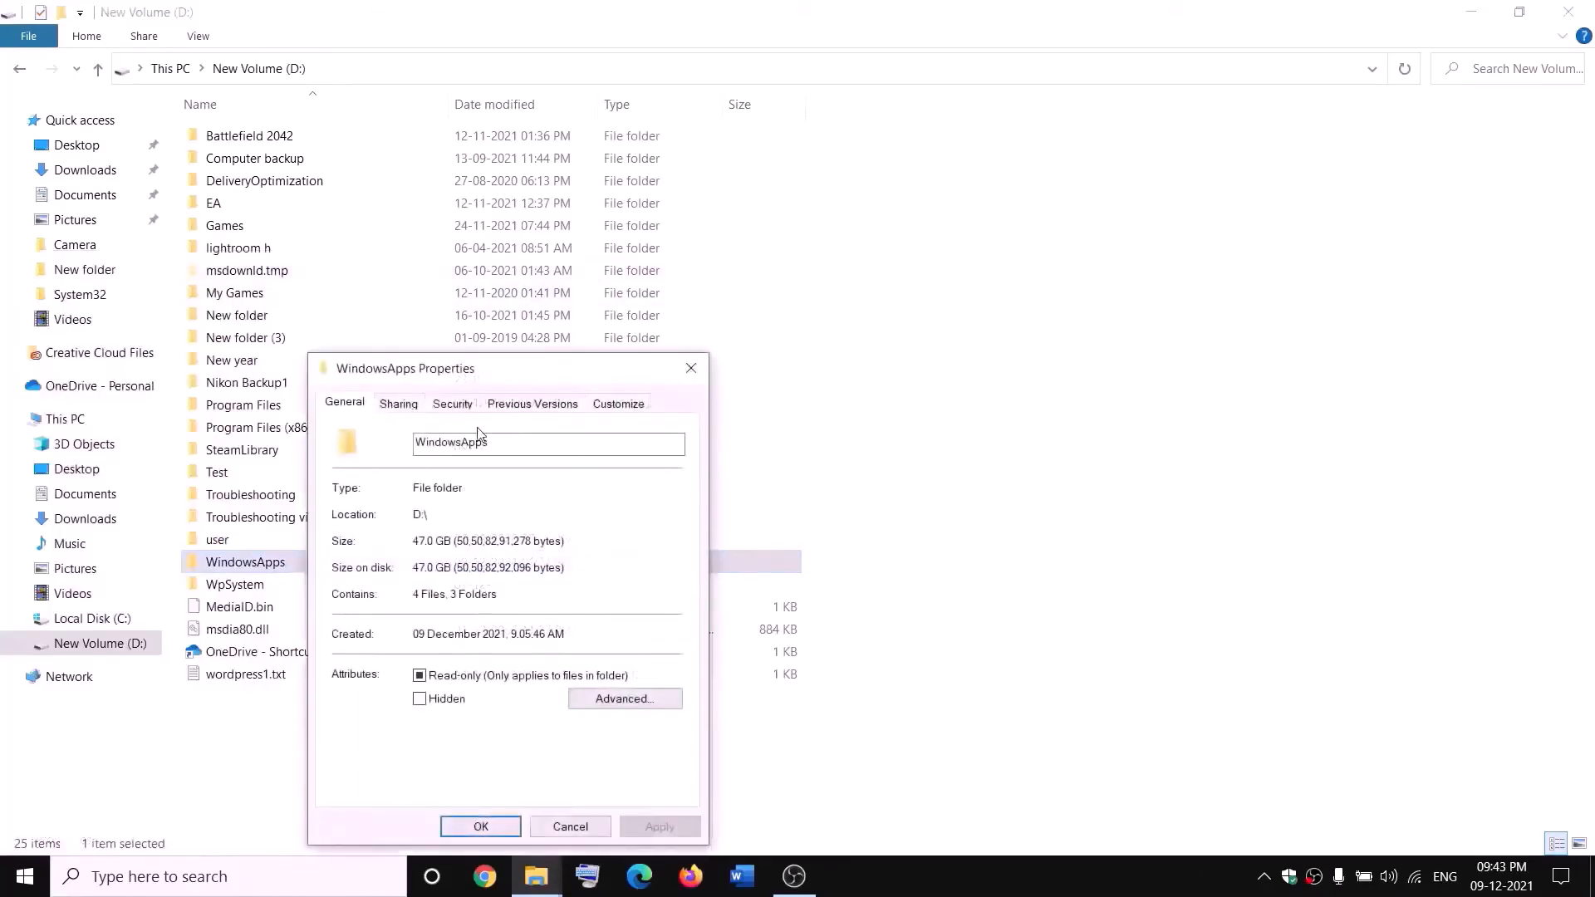
click(453, 407)
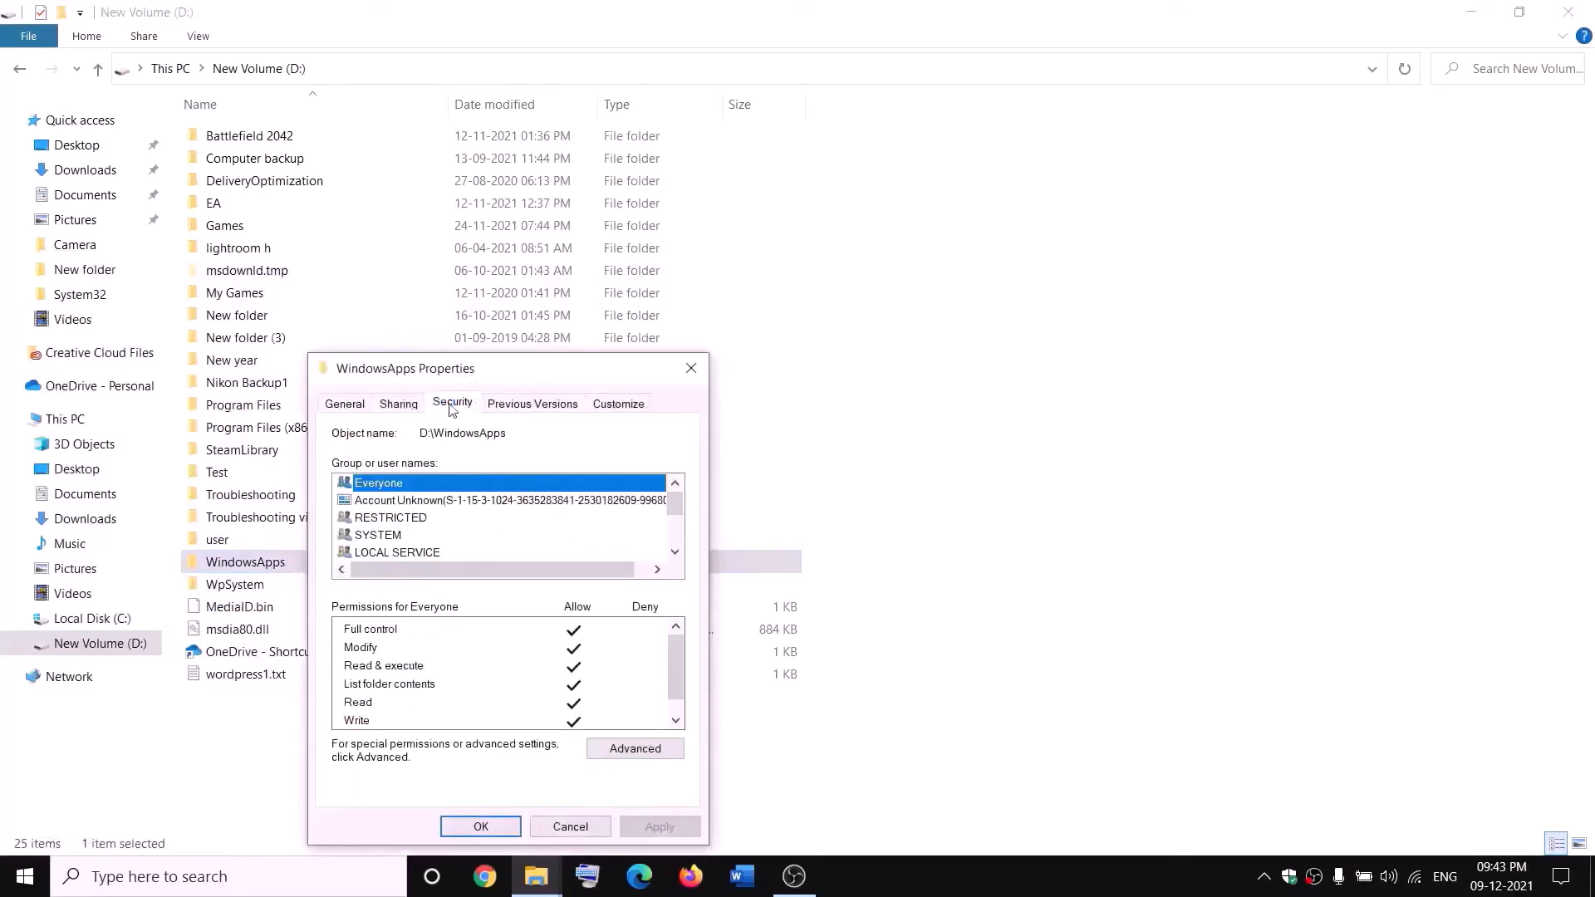
click(636, 749)
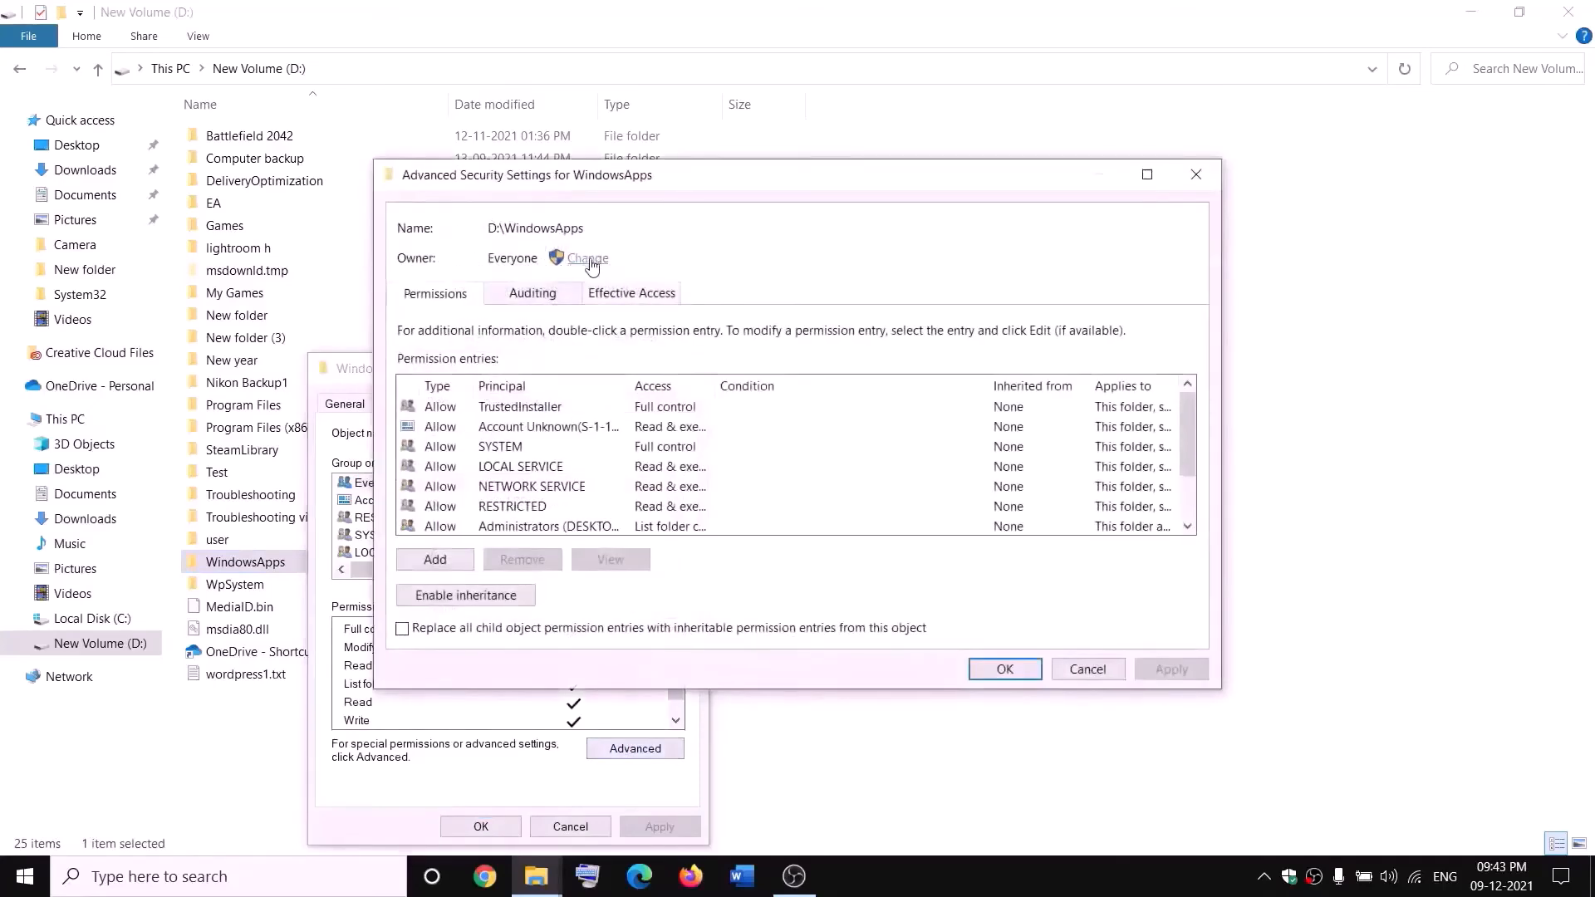
Change the WindowsApps owner to Everyone, apply it, and close the dialogs
click(591, 263)
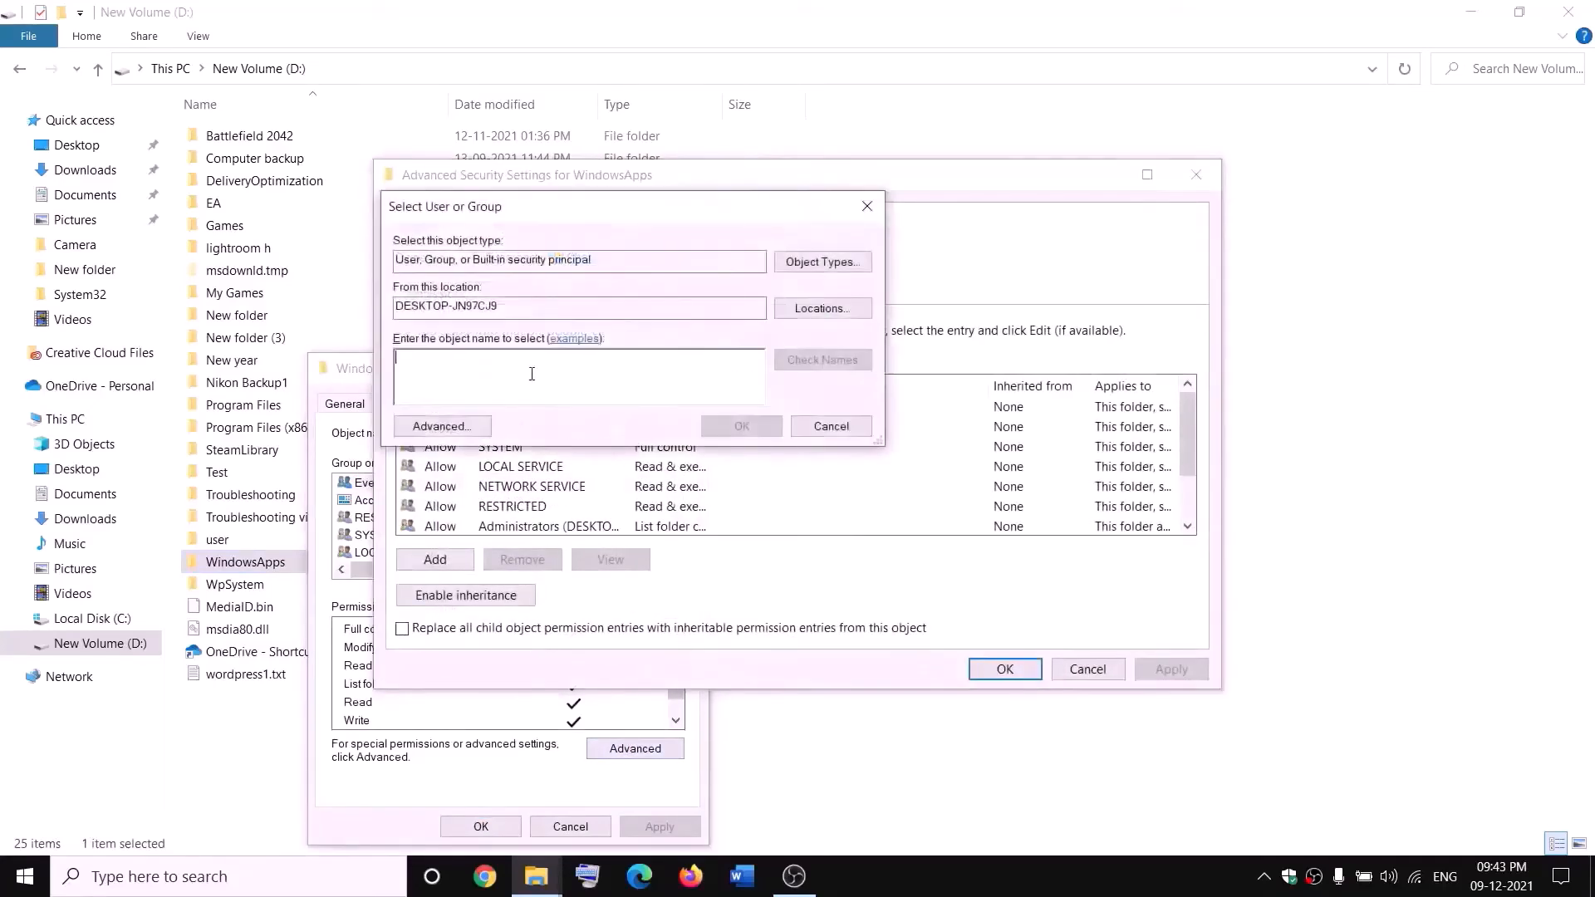
text(everyone)
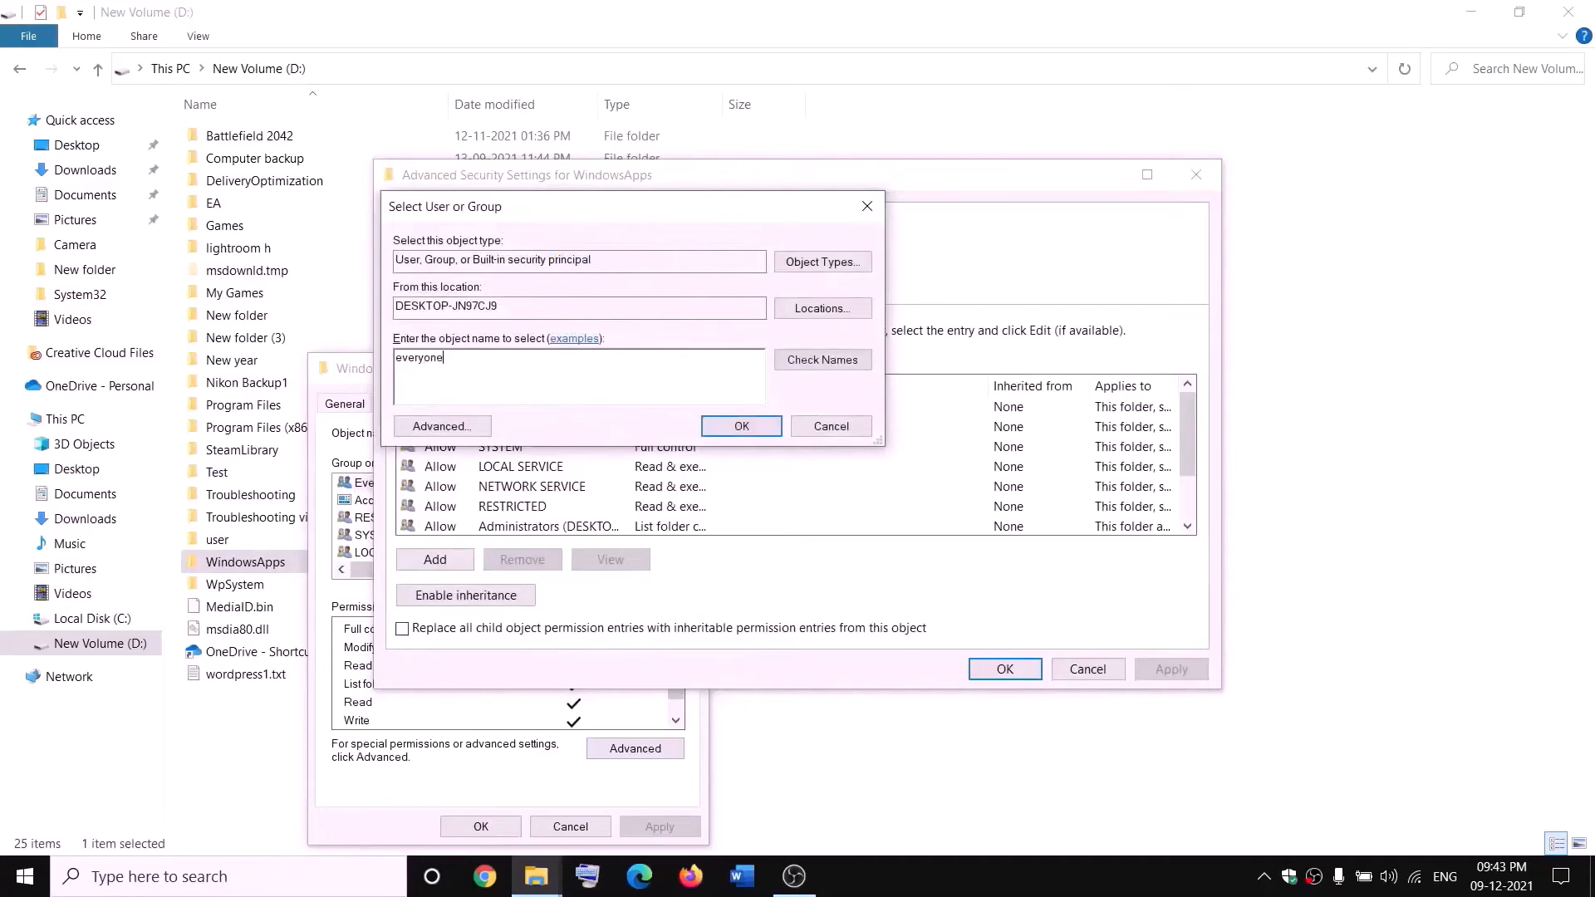
click(841, 367)
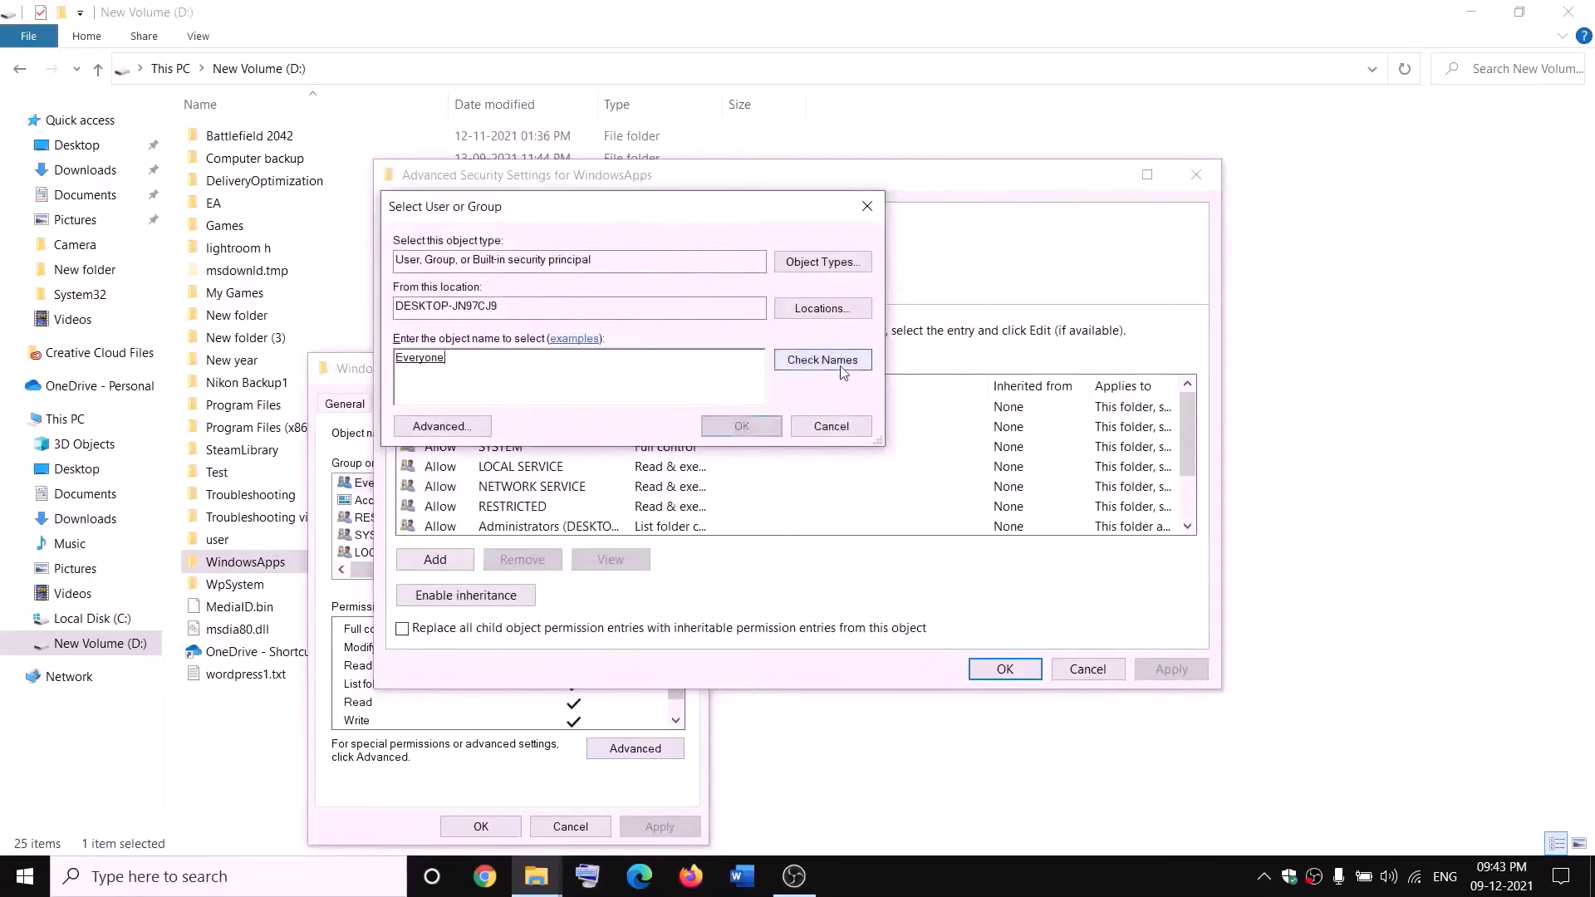
click(742, 427)
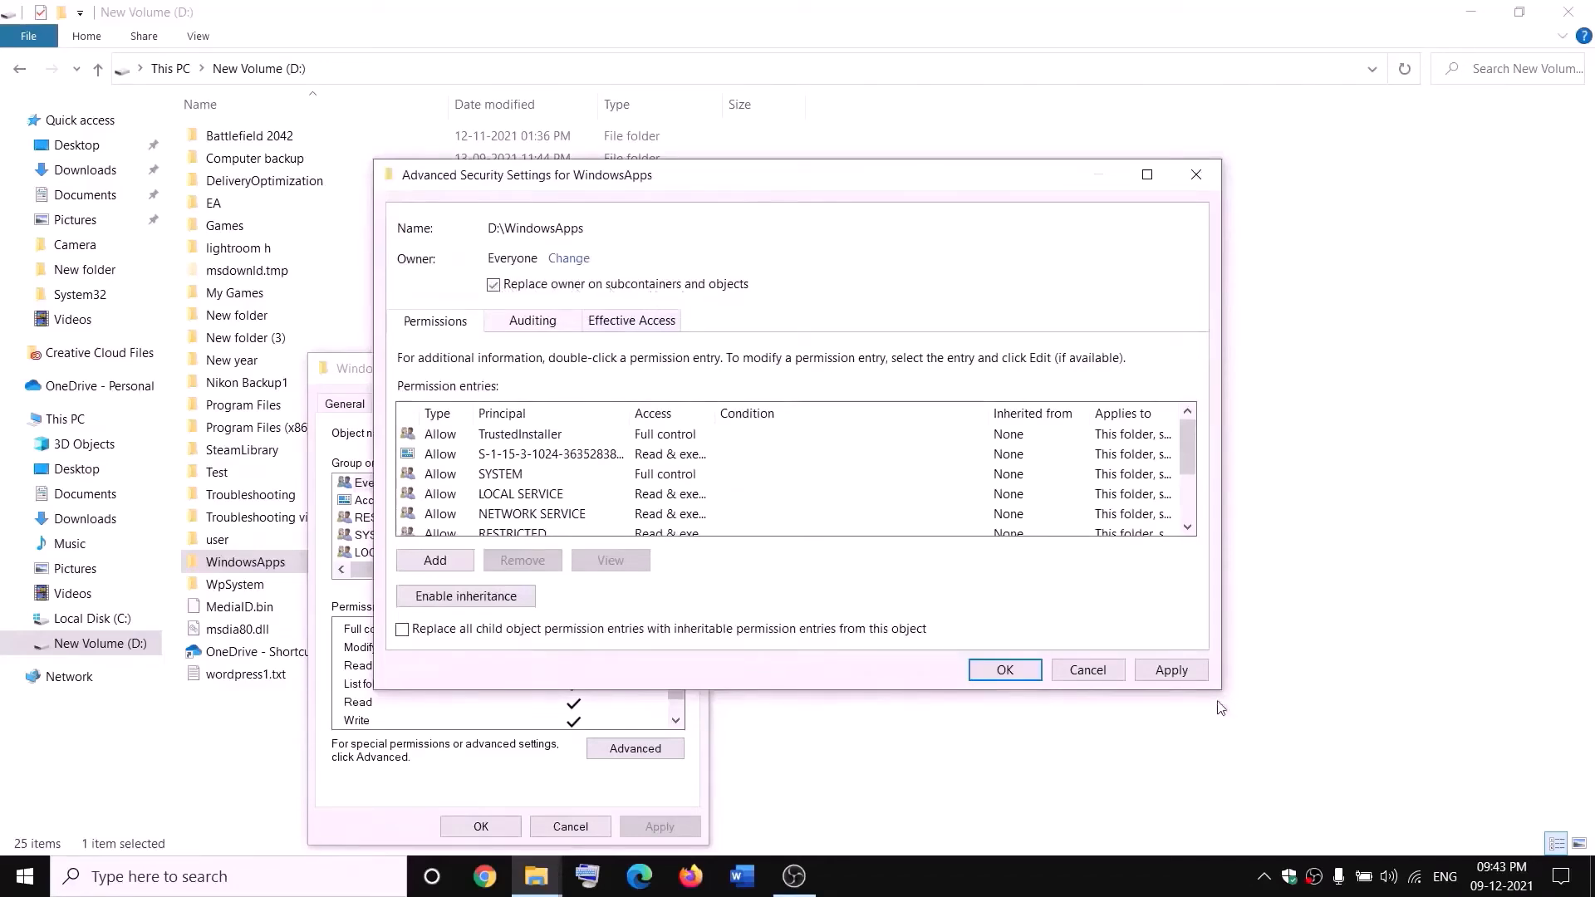
click(1171, 670)
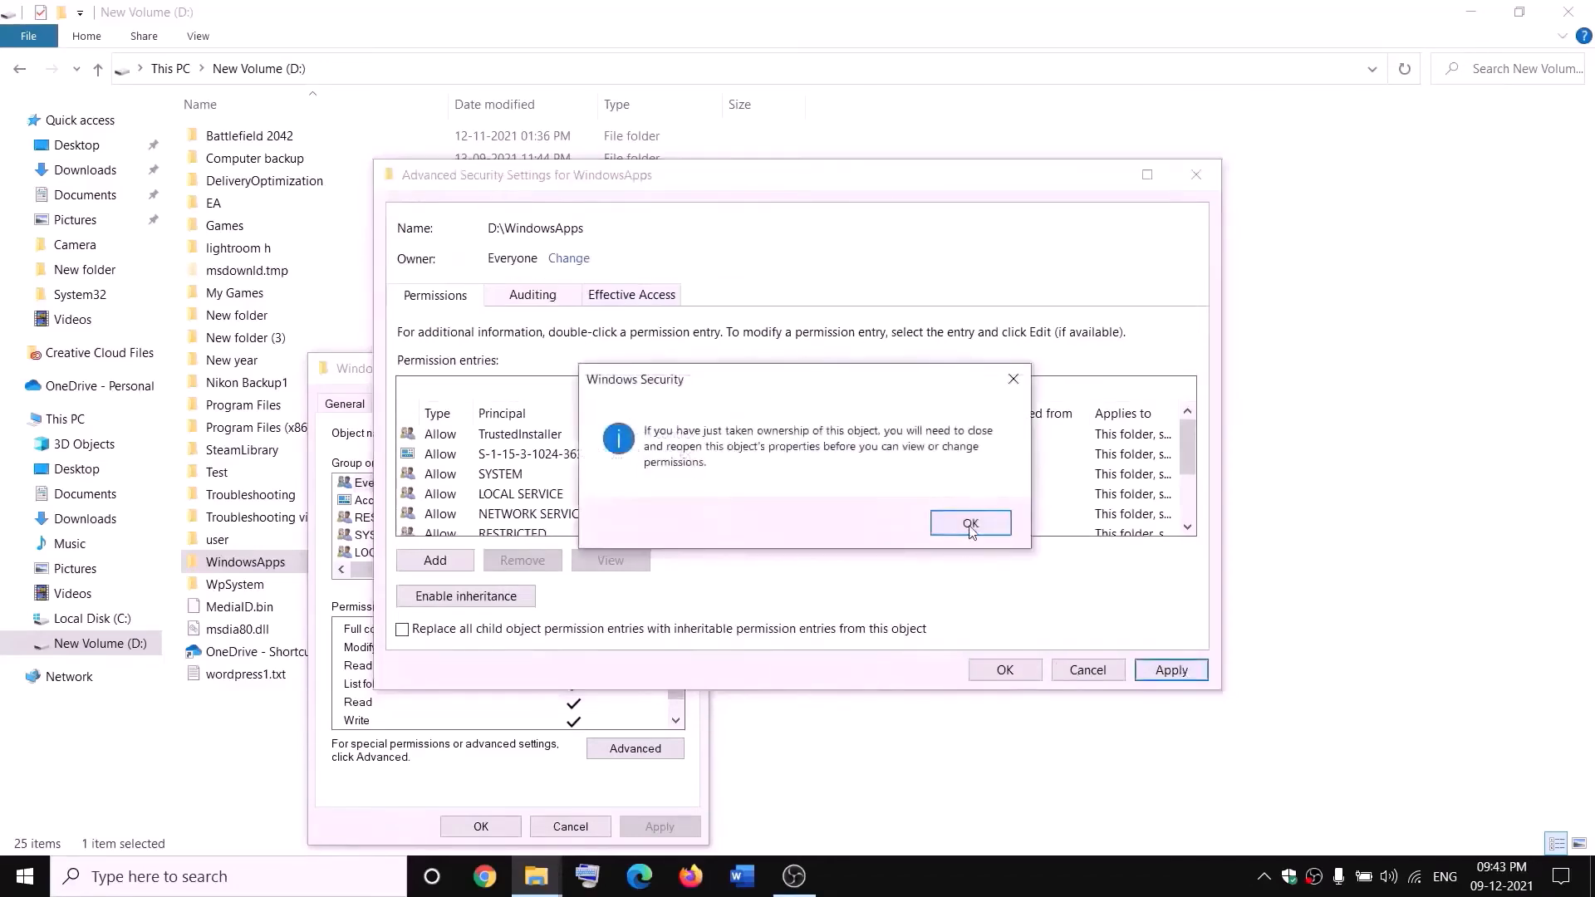
click(970, 525)
click(1005, 669)
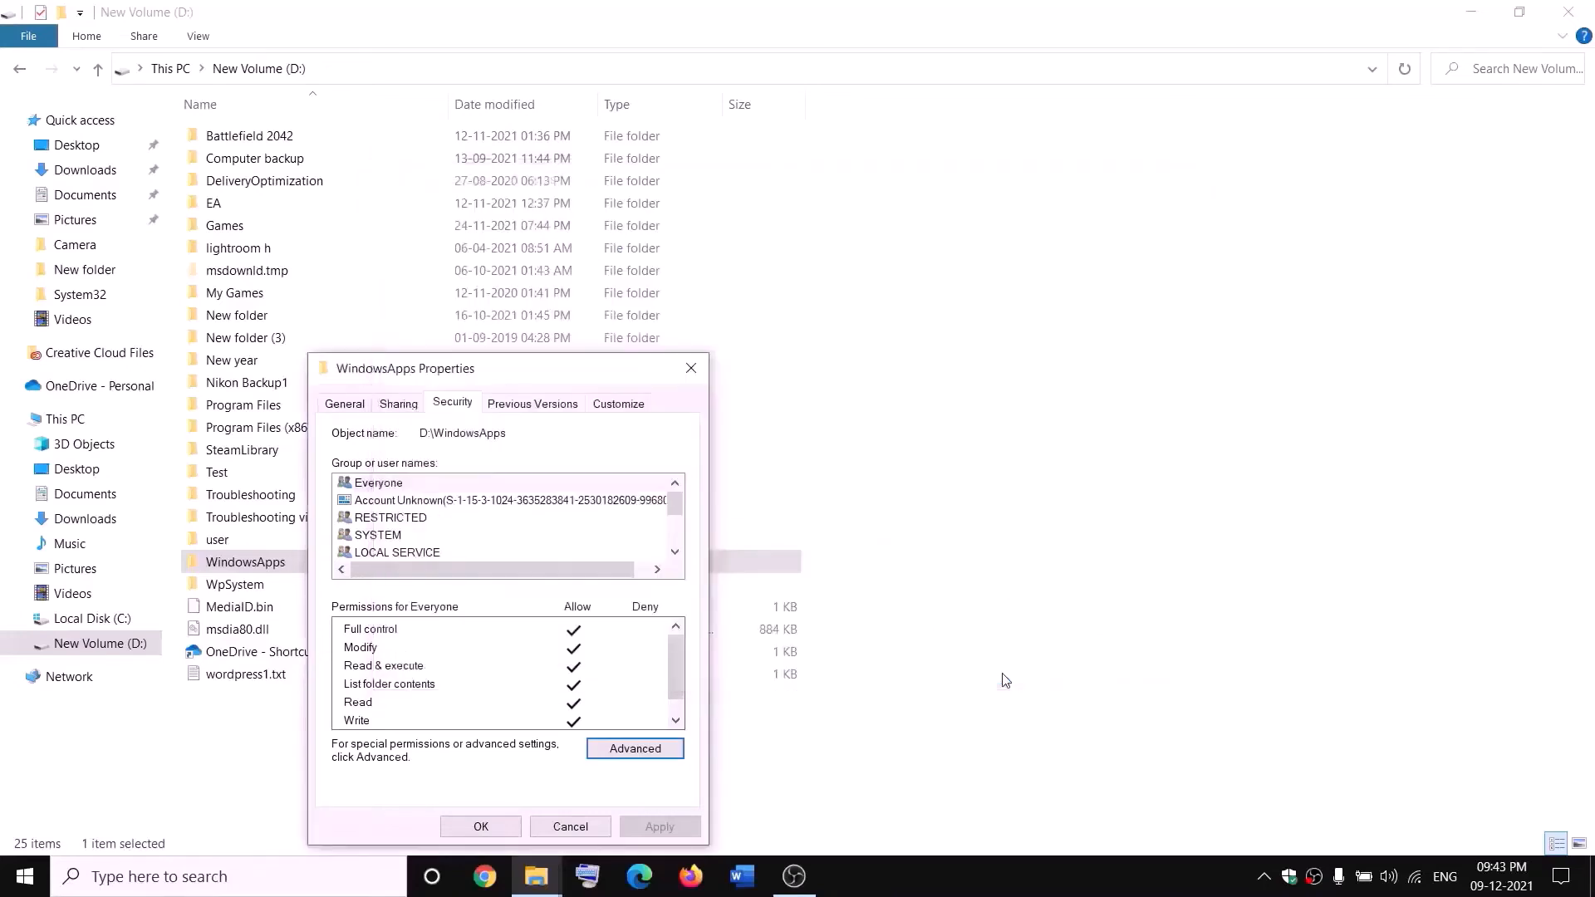
click(500, 830)
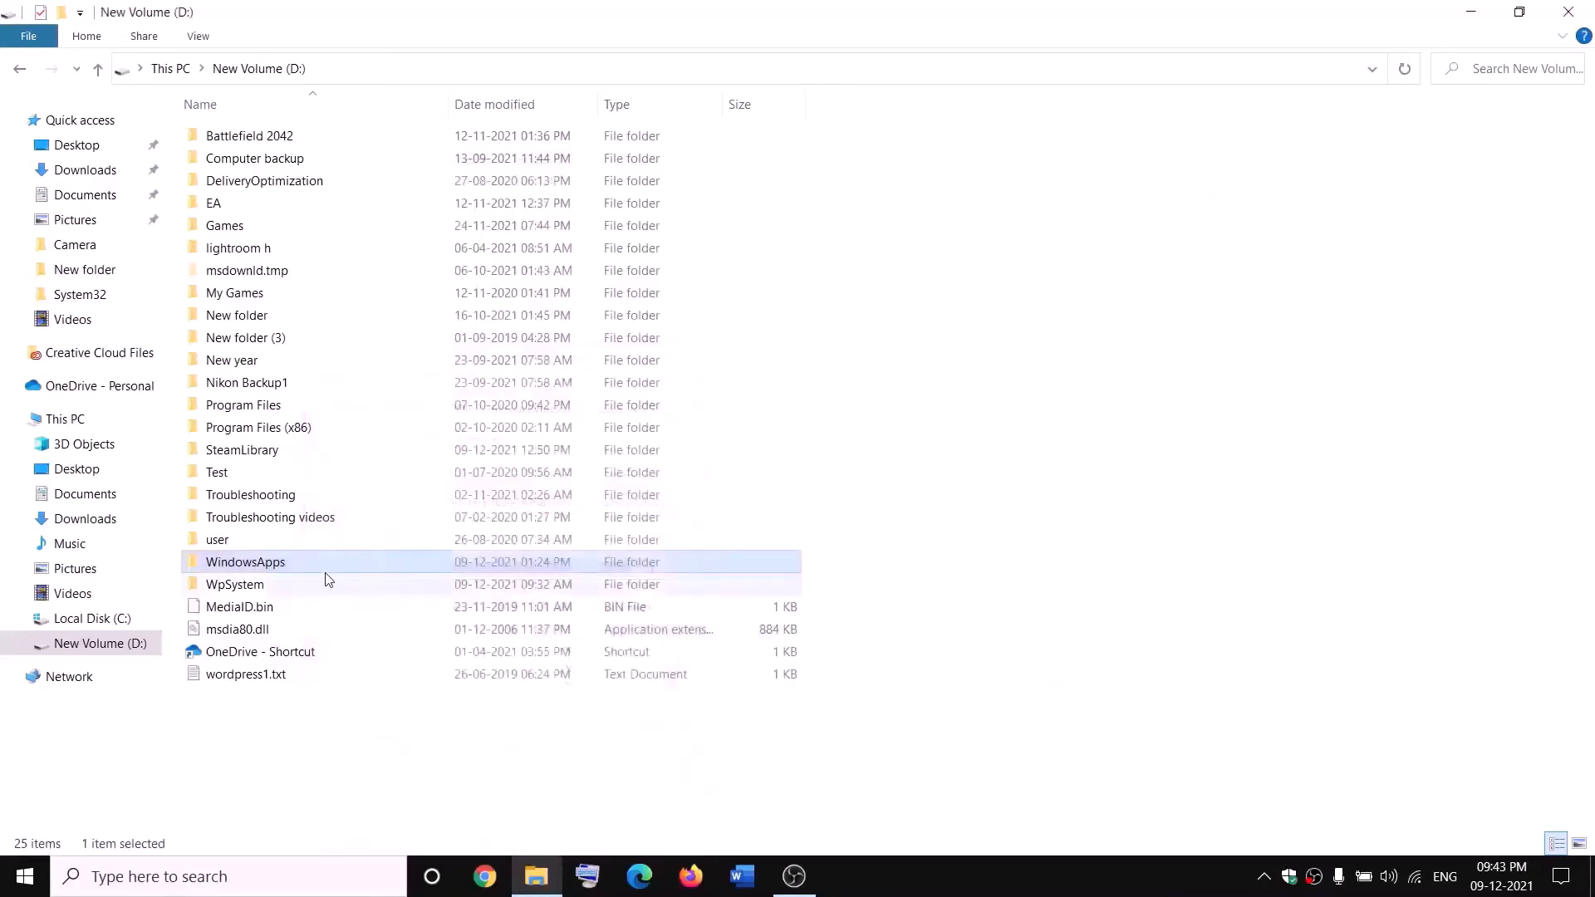
Reopen the WindowsApps folder's Advanced Security Settings
right_click(304, 571)
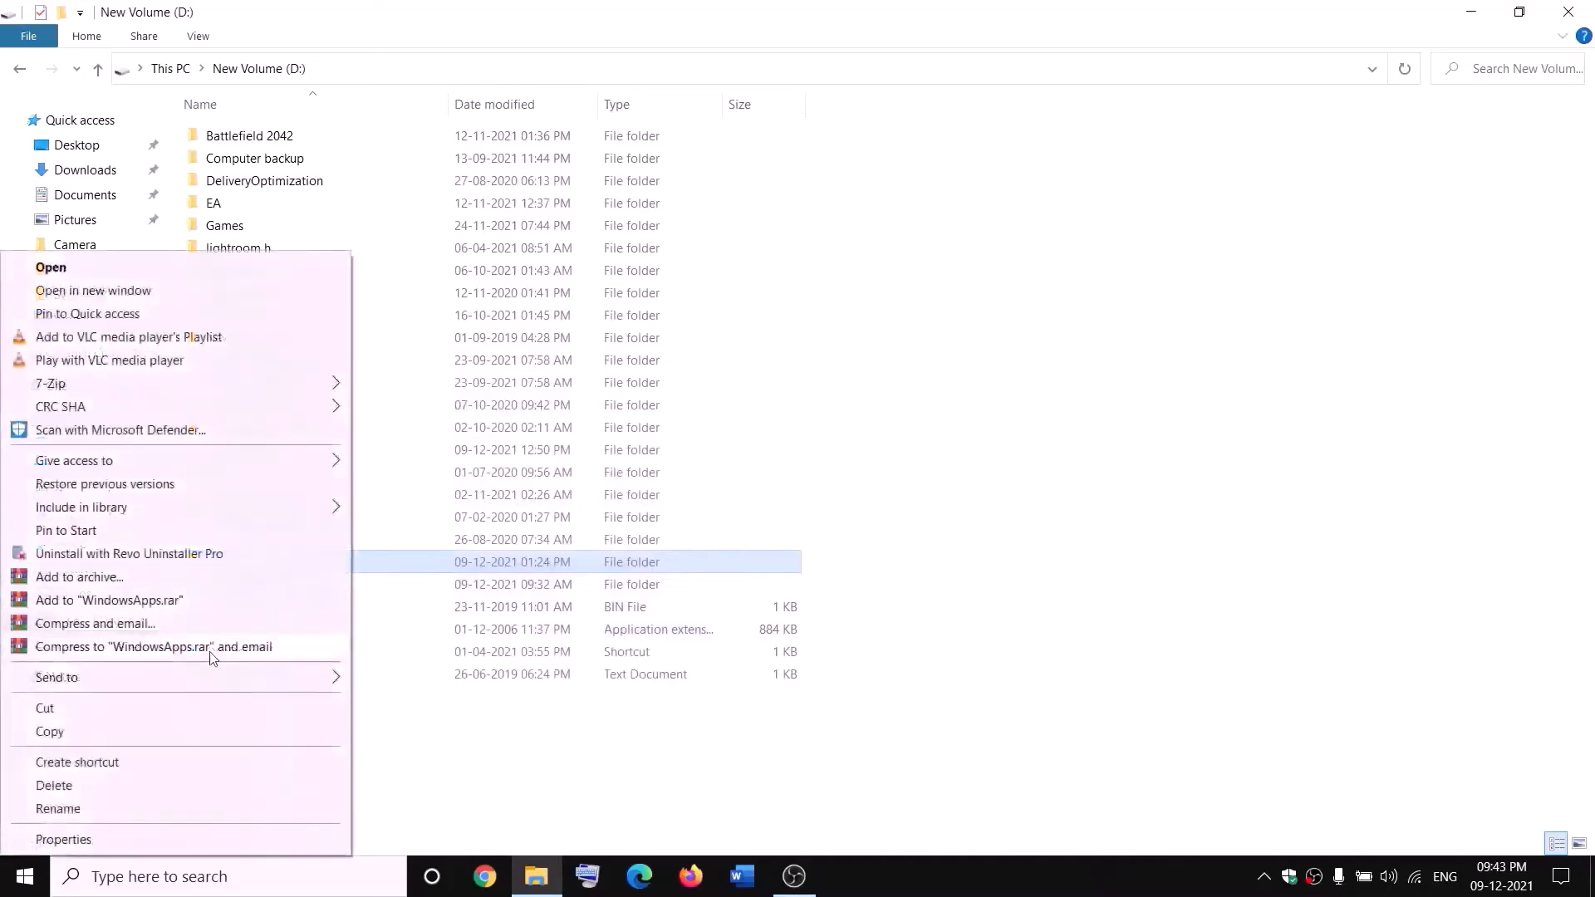
click(61, 841)
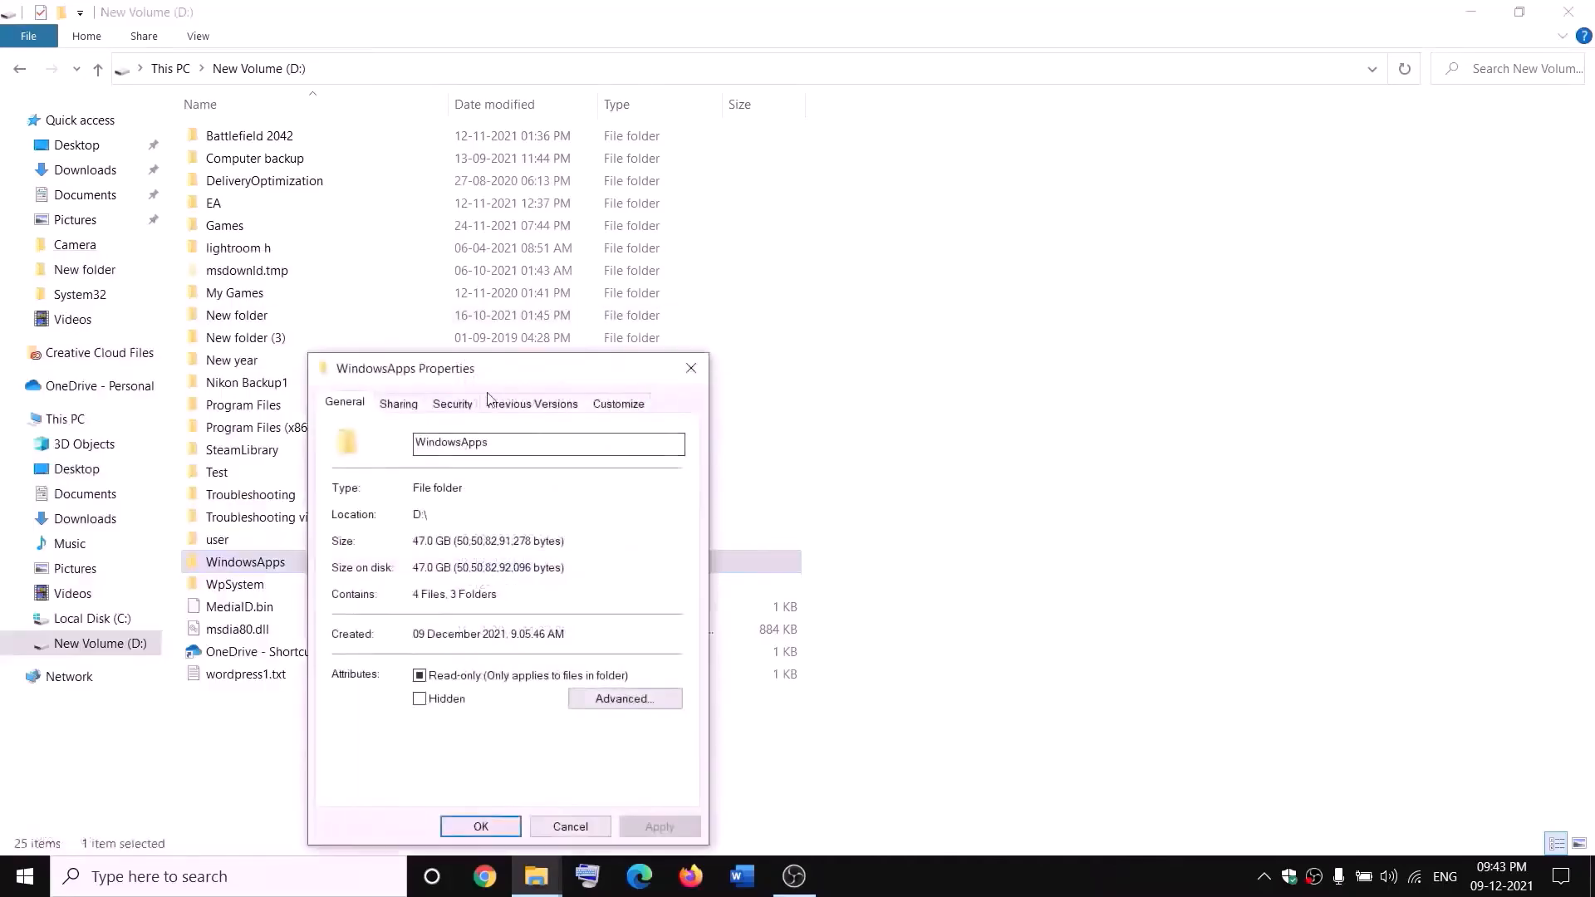
click(453, 405)
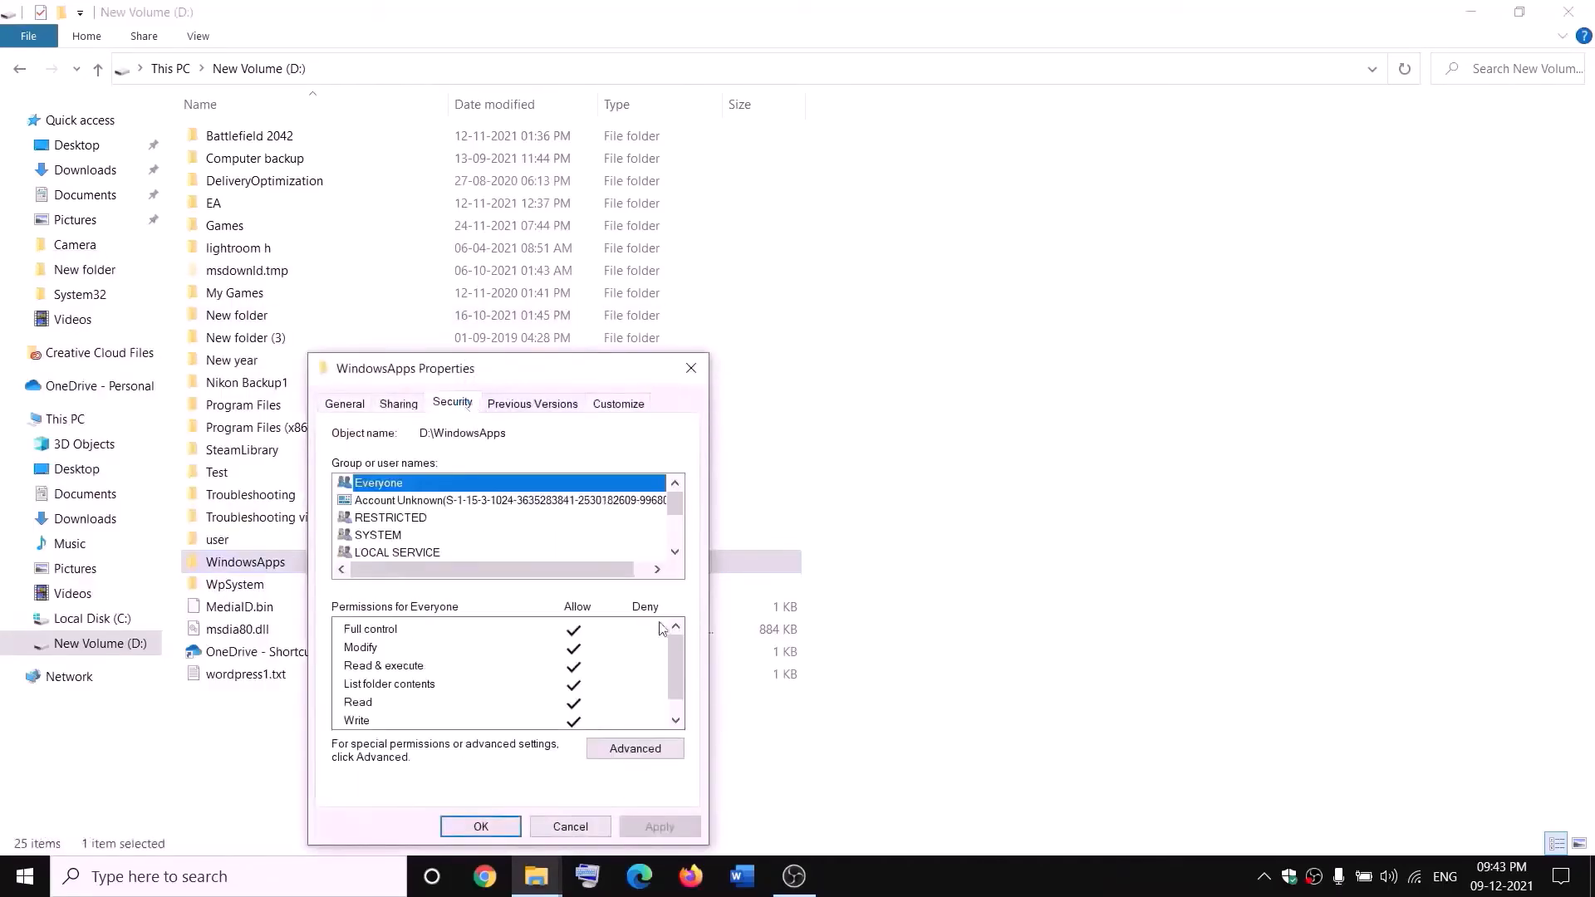
click(681, 747)
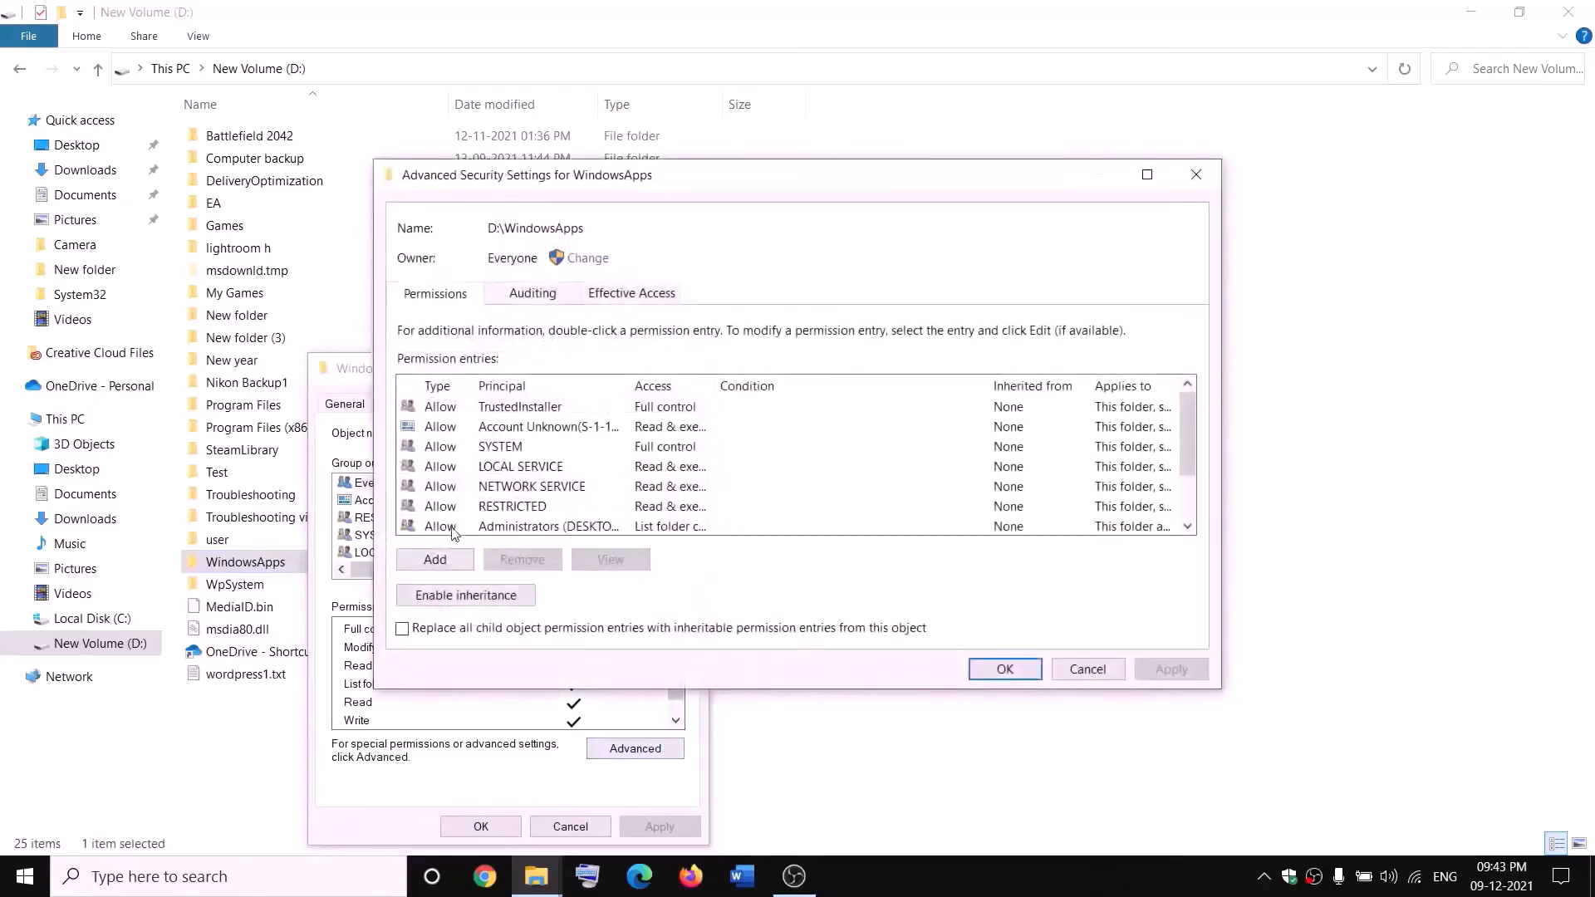
Add an Everyone permission entry with Full control, apply it, and close the dialogs
click(435, 559)
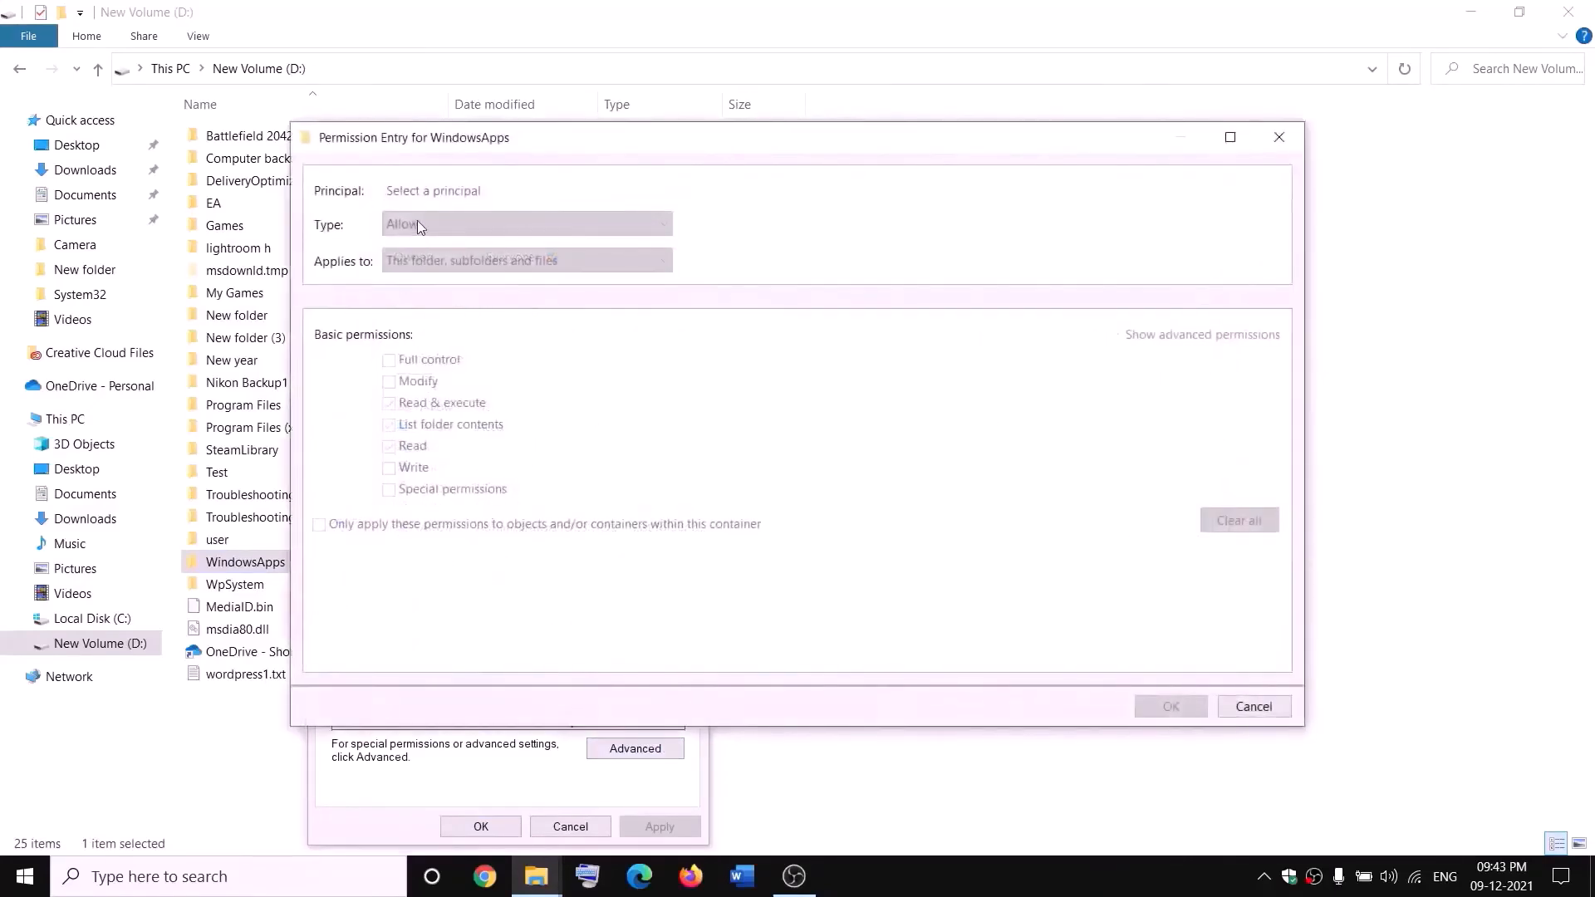
click(425, 193)
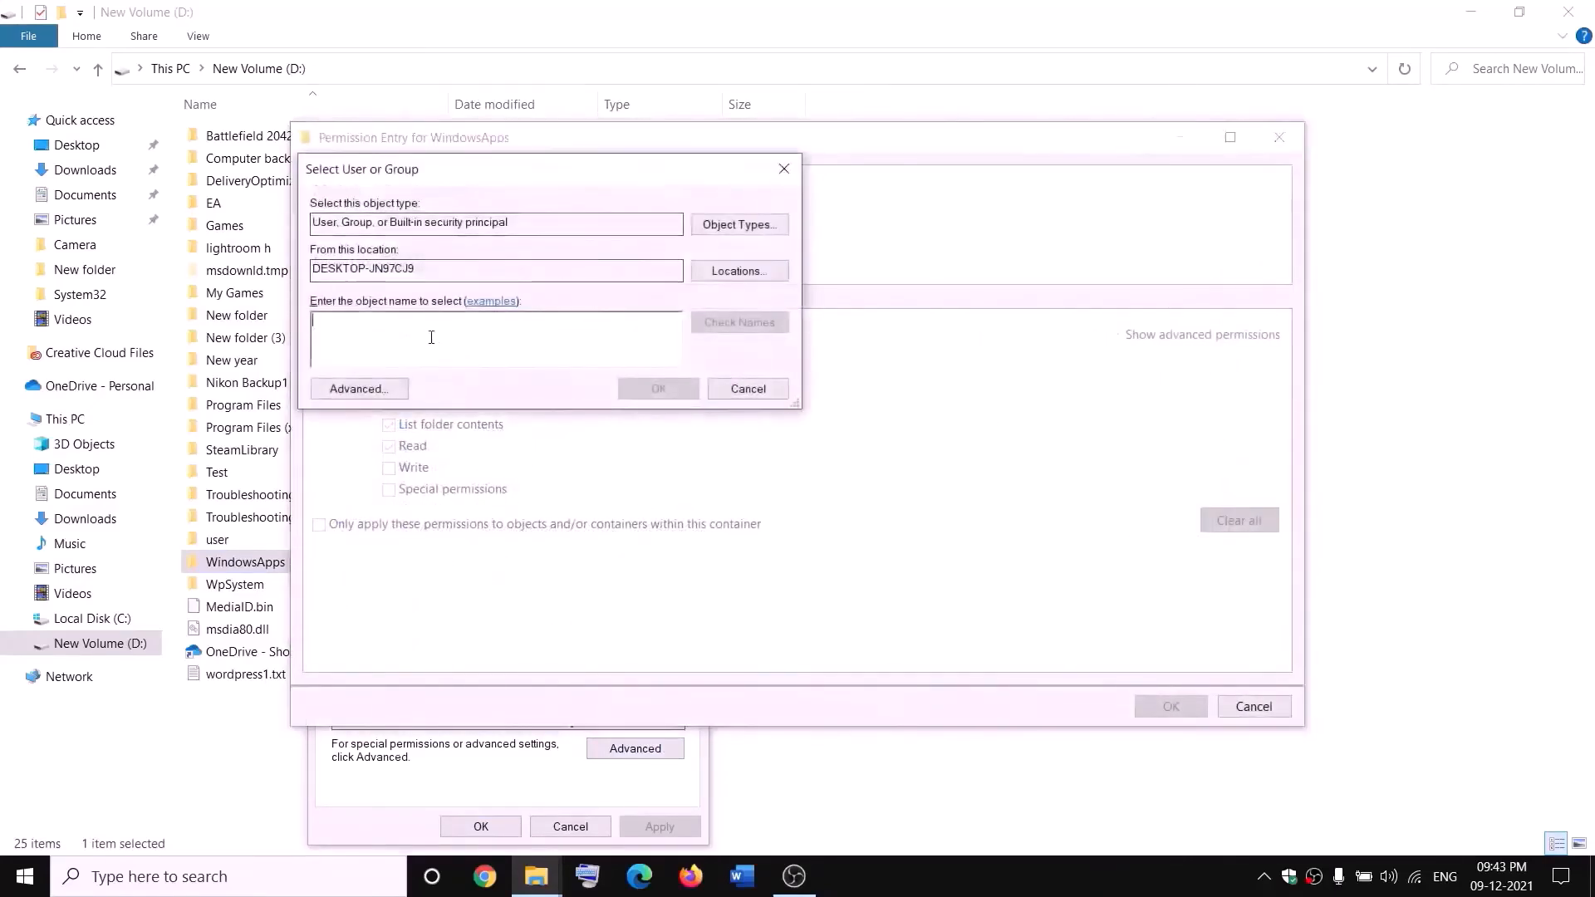
text(everyone)
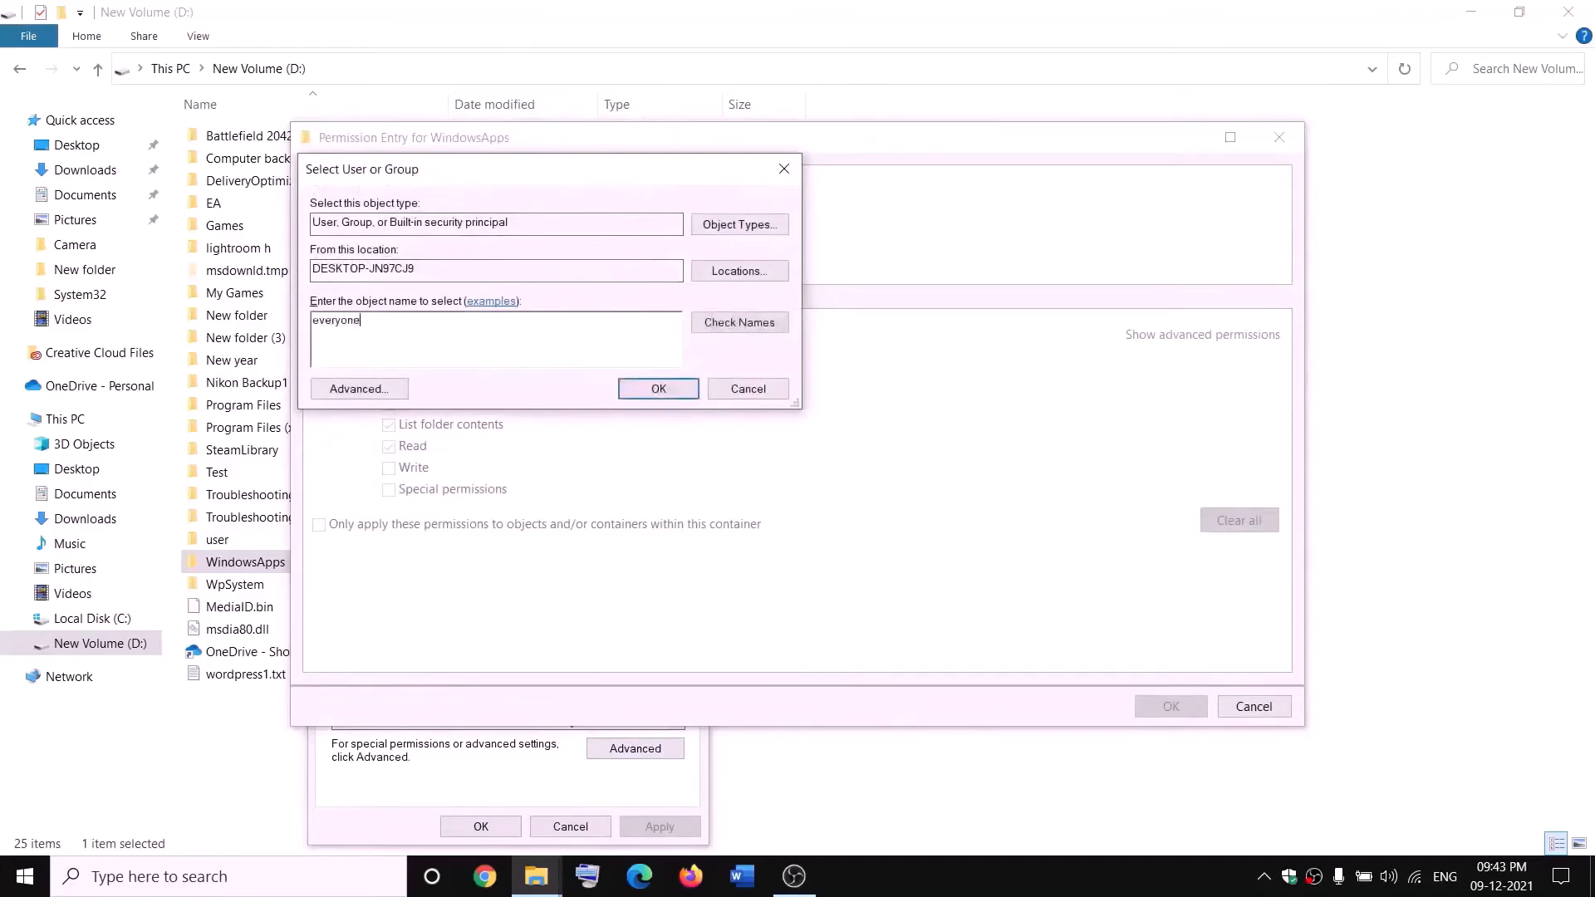
click(756, 323)
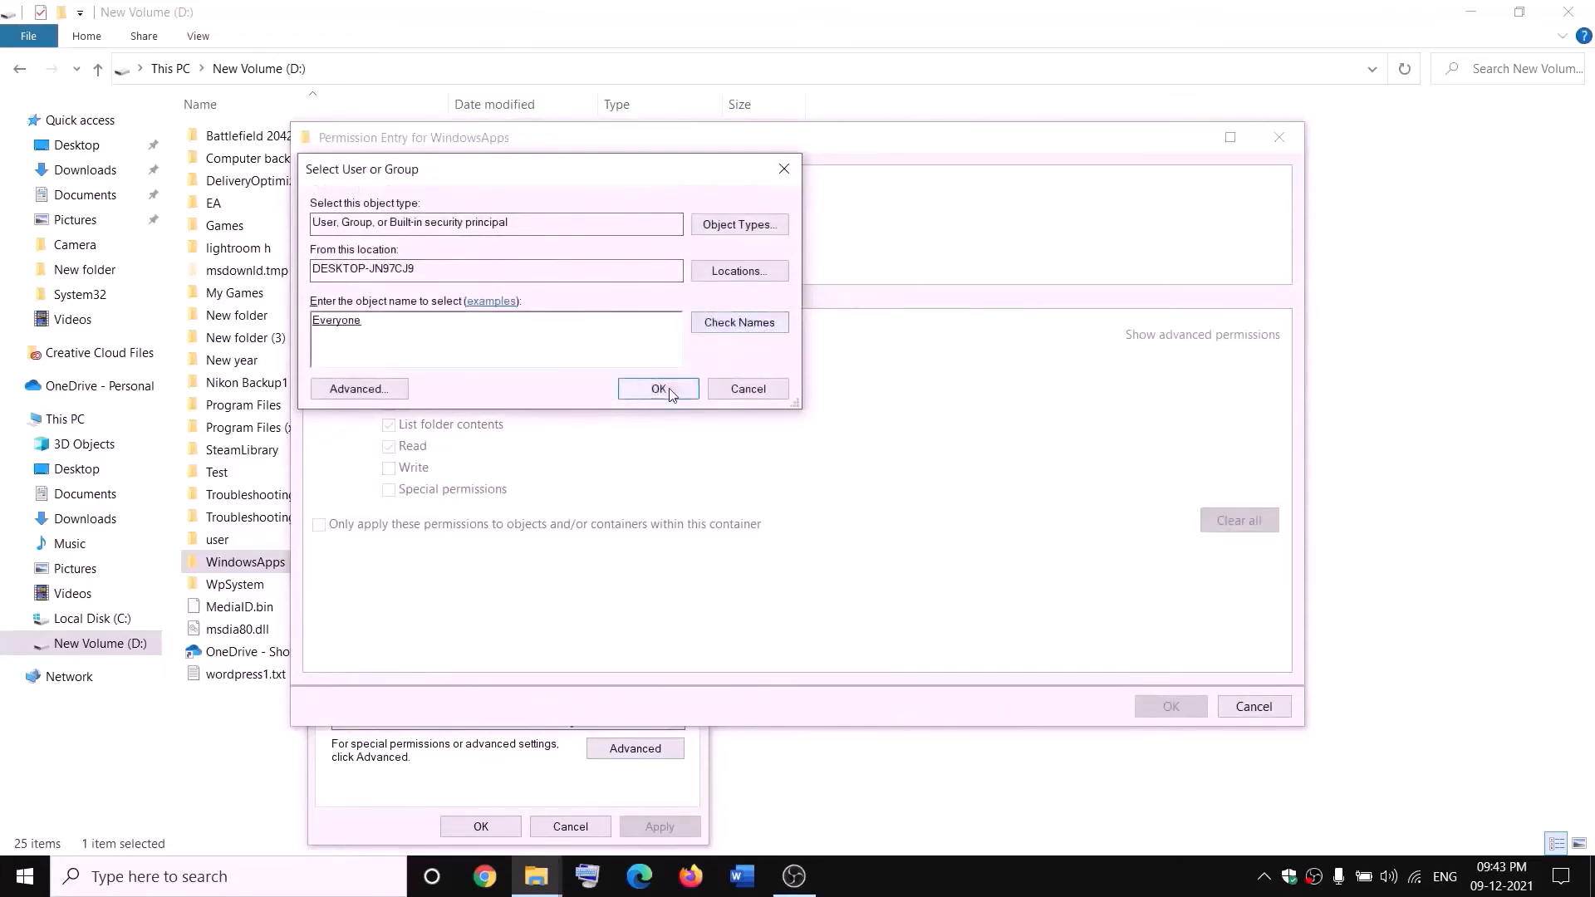
click(664, 390)
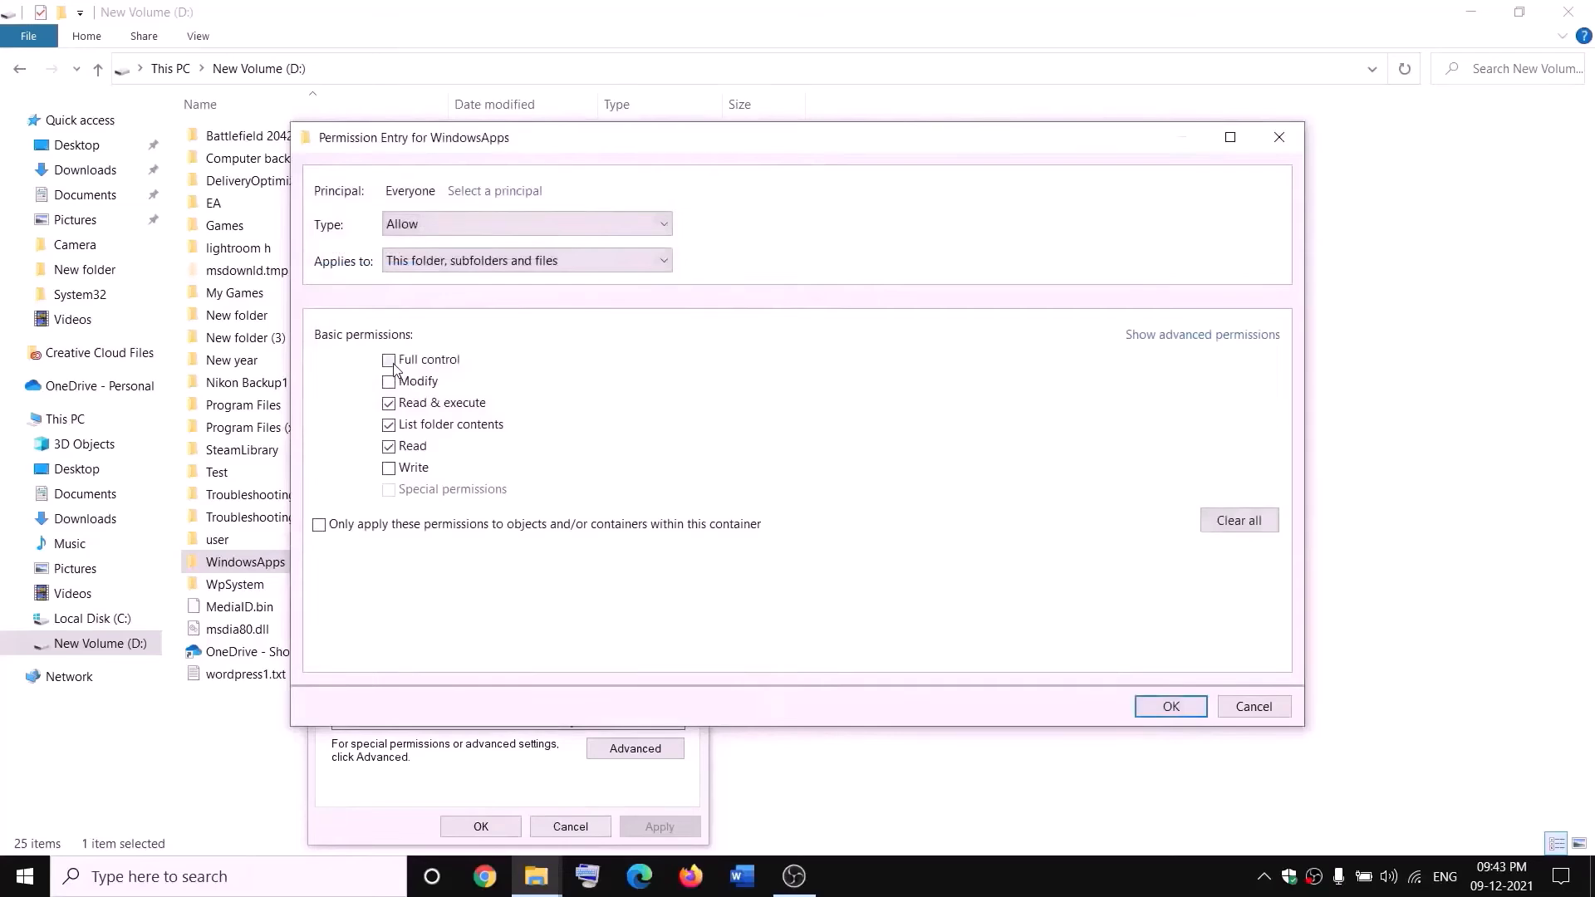
click(1192, 702)
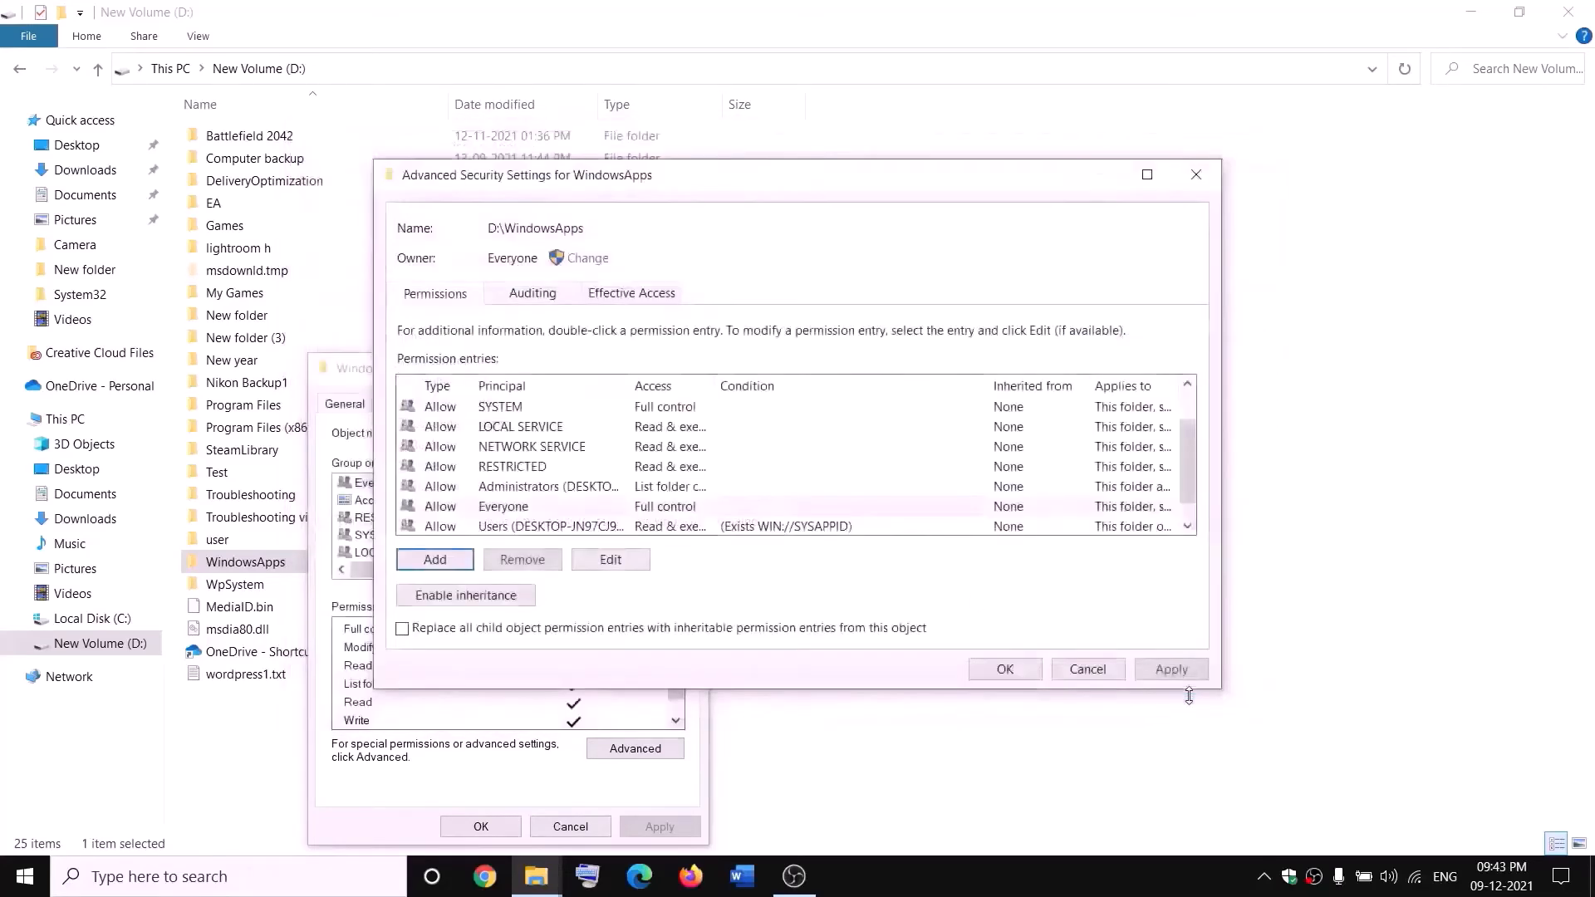
click(1168, 677)
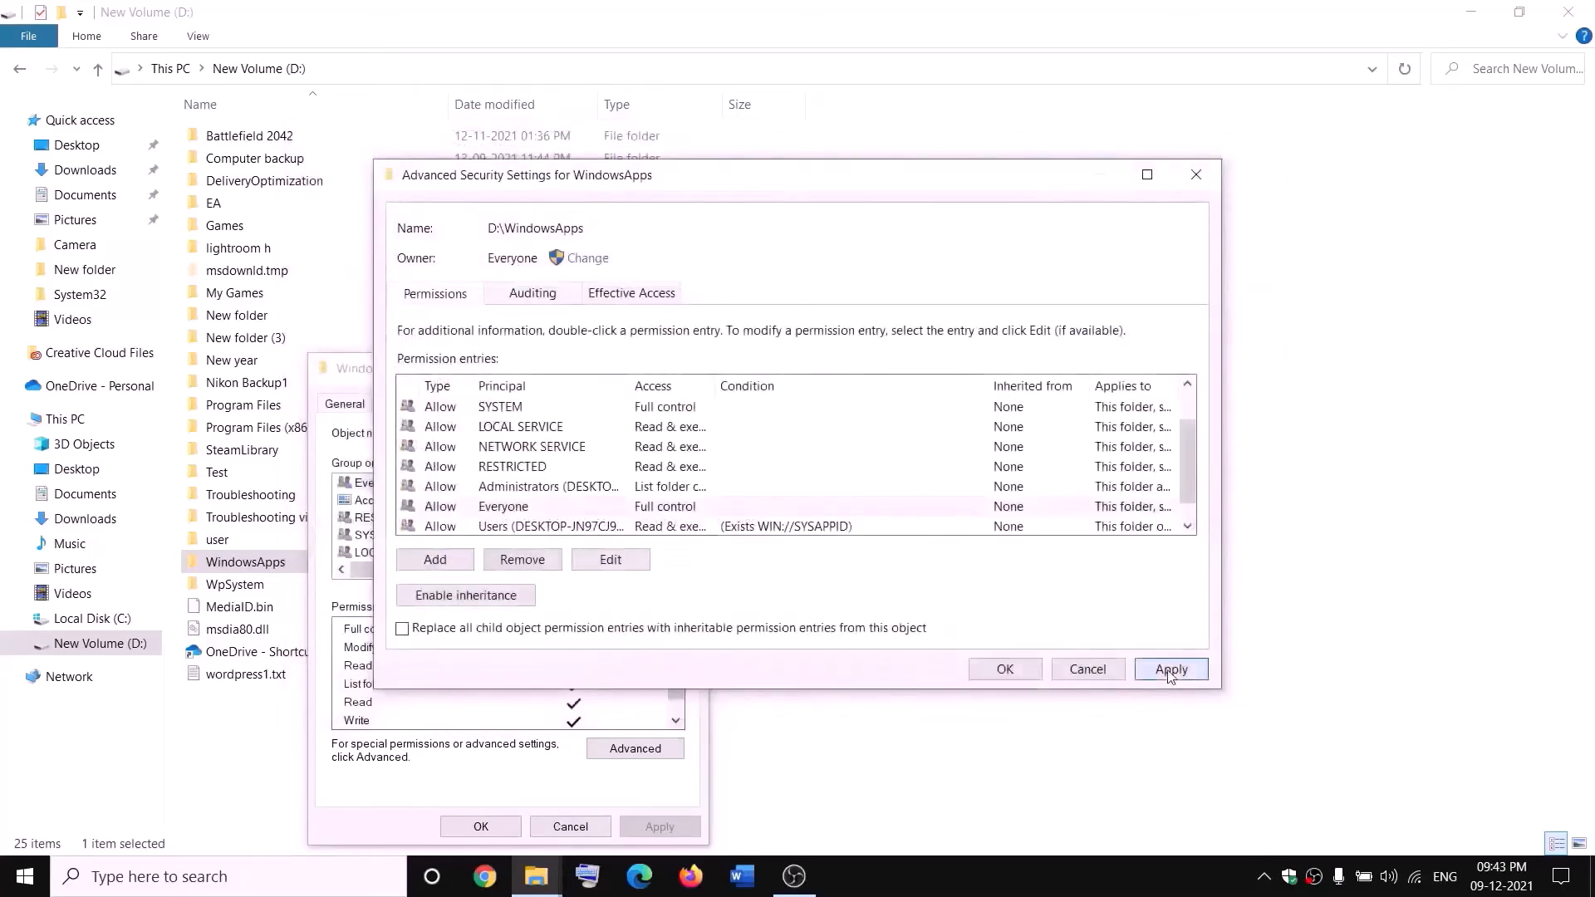
click(1001, 672)
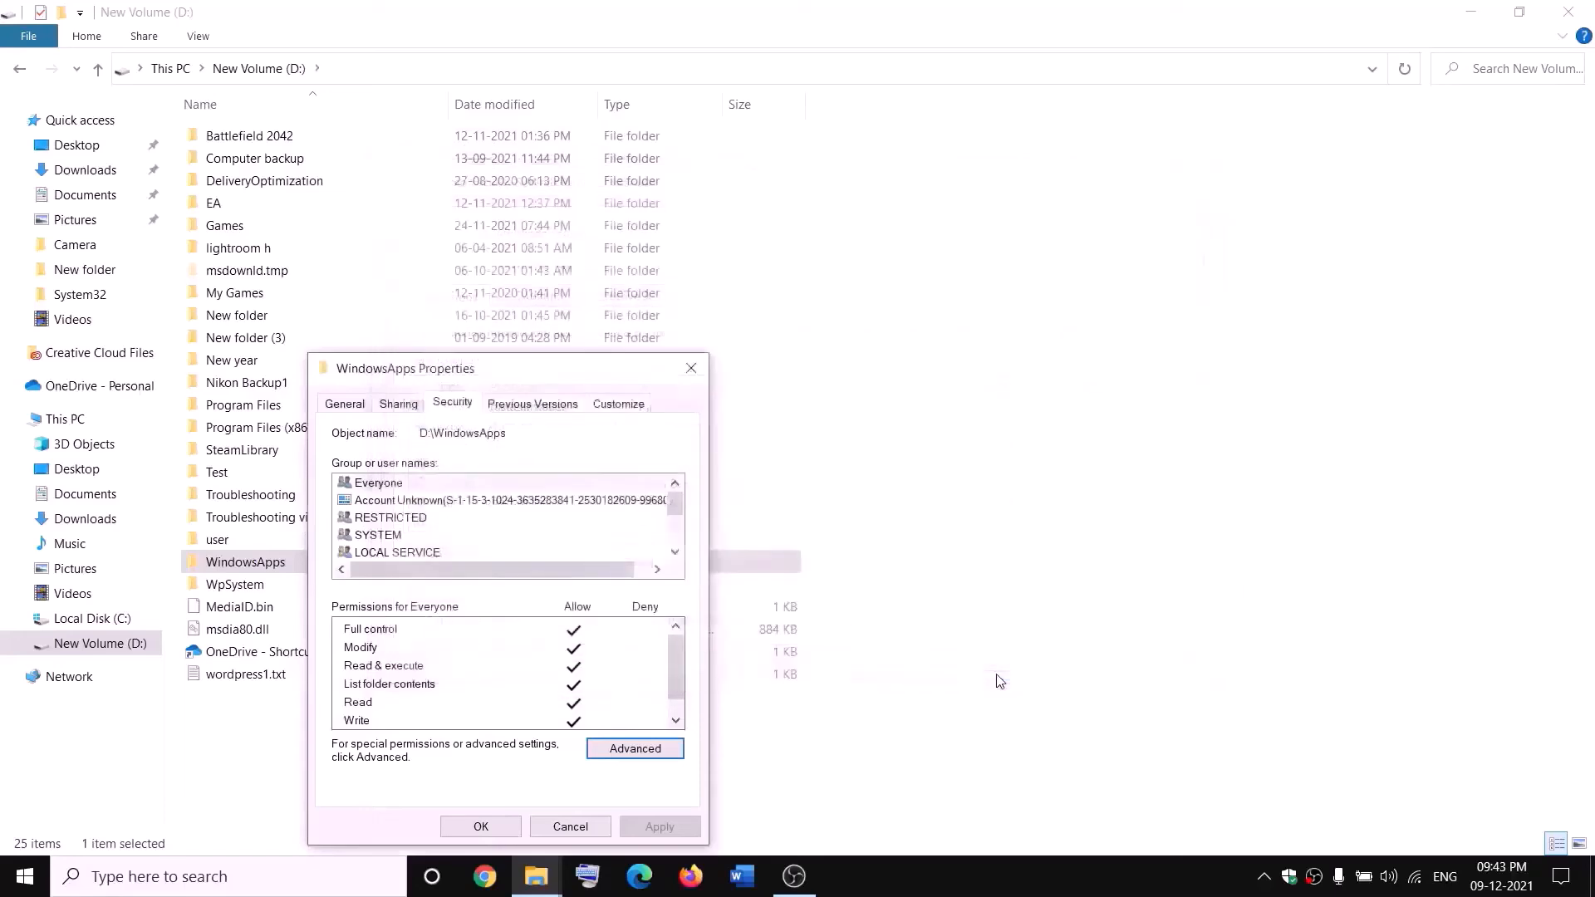
click(514, 827)
Append .old to the WindowsApps folder name, making it WindowsApps.old
right_click(301, 571)
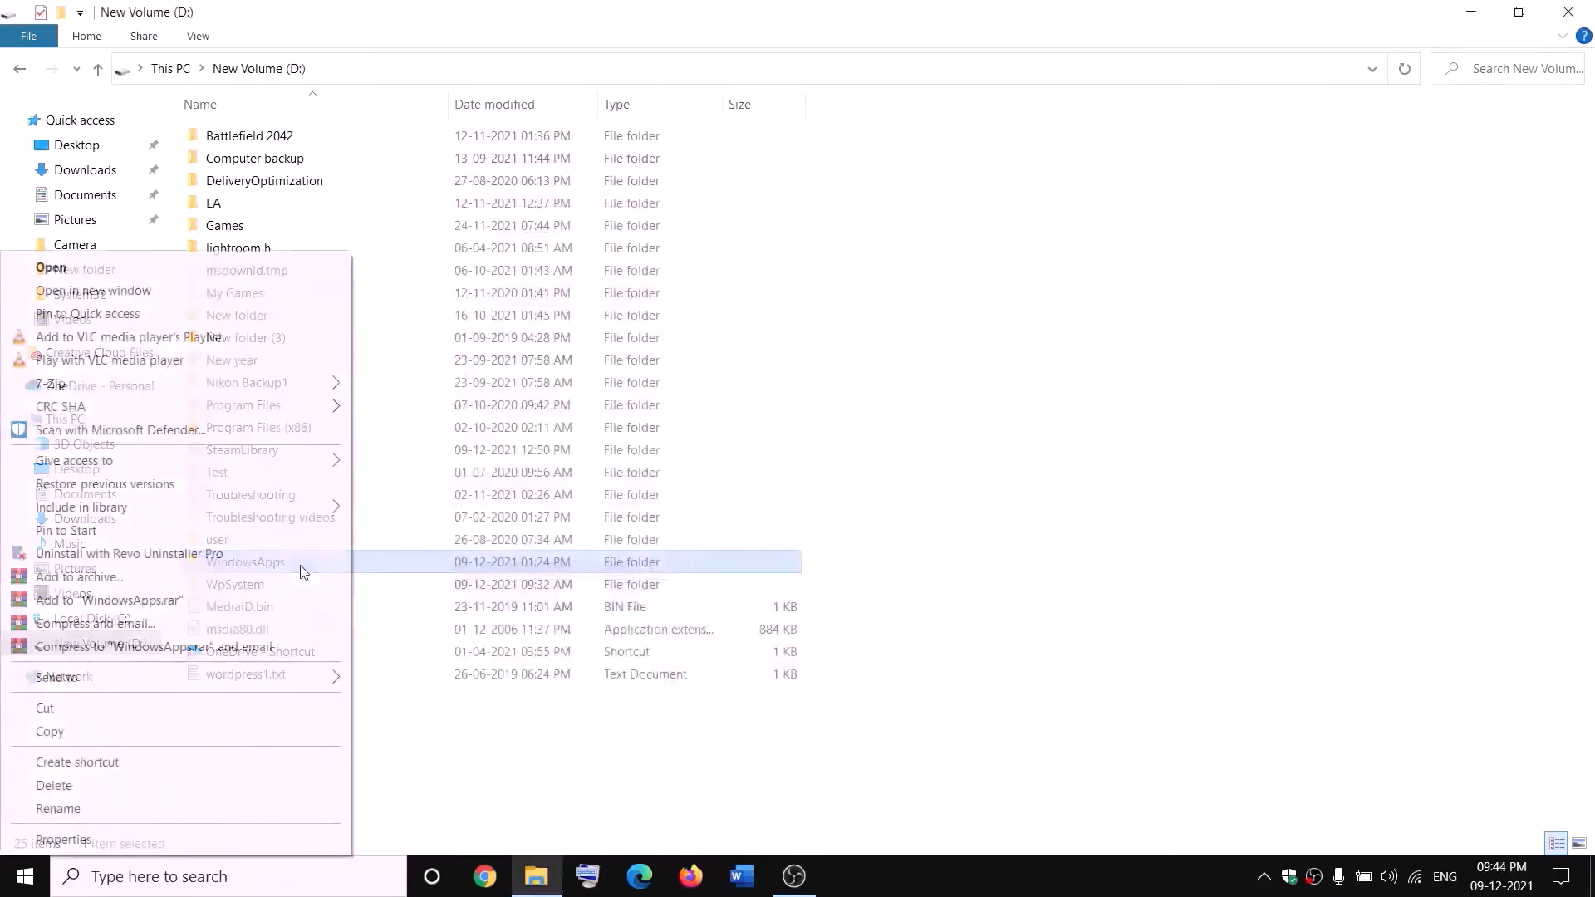
click(52, 809)
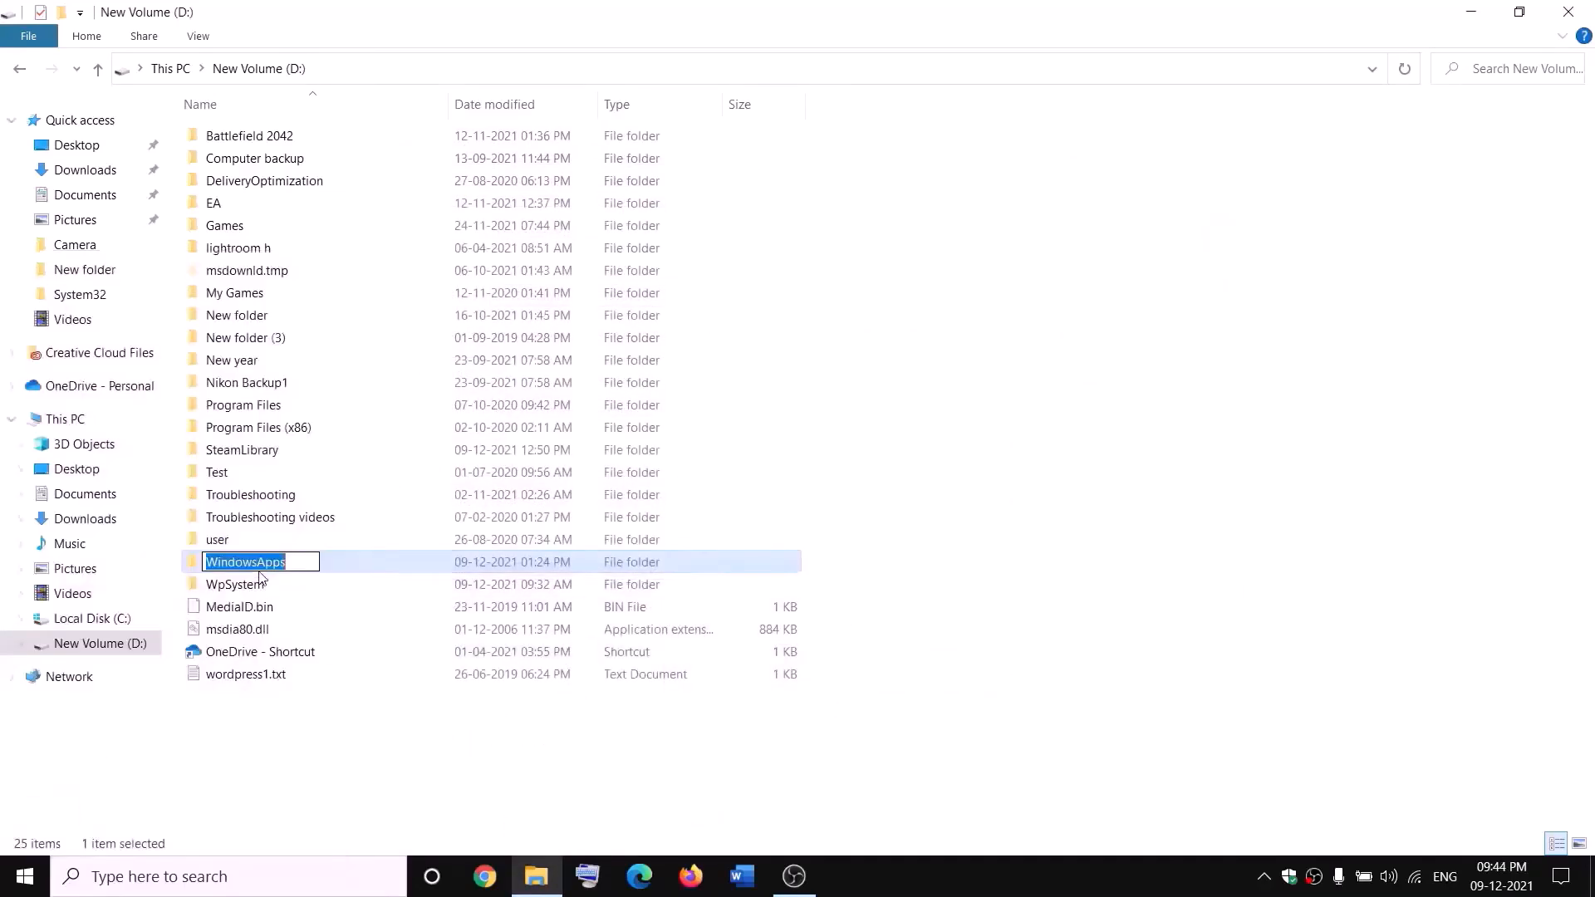
click(298, 557)
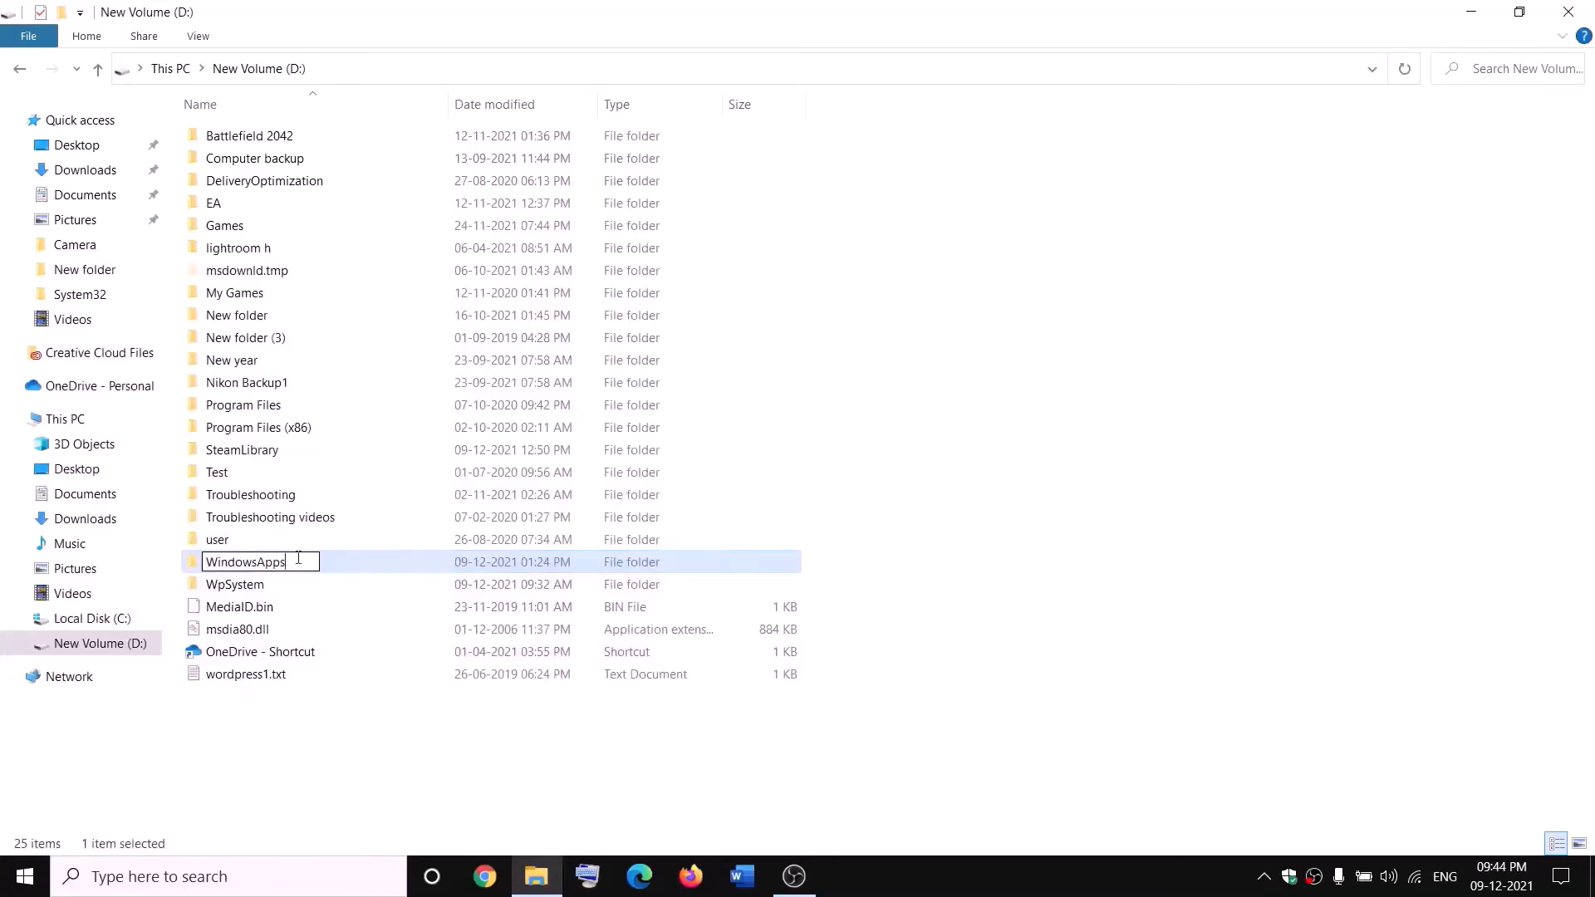
text(.old)
click(363, 725)
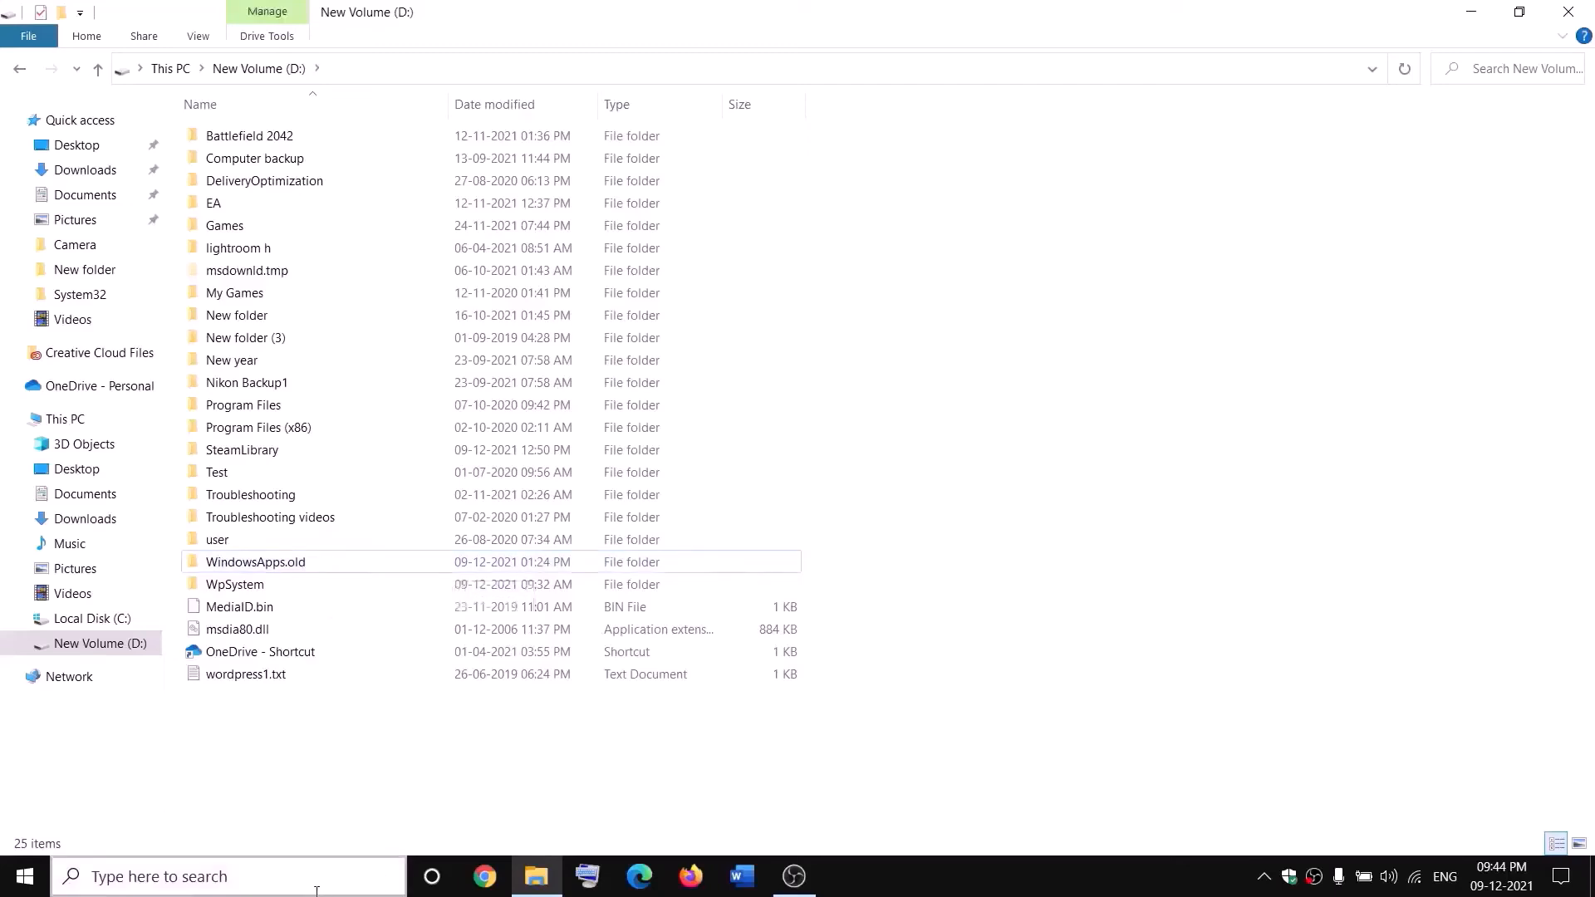
End the Gaming Services background process in Task Manager and close Task Manager
right_click(24, 877)
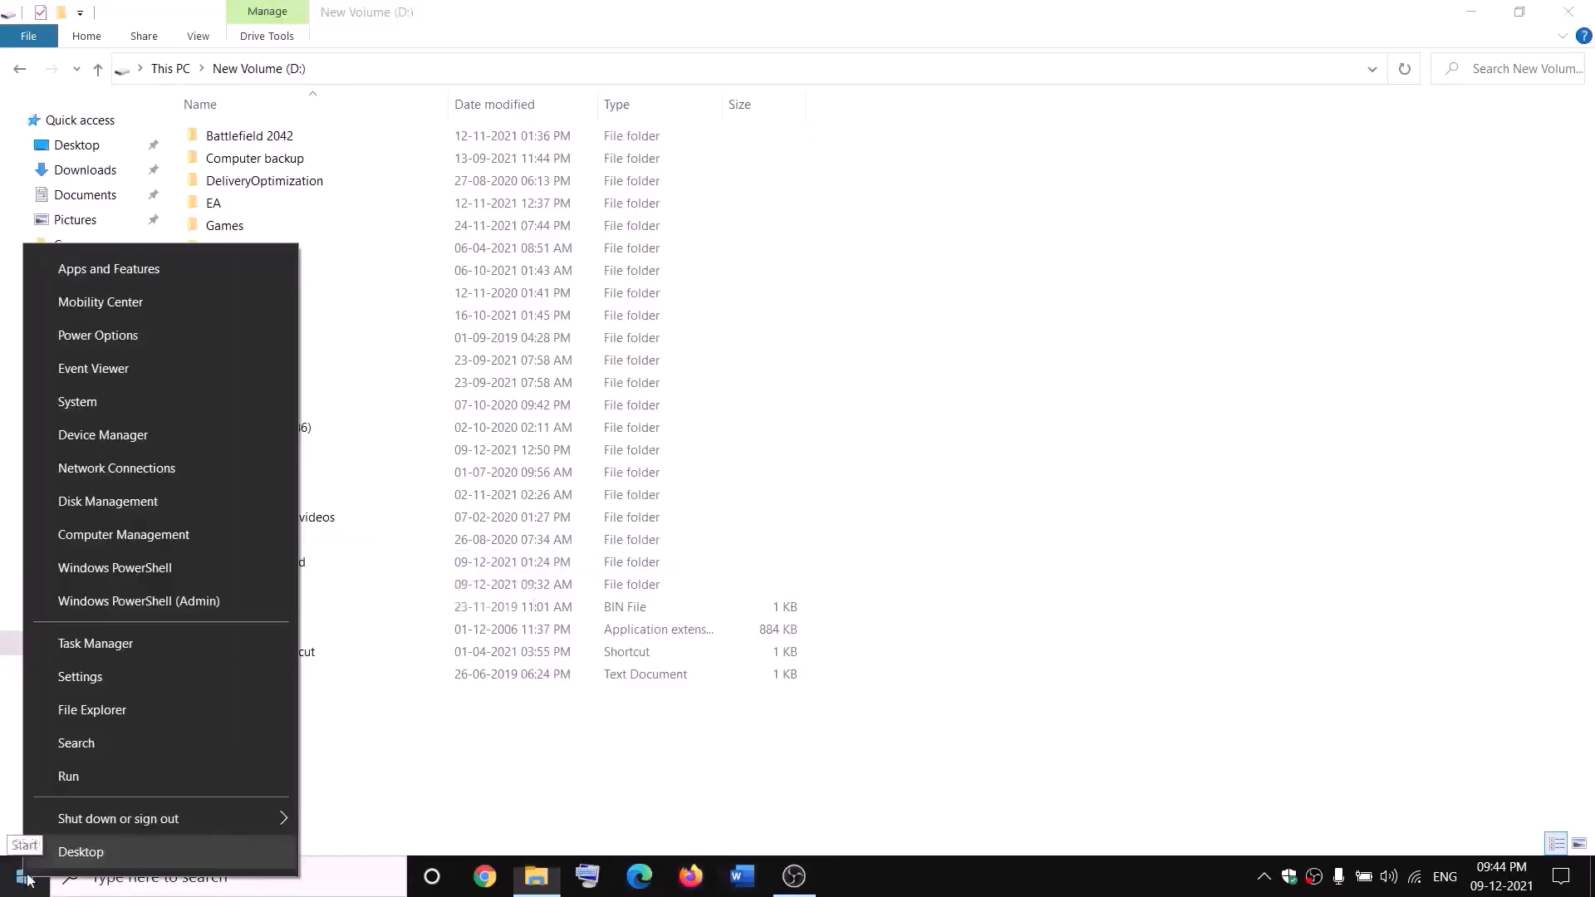
click(87, 652)
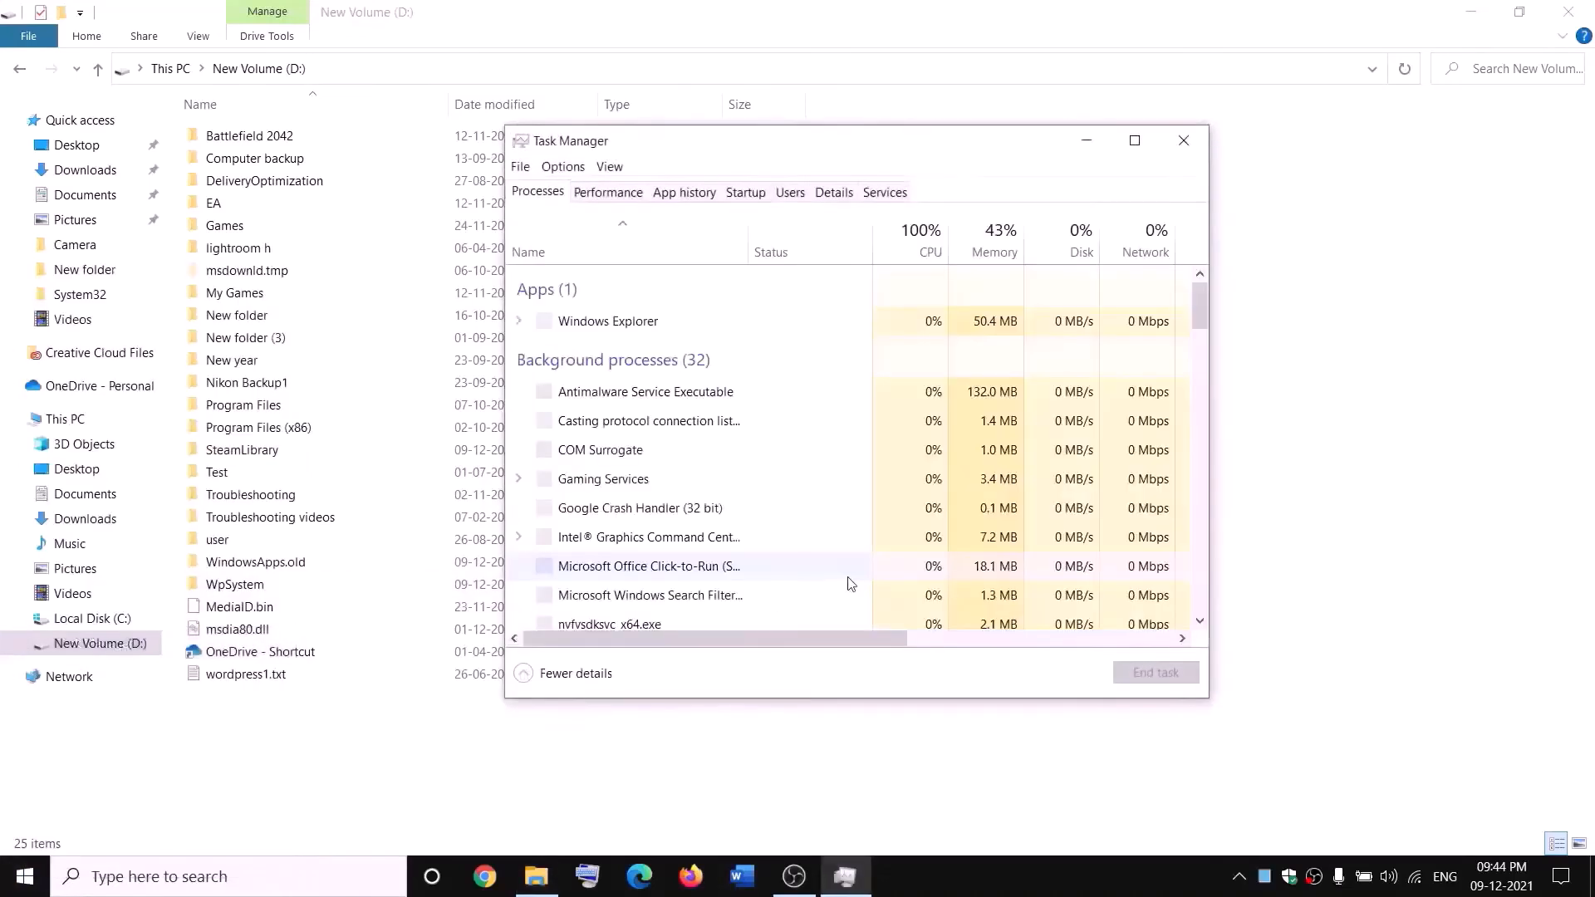
scroll(723, 460, down, 1)
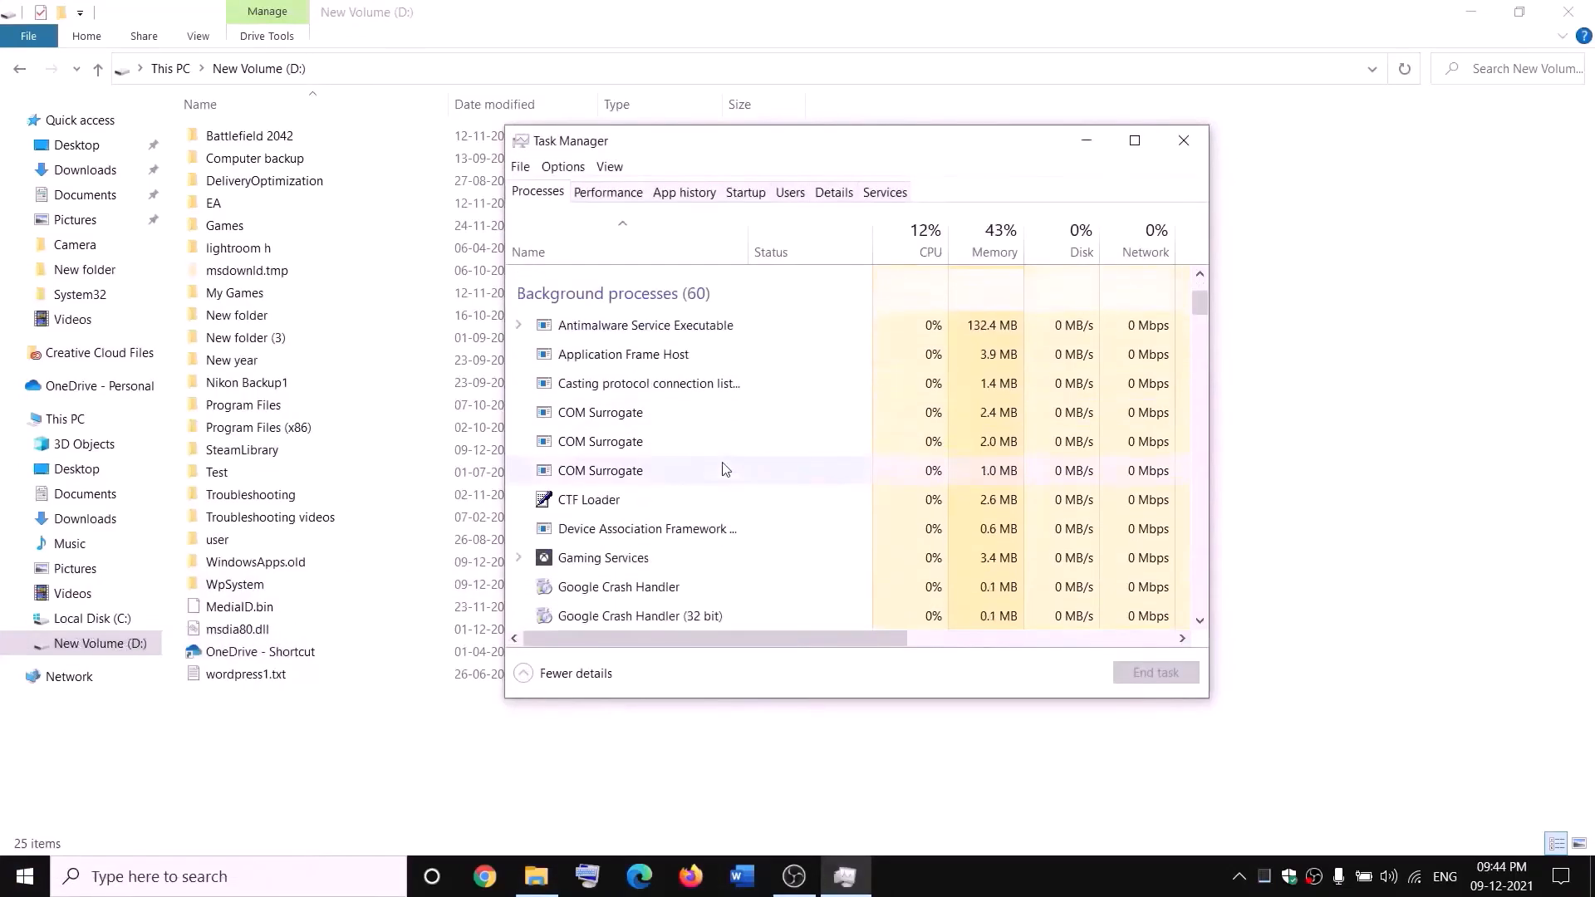
right_click(576, 566)
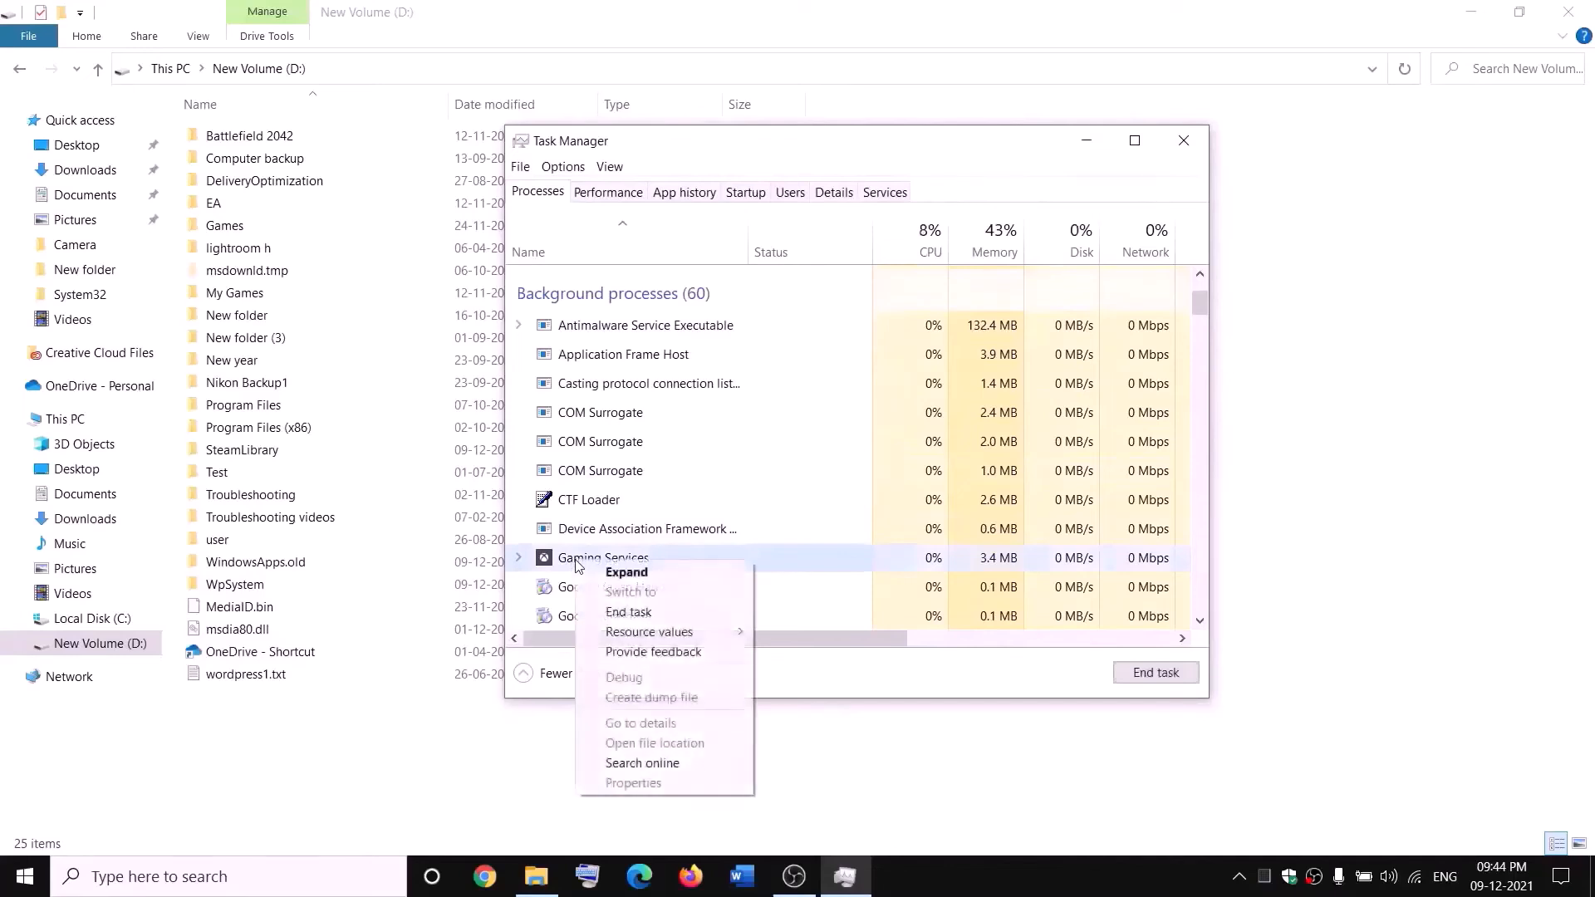
click(637, 616)
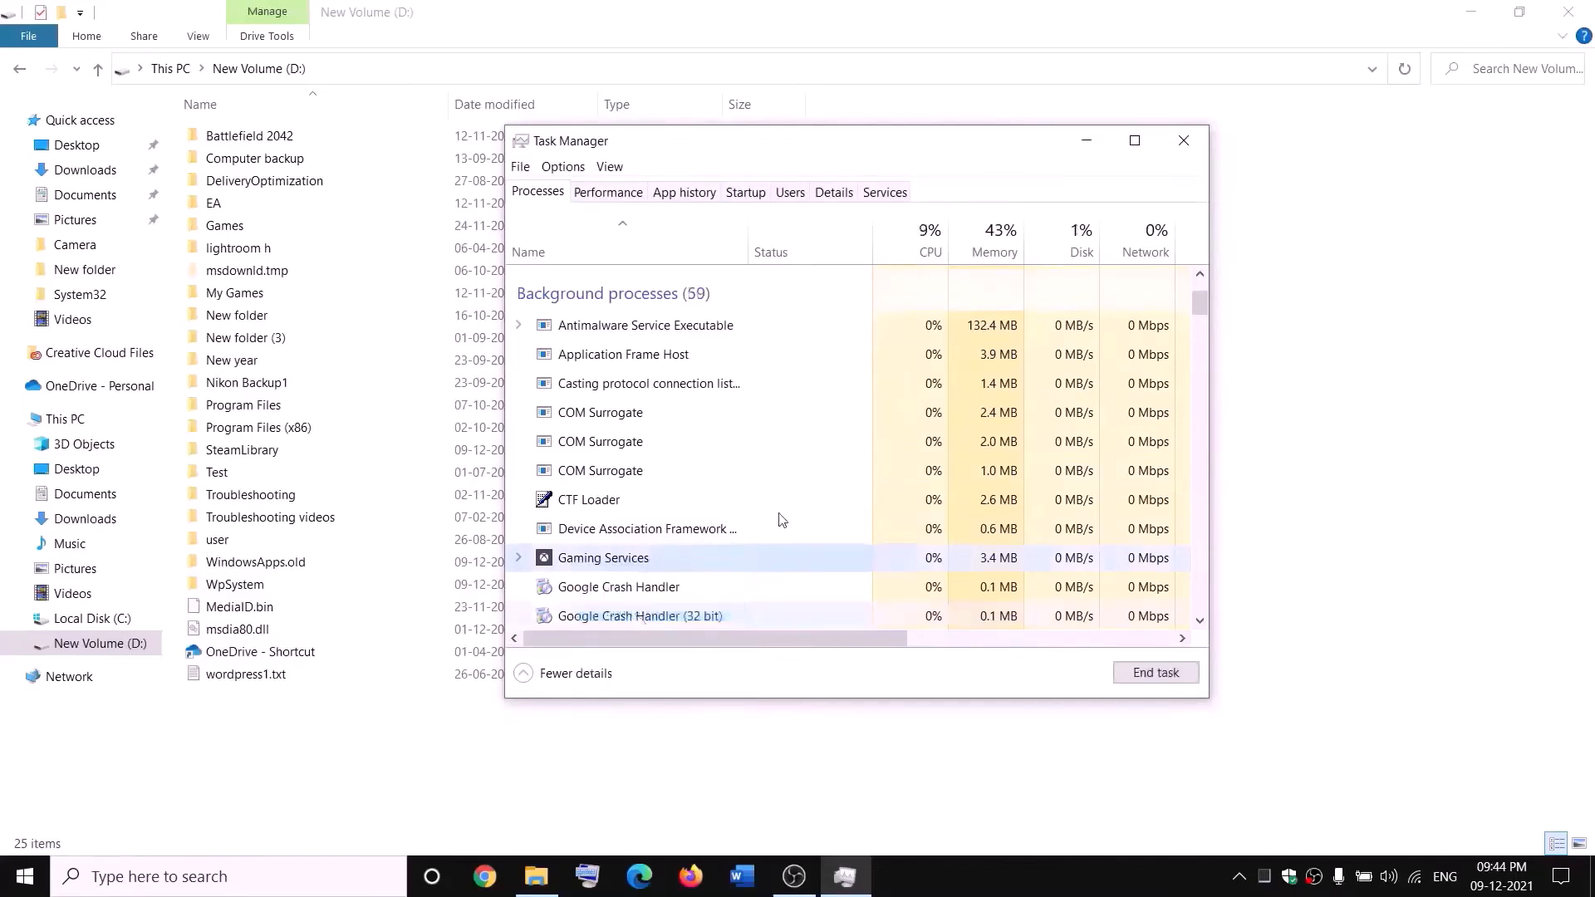
click(1183, 141)
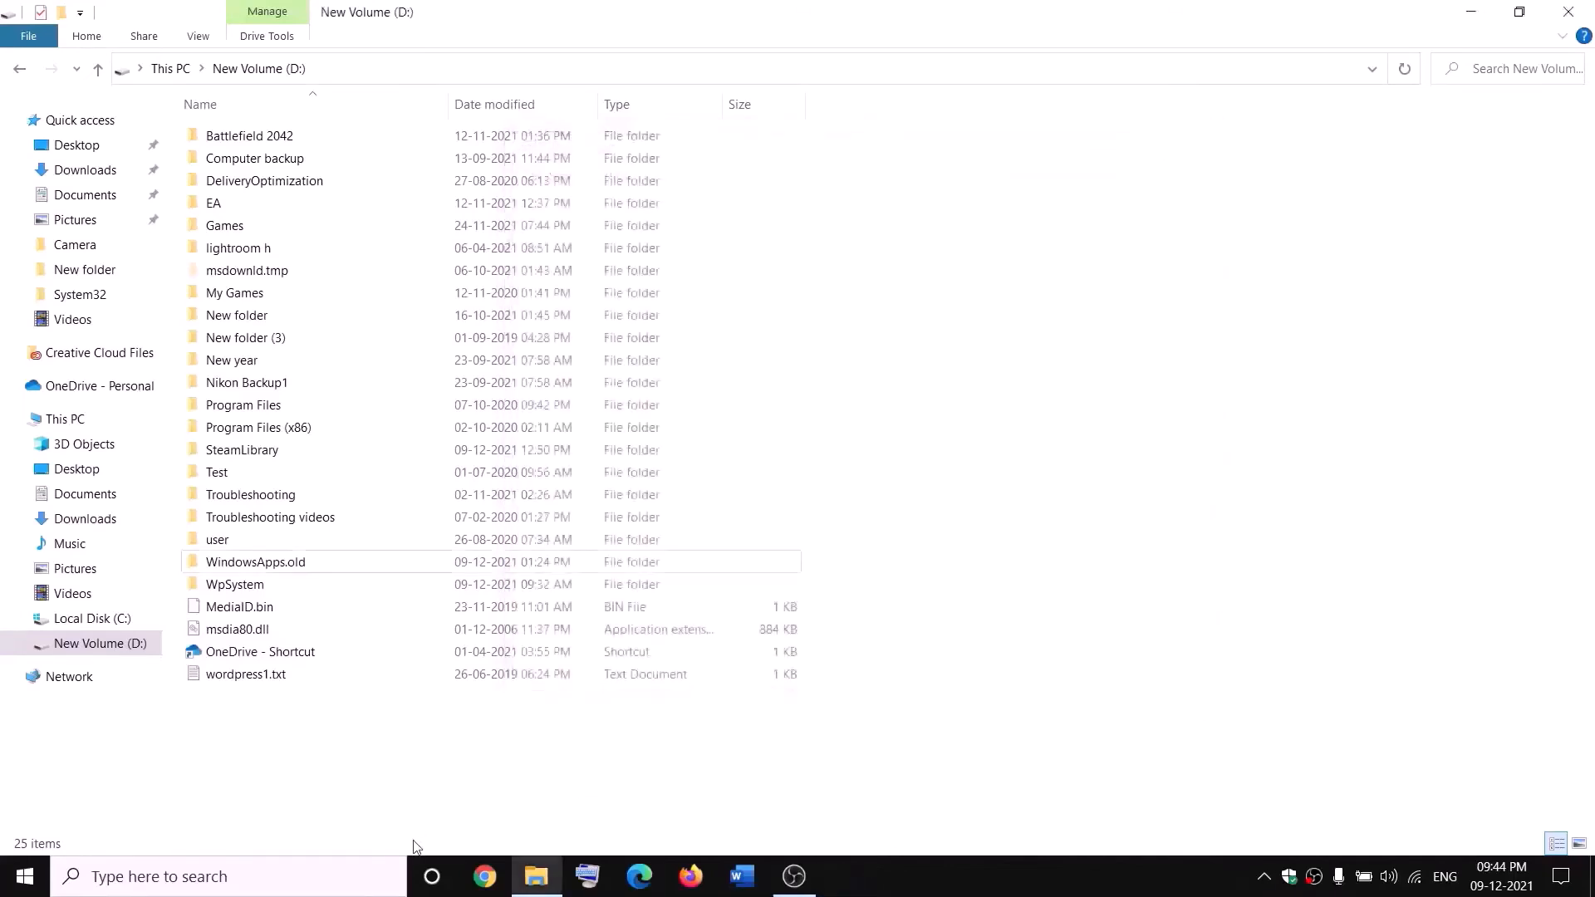
click(351, 876)
Open Services from search and jump to the services starting with G
text(services)
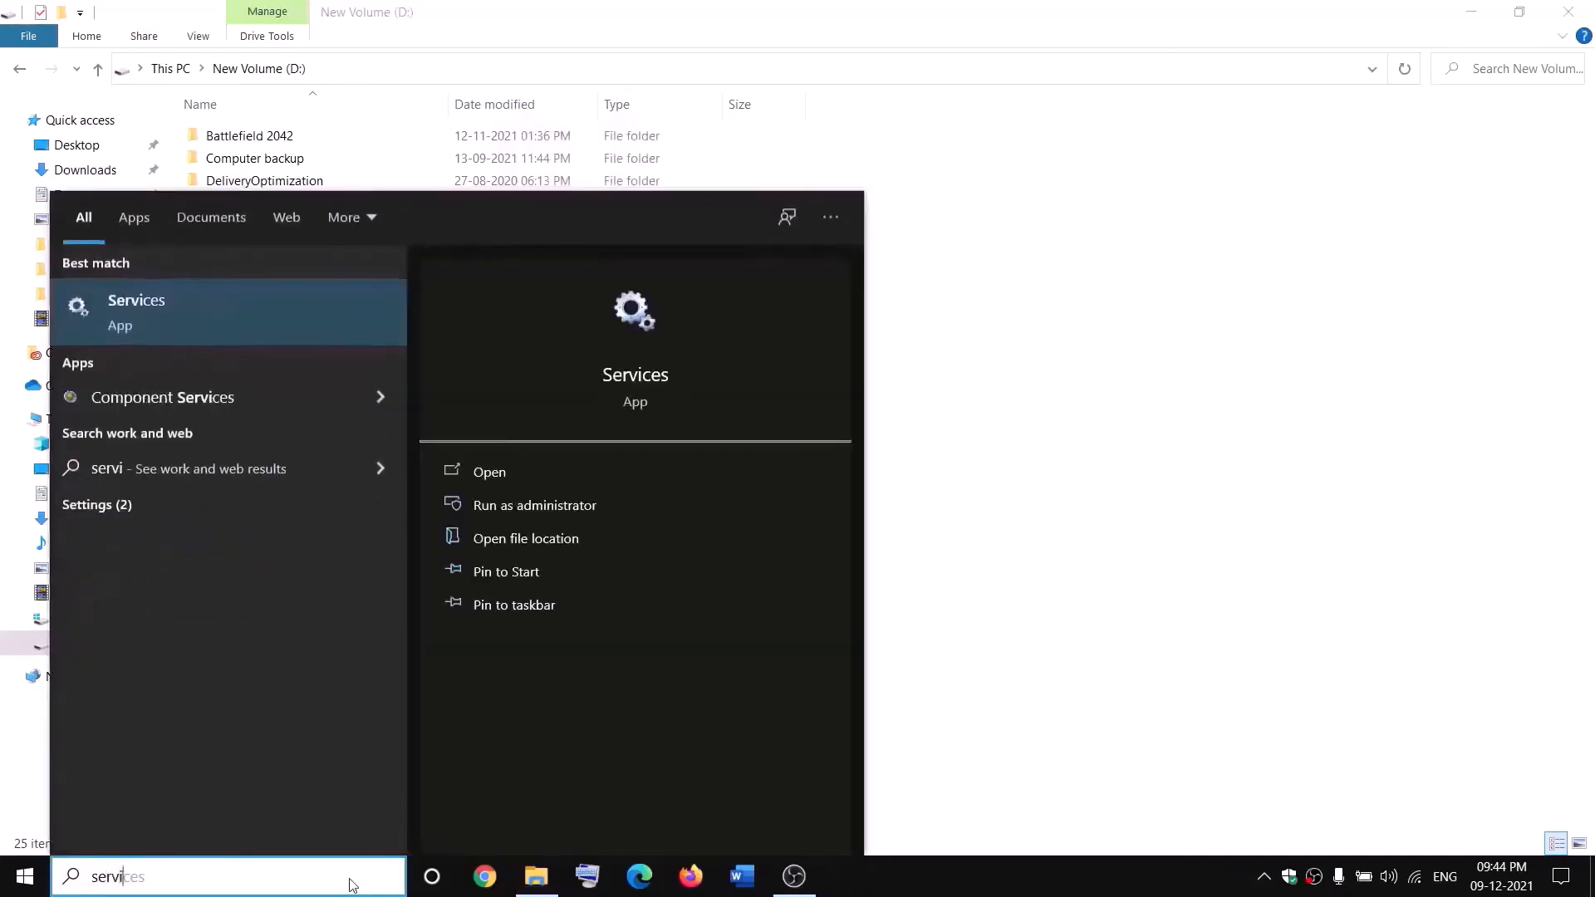
key(Return)
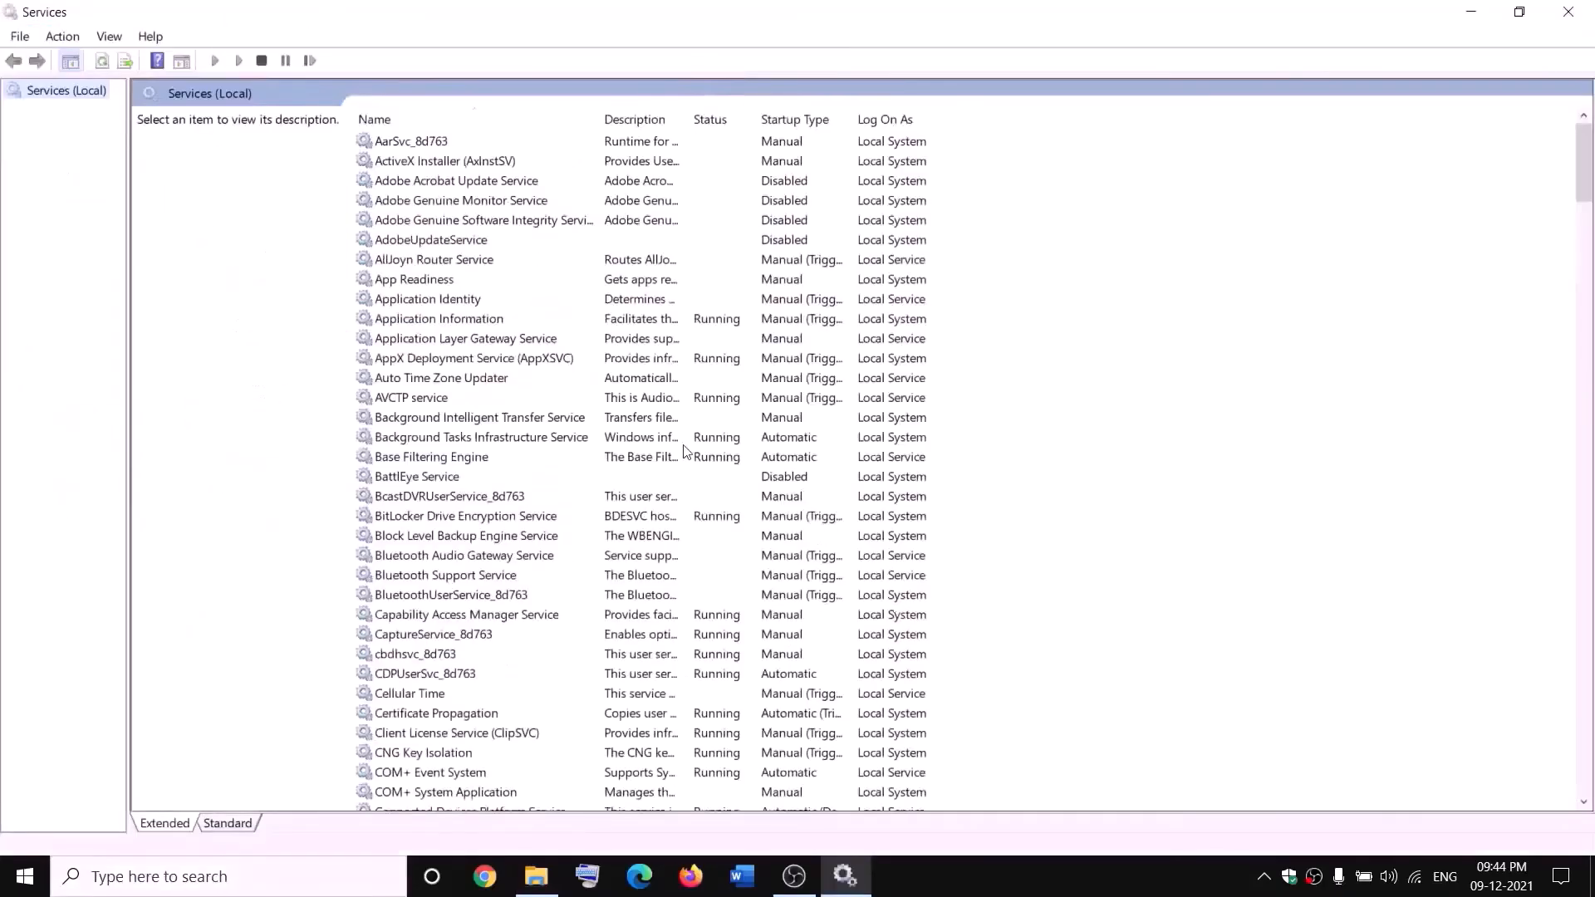
click(683, 442)
key(g)
click(702, 220)
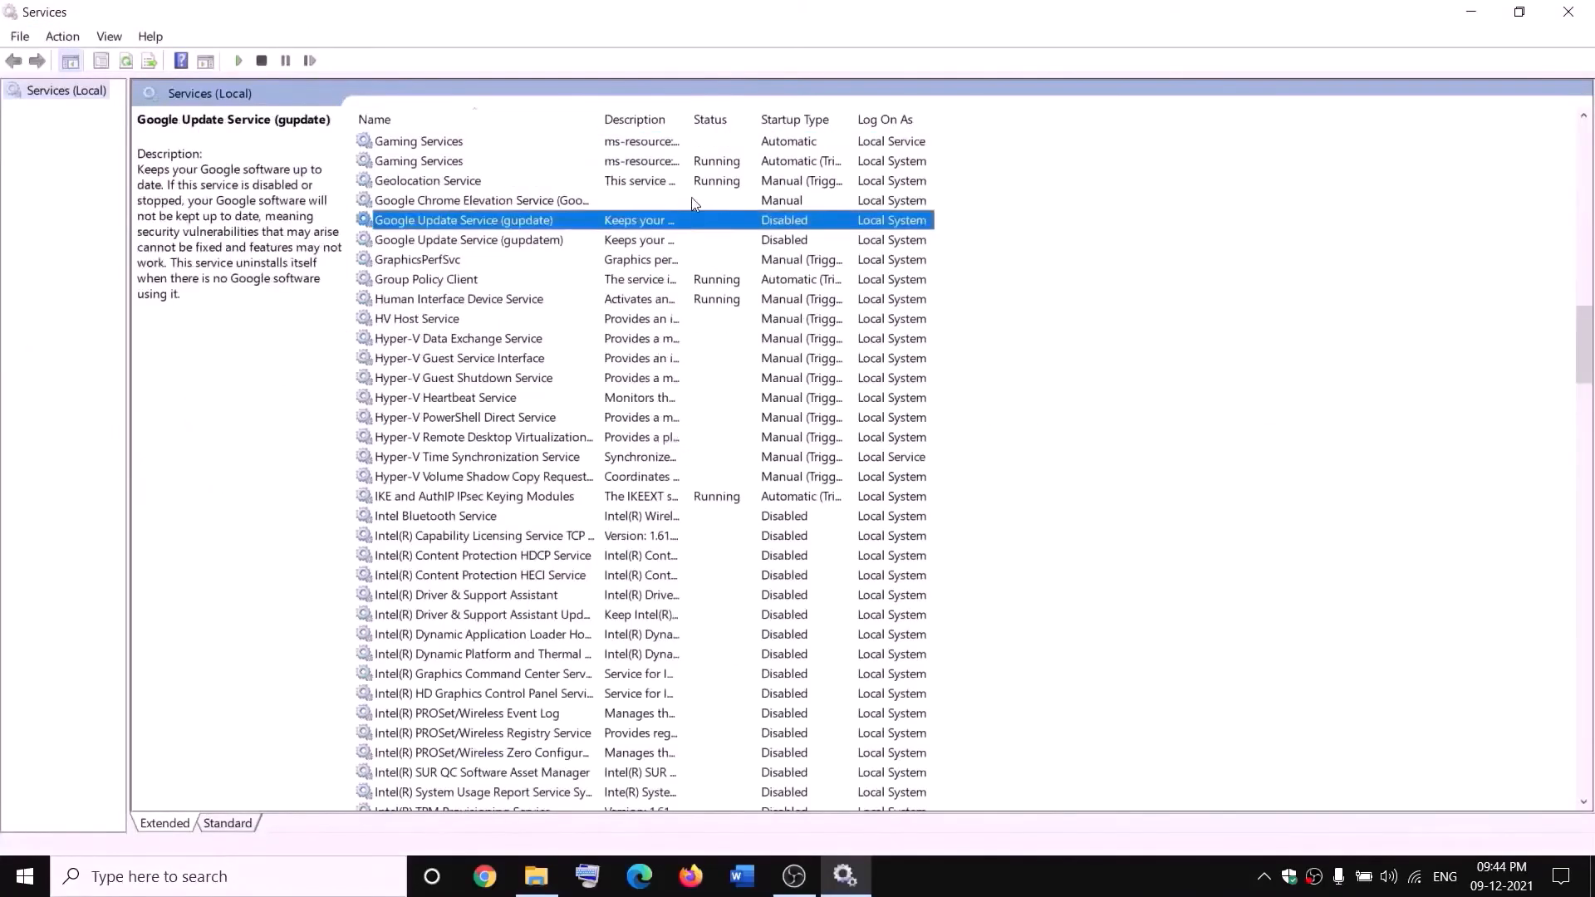
Stop both Gaming Services entries
click(663, 144)
right_click(663, 143)
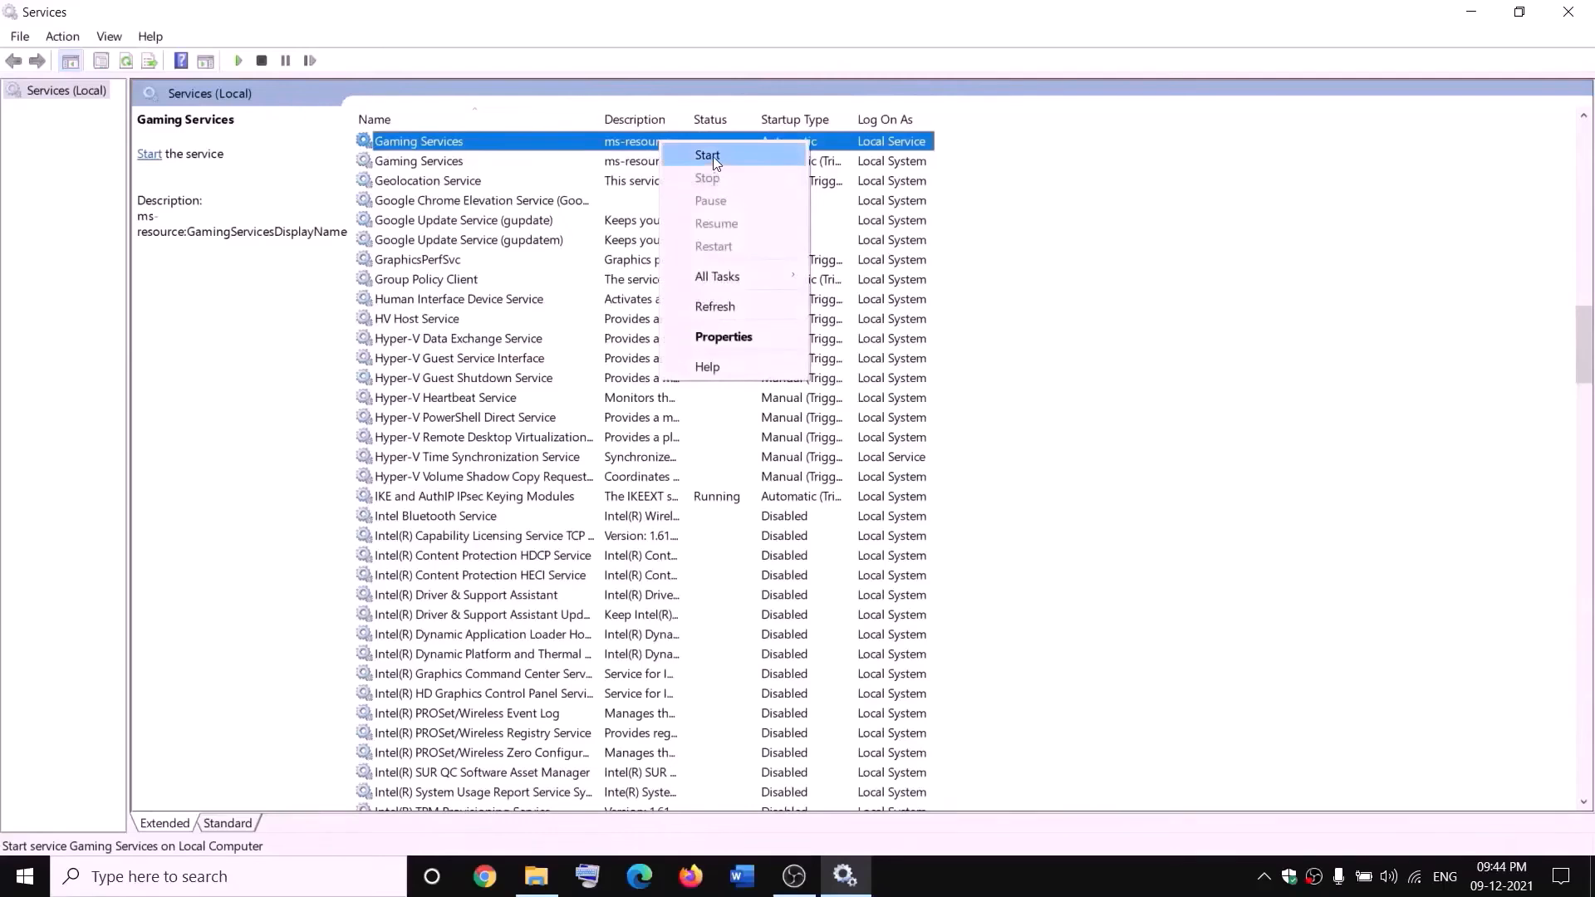
click(713, 156)
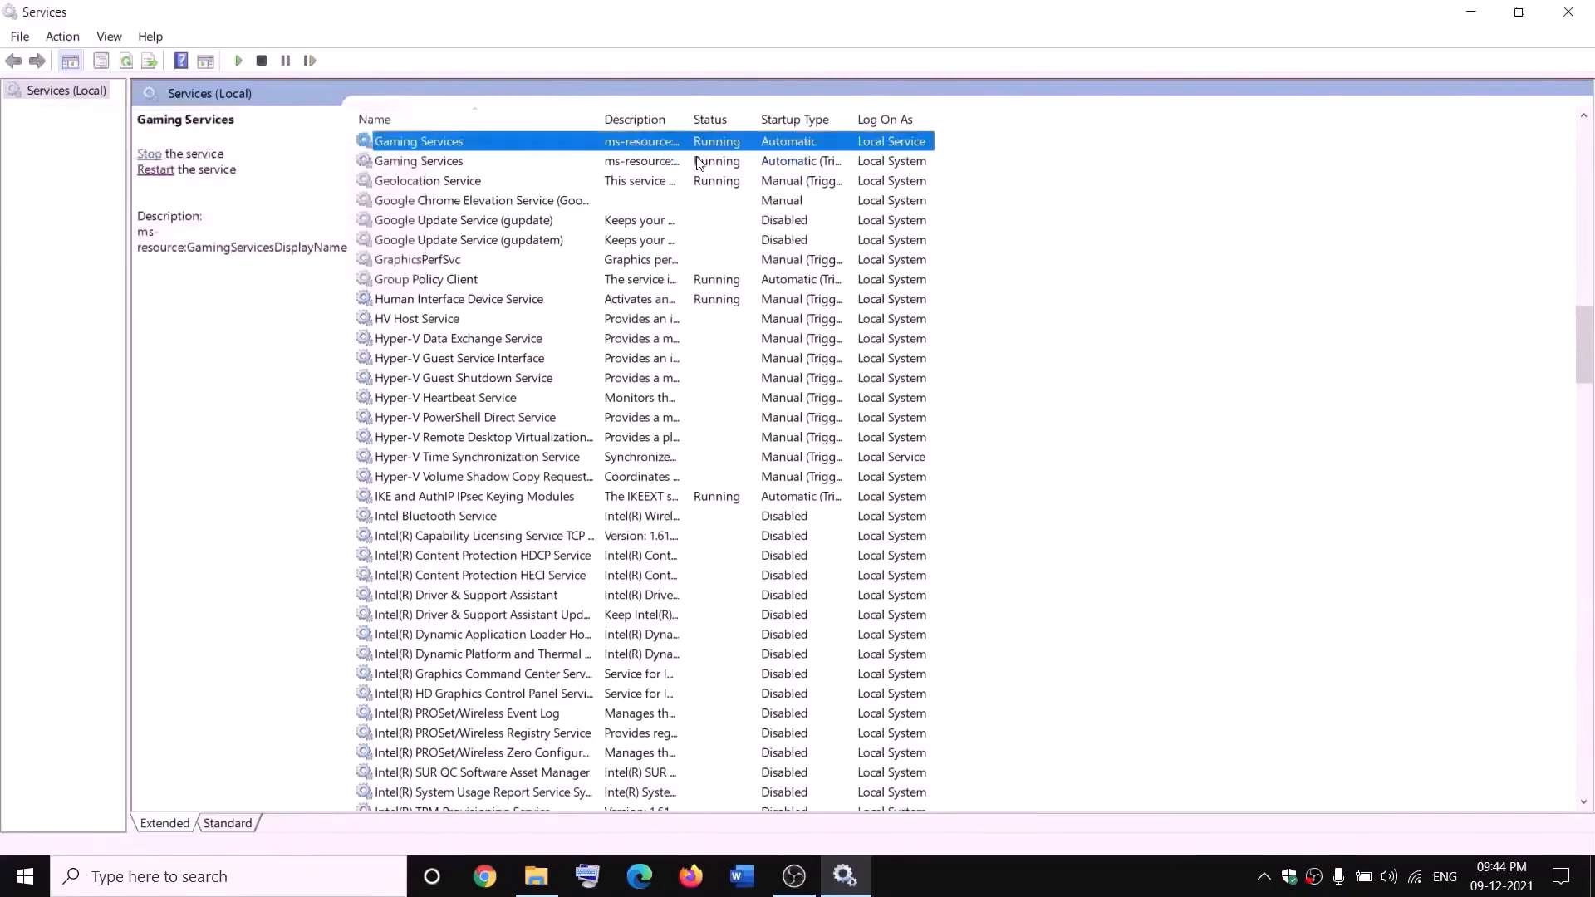
right_click(650, 144)
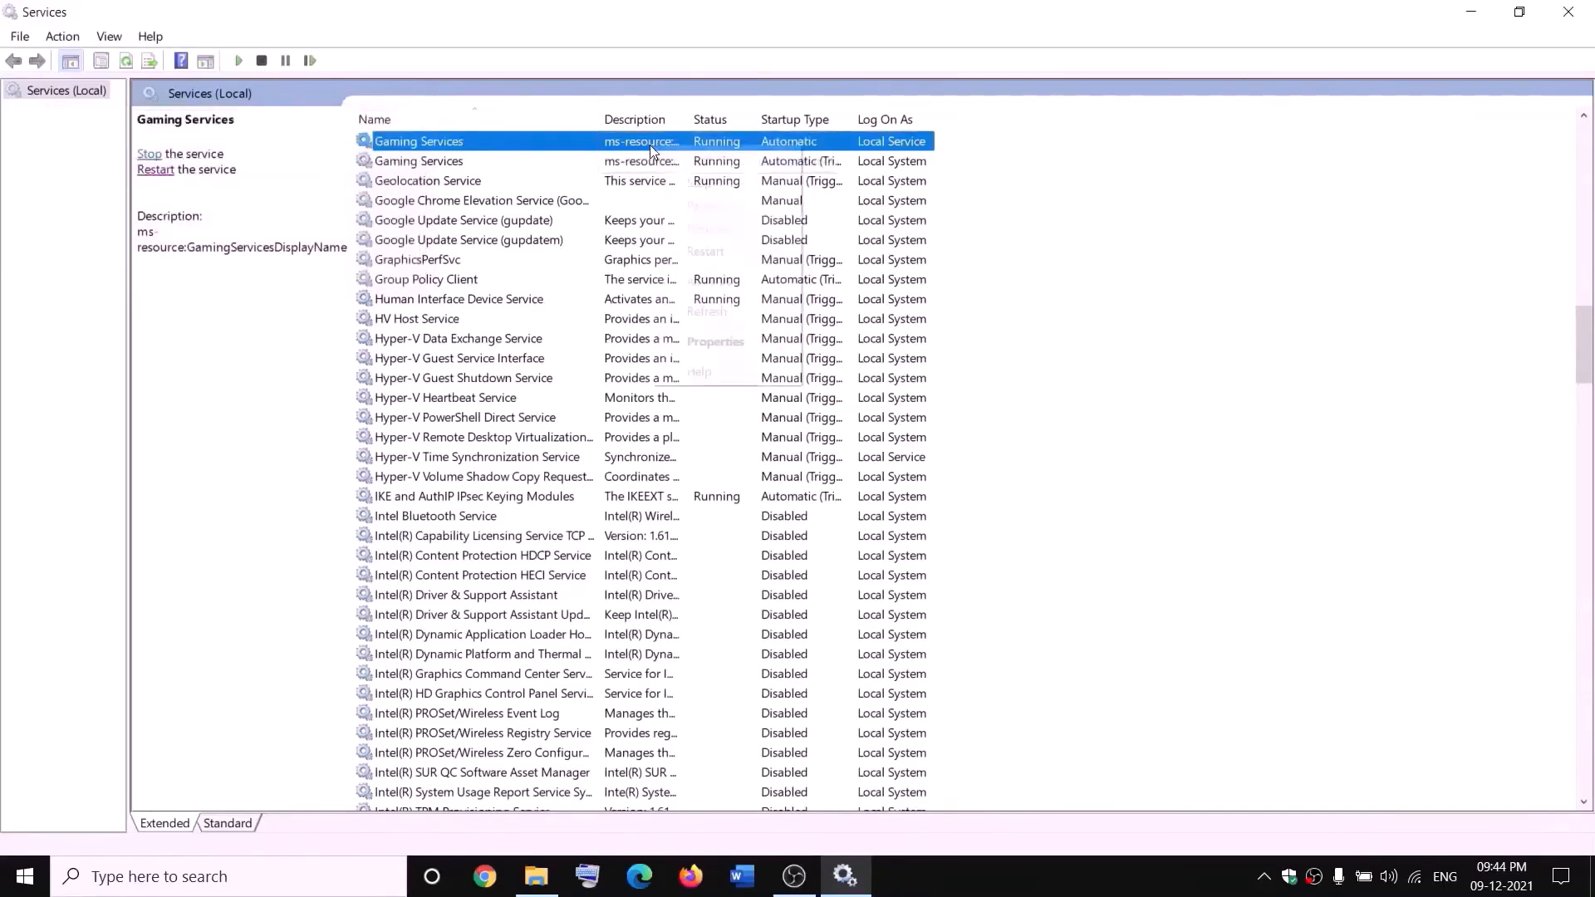
click(699, 182)
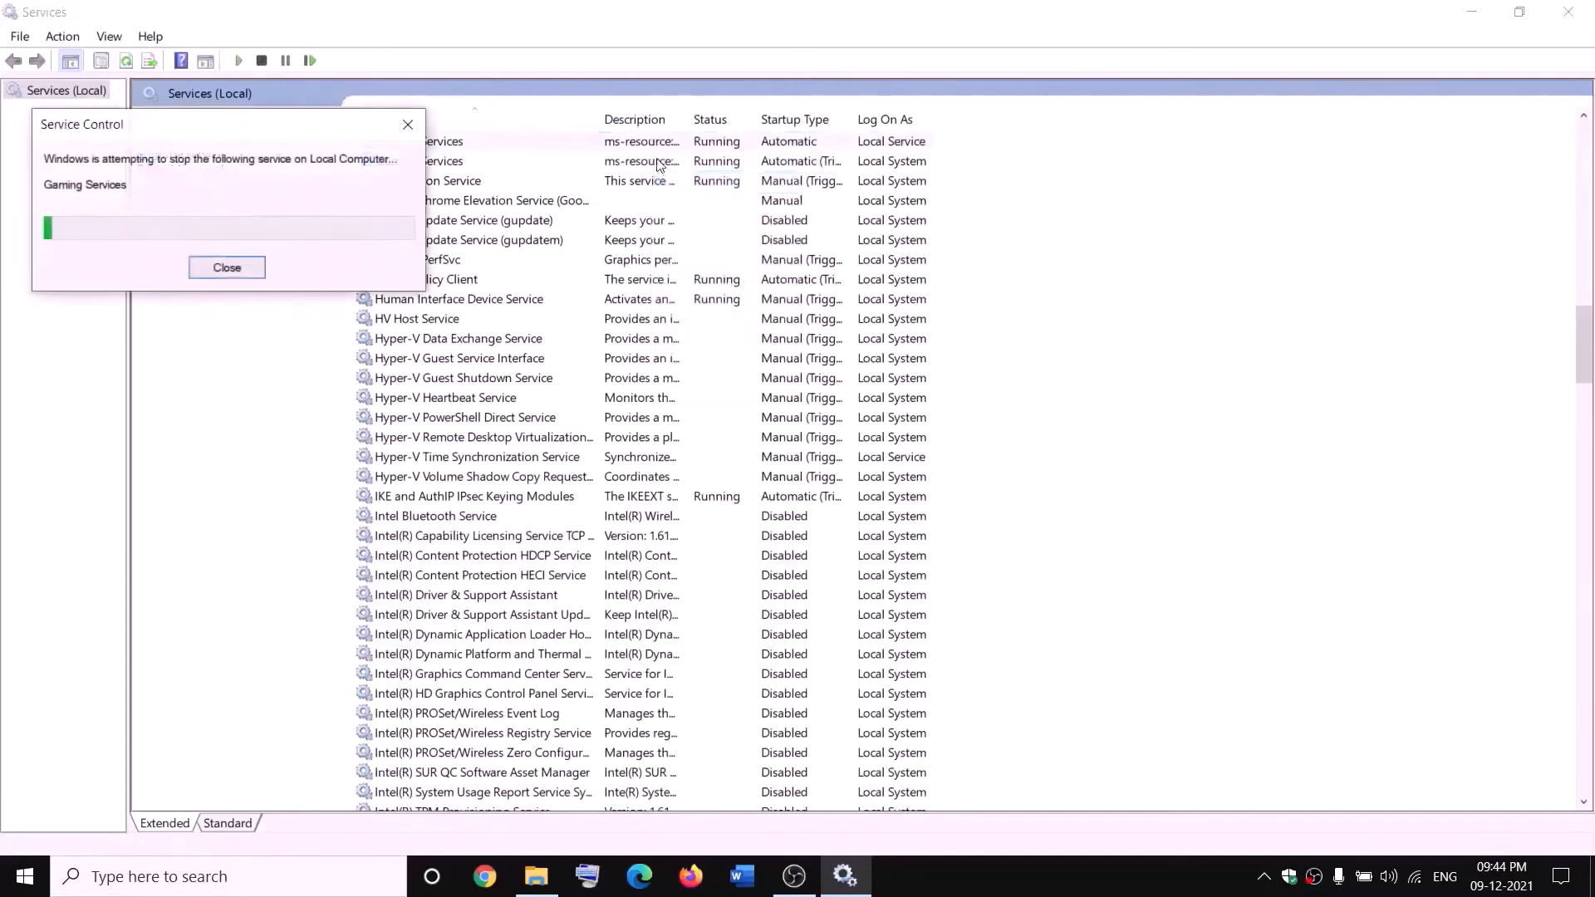
click(650, 162)
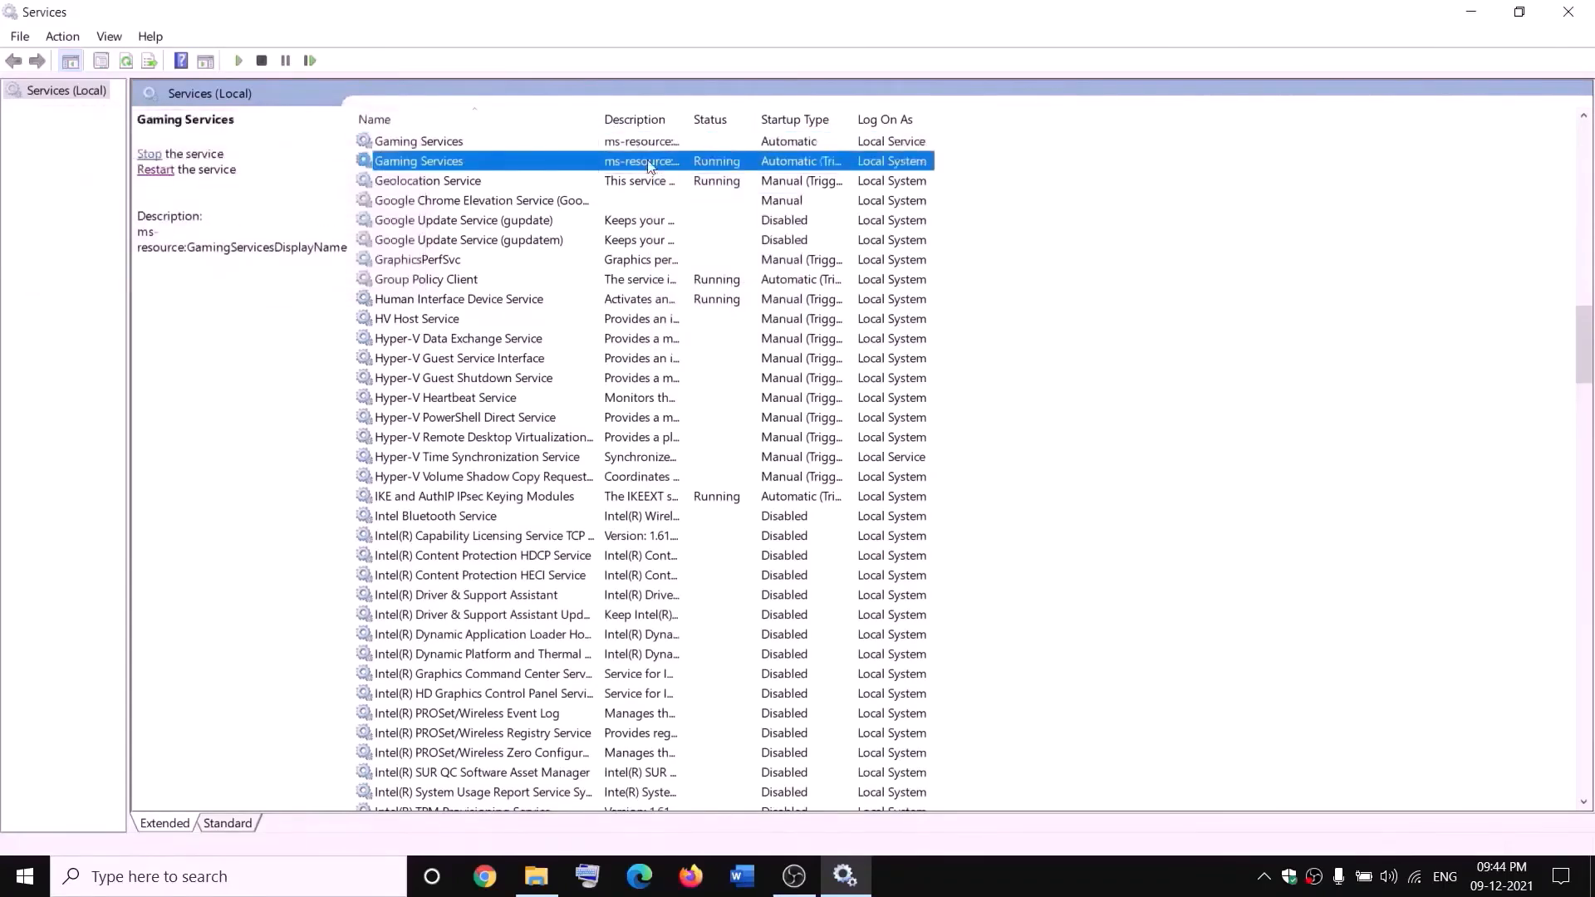
right_click(649, 162)
click(726, 200)
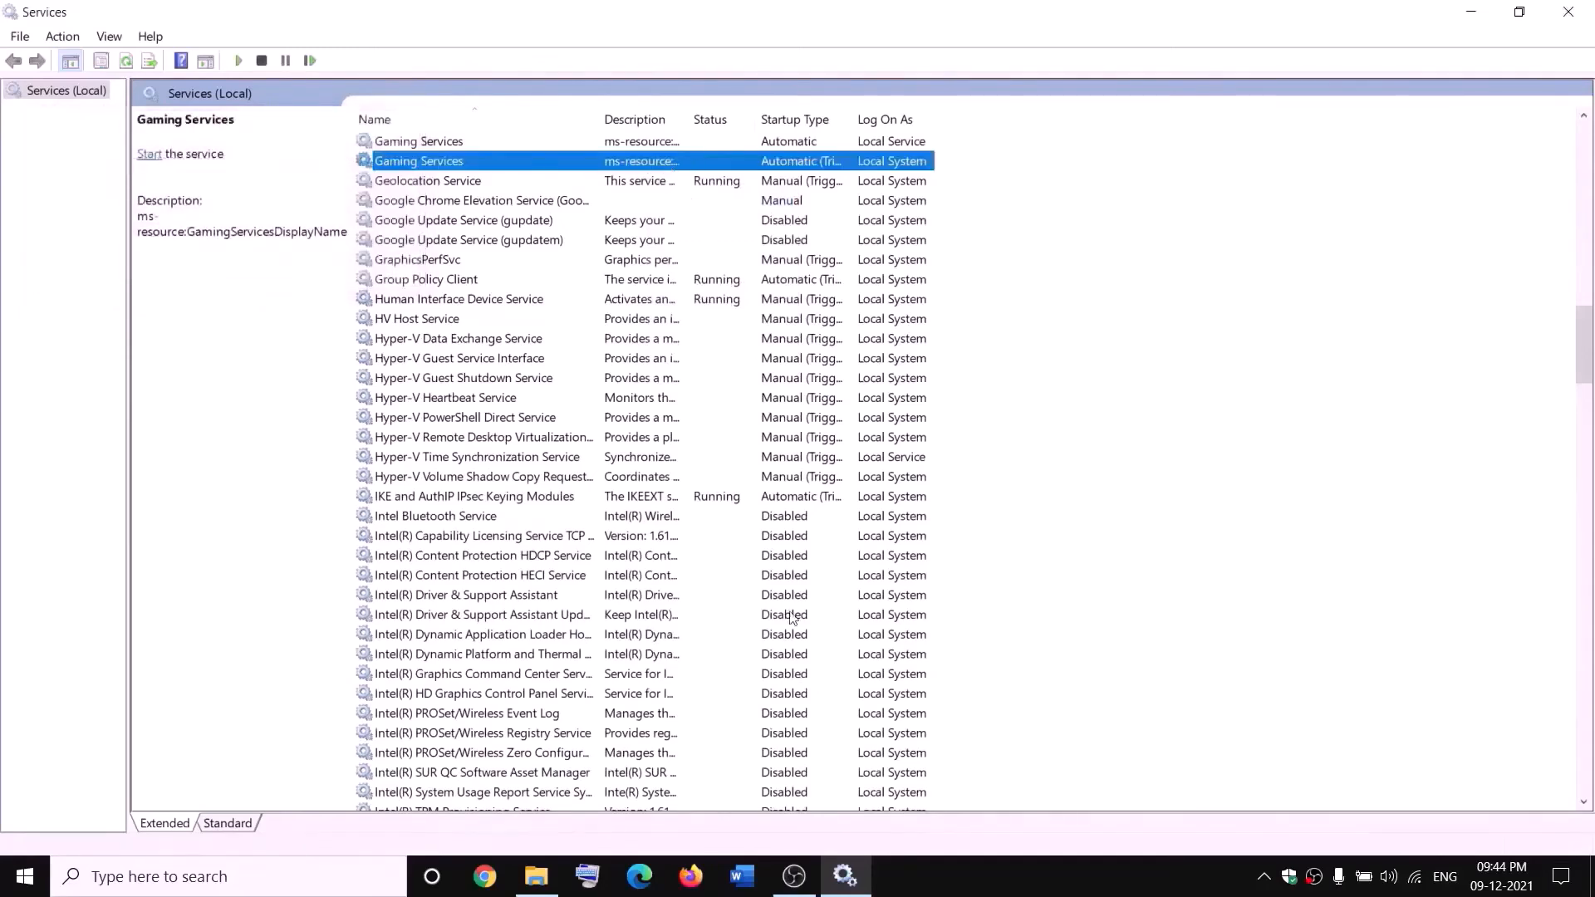
Start both Gaming Services entries again
click(537, 876)
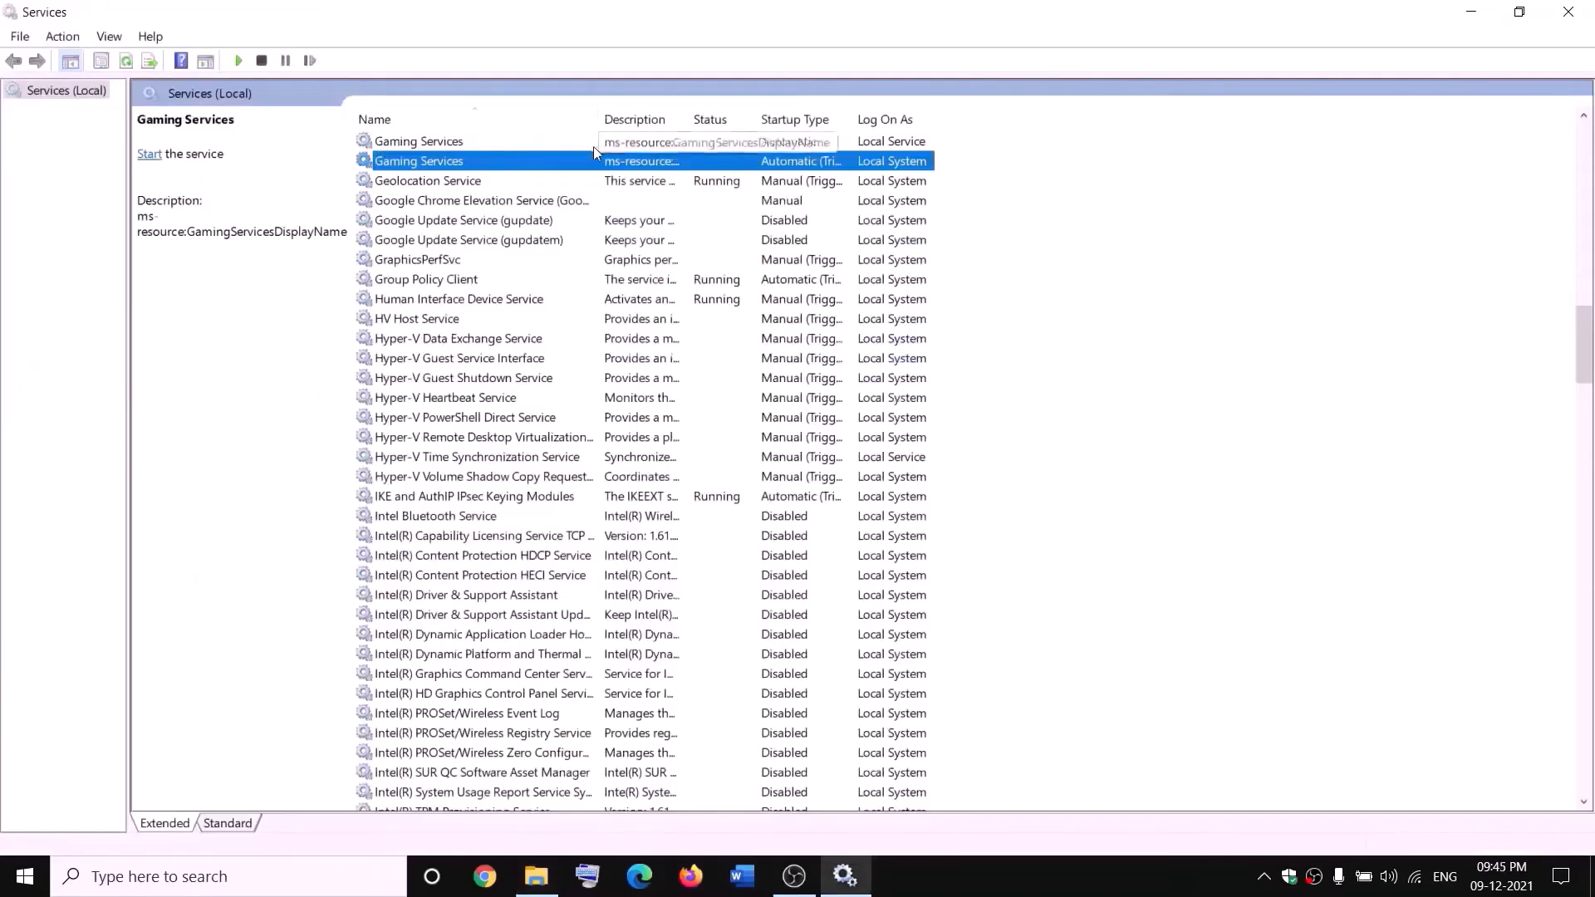
click(590, 142)
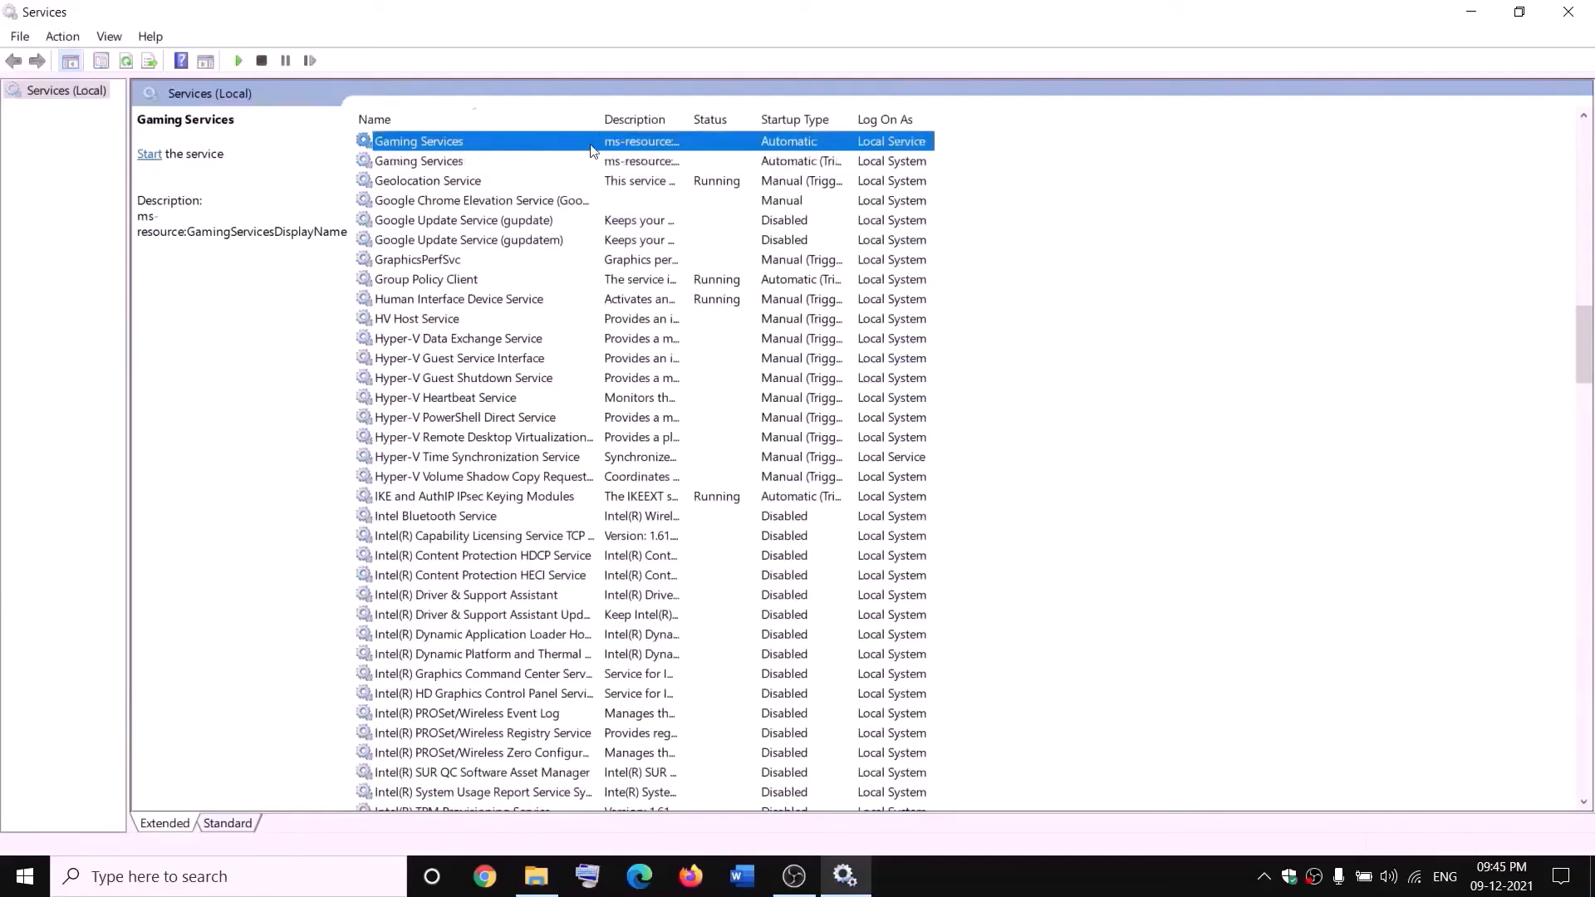
right_click(590, 142)
click(619, 159)
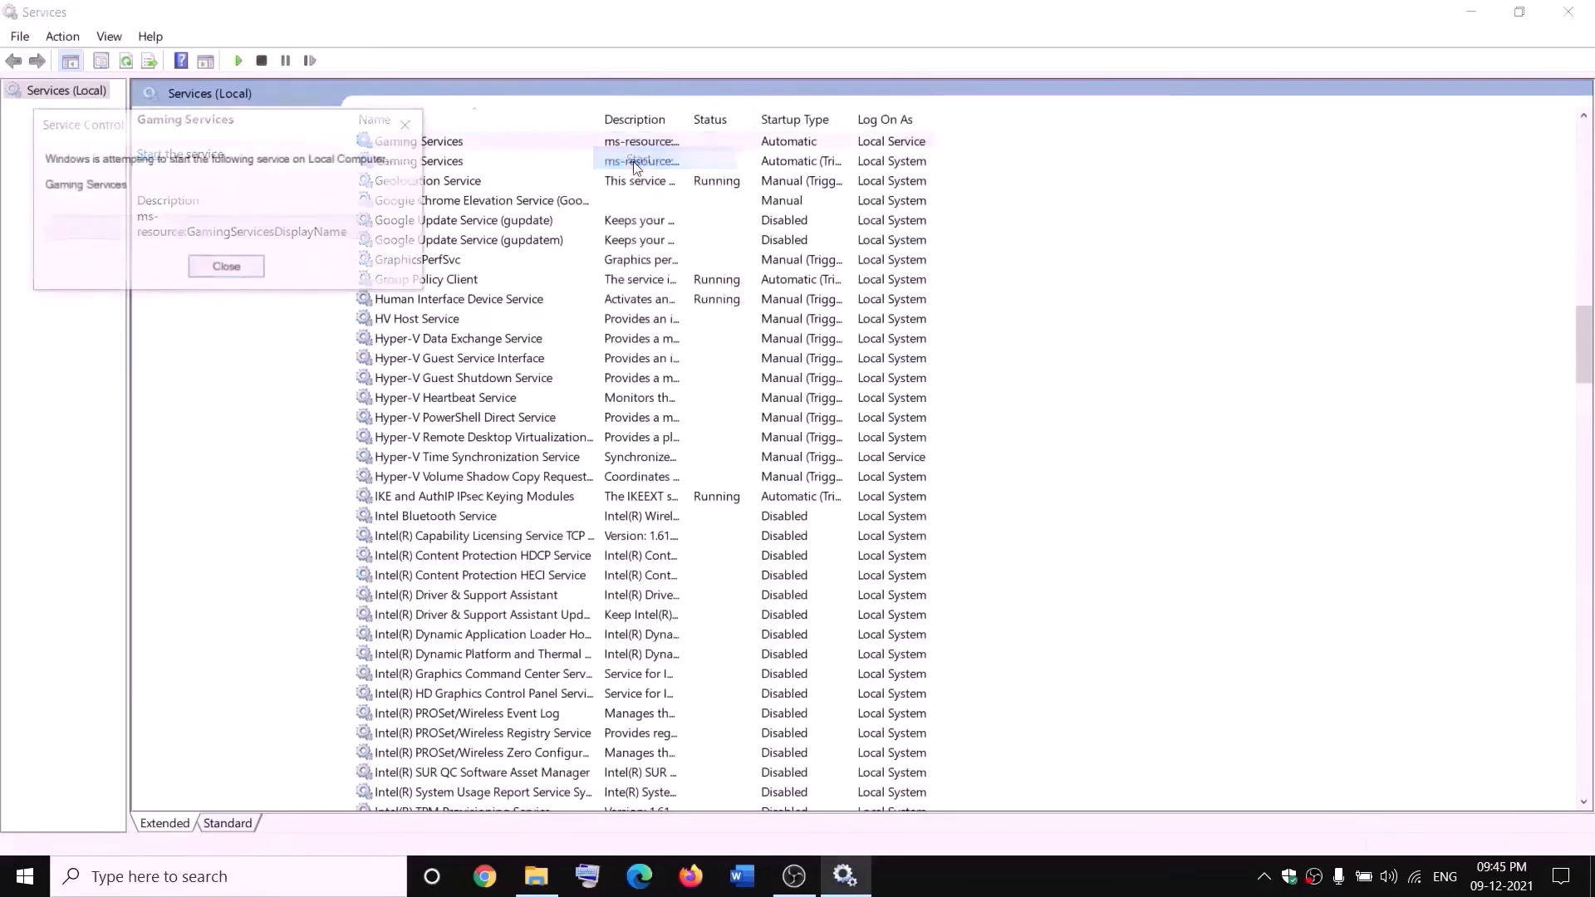
click(642, 162)
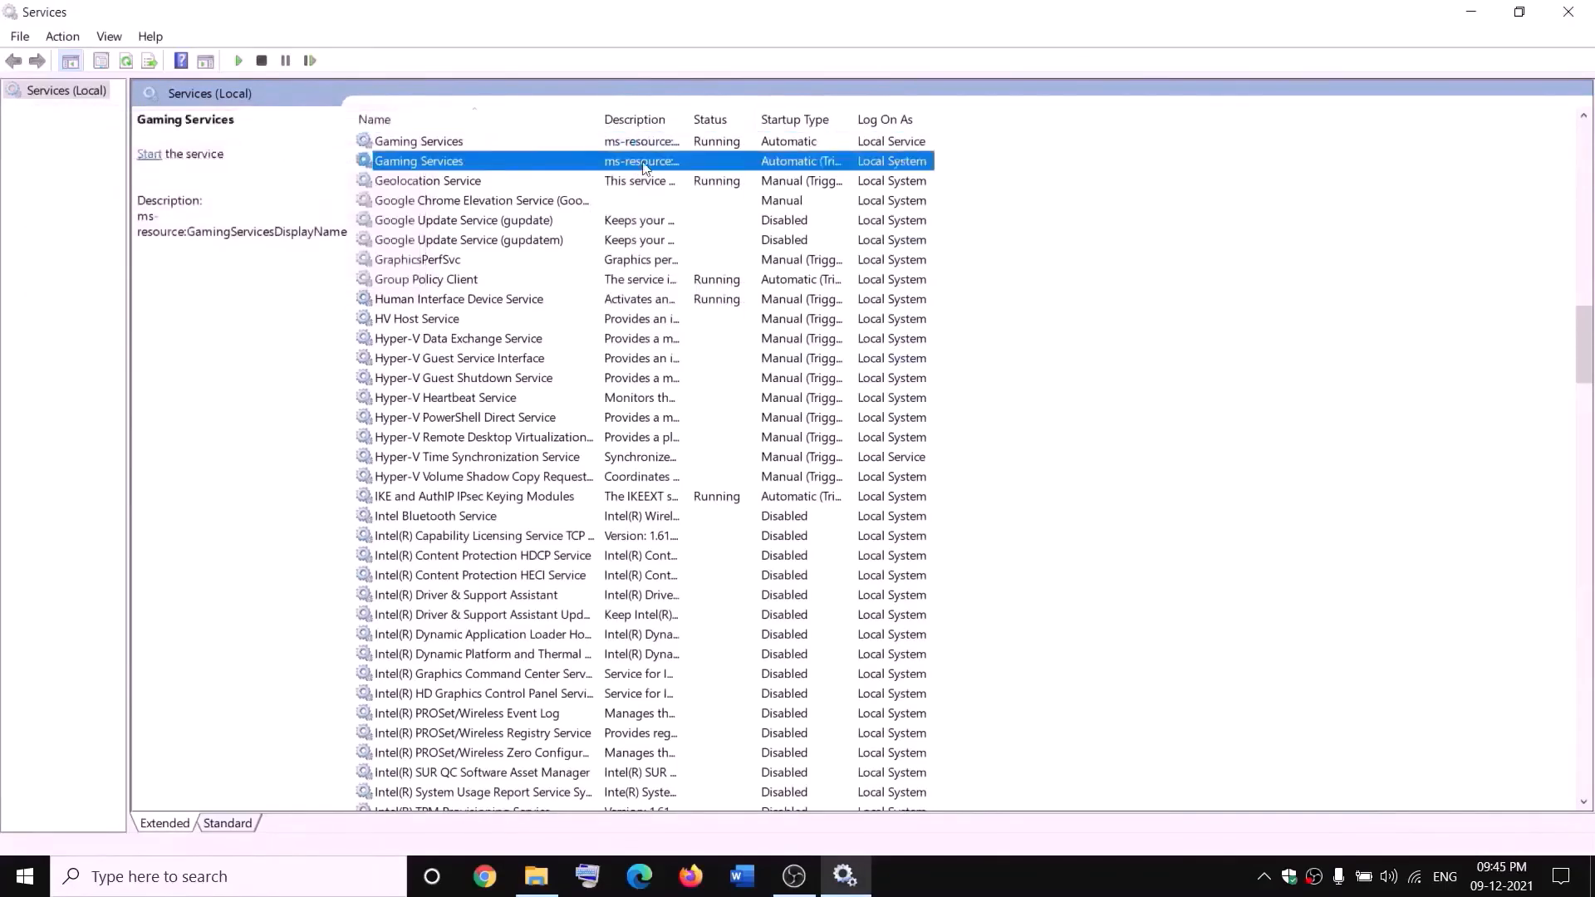
right_click(642, 162)
click(679, 176)
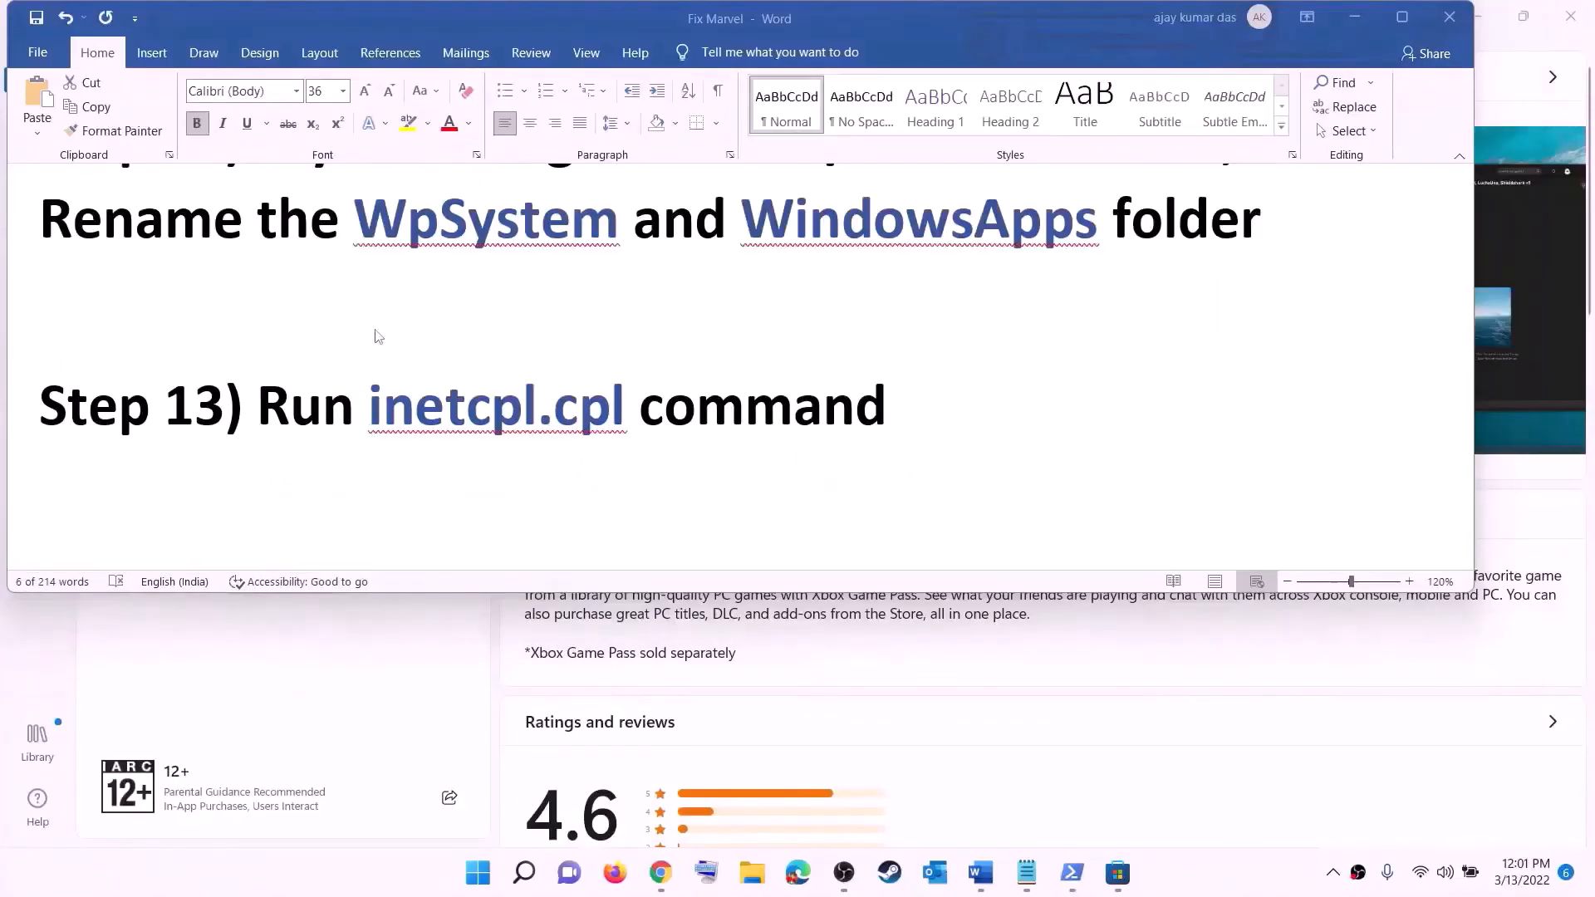
Copy inetcpl.cpl from the Word guide and run it from Windows search
click(407, 416)
drag(378, 404, 633, 409)
key(ctrl+c)
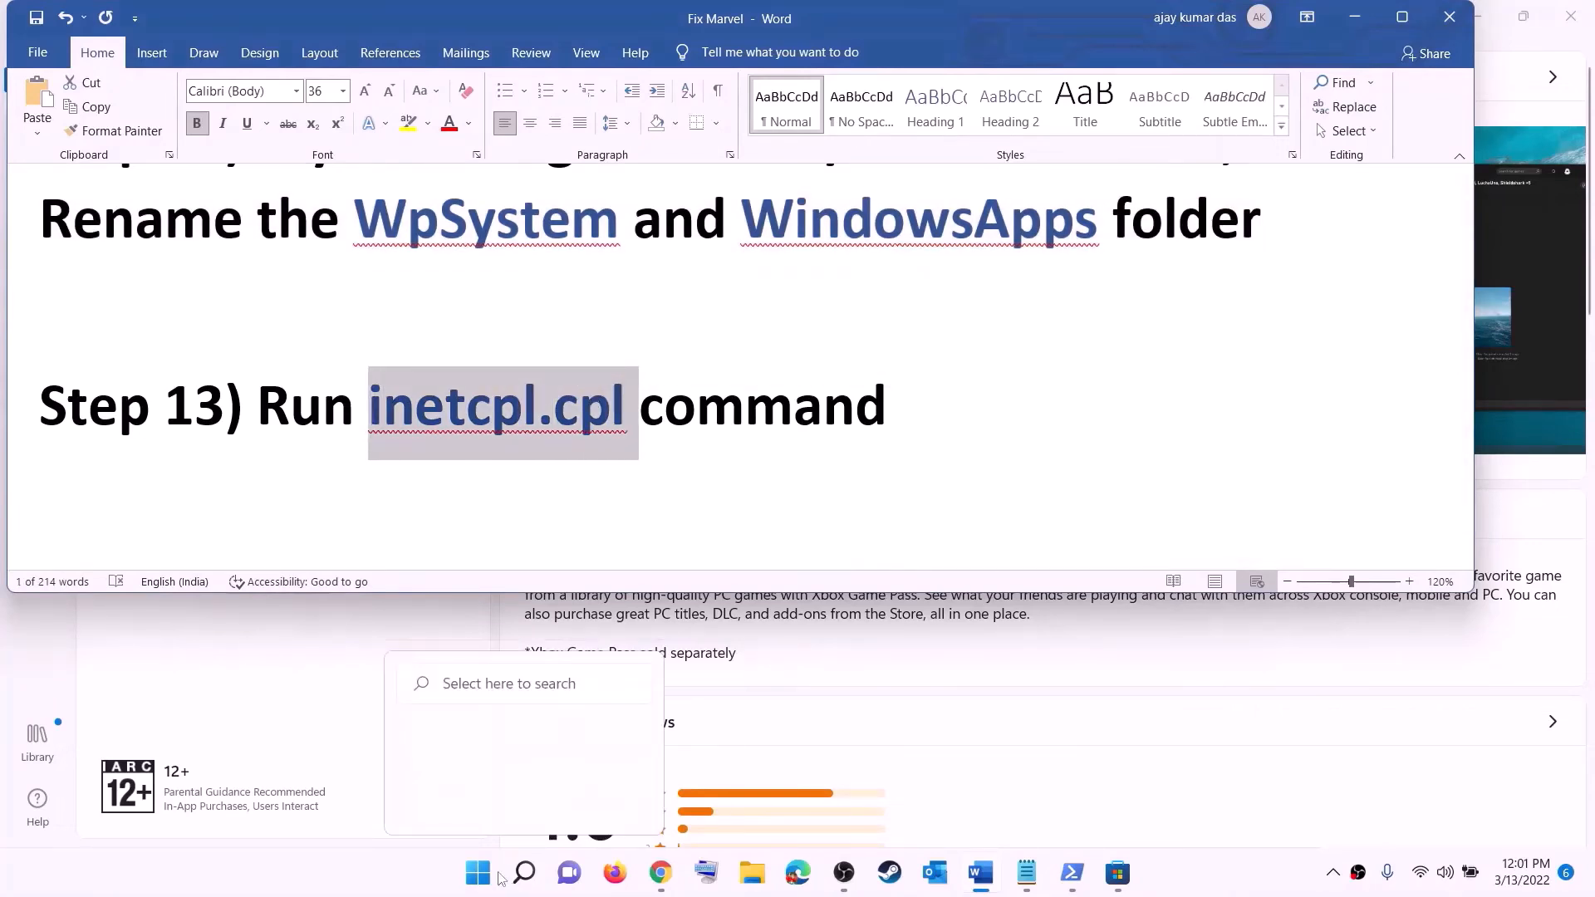
click(477, 873)
click(508, 141)
key(ctrl+v)
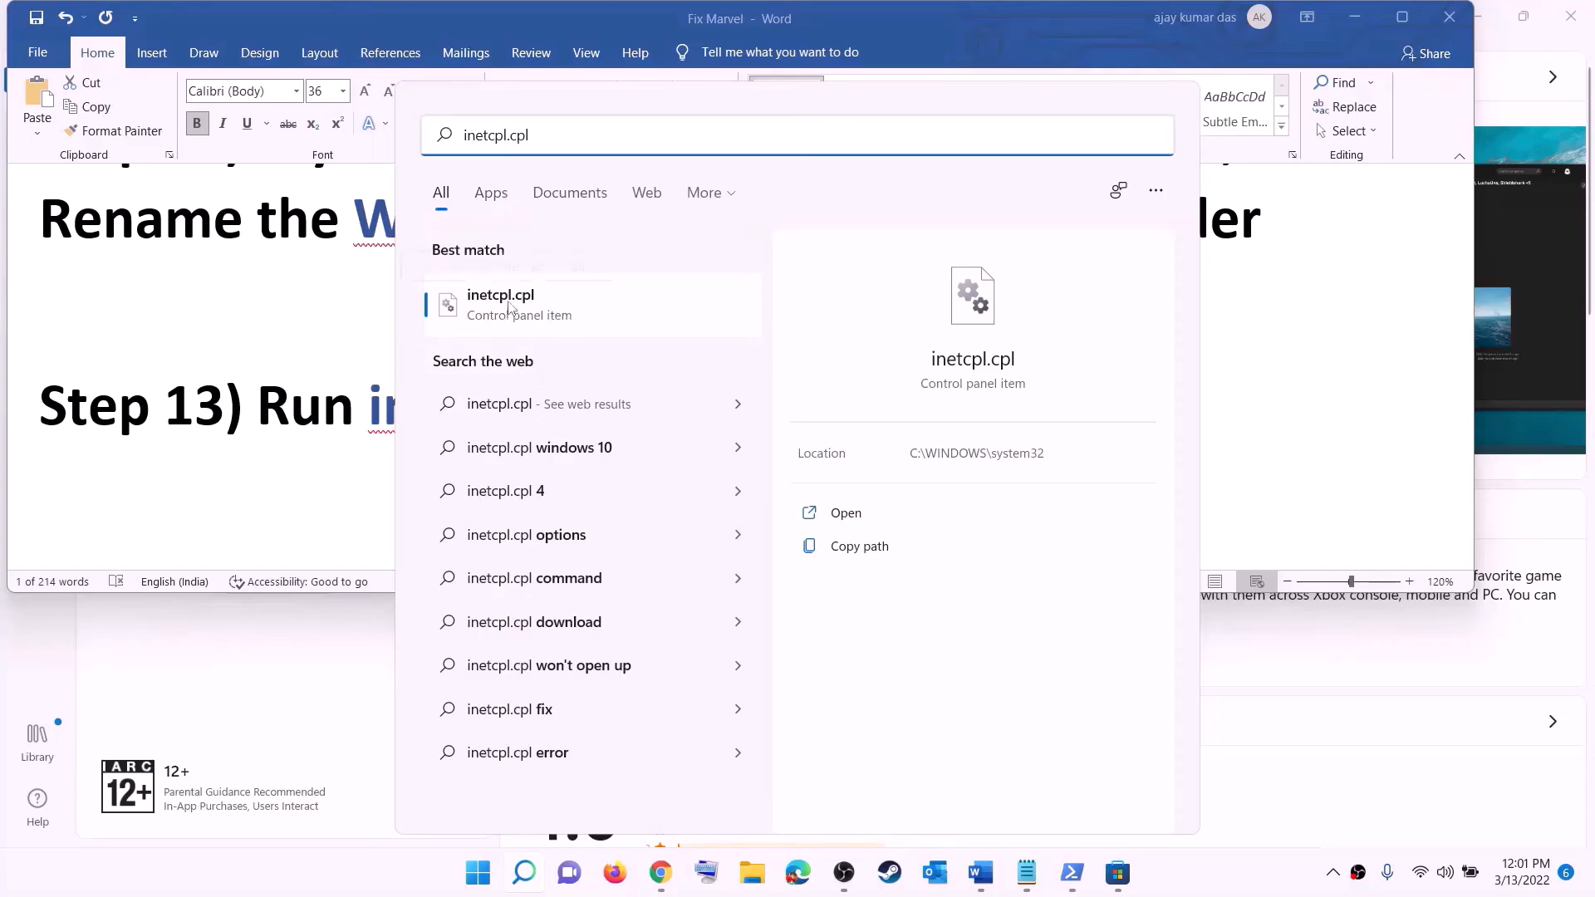
click(509, 307)
Confirm TLS 1.0, 1.1, 1.2 and 1.3 are enabled under Advanced, then close Internet Properties
drag(287, 152, 1023, 163)
click(1150, 187)
scroll(1010, 367, down, 20)
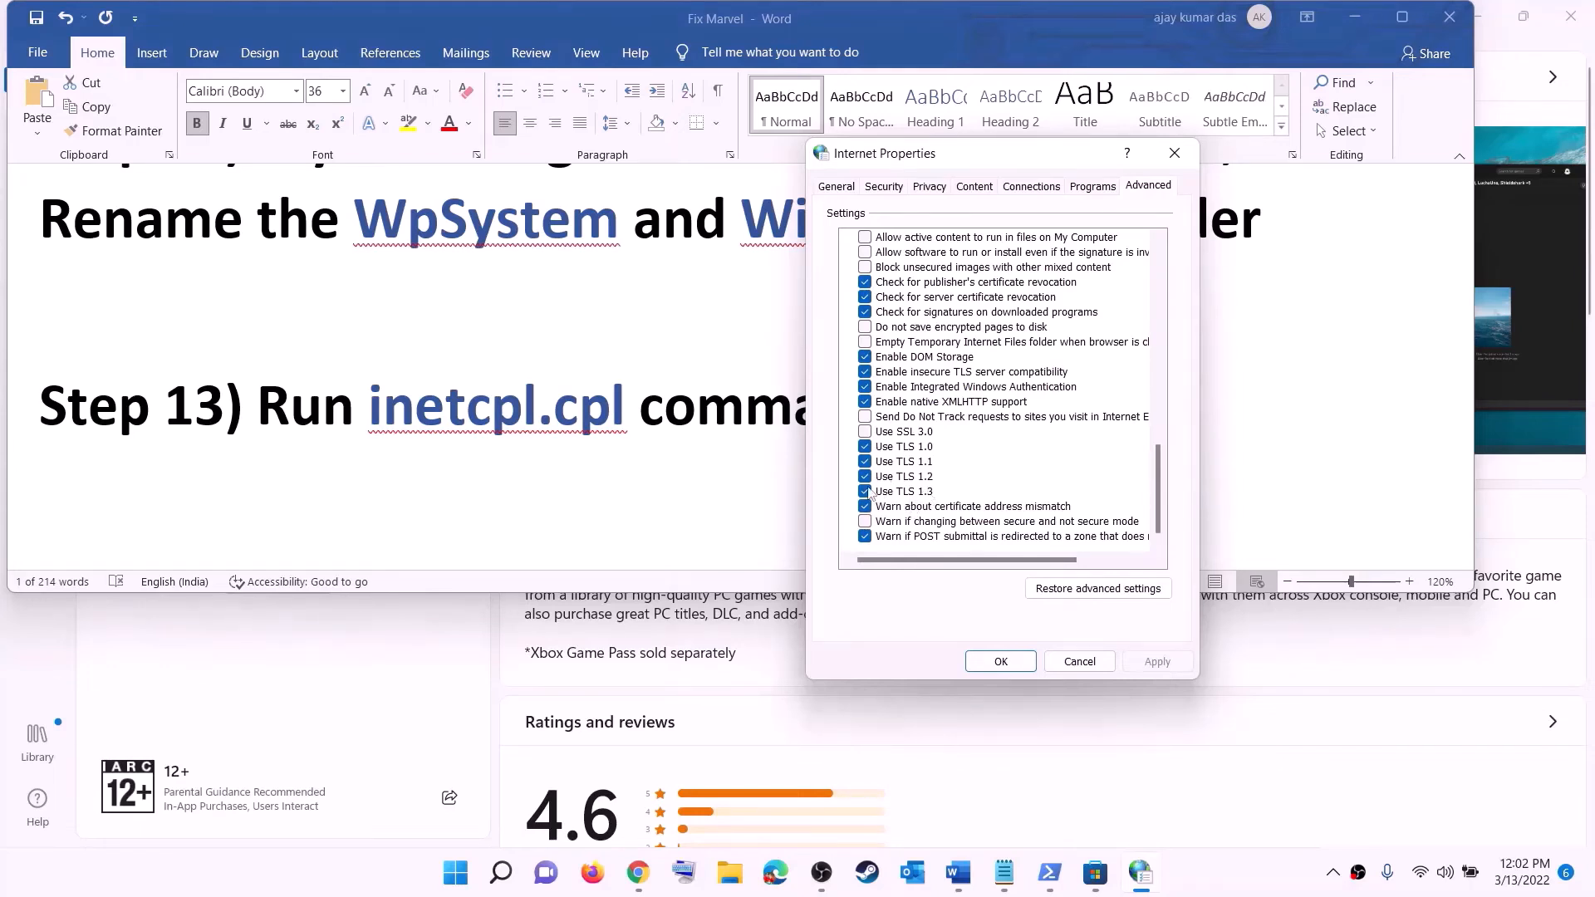
click(1001, 662)
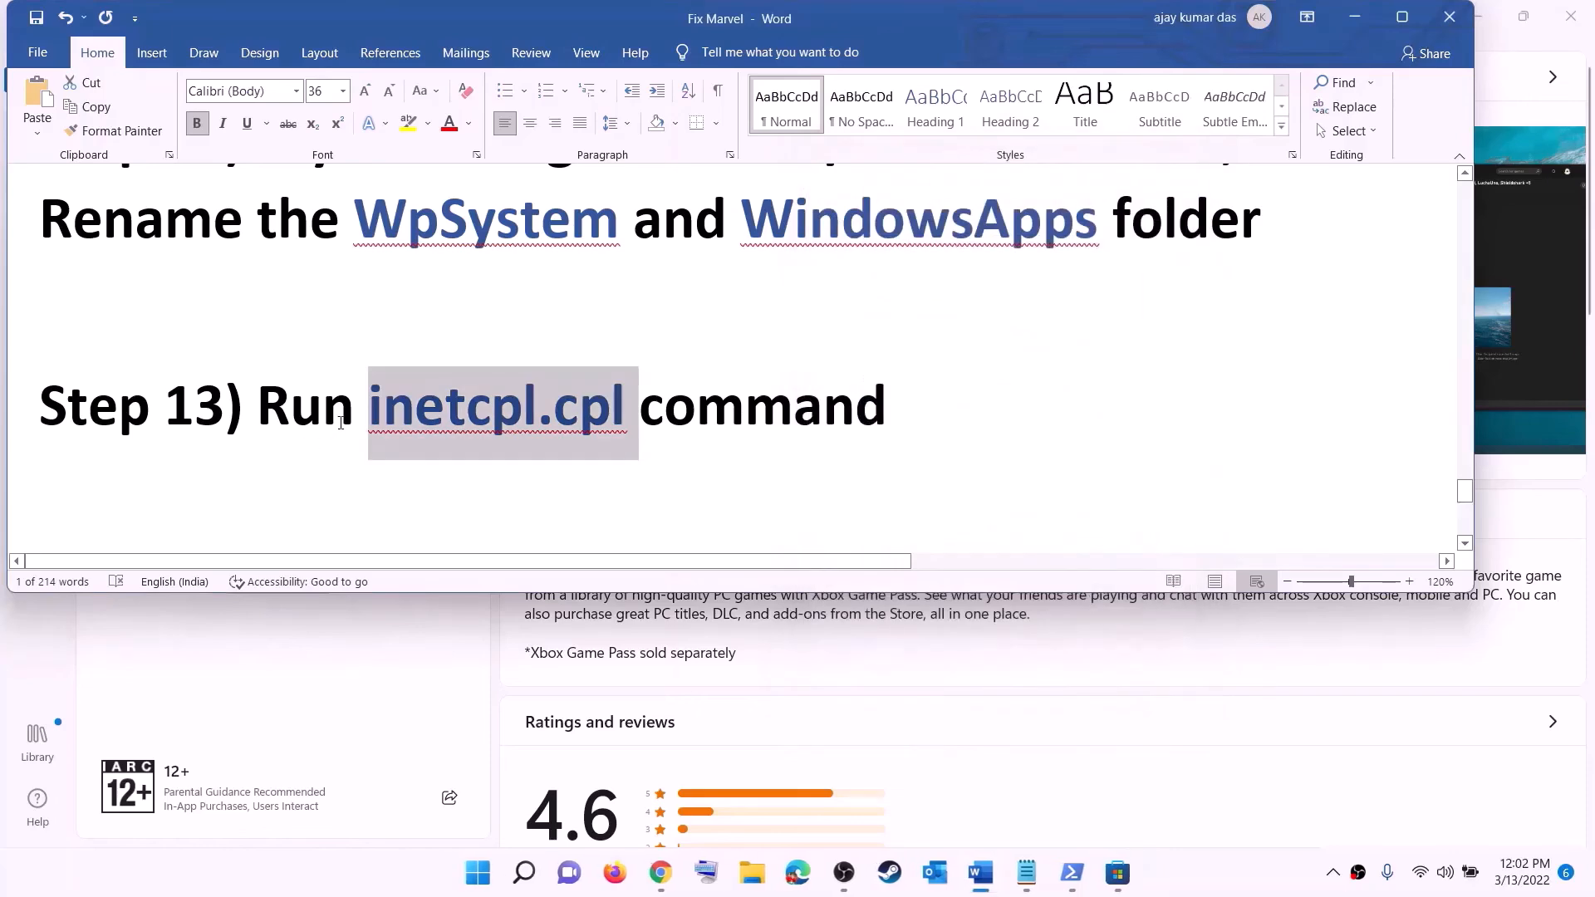
Find Step 14, select the windows10 and windows11 download links, and minimize Word
scroll(341, 423, down, 5)
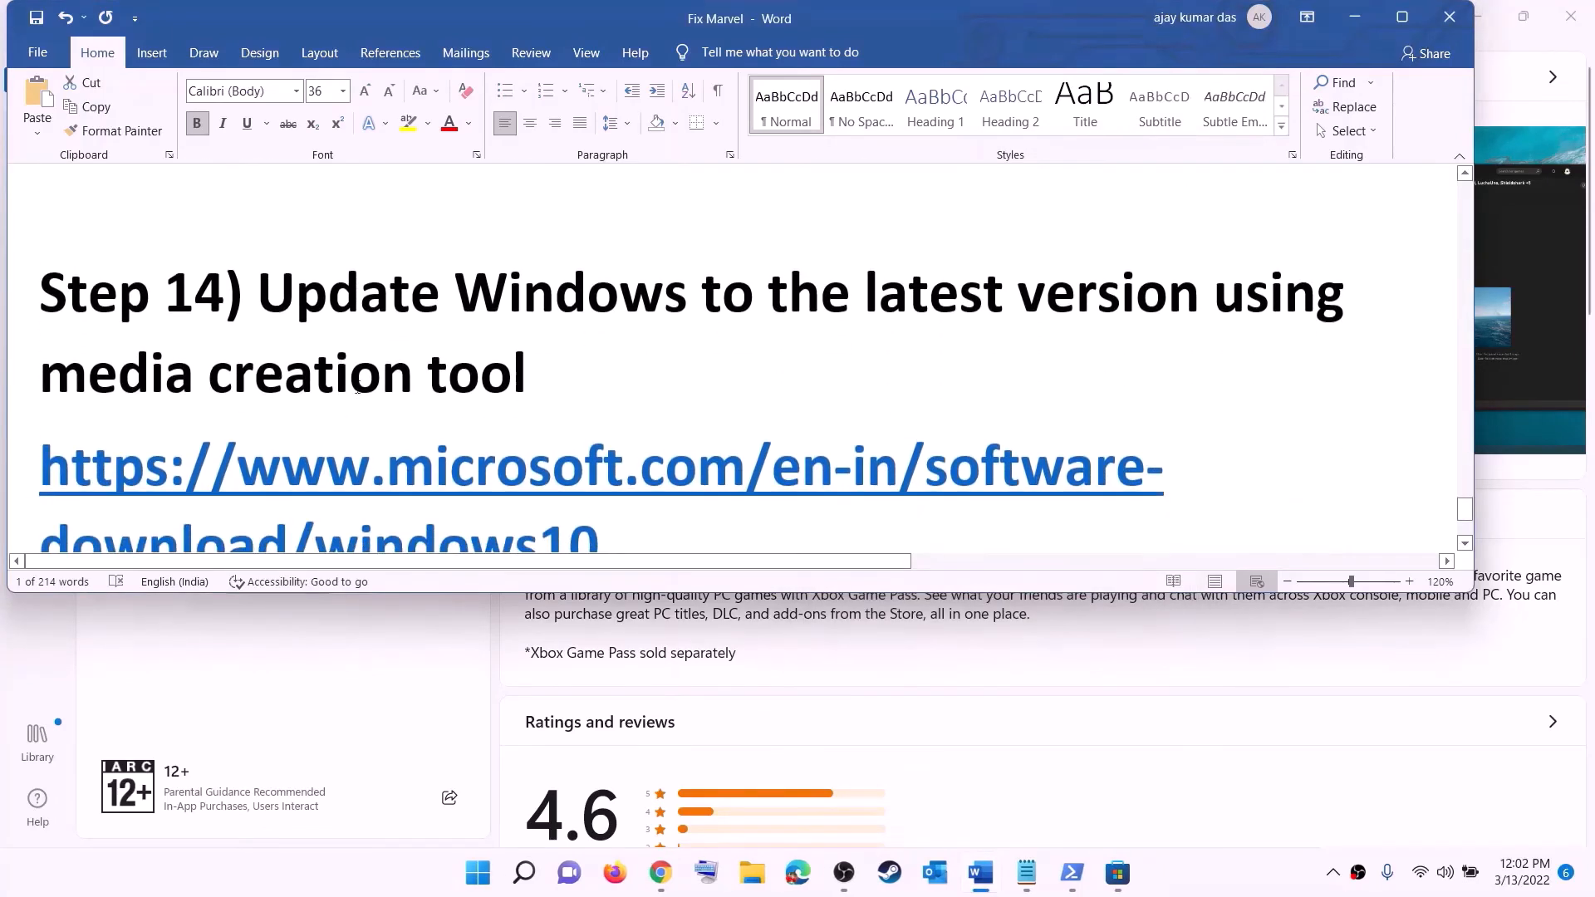
drag(280, 301, 540, 376)
scroll(640, 359, down, 3)
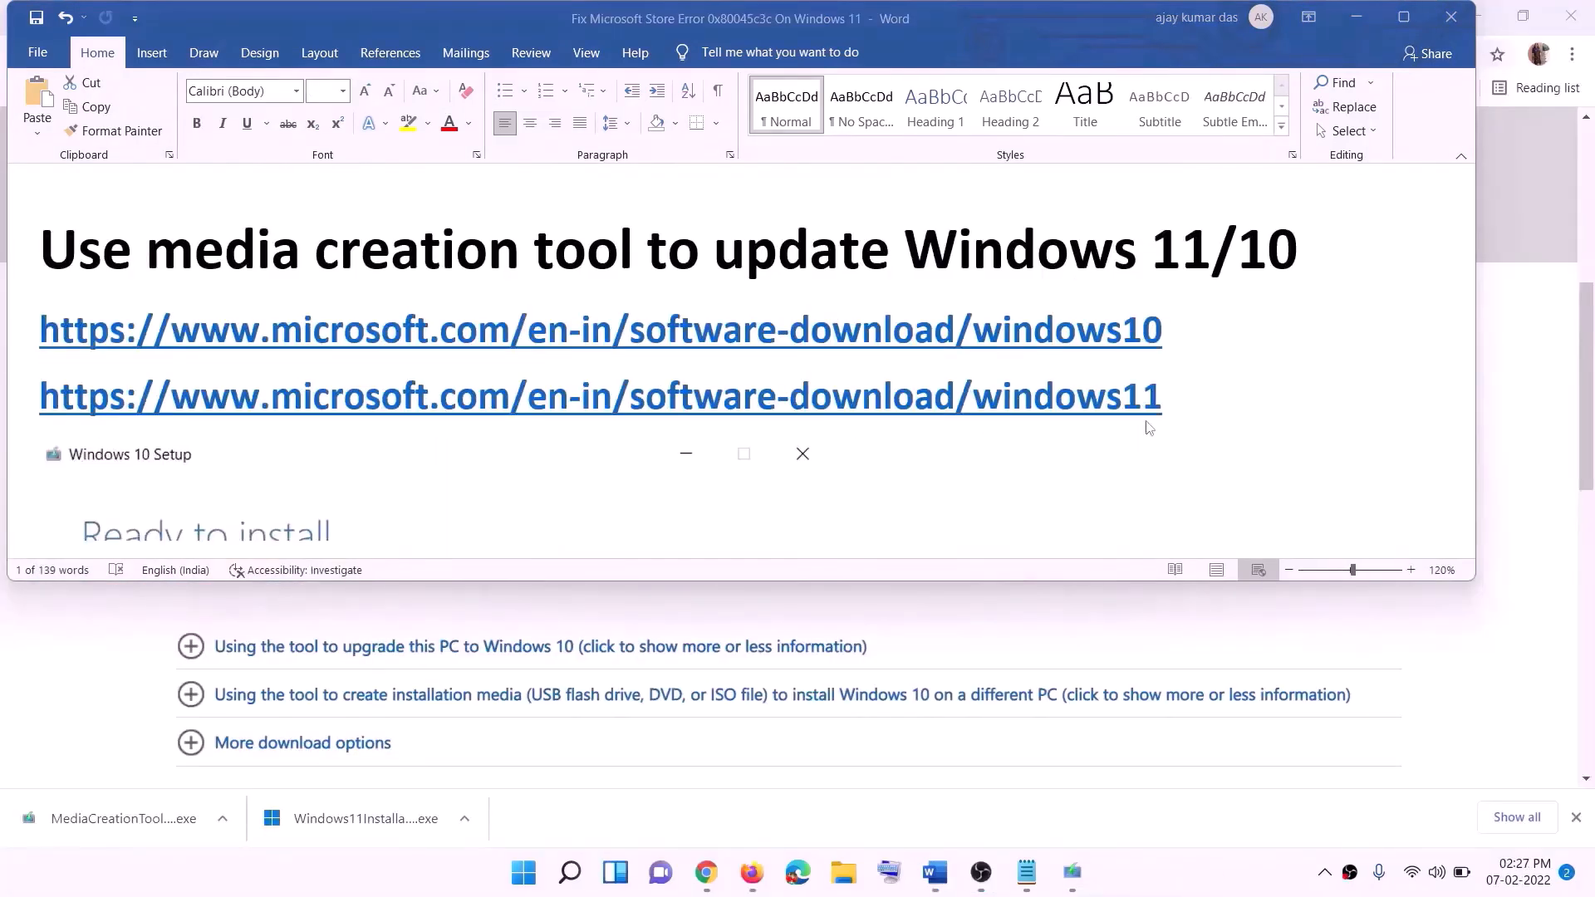
click(1176, 330)
drag(1184, 330, 428, 327)
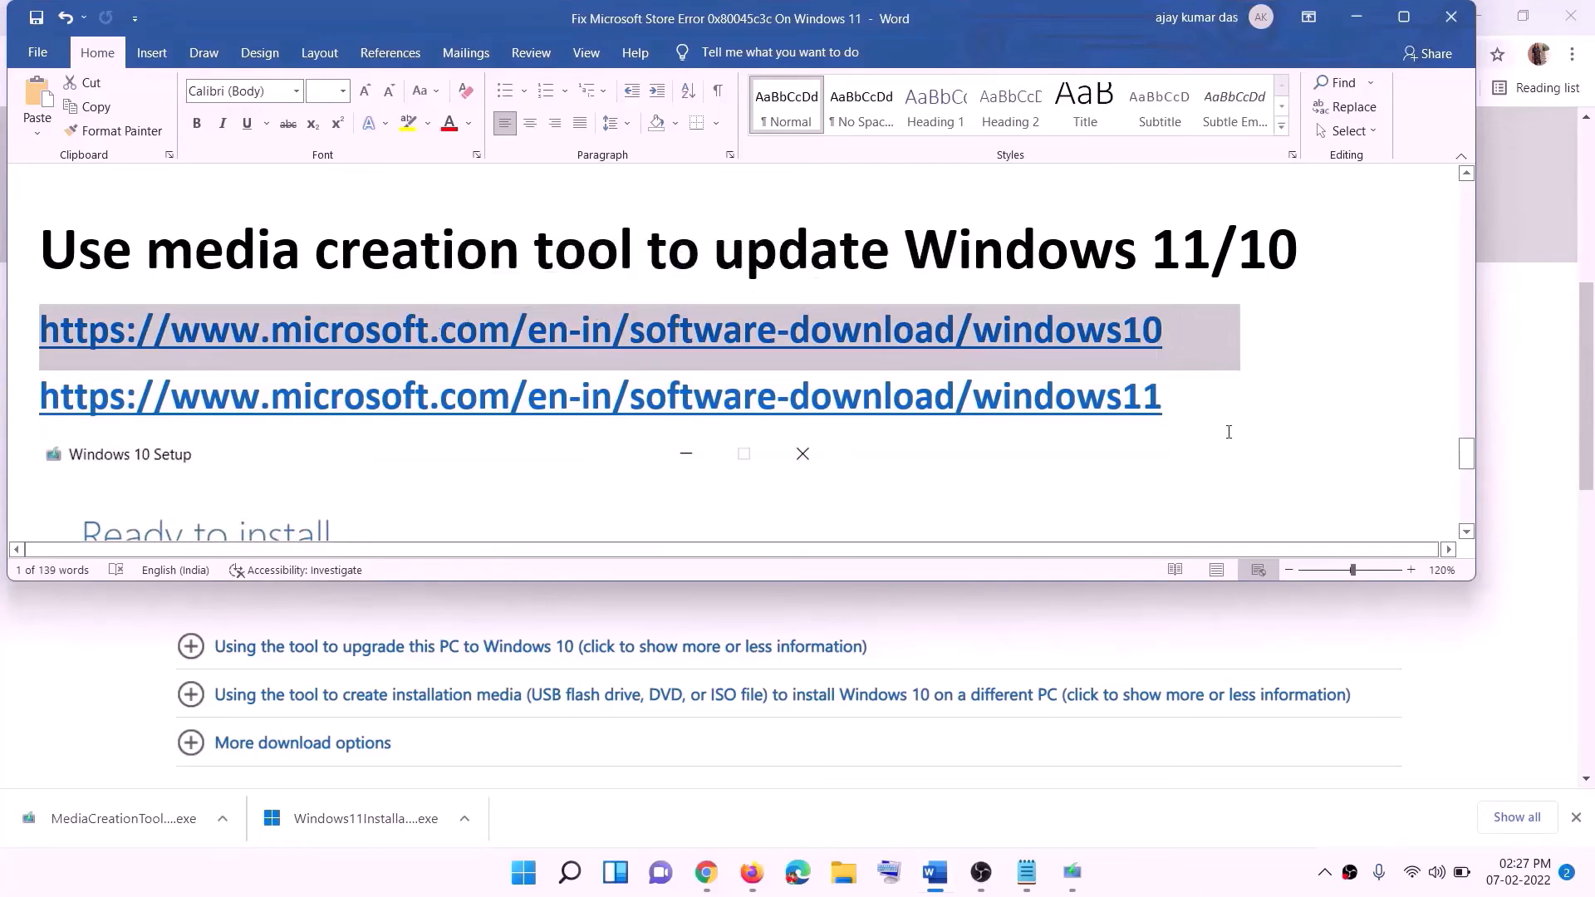
drag(1187, 399, 253, 388)
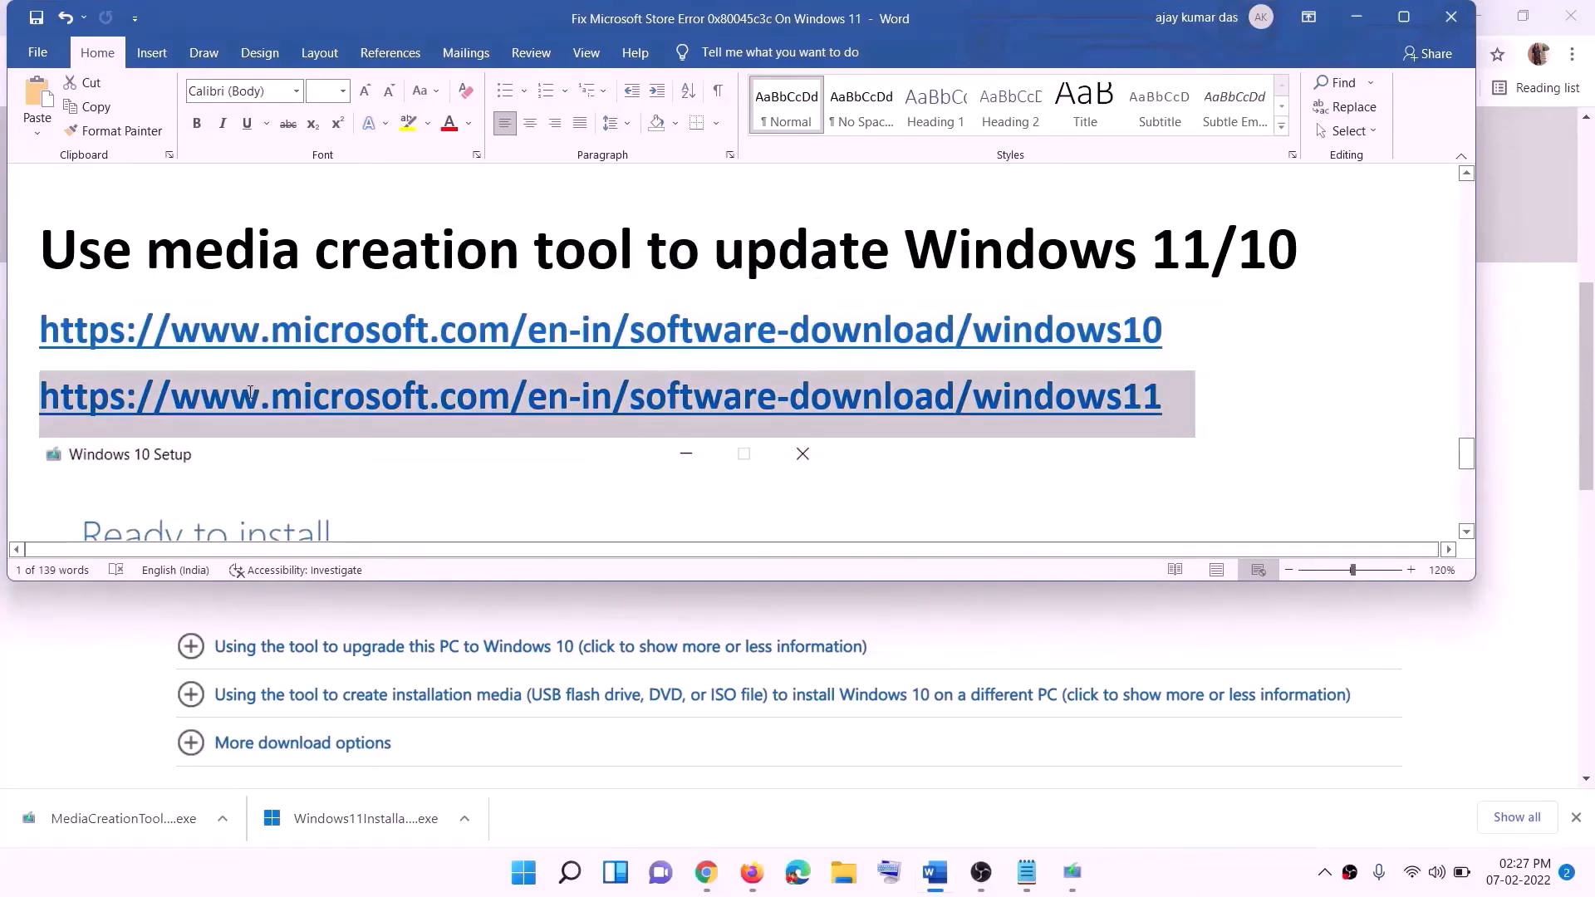
click(1357, 18)
scroll(664, 399, up, 6)
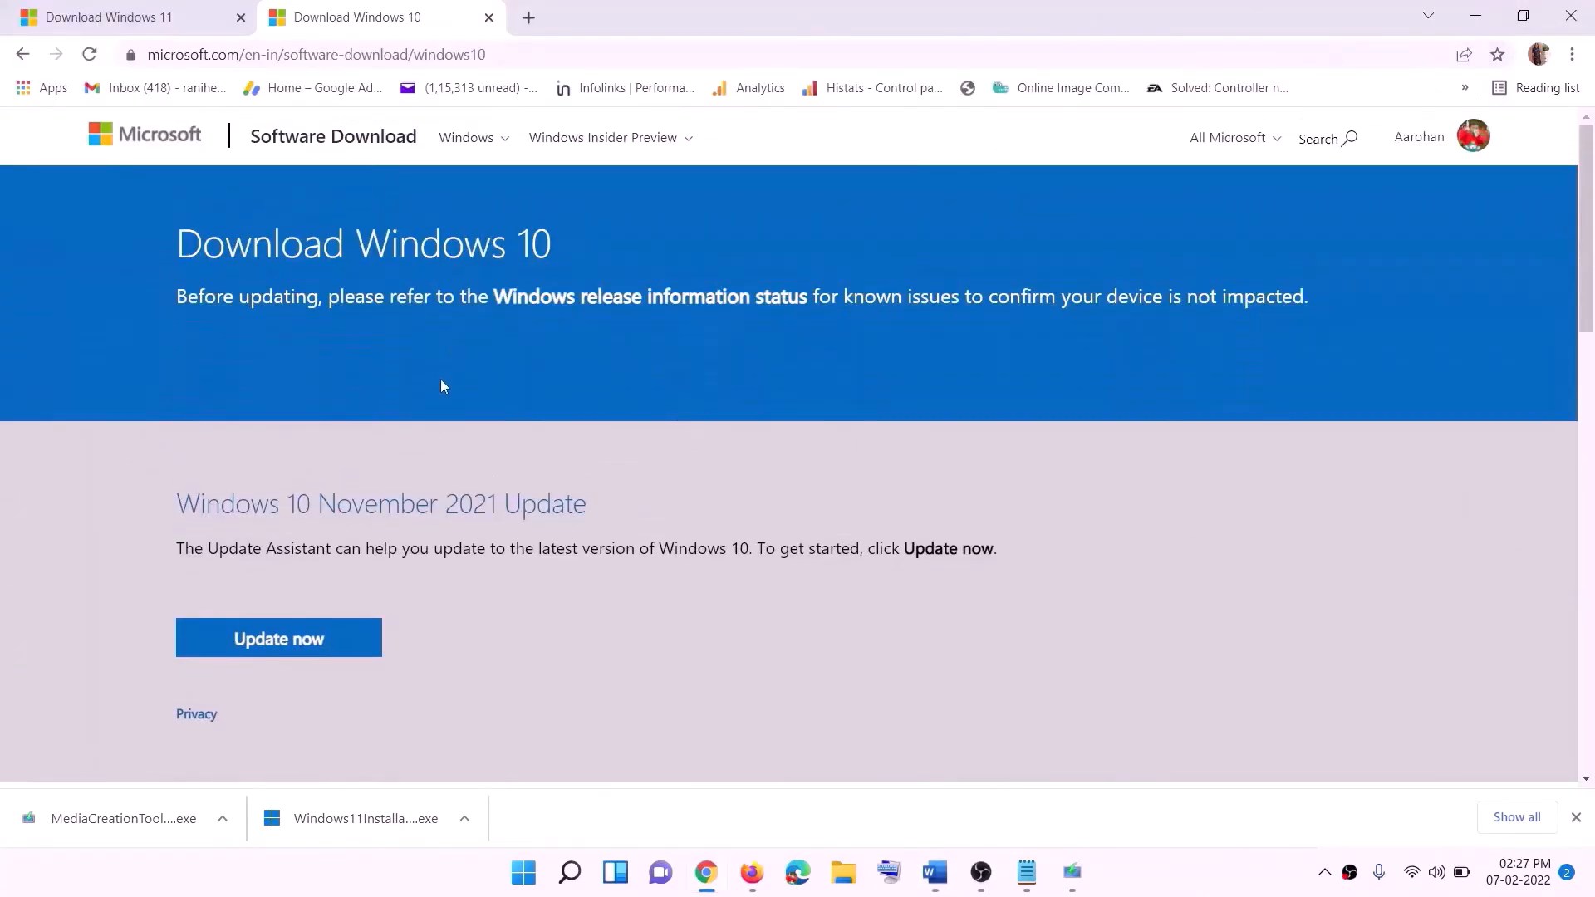
Run the Windows 10 media creation tool, accept the licence, and choose Upgrade this PC now
scroll(534, 457, down, 5)
drag(190, 498, 356, 499)
scroll(355, 498, down, 2)
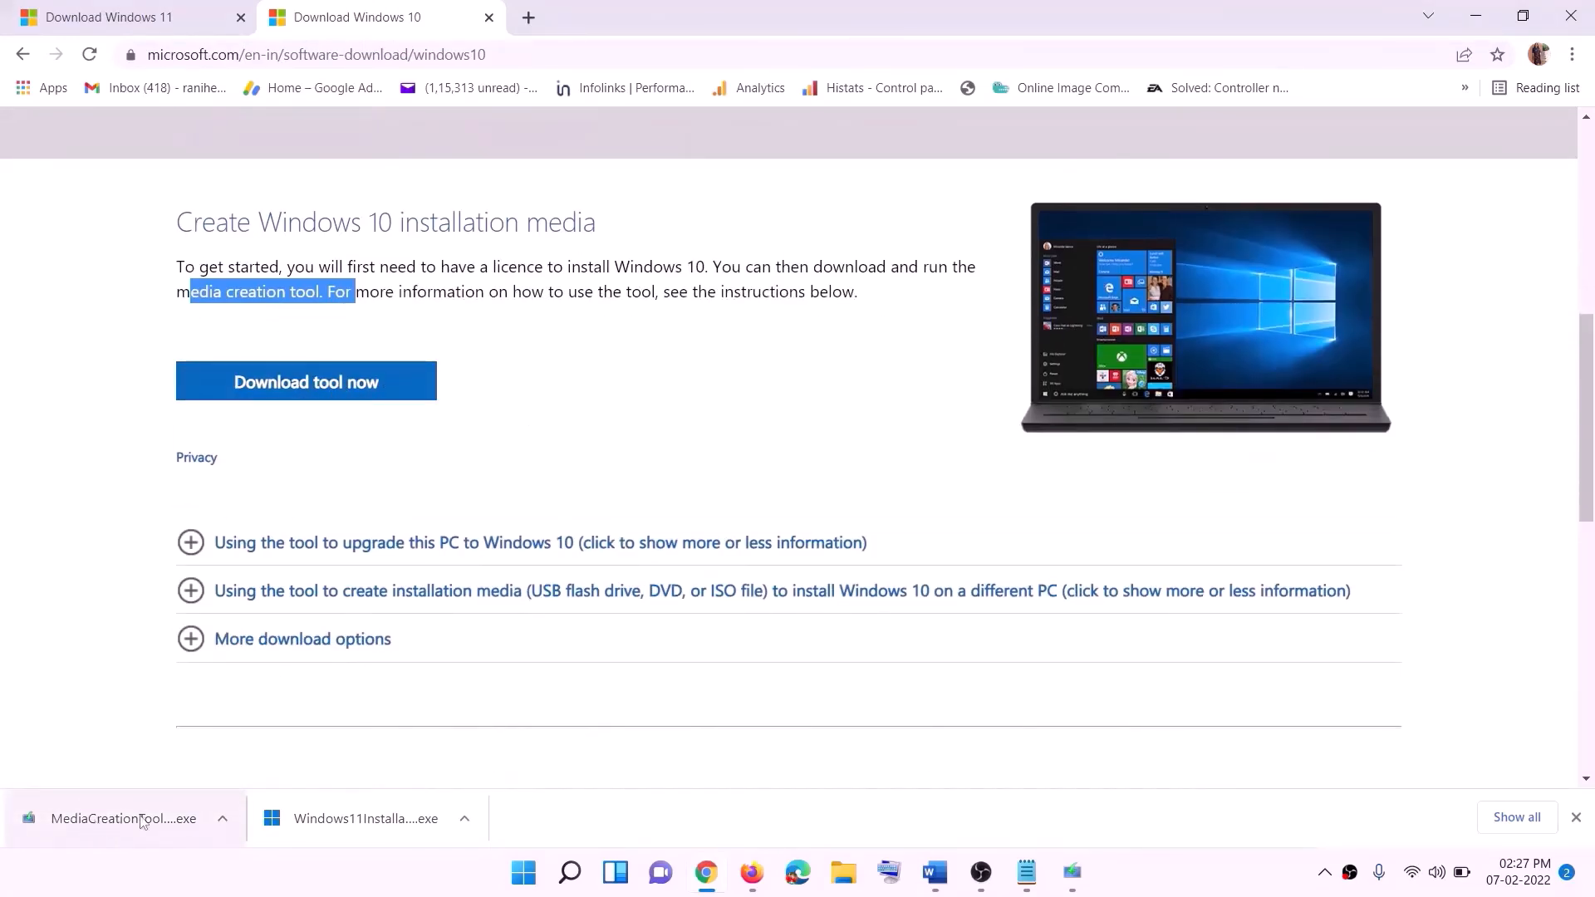
click(1089, 887)
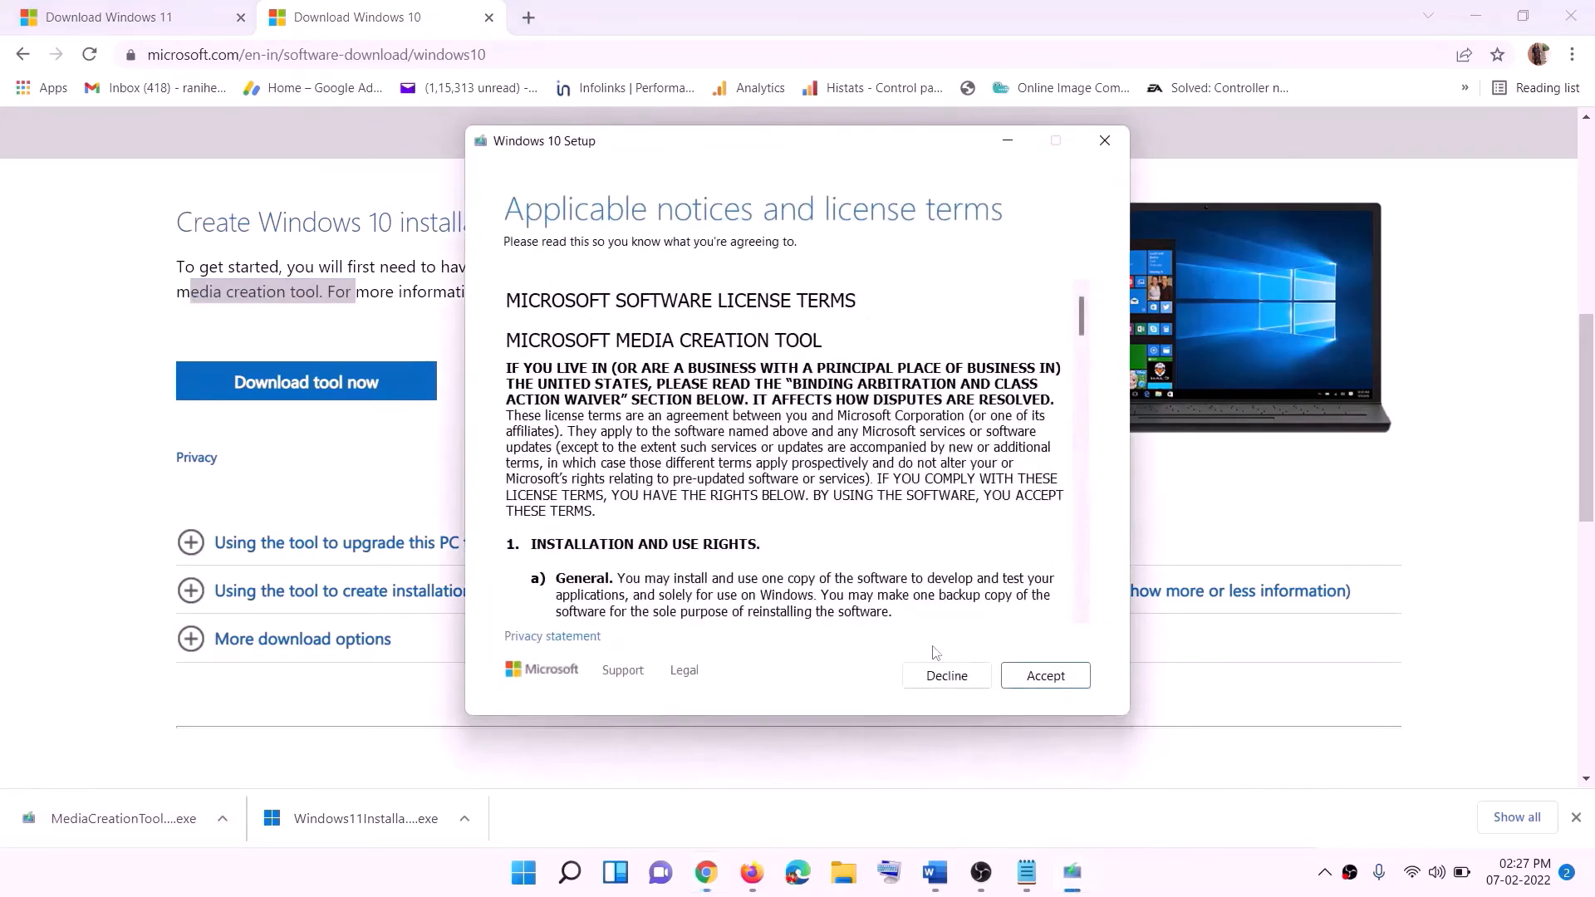
click(1039, 676)
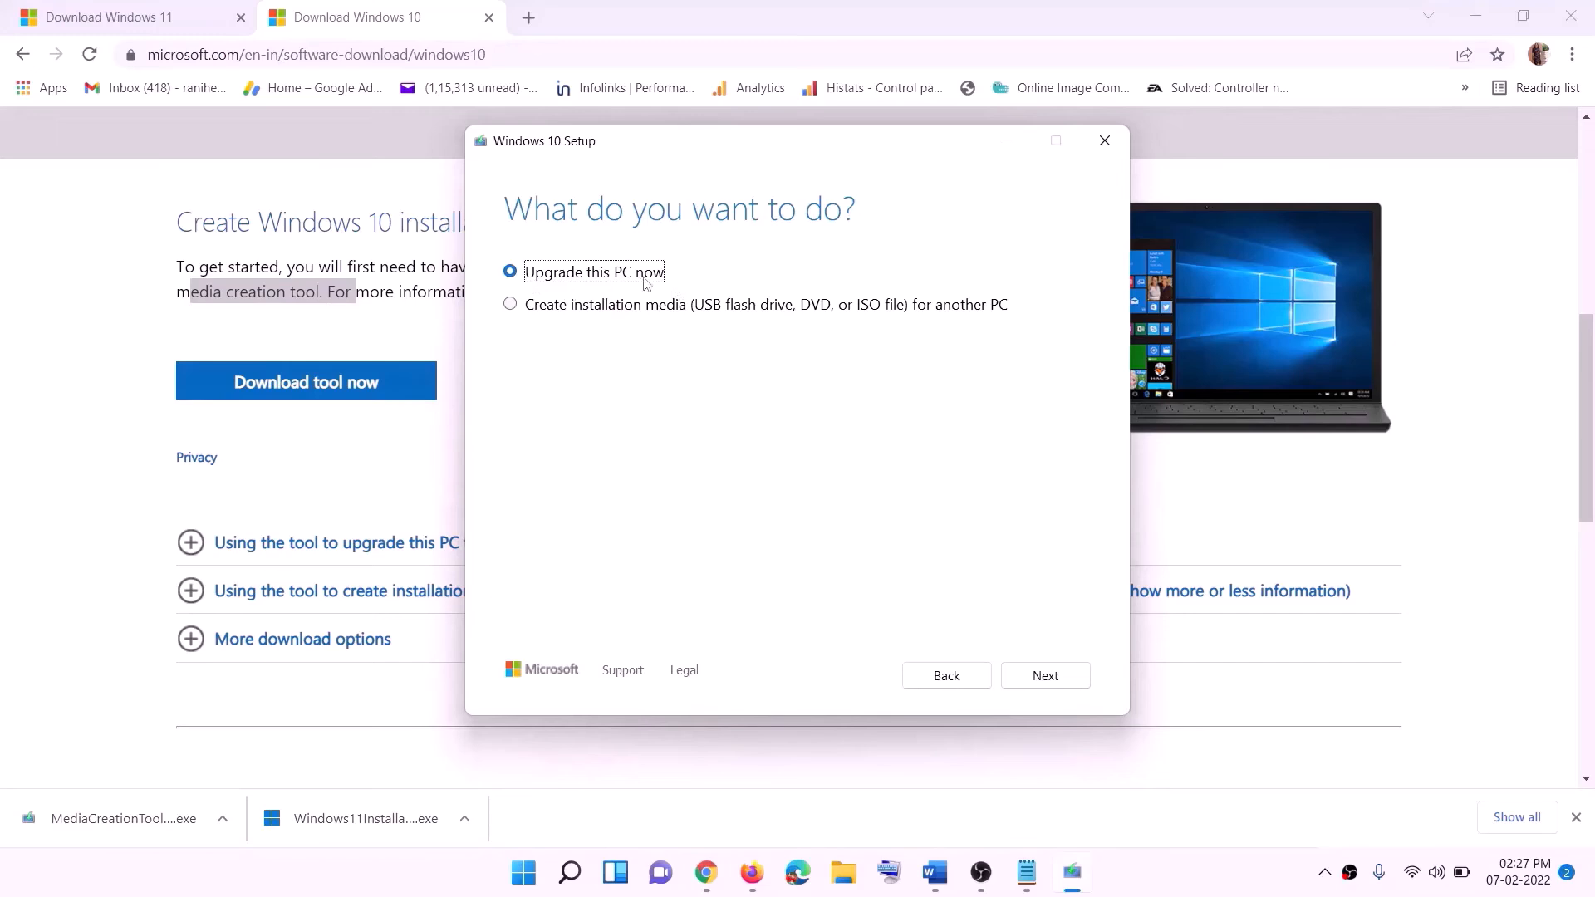
click(1049, 674)
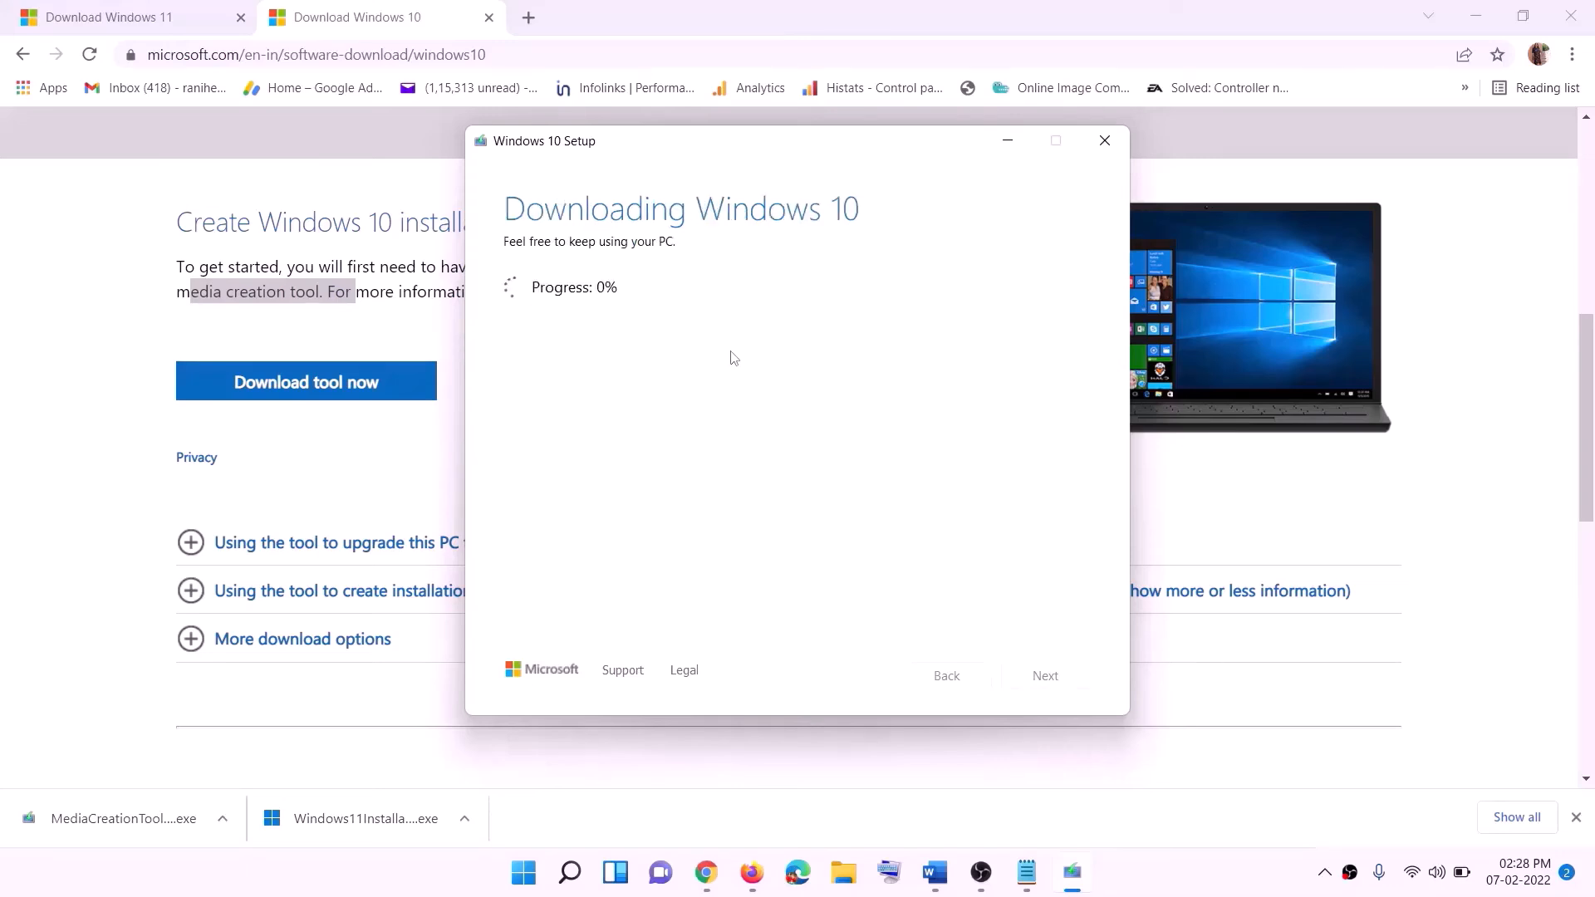
click(1178, 891)
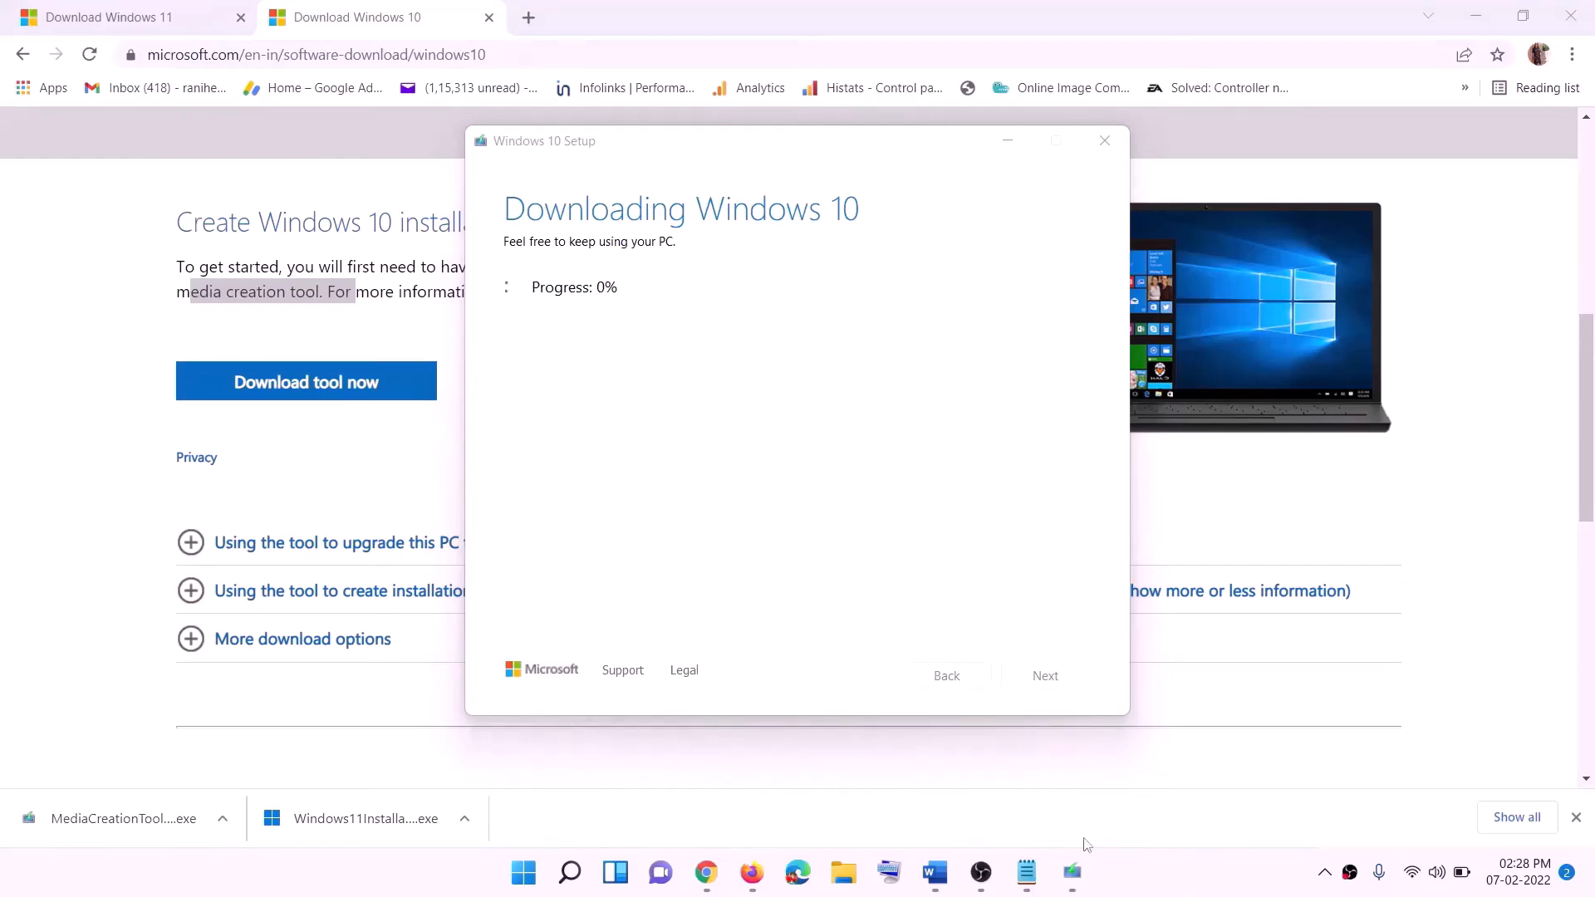
Bring the Word guide back to the front and maximize it
click(937, 874)
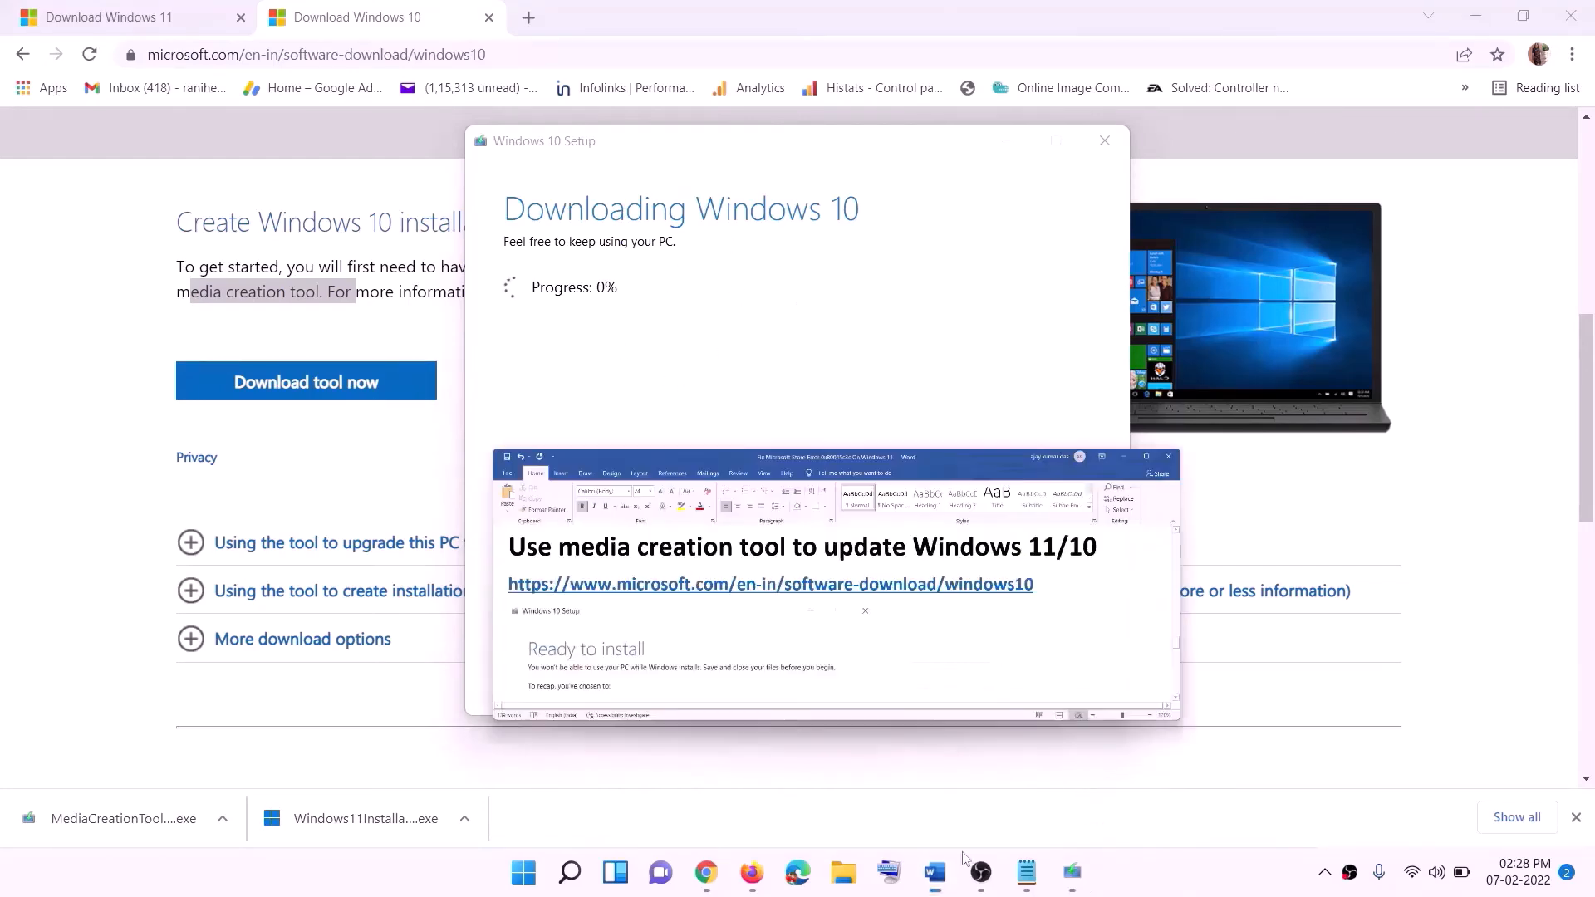
scroll(110, 389, down, 1)
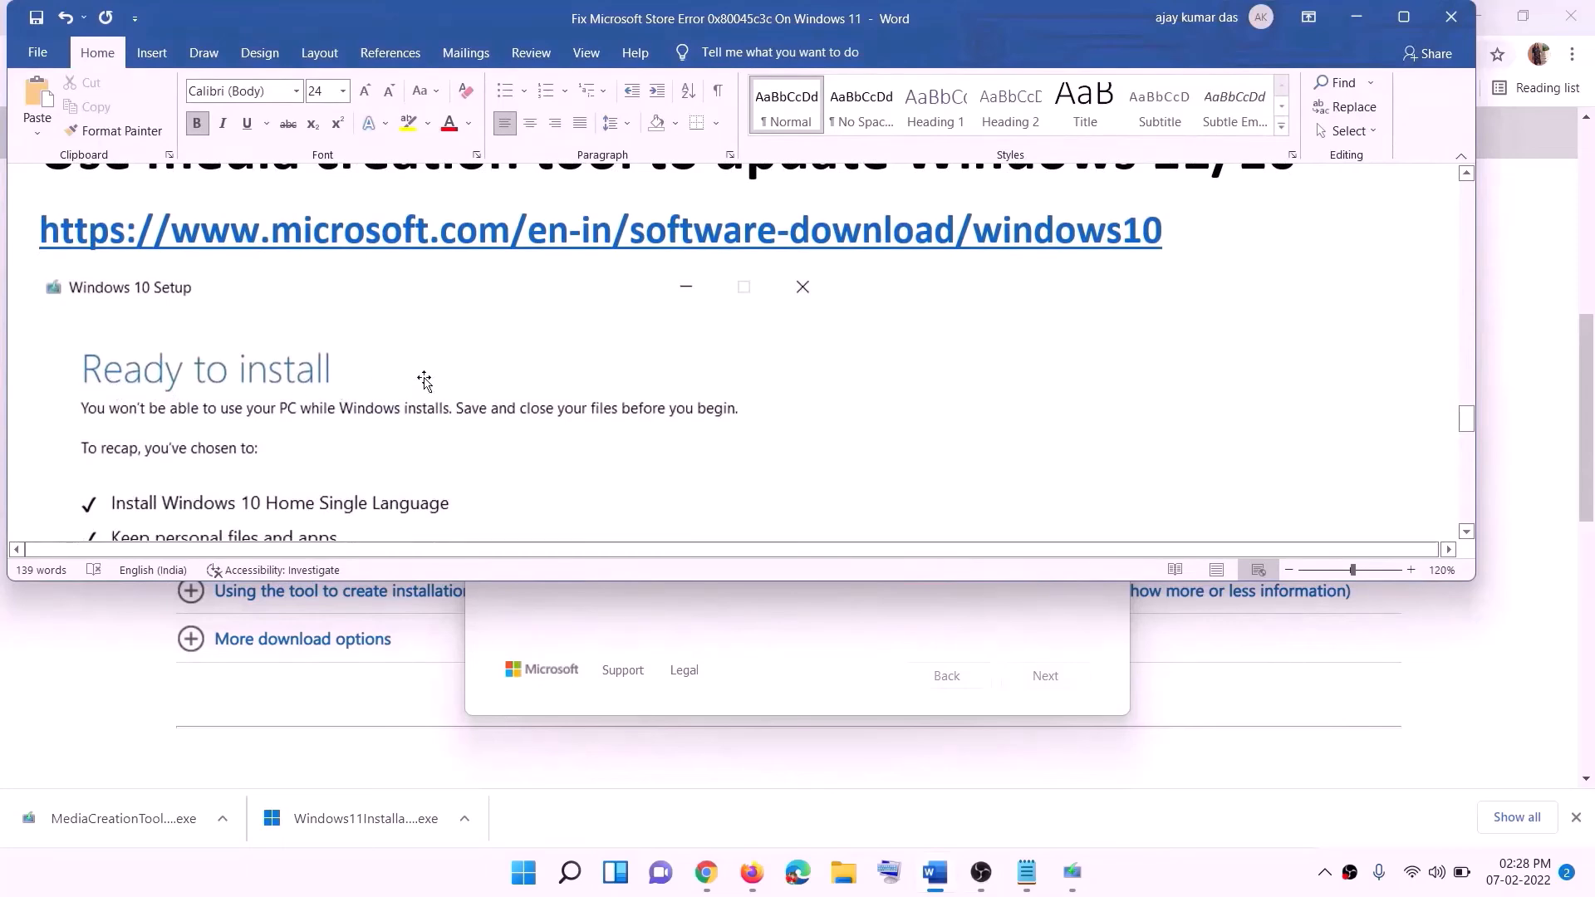
click(1404, 16)
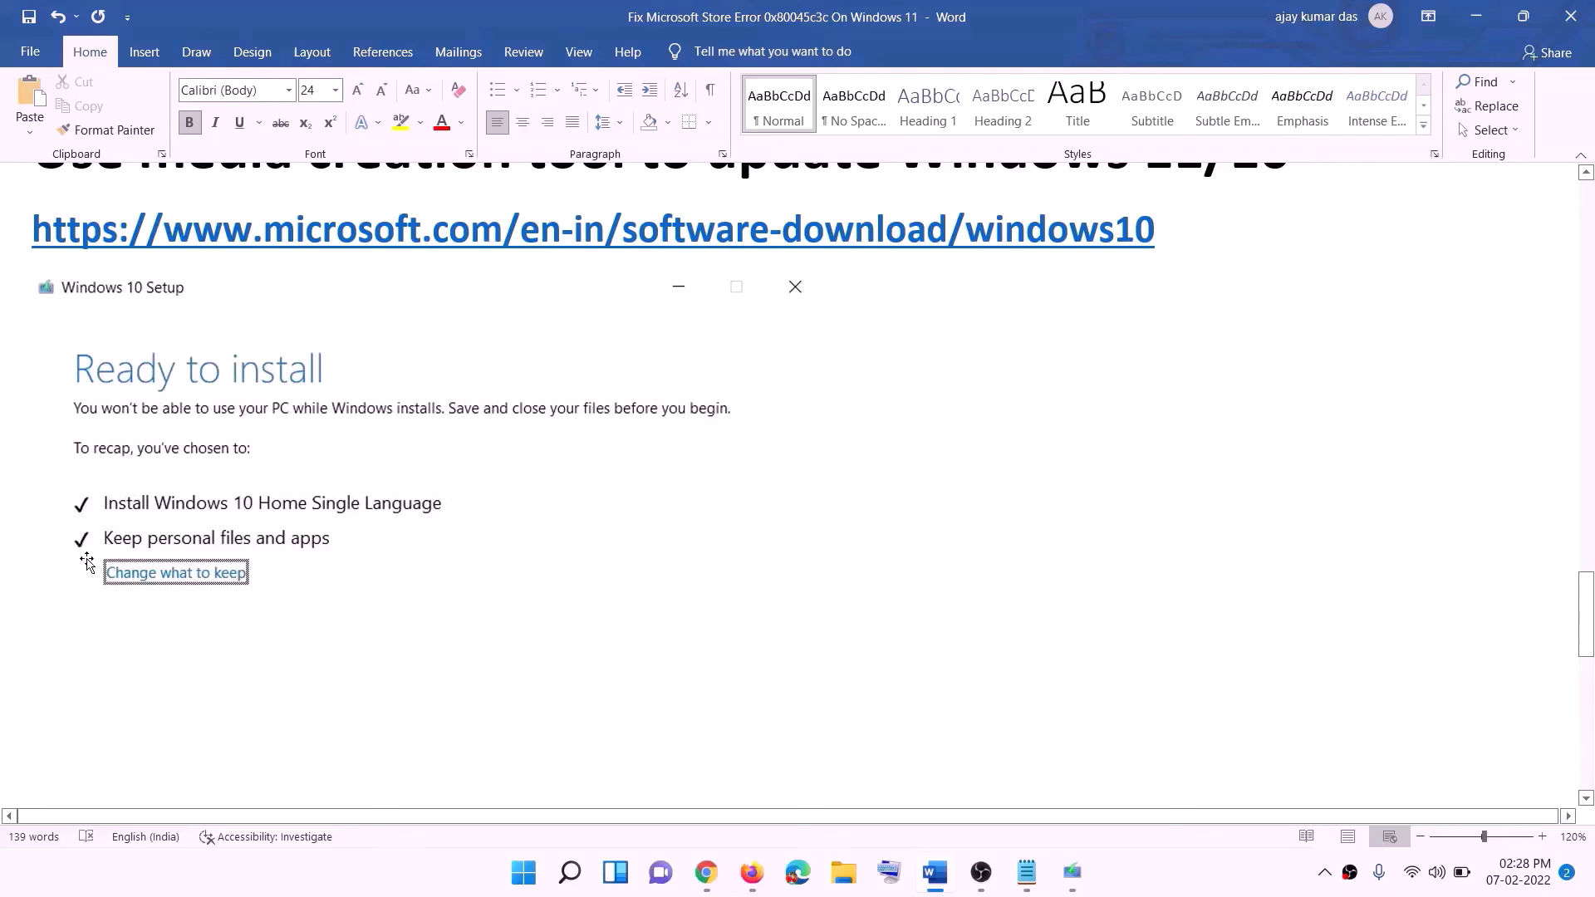
scroll(820, 579, down, 2)
scroll(820, 579, down, 1)
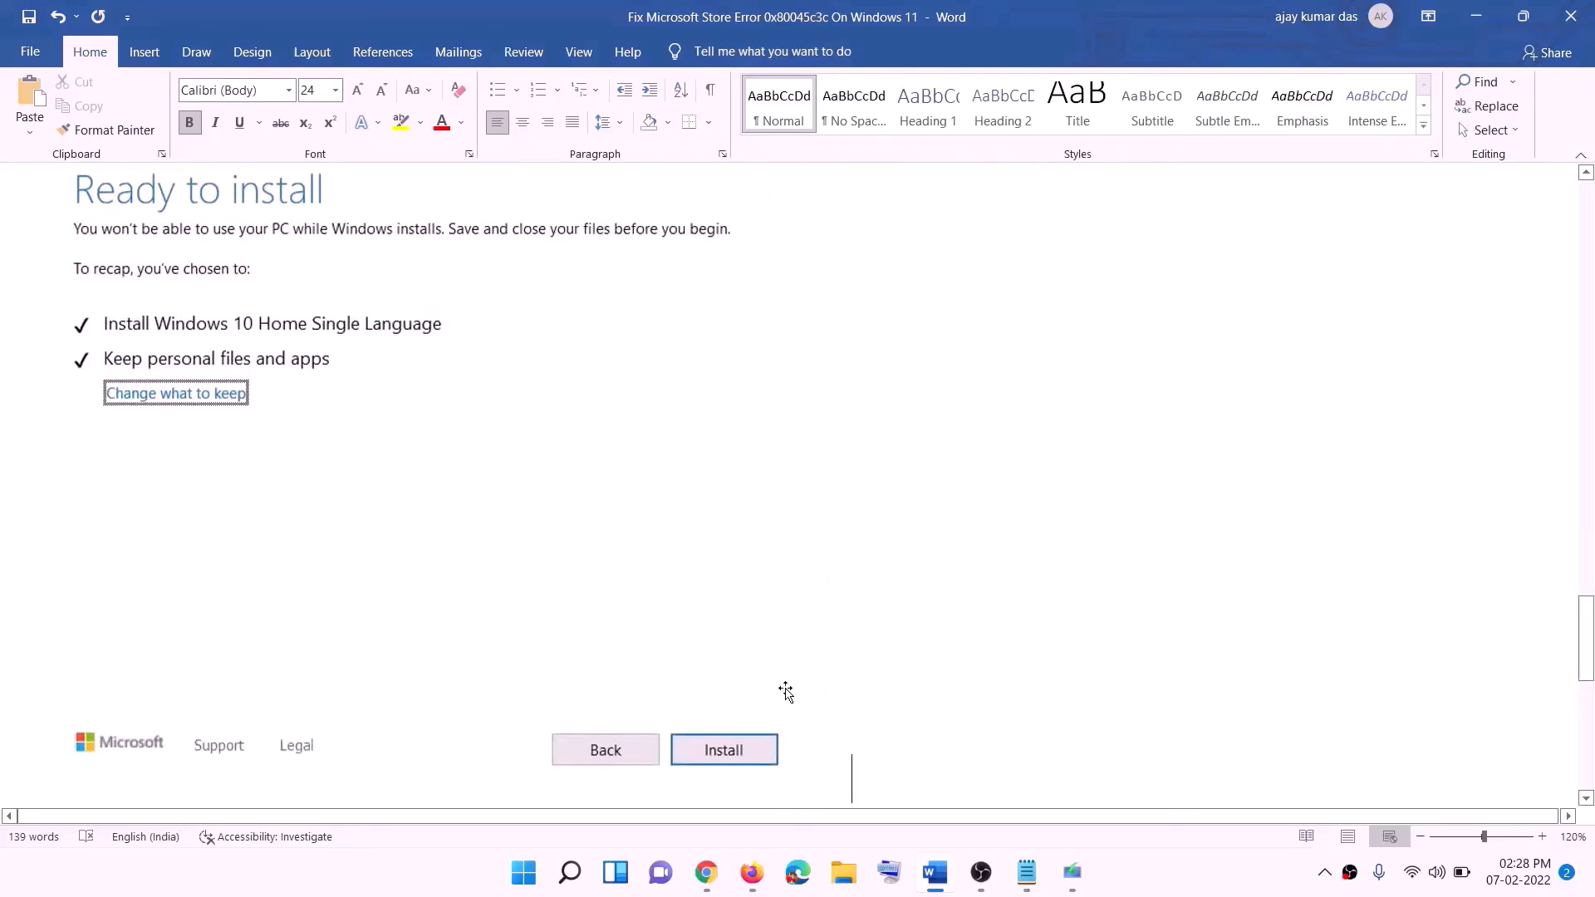
scroll(652, 516, up, 1)
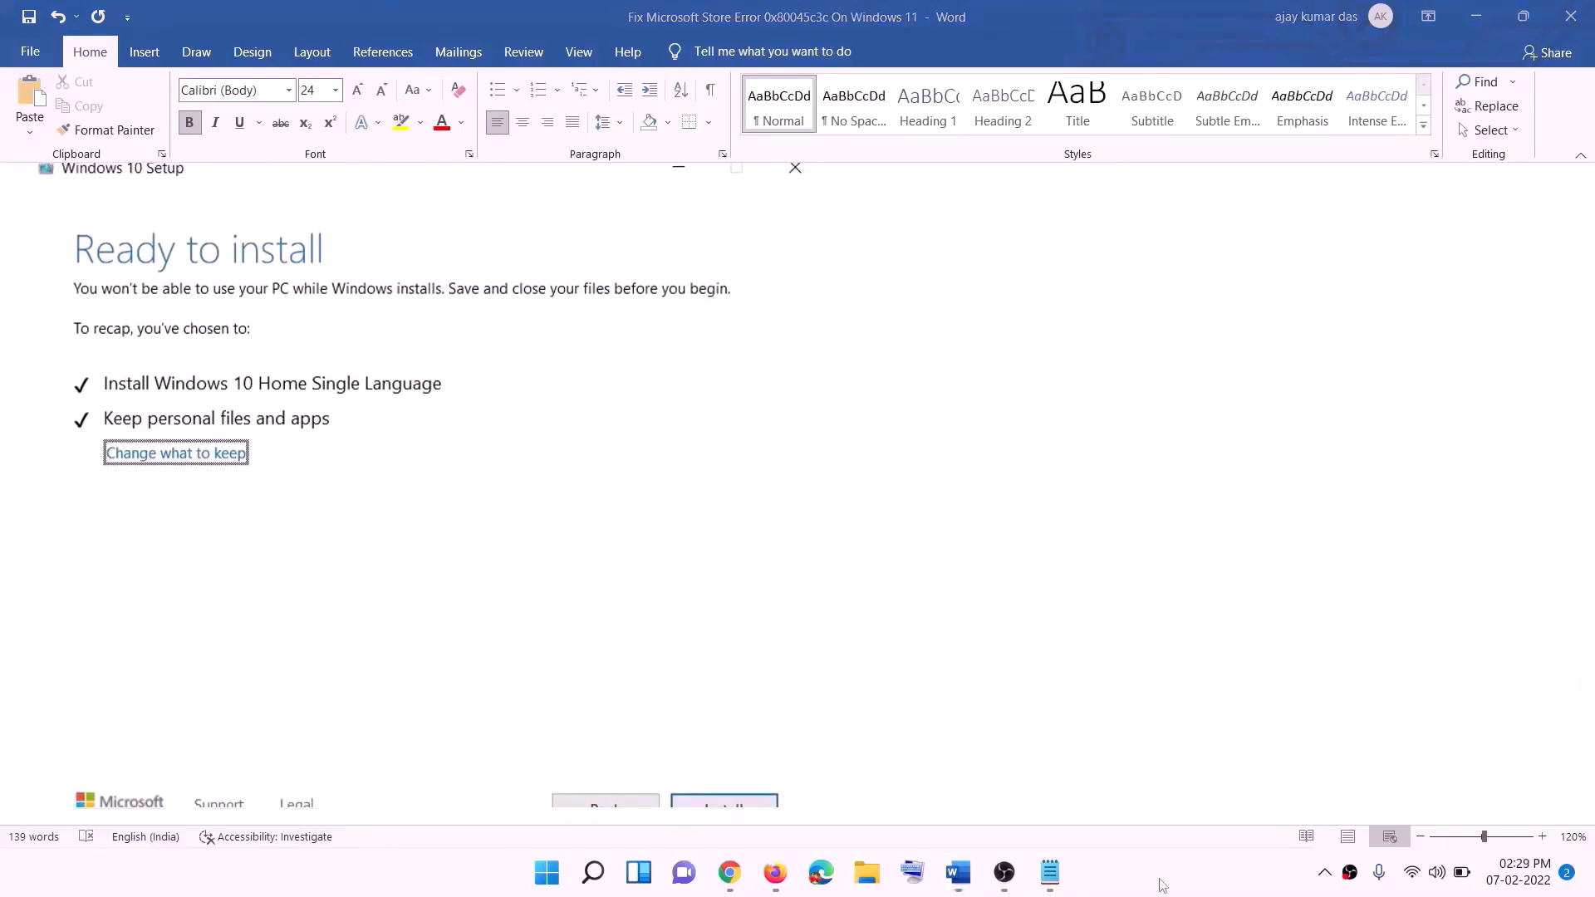
Download and run the Windows 11 media creation tool from the Download Windows 11 page
click(737, 883)
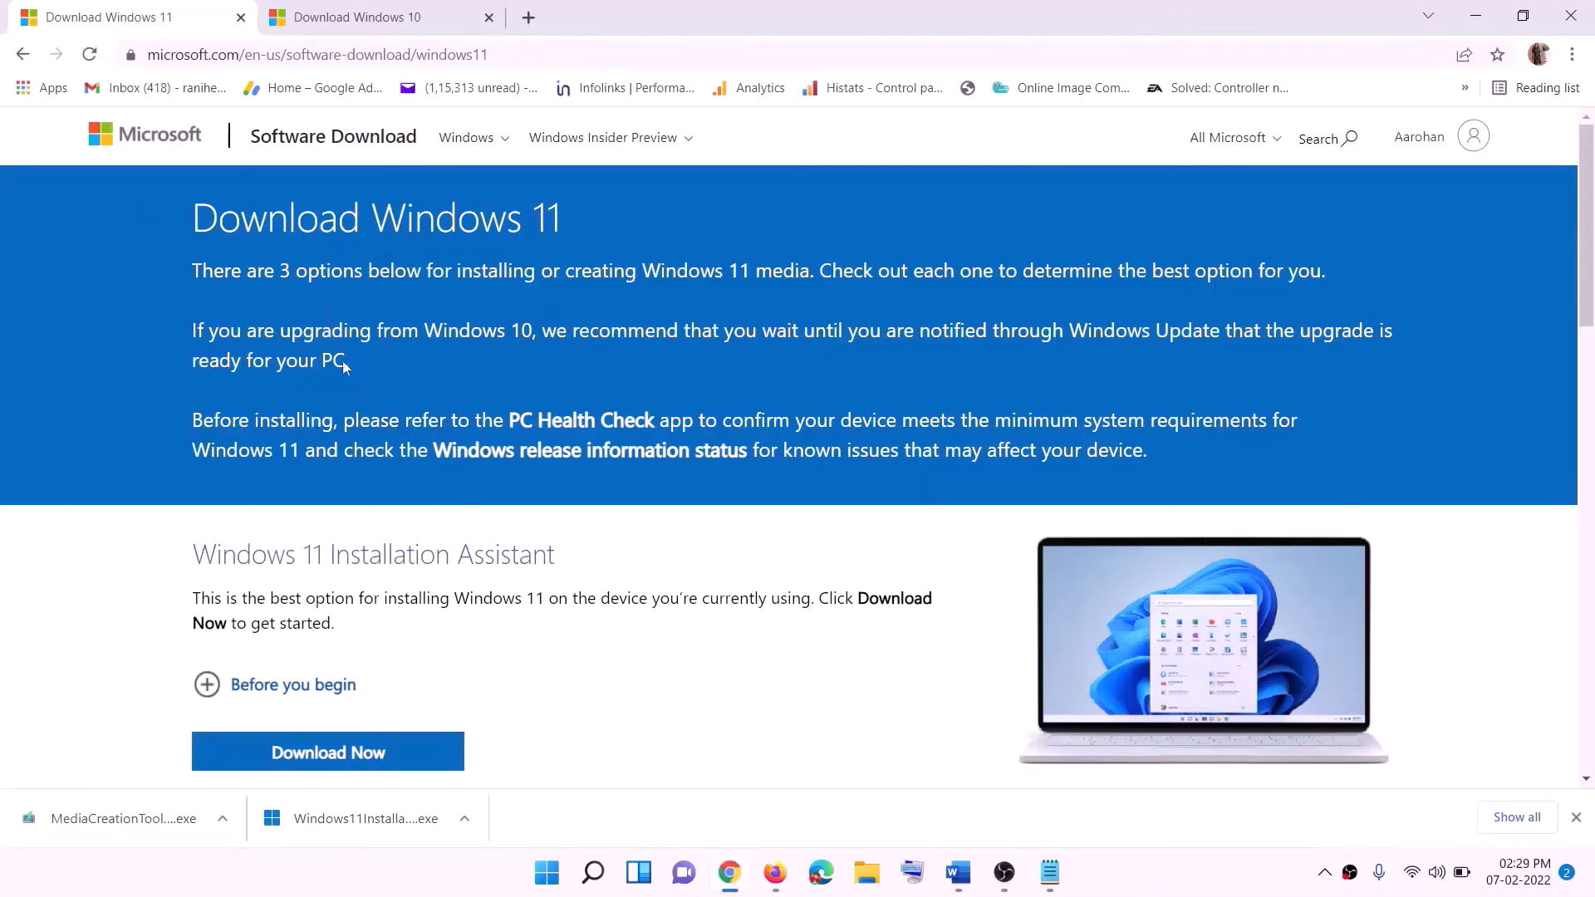
scroll(503, 563, down, 5)
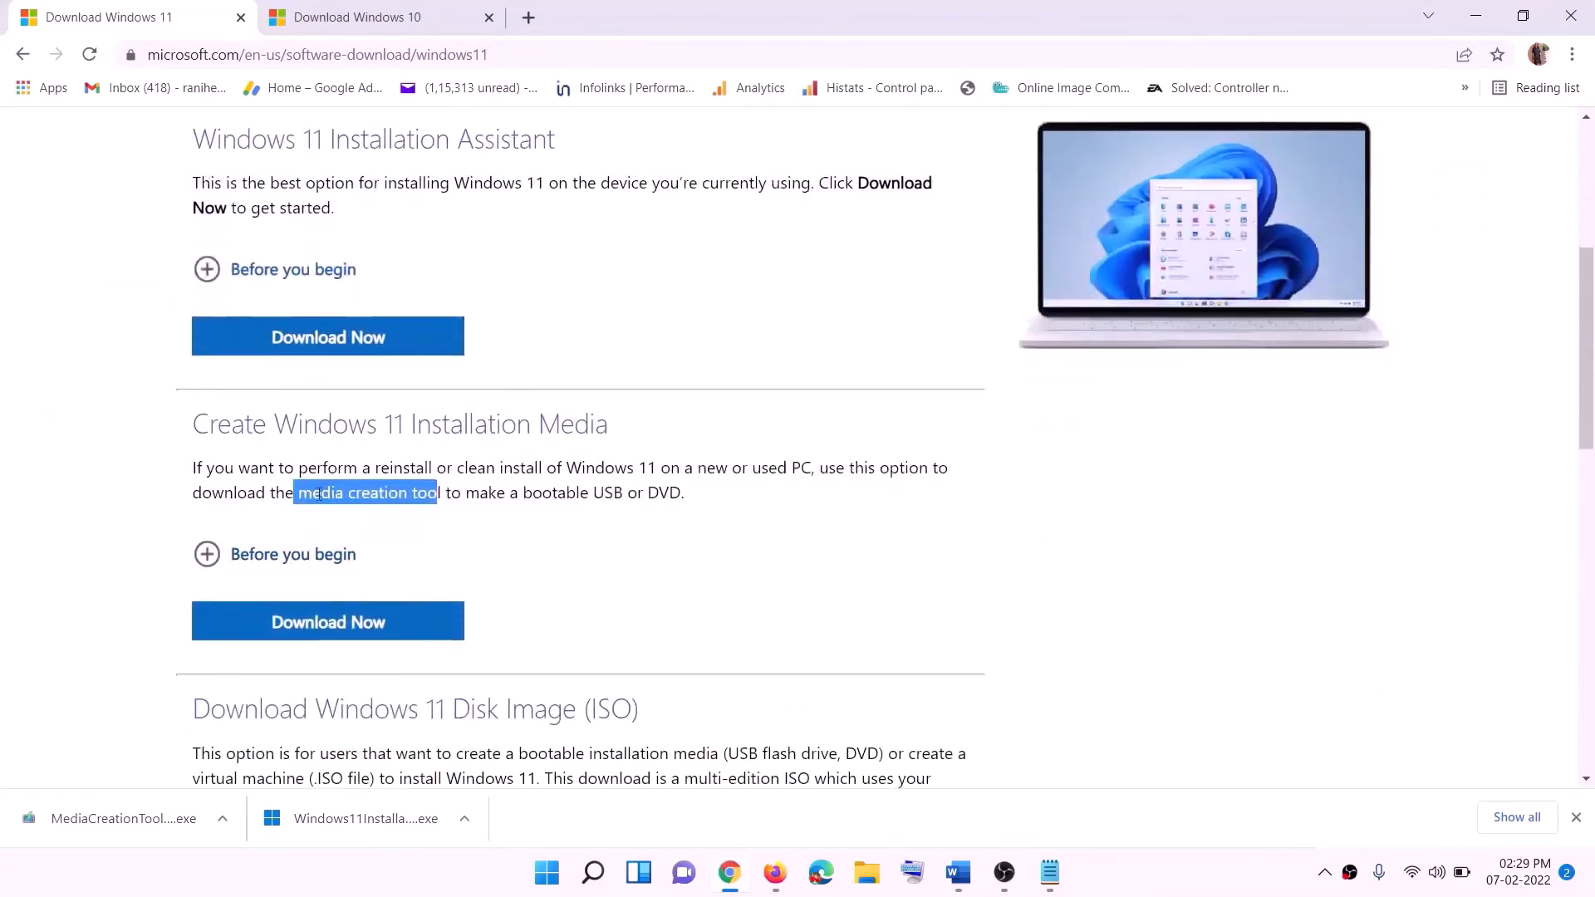
drag(298, 492, 461, 493)
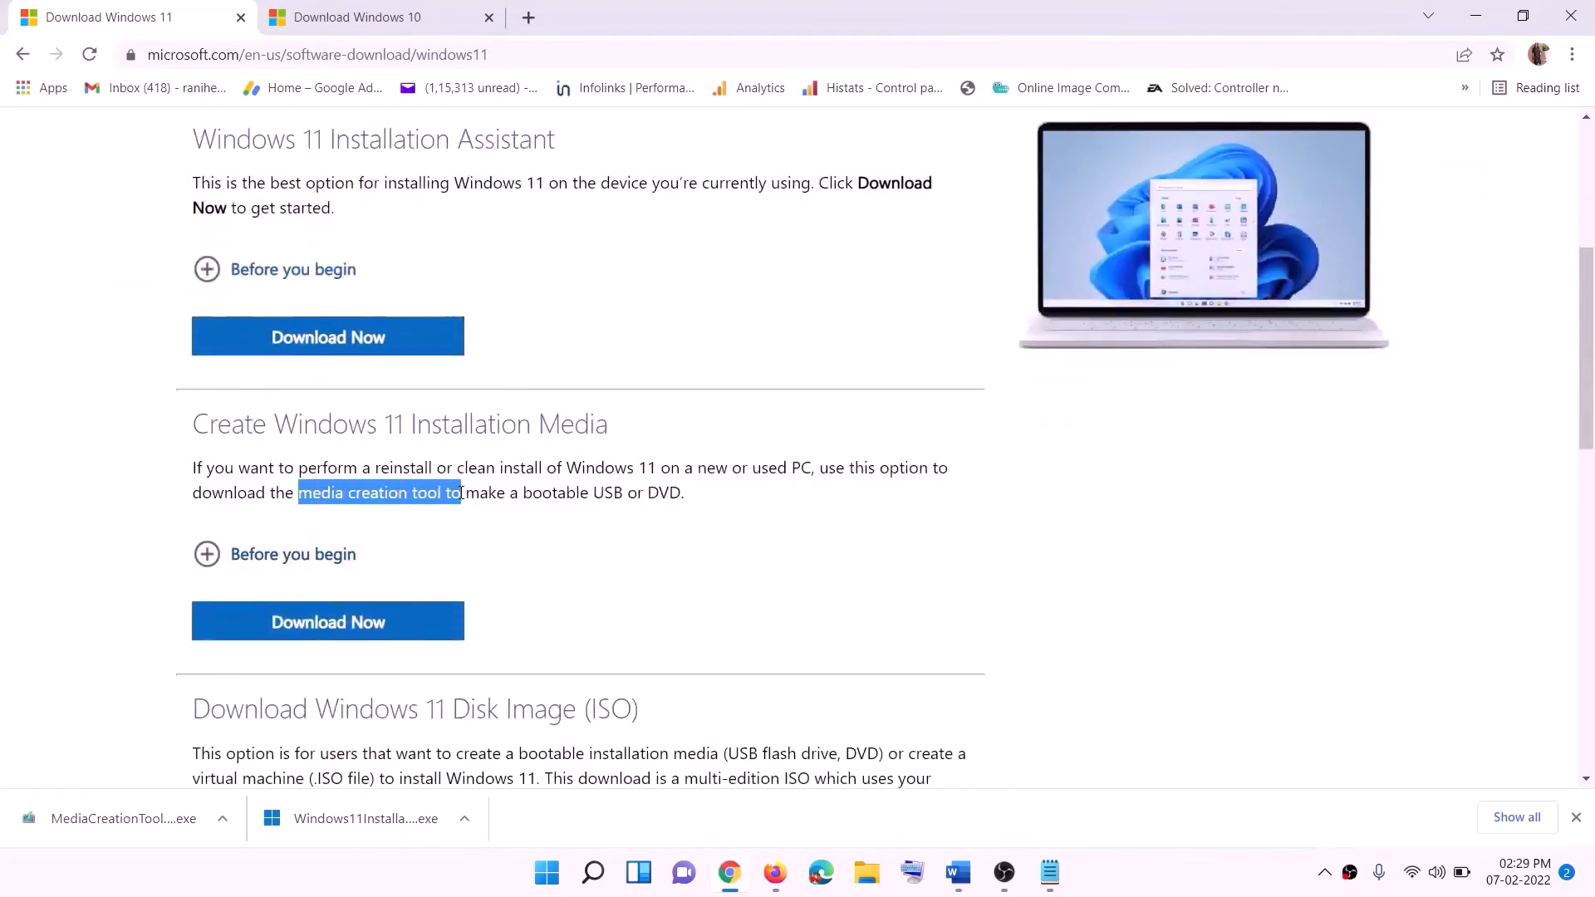
click(317, 631)
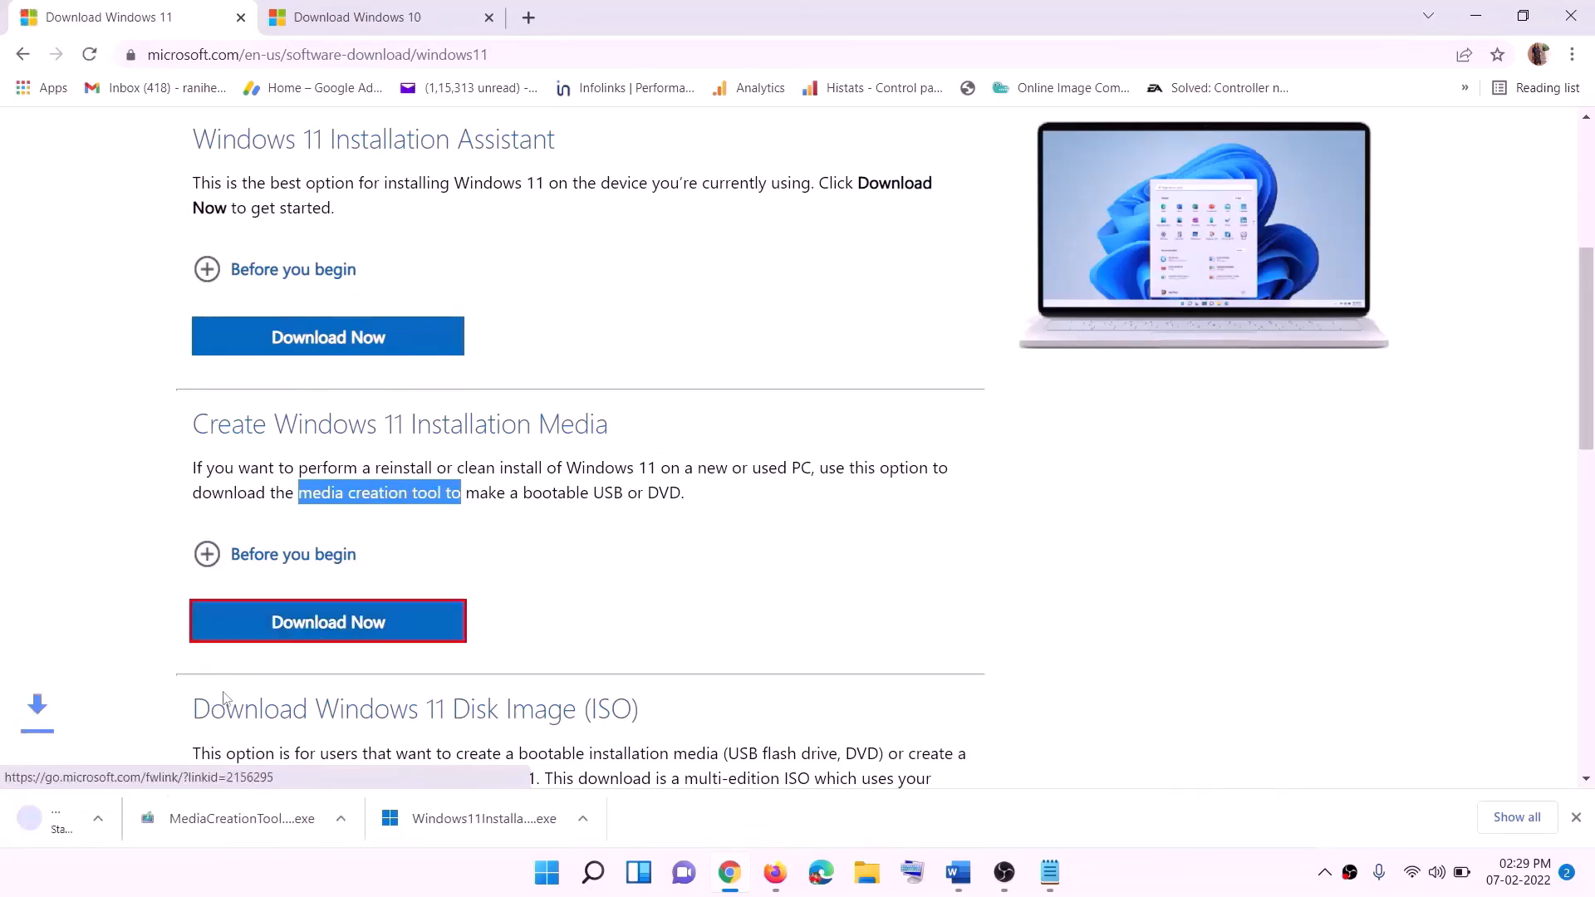
click(83, 818)
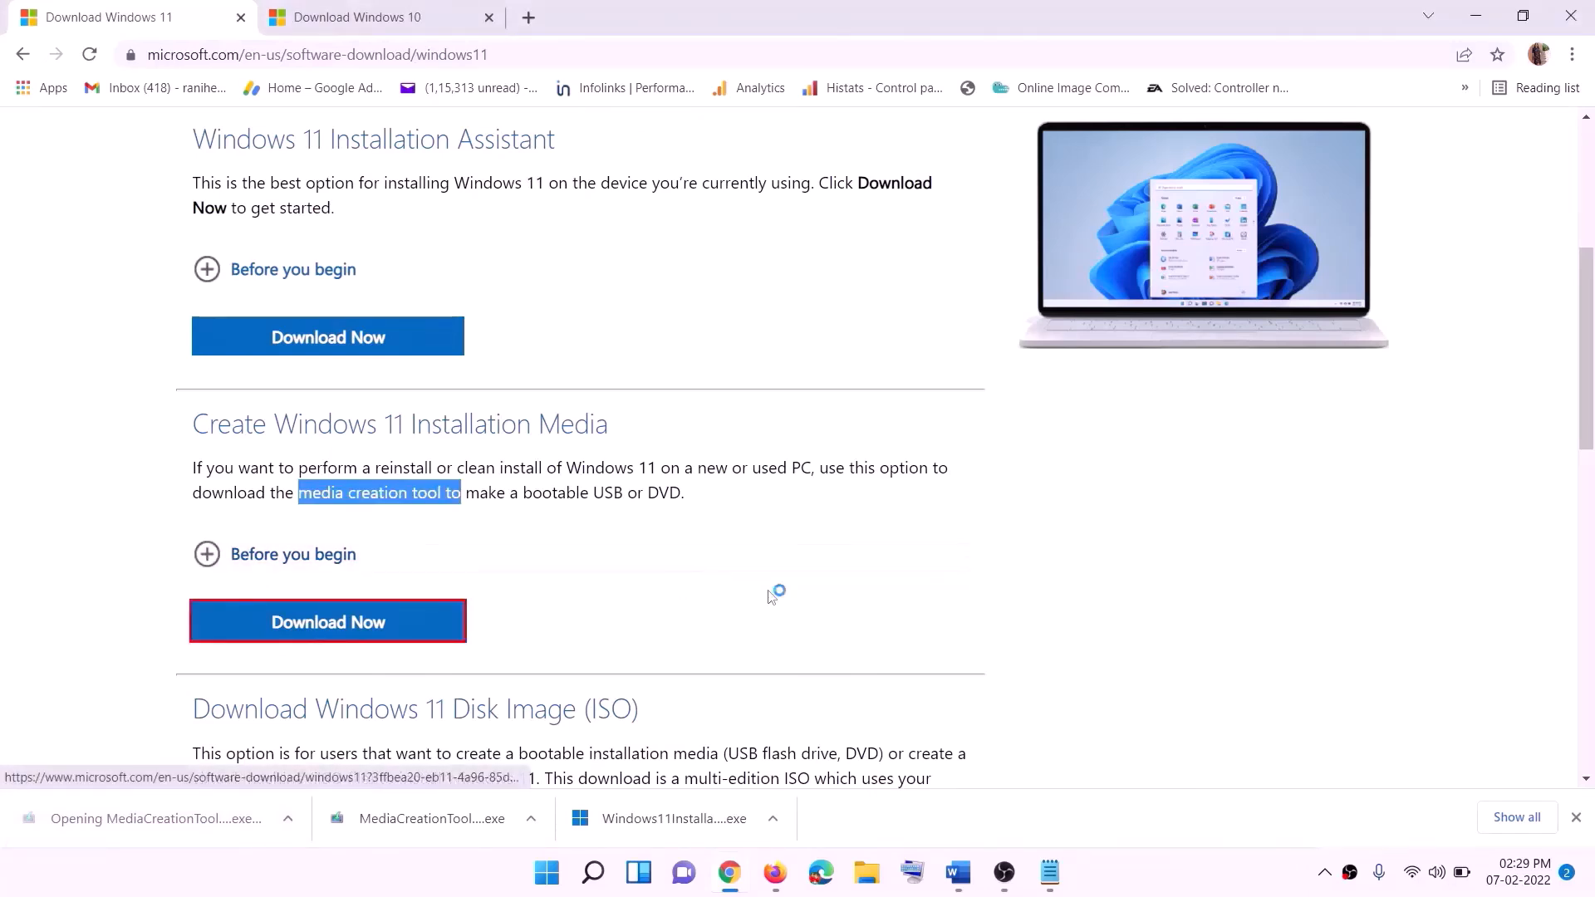
click(721, 596)
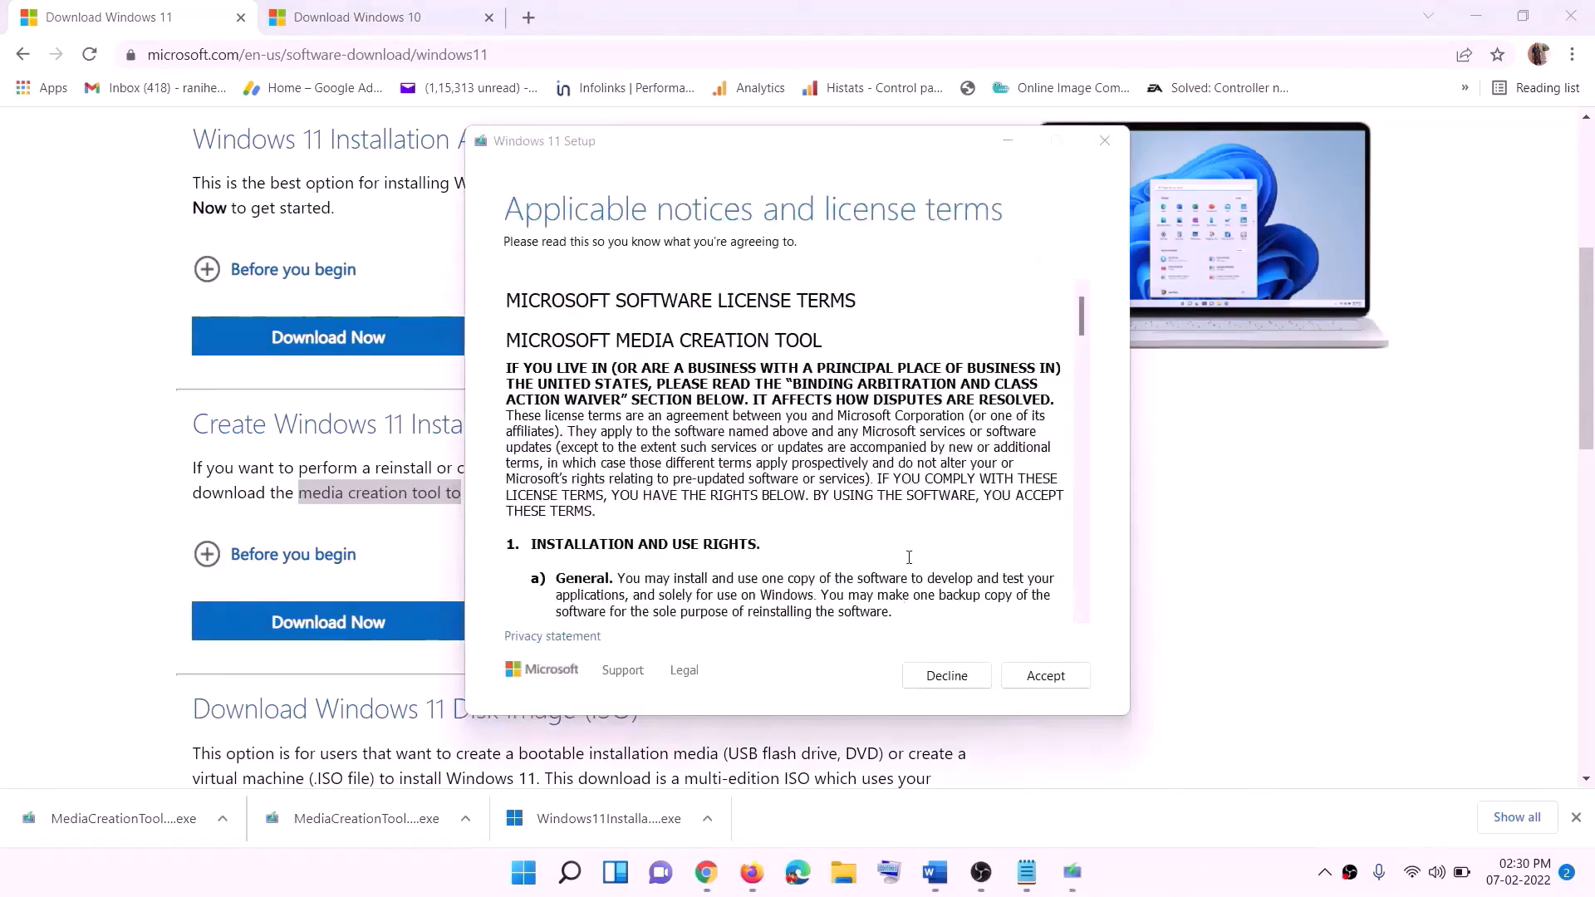
Accept the terms, keep the recommended edition, save a Windows ISO to the Desktop, and show the desktop
click(1046, 676)
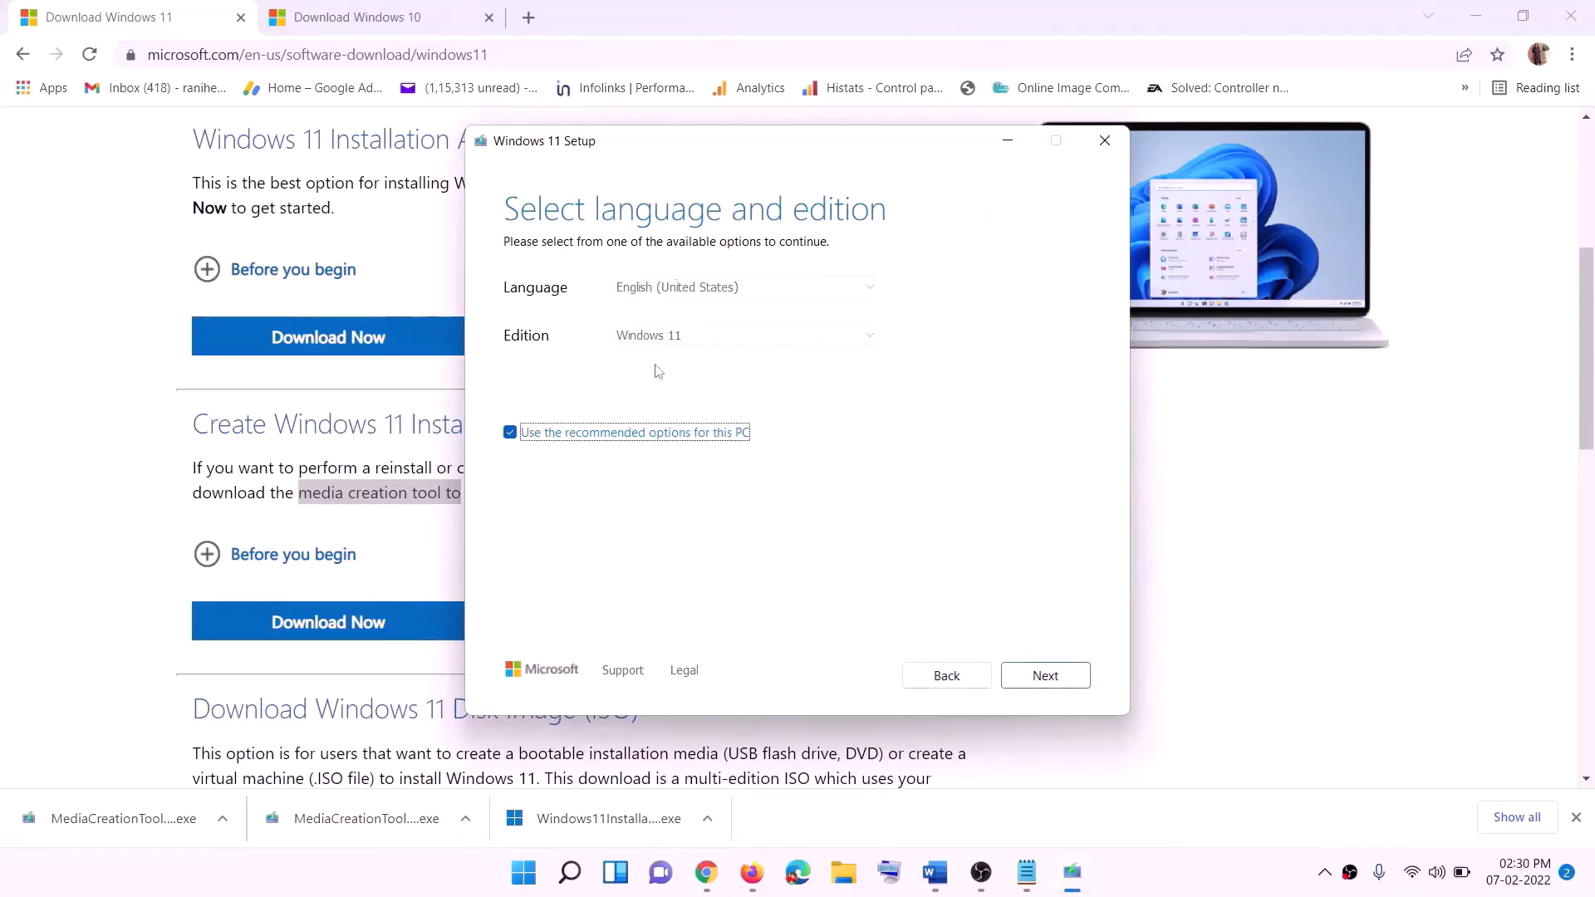
click(1040, 674)
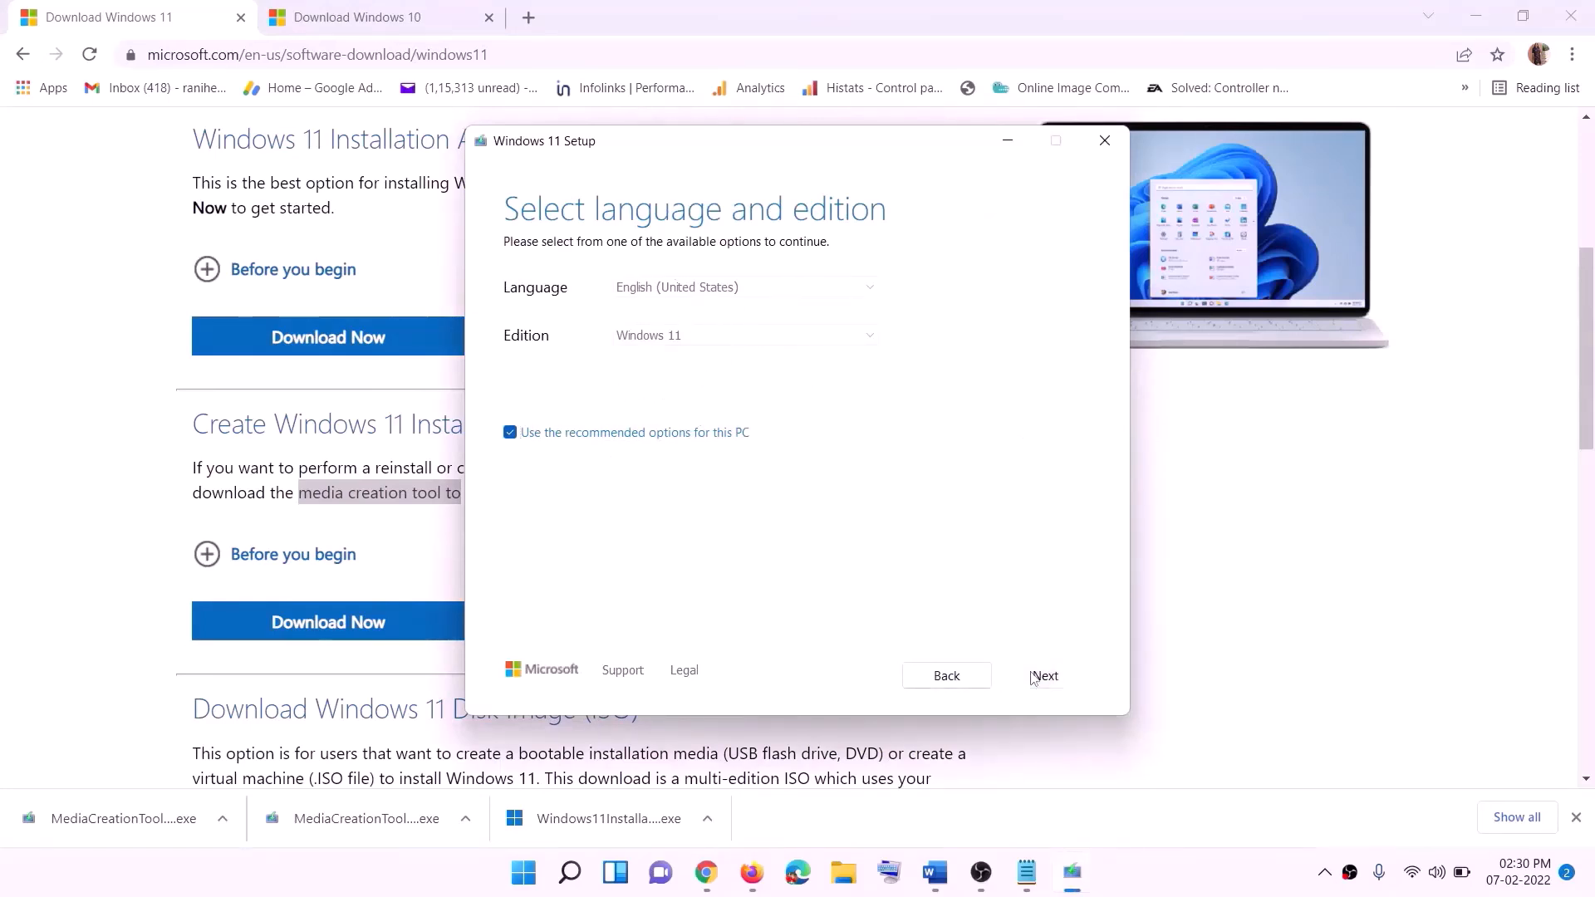
click(532, 359)
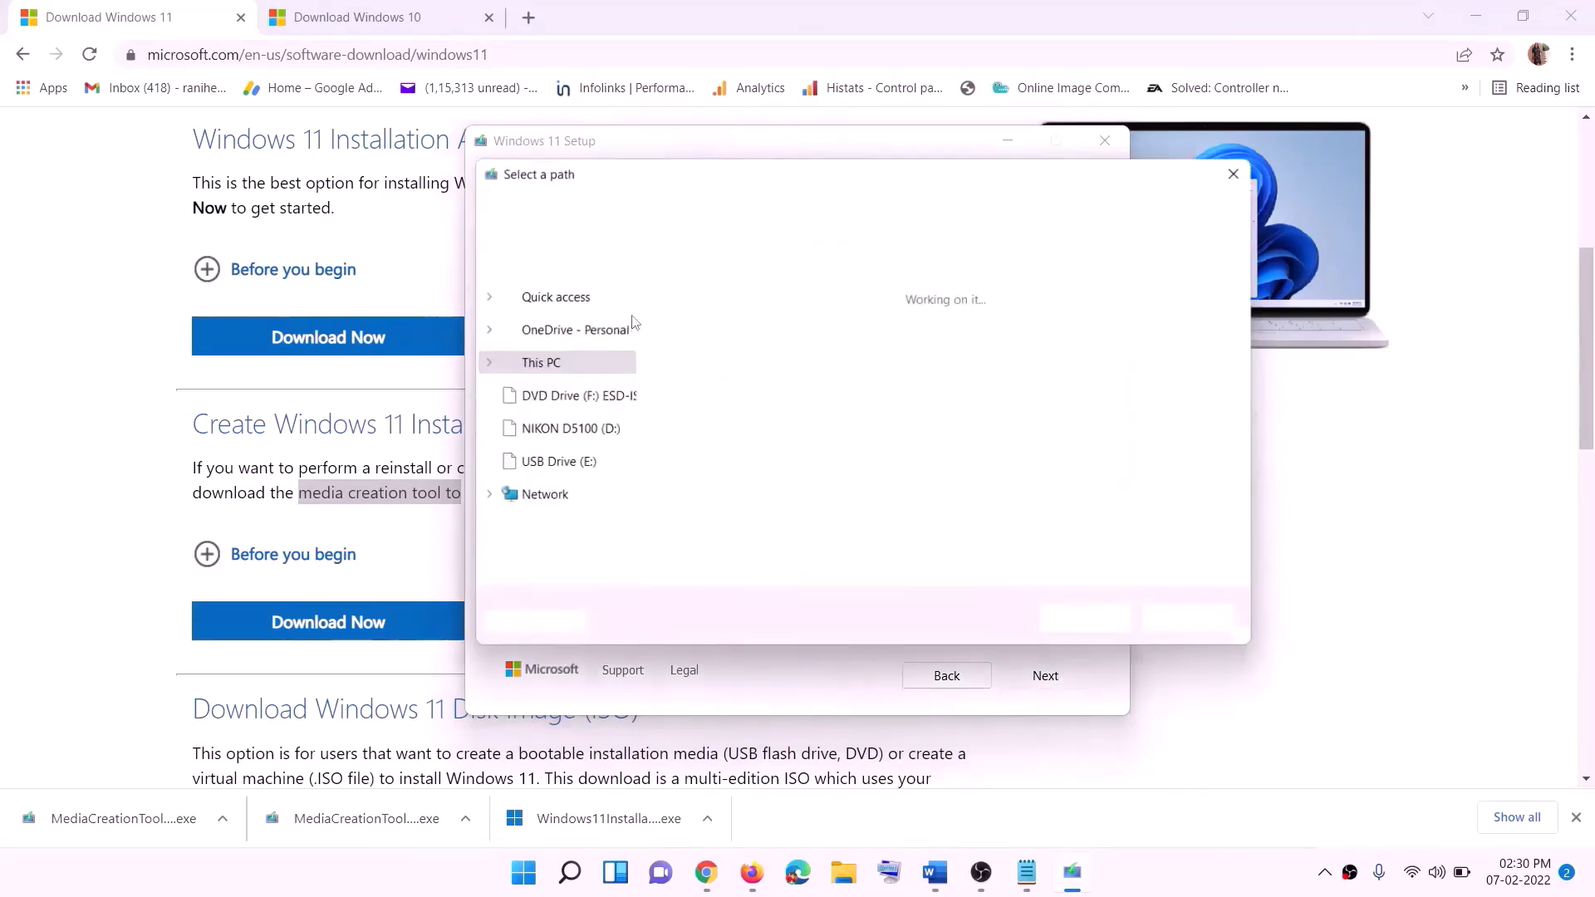
scroll(551, 422, up, 2)
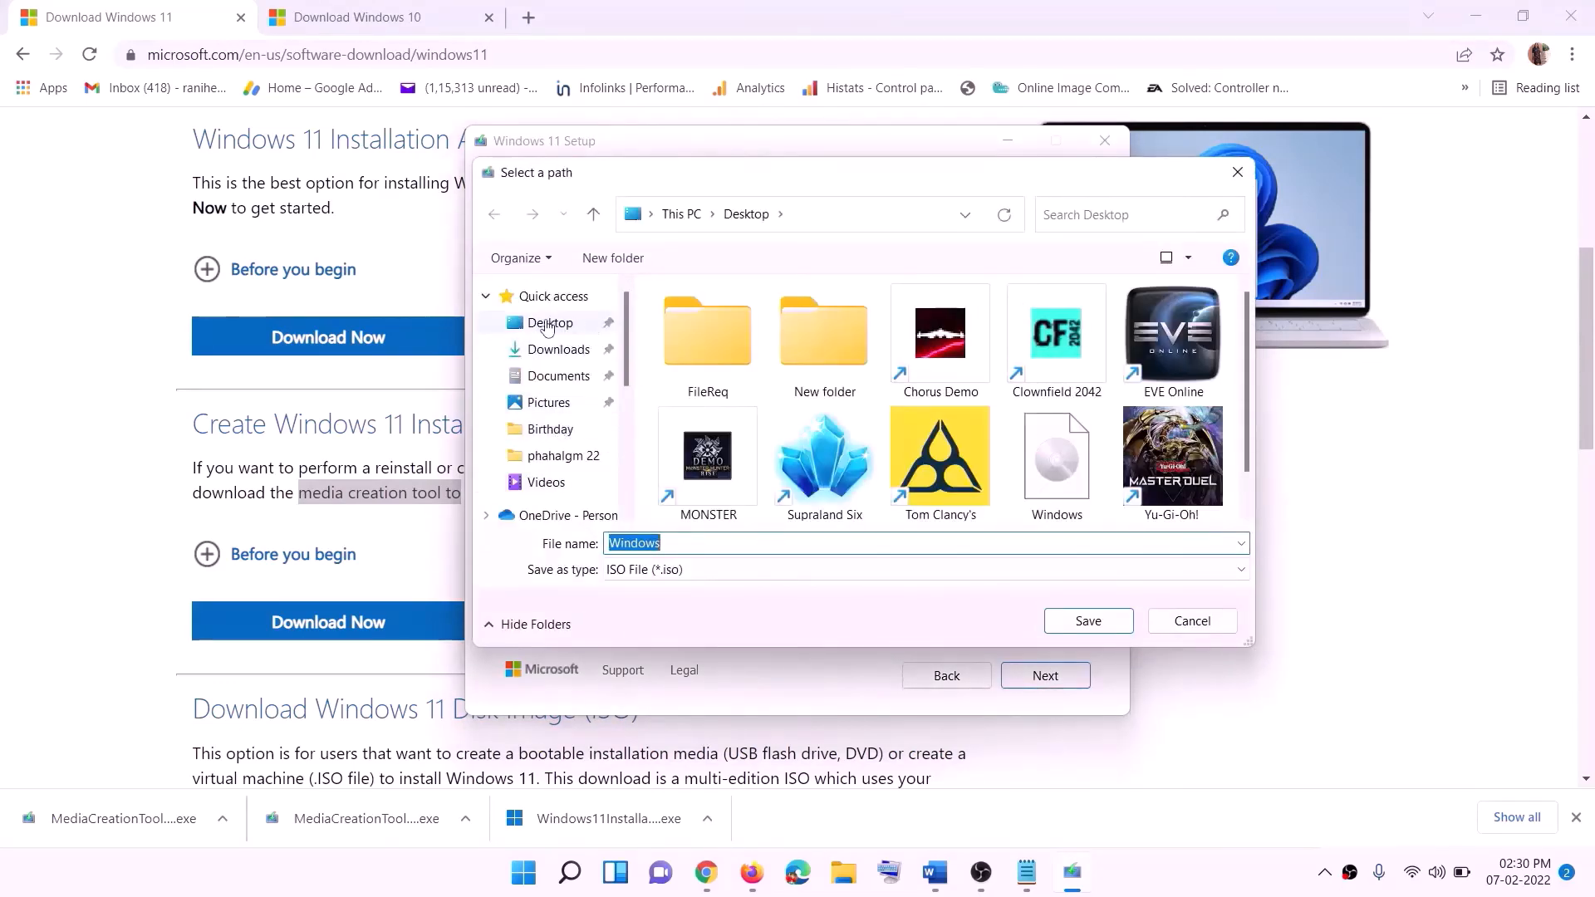
click(526, 324)
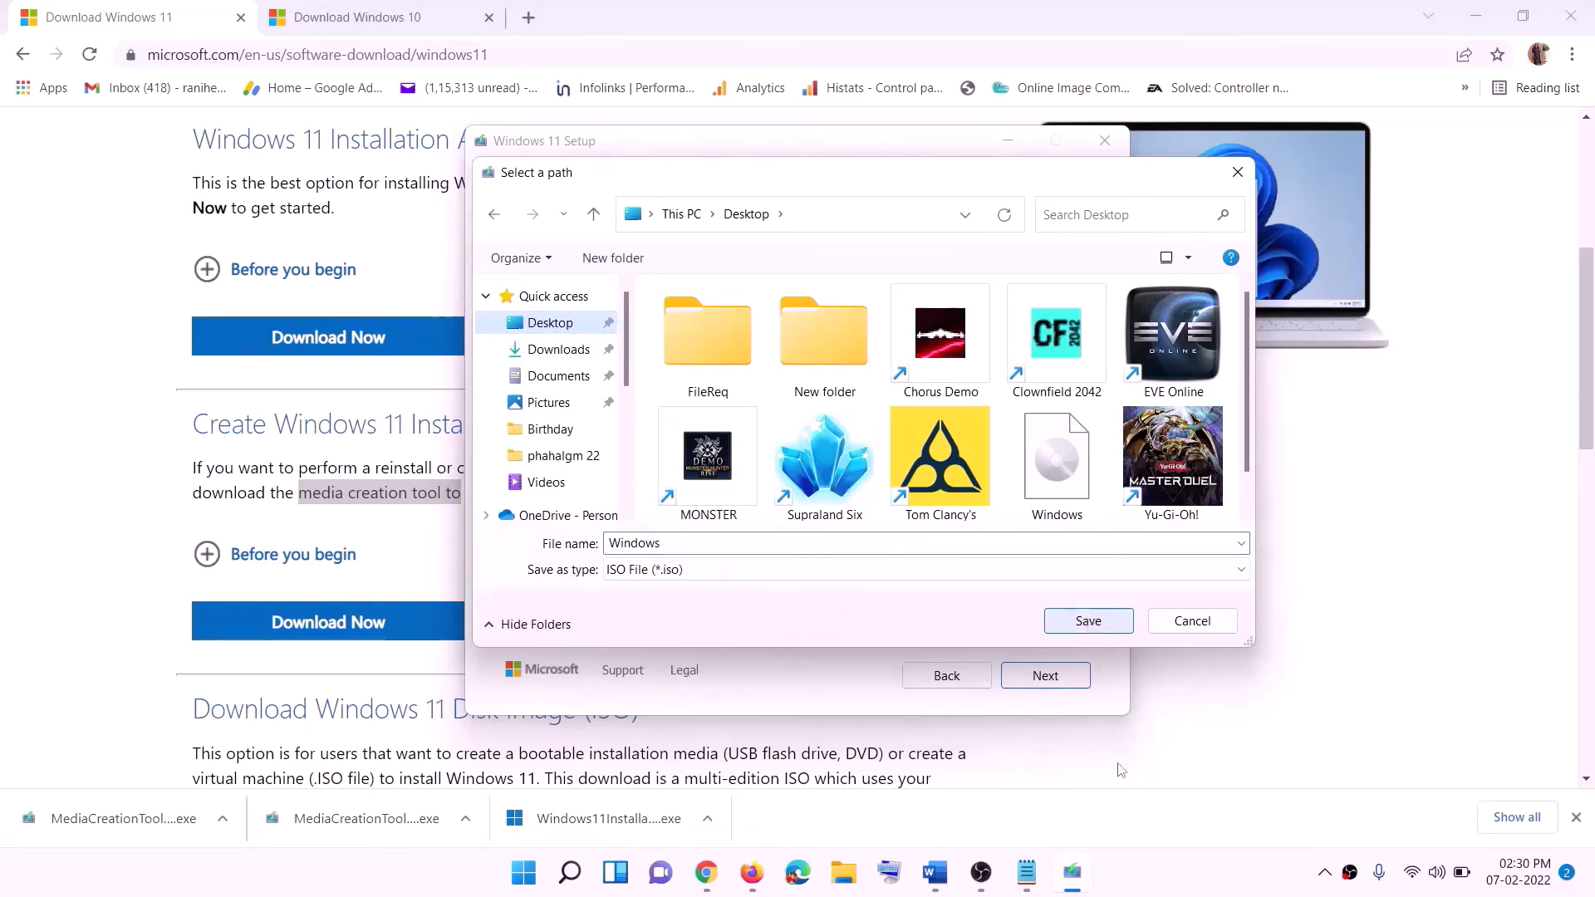
click(1126, 871)
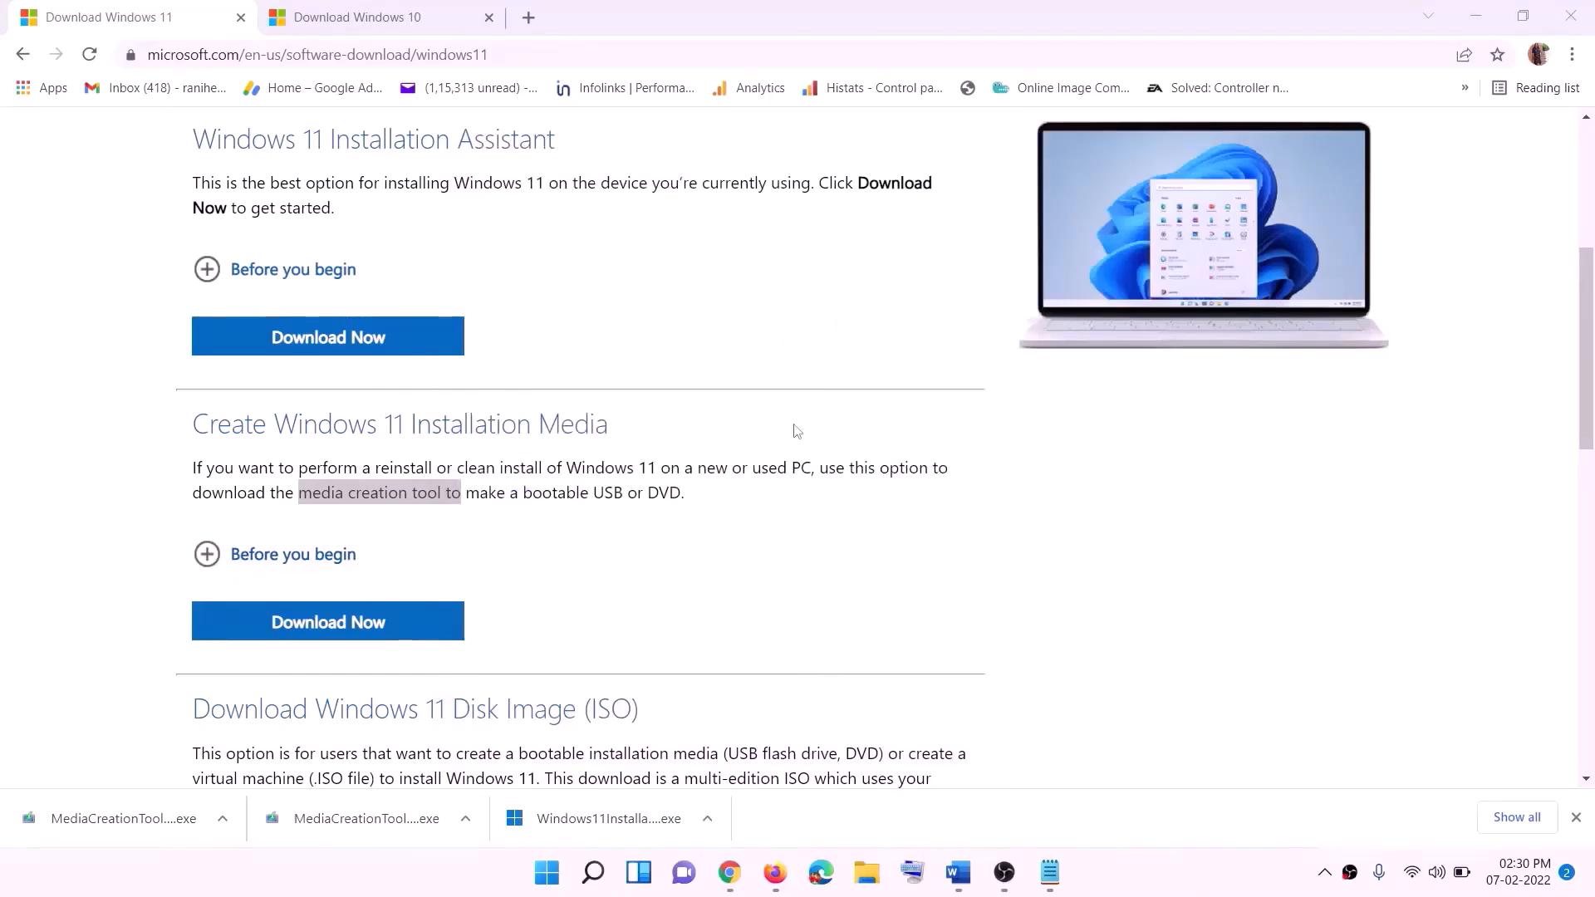
key(super+d)
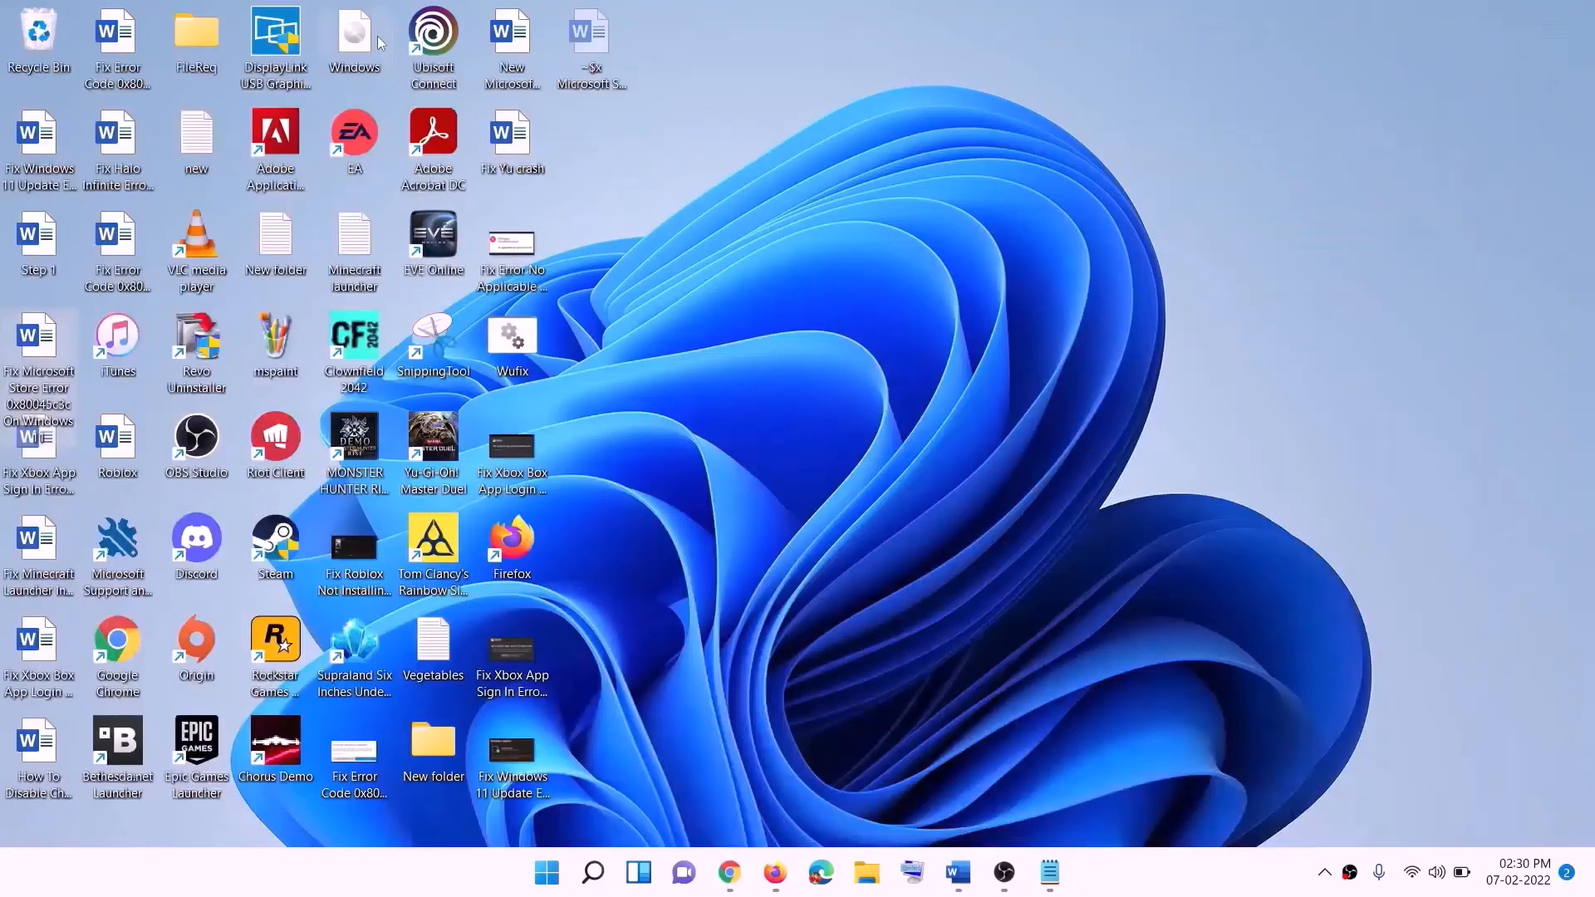
Mount the Windows ISO, run its setup with admin approval, and continue past Install Windows 11
drag(378, 43, 628, 478)
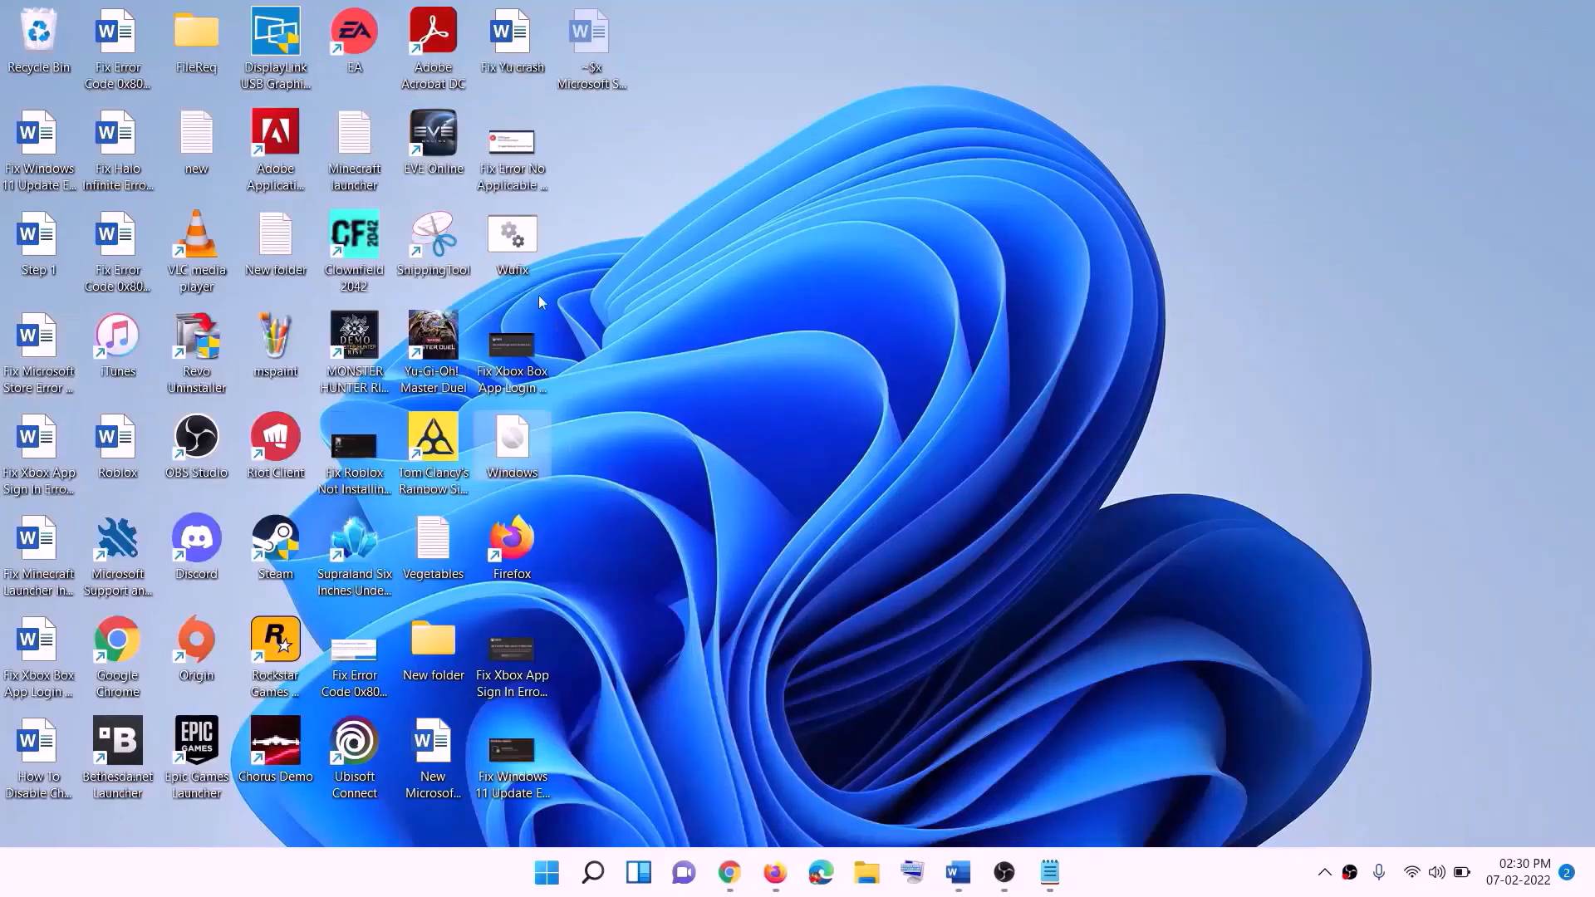
double_click(513, 445)
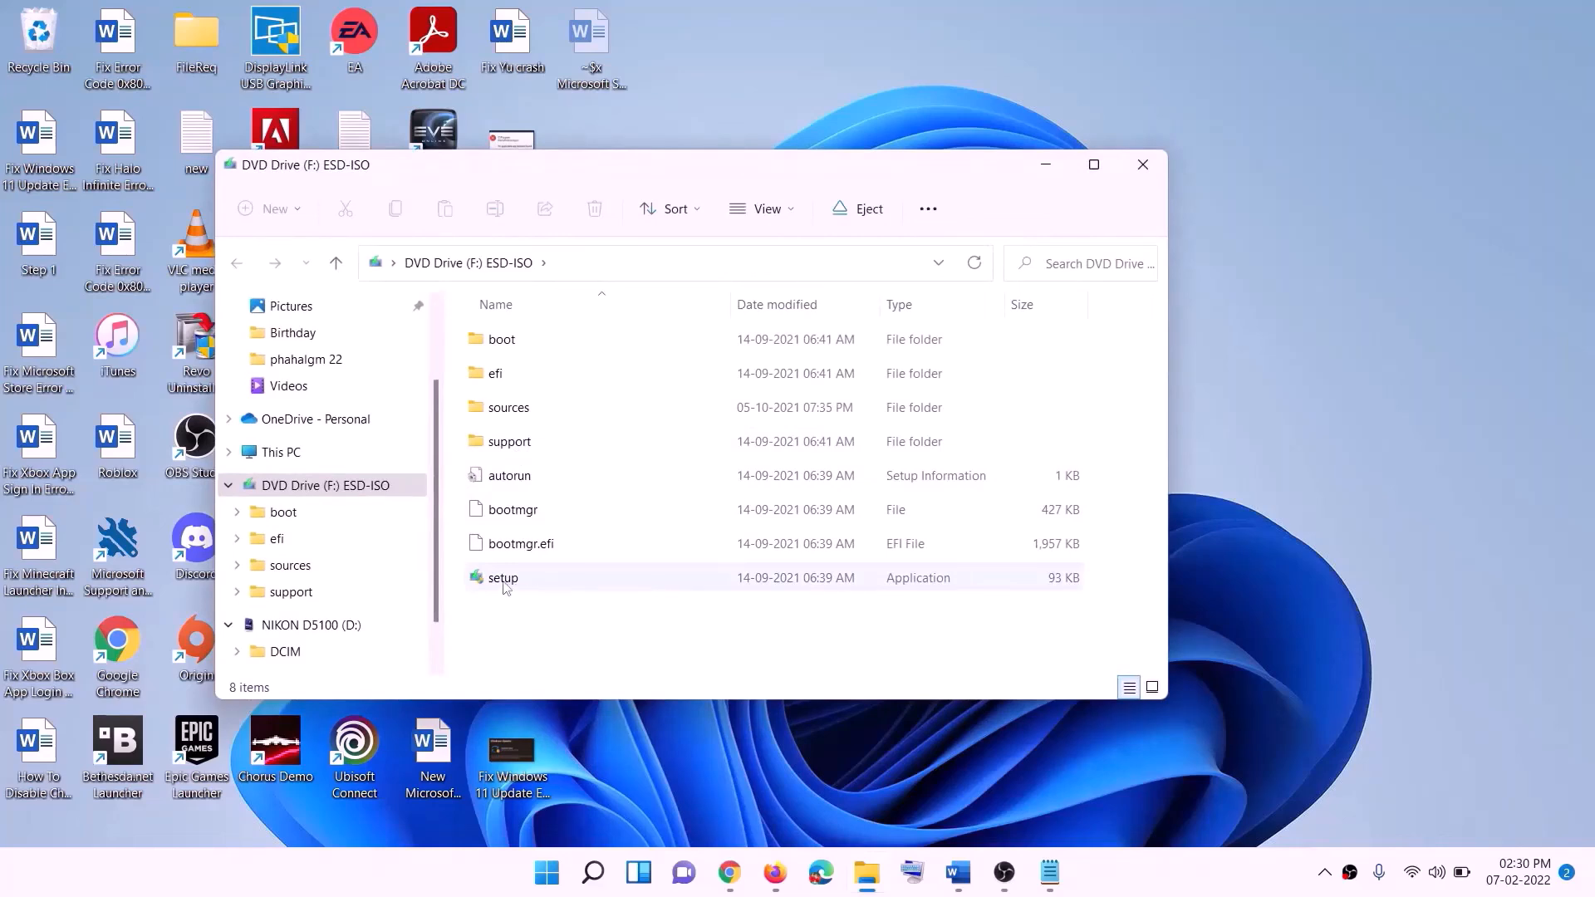
click(532, 582)
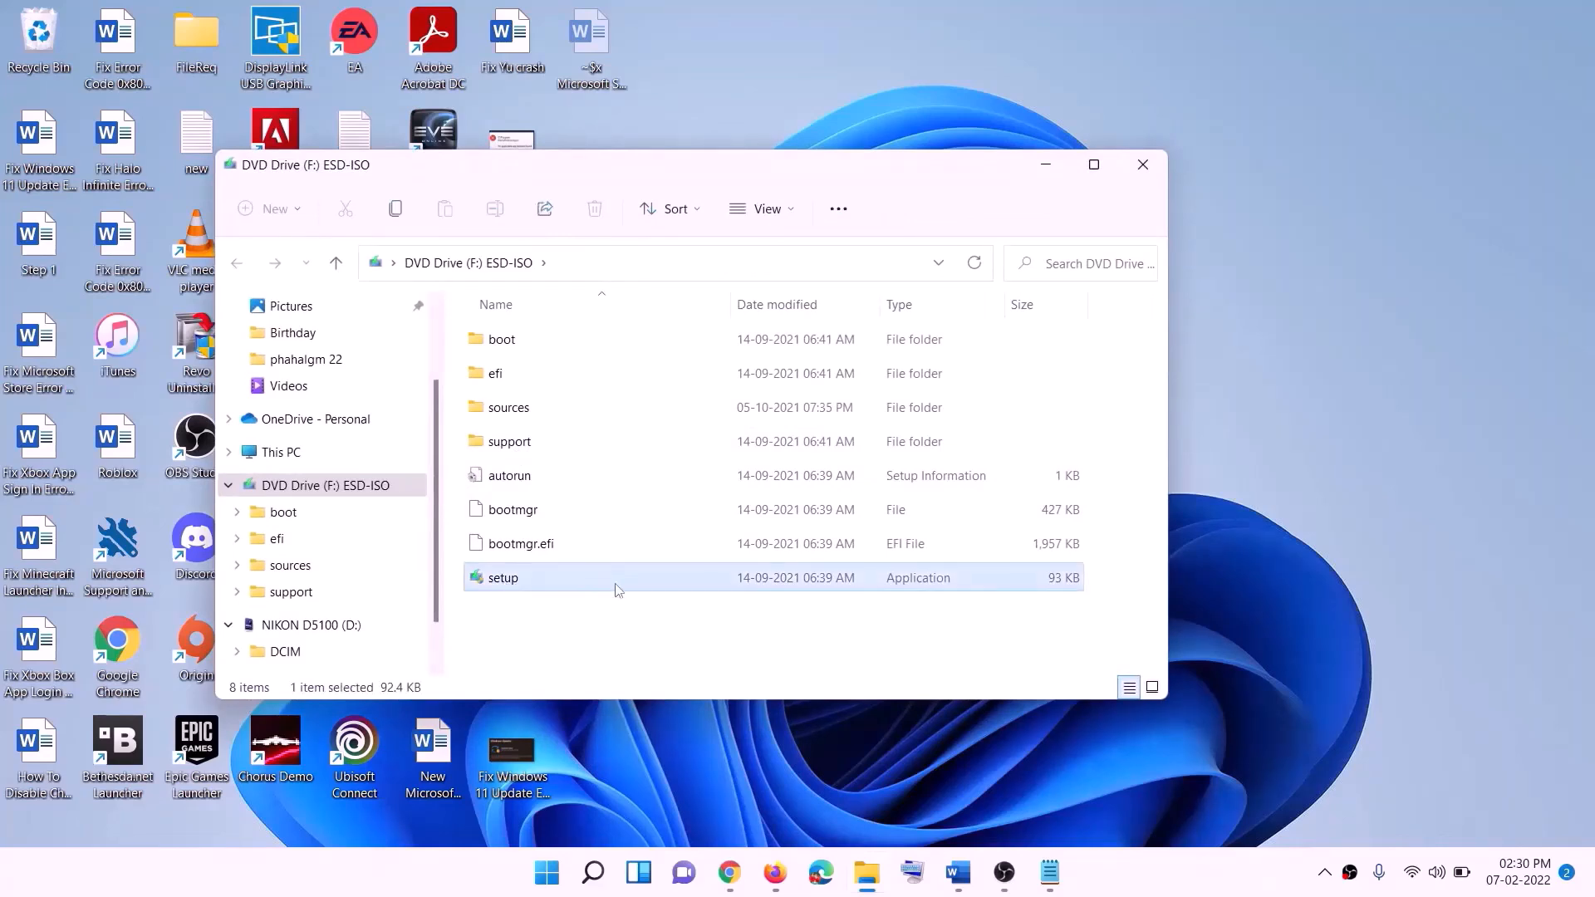
double_click(552, 579)
click(640, 651)
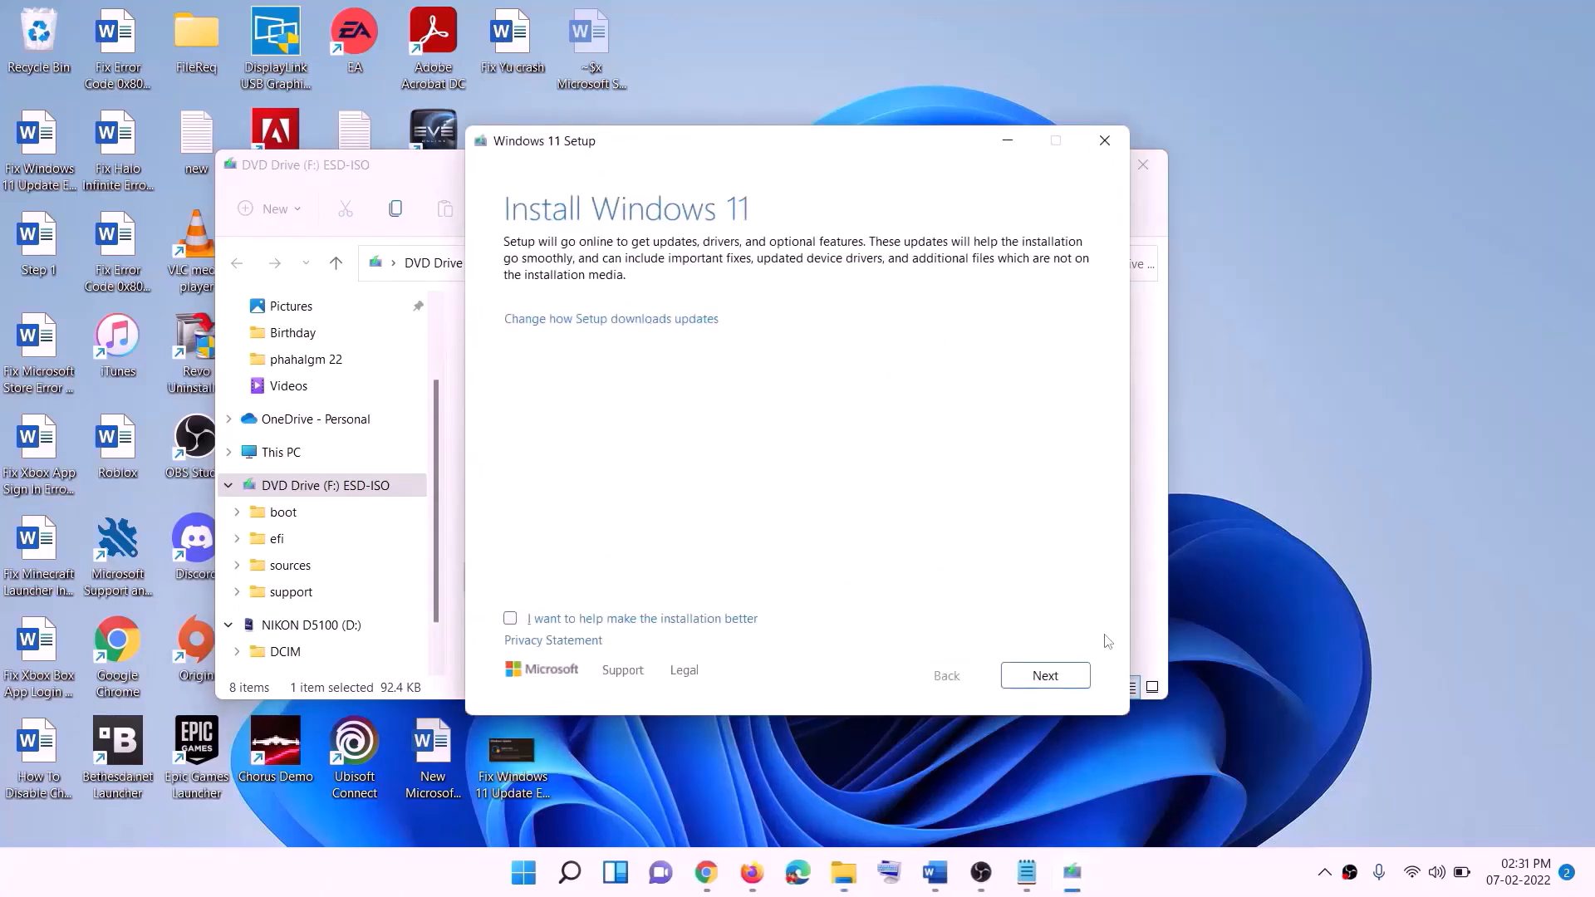
click(1048, 678)
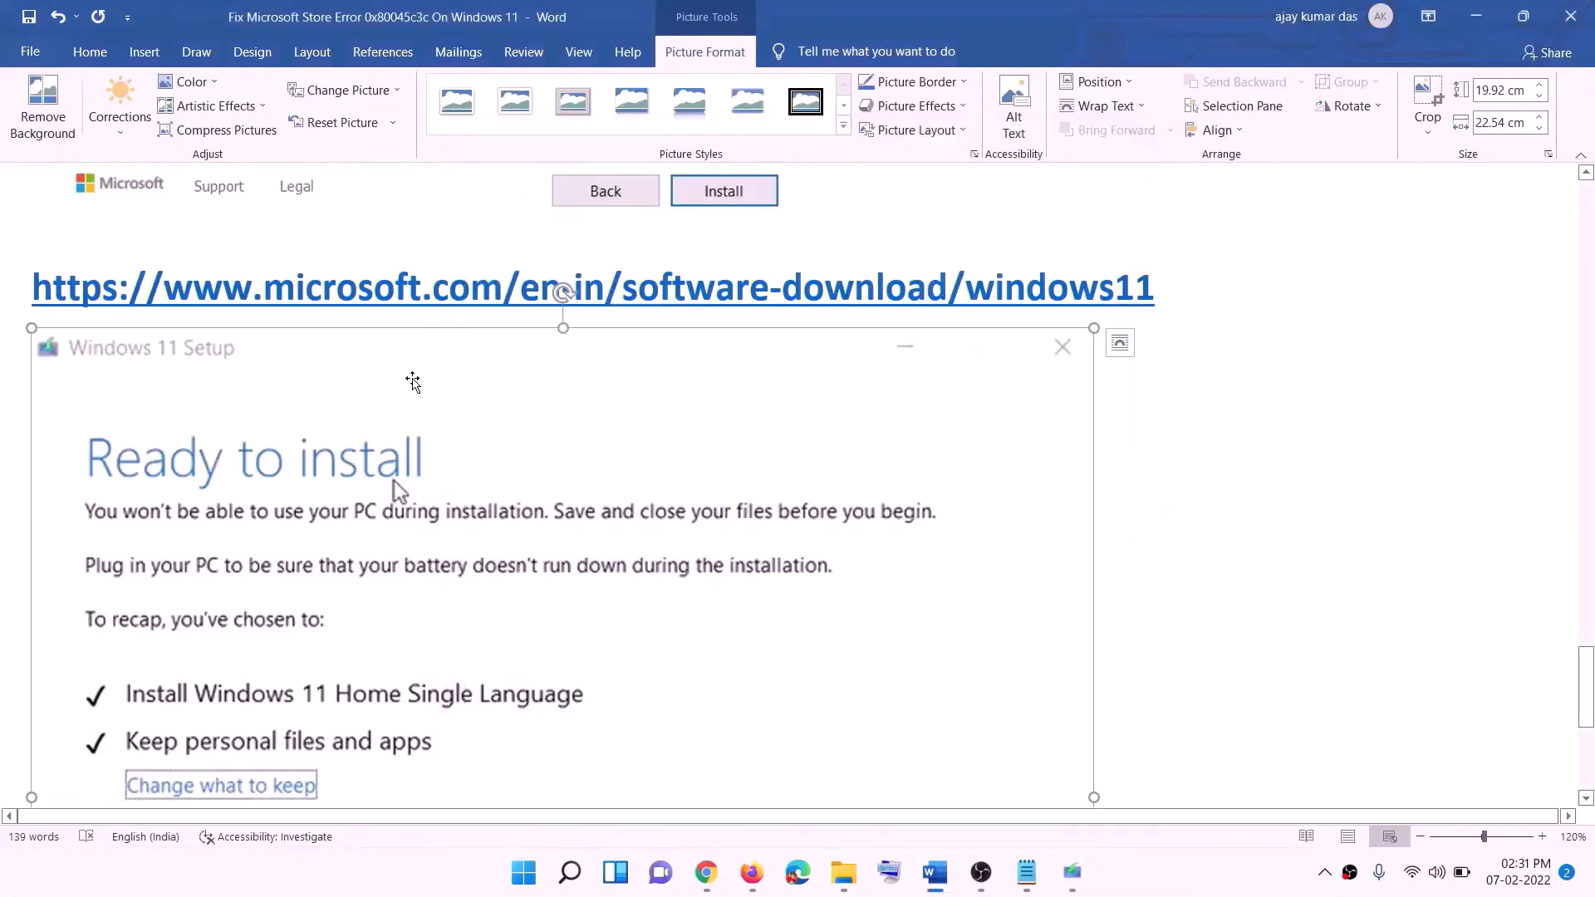
scroll(366, 395, down, 3)
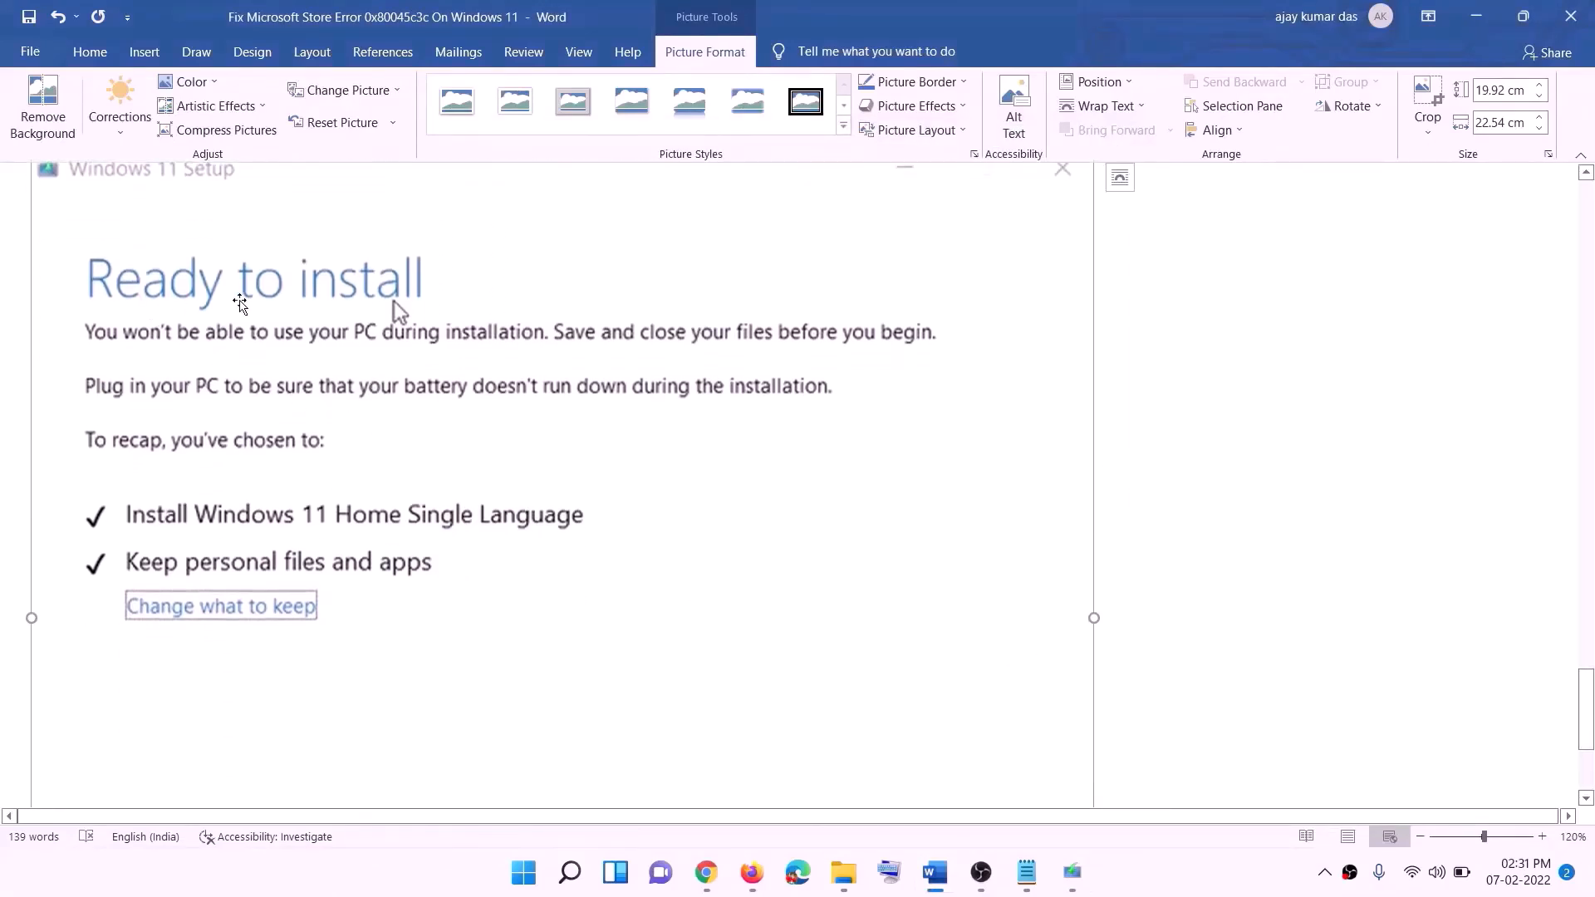
scroll(142, 531, down, 1)
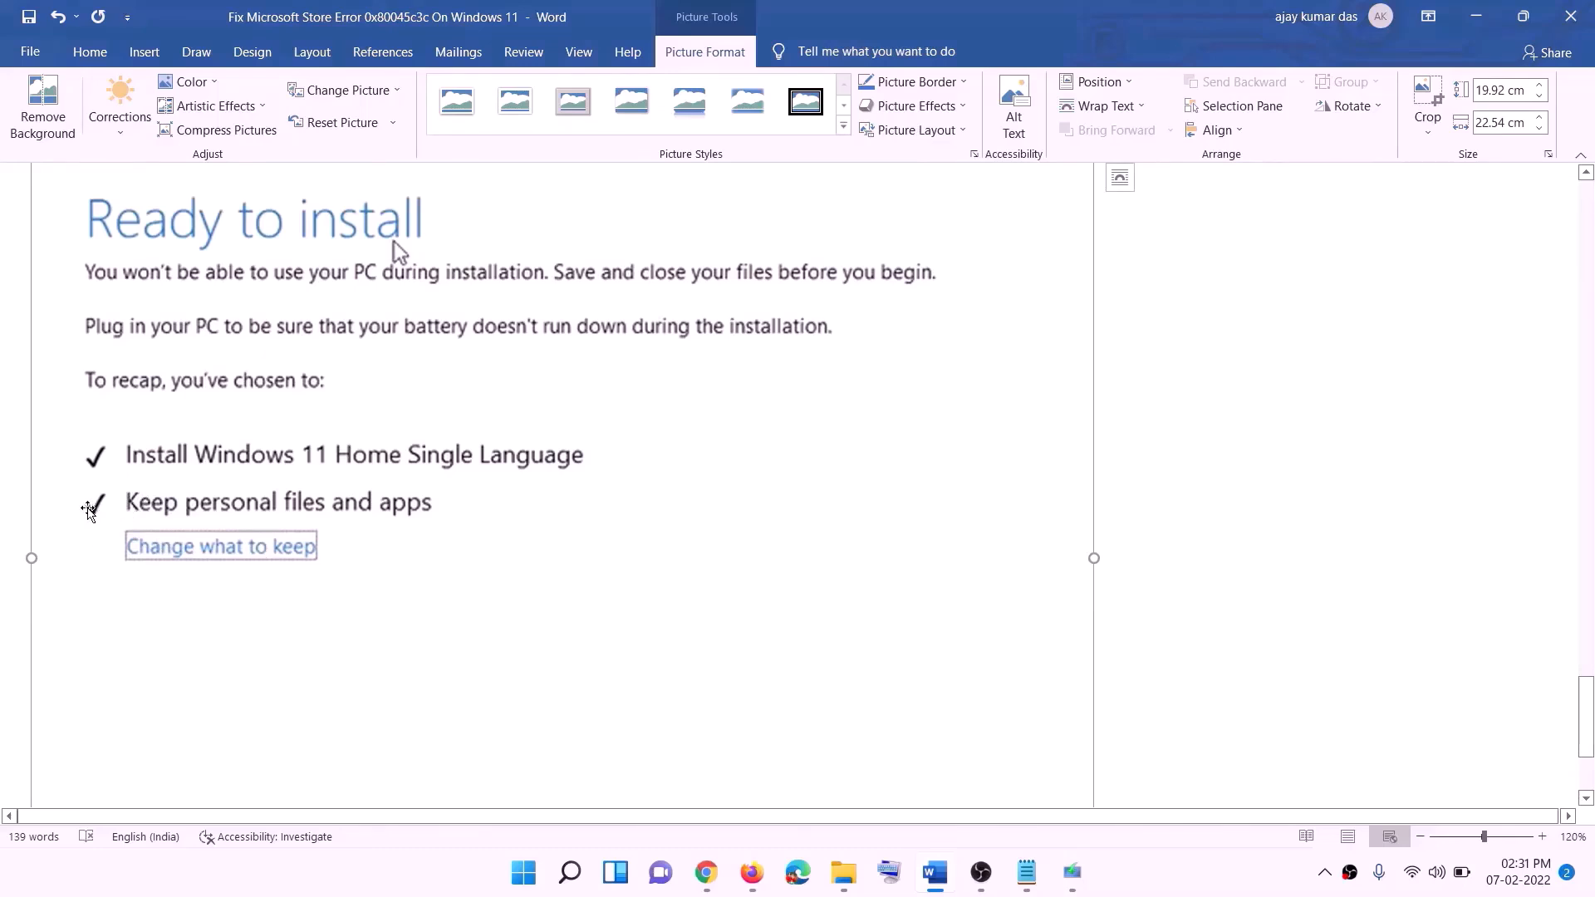
scroll(593, 519, down, 1)
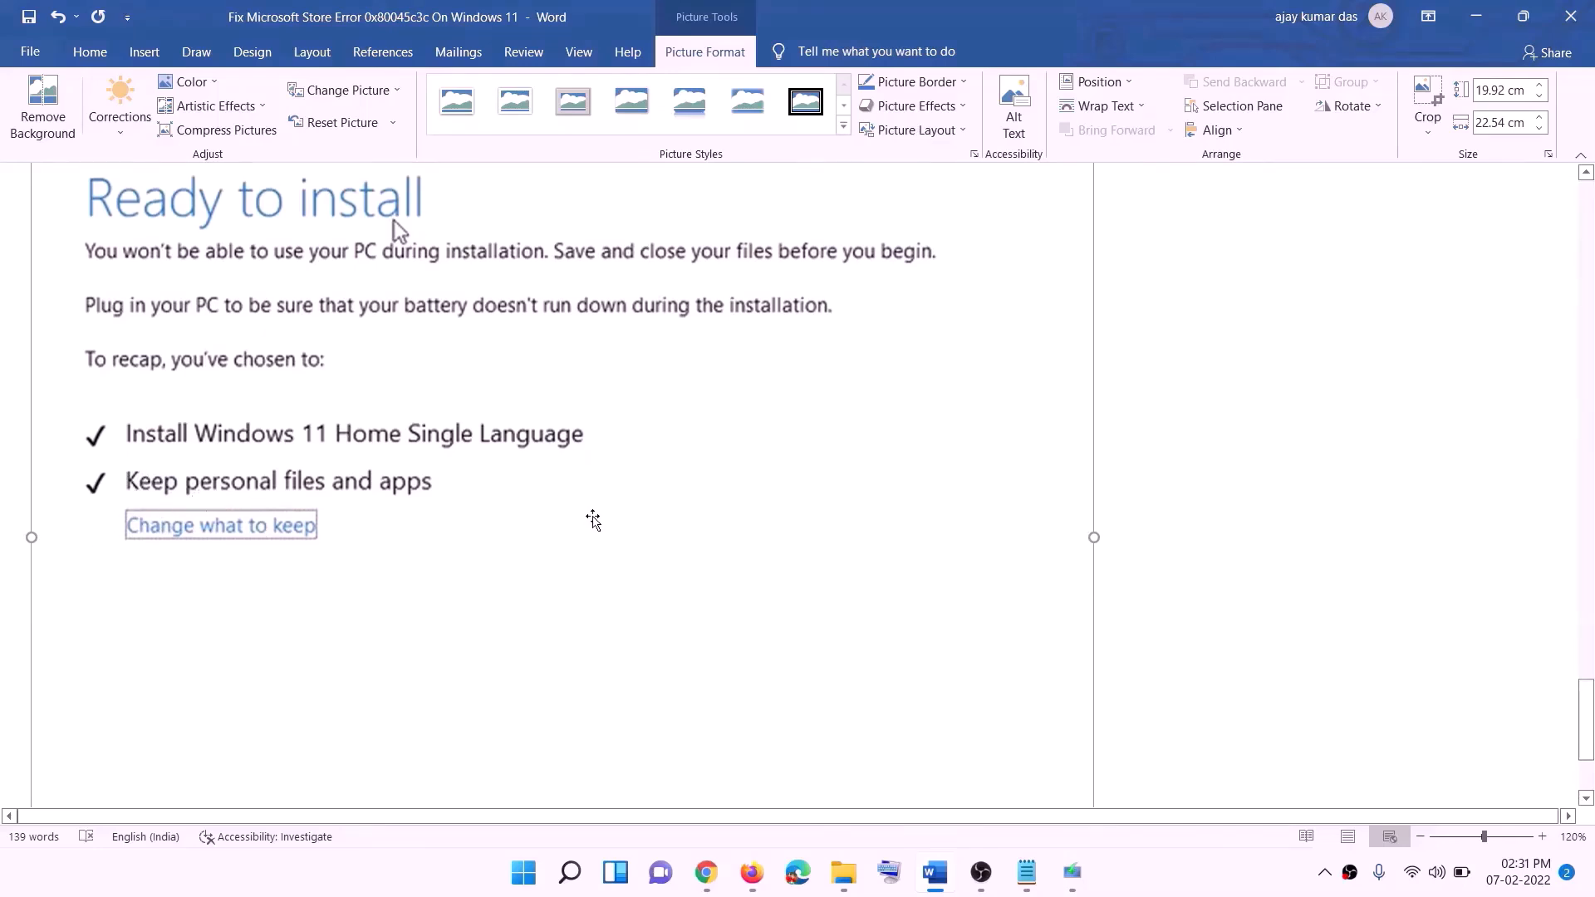
scroll(593, 519, down, 3)
scroll(847, 623, up, 6)
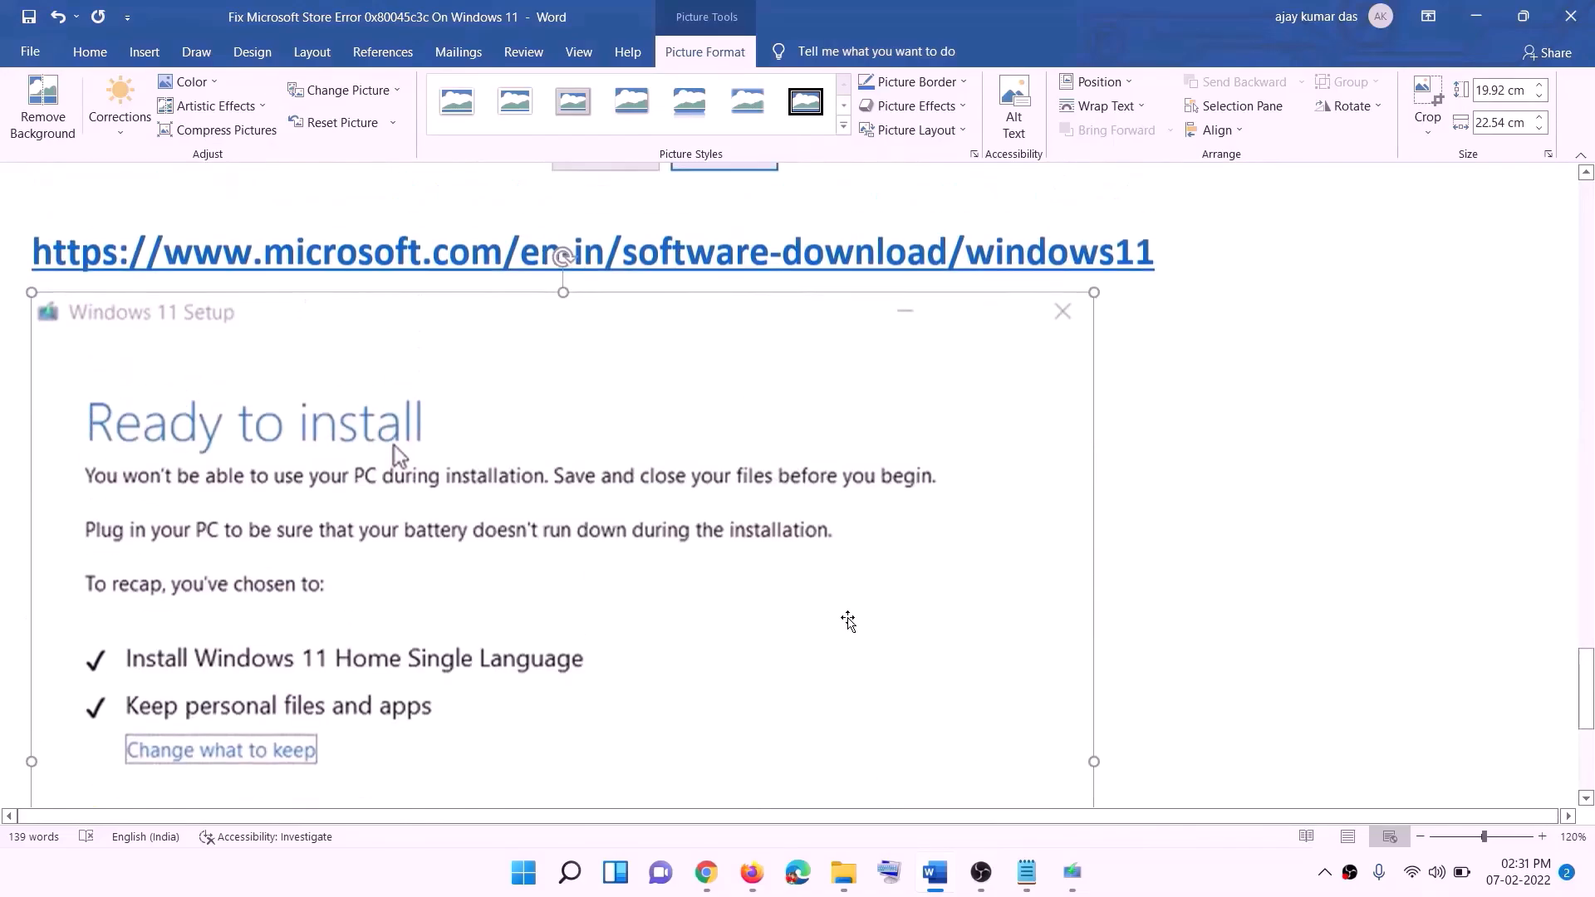
scroll(847, 621, up, 1)
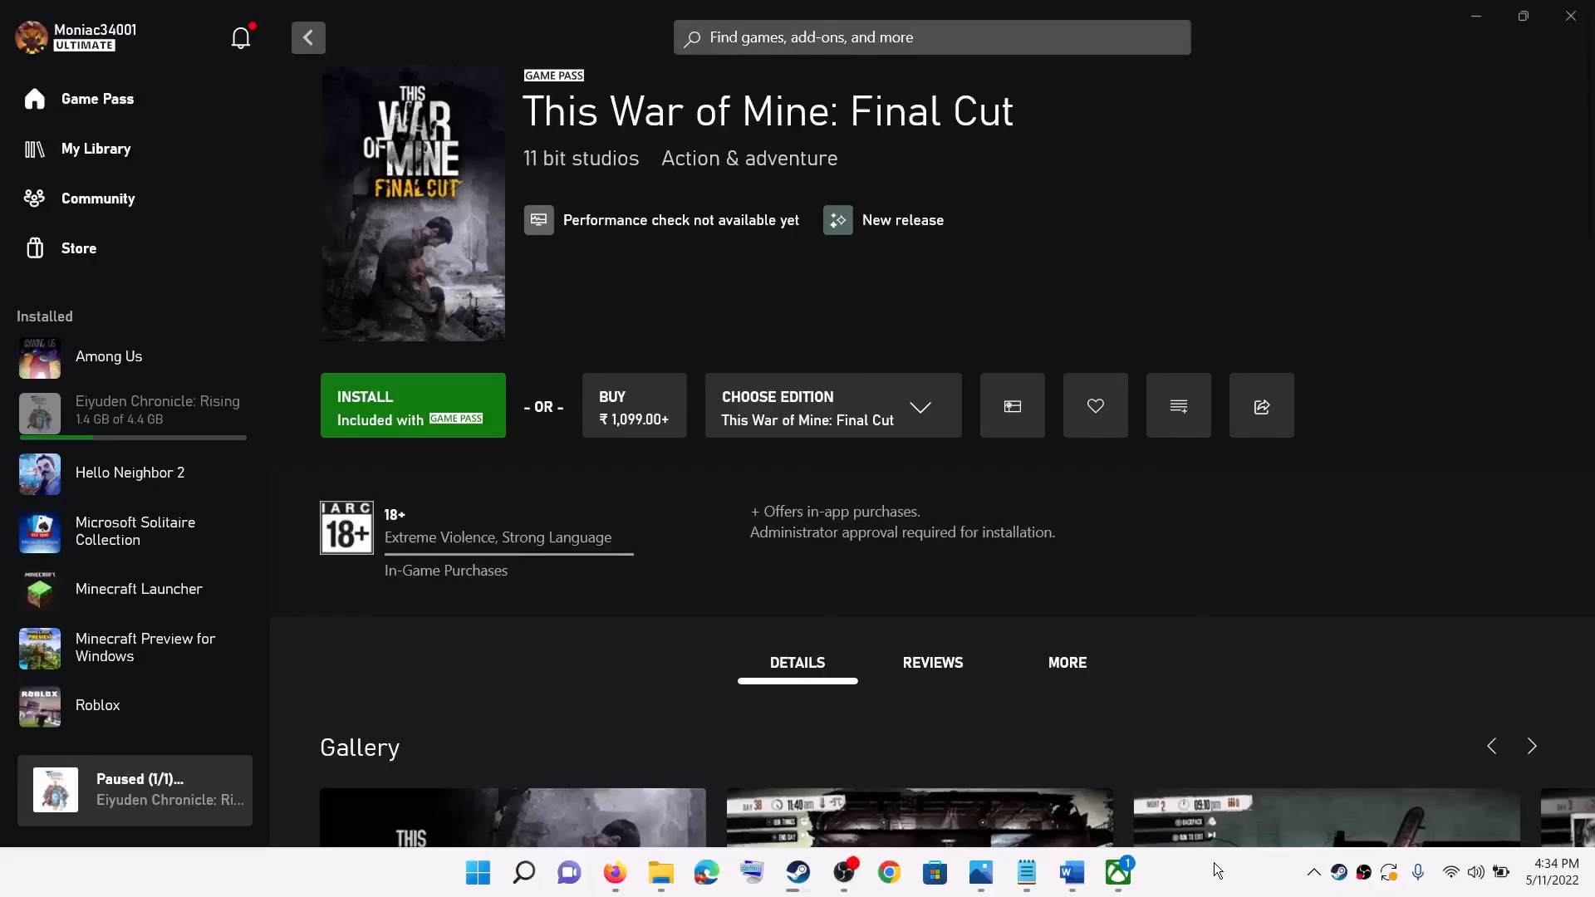